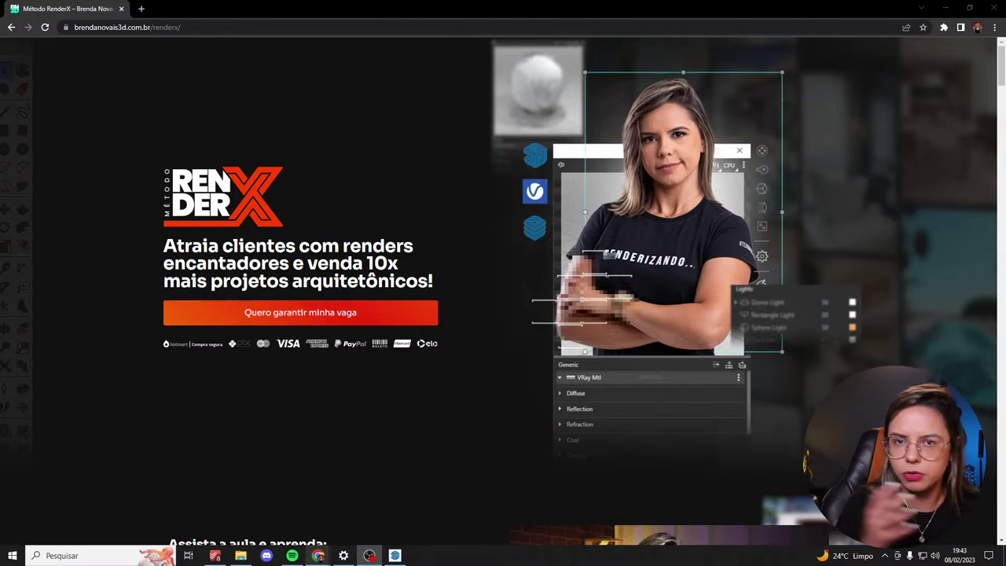
Scroll past the intro video to the 'Os 5 pilares do RenderX' list showing pillars 01–04.
{"action": "scroll", "coordinate": [792, 173], "scroll_direction": "down", "scroll_amount": 3}
{"action": "scroll", "coordinate": [791, 173], "scroll_direction": "down", "scroll_amount": 2}
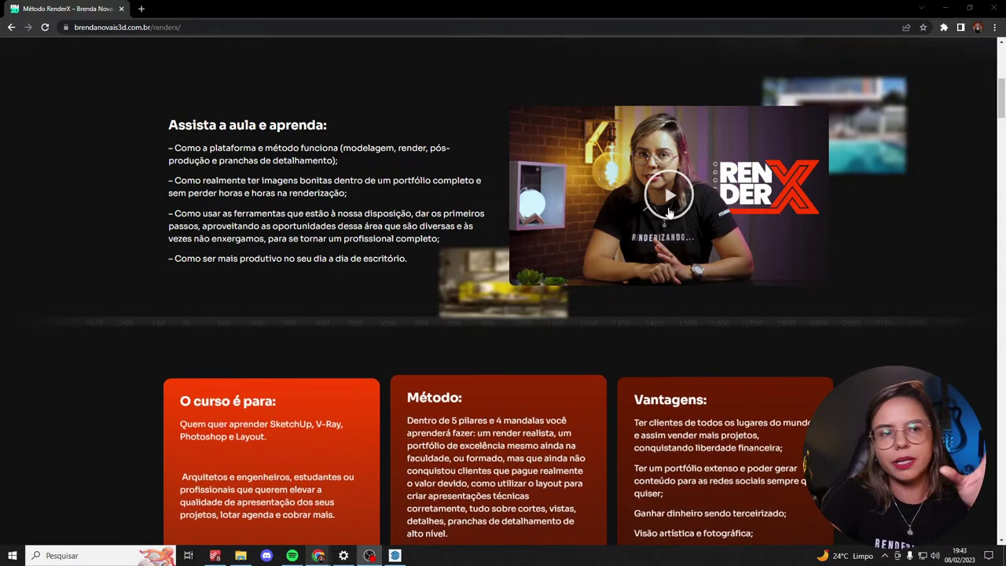
{"action": "scroll", "coordinate": [861, 267], "scroll_direction": "down", "scroll_amount": 5}
{"action": "scroll", "coordinate": [892, 258], "scroll_direction": "down", "scroll_amount": 7}
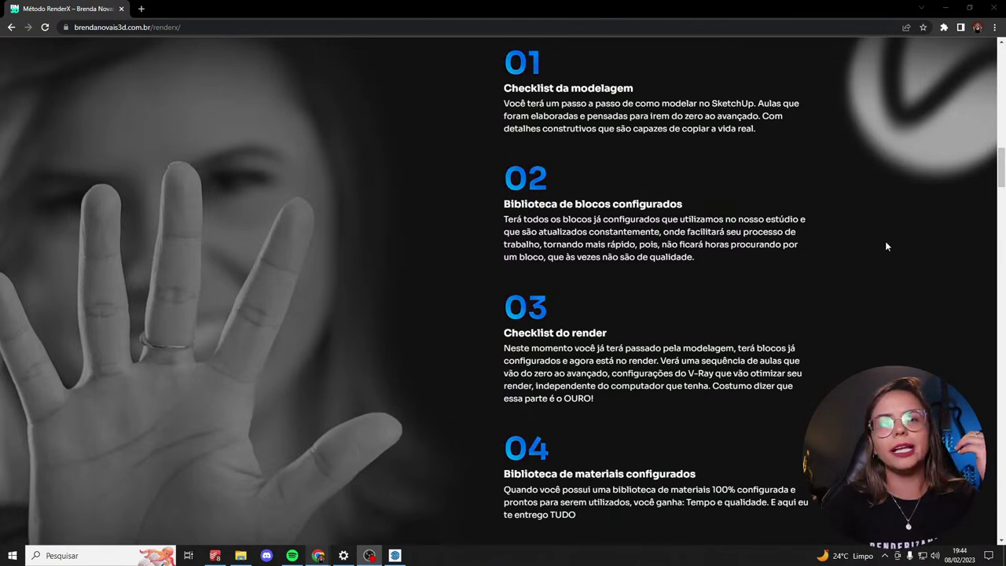
Scroll past pillars 03–05 down to the four mandala charts of 'As mandalas do RenderX'.
{"action": "scroll", "coordinate": [763, 281], "scroll_direction": "down", "scroll_amount": 1}
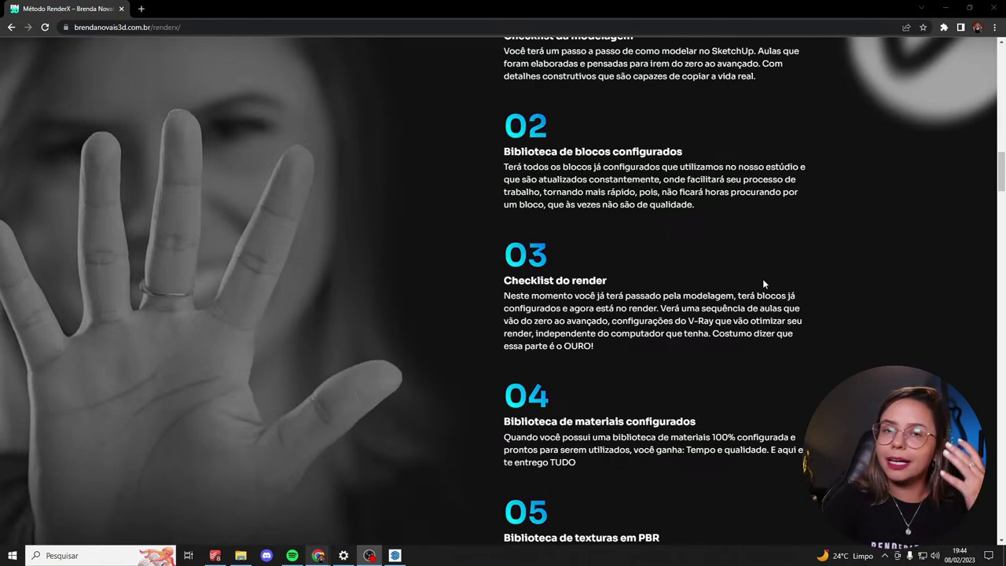
{"action": "scroll", "coordinate": [763, 283], "scroll_direction": "down", "scroll_amount": 2}
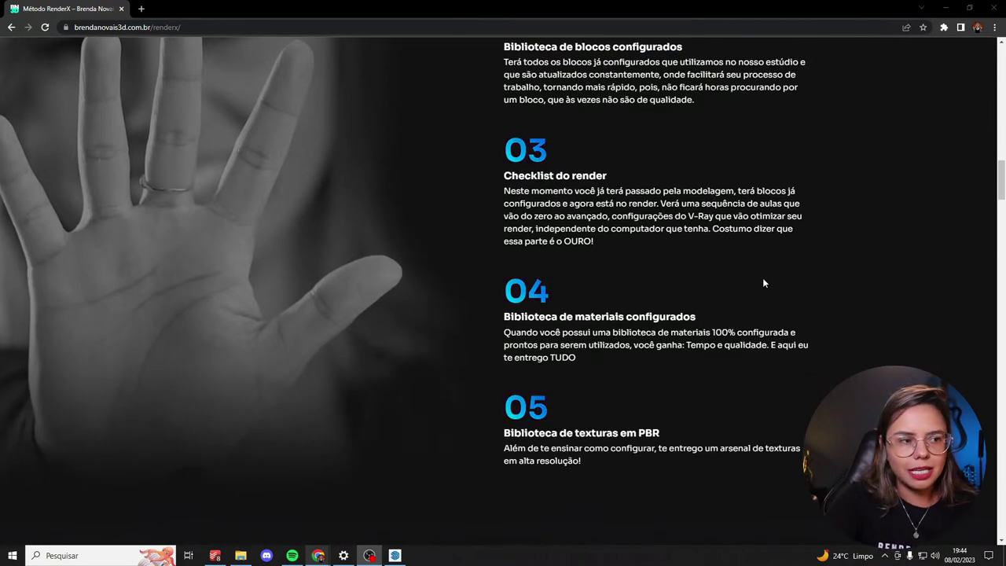
{"action": "scroll", "coordinate": [763, 284], "scroll_direction": "down", "scroll_amount": 1}
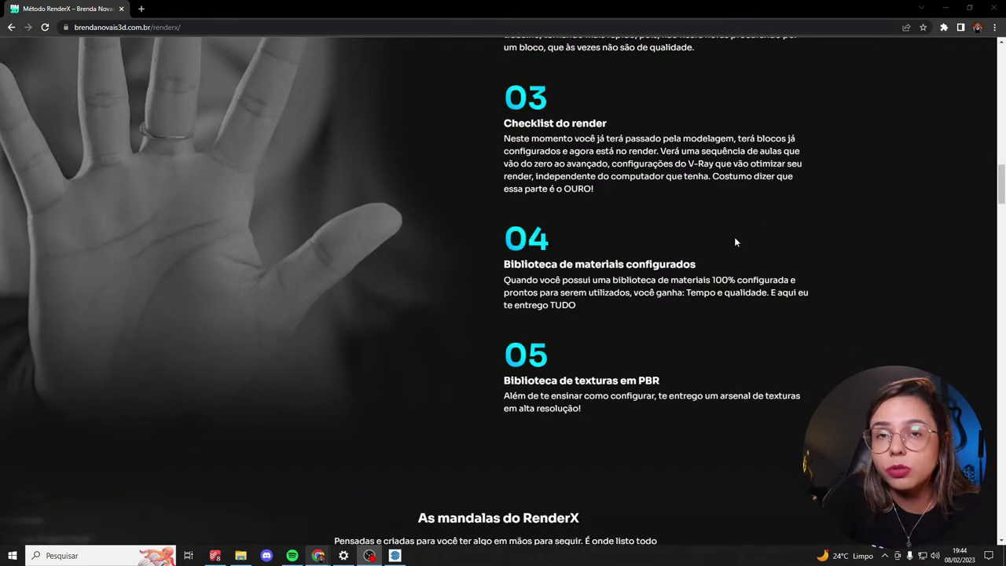
{"action": "scroll", "coordinate": [733, 244], "scroll_direction": "down", "scroll_amount": 1}
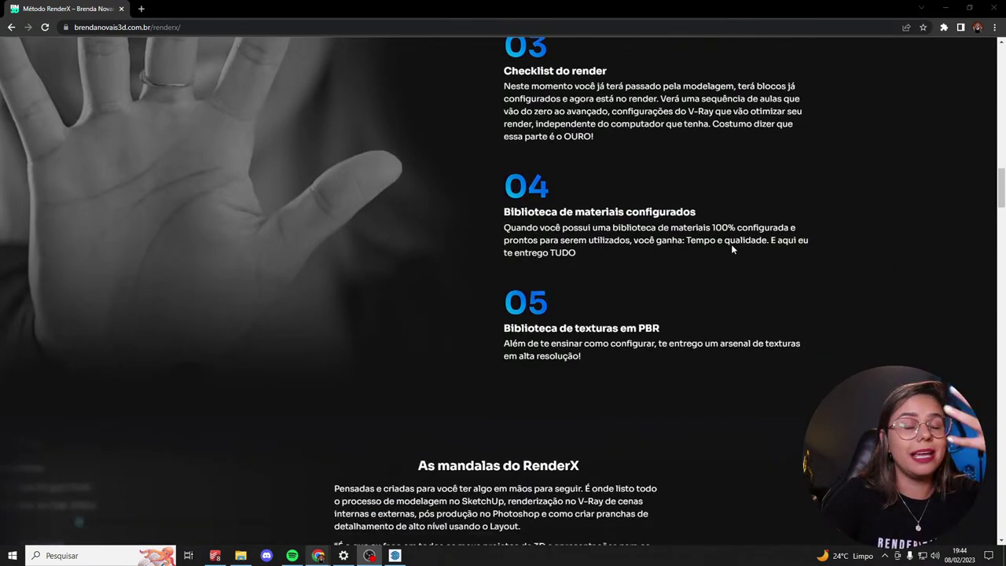
{"action": "scroll", "coordinate": [700, 234], "scroll_direction": "down", "scroll_amount": 4}
{"action": "scroll", "coordinate": [684, 229], "scroll_direction": "down", "scroll_amount": 2}
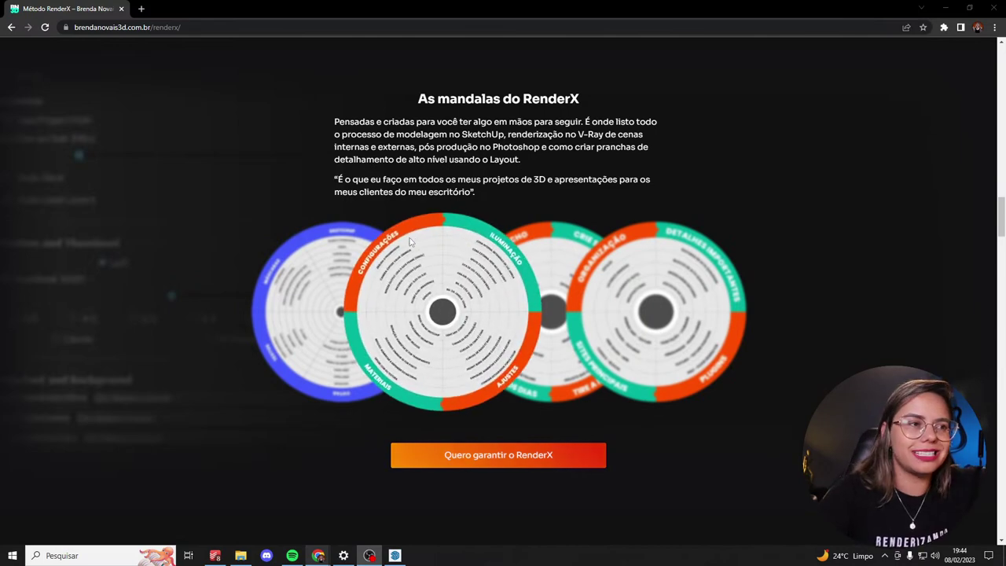
Scroll to the modules carousel and slide it through to Módulo 06.
{"action": "scroll", "coordinate": [935, 268], "scroll_direction": "down", "scroll_amount": 6}
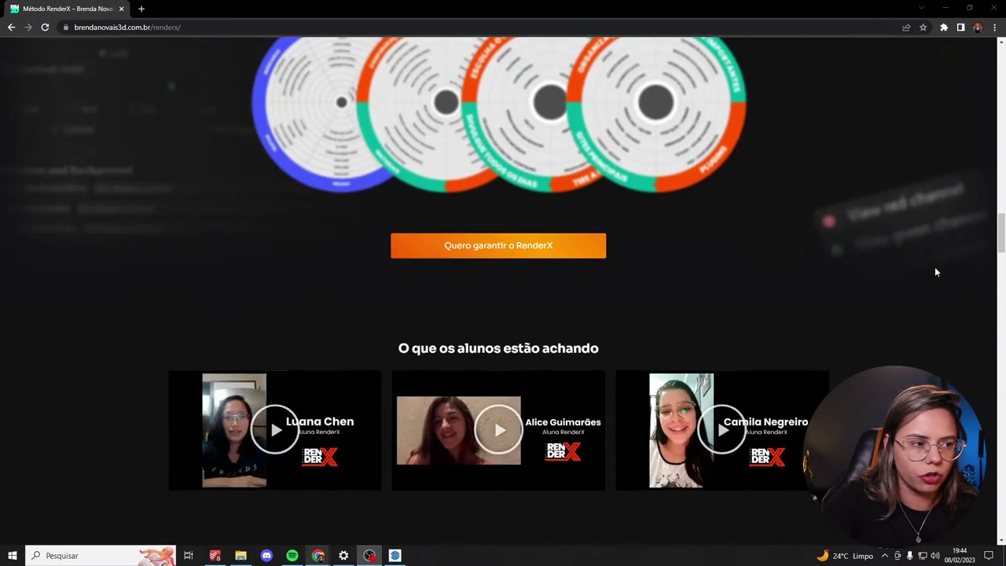
{"action": "scroll", "coordinate": [283, 302], "scroll_direction": "down", "scroll_amount": 3}
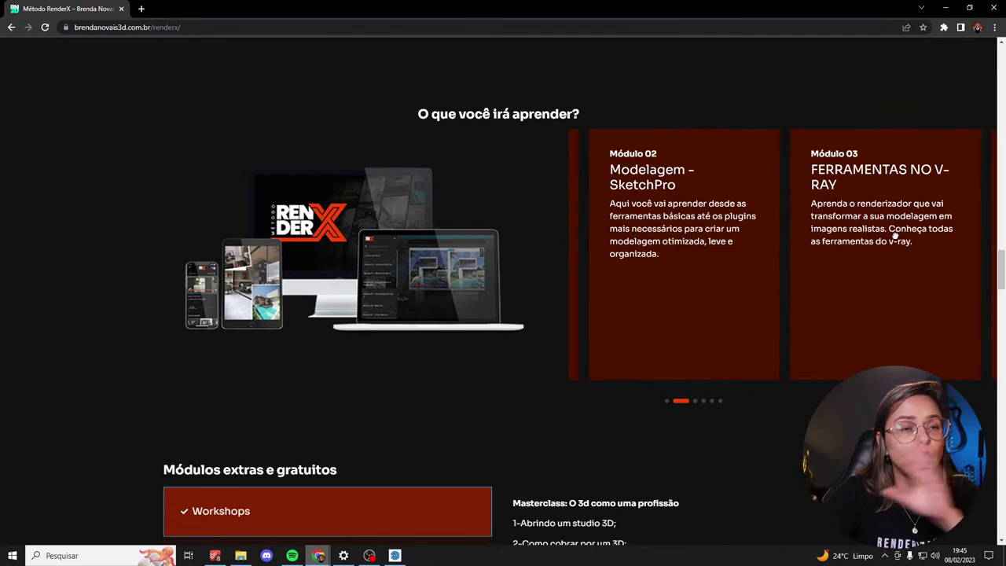
{"action": "left_click_drag", "start_coordinate": [864, 233], "coordinate": [667, 238]}
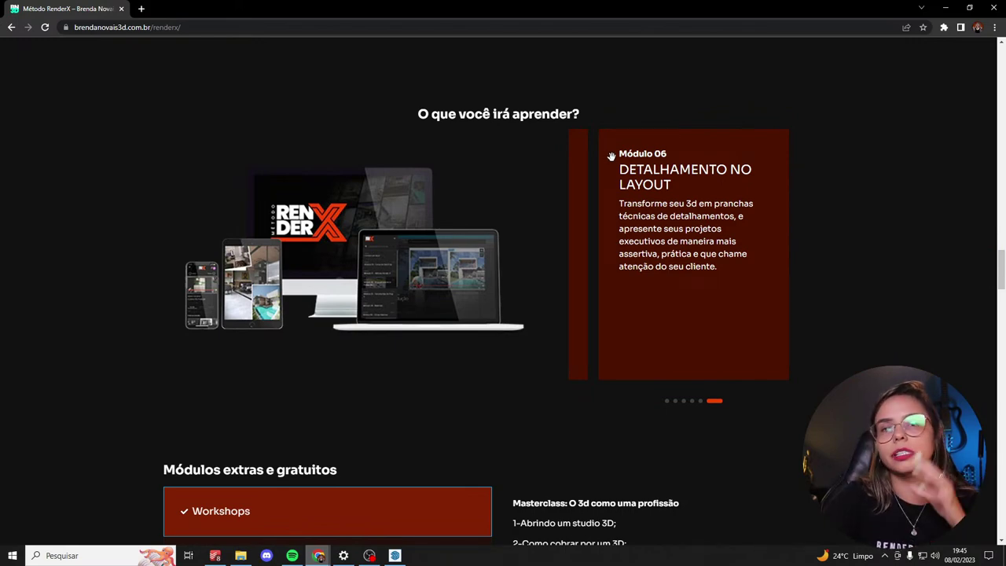
Show the Gravação Lives Semanais extra's description, then continue to Suporte e Networking.
{"action": "scroll", "coordinate": [638, 108], "scroll_direction": "down", "scroll_amount": 4}
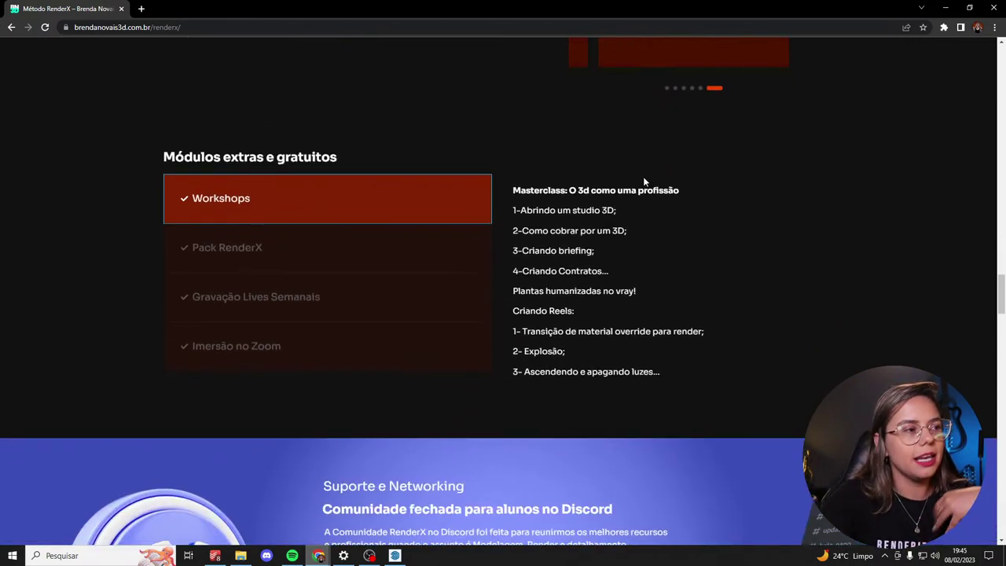
{"action": "left_click", "coordinate": [253, 305]}
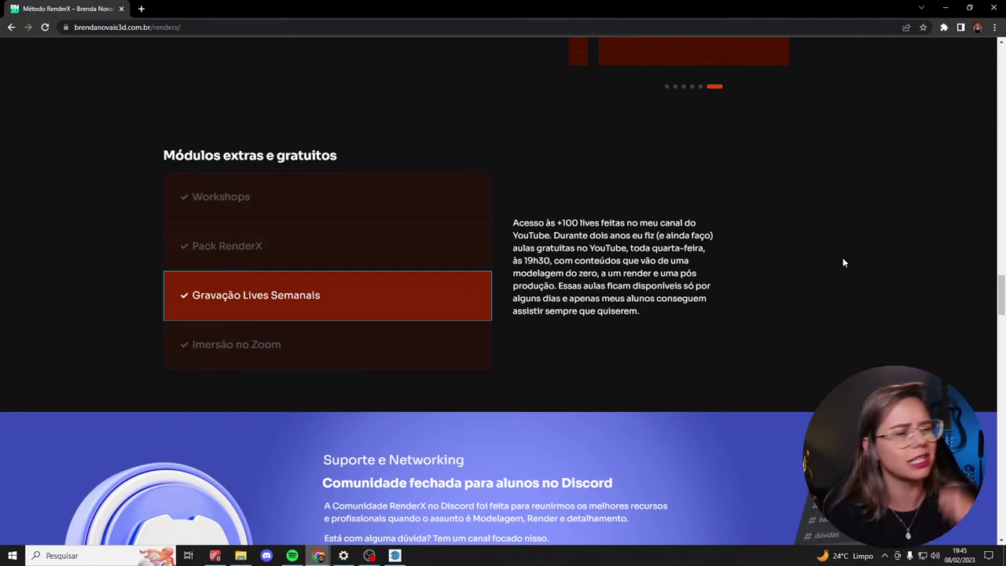
{"action": "scroll", "coordinate": [843, 263], "scroll_direction": "down", "scroll_amount": 3}
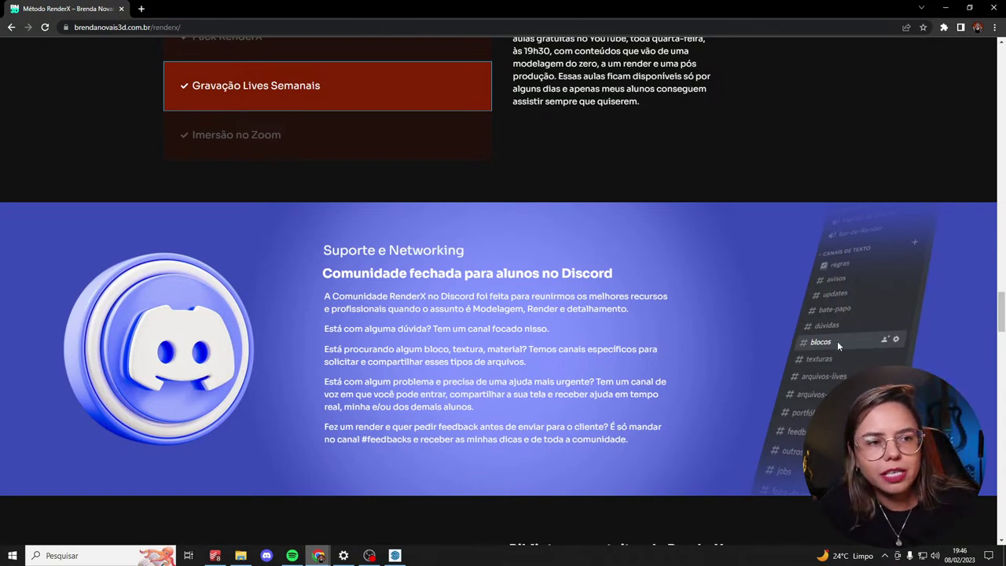
Move past the Discord section to 'Bibliotecas gratuitas do RenderX', valued at R$4.000.
{"action": "left_click", "coordinate": [827, 387]}
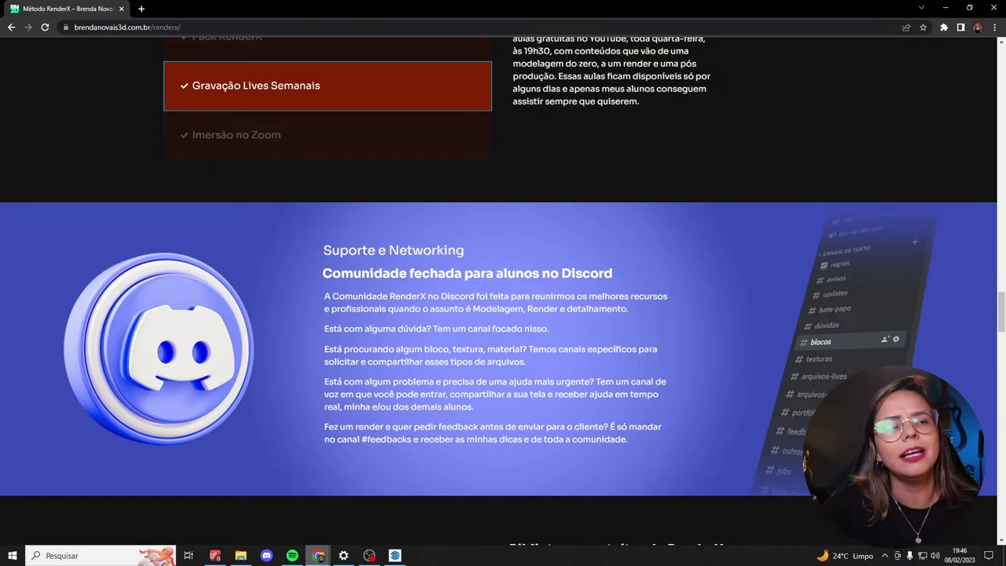
{"action": "left_click", "coordinate": [777, 474]}
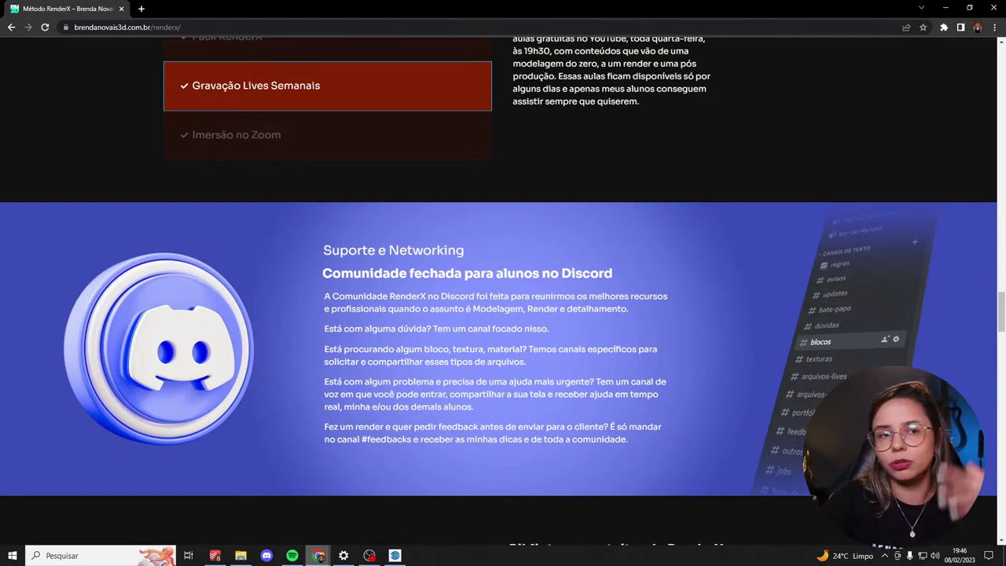
{"action": "scroll", "coordinate": [845, 338], "scroll_direction": "down", "scroll_amount": 5}
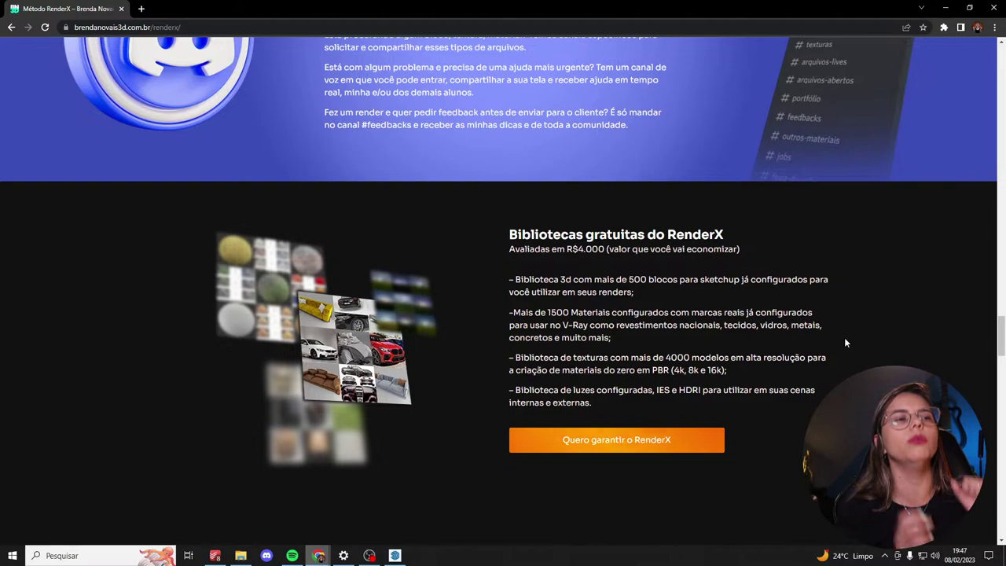
Scroll past the student galleries to '7 Dias de Garantia' and the pricing plans.
{"action": "scroll", "coordinate": [847, 343], "scroll_direction": "down", "scroll_amount": 8}
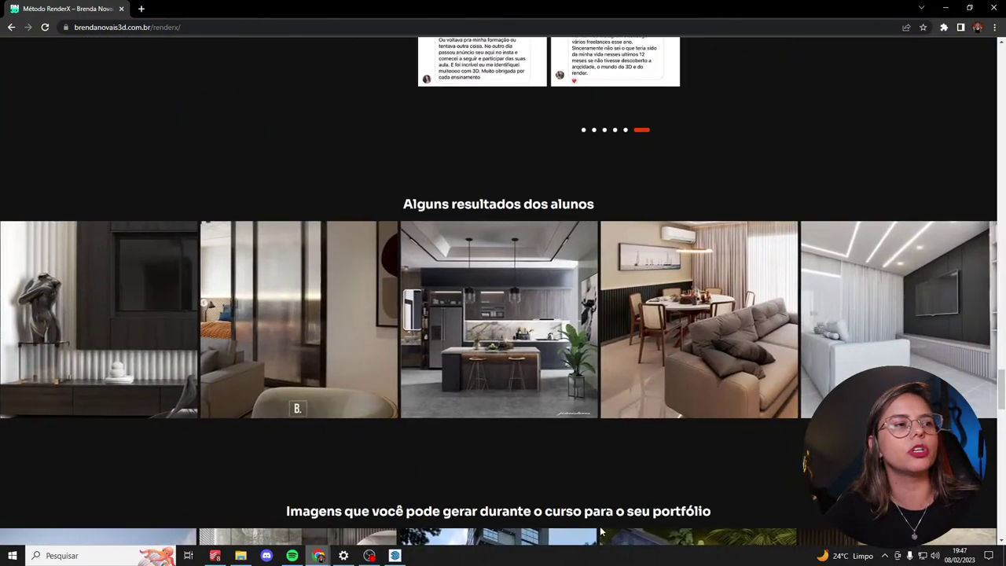
{"action": "scroll", "coordinate": [610, 438], "scroll_direction": "down", "scroll_amount": 1}
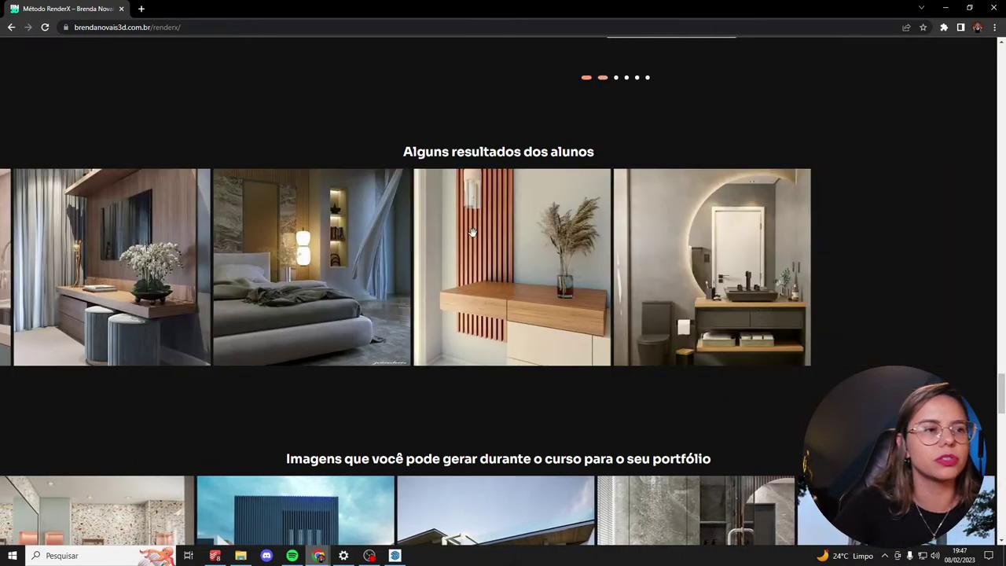
{"action": "scroll", "coordinate": [222, 319], "scroll_direction": "down", "scroll_amount": 3}
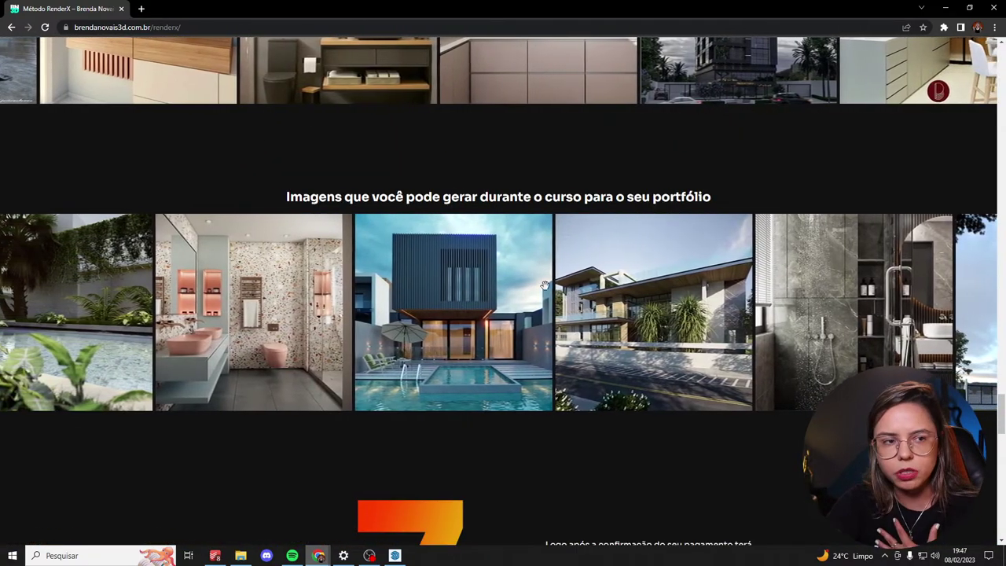
{"action": "scroll", "coordinate": [626, 156], "scroll_direction": "down", "scroll_amount": 3}
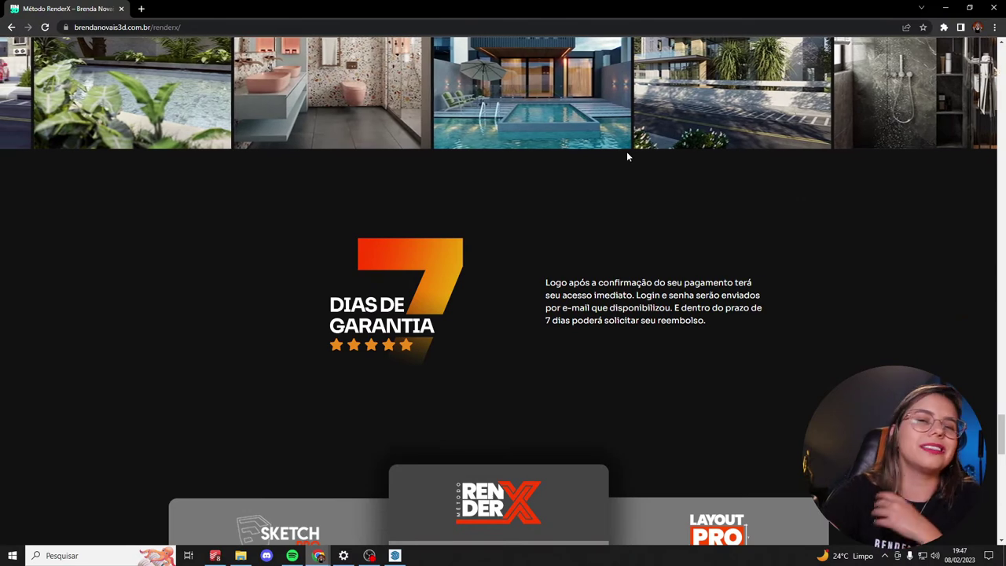
{"action": "scroll", "coordinate": [627, 156], "scroll_direction": "down", "scroll_amount": 1}
{"action": "scroll", "coordinate": [627, 157], "scroll_direction": "down", "scroll_amount": 3}
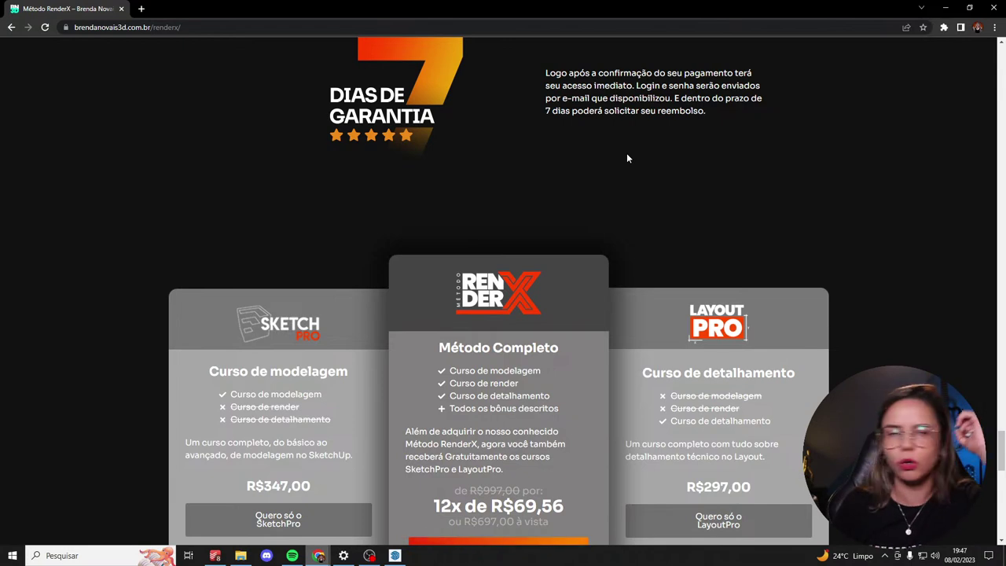
Fully show the SketchPro, Método Completo and LayoutPro price cards, then bring up File Explorer.
{"action": "scroll", "coordinate": [627, 157], "scroll_direction": "up", "scroll_amount": 1}
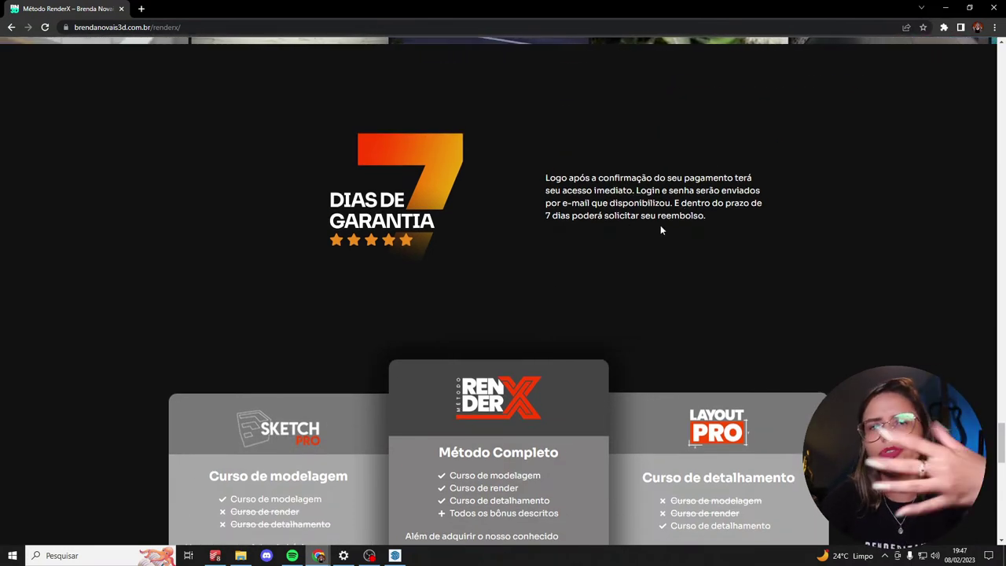
{"action": "scroll", "coordinate": [791, 126], "scroll_direction": "down", "scroll_amount": 3}
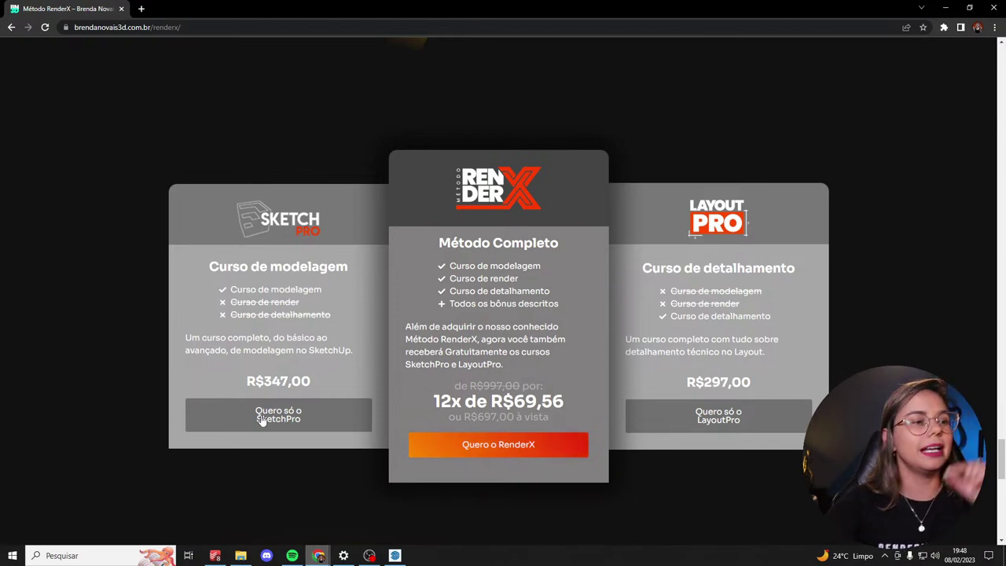
{"action": "left_click", "coordinate": [241, 556]}
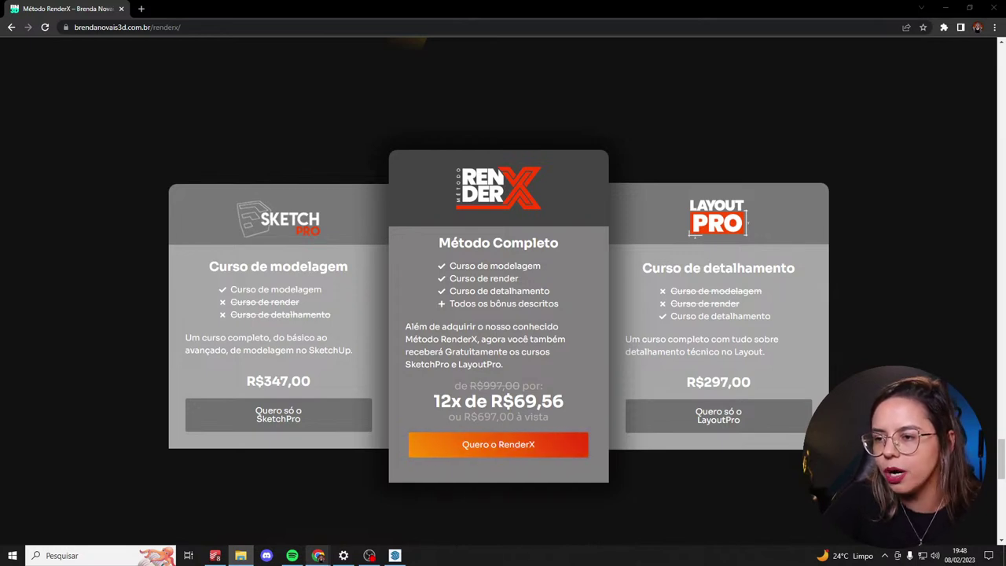
{"action": "key", "text": "alt+Tab"}
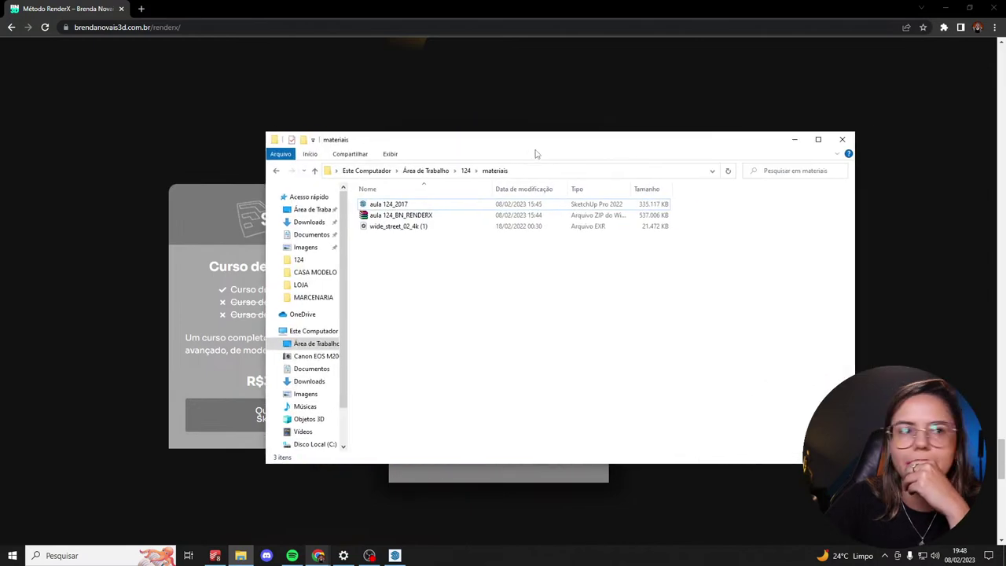
Maximize the materiais folder window and display its files as extra-large icons.
{"action": "double_click", "coordinate": [541, 143]}
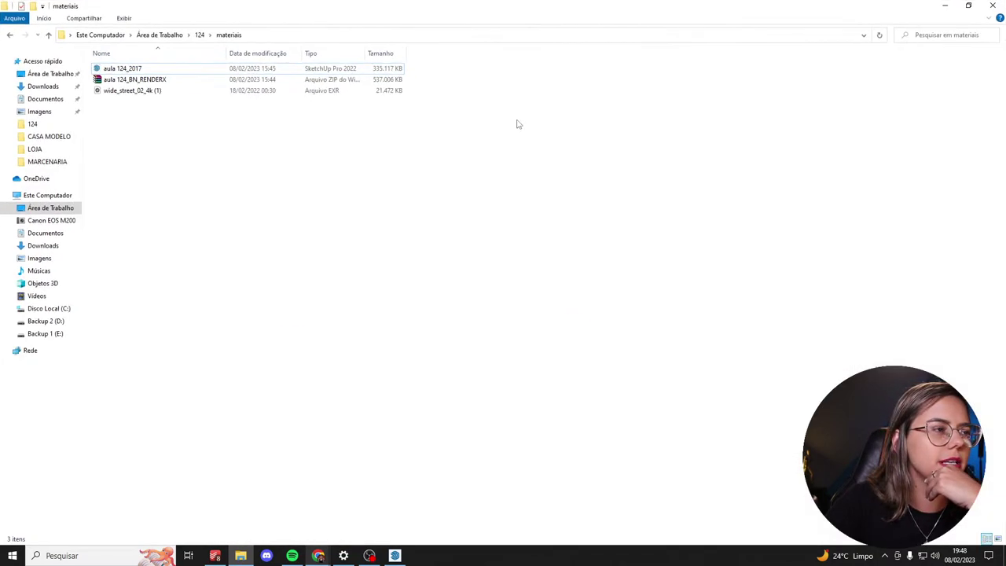
{"action": "right_click", "coordinate": [168, 130]}
{"action": "mouse_move", "coordinate": [198, 134]}
{"action": "left_click", "coordinate": [337, 136]}
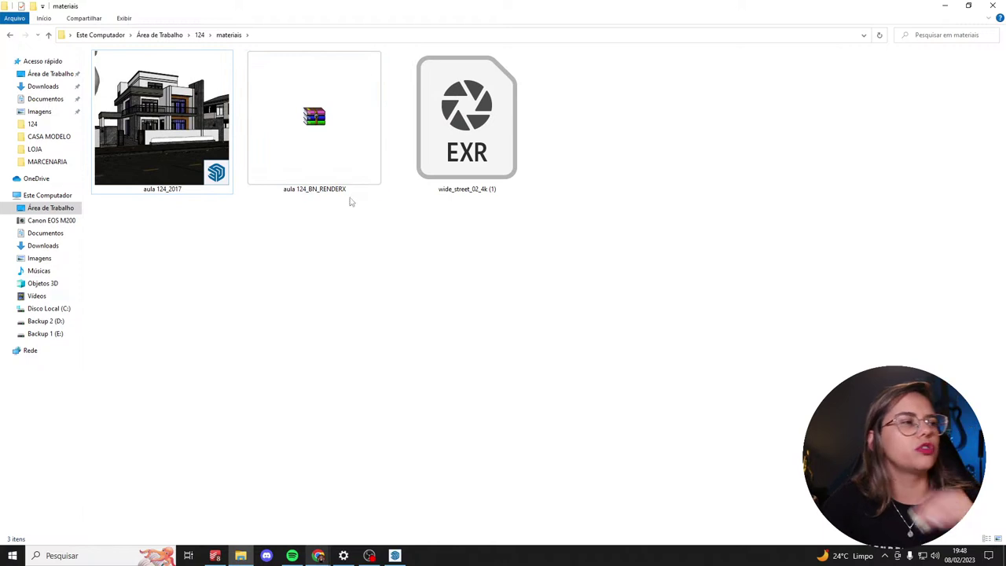
Select the aula 124_BN_RENDERX archive and bring up its actions menu.
{"action": "left_click", "coordinate": [295, 156]}
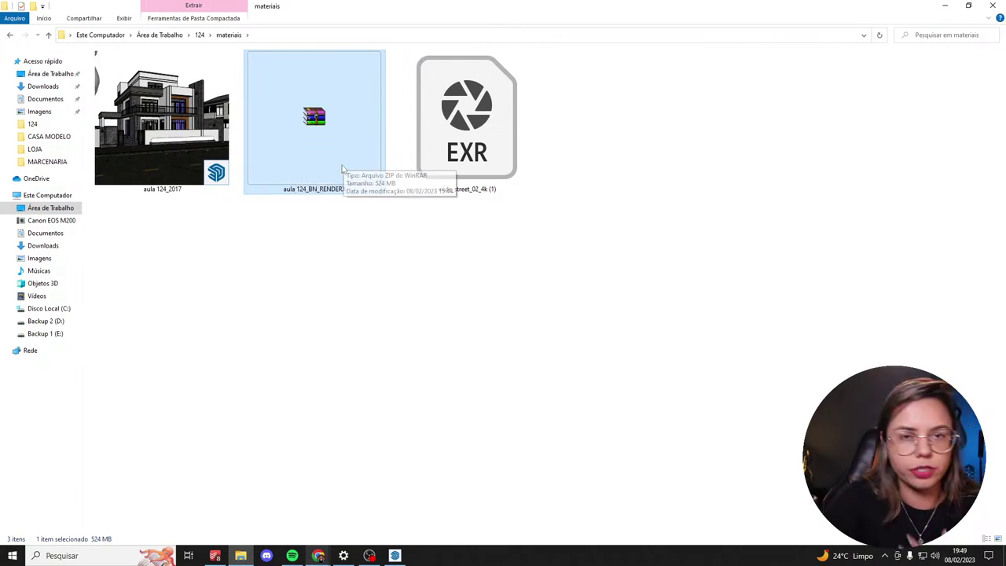
{"action": "left_click", "coordinate": [170, 134]}
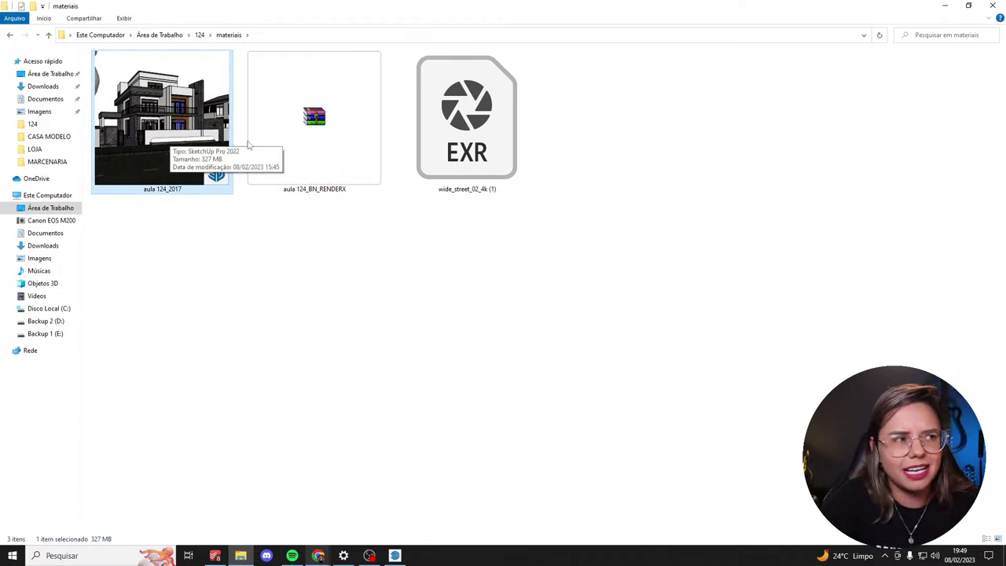
{"action": "left_click", "coordinate": [328, 120]}
{"action": "left_click_drag", "start_coordinate": [492, 253], "coordinate": [196, 157]}
{"action": "left_click", "coordinate": [595, 266]}
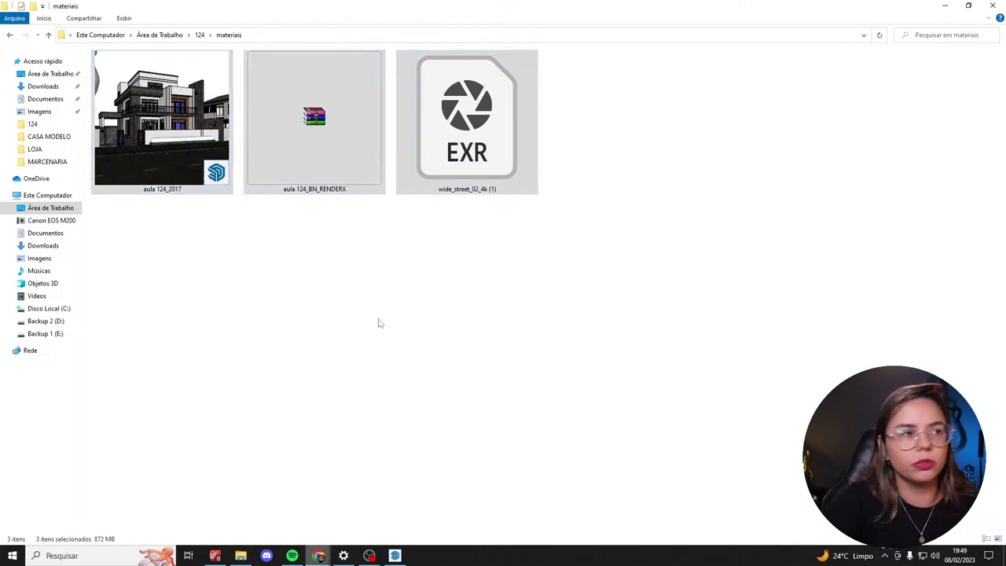
{"action": "left_click", "coordinate": [375, 160]}
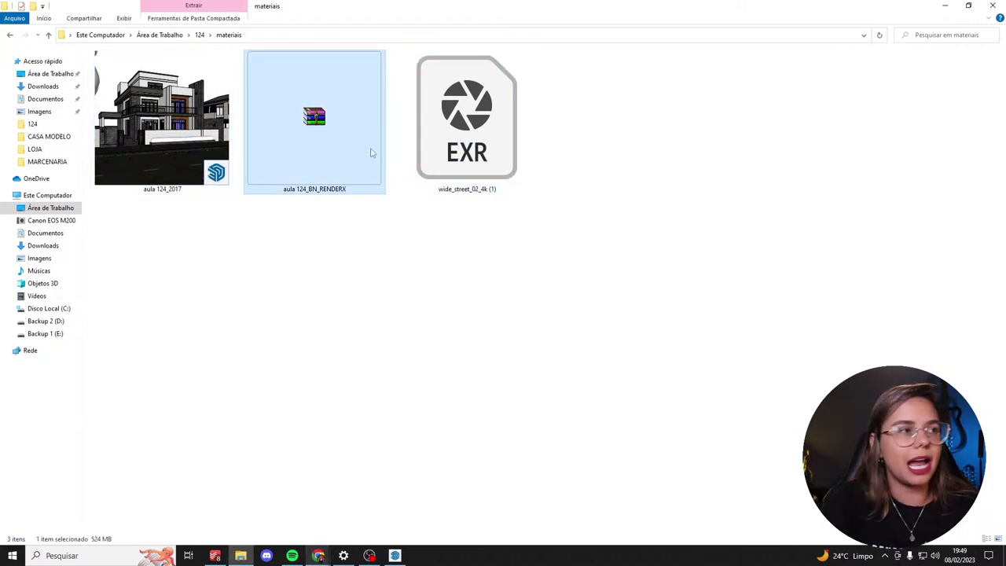
{"action": "right_click", "coordinate": [355, 129]}
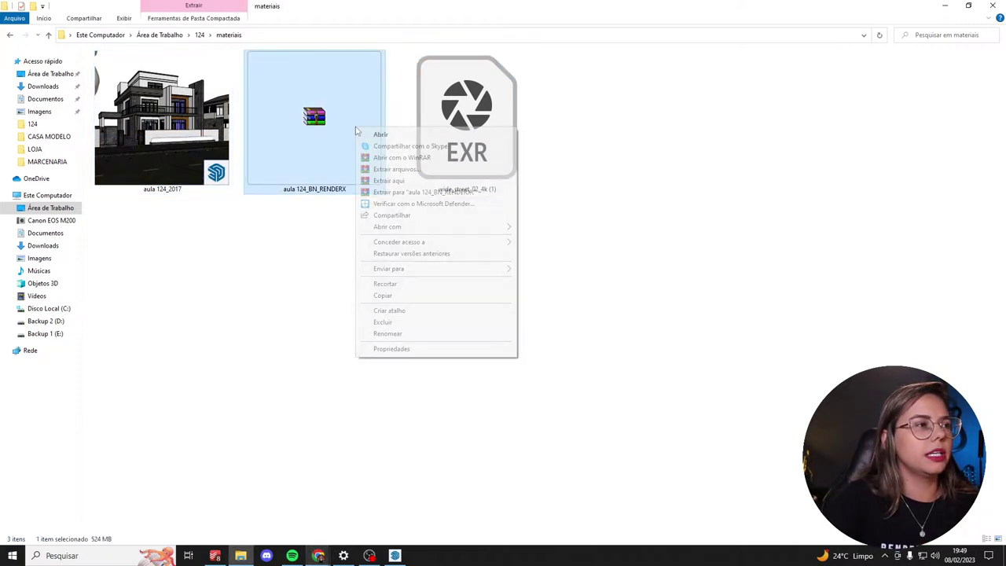
Extract aula 124_BN_RENDERX into its own folder, then go to the 124 project folder.
{"action": "left_click", "coordinate": [414, 193]}
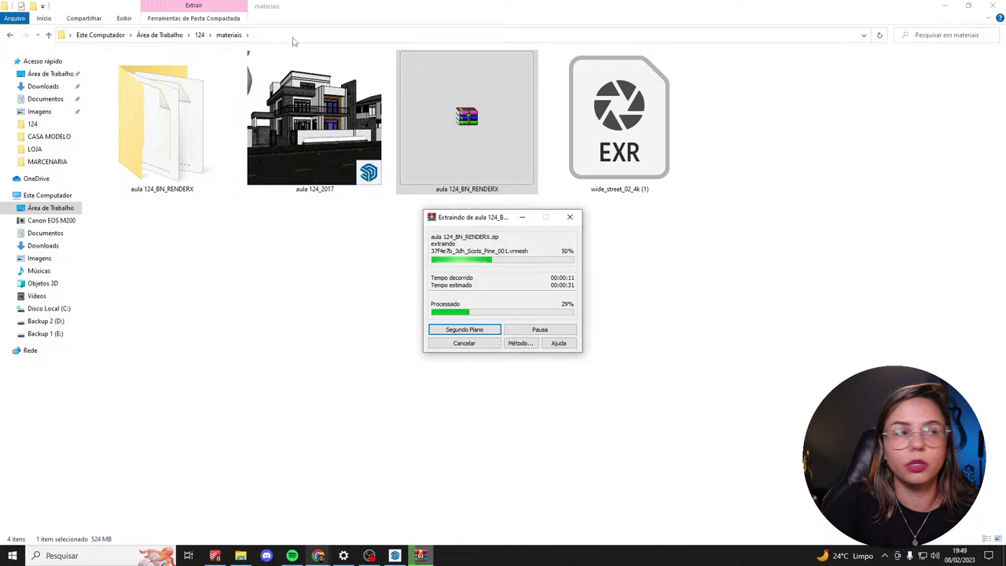
{"action": "key", "text": "alt+Tab"}
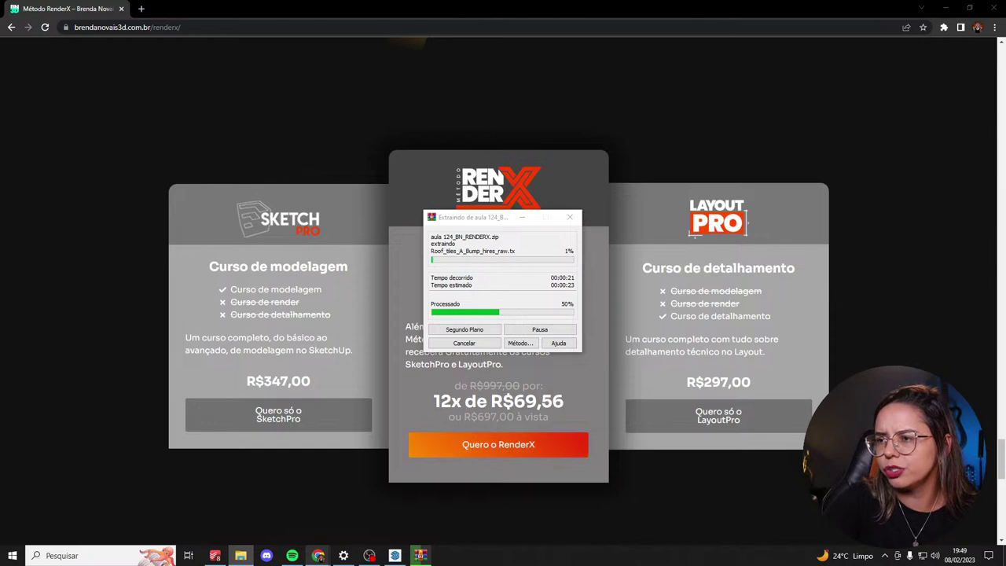
{"action": "left_click", "coordinate": [241, 556]}
{"action": "left_click_drag", "start_coordinate": [747, 144], "coordinate": [465, 43]}
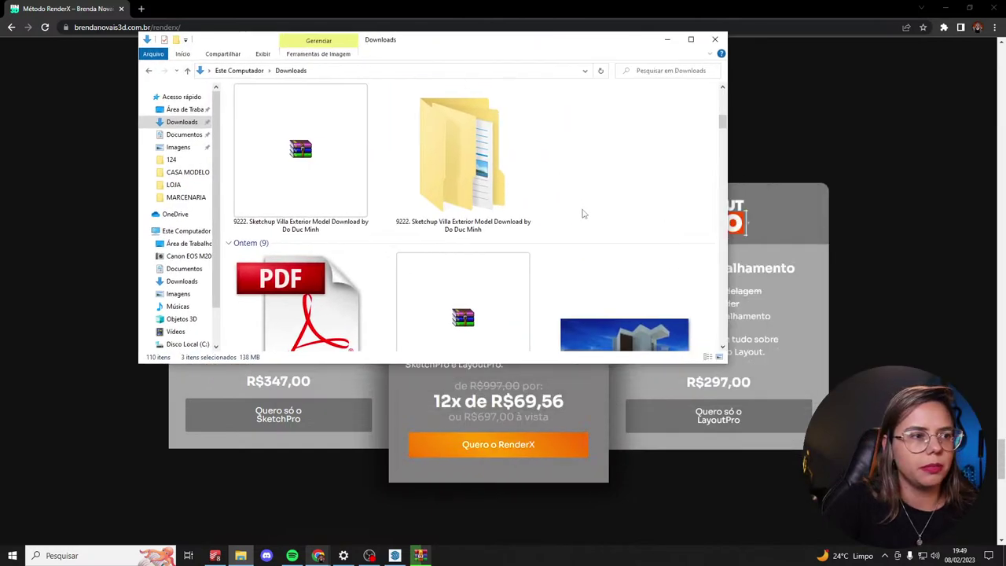
{"action": "scroll", "coordinate": [582, 213], "scroll_direction": "down", "scroll_amount": 5}
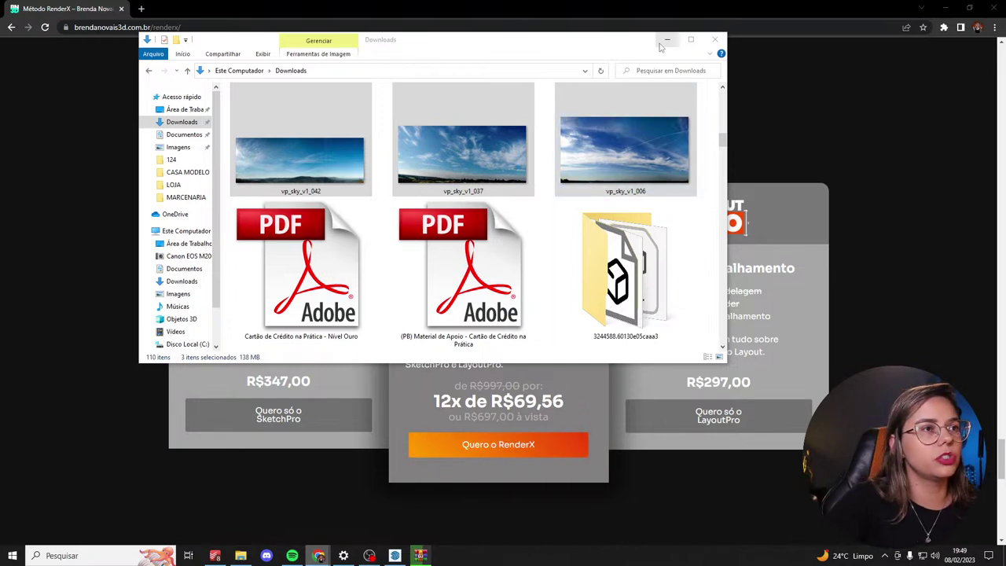
{"action": "key", "text": "alt+F4"}
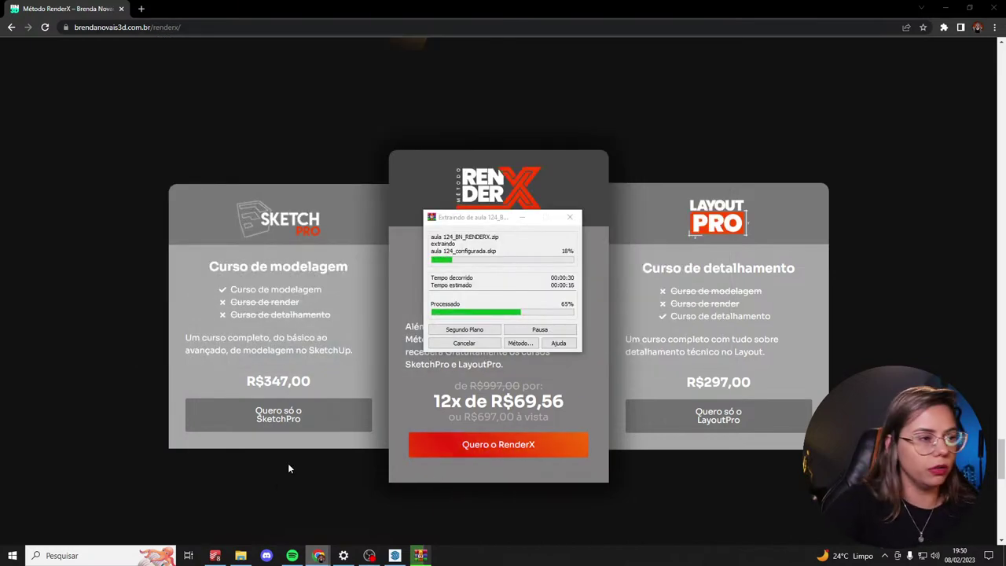
{"action": "left_click", "coordinate": [241, 556]}
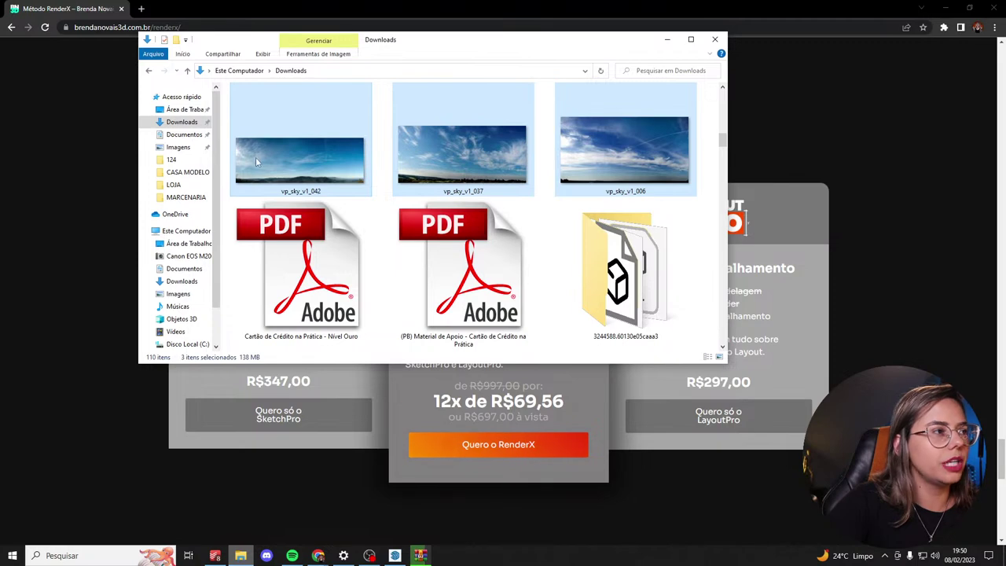
{"action": "left_click", "coordinate": [172, 159]}
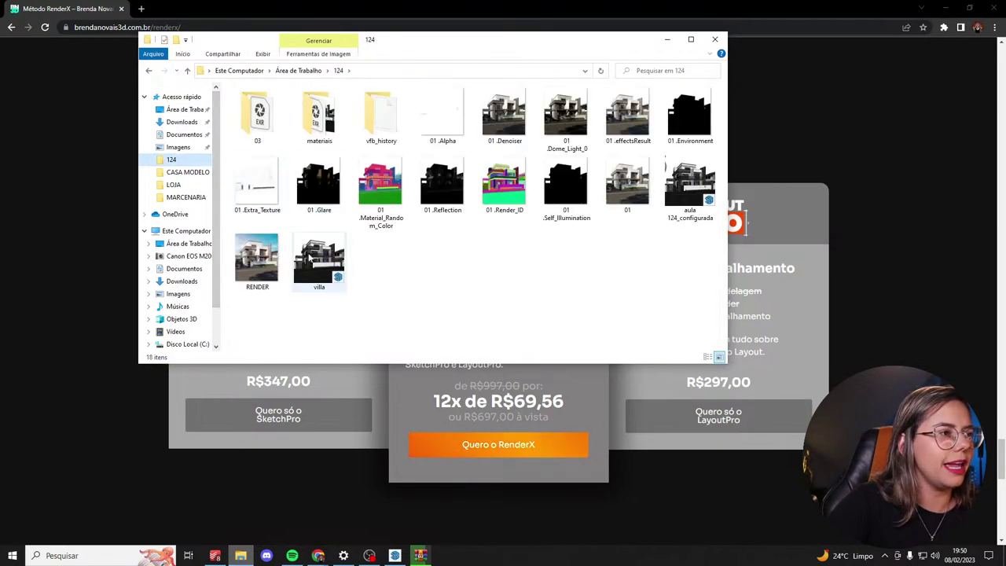
Open RENDER.png from the 124 folder in Photos and maximize the viewer window.
{"action": "double_click", "coordinate": [257, 260]}
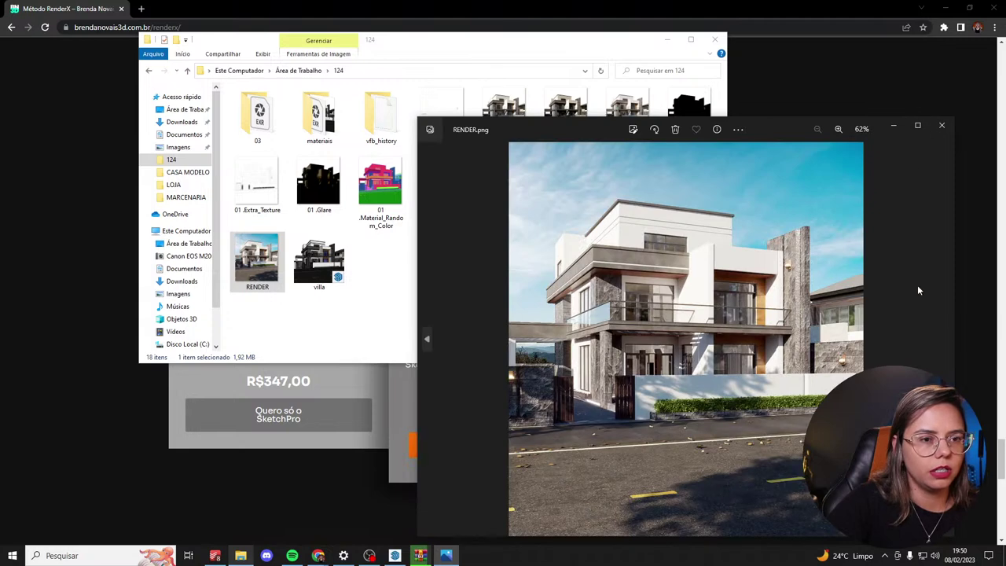
{"action": "left_click", "coordinate": [918, 126]}
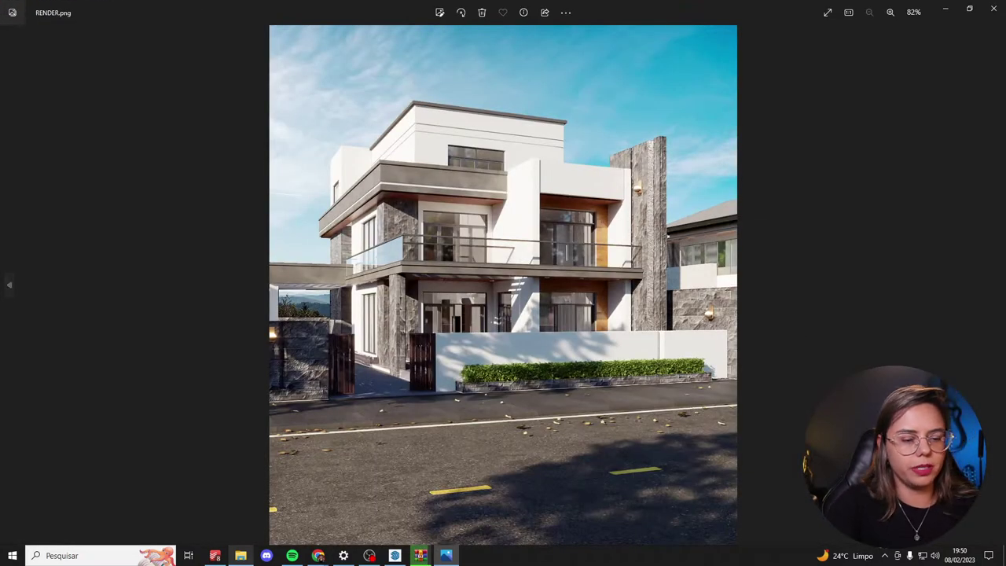
{"action": "left_click", "coordinate": [318, 556]}
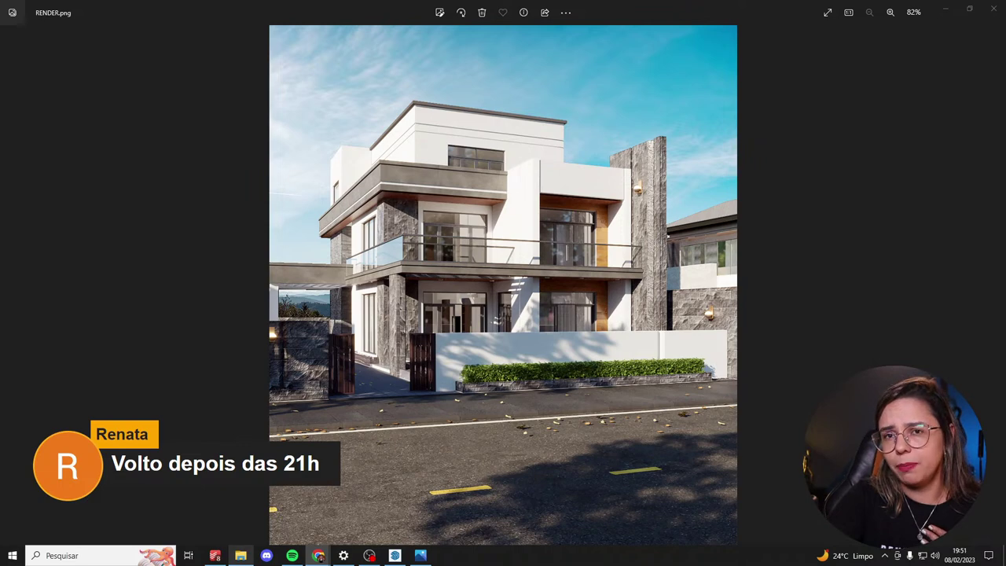
{"action": "key", "text": "alt+Tab"}
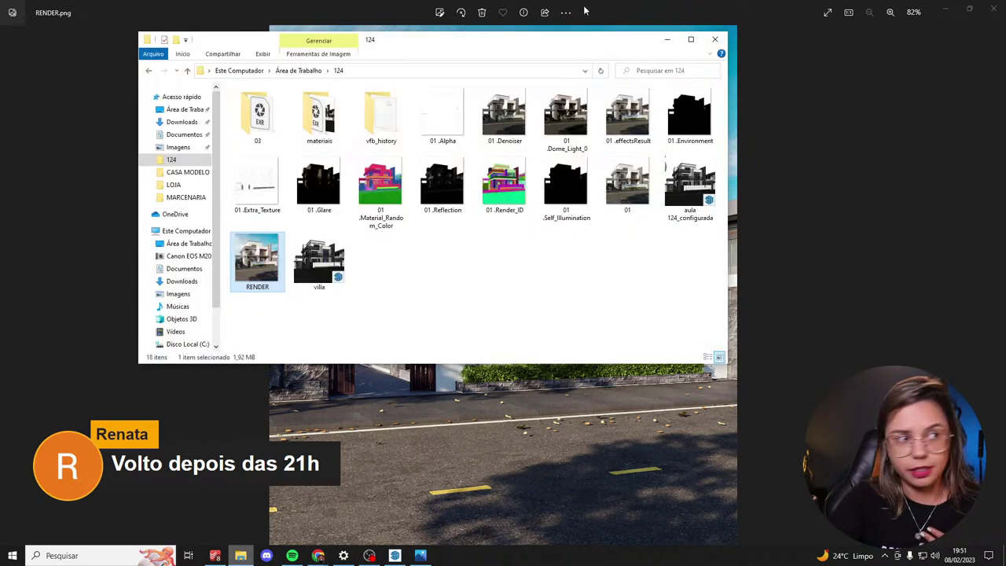
{"action": "key", "text": "alt+Tab"}
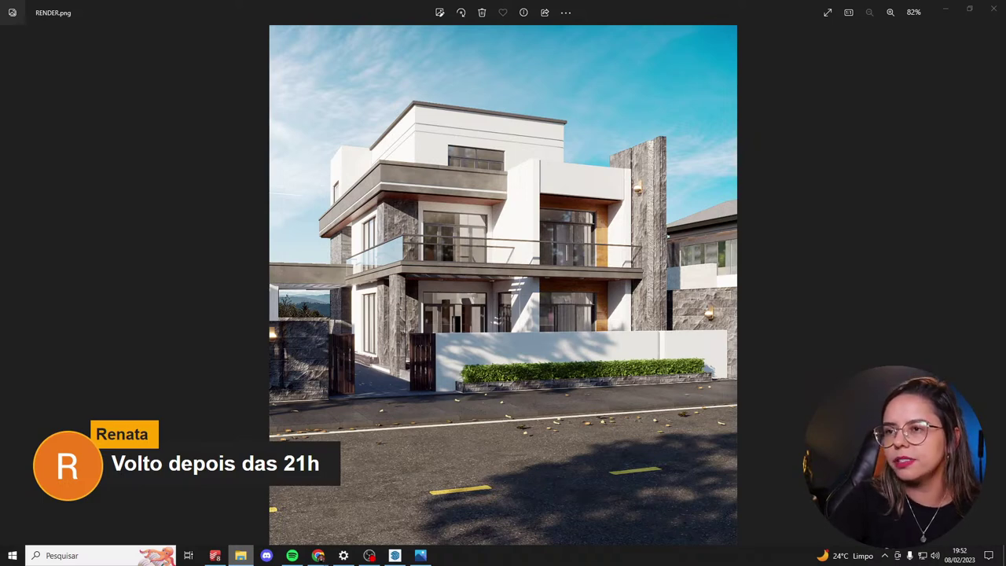
{"action": "left_click", "coordinate": [917, 127]}
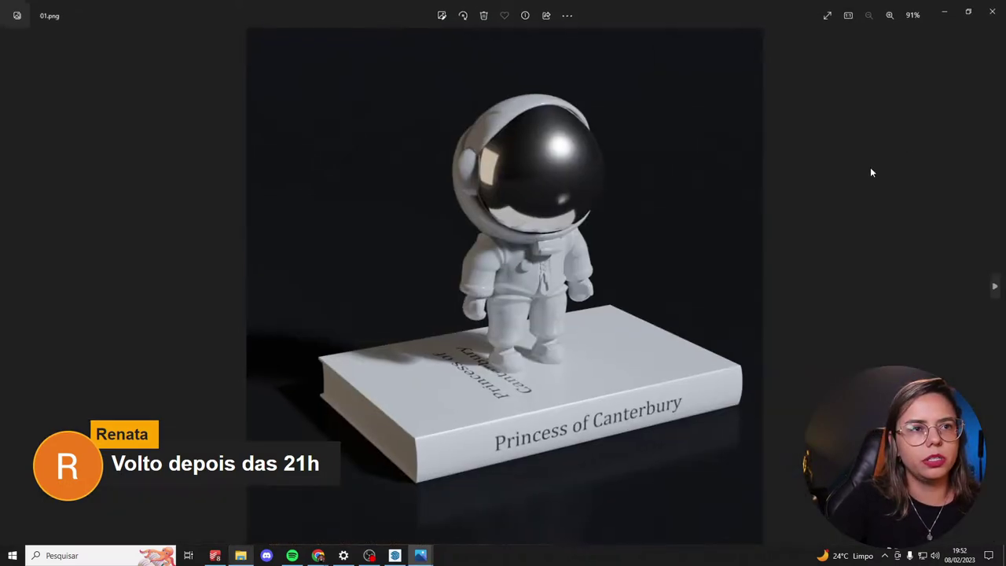
{"action": "key", "text": "Right"}
{"action": "key", "text": "Right"}
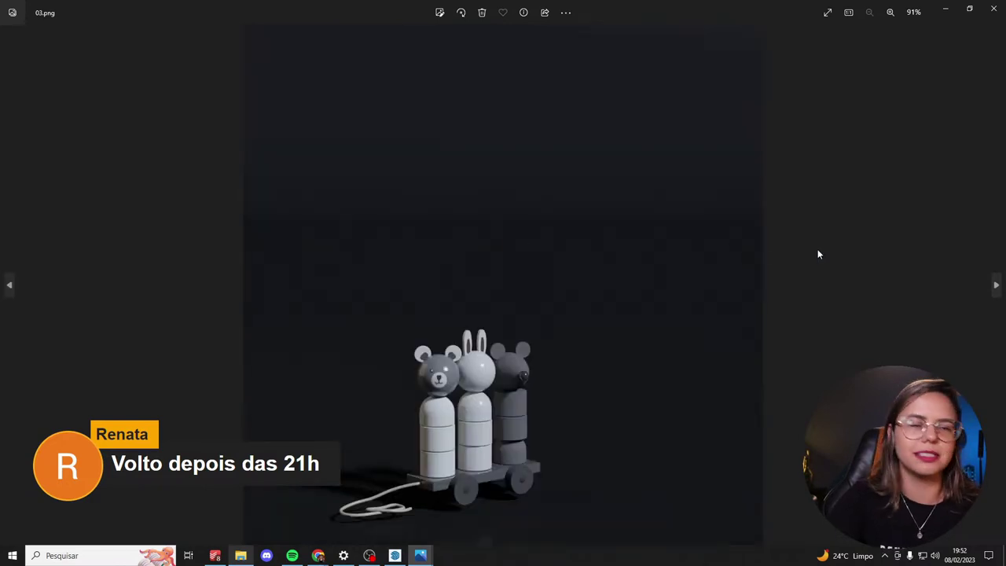
{"action": "key", "text": "Right"}
{"action": "key", "text": "Right"}
{"action": "key", "text": "Right"}
{"action": "key", "text": "Right"}
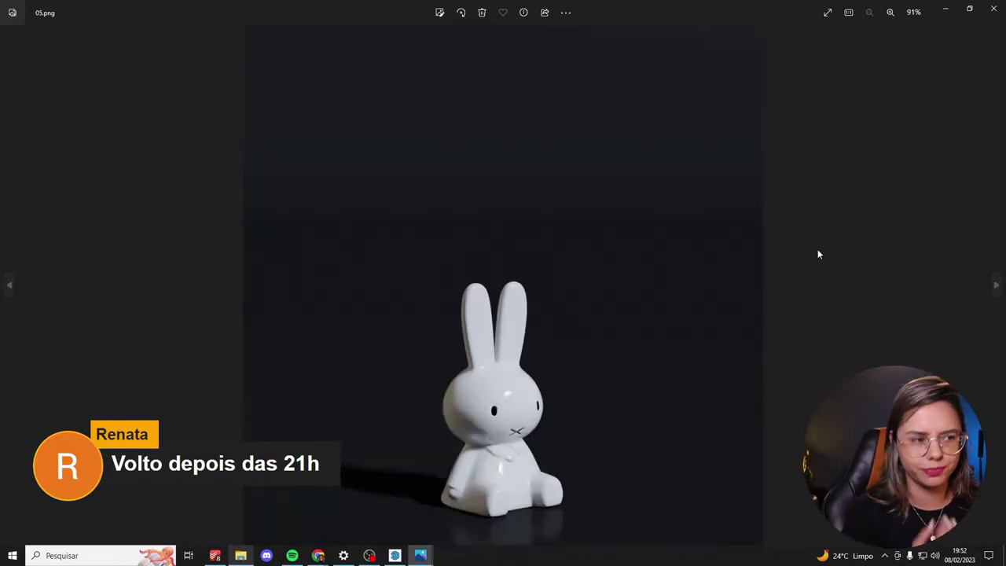
{"action": "key", "text": "Right"}
{"action": "key", "text": "Right"}
{"action": "key", "text": "Right"}
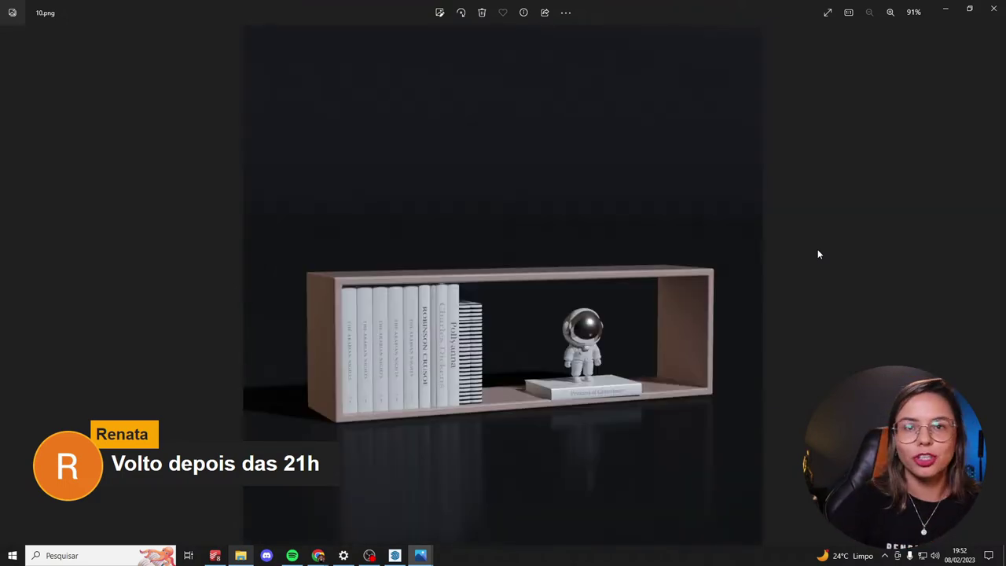
{"action": "key", "text": "Right"}
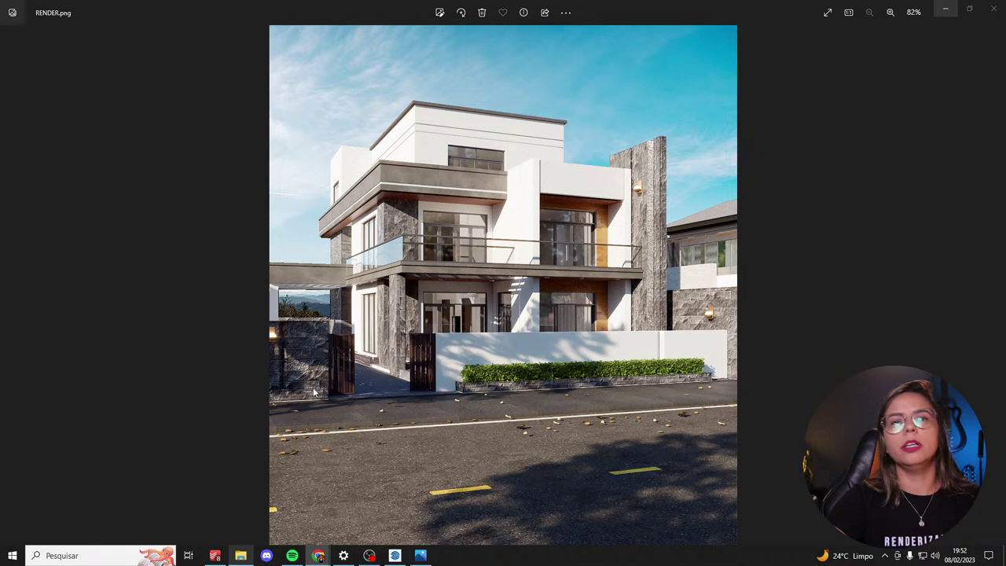
Bring the Photos viewer with the RENDER.png white house render to the front for review.
{"action": "left_click", "coordinate": [397, 354]}
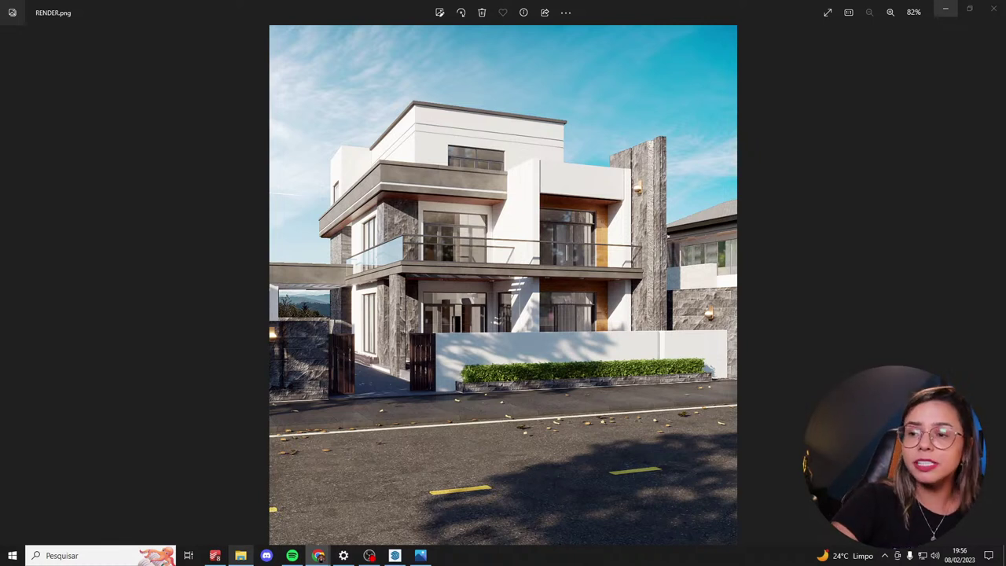
{"action": "left_click", "coordinate": [685, 293]}
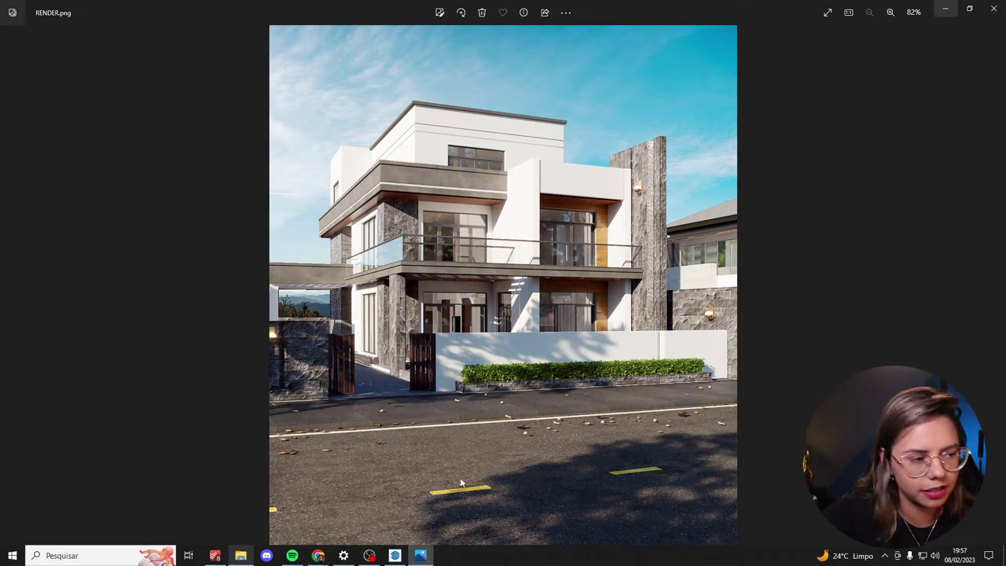
Switch back to the aula 124_2017 house model in SketchUp.
{"action": "left_click", "coordinate": [399, 556]}
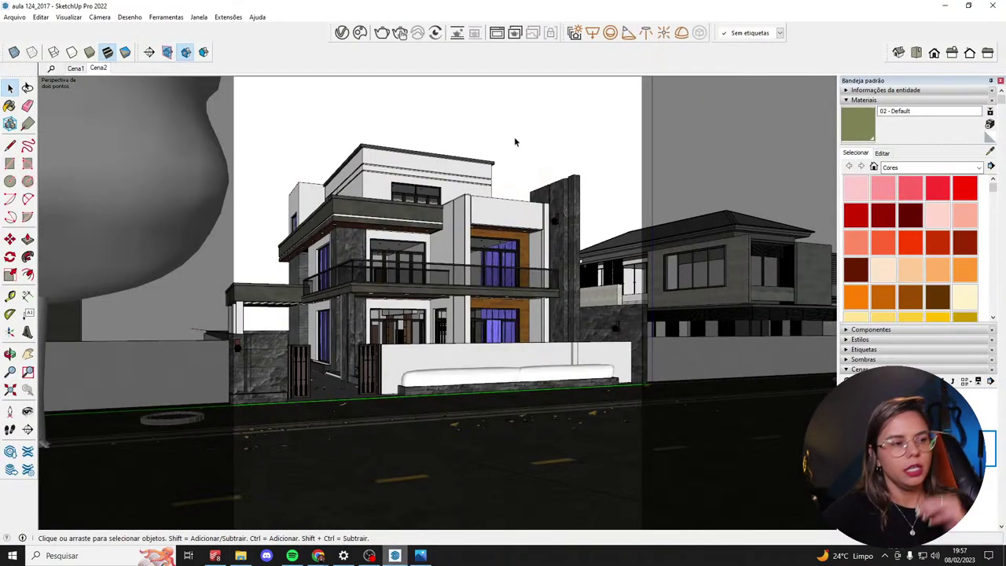
{"action": "left_click", "coordinate": [459, 183]}
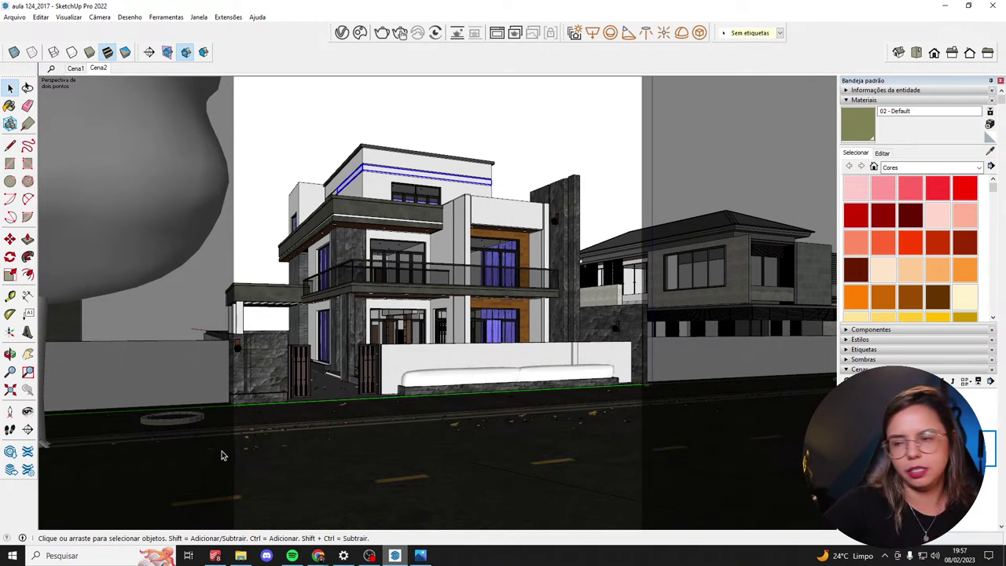
{"action": "left_click", "coordinate": [573, 117]}
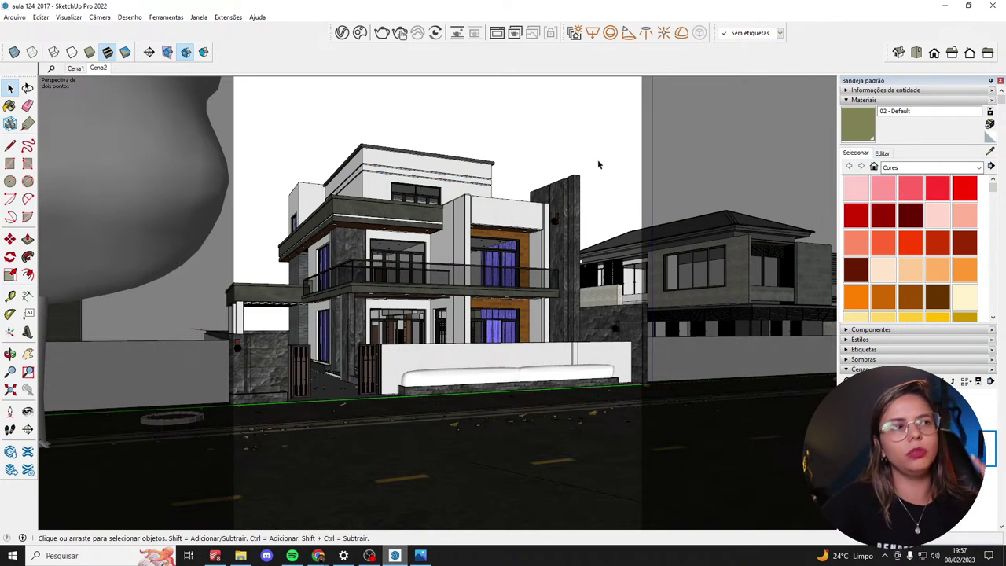
Undock and redock the V-Ray toolbar, then split the V-Ray Lights tools into their own toolbar.
{"action": "left_click_drag", "start_coordinate": [330, 33], "coordinate": [319, 96]}
{"action": "left_click_drag", "start_coordinate": [475, 93], "coordinate": [378, 52]}
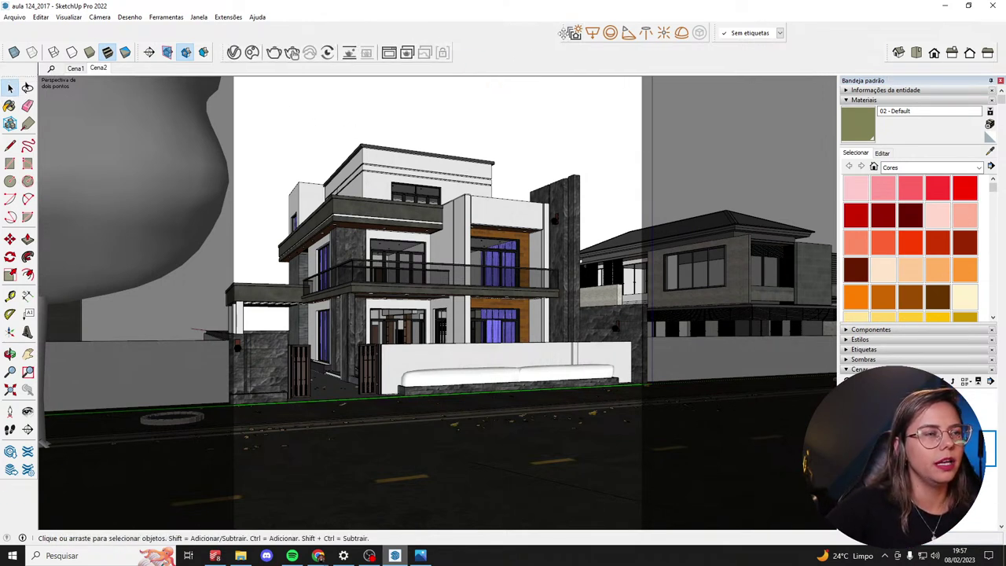
{"action": "left_click_drag", "start_coordinate": [567, 33], "coordinate": [379, 110]}
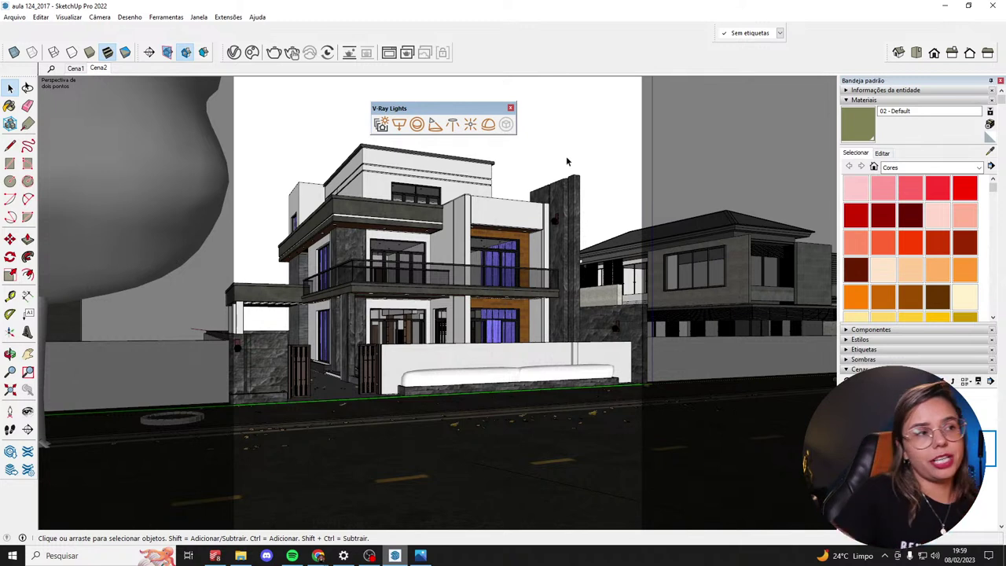
Start a V-Ray render, then launch SketchUp Pro 2022 from Windows search.
{"action": "left_click", "coordinate": [235, 53]}
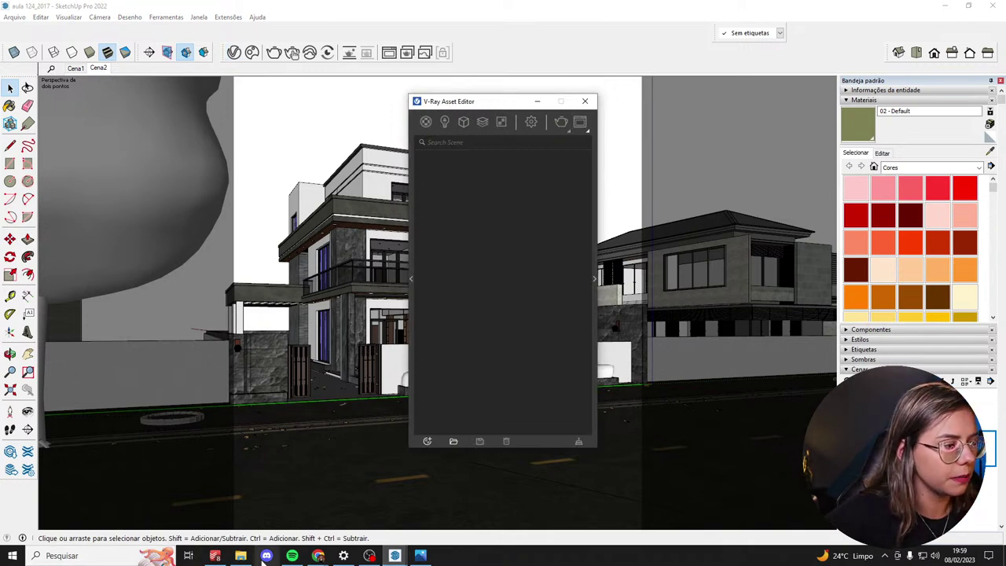
{"action": "left_click", "coordinate": [126, 556]}
{"action": "type", "text": "sket"}
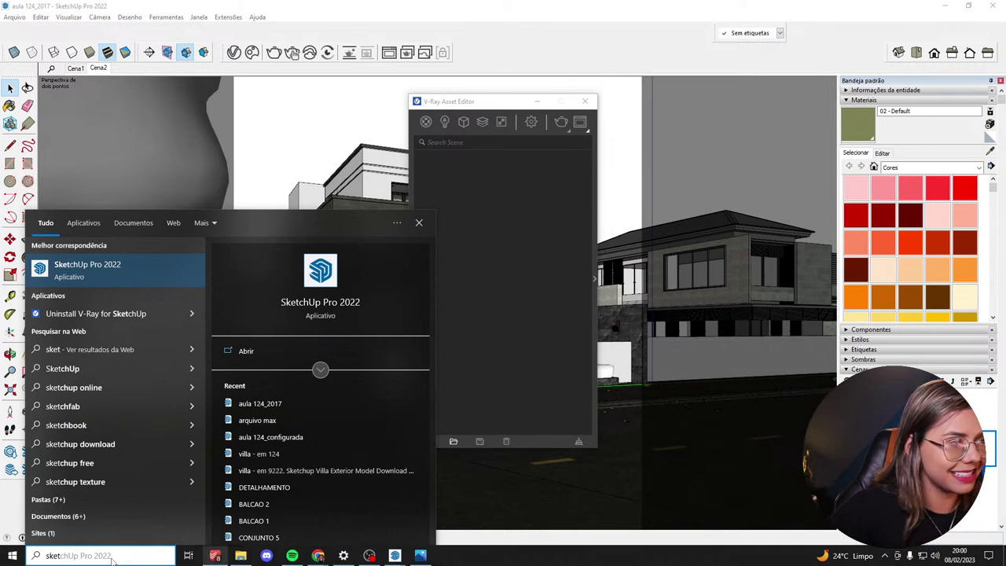
{"action": "left_click", "coordinate": [124, 281]}
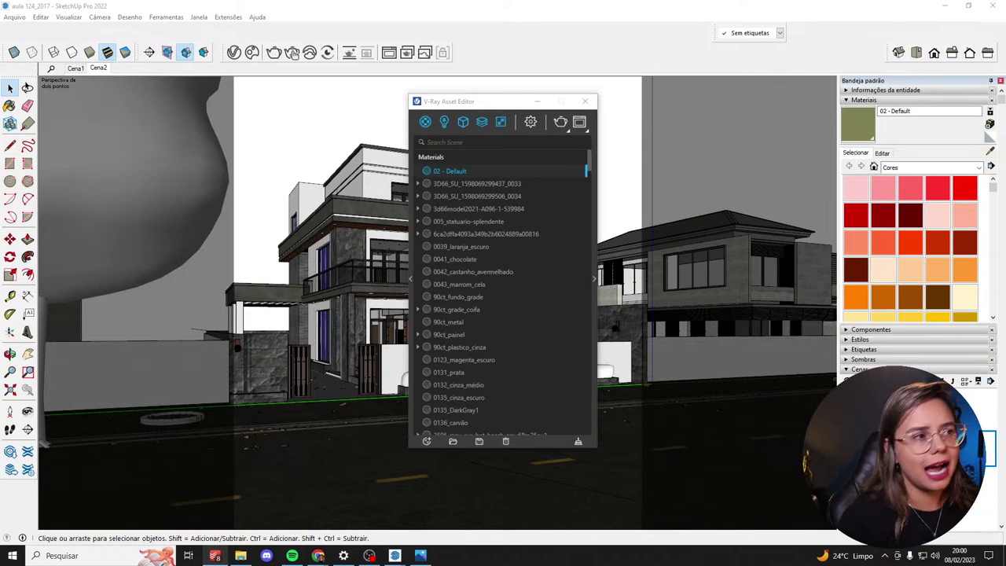
Filter the V-Ray Asset Editor to Lights, minimize it, and open a second SketchUp window.
{"action": "left_click", "coordinate": [444, 121]}
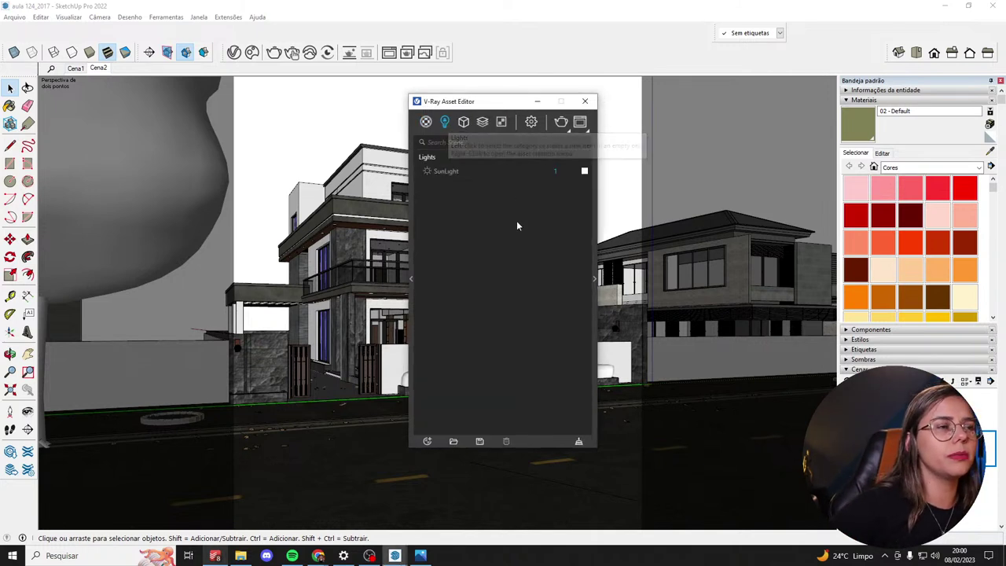
{"action": "left_click", "coordinate": [537, 101]}
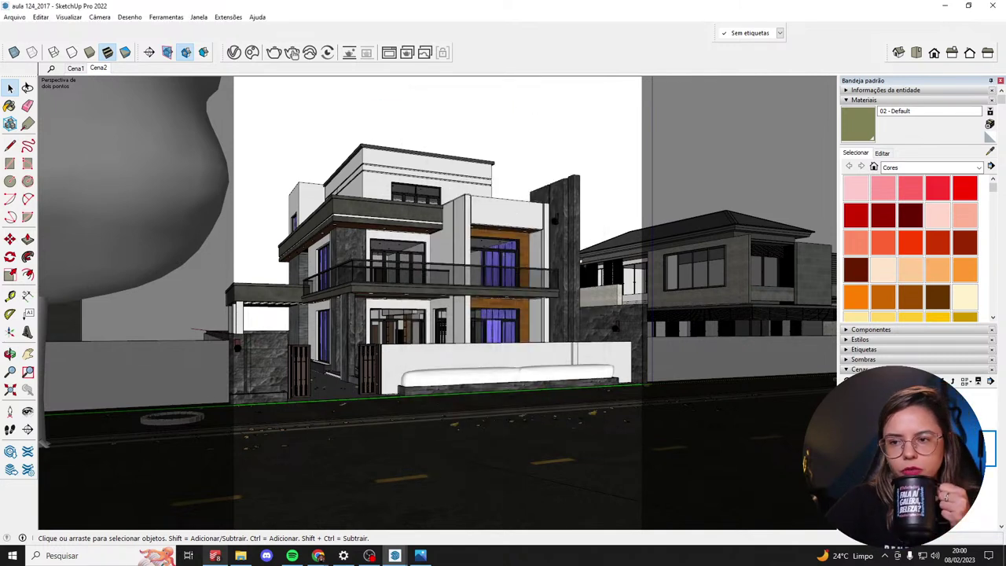
{"action": "middle_click", "coordinate": [396, 557]}
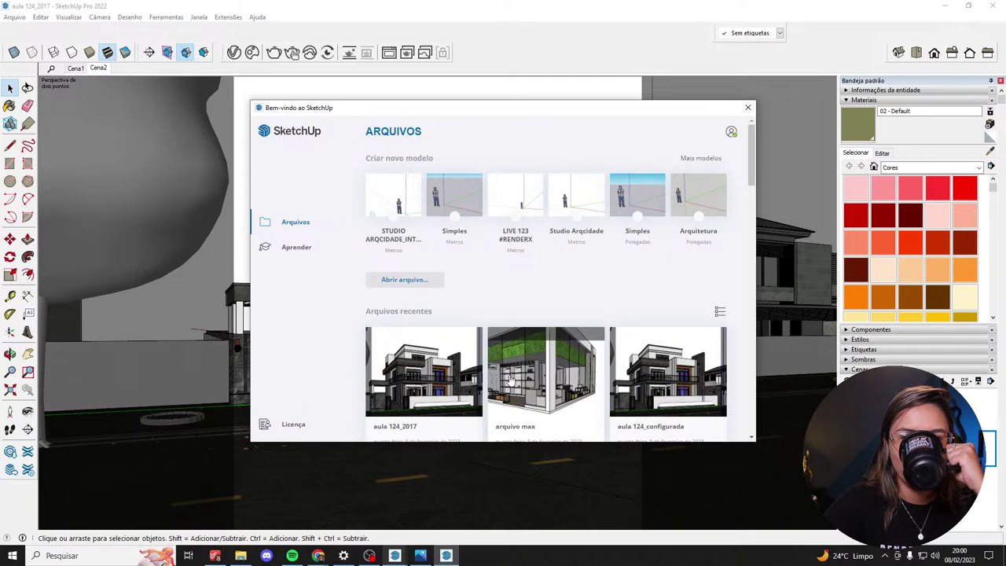
Open the file dialog and browse the Desktop's 122 and MATERIAIS folders, then back out.
{"action": "scroll", "coordinate": [471, 254], "scroll_direction": "down", "scroll_amount": 10}
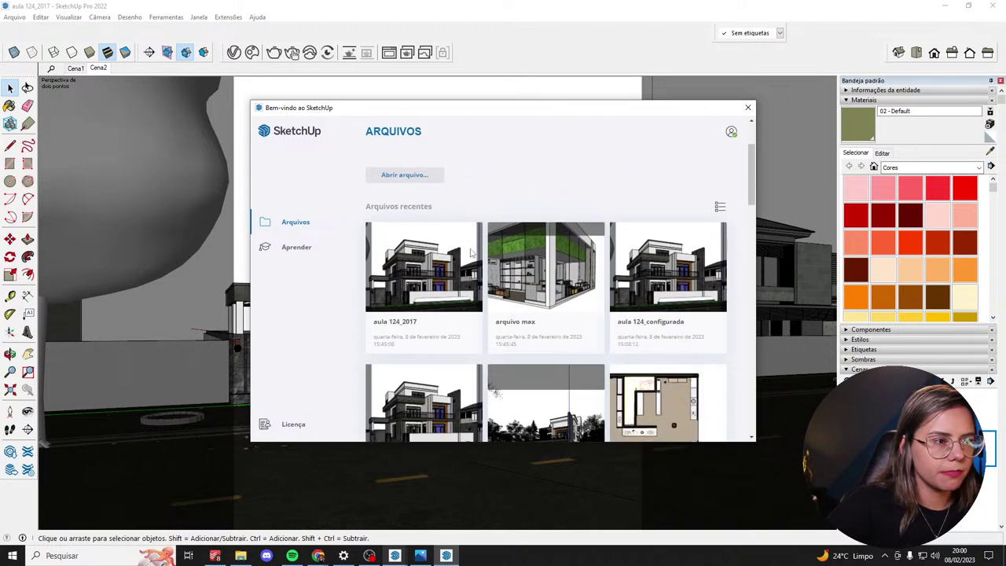
{"action": "scroll", "coordinate": [472, 253], "scroll_direction": "down", "scroll_amount": 10}
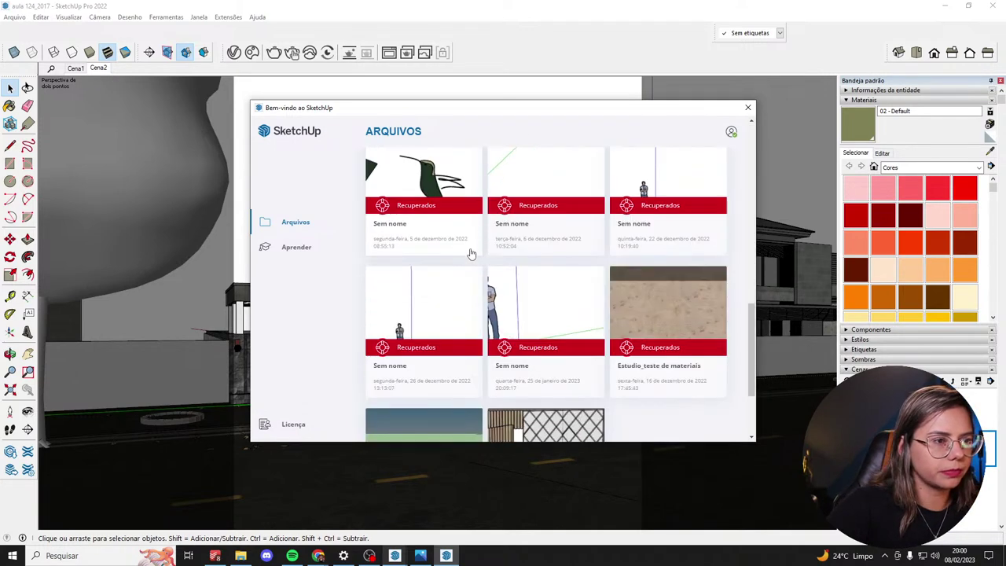
{"action": "scroll", "coordinate": [472, 253], "scroll_direction": "down", "scroll_amount": 2}
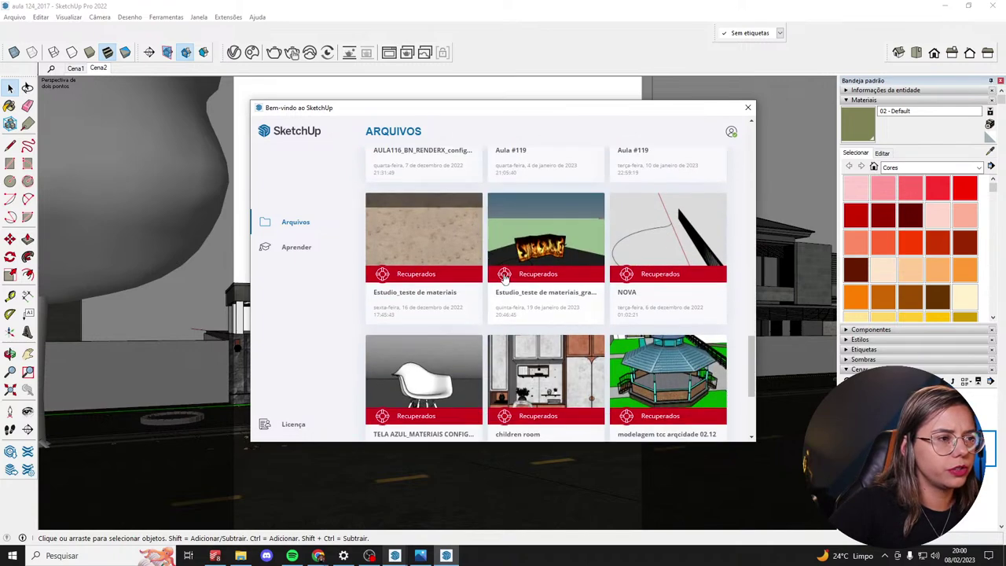
{"action": "scroll", "coordinate": [438, 258], "scroll_direction": "up", "scroll_amount": 20}
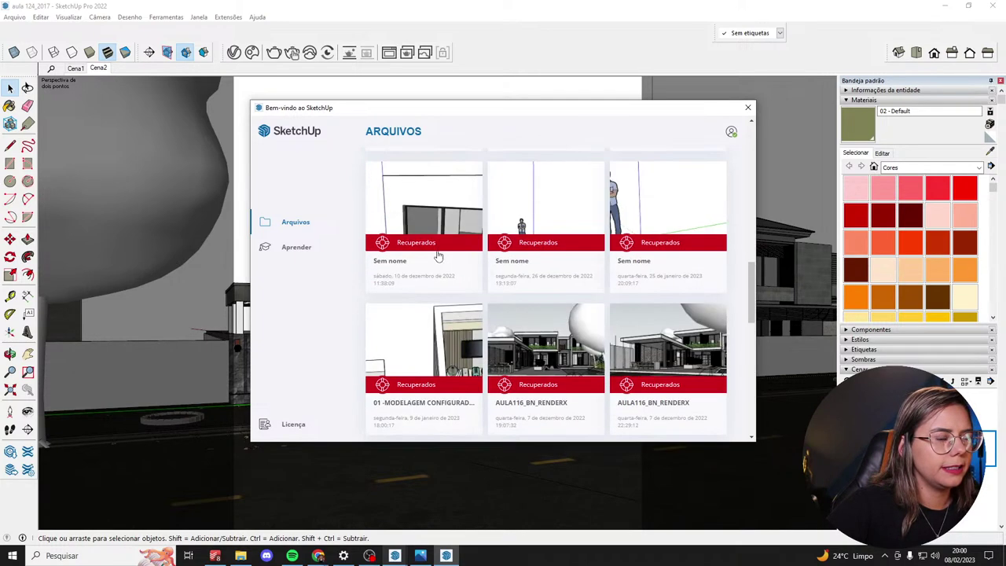
{"action": "left_click", "coordinate": [404, 280]}
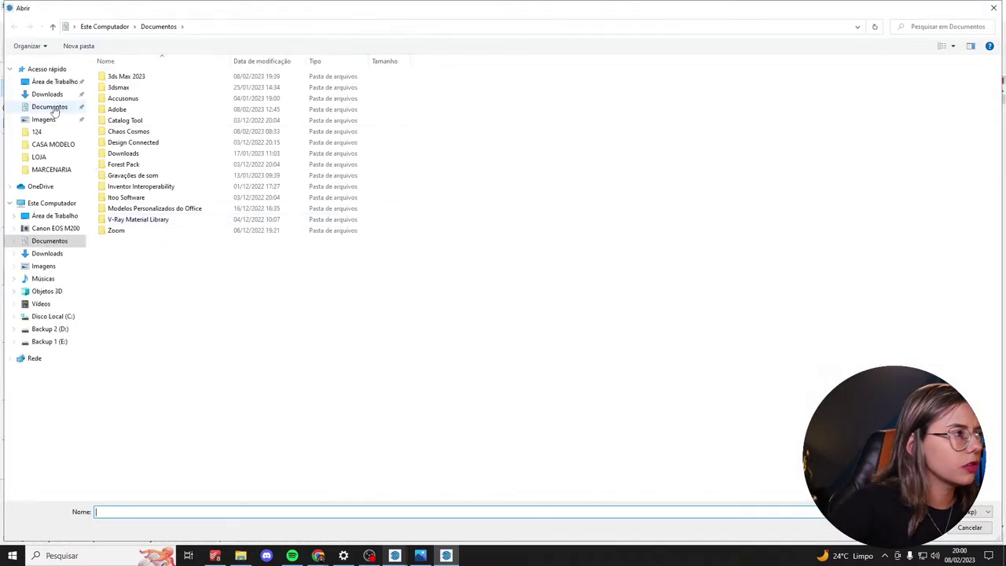
{"action": "left_click", "coordinate": [57, 82]}
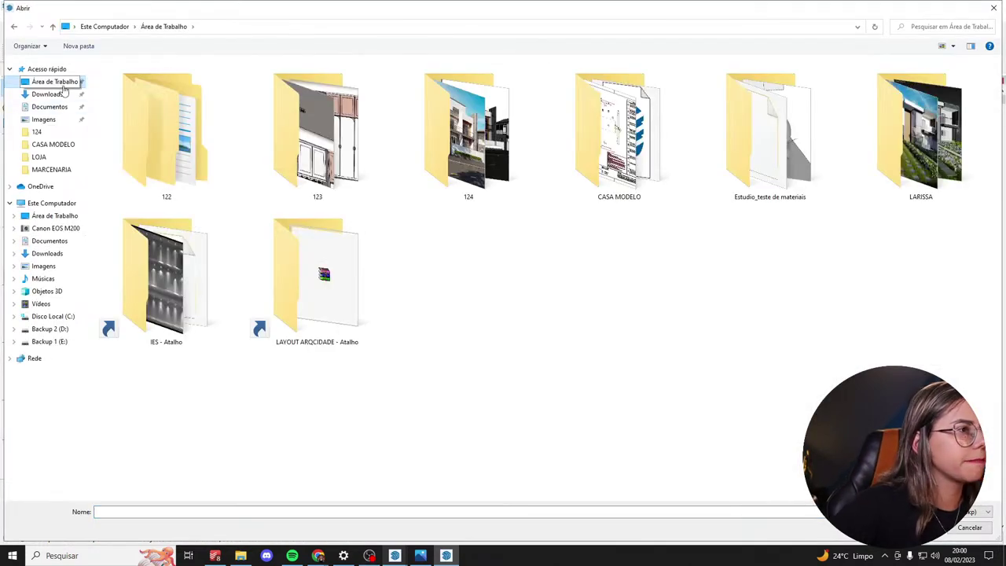
{"action": "double_click", "coordinate": [158, 117]}
{"action": "double_click", "coordinate": [141, 107]}
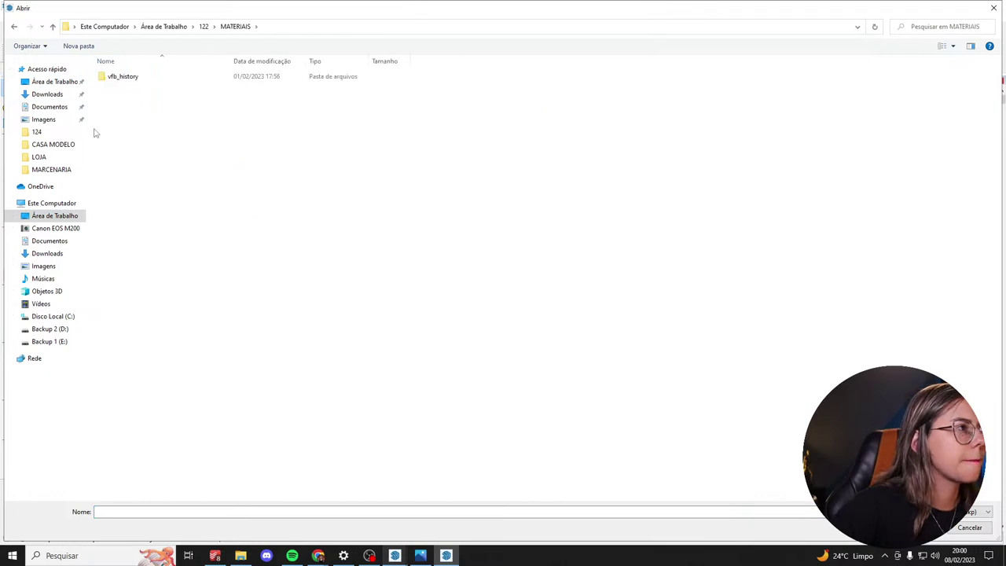
{"action": "key", "text": "BackSpace"}
{"action": "key", "text": "BackSpace"}
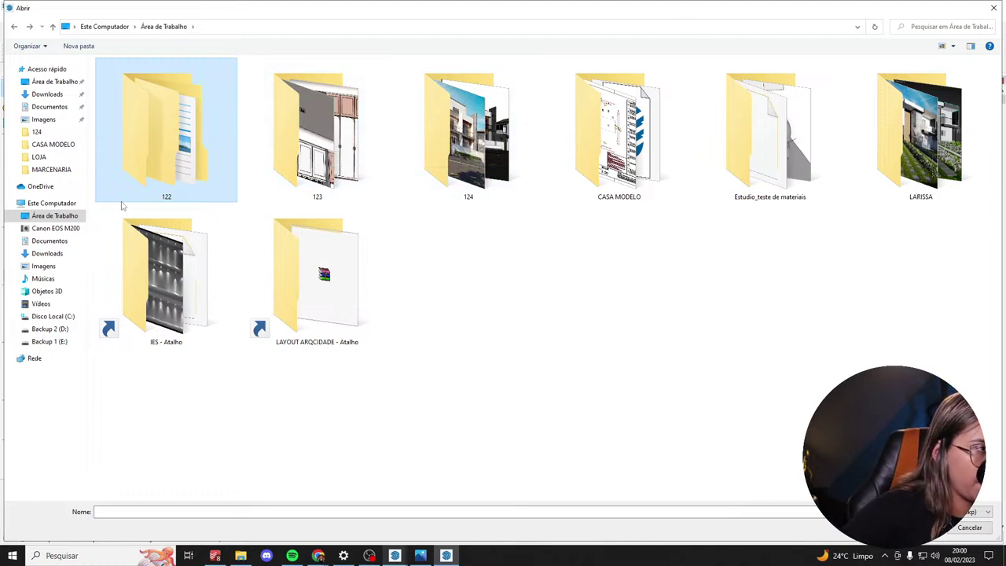
Navigate Backup 1 (E:) through 01-SKETCHPRO and 01-ARQUIVOS to ARQUIVOS LIVES > 122.
{"action": "left_click", "coordinate": [55, 205]}
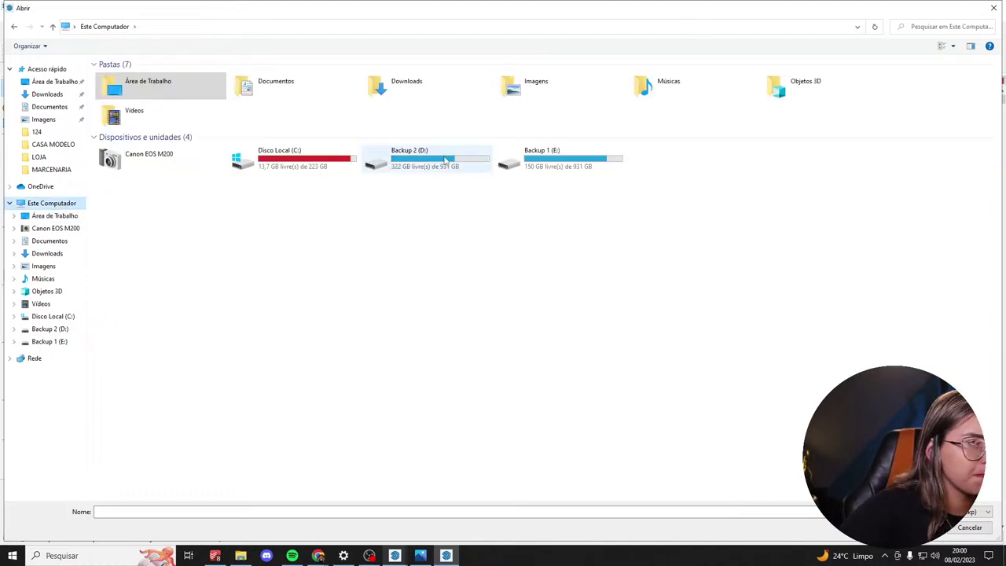
{"action": "double_click", "coordinate": [519, 156]}
{"action": "double_click", "coordinate": [137, 76]}
{"action": "left_click", "coordinate": [147, 87]}
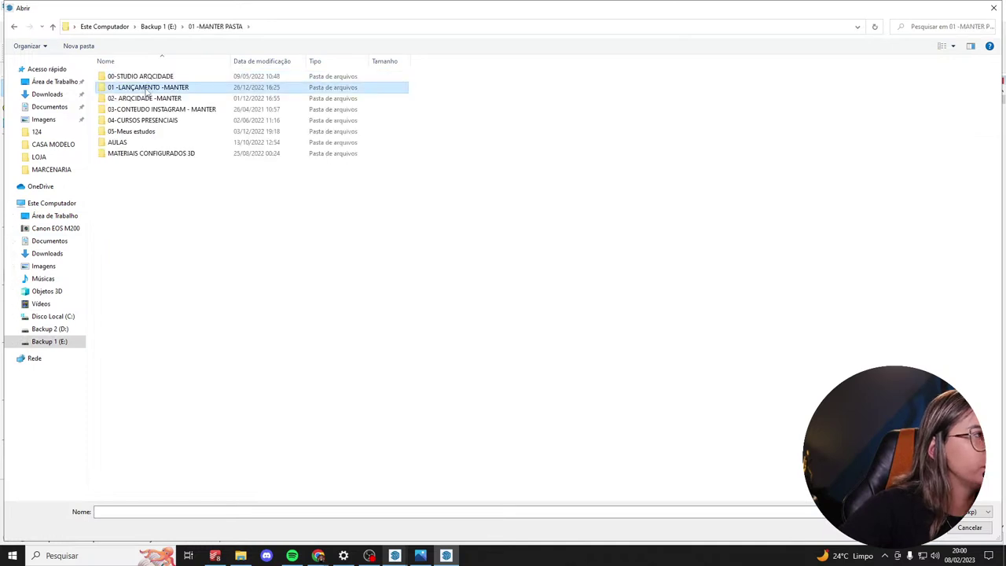
{"action": "double_click", "coordinate": [145, 87]}
{"action": "double_click", "coordinate": [150, 85]}
{"action": "double_click", "coordinate": [134, 76]}
{"action": "double_click", "coordinate": [150, 77]}
{"action": "scroll", "coordinate": [312, 252], "scroll_direction": "down", "scroll_amount": 10}
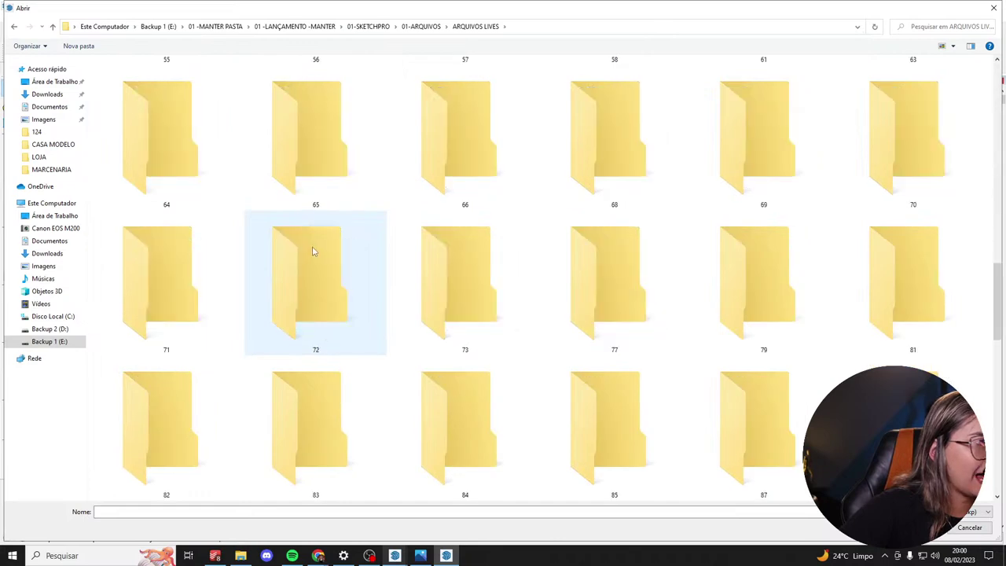
{"action": "scroll", "coordinate": [312, 252], "scroll_direction": "down", "scroll_amount": 5}
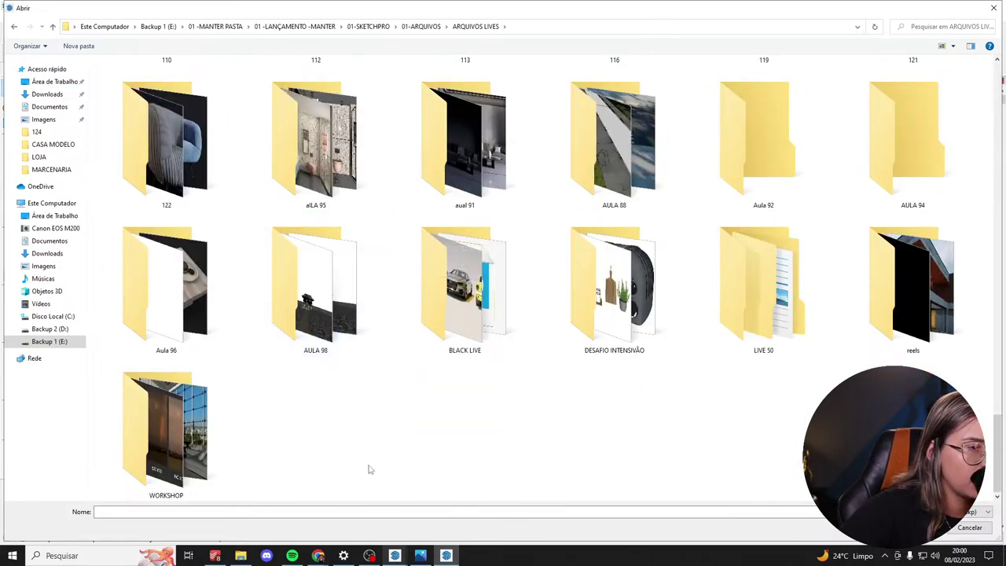
{"action": "scroll", "coordinate": [370, 469], "scroll_direction": "up", "scroll_amount": 3}
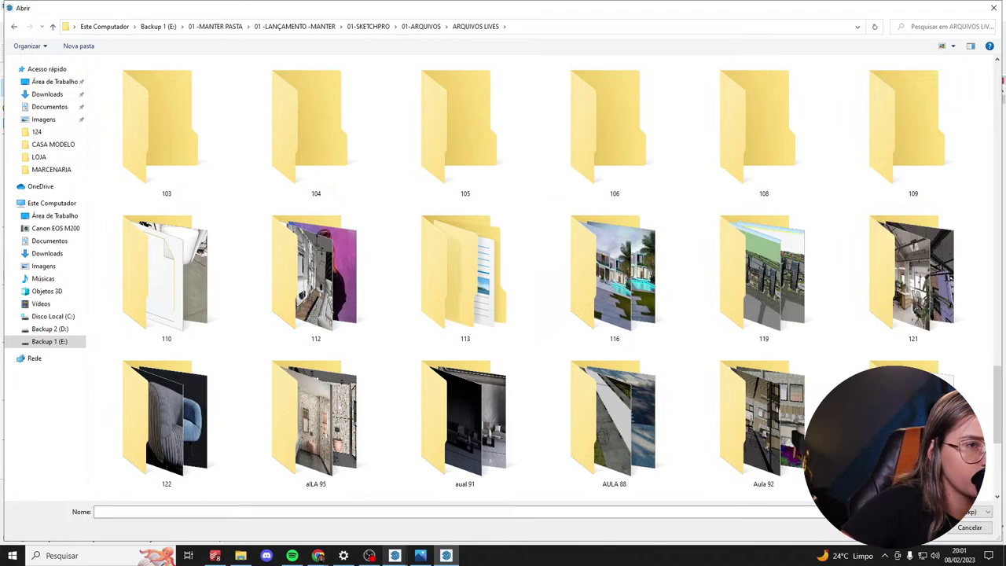
{"action": "double_click", "coordinate": [142, 393]}
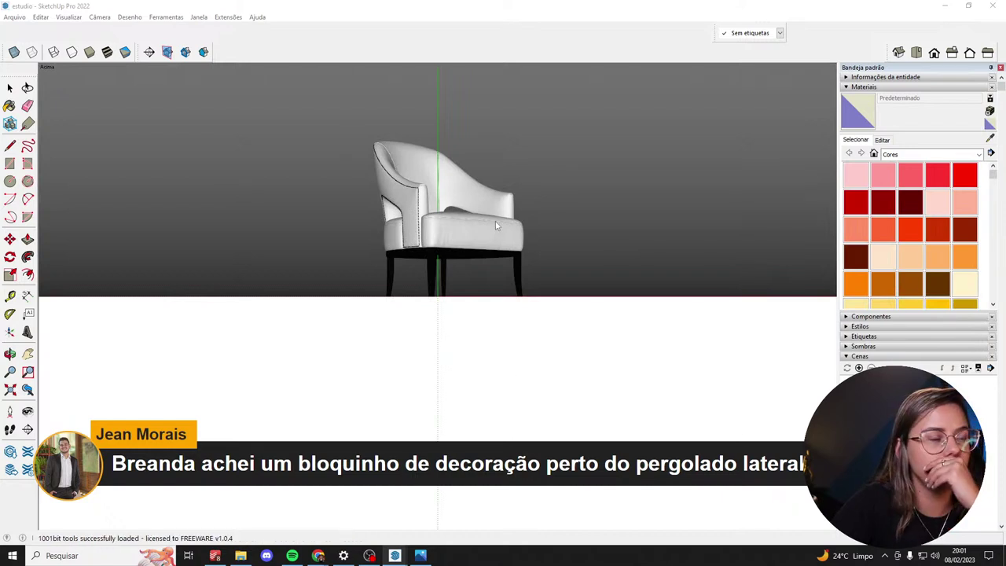
Orbit, pan and zoom to look down on the white armchair.
{"action": "middle_click_drag", "start_coordinate": [463, 292], "coordinate": [685, 276]}
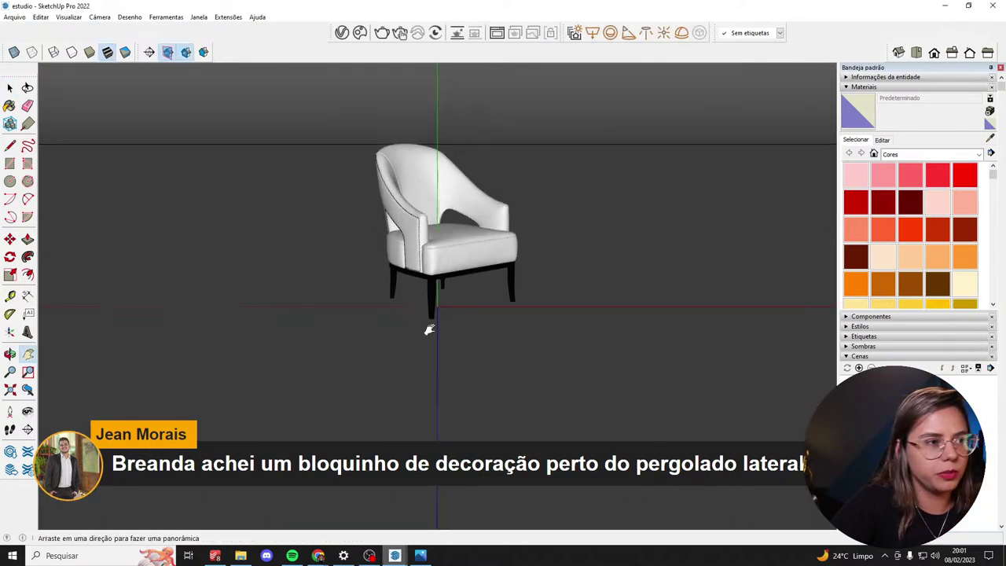
{"action": "scroll", "coordinate": [427, 331], "scroll_direction": "down", "scroll_amount": 3}
{"action": "middle_click_drag", "start_coordinate": [399, 264], "coordinate": [340, 405], "text": "shift"}
{"action": "scroll", "coordinate": [362, 488], "scroll_direction": "up", "scroll_amount": 3}
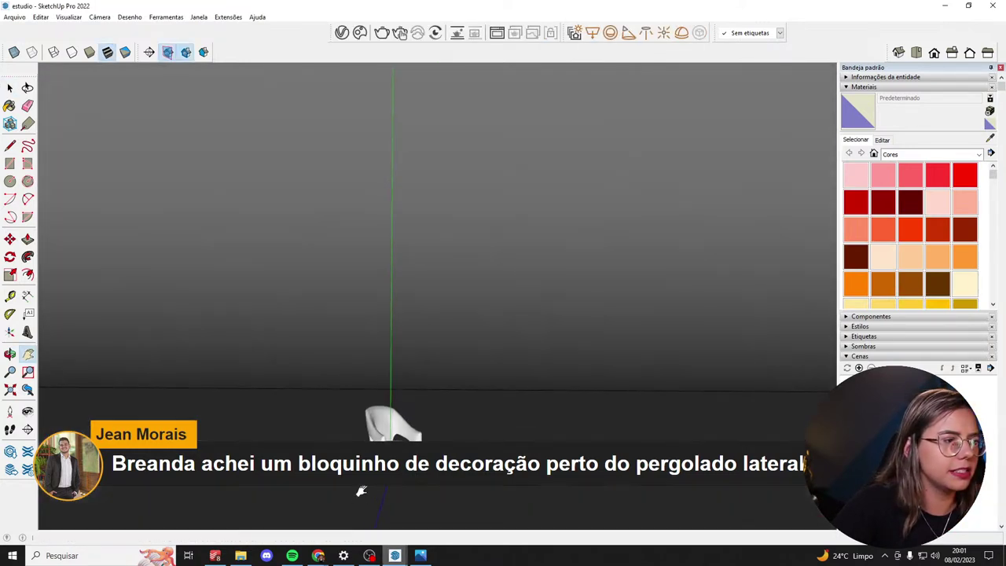
{"action": "scroll", "coordinate": [369, 488], "scroll_direction": "up", "scroll_amount": 2}
{"action": "middle_click_drag", "start_coordinate": [369, 488], "coordinate": [349, 102]}
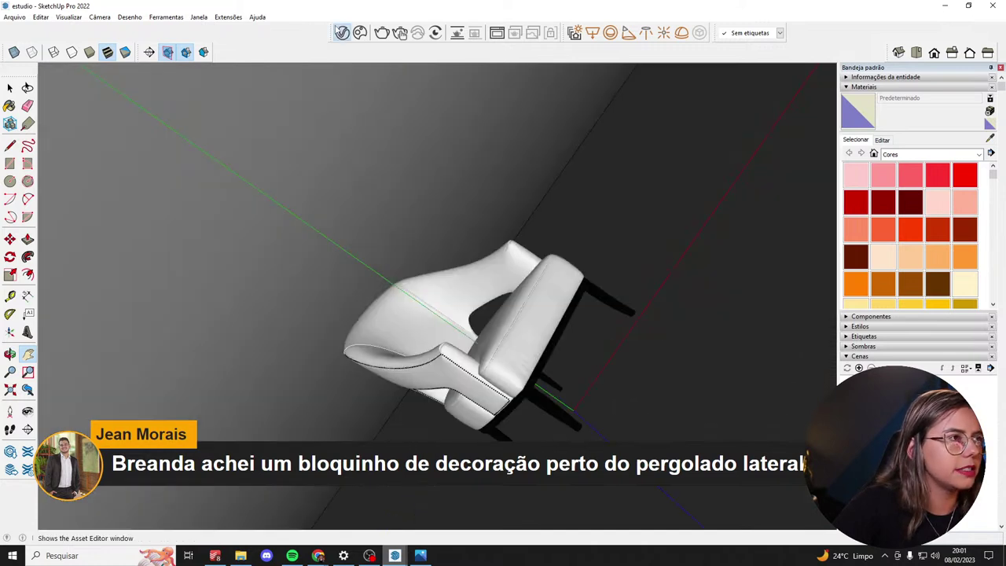
Centre the armchair in the view and add a new scene for it.
{"action": "scroll", "coordinate": [461, 165], "scroll_direction": "down", "scroll_amount": 2}
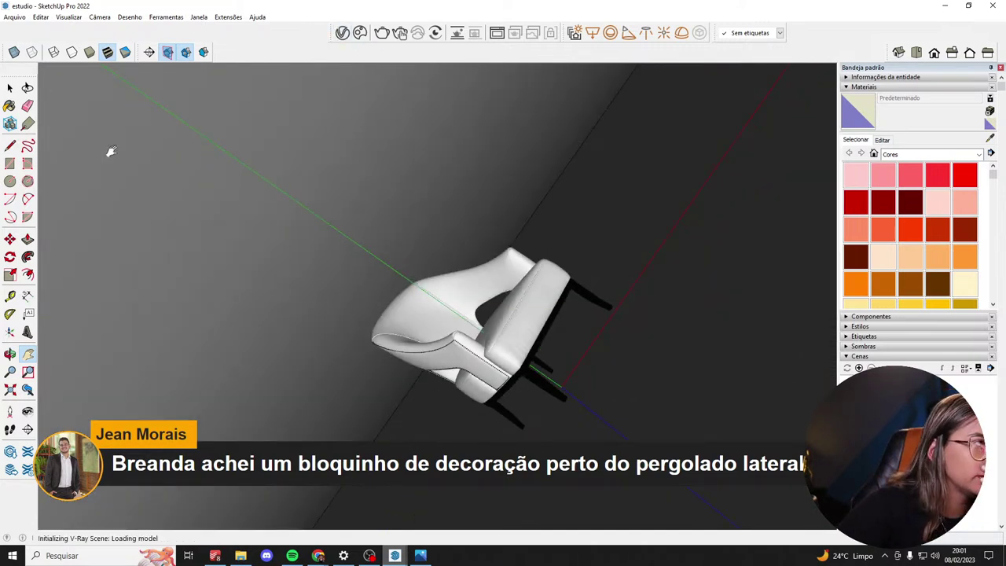
{"action": "middle_click_drag", "start_coordinate": [353, 180], "coordinate": [464, 315]}
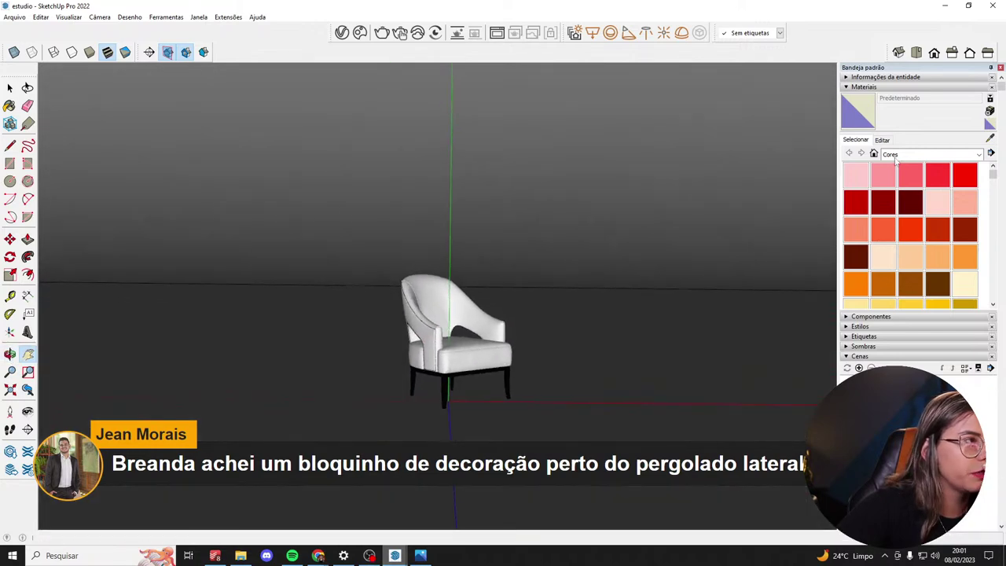
{"action": "left_click", "coordinate": [864, 87]}
{"action": "left_click", "coordinate": [859, 149]}
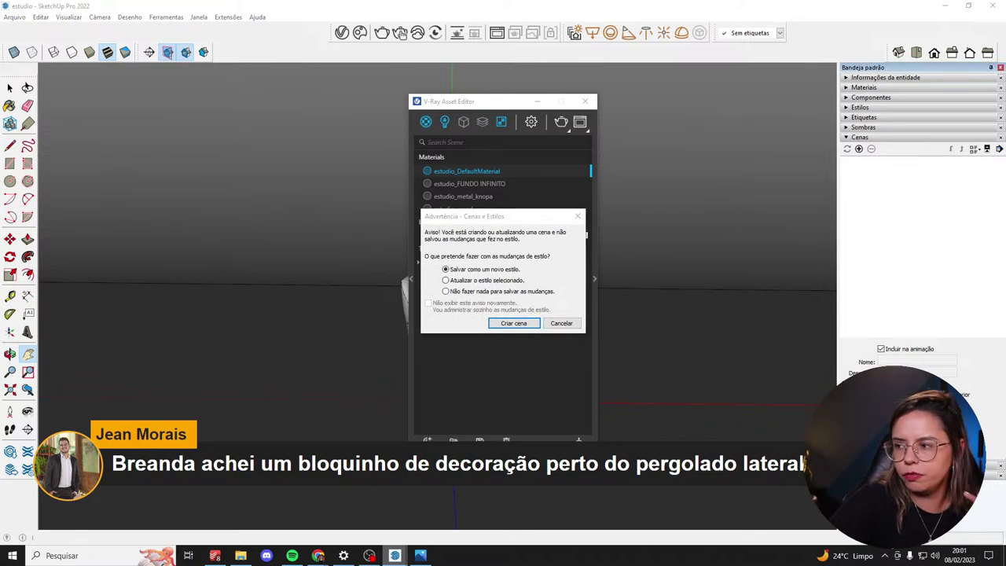
{"action": "left_click", "coordinate": [522, 323]}
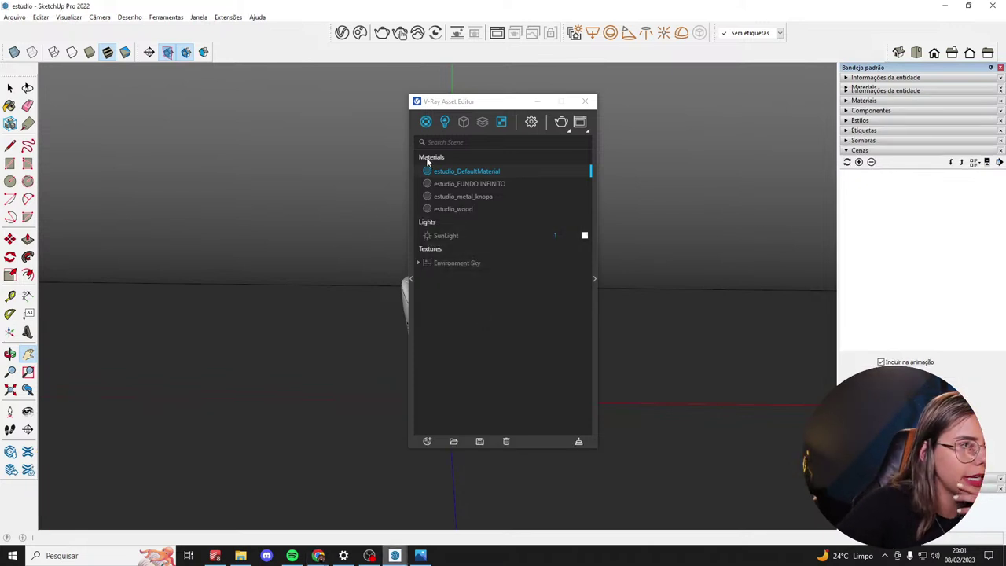
{"action": "left_click", "coordinate": [445, 122]}
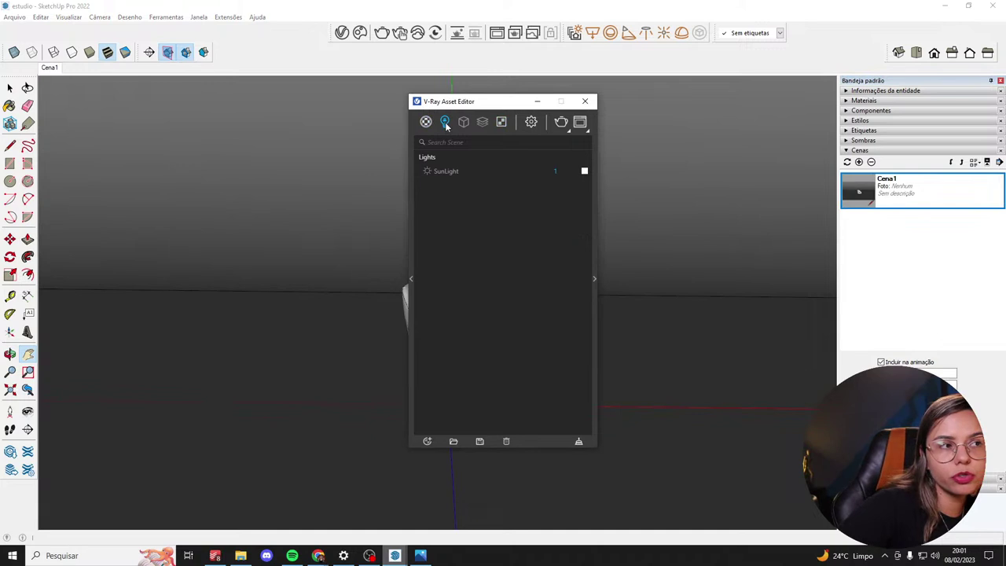
{"action": "left_click", "coordinate": [452, 172]}
{"action": "left_click", "coordinate": [532, 122]}
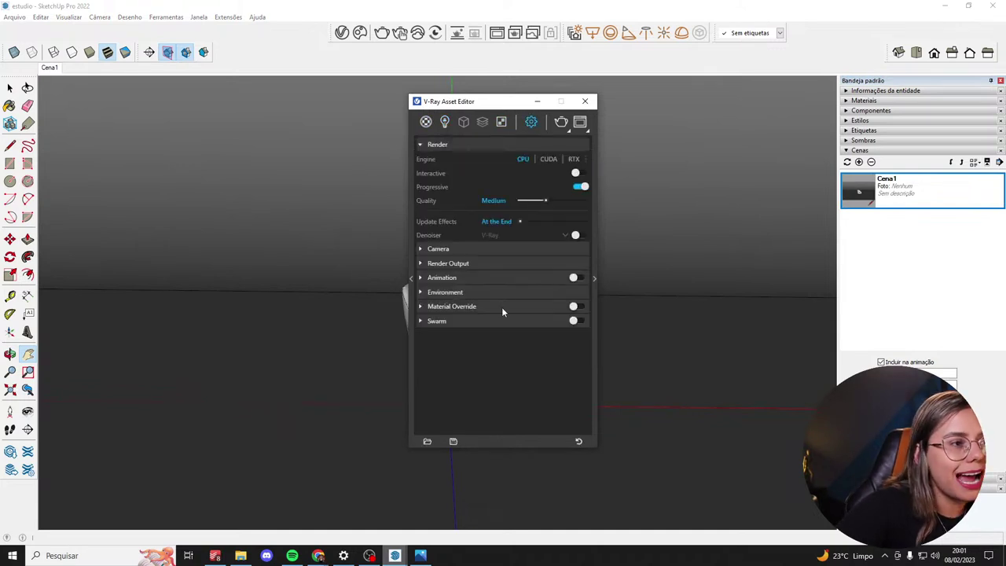
{"action": "left_click", "coordinate": [503, 294]}
{"action": "left_click", "coordinate": [507, 295]}
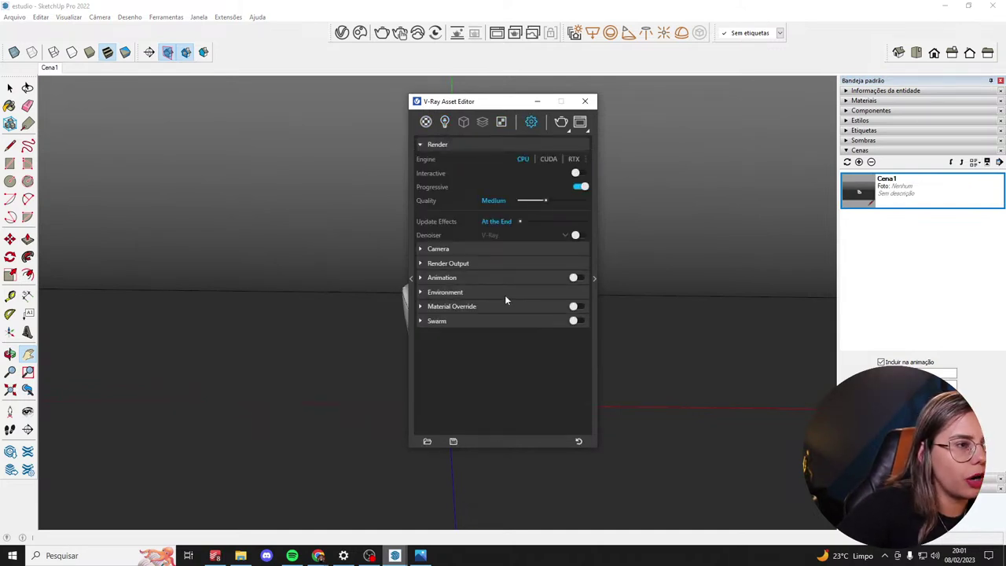
{"action": "left_click", "coordinate": [541, 102]}
{"action": "middle_click_drag", "start_coordinate": [463, 229], "coordinate": [346, 325]}
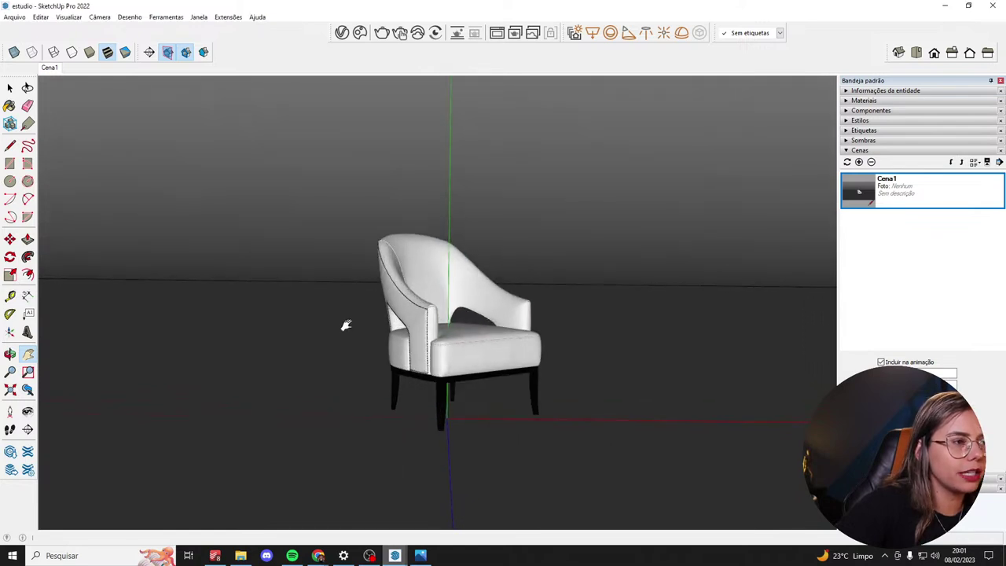
{"action": "left_click", "coordinate": [400, 36]}
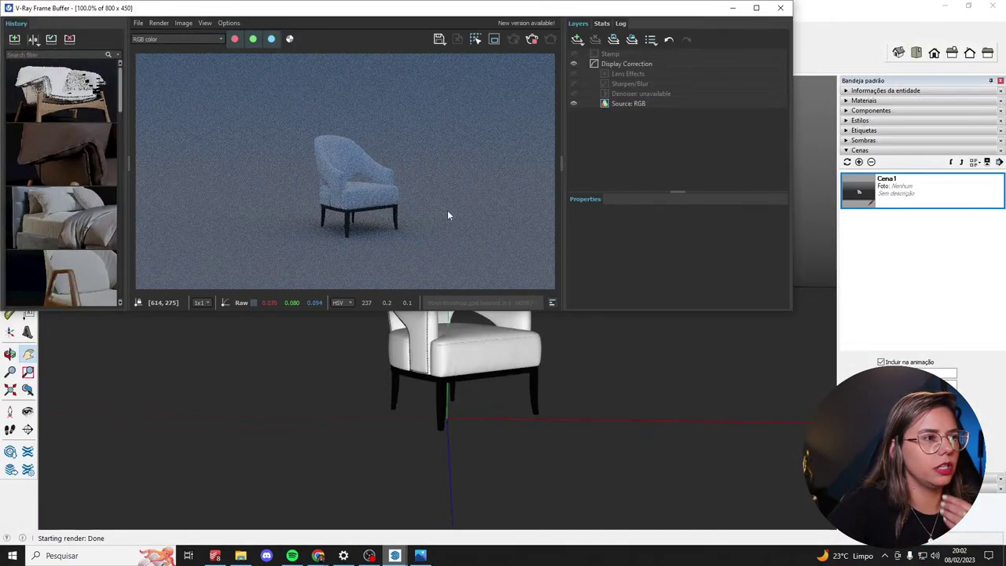
Collapse the VFB History and Layers panels and snap the Frame Buffer left, SketchUp right.
{"action": "scroll", "coordinate": [376, 180], "scroll_direction": "up", "scroll_amount": 2}
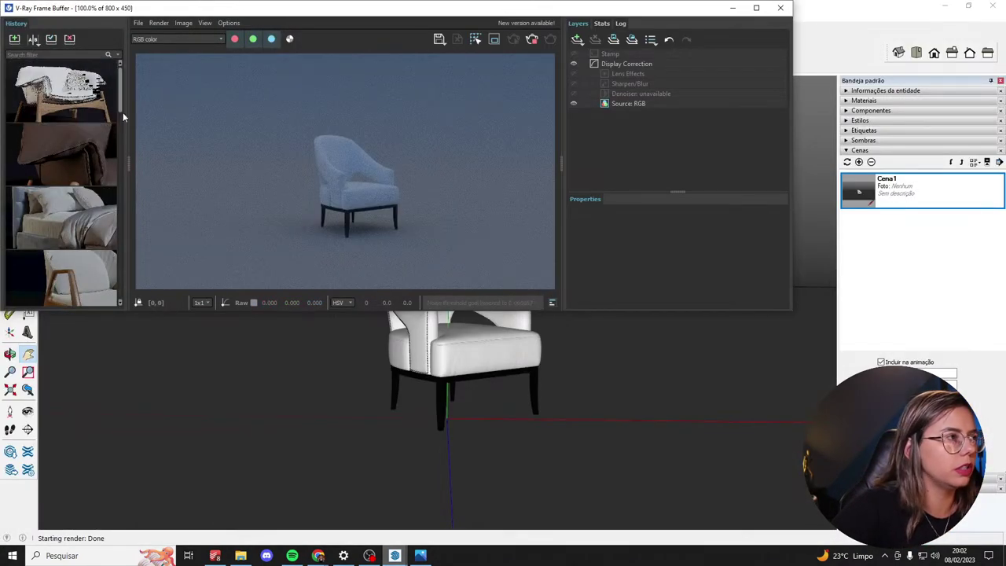
{"action": "left_click", "coordinate": [126, 114]}
{"action": "left_click", "coordinate": [560, 167]}
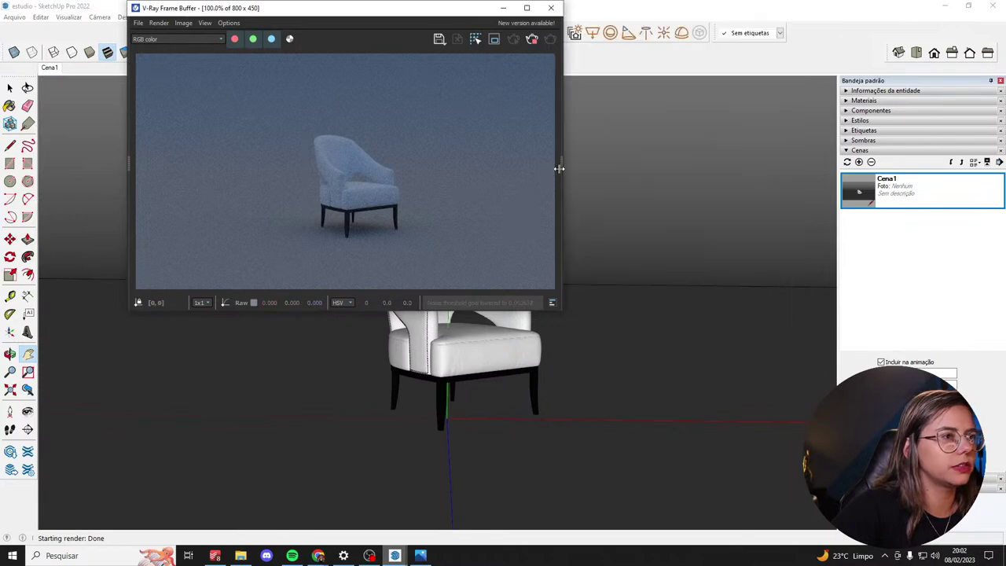
{"action": "left_click_drag", "start_coordinate": [410, 20], "coordinate": [1, 95]}
{"action": "left_click", "coordinate": [582, 121]}
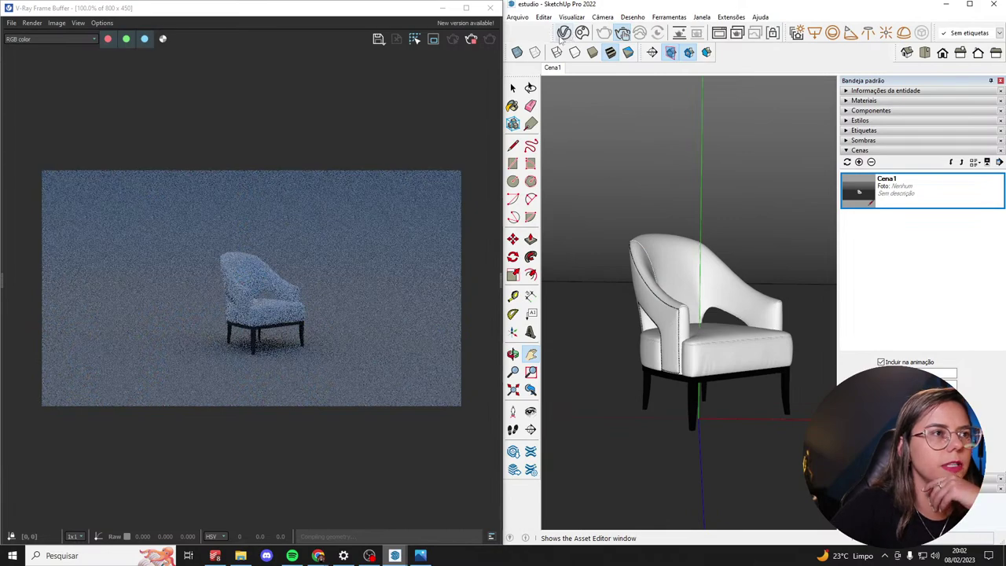
{"action": "scroll", "coordinate": [604, 375], "scroll_direction": "down", "scroll_amount": 3}
{"action": "scroll", "coordinate": [588, 254], "scroll_direction": "up", "scroll_amount": 3}
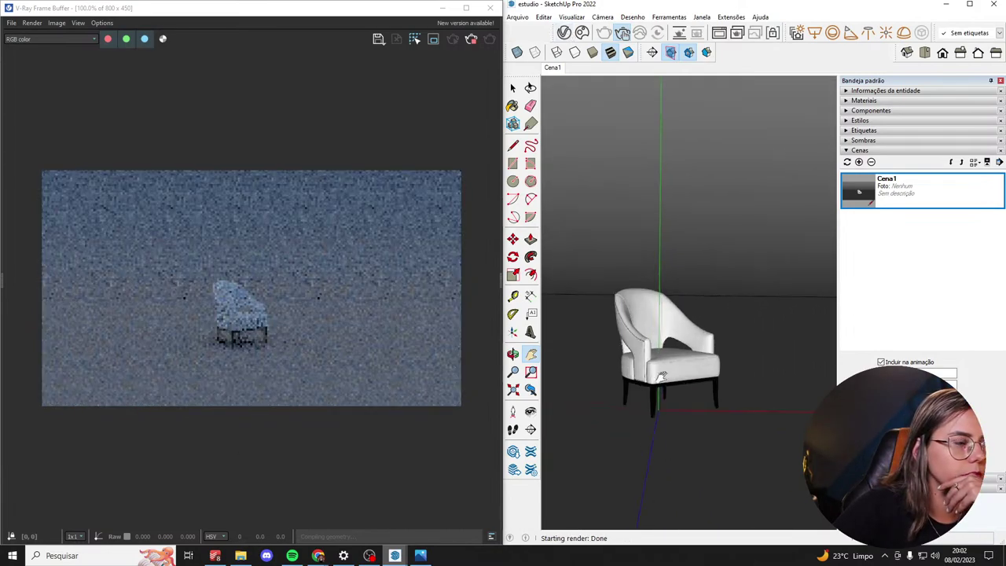
Open the V-Ray scene settings and switch to the Lights list.
{"action": "left_click", "coordinate": [565, 32]}
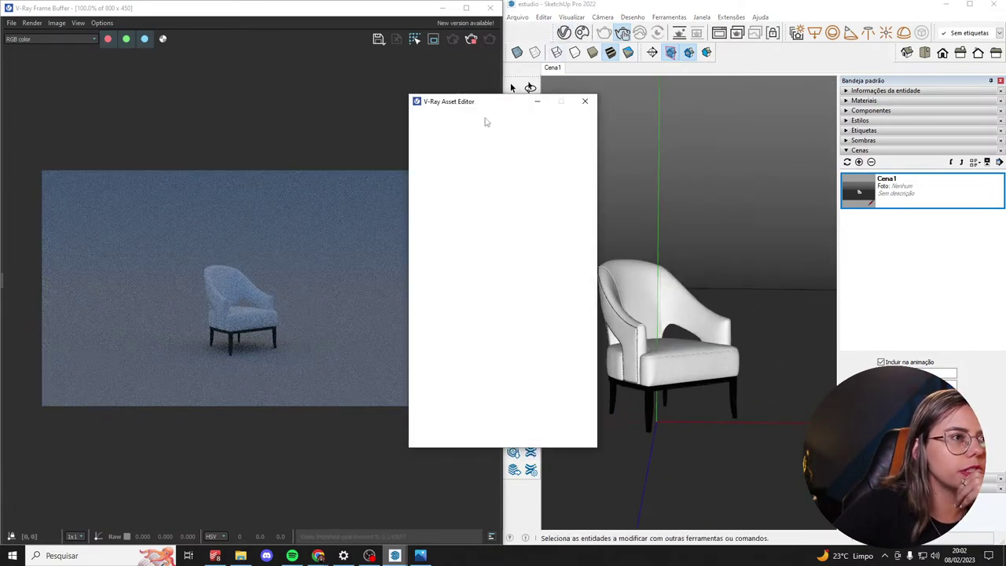
{"action": "left_click", "coordinate": [476, 279]}
{"action": "left_click", "coordinate": [476, 278]}
{"action": "left_click", "coordinate": [445, 121]}
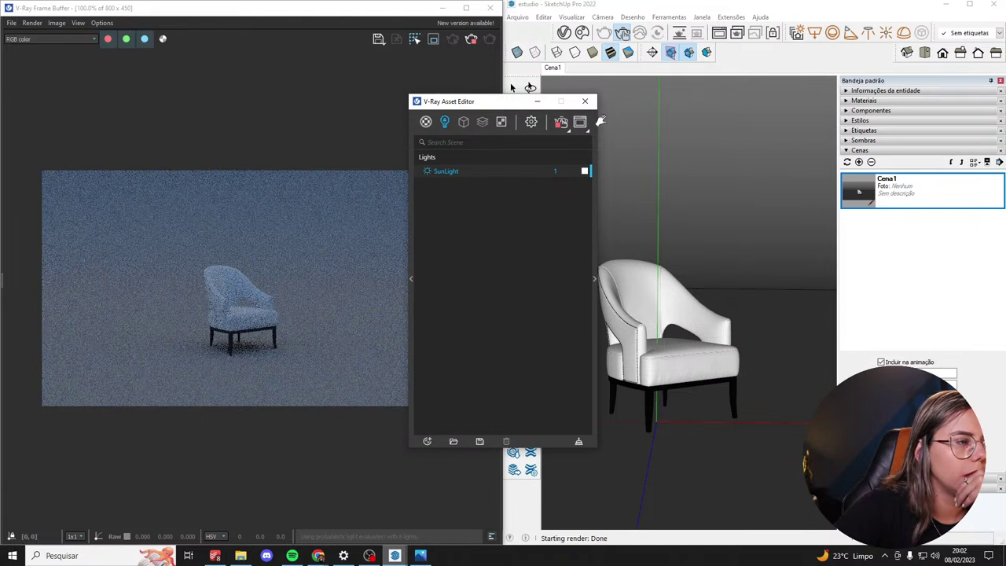
{"action": "left_click", "coordinate": [703, 18]}
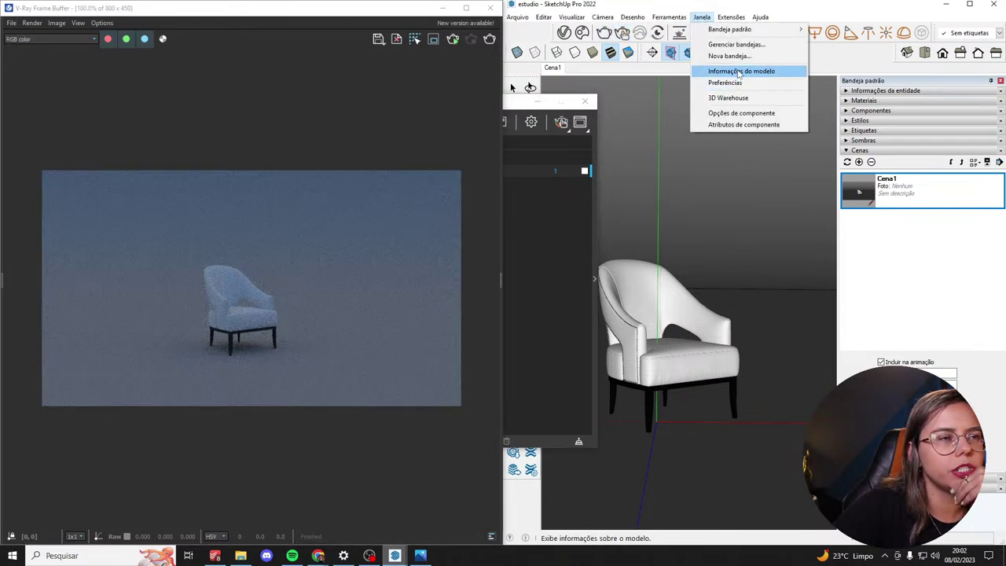
Wipe V-Ray data via Extensões > V-Ray > Tools and confirm both purge dialogs with Sim.
{"action": "mouse_move", "coordinate": [731, 16]}
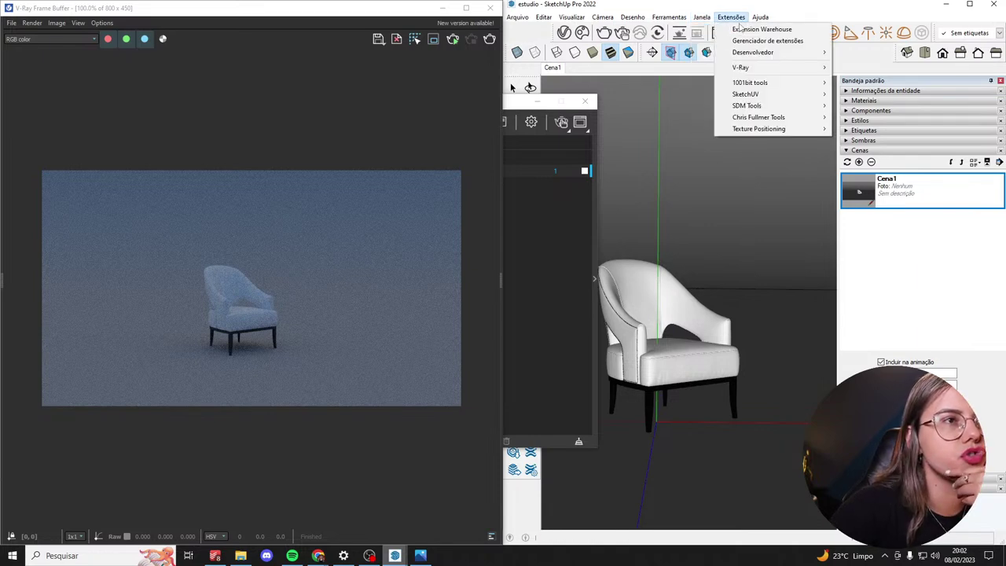
{"action": "mouse_move", "coordinate": [755, 70]}
{"action": "mouse_move", "coordinate": [863, 177]}
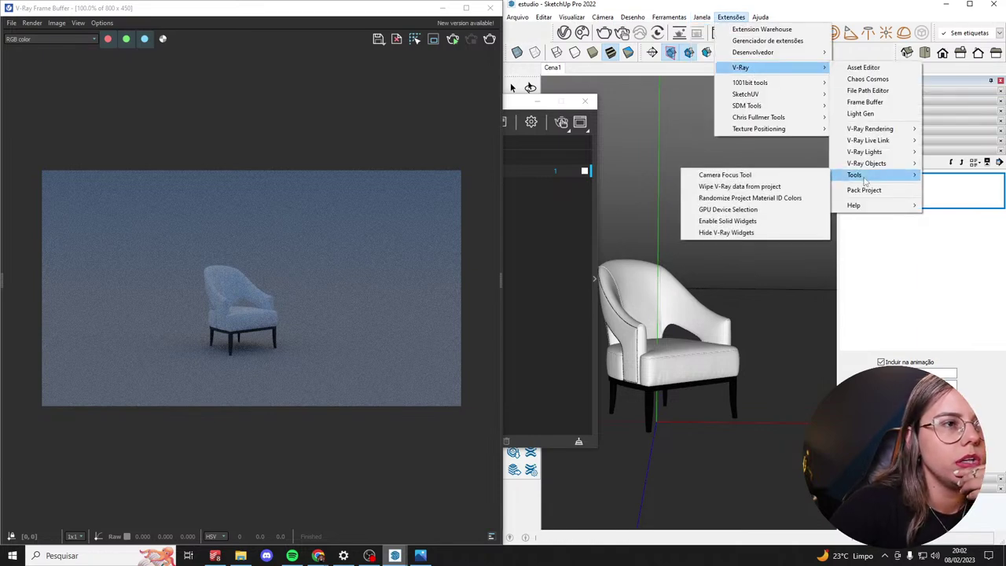
{"action": "left_click", "coordinate": [743, 187]}
{"action": "left_click", "coordinate": [787, 302]}
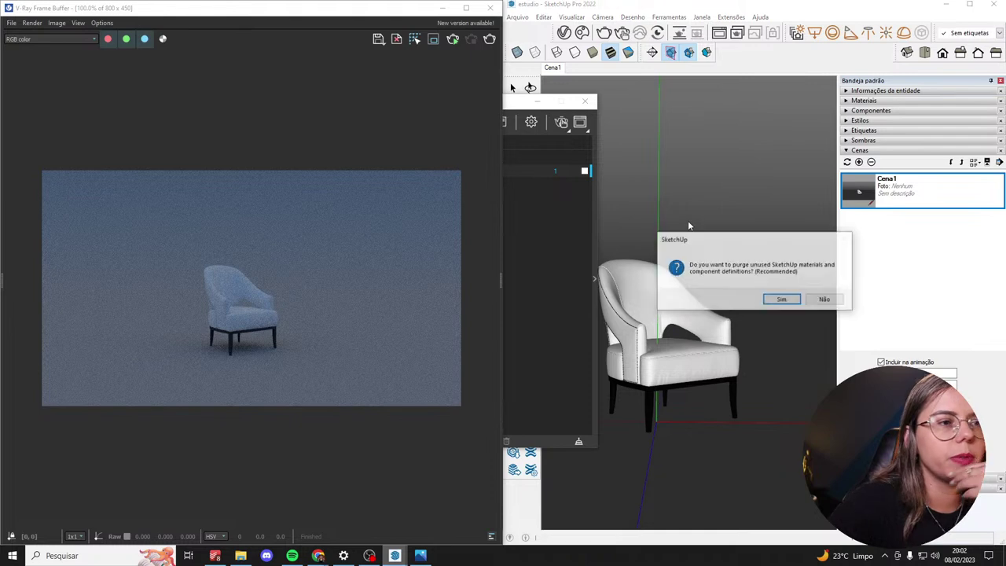
{"action": "left_click", "coordinate": [783, 299]}
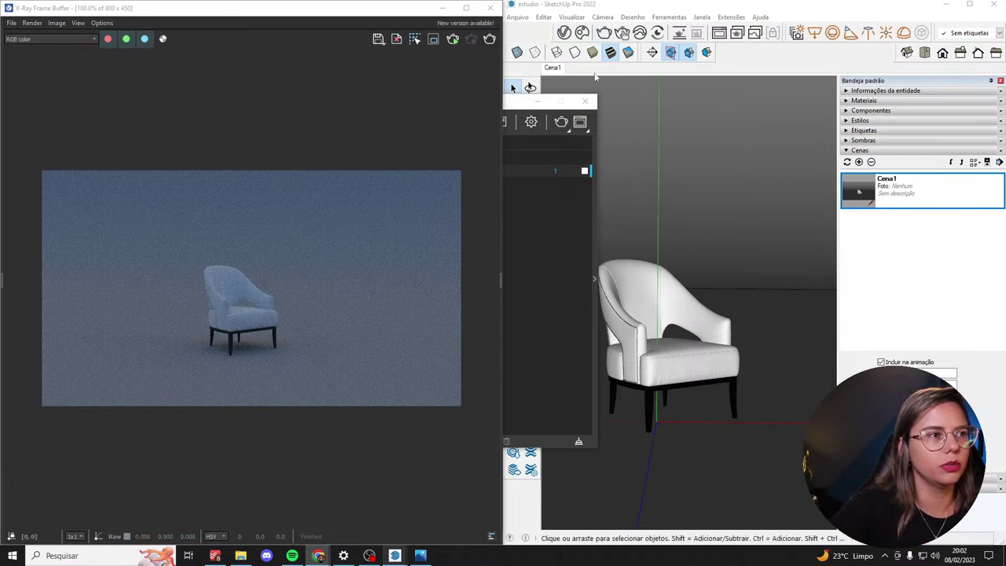
Restart the interactive render and set the SunLight intensity multiplier to 5.
{"action": "left_click_drag", "start_coordinate": [549, 100], "coordinate": [695, 116]}
{"action": "left_click", "coordinate": [621, 33]}
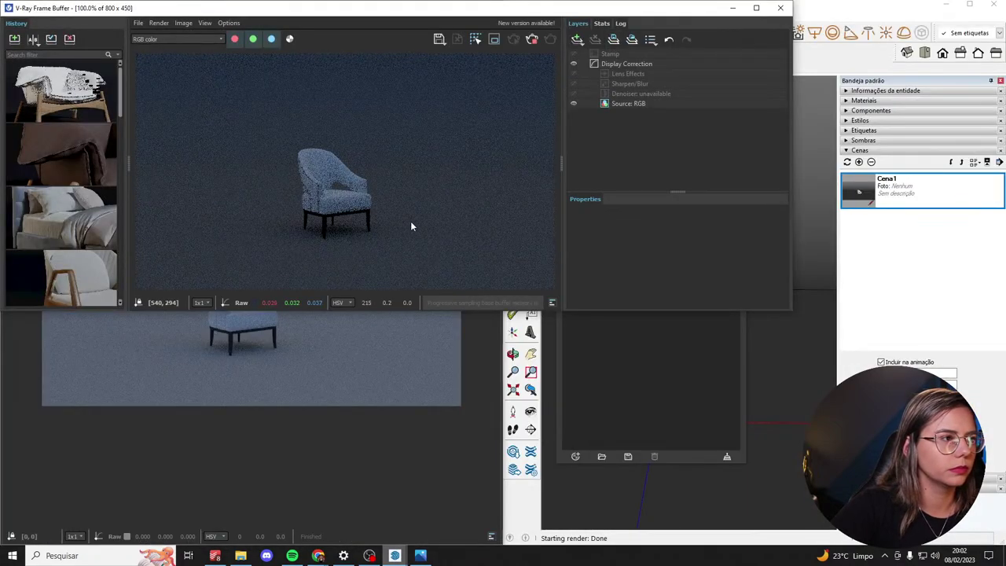
{"action": "left_click", "coordinate": [664, 421]}
{"action": "type", "text": "5"}
{"action": "key", "text": "Return"}
Snap the Frame Buffer left and the model right, hiding the layers panel.
{"action": "left_click_drag", "start_coordinate": [515, 17], "coordinate": [0, 109]}
{"action": "left_click", "coordinate": [552, 118]}
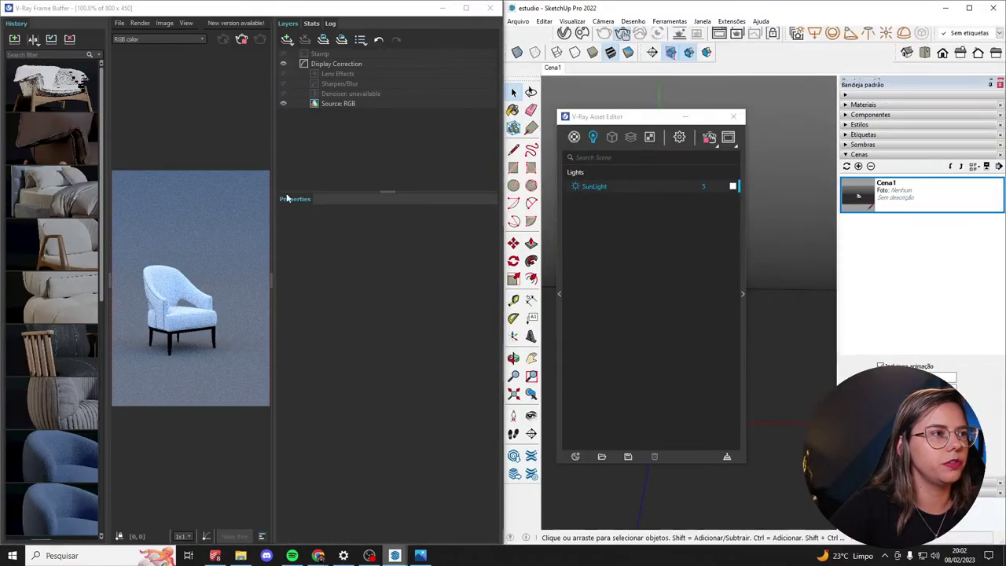
{"action": "left_click", "coordinate": [271, 279]}
{"action": "scroll", "coordinate": [195, 347], "scroll_direction": "up", "scroll_amount": 2}
Enable custom sun orientation with vertical angle 28,8, then switch it back off.
{"action": "left_click", "coordinate": [743, 233]}
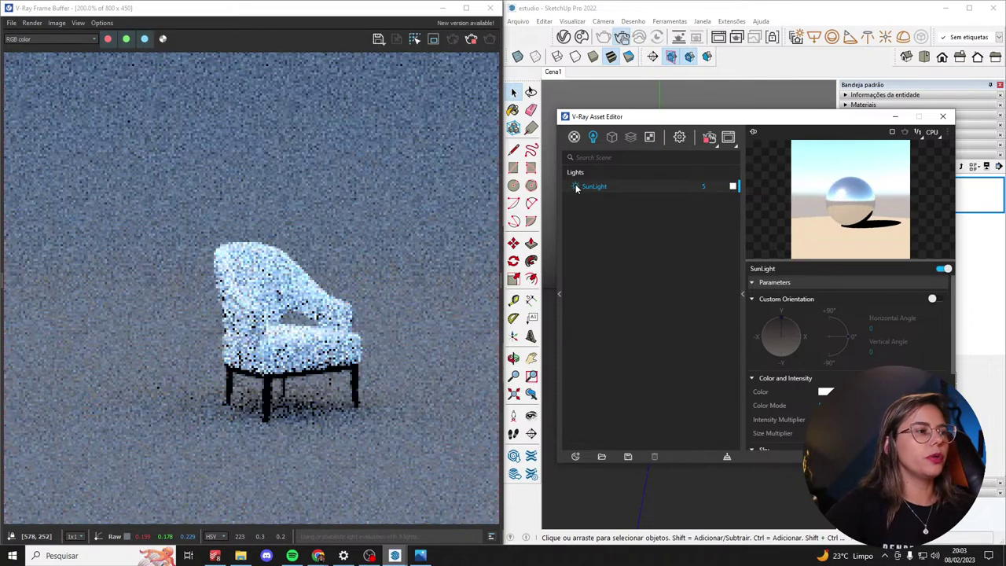
{"action": "left_click", "coordinate": [936, 298]}
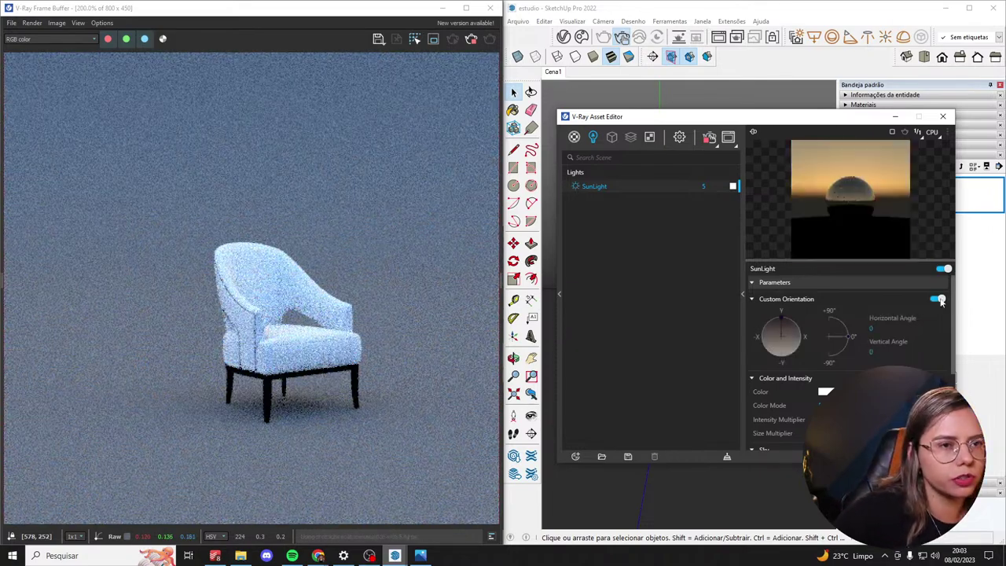
{"action": "left_click", "coordinate": [850, 325]}
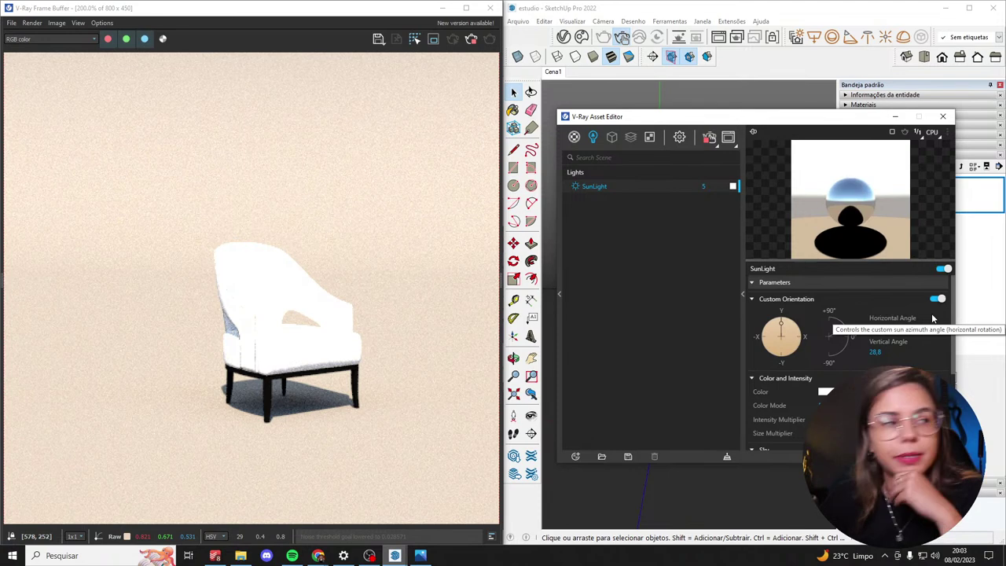
{"action": "left_click_drag", "start_coordinate": [768, 122], "coordinate": [703, 140]}
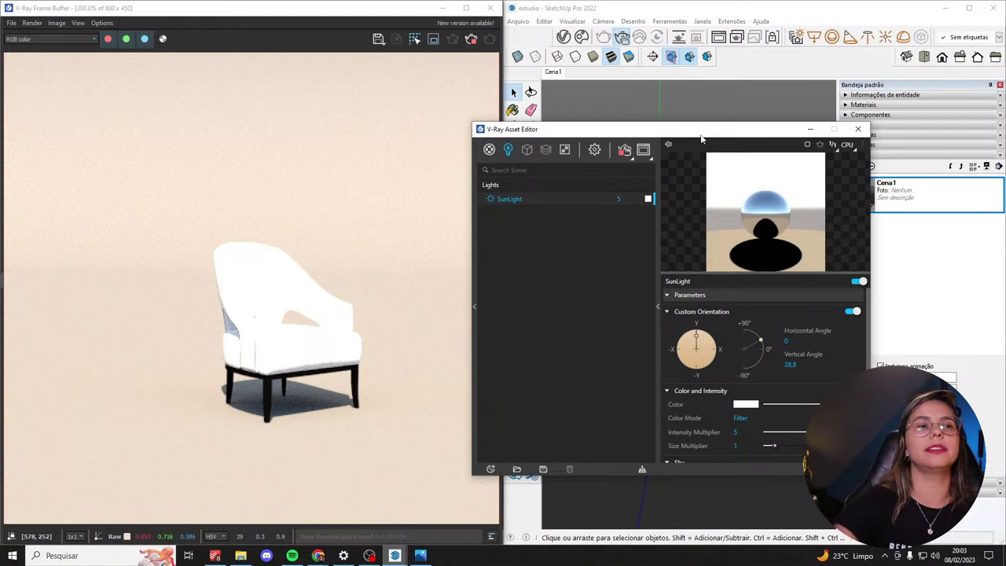
{"action": "left_click", "coordinate": [809, 130]}
{"action": "left_click", "coordinate": [863, 144]}
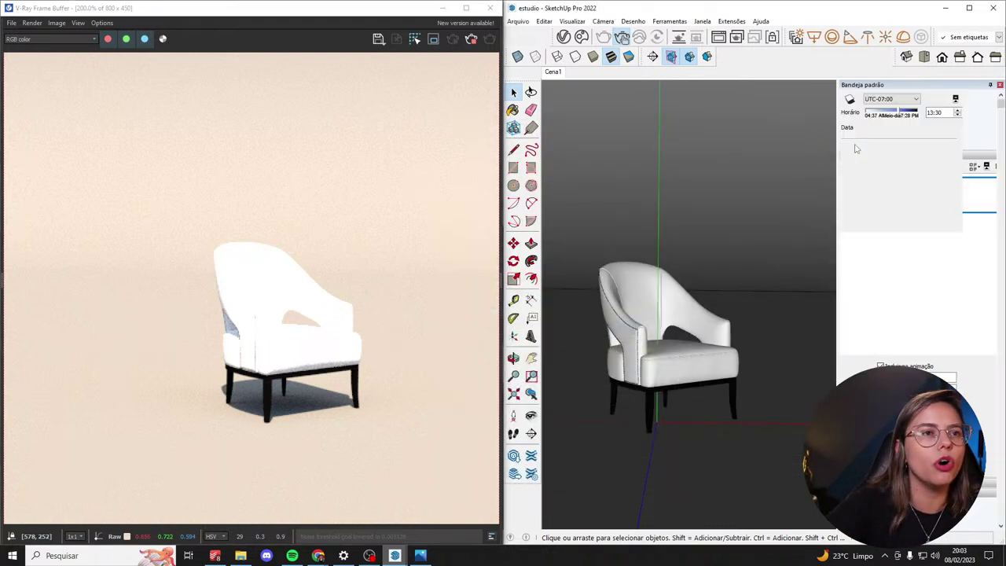
{"action": "left_click", "coordinate": [565, 37]}
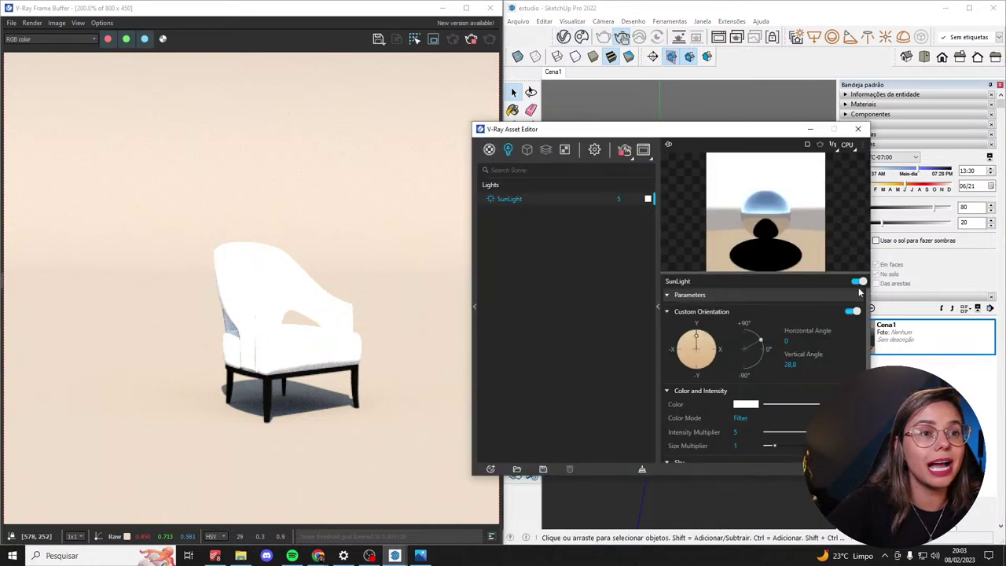
{"action": "left_click", "coordinate": [853, 311]}
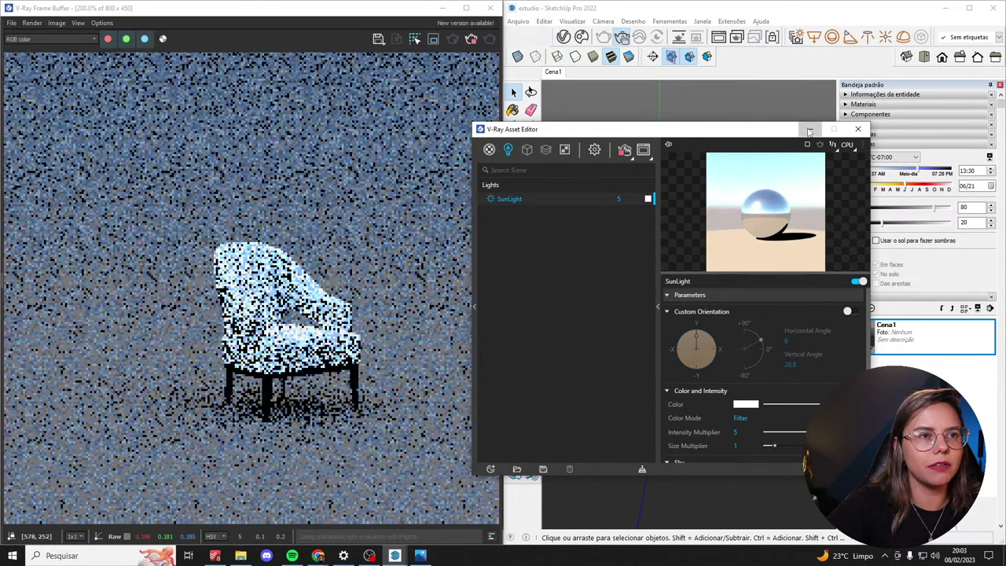
Drag the shadow time to 16:00 on 10/25 and bring up the toolbar list.
{"action": "left_click", "coordinate": [811, 129]}
{"action": "left_click_drag", "start_coordinate": [912, 180], "coordinate": [912, 173]}
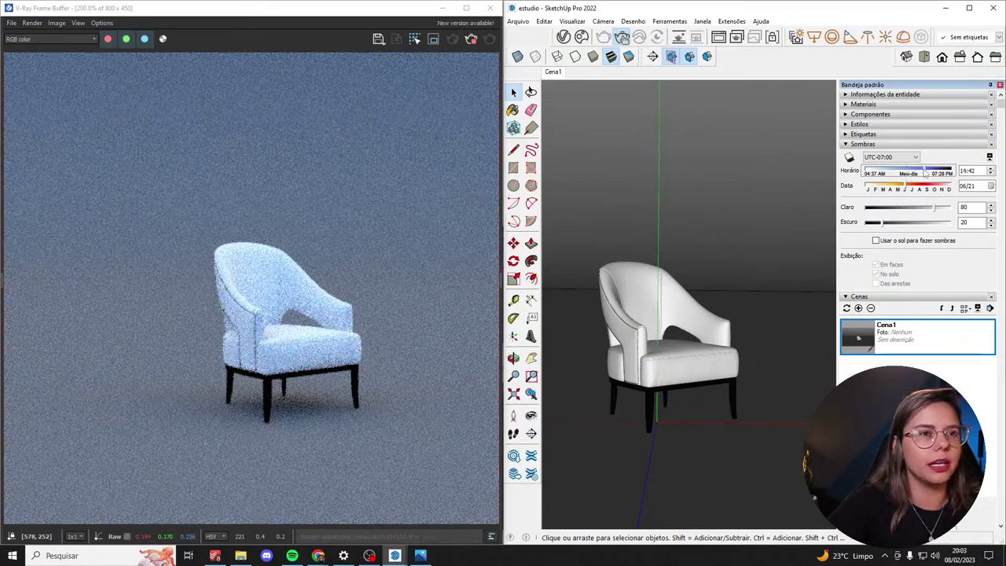
{"action": "mouse_move", "coordinate": [926, 175]}
{"action": "left_mouse_down"}
{"action": "mouse_move", "coordinate": [896, 174]}
{"action": "mouse_move", "coordinate": [932, 173]}
{"action": "mouse_move", "coordinate": [947, 191]}
{"action": "left_mouse_up"}
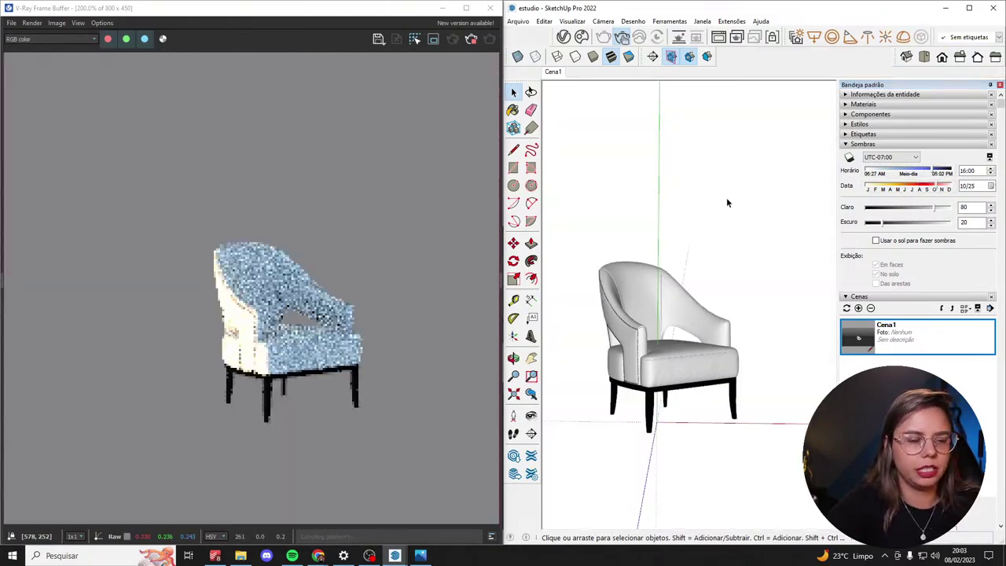
{"action": "middle_click_drag", "start_coordinate": [727, 198], "coordinate": [743, 185]}
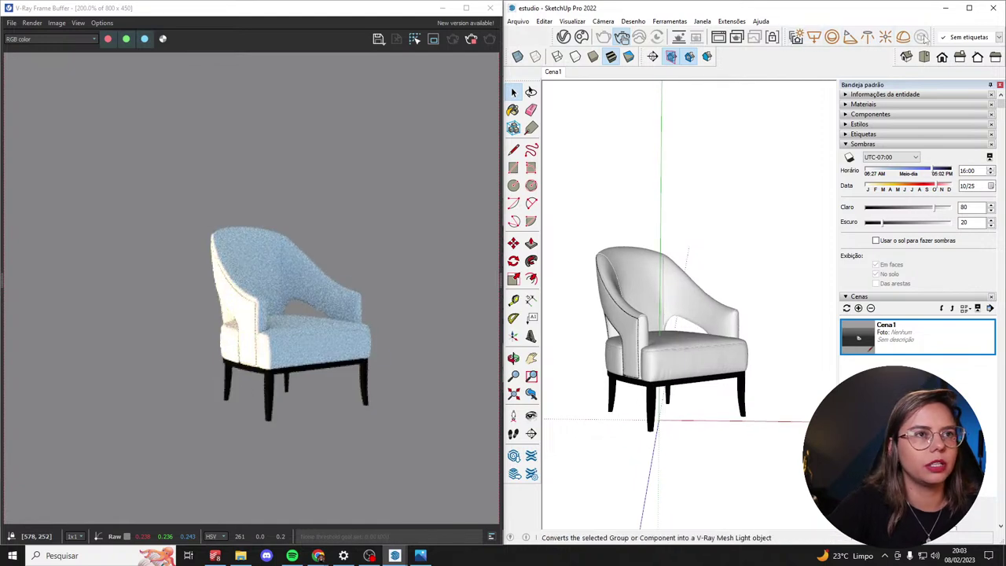
{"action": "right_click", "coordinate": [791, 62]}
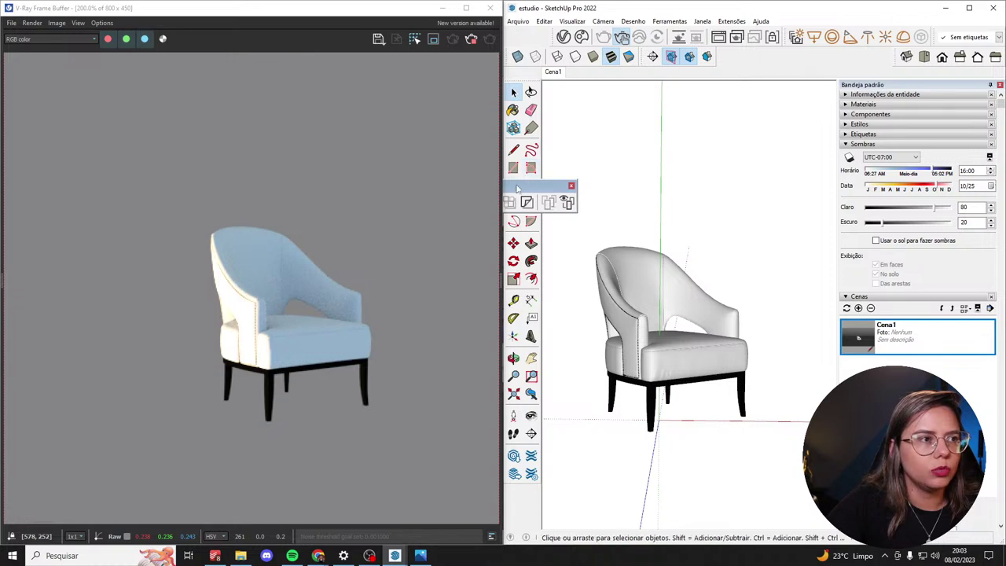
{"action": "left_click_drag", "start_coordinate": [542, 186], "coordinate": [747, 117]}
{"action": "left_click", "coordinate": [624, 134]}
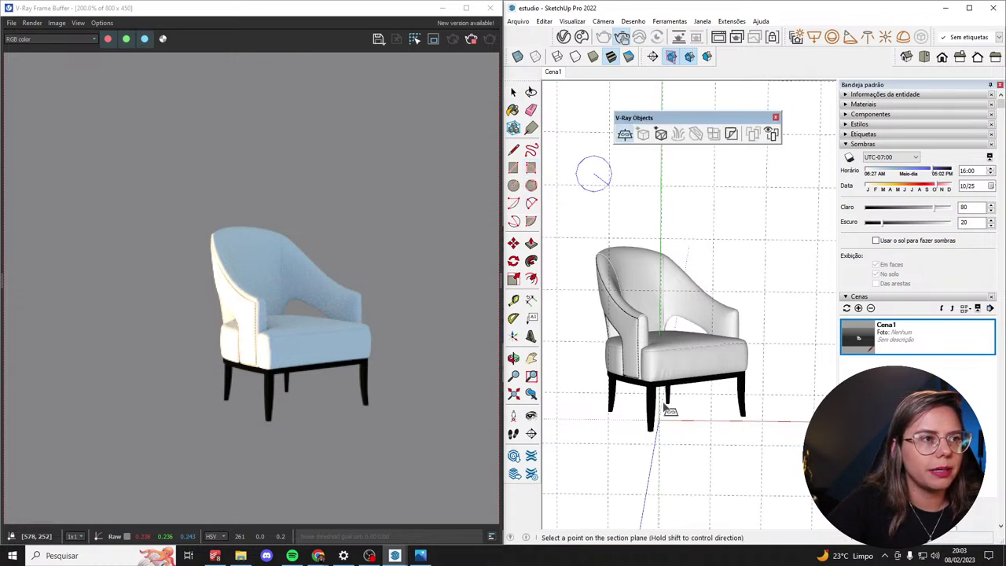
{"action": "left_click", "coordinate": [650, 445]}
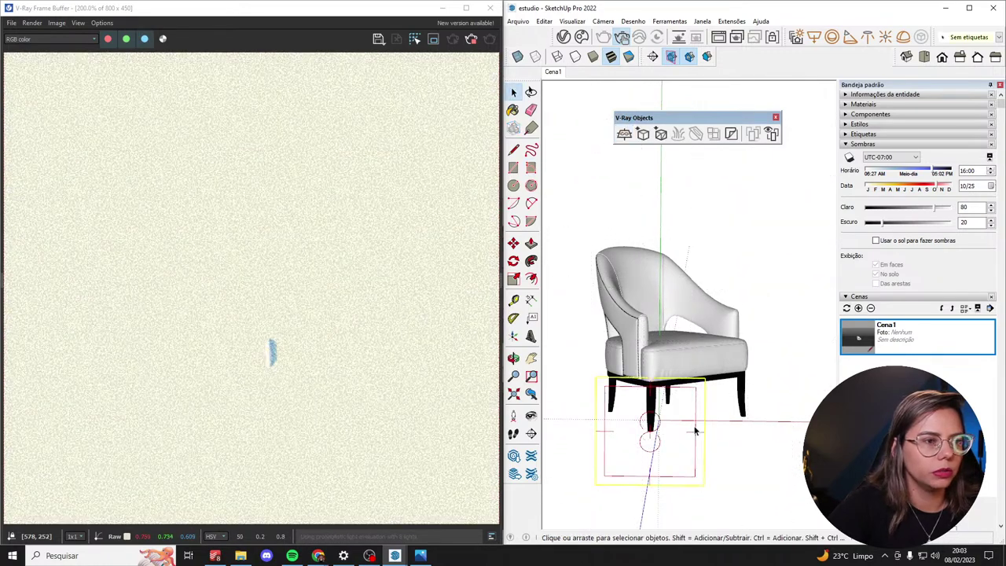
{"action": "key", "text": "Delete"}
{"action": "mouse_move", "coordinate": [703, 412]}
{"action": "middle_mouse_down"}
{"action": "mouse_move", "coordinate": [633, 456]}
{"action": "mouse_move", "coordinate": [702, 442]}
{"action": "middle_mouse_up"}
{"action": "left_click", "coordinate": [624, 134]}
{"action": "mouse_move", "coordinate": [640, 472]}
{"action": "middle_mouse_down"}
{"action": "mouse_move", "coordinate": [653, 487]}
{"action": "mouse_move", "coordinate": [641, 511]}
{"action": "middle_mouse_up"}
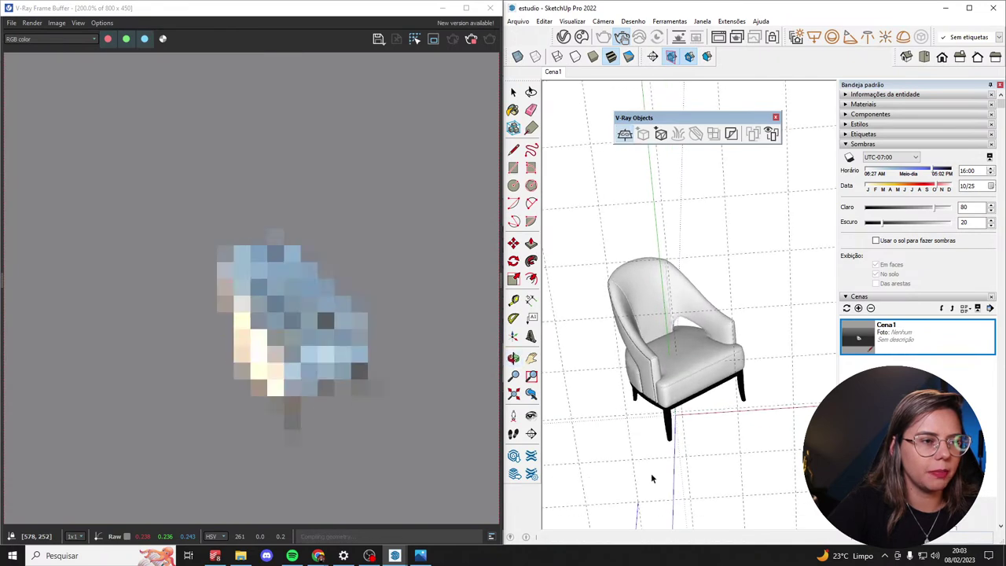
{"action": "left_click", "coordinate": [673, 359]}
{"action": "mouse_move", "coordinate": [673, 359]}
{"action": "middle_mouse_down"}
{"action": "mouse_move", "coordinate": [652, 499]}
{"action": "mouse_move", "coordinate": [565, 210]}
{"action": "mouse_move", "coordinate": [503, 265]}
{"action": "mouse_move", "coordinate": [608, 131]}
{"action": "middle_mouse_up"}
{"action": "left_click", "coordinate": [624, 133]}
Move the armchair upward and set it down, cancelling a trial rotation so it stays upright.
{"action": "mouse_move", "coordinate": [611, 330]}
{"action": "middle_mouse_down"}
{"action": "mouse_move", "coordinate": [650, 294]}
{"action": "mouse_move", "coordinate": [706, 310]}
{"action": "mouse_move", "coordinate": [650, 266]}
{"action": "middle_mouse_up"}
{"action": "key", "text": "space"}
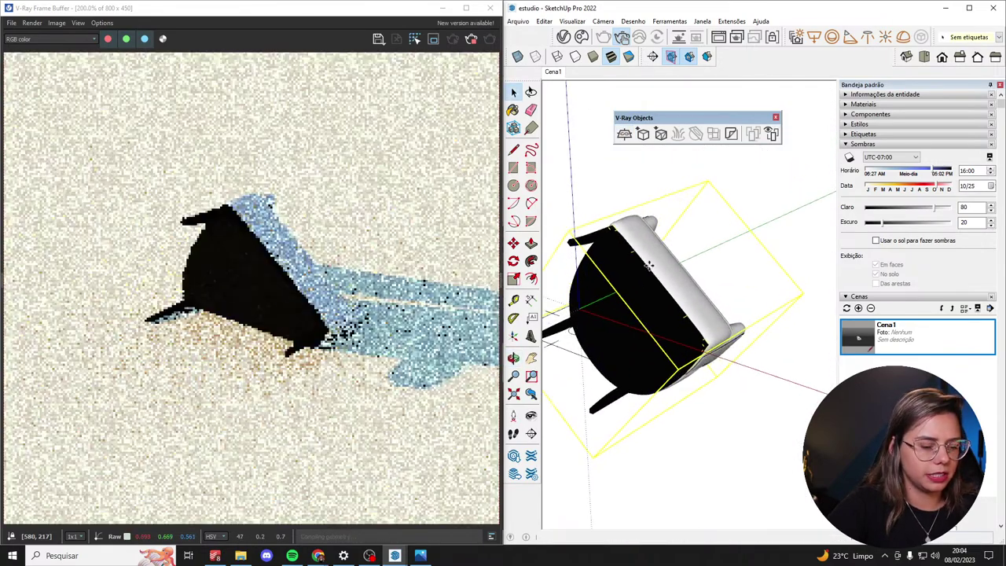
{"action": "key", "text": "m"}
{"action": "left_click", "coordinate": [649, 266]}
{"action": "left_click", "coordinate": [652, 168]}
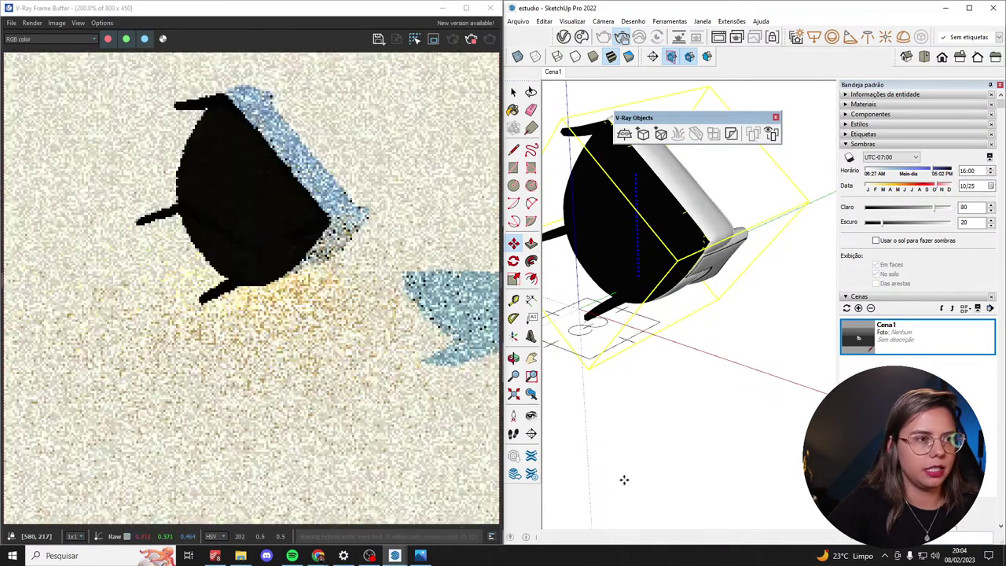
{"action": "left_click", "coordinate": [679, 351]}
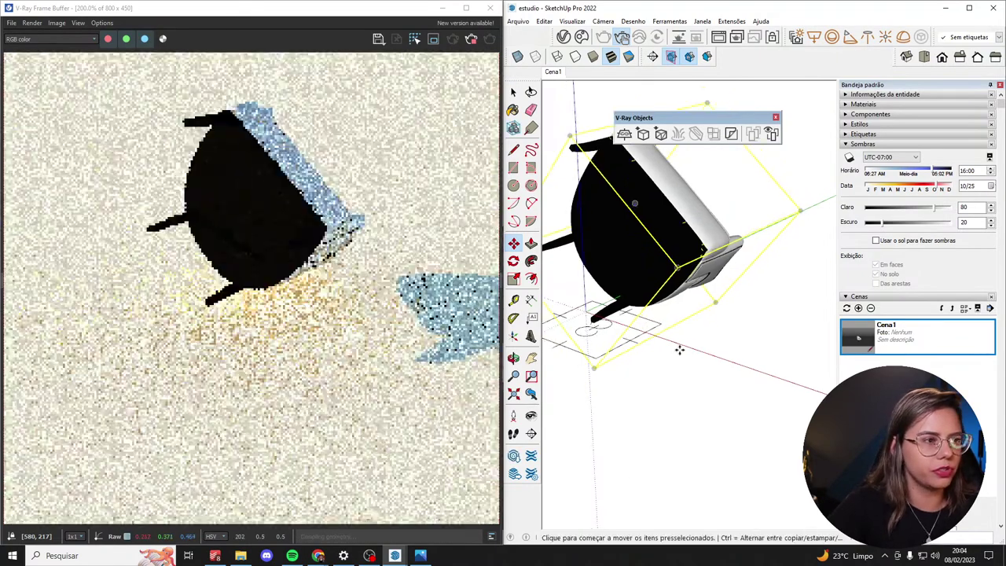
{"action": "key", "text": "q"}
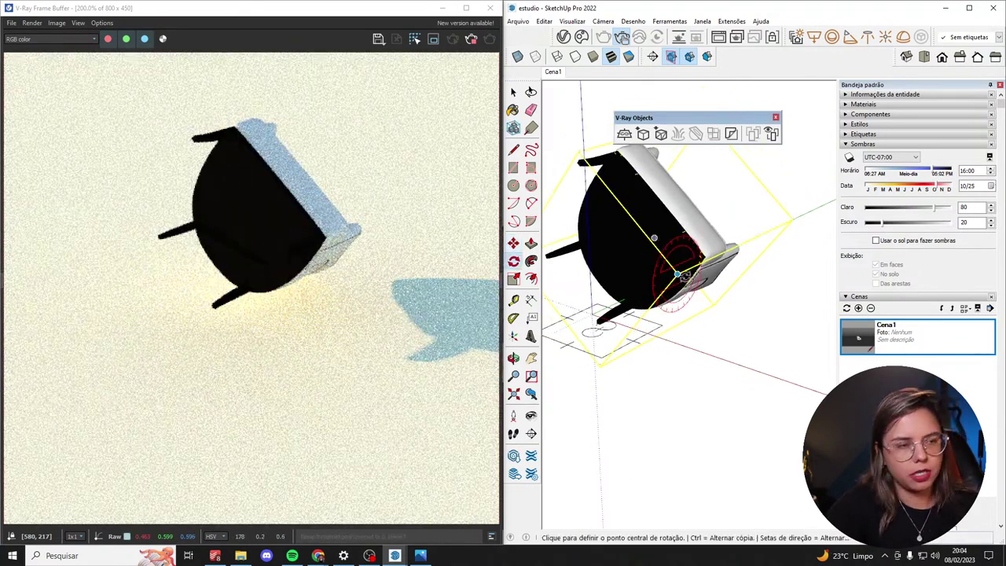
{"action": "left_click", "coordinate": [706, 268]}
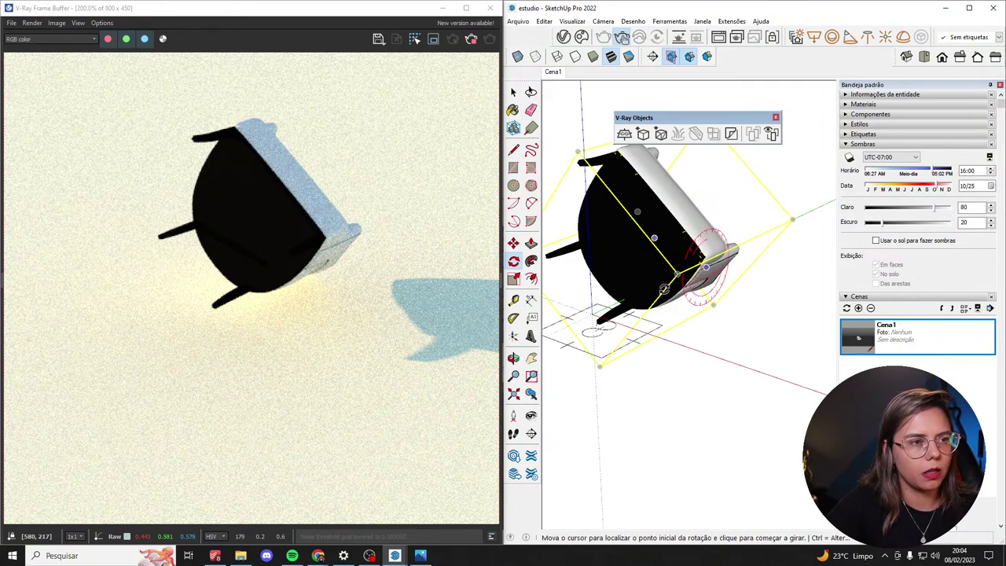
{"action": "left_click", "coordinate": [655, 291]}
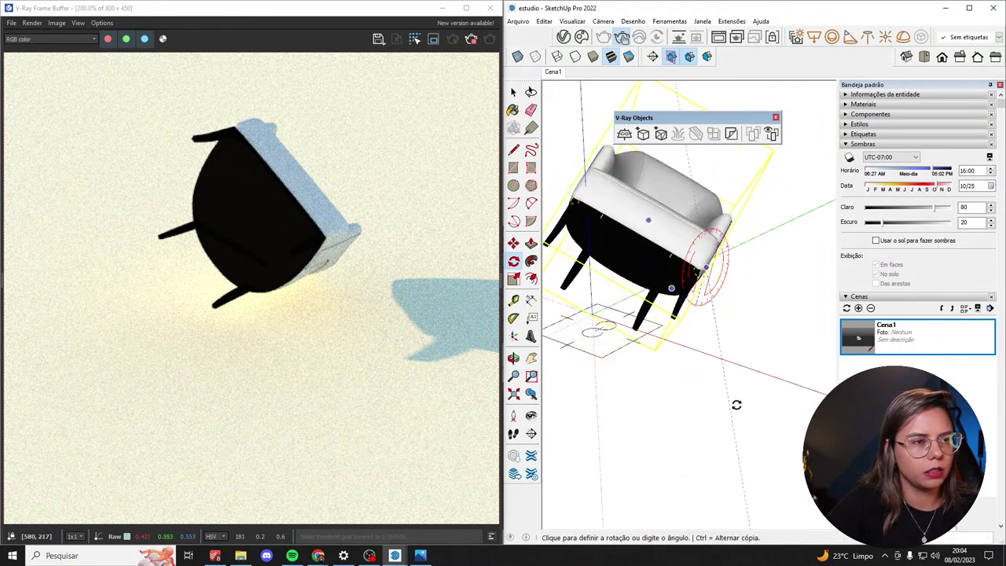
{"action": "key", "text": "Escape"}
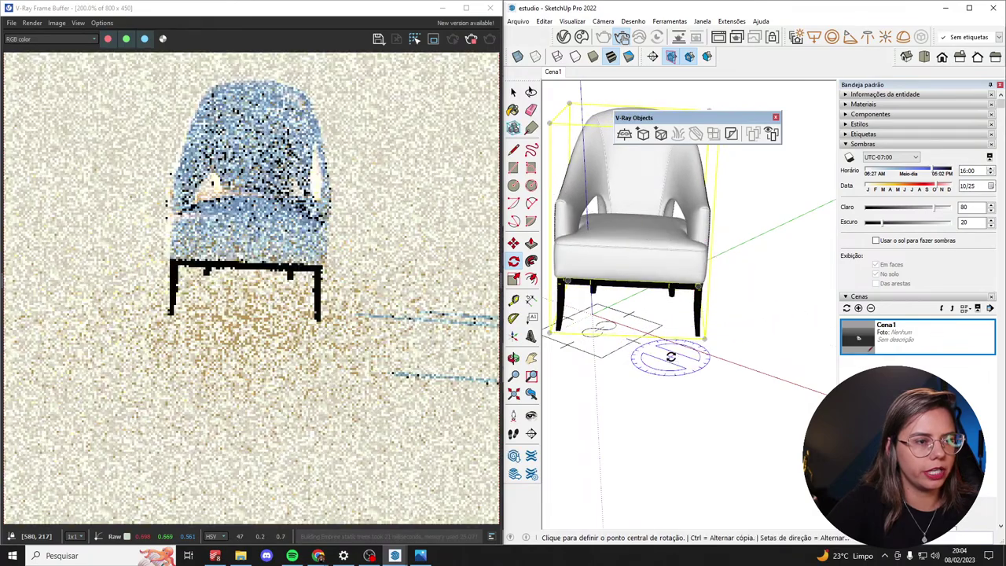
Move the chair so a leg sits near the ground rectangle.
{"action": "key", "text": "m"}
{"action": "middle_click_drag", "start_coordinate": [696, 334], "coordinate": [774, 414]}
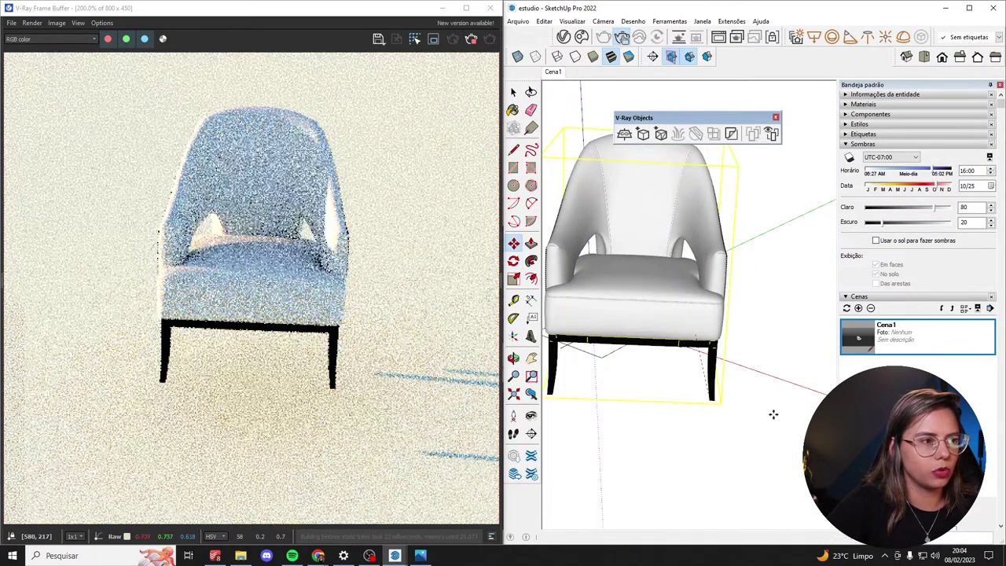
{"action": "left_click", "coordinate": [720, 402]}
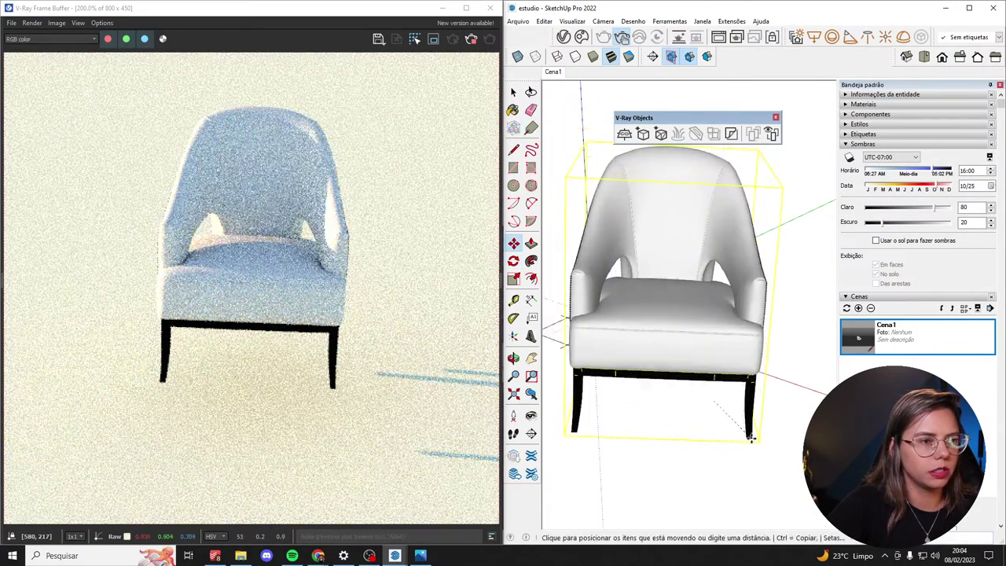
{"action": "left_click", "coordinate": [597, 339]}
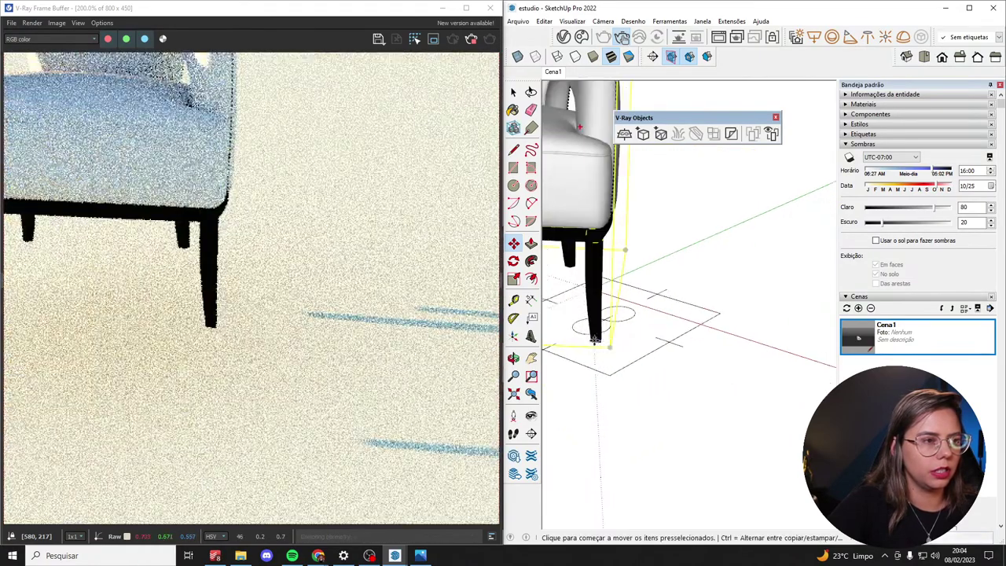
{"action": "left_click", "coordinate": [599, 342]}
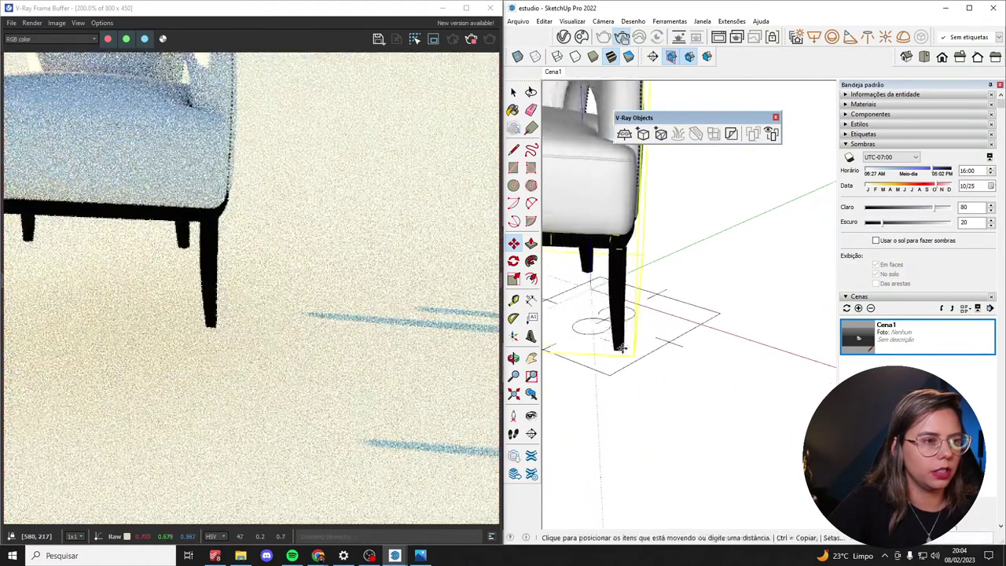
{"action": "middle_click_drag", "start_coordinate": [656, 287], "coordinate": [607, 353], "text": "shift"}
{"action": "scroll", "coordinate": [608, 382], "scroll_direction": "up", "scroll_amount": 4}
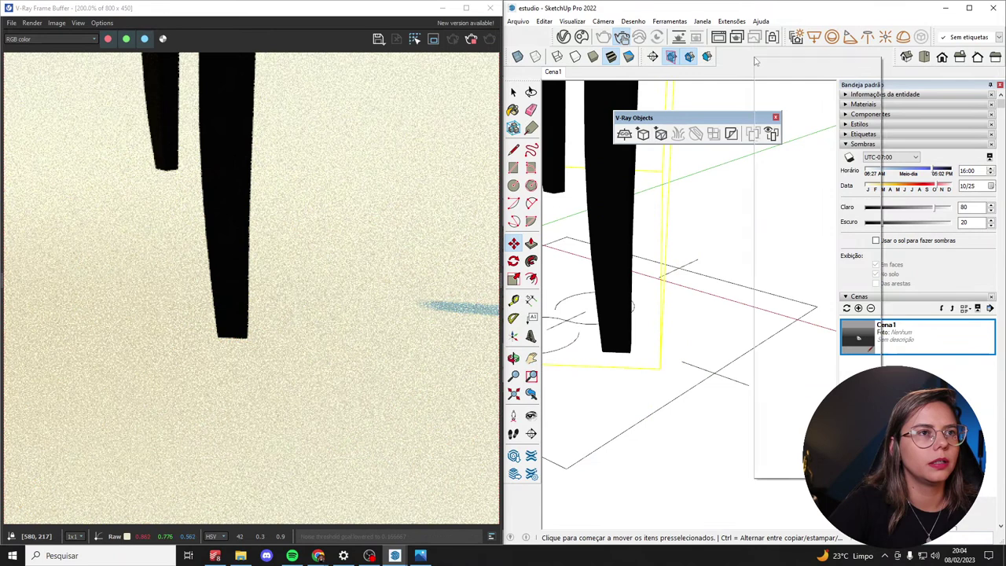
Enable another toolbar and maximize the SketchUp window.
{"action": "right_click", "coordinate": [755, 61]}
{"action": "left_click", "coordinate": [825, 355]}
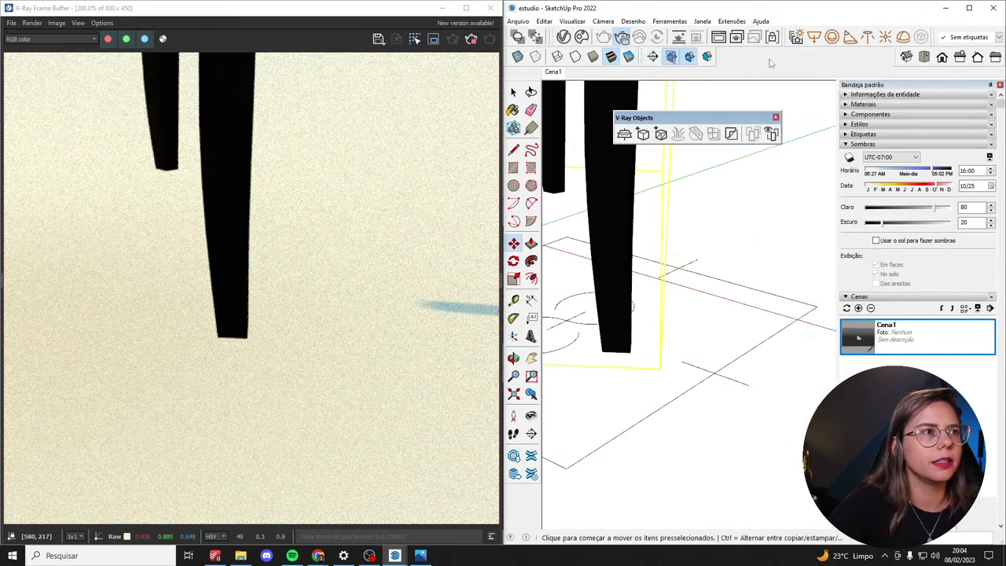
{"action": "left_click", "coordinate": [970, 8]}
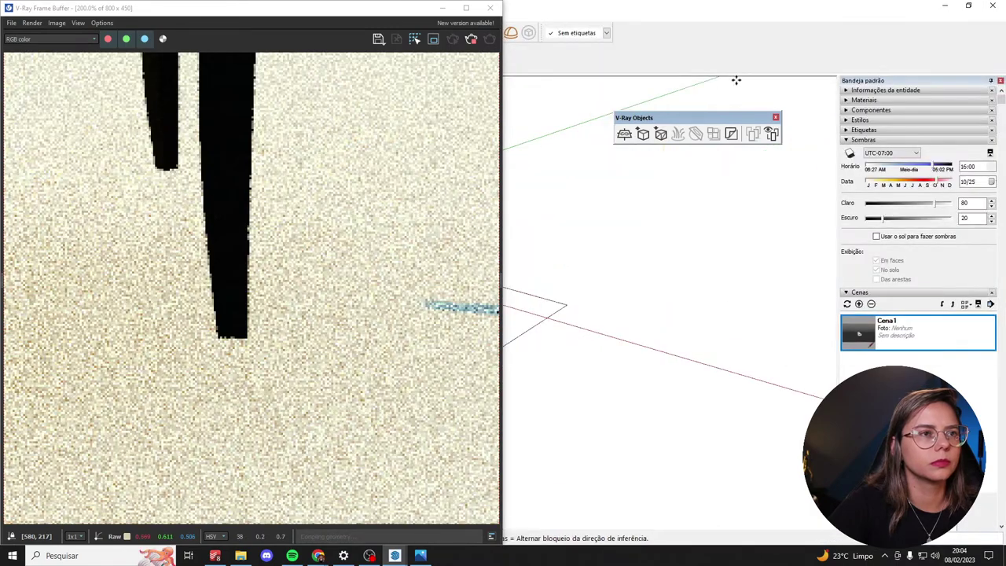
Minimize the Frame Buffer and move the chair's leg endpoint onto the ground square corner.
{"action": "left_click", "coordinate": [443, 8]}
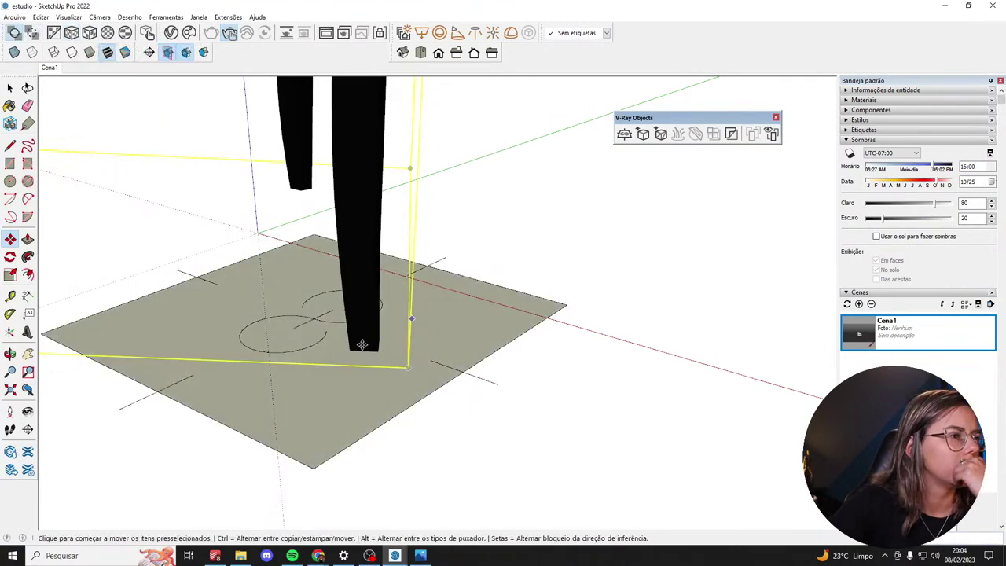
{"action": "left_click", "coordinate": [378, 348]}
{"action": "left_click", "coordinate": [336, 408]}
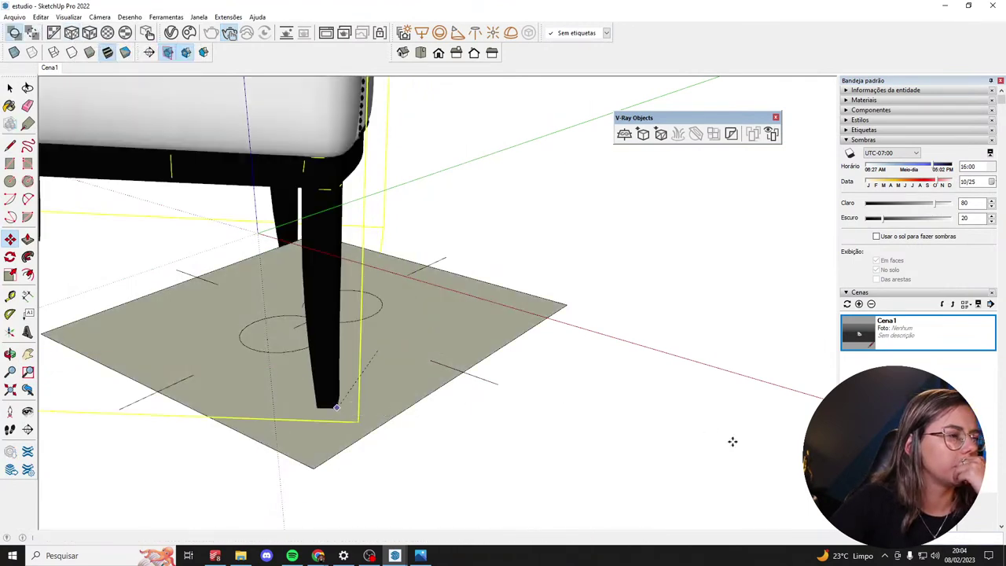
{"action": "scroll", "coordinate": [716, 431], "scroll_direction": "down", "scroll_amount": 3}
{"action": "middle_click_drag", "start_coordinate": [703, 422], "coordinate": [614, 373]}
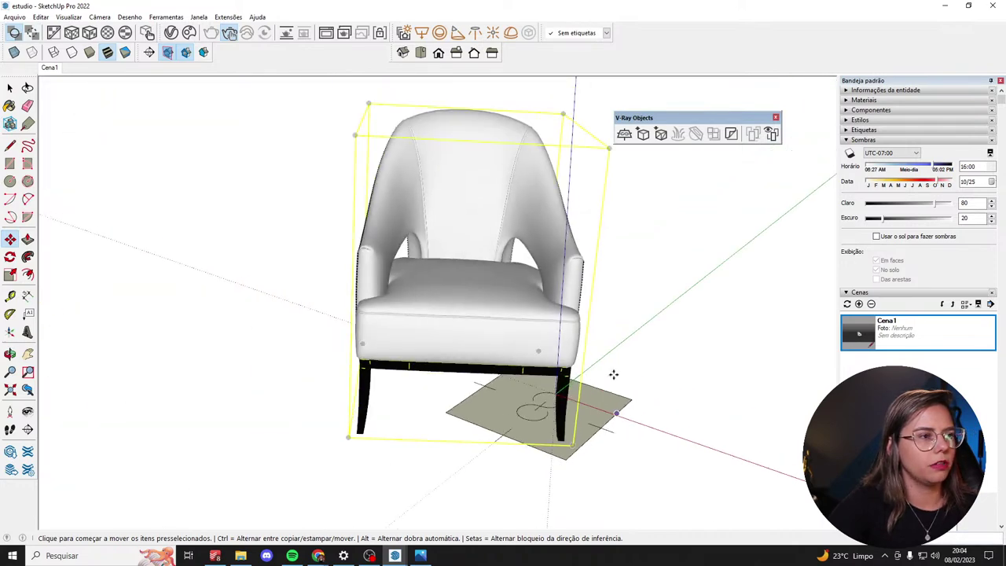
{"action": "scroll", "coordinate": [553, 424], "scroll_direction": "up", "scroll_amount": 2}
Cancel a trial rotation at the leg and start a new V-Ray render.
{"action": "key", "text": "q"}
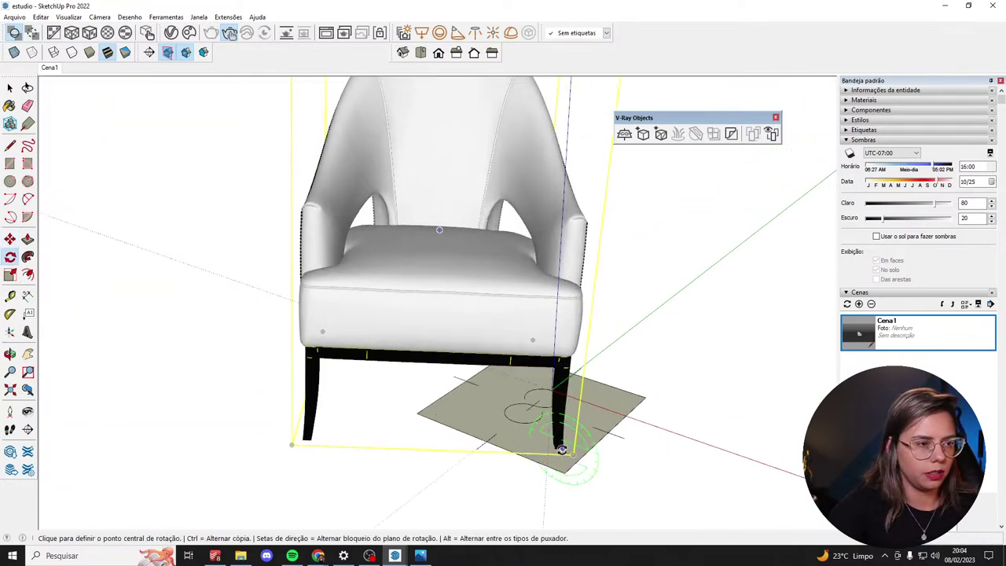
{"action": "left_click", "coordinate": [561, 446]}
{"action": "left_click", "coordinate": [299, 423]}
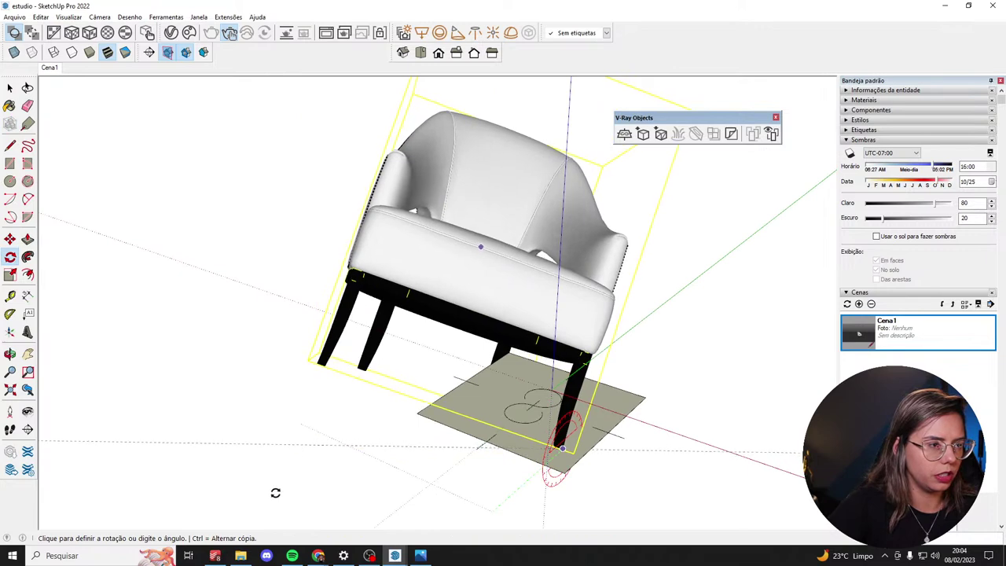
{"action": "key", "text": "space"}
{"action": "scroll", "coordinate": [399, 435], "scroll_direction": "down", "scroll_amount": 5}
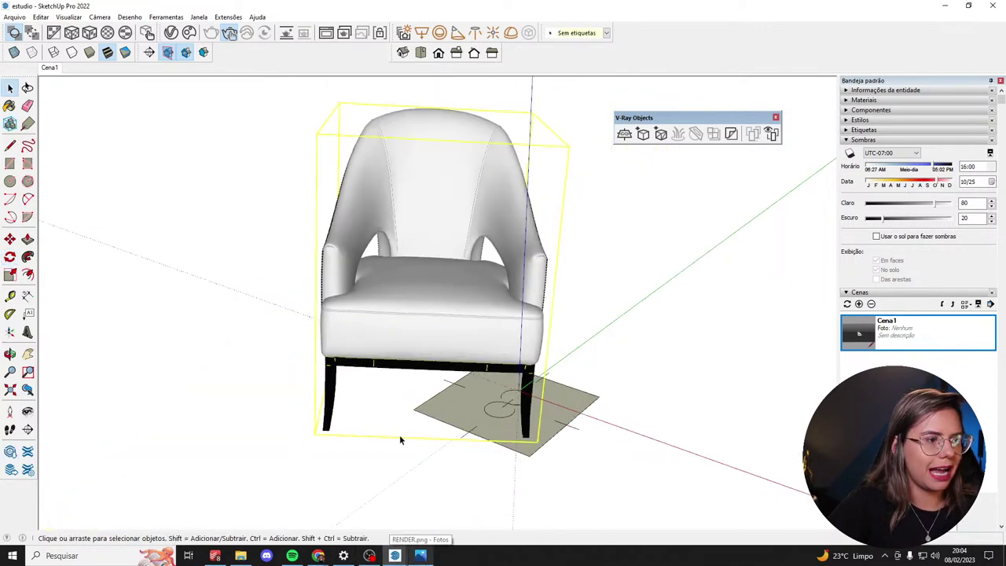
{"action": "left_click", "coordinate": [328, 32]}
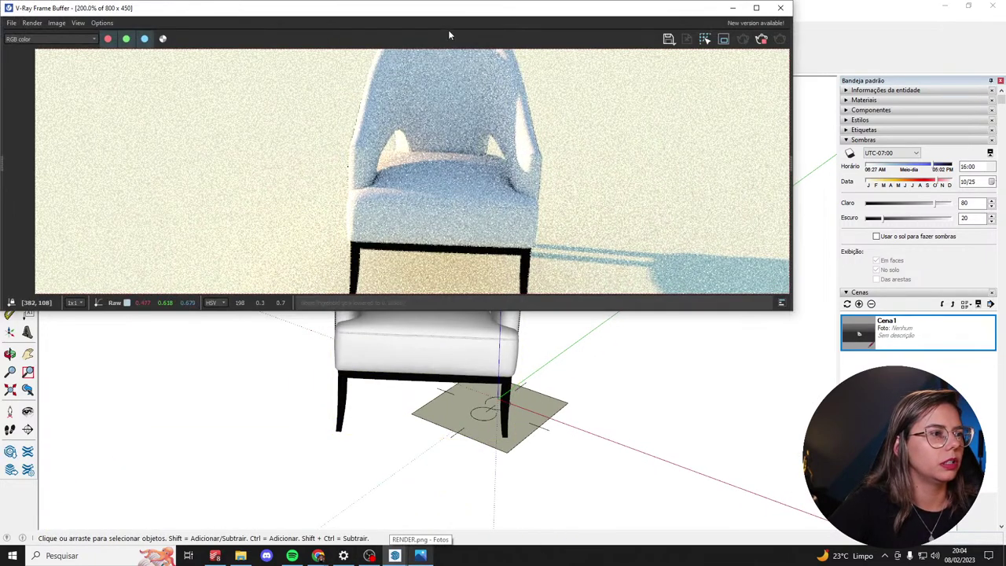
Snap the V-Ray Frame Buffer to the left half and SketchUp to the right half.
{"action": "left_click_drag", "start_coordinate": [449, 11], "coordinate": [2, 117]}
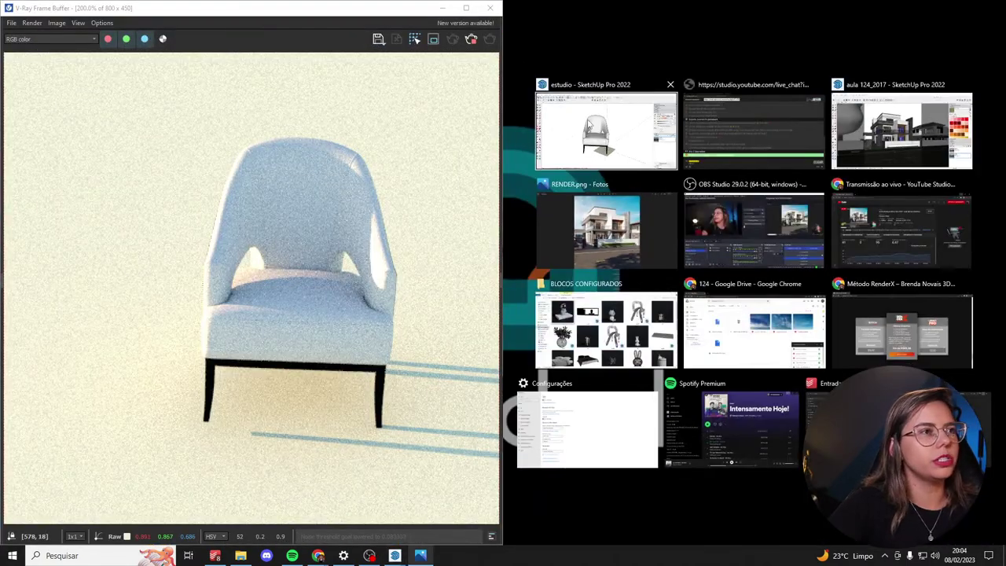
{"action": "left_click", "coordinate": [601, 126]}
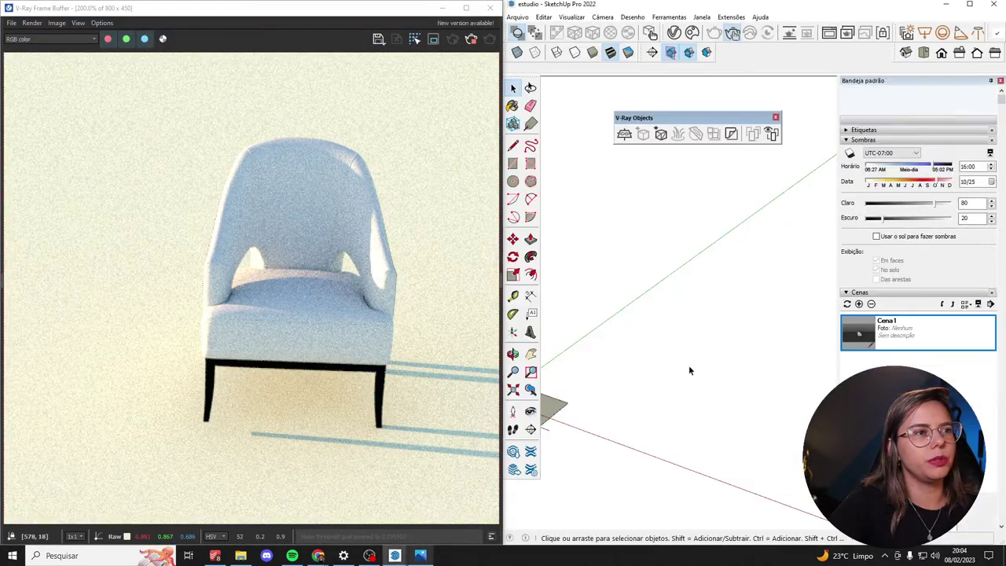
{"action": "scroll", "coordinate": [665, 477], "scroll_direction": "down", "scroll_amount": 5}
{"action": "scroll", "coordinate": [746, 482], "scroll_direction": "up", "scroll_amount": 1}
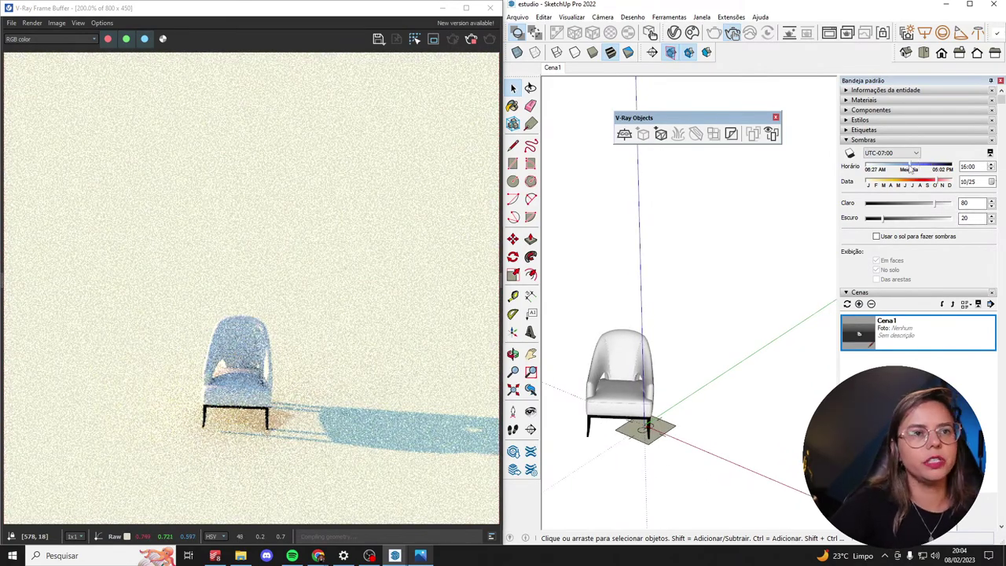
Set the shadow sun to 13:18 on 03/28 and widen the render to show its layers.
{"action": "left_click", "coordinate": [910, 169]}
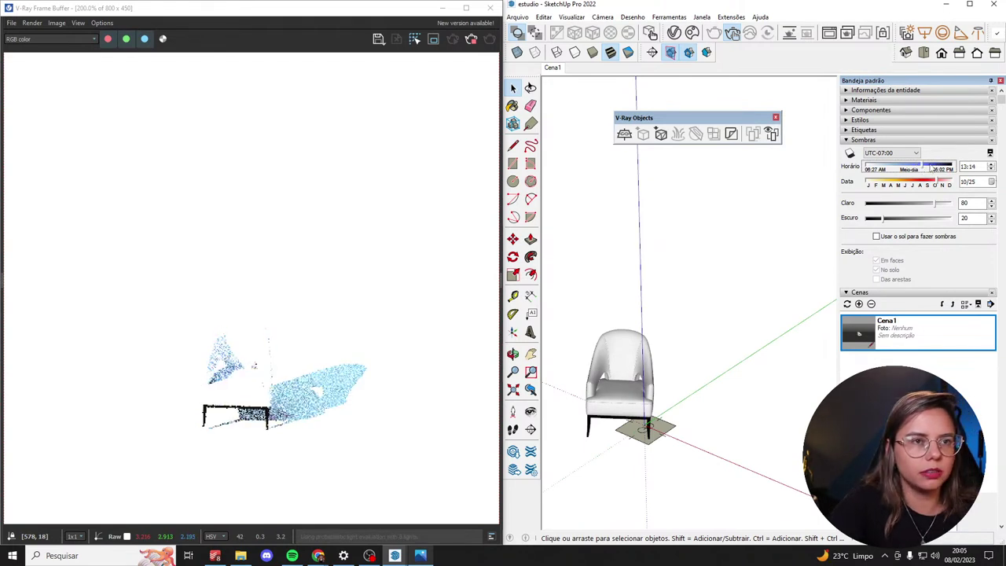
{"action": "left_click_drag", "start_coordinate": [933, 169], "coordinate": [922, 170]}
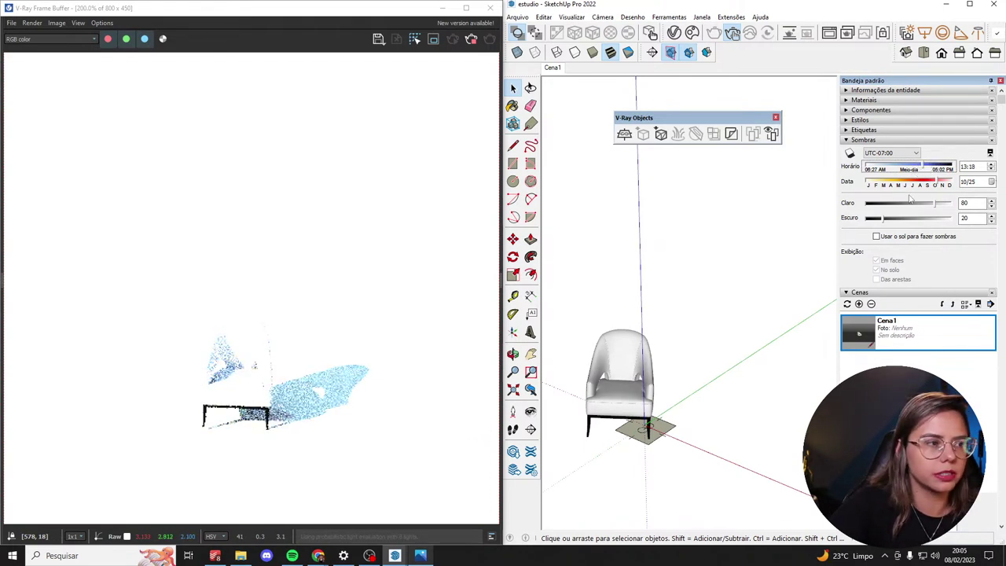
{"action": "left_click", "coordinate": [916, 187]}
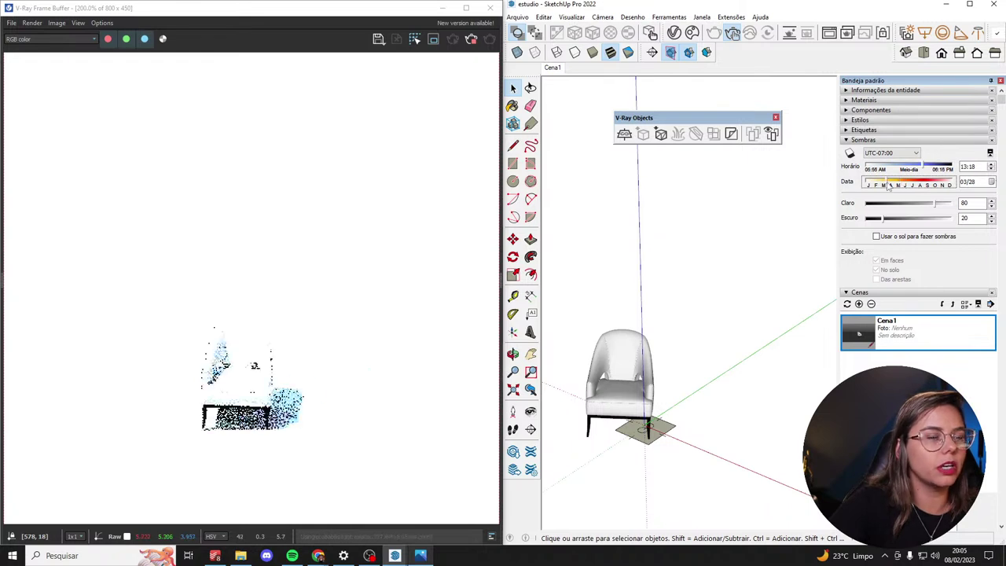
{"action": "left_click", "coordinate": [499, 282]}
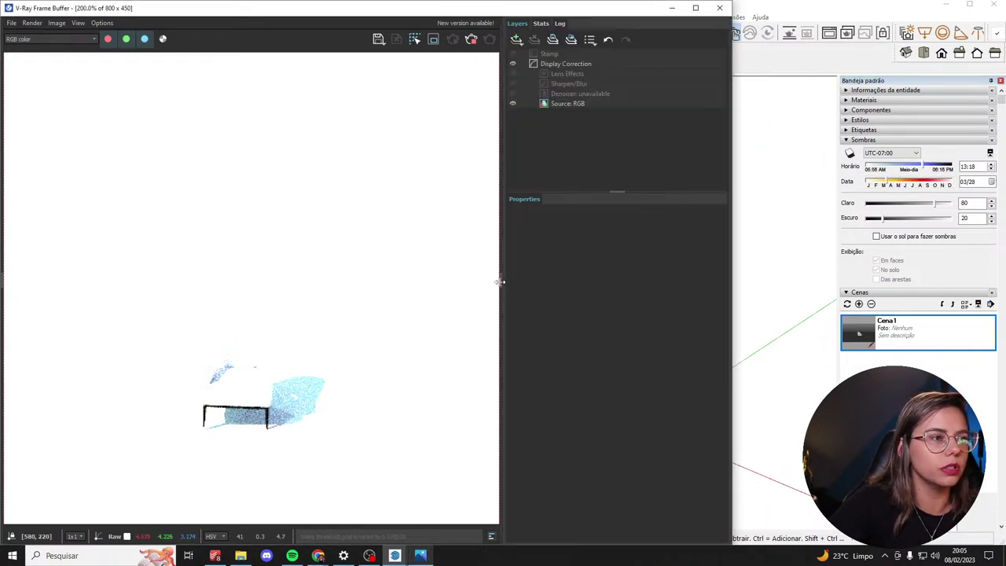
Add an Exposure layer (Highlight Burn 0, exposure -0.53), then move shadow time to 16:33.
{"action": "left_click", "coordinate": [517, 39]}
{"action": "left_click", "coordinate": [541, 74]}
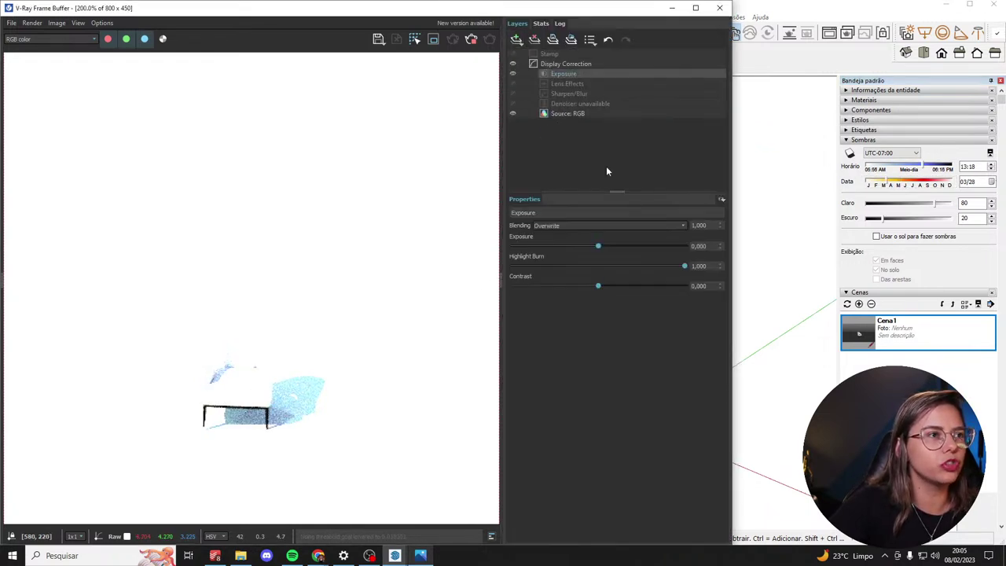
{"action": "left_click_drag", "start_coordinate": [596, 267], "coordinate": [511, 267]}
{"action": "left_click_drag", "start_coordinate": [597, 247], "coordinate": [591, 248]}
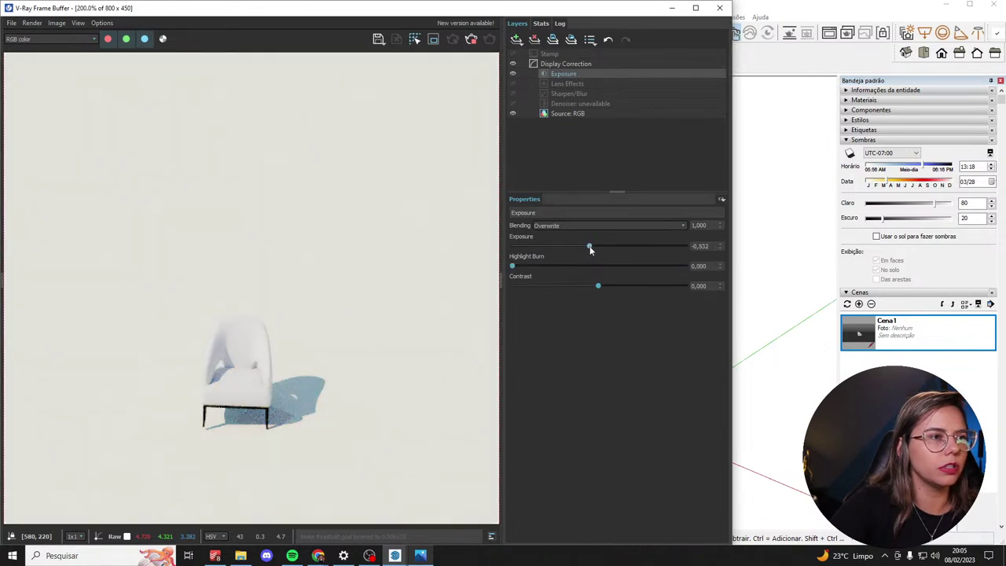
{"action": "left_click", "coordinate": [500, 277]}
{"action": "mouse_move", "coordinate": [935, 164]}
{"action": "left_mouse_down"}
{"action": "mouse_move", "coordinate": [926, 167]}
{"action": "mouse_move", "coordinate": [936, 169]}
{"action": "left_mouse_up"}
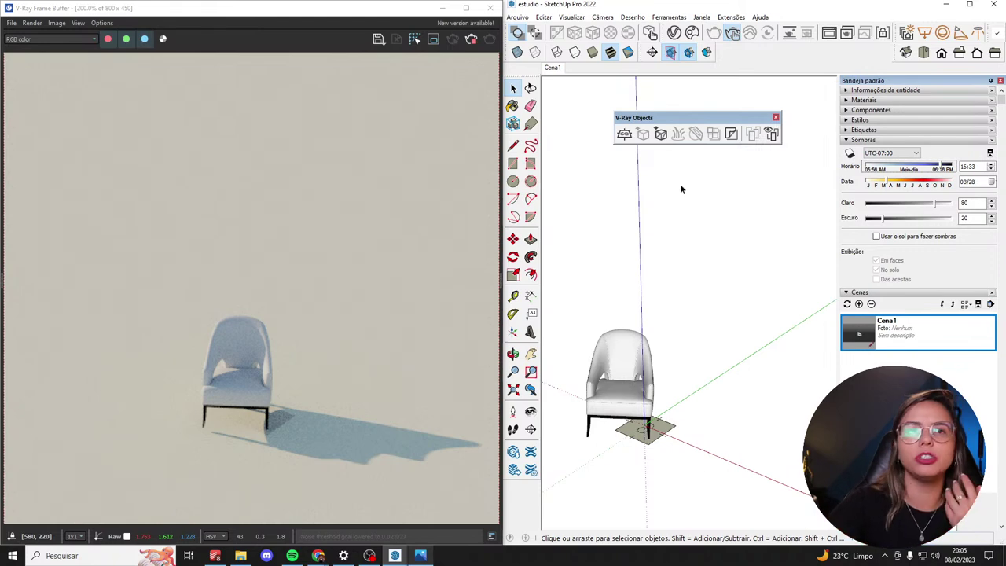
Show SunLight's settings in the Asset Editor's Lights list and enable Custom Orientation.
{"action": "left_click", "coordinate": [776, 117]}
{"action": "left_click", "coordinate": [673, 32]}
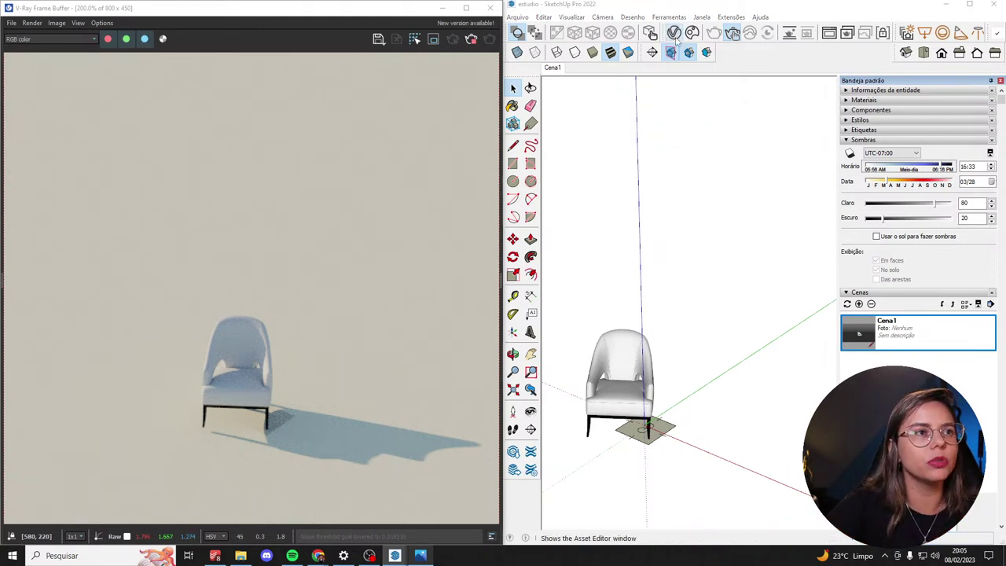
{"action": "left_click", "coordinate": [509, 150]}
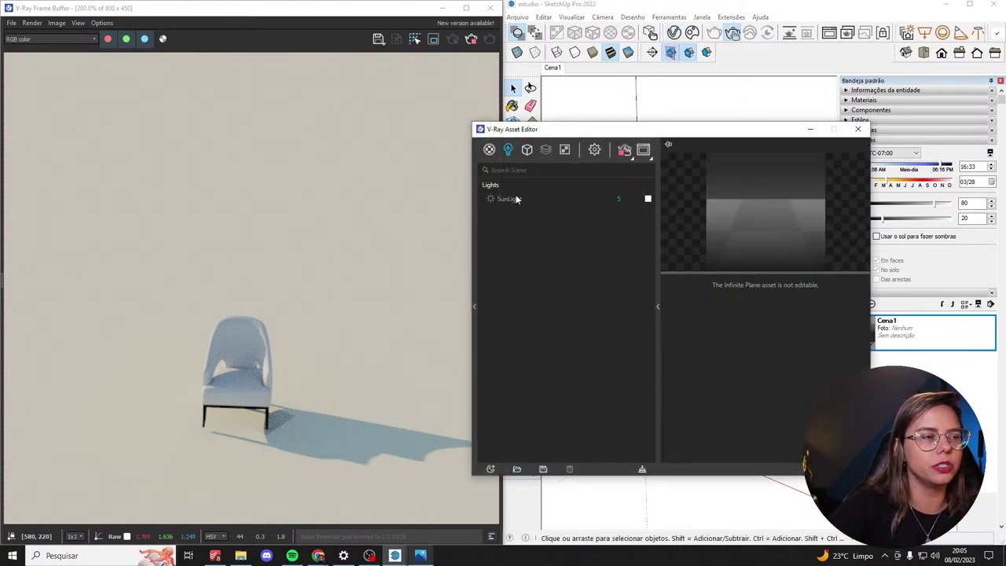
{"action": "left_click", "coordinate": [508, 199]}
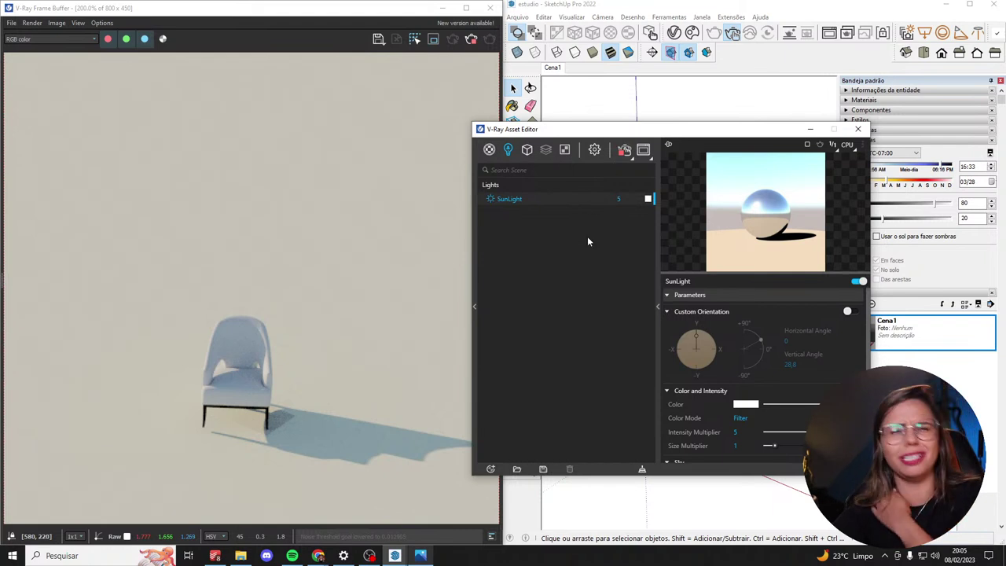
{"action": "key", "text": "alt+Tab"}
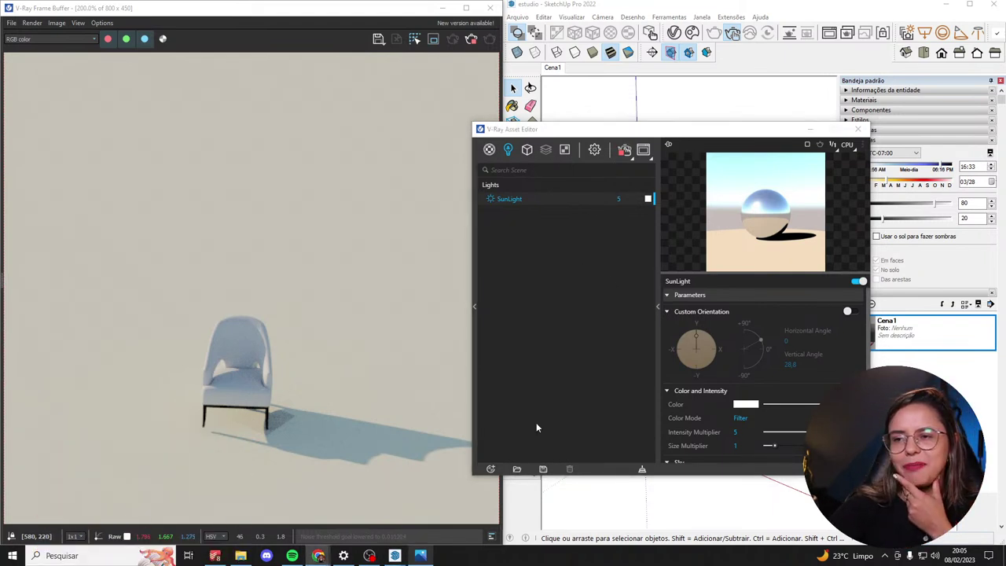
{"action": "left_click", "coordinate": [849, 311]}
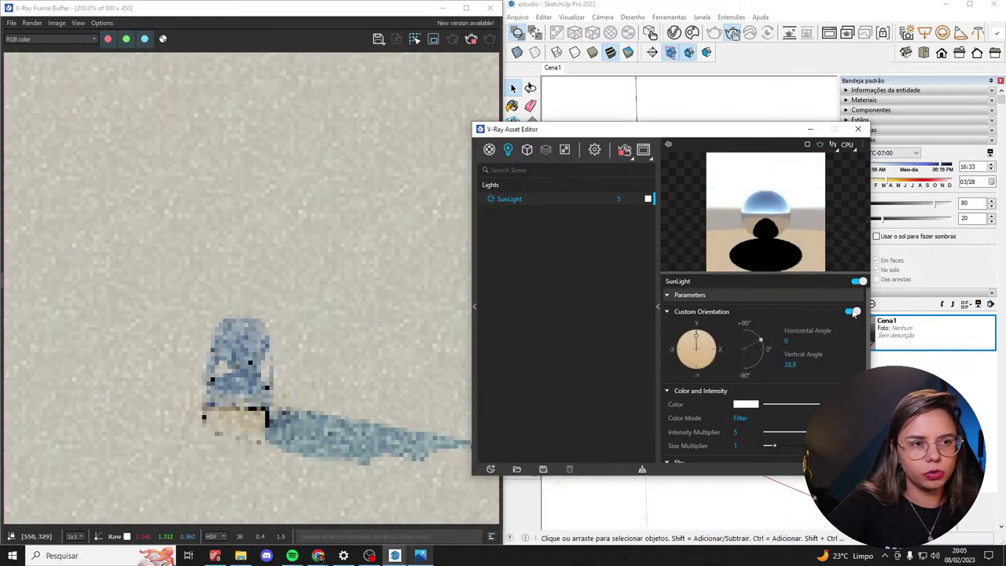
Try a 64.1 vertical sun angle, then drop the sun nearly to the horizon.
{"action": "mouse_move", "coordinate": [761, 346]}
{"action": "left_mouse_down"}
{"action": "mouse_move", "coordinate": [753, 335]}
{"action": "mouse_move", "coordinate": [770, 353]}
{"action": "mouse_move", "coordinate": [748, 346]}
{"action": "left_mouse_up"}
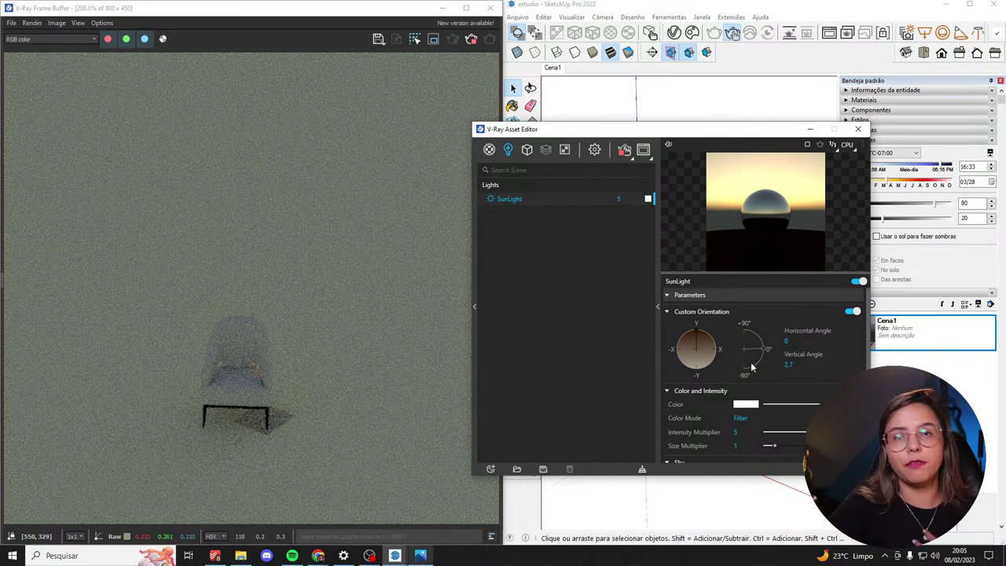
{"action": "left_click", "coordinate": [768, 352]}
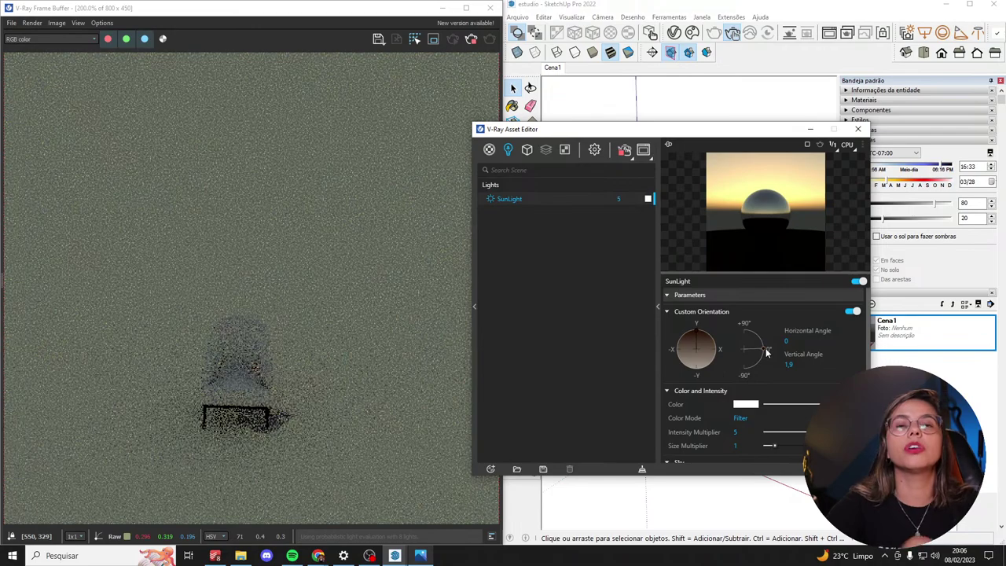
{"action": "left_click_drag", "start_coordinate": [695, 132], "coordinate": [730, 384]}
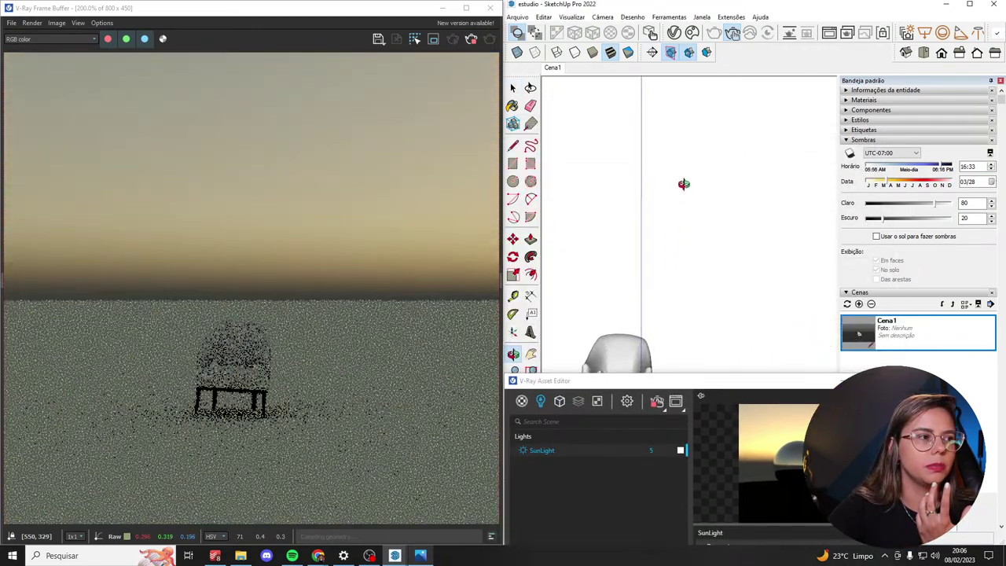
{"action": "left_click_drag", "start_coordinate": [703, 385], "coordinate": [771, 139]}
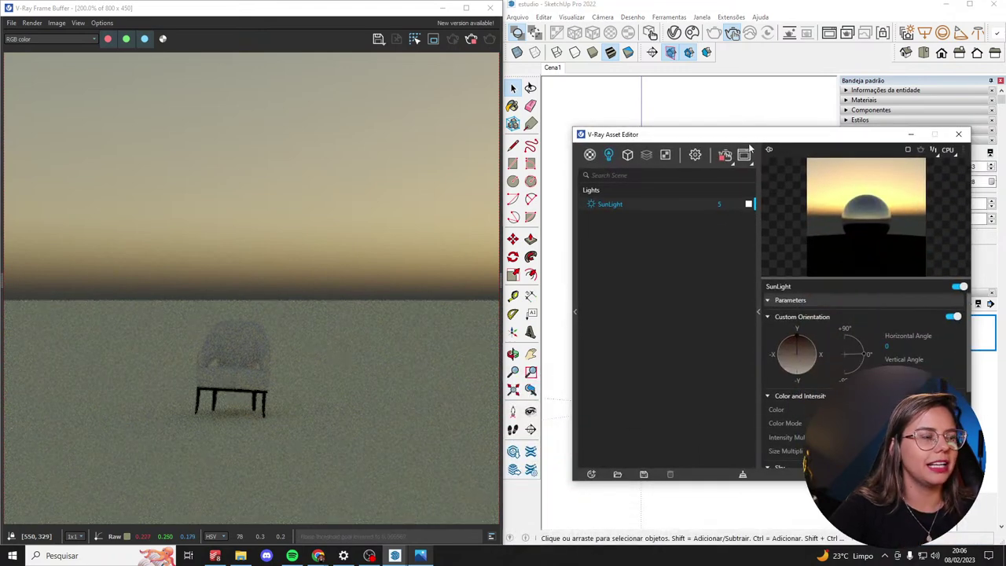
Raise the sun's vertical angle in small increments from sunset toward overhead.
{"action": "left_click", "coordinate": [865, 351]}
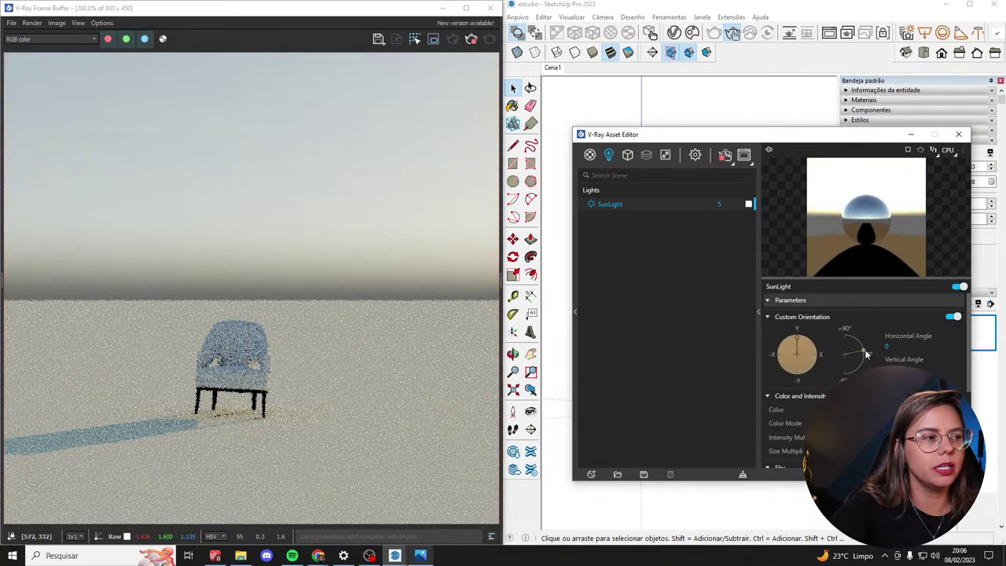
{"action": "left_click", "coordinate": [865, 349]}
{"action": "left_click", "coordinate": [863, 348]}
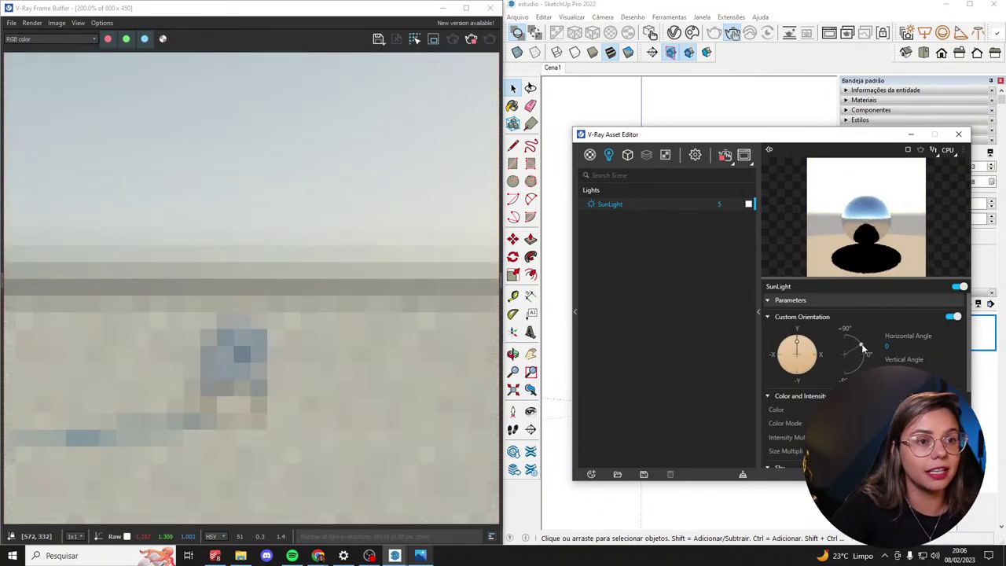
{"action": "left_click", "coordinate": [860, 340]}
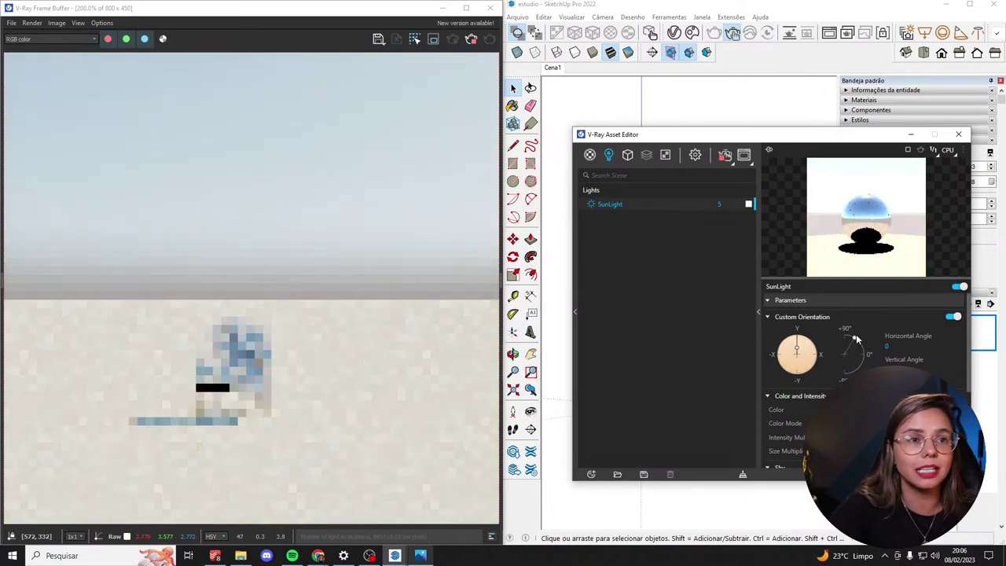
{"action": "left_click_drag", "start_coordinate": [853, 335], "coordinate": [845, 325]}
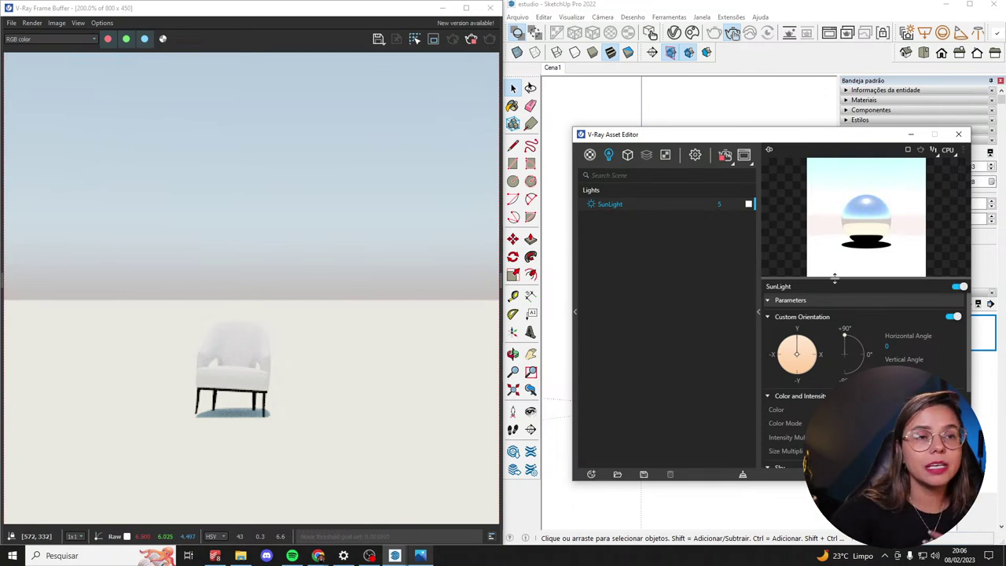
Test low sunset and near-overhead sun heights on the chair render.
{"action": "left_click_drag", "start_coordinate": [847, 343], "coordinate": [865, 353]}
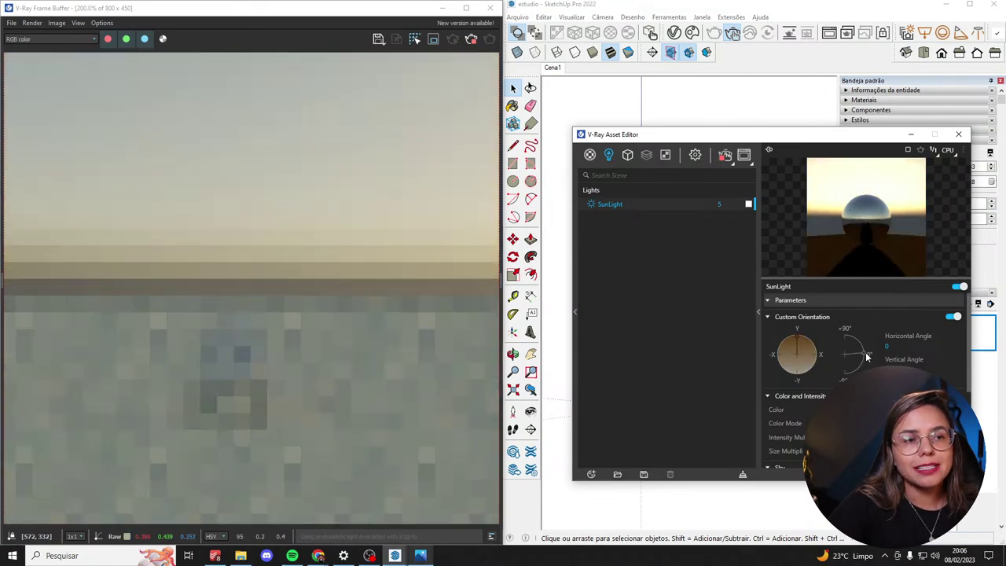
{"action": "left_click_drag", "start_coordinate": [865, 352], "coordinate": [855, 340]}
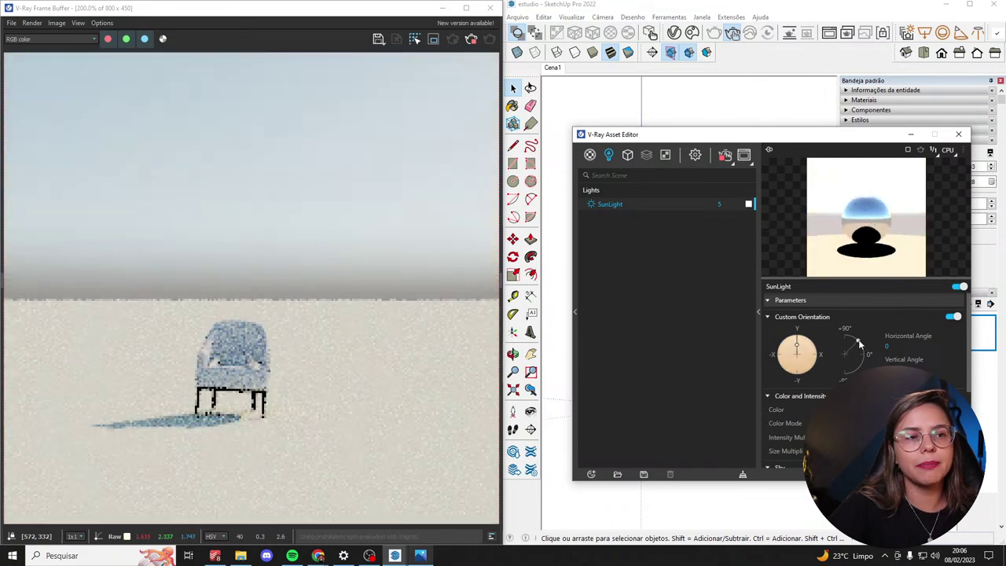
{"action": "mouse_move", "coordinate": [855, 339]}
{"action": "left_mouse_down"}
{"action": "mouse_move", "coordinate": [845, 344]}
{"action": "mouse_move", "coordinate": [851, 335]}
{"action": "mouse_move", "coordinate": [866, 349]}
{"action": "left_mouse_up"}
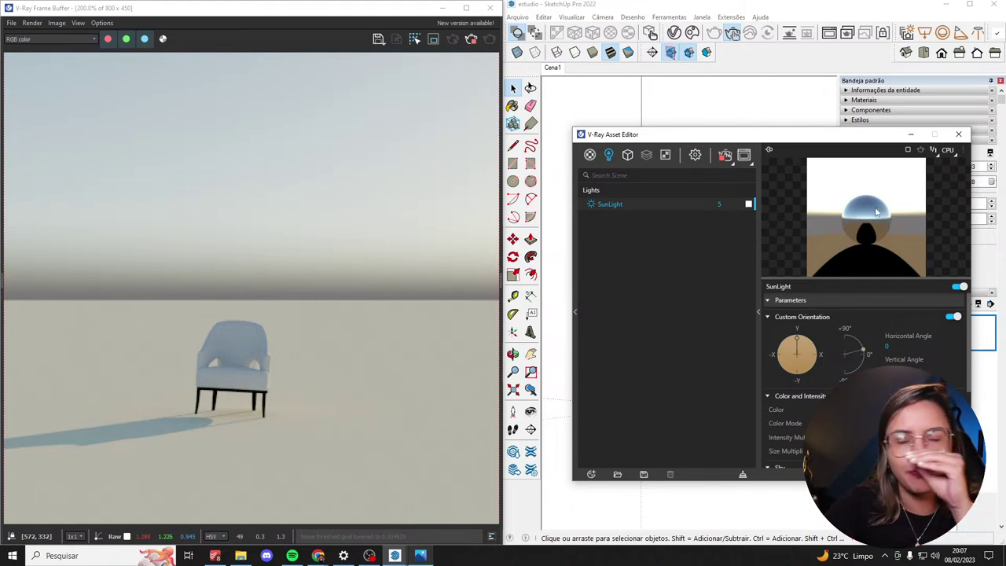
Enlarge the sunlight preview, settle on a high daylight sun, and open RENDER.png.
{"action": "left_click_drag", "start_coordinate": [855, 280], "coordinate": [865, 365]}
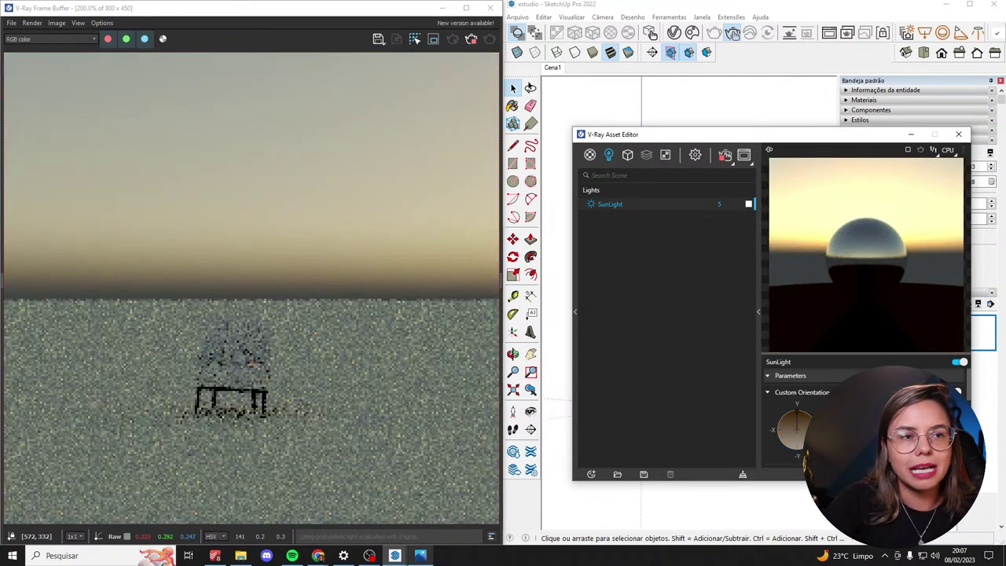
{"action": "left_click_drag", "start_coordinate": [797, 429], "coordinate": [796, 414]}
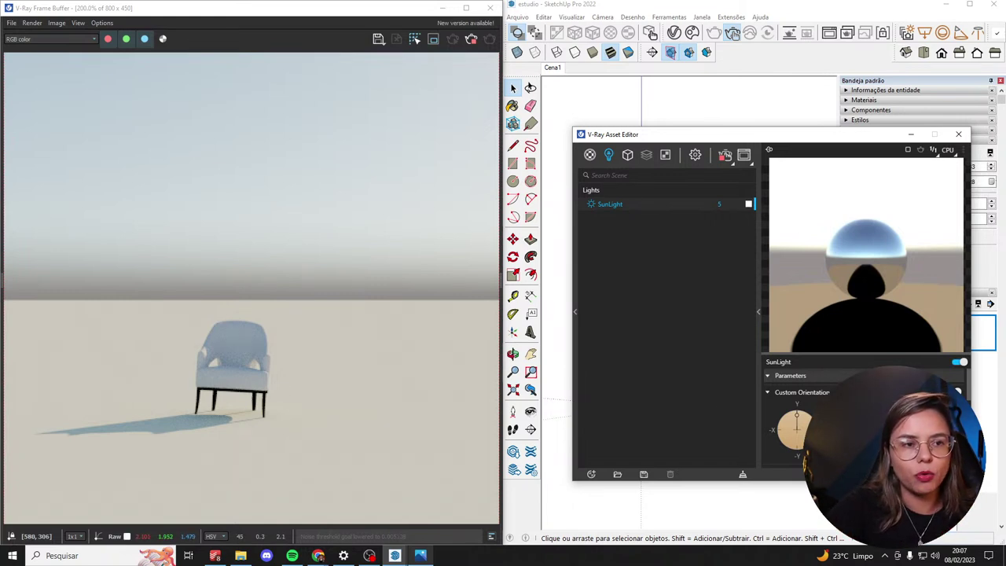
{"action": "left_click_drag", "start_coordinate": [797, 415], "coordinate": [797, 420]}
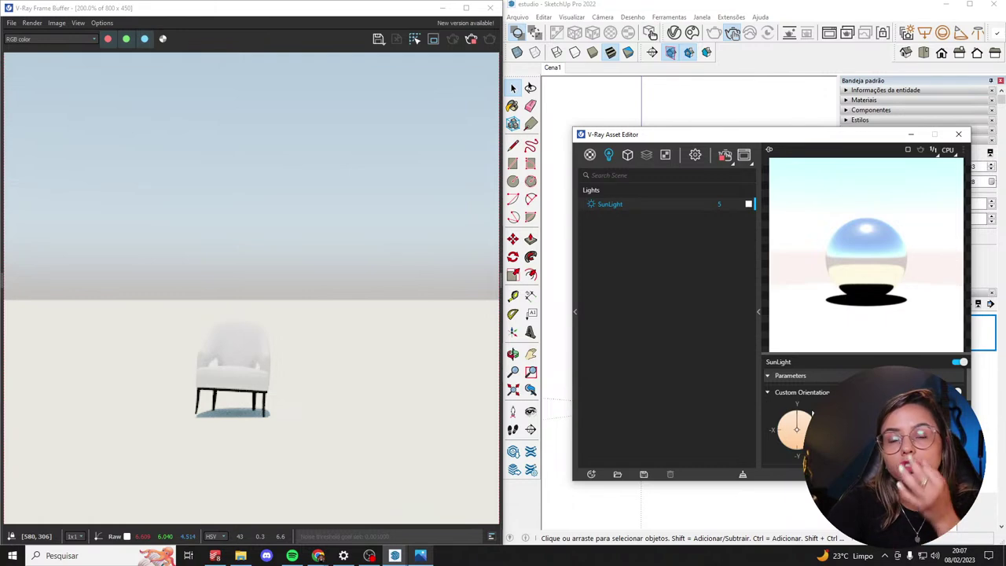
{"action": "left_click", "coordinate": [419, 557]}
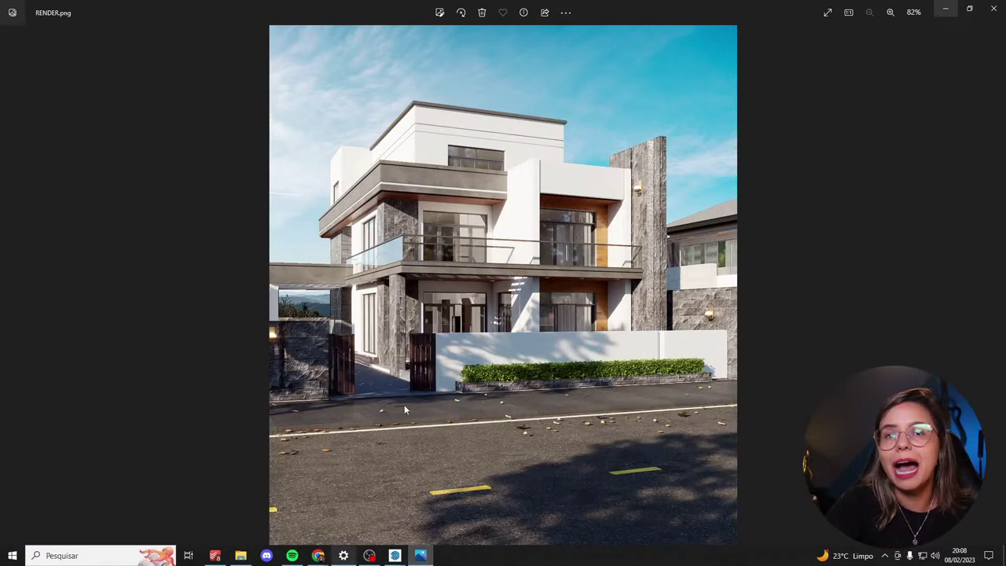
Close the RENDER.png house image in Photos to return to SketchUp.
{"action": "left_click", "coordinate": [993, 8]}
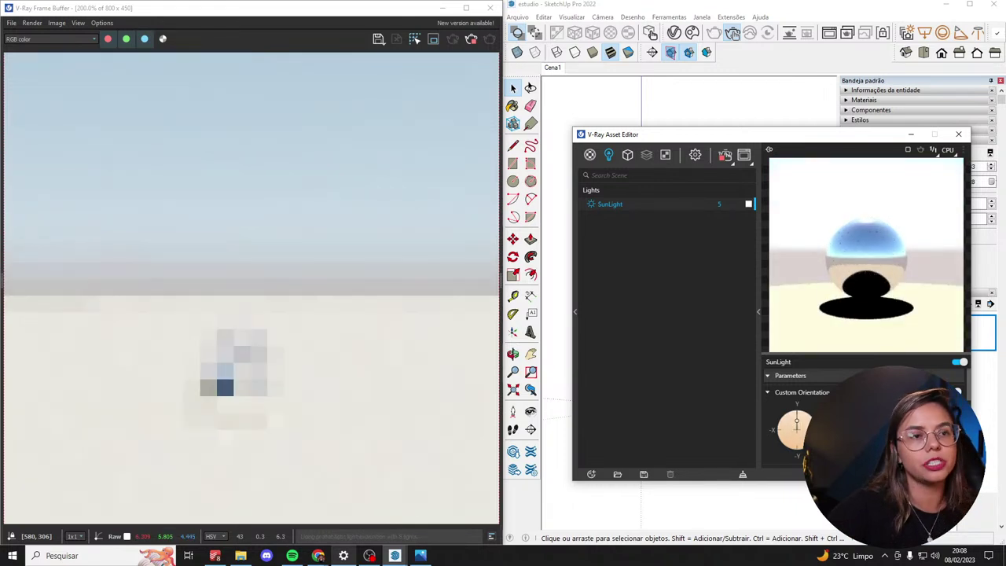
Zoom the Frame Buffer from 200% to 400% to inspect the armchair render.
{"action": "scroll", "coordinate": [201, 413], "scroll_direction": "up", "scroll_amount": 1}
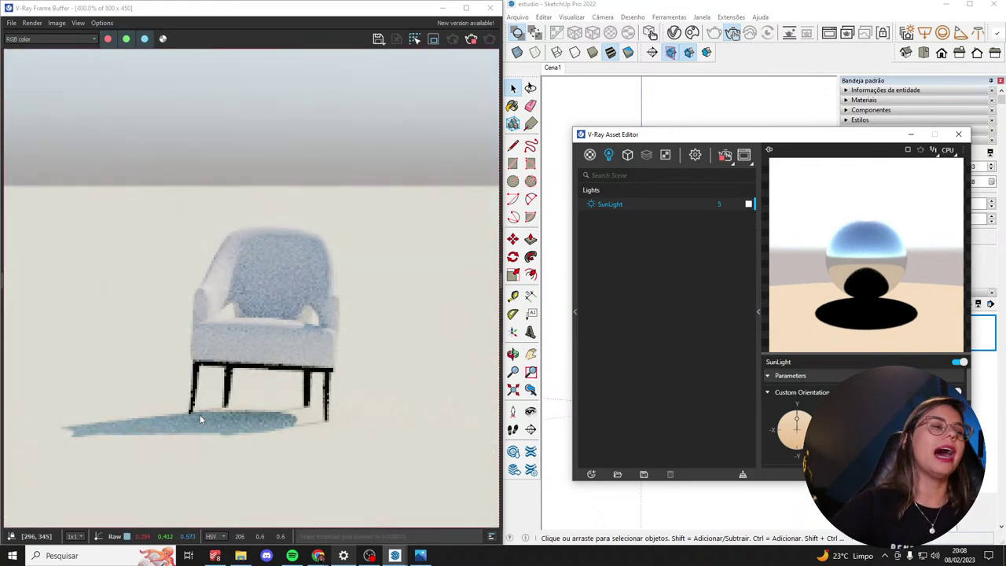
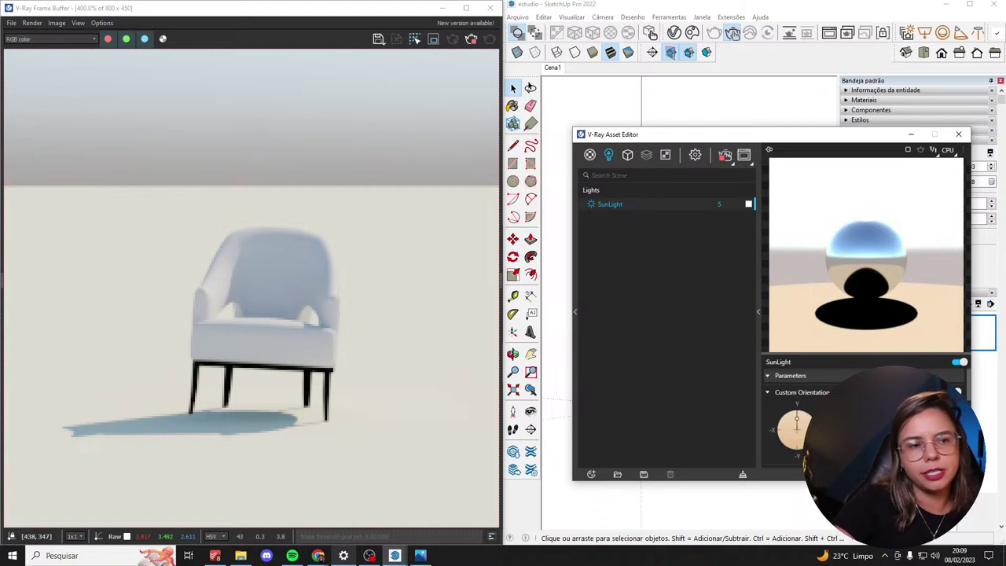
Rotate the sun on the Custom Orientation dial to swing the chair's shadow, then view RENDER.png.
{"action": "left_click_drag", "start_coordinate": [797, 420], "coordinate": [796, 453]}
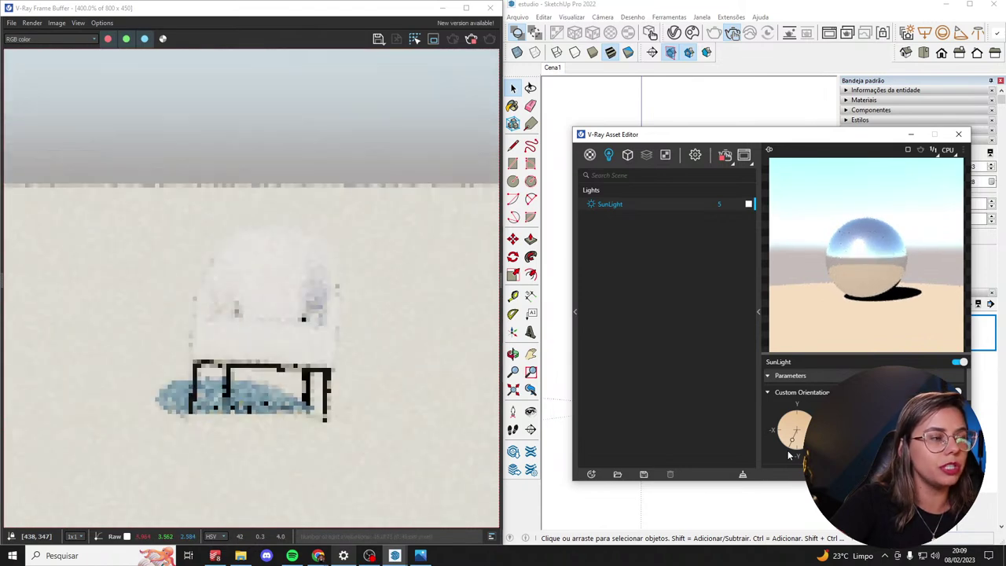
{"action": "scroll", "coordinate": [270, 403], "scroll_direction": "up", "scroll_amount": 2}
{"action": "scroll", "coordinate": [203, 397], "scroll_direction": "down", "scroll_amount": 3}
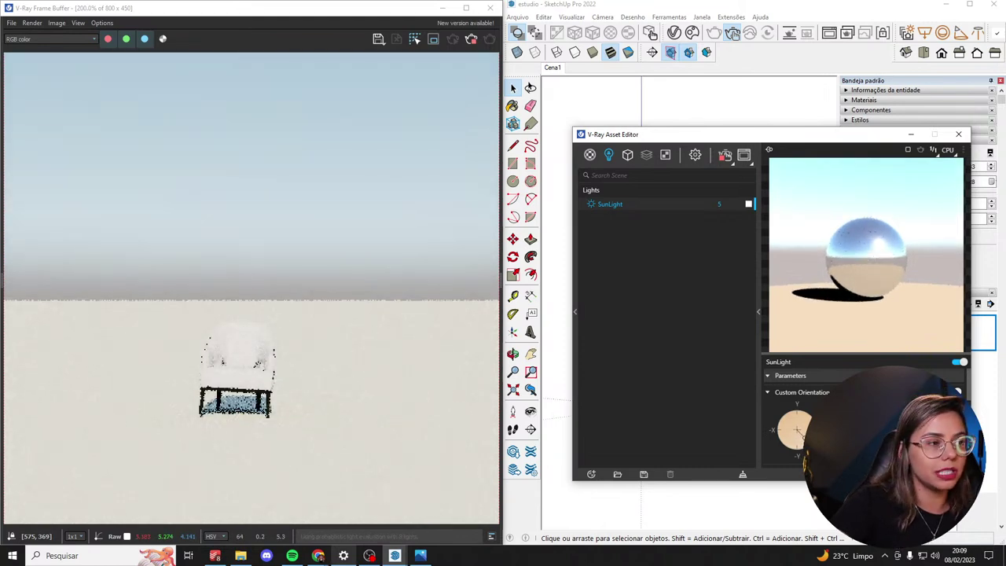
{"action": "key", "text": "alt+Tab"}
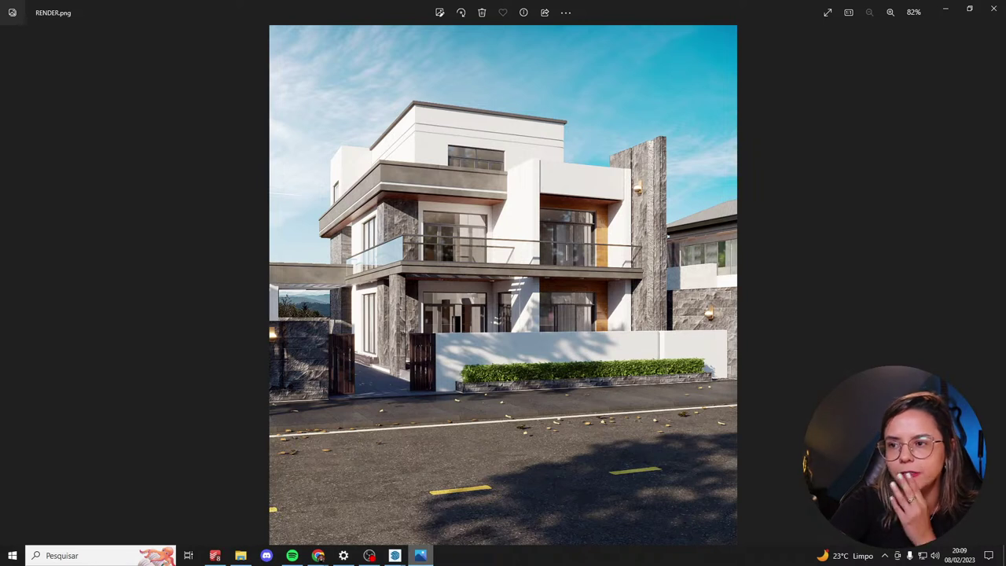
Return from the RENDER.png photo to SketchUp's V-Ray Asset Editor window.
{"action": "left_click", "coordinate": [370, 556]}
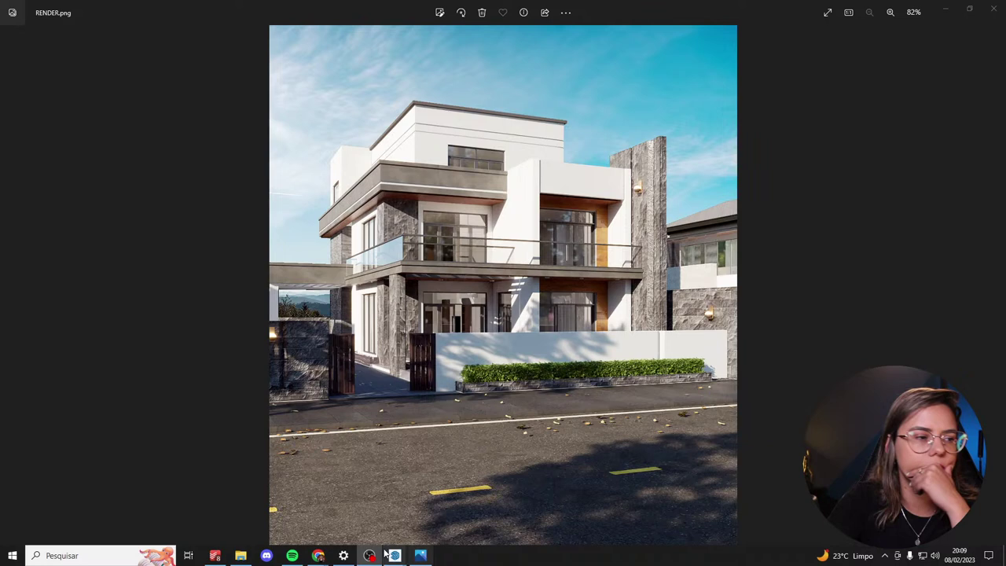
{"action": "mouse_move", "coordinate": [387, 556]}
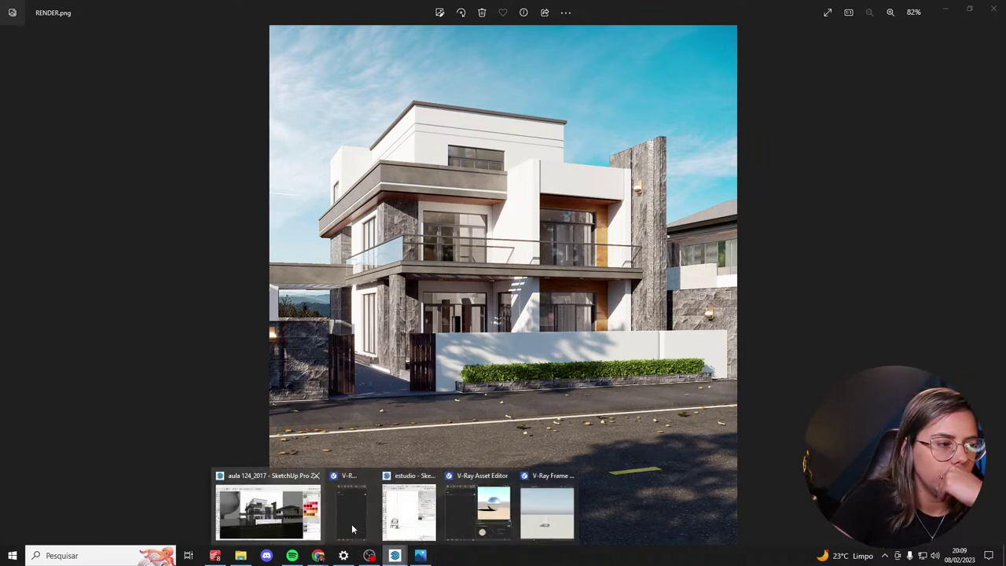
{"action": "left_click", "coordinate": [454, 510]}
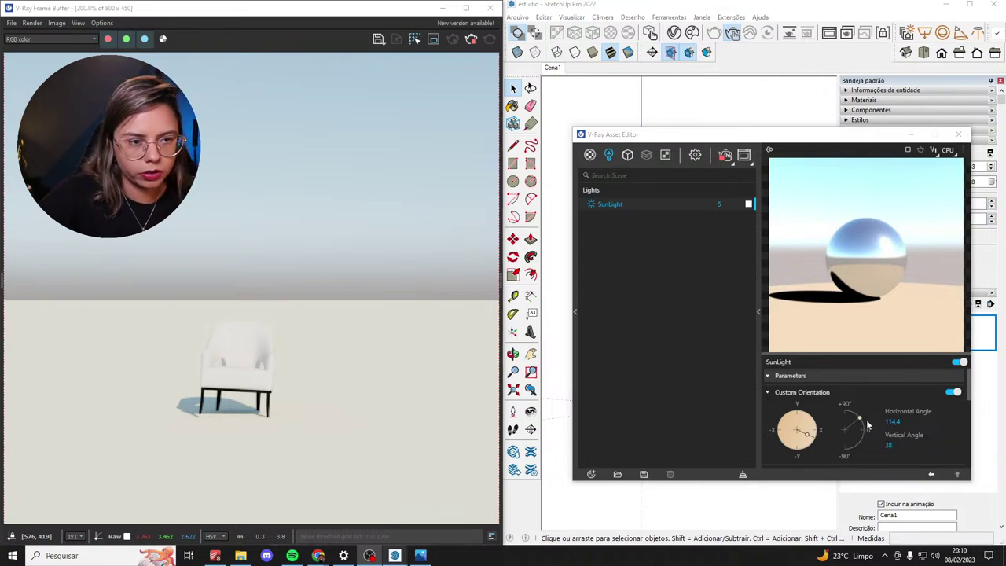
Set the SunLight to vertical angle 17 and horizontal angle about 129.9.
{"action": "left_click", "coordinate": [867, 419]}
{"action": "left_click_drag", "start_coordinate": [868, 424], "coordinate": [864, 427]}
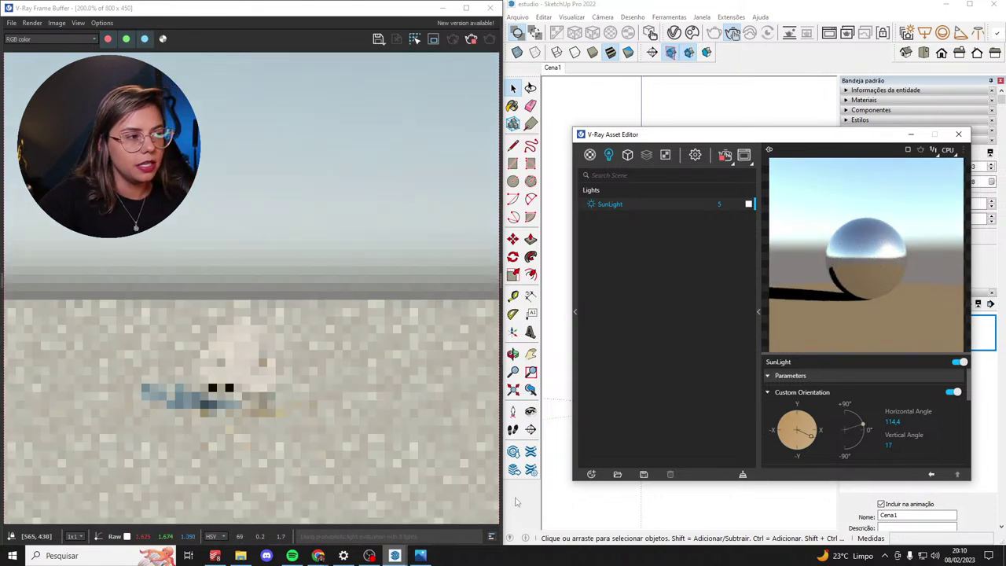
{"action": "left_click", "coordinate": [792, 420]}
{"action": "left_click_drag", "start_coordinate": [792, 419], "coordinate": [842, 467]}
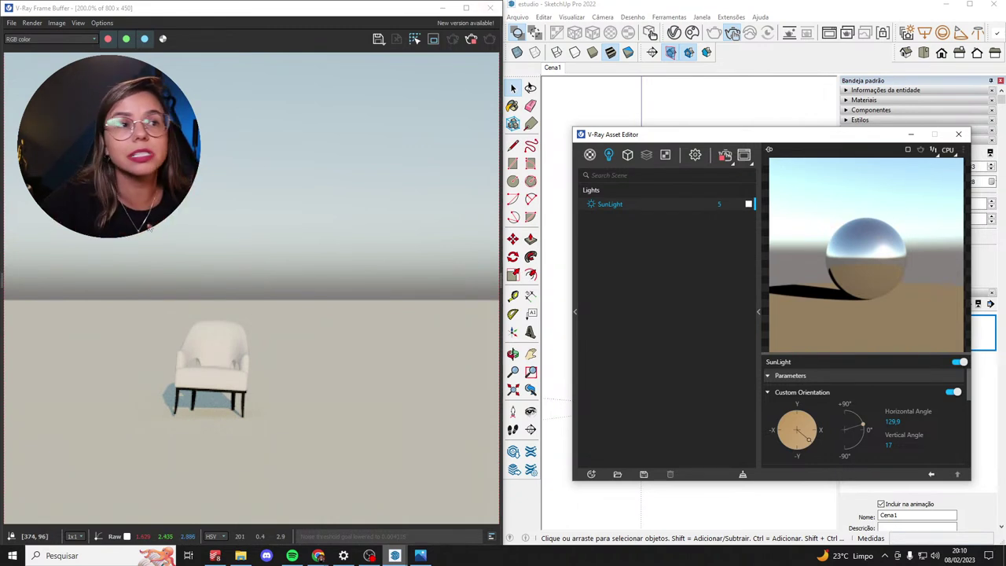
Stop the interactive chair render in the Frame Buffer.
{"action": "right_click", "coordinate": [650, 206]}
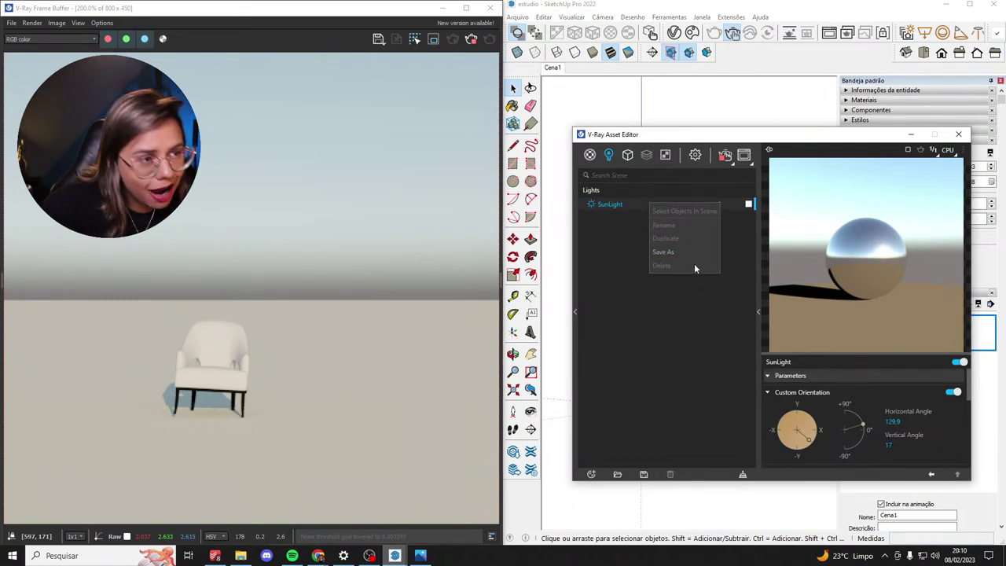
{"action": "left_click", "coordinate": [696, 309]}
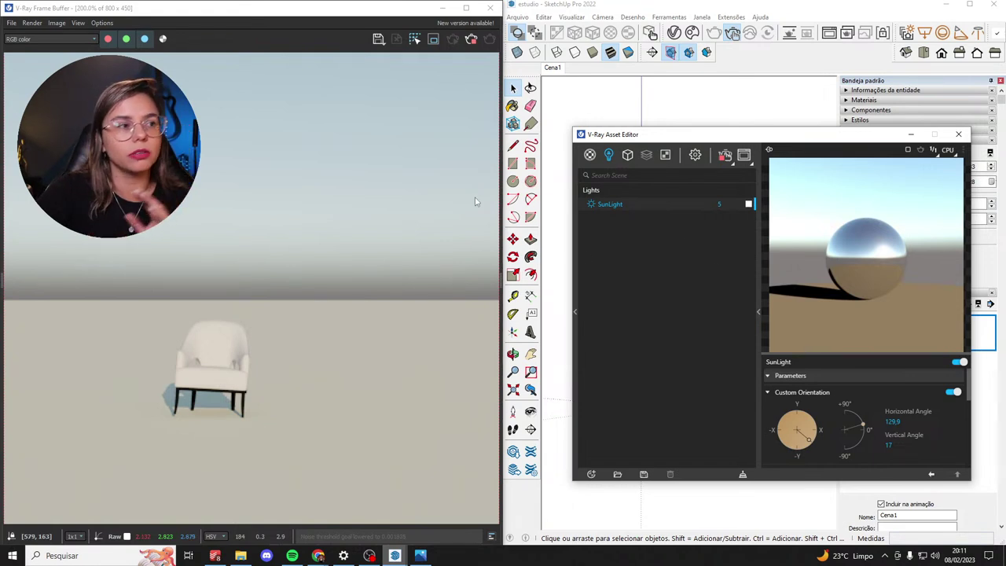
{"action": "left_click", "coordinate": [471, 39]}
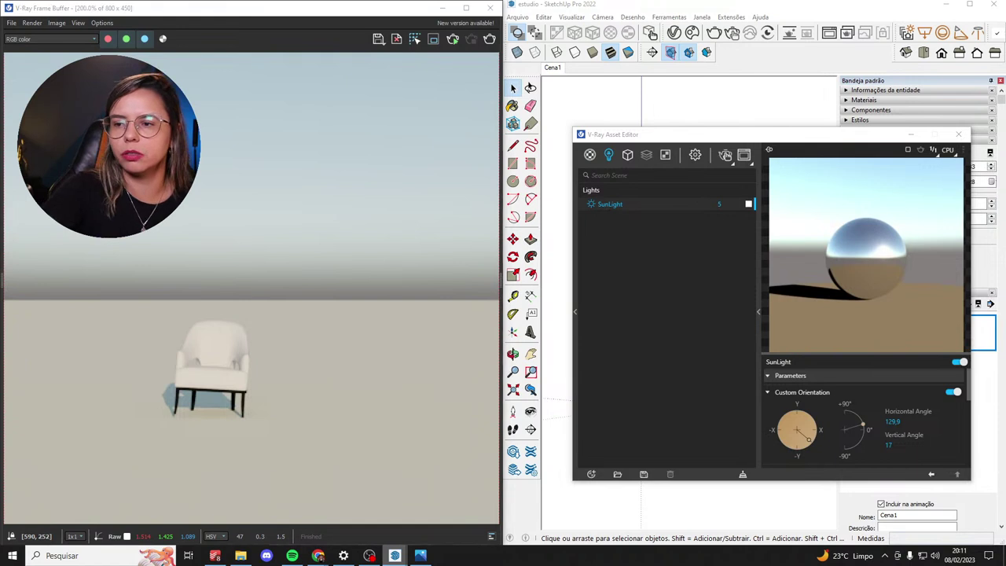
{"action": "key", "text": "alt+Tab"}
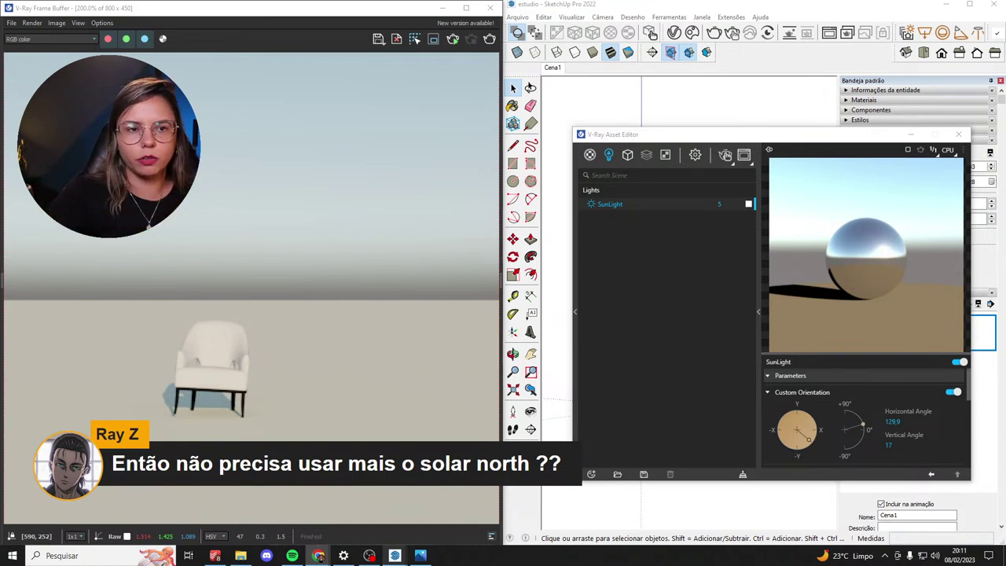
Toggle Custom Orientation off and on, raise the sun's vertical angle to 34.8, and re-render.
{"action": "left_click", "coordinate": [952, 393]}
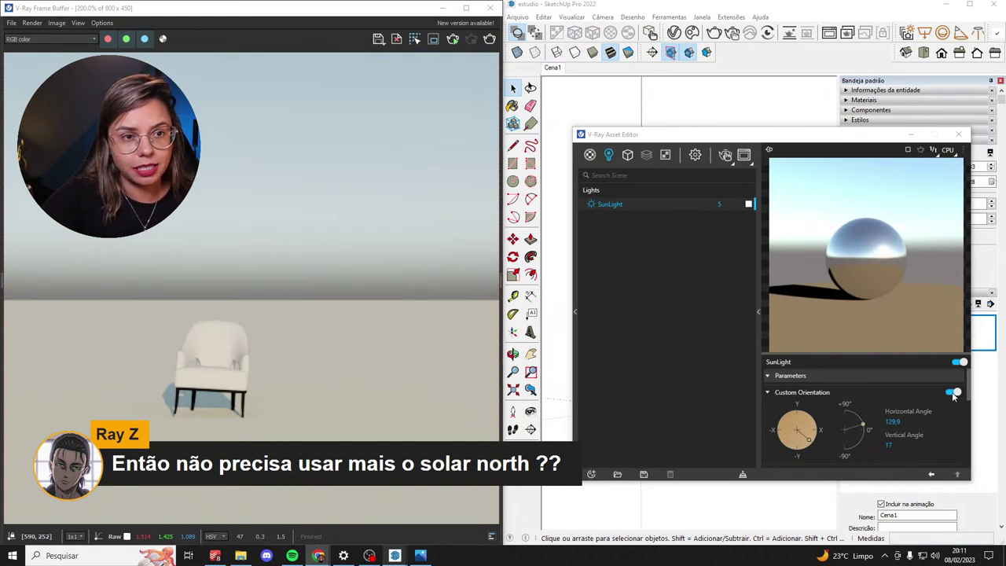
{"action": "left_click", "coordinate": [952, 393]}
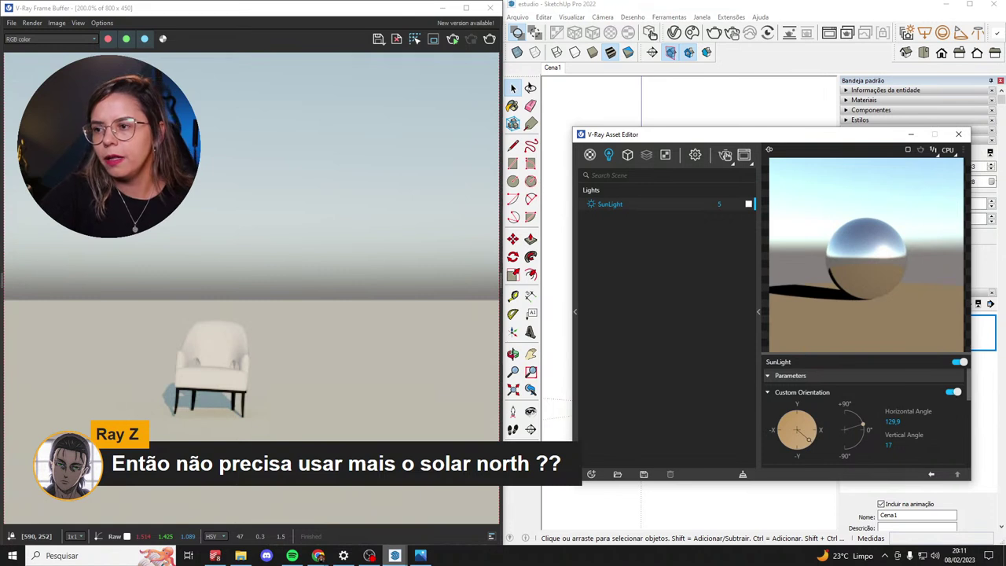
{"action": "key", "text": "alt+Tab"}
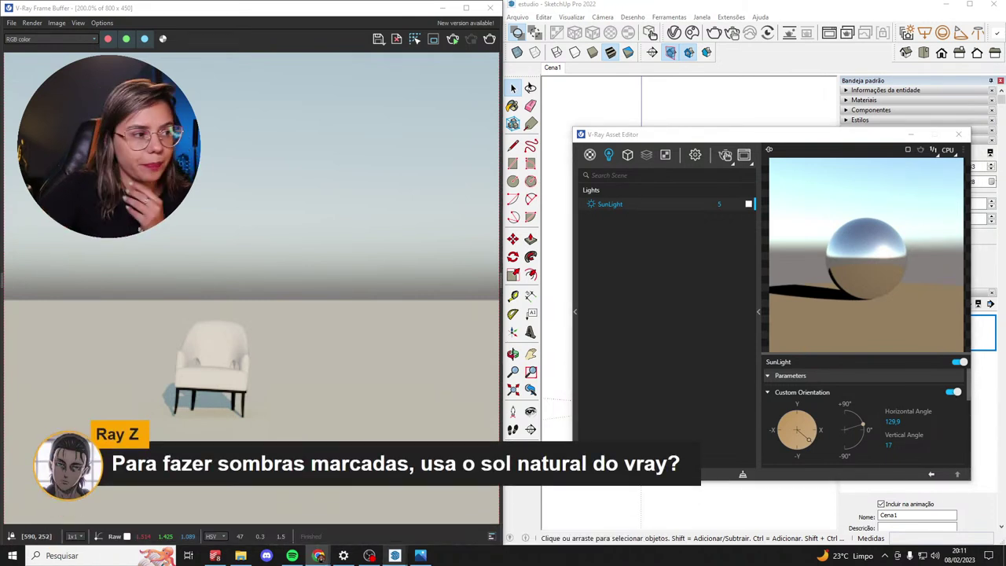
{"action": "left_click", "coordinate": [862, 422]}
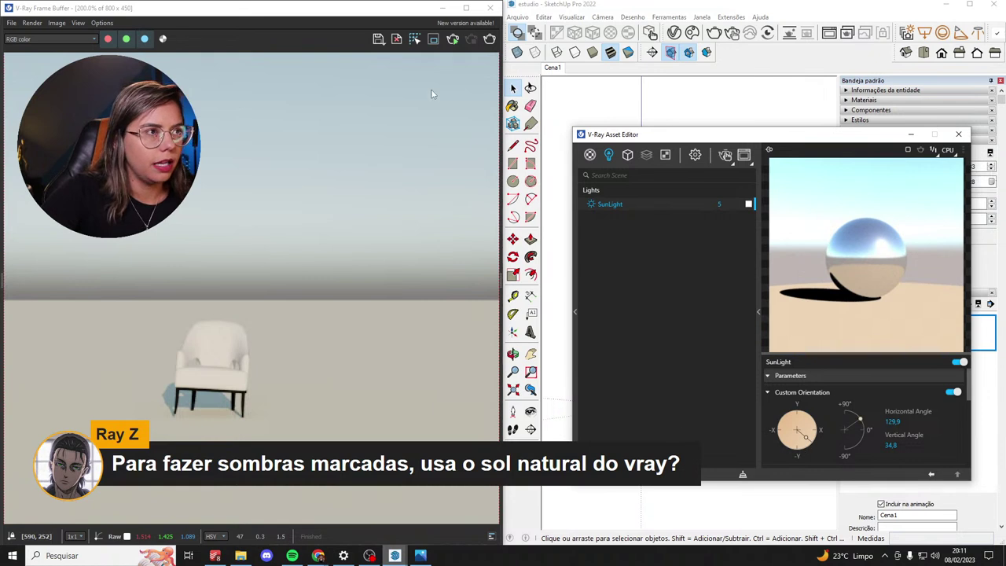
{"action": "left_click", "coordinate": [732, 32]}
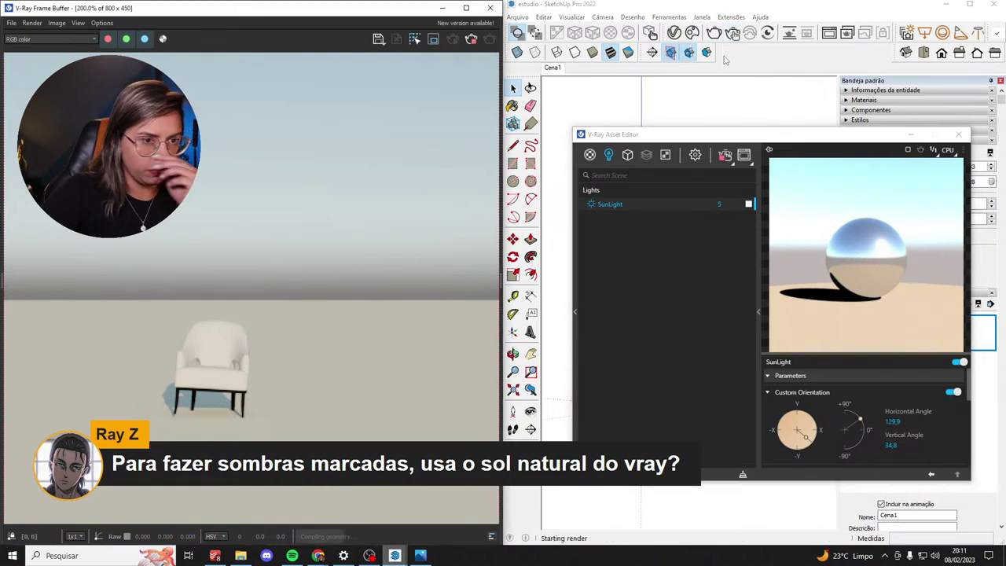
Turn the sun to 228° horizontal and move the Asset Editor off the model view.
{"action": "left_click_drag", "start_coordinate": [818, 442], "coordinate": [779, 447]}
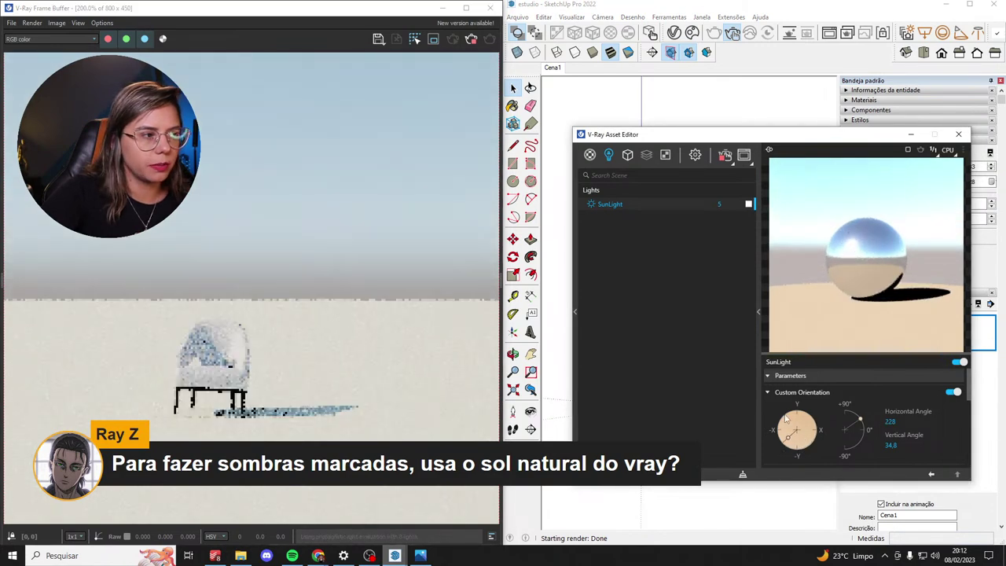
{"action": "left_click_drag", "start_coordinate": [747, 135], "coordinate": [236, 193]}
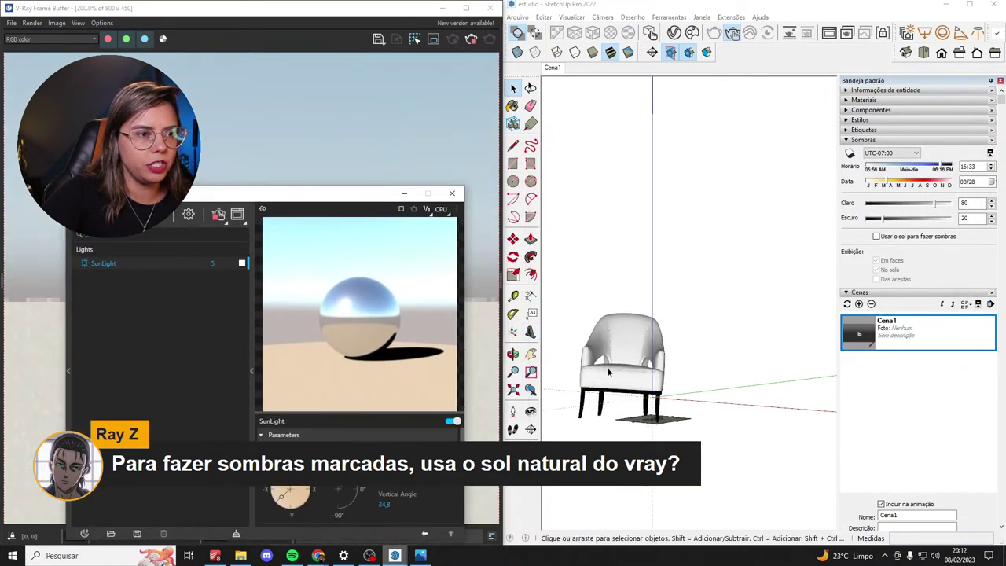
{"action": "scroll", "coordinate": [605, 378], "scroll_direction": "up", "scroll_amount": 5}
Reposition the Asset Editor and enlarge it to show the sun's Color and Intensity.
{"action": "mouse_move", "coordinate": [333, 203]}
{"action": "left_mouse_down"}
{"action": "mouse_move", "coordinate": [723, 137]}
{"action": "mouse_move", "coordinate": [874, 53]}
{"action": "left_mouse_up"}
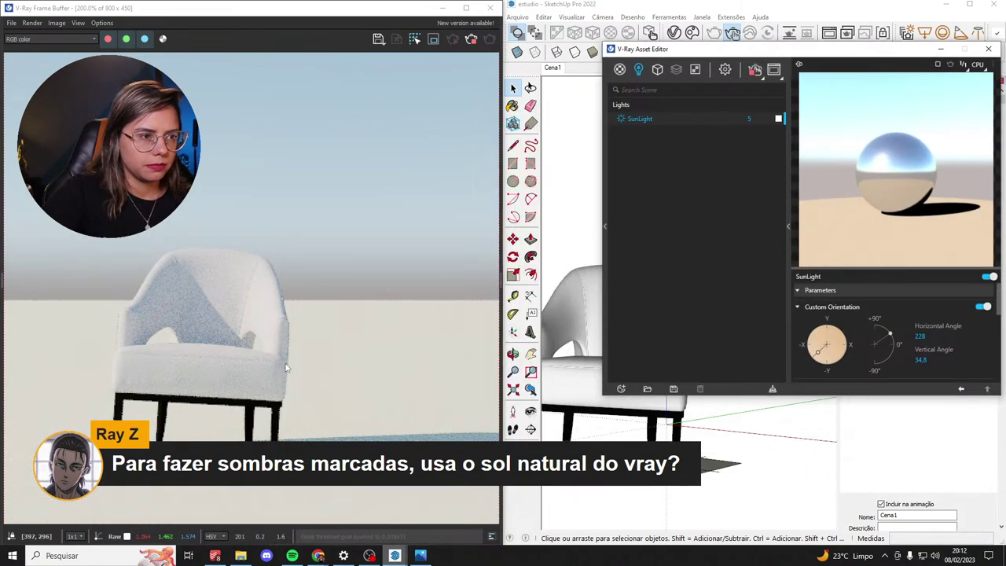
{"action": "scroll", "coordinate": [420, 364], "scroll_direction": "down", "scroll_amount": 5}
{"action": "scroll", "coordinate": [380, 348], "scroll_direction": "up", "scroll_amount": 6}
{"action": "scroll", "coordinate": [375, 382], "scroll_direction": "down", "scroll_amount": 3}
{"action": "scroll", "coordinate": [248, 348], "scroll_direction": "up", "scroll_amount": 3}
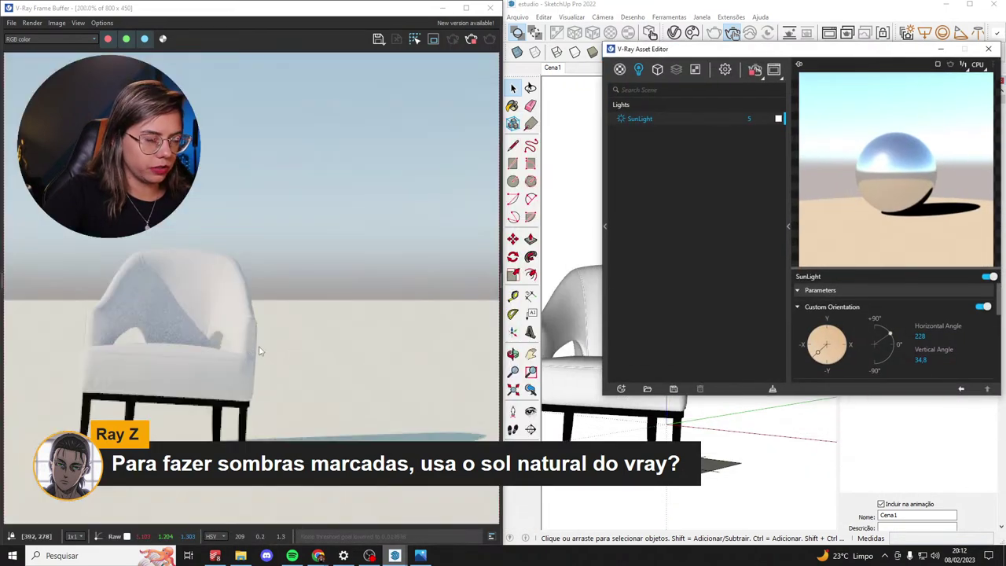
{"action": "left_click_drag", "start_coordinate": [873, 50], "coordinate": [756, 47]}
{"action": "left_click_drag", "start_coordinate": [786, 391], "coordinate": [787, 504]}
{"action": "left_click", "coordinate": [747, 436]}
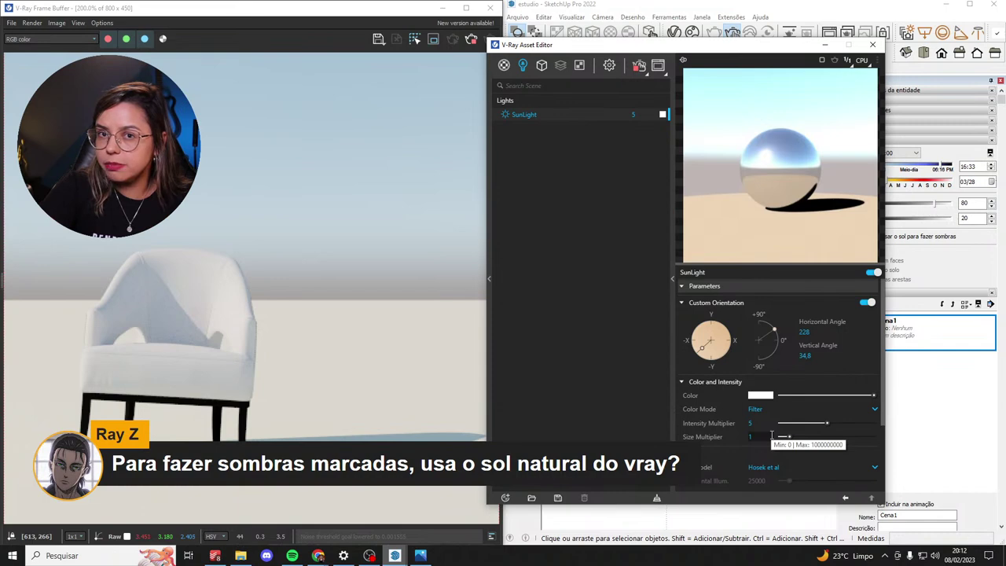
Set the sun's Size Multiplier to 10 and move the Asset Editor aside.
{"action": "left_click_drag", "start_coordinate": [791, 441], "coordinate": [824, 440]}
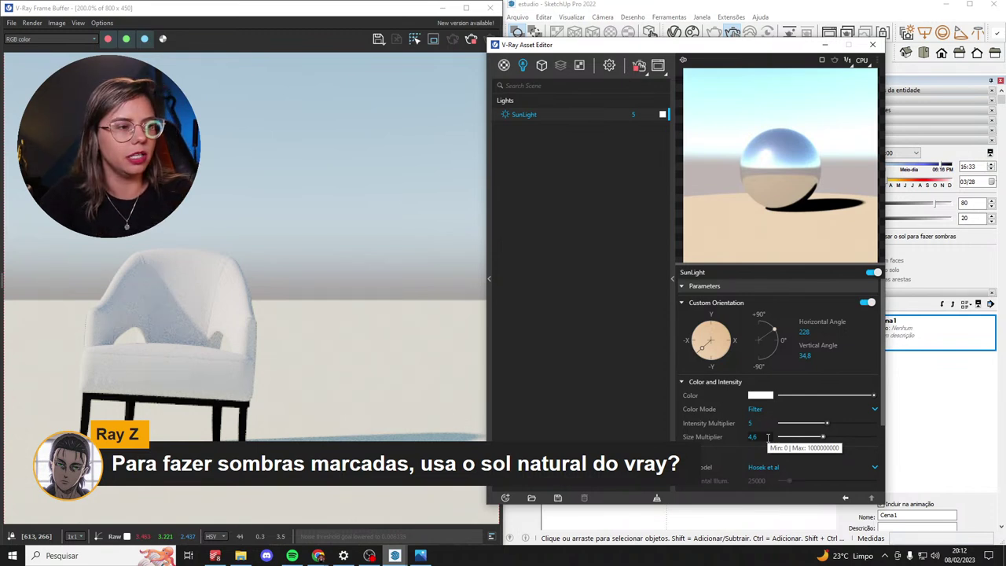
{"action": "left_click", "coordinate": [768, 438]}
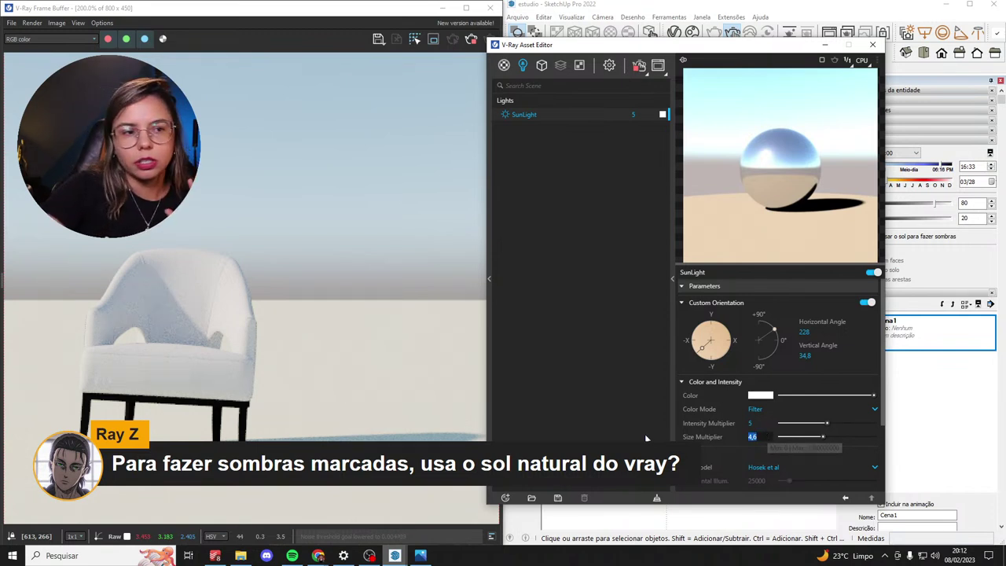
{"action": "type", "text": "10"}
{"action": "key", "text": "Return"}
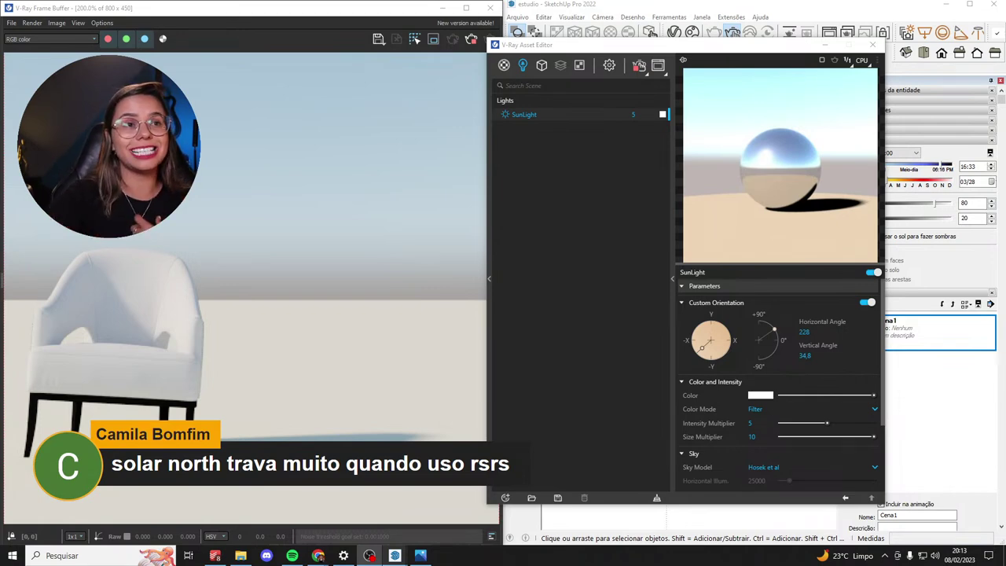
{"action": "left_click_drag", "start_coordinate": [682, 47], "coordinate": [456, 77]}
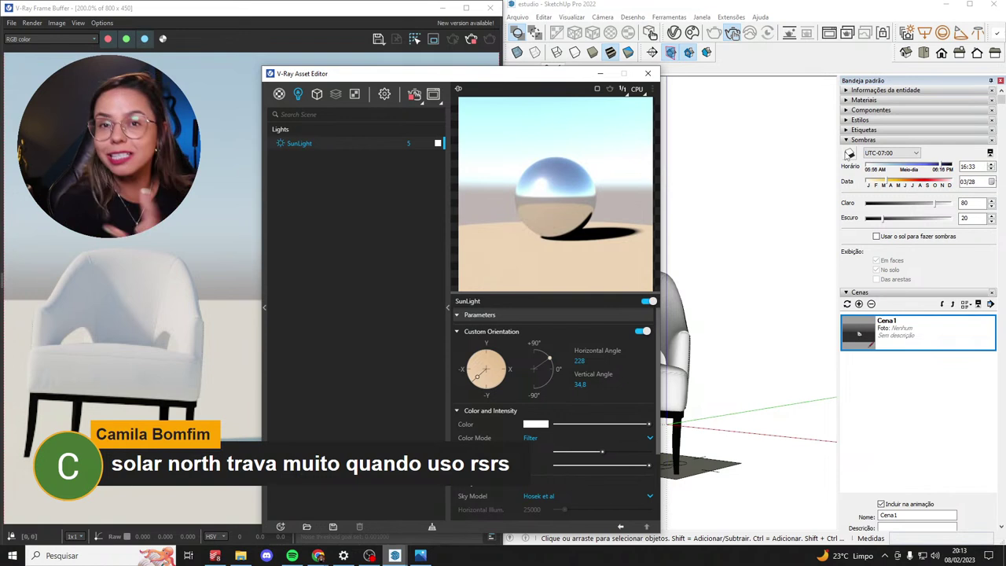
Collapse the Shadows and Cenas sections in the Default Tray and bring the Asset Editor forward.
{"action": "left_click", "coordinate": [840, 105]}
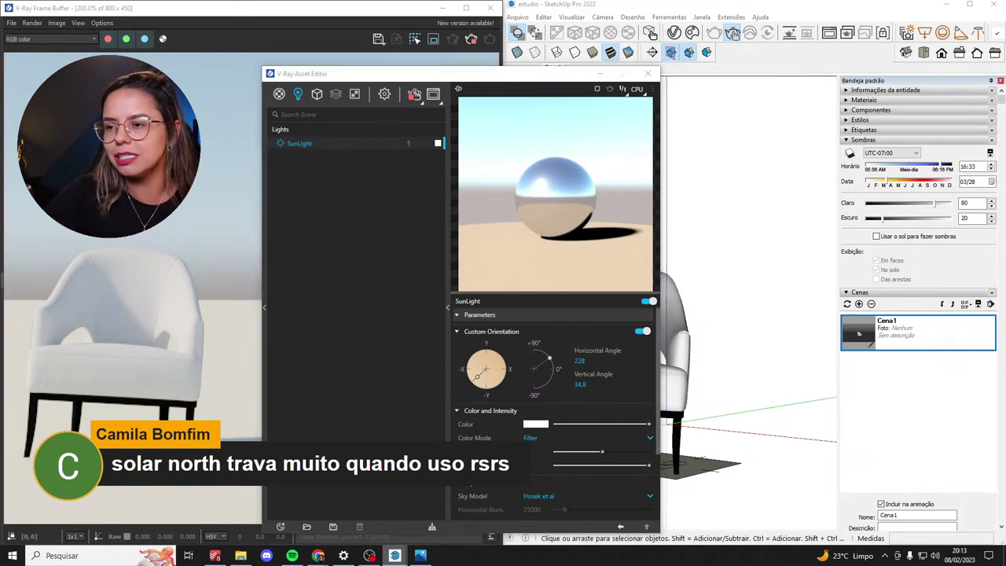
{"action": "key", "text": "alt+Tab"}
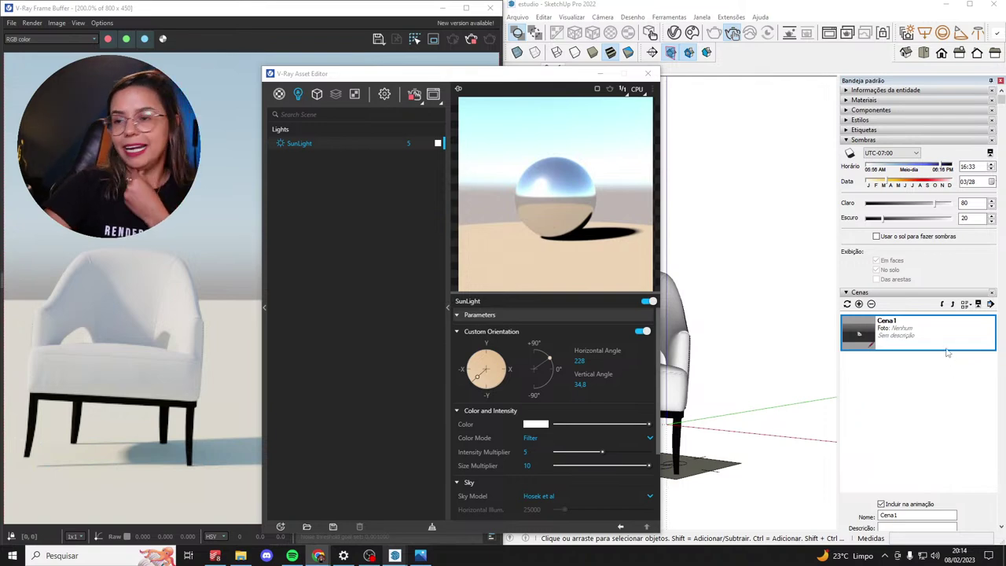
{"action": "scroll", "coordinate": [950, 354], "scroll_direction": "down", "scroll_amount": 3}
{"action": "scroll", "coordinate": [920, 323], "scroll_direction": "up", "scroll_amount": 3}
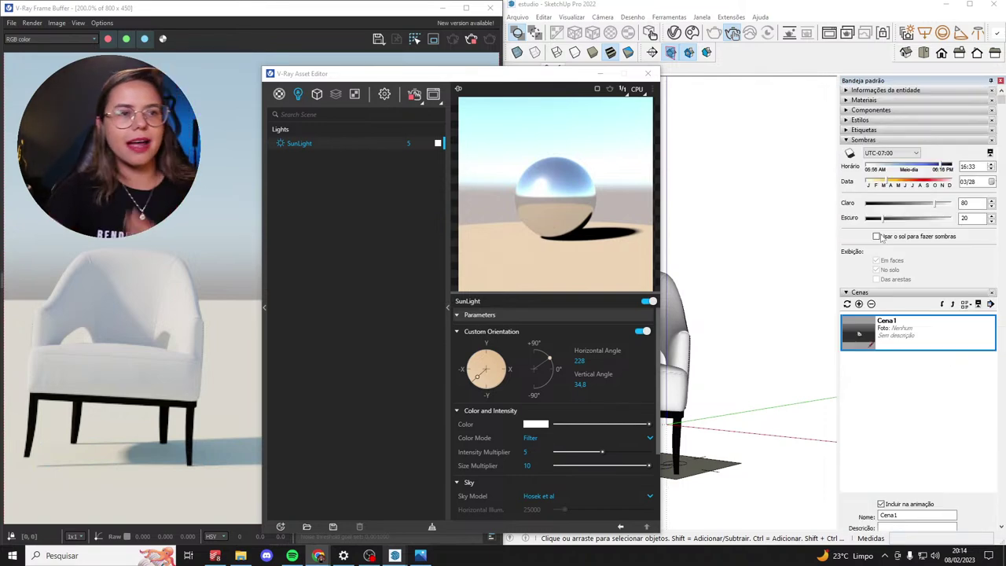
{"action": "left_click", "coordinate": [863, 140]}
{"action": "left_click", "coordinate": [860, 151]}
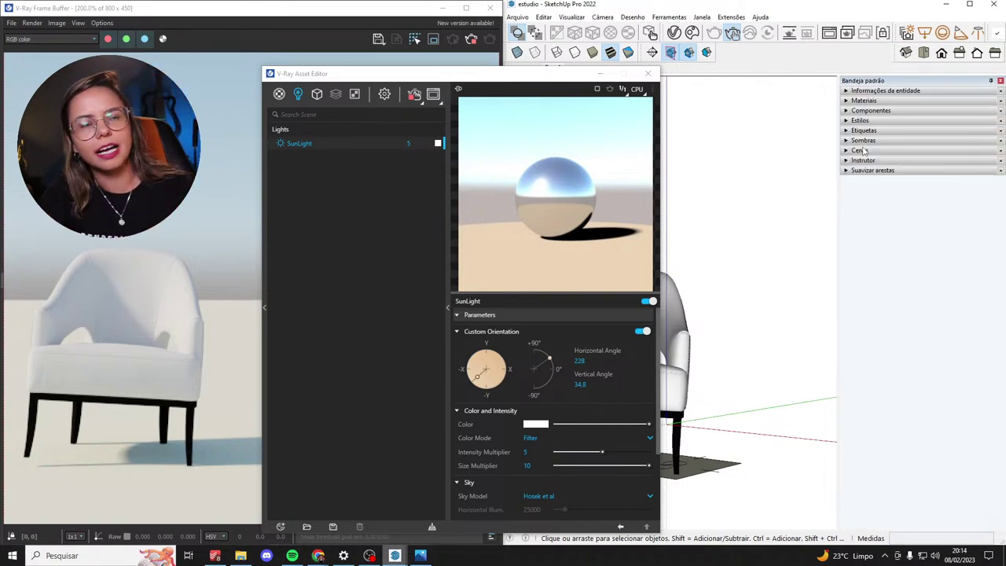
{"action": "left_click", "coordinate": [516, 76]}
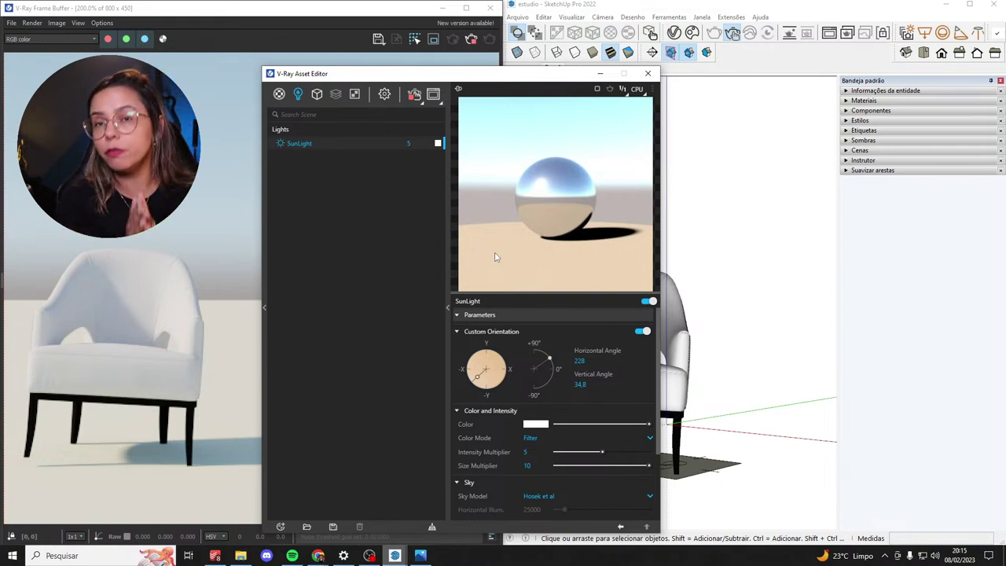
Minimize the Asset Editor and float the V-Ray Lights toolbar beside the model.
{"action": "left_click", "coordinate": [595, 76]}
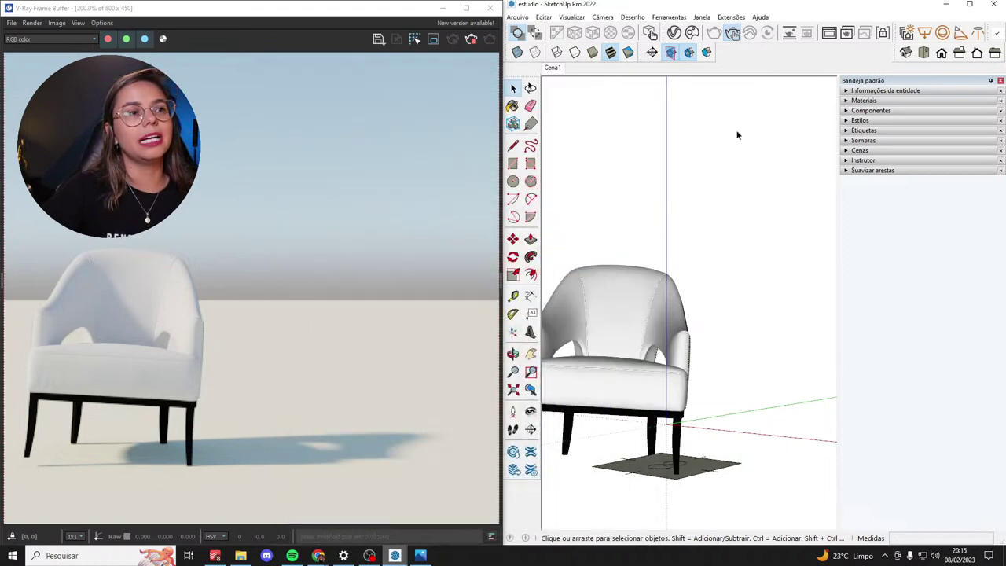
{"action": "left_click_drag", "start_coordinate": [891, 32], "coordinate": [607, 165]}
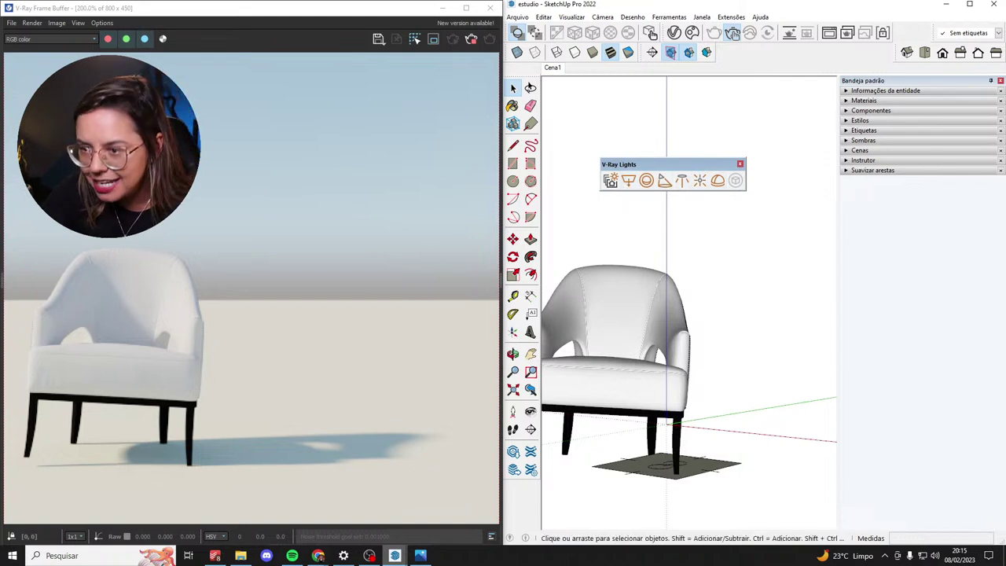
{"action": "key", "text": "alt+Tab"}
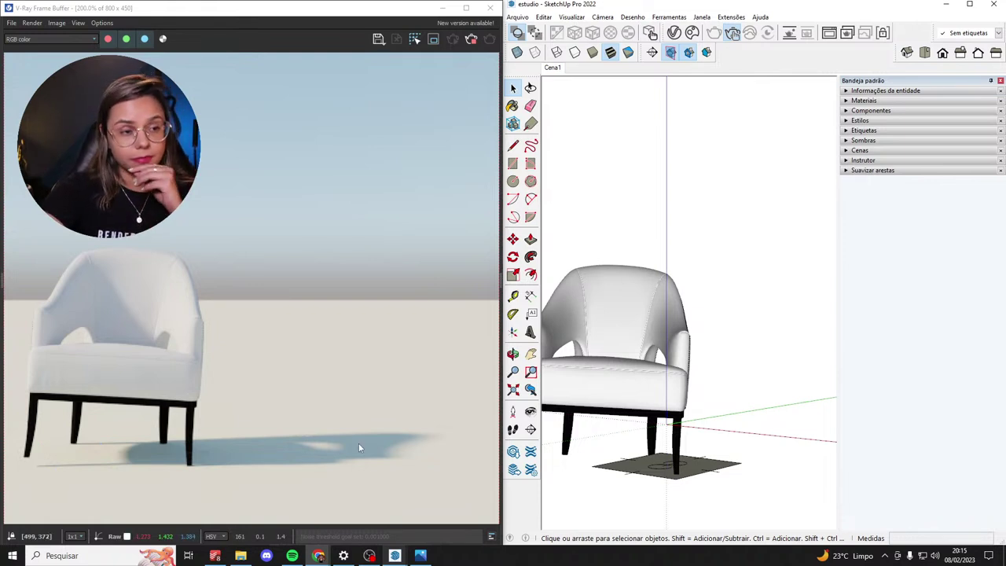
{"action": "left_click", "coordinate": [646, 258]}
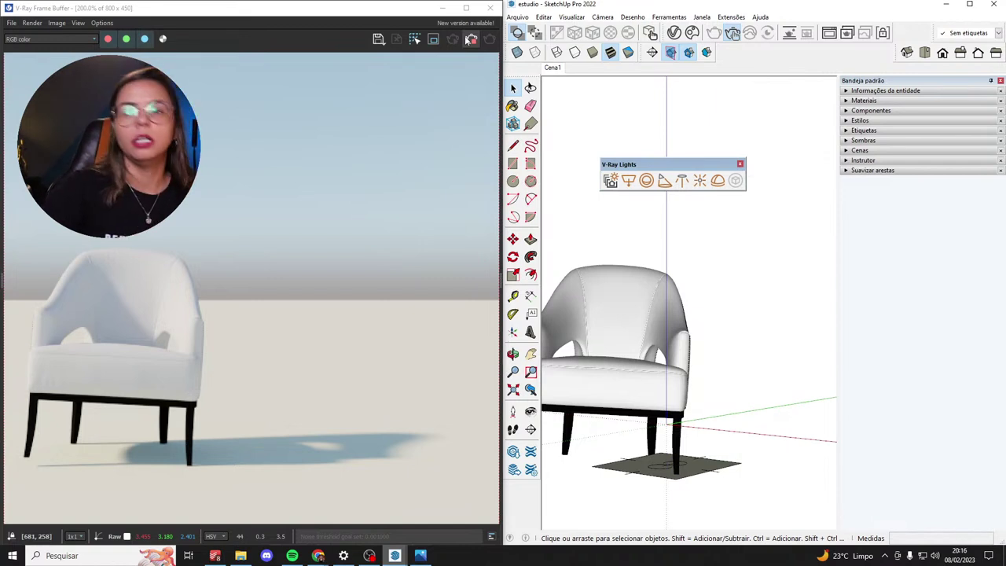
{"action": "left_click", "coordinate": [720, 185]}
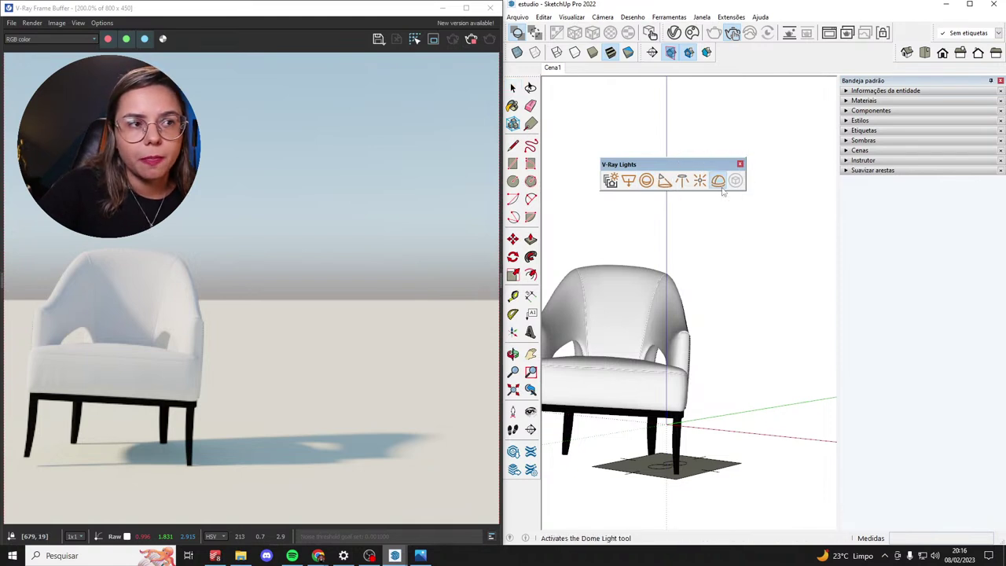
Place a dome light next to the chair and move it to a new spot.
{"action": "left_click", "coordinate": [644, 475]}
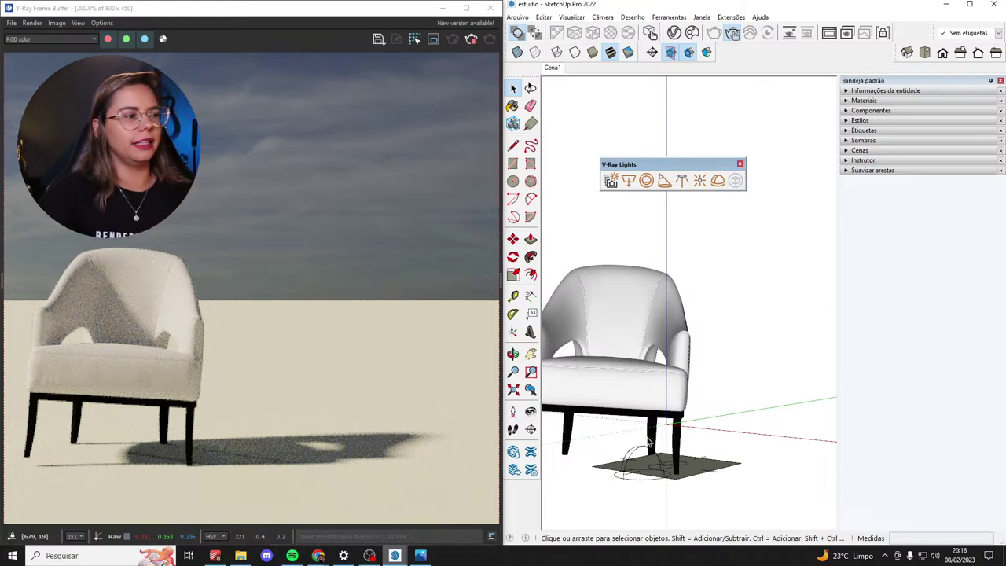
{"action": "left_click", "coordinate": [655, 454]}
{"action": "key", "text": "m"}
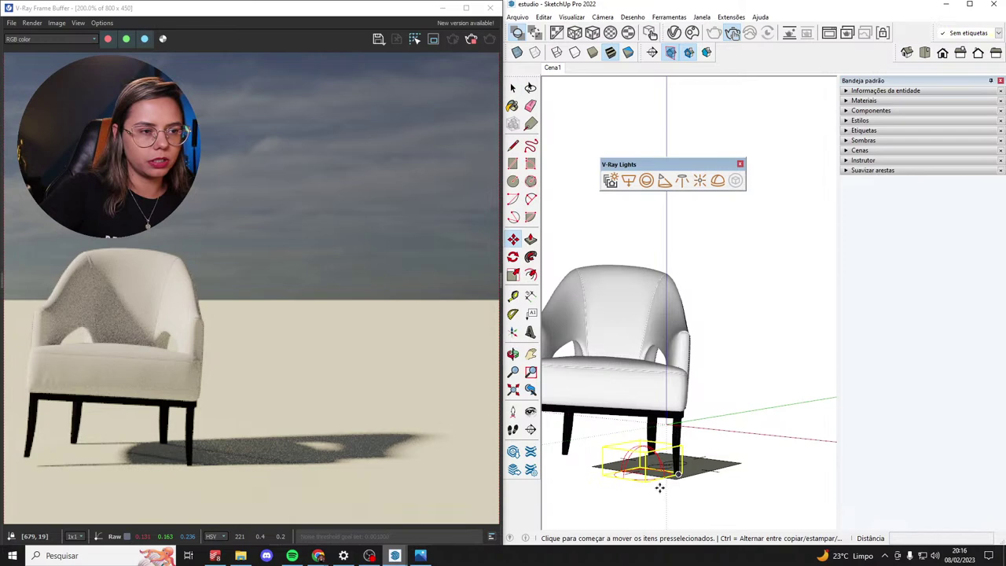
{"action": "left_click", "coordinate": [743, 523]}
Scale the dome light up threefold.
{"action": "key", "text": "s"}
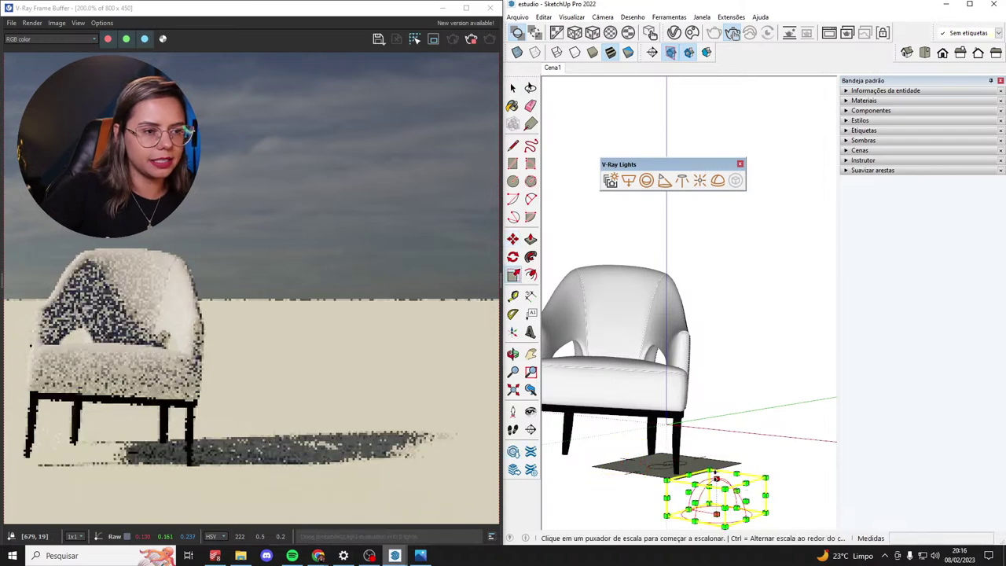
{"action": "left_click", "coordinate": [708, 470]}
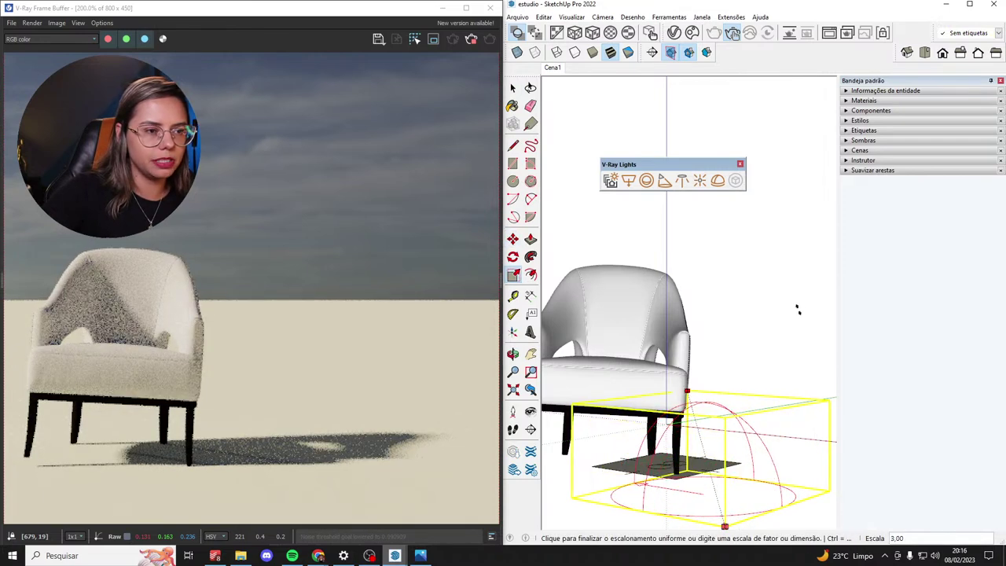
{"action": "left_click", "coordinate": [790, 352]}
{"action": "key", "text": "space"}
{"action": "left_click", "coordinate": [763, 349]}
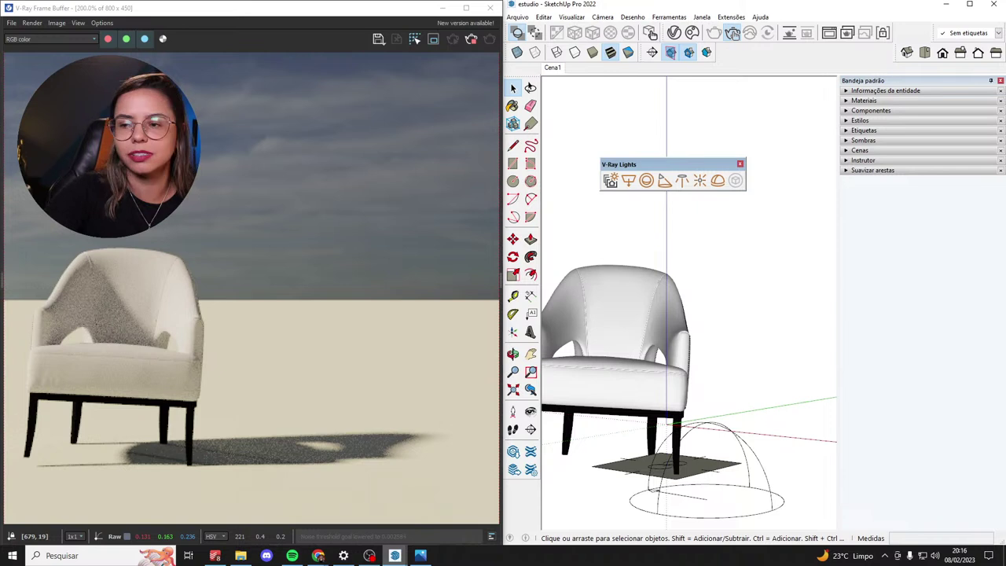
{"action": "left_click", "coordinate": [318, 556]}
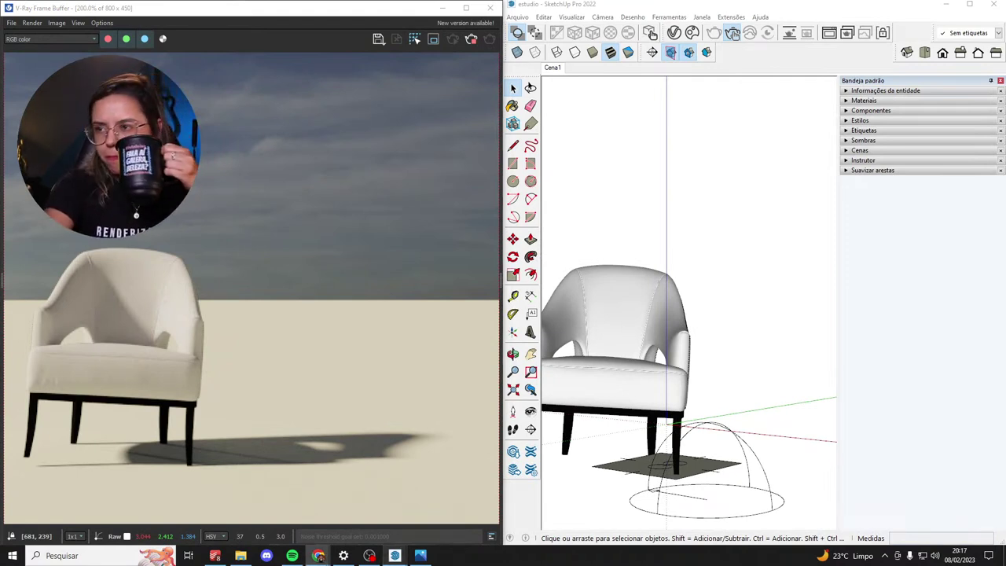
{"action": "key", "text": "alt+Tab"}
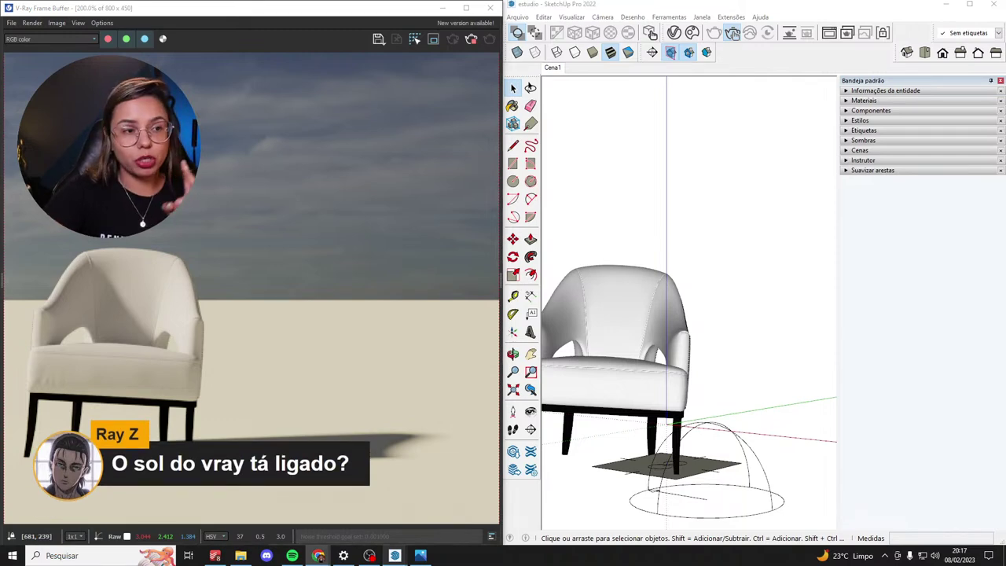
{"action": "left_click", "coordinate": [675, 34]}
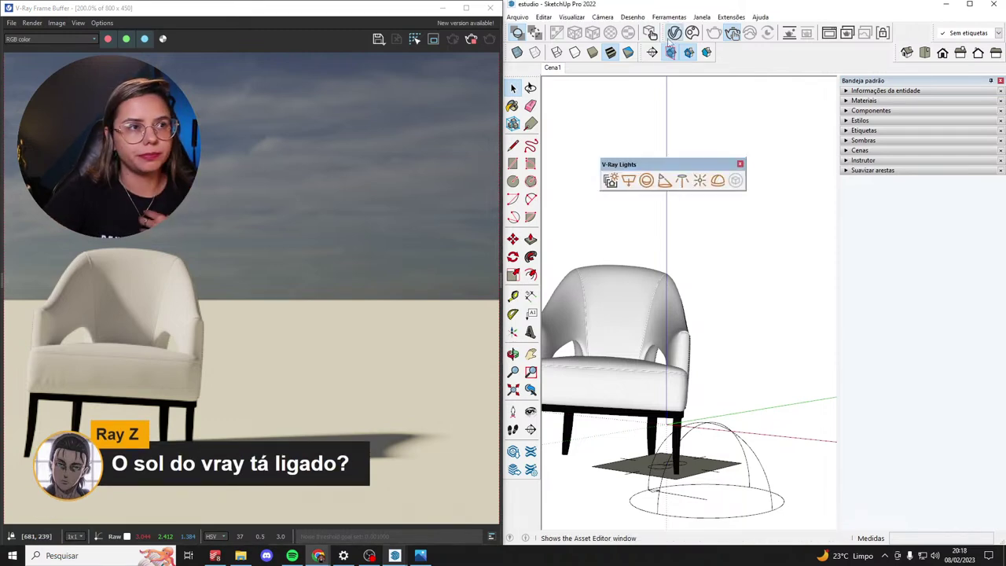
Briefly open and close the V-Ray Asset Editor.
{"action": "left_click", "coordinate": [732, 33]}
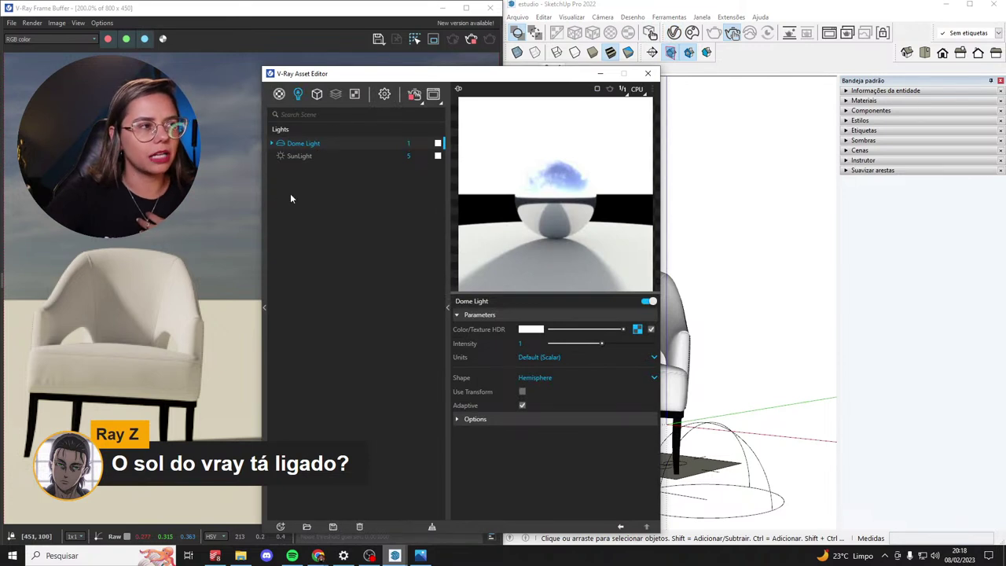
{"action": "left_click", "coordinate": [600, 74]}
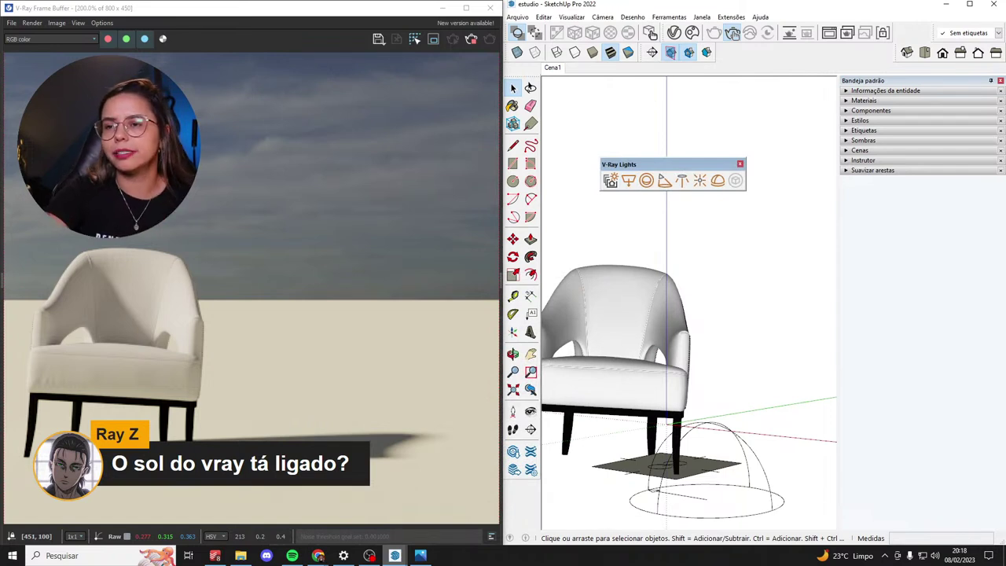
{"action": "key", "text": "alt+Tab"}
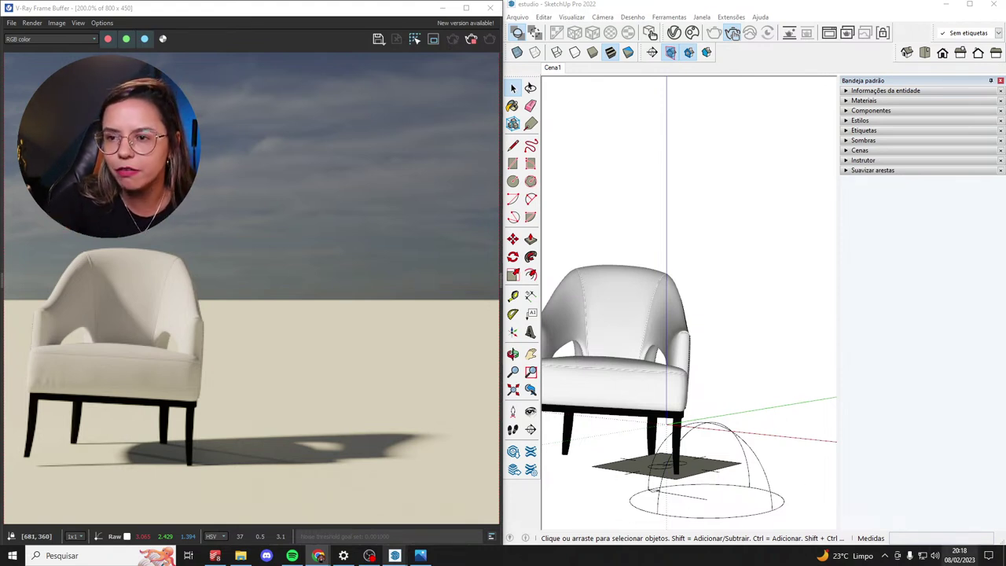
Select the dome light, show its Asset Editor settings, and drag the editor right to reveal the render.
{"action": "left_click", "coordinate": [634, 499]}
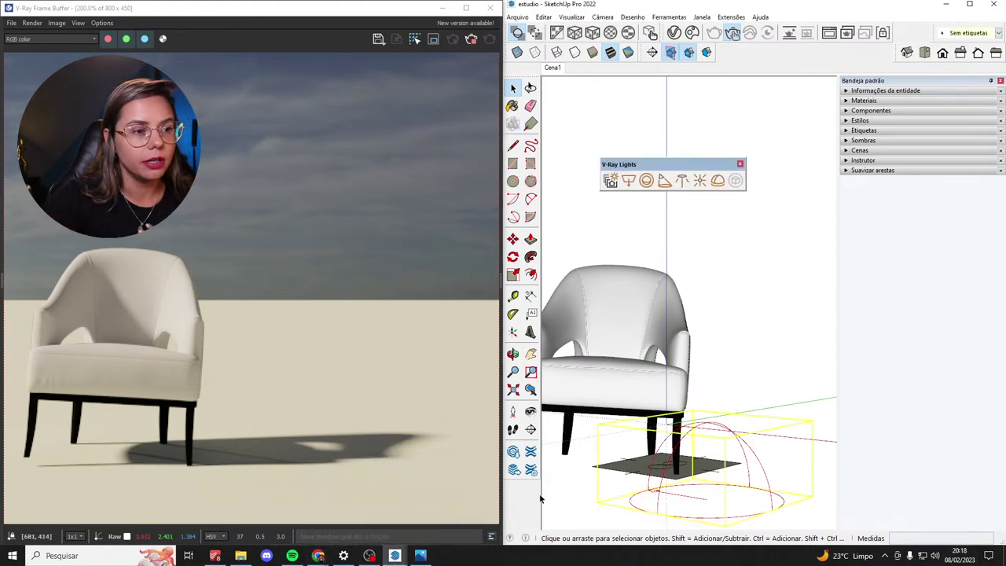
{"action": "scroll", "coordinate": [247, 439], "scroll_direction": "up", "scroll_amount": 2}
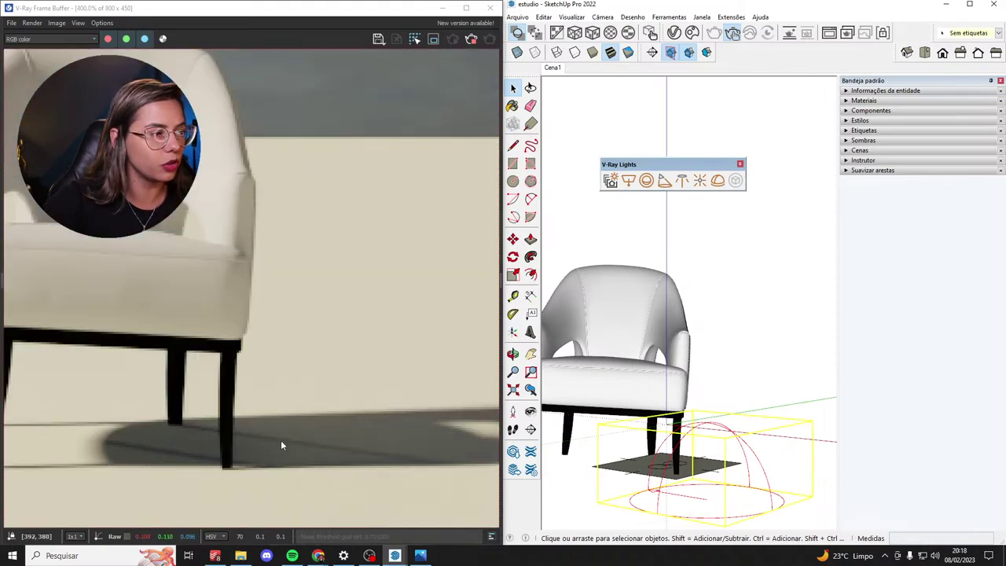
{"action": "scroll", "coordinate": [115, 464], "scroll_direction": "down", "scroll_amount": 1}
{"action": "scroll", "coordinate": [114, 464], "scroll_direction": "down", "scroll_amount": 1}
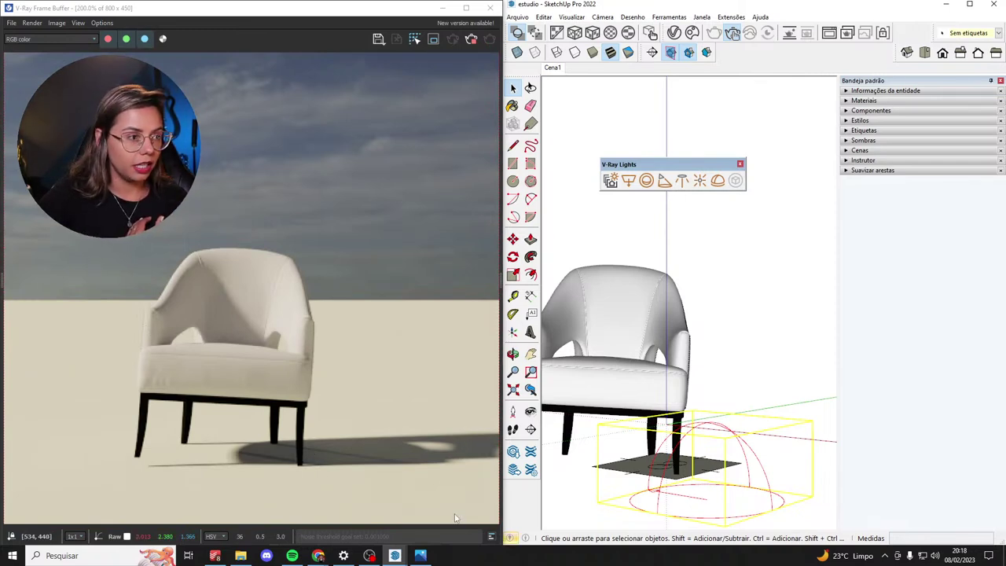
{"action": "left_click", "coordinate": [674, 33]}
{"action": "left_click_drag", "start_coordinate": [468, 74], "coordinate": [762, 76]}
{"action": "left_click", "coordinate": [575, 147]}
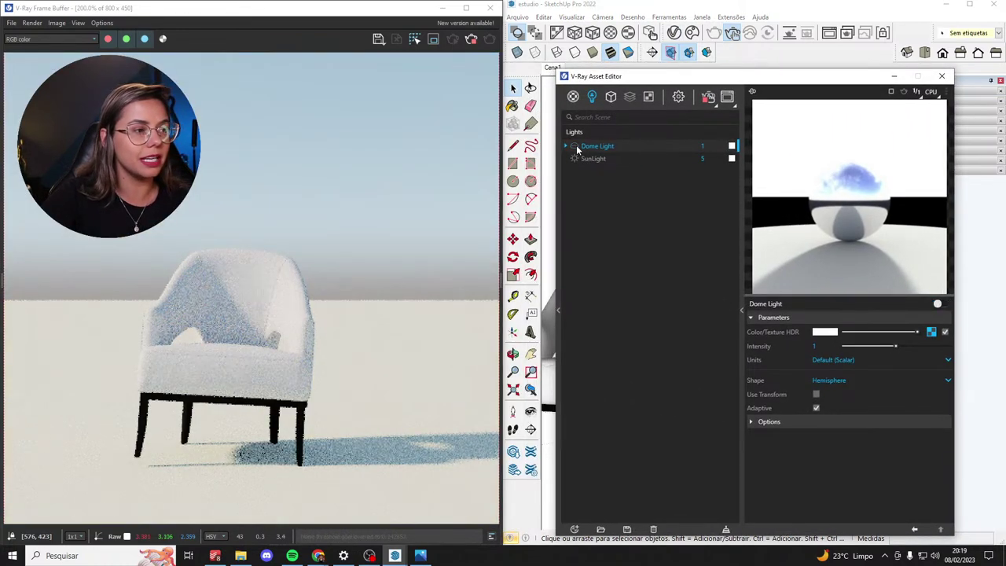
{"action": "left_click", "coordinate": [575, 147]}
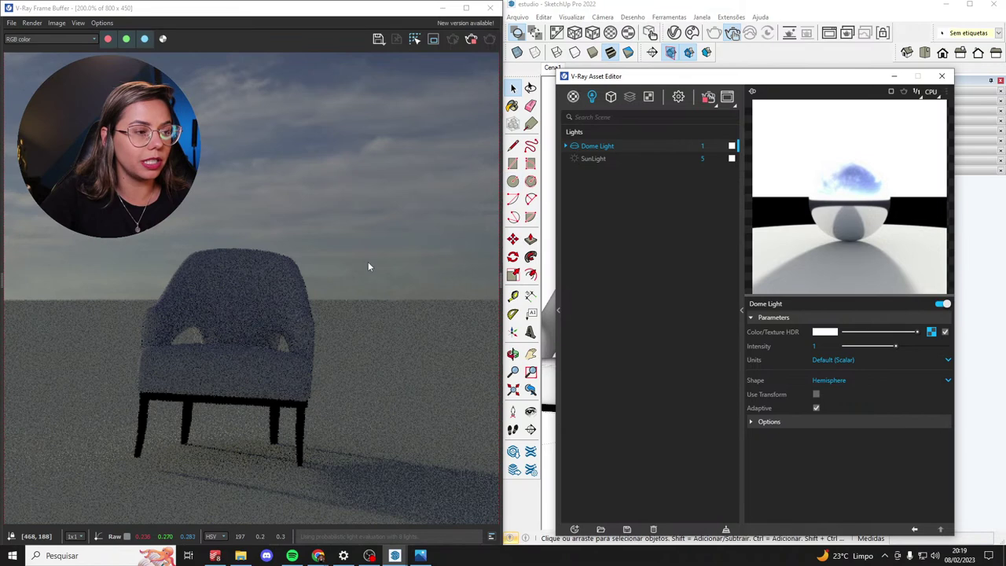
{"action": "scroll", "coordinate": [368, 266], "scroll_direction": "down", "scroll_amount": 1}
{"action": "scroll", "coordinate": [382, 404], "scroll_direction": "up", "scroll_amount": 1}
{"action": "scroll", "coordinate": [380, 399], "scroll_direction": "down", "scroll_amount": 1}
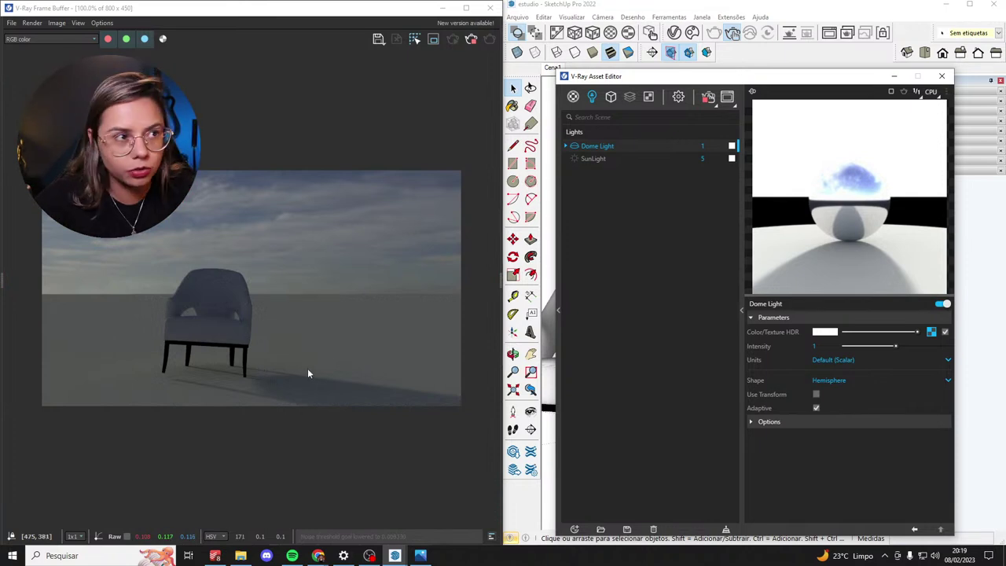
{"action": "left_click", "coordinate": [574, 160]}
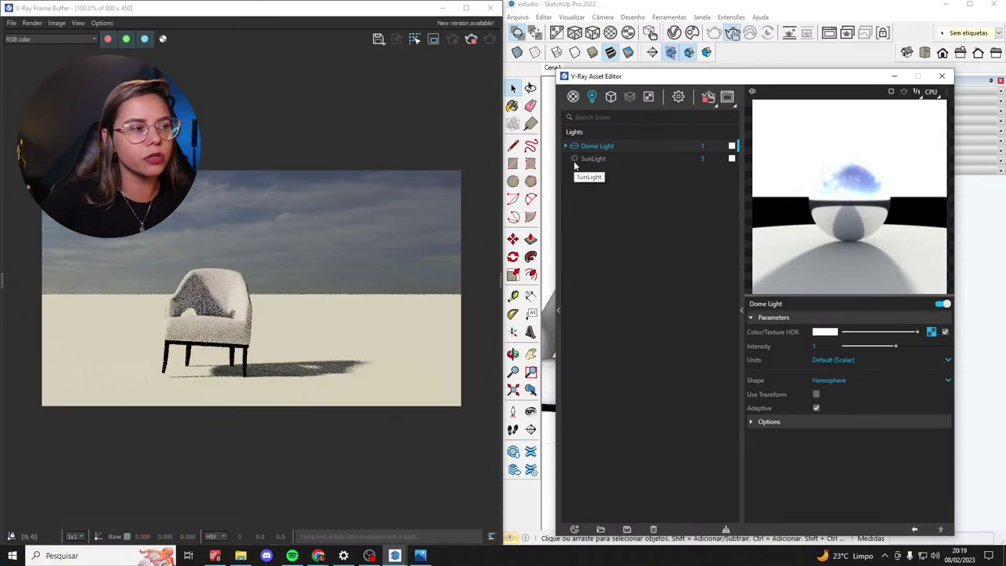
{"action": "scroll", "coordinate": [309, 303], "scroll_direction": "up", "scroll_amount": 2}
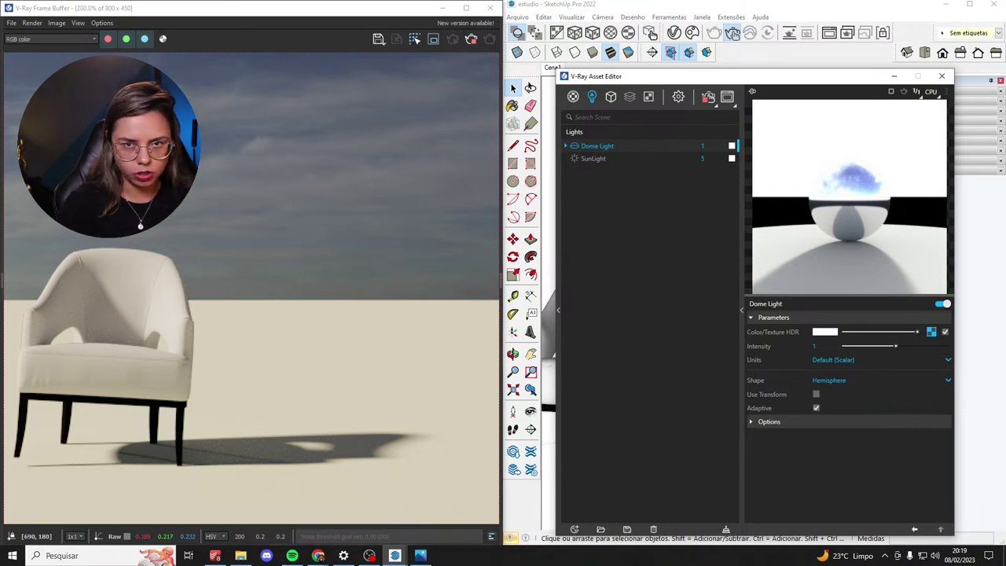
Select the SunLight in the Lights list and toggle it off.
{"action": "left_click", "coordinate": [598, 159]}
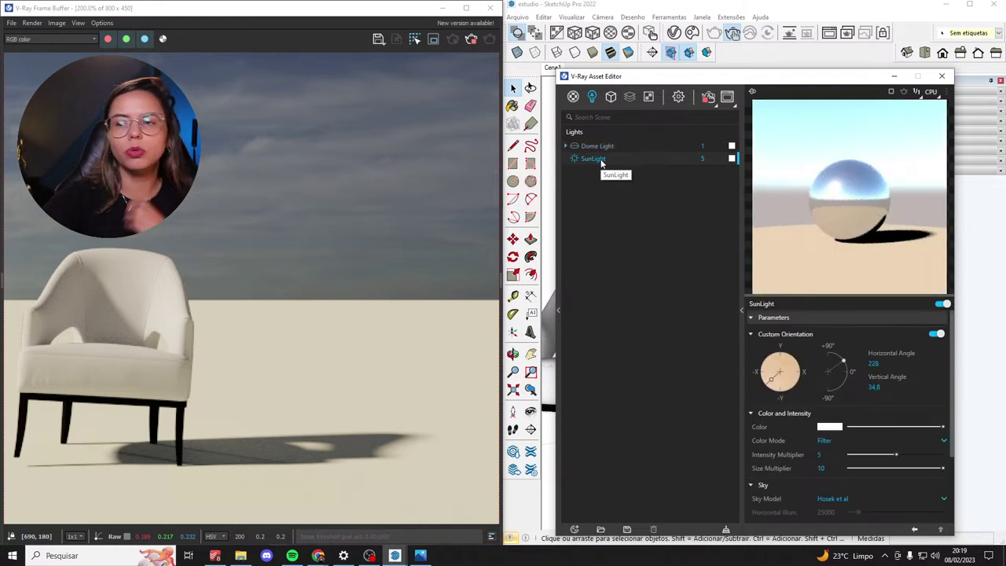
{"action": "left_click", "coordinate": [577, 160]}
{"action": "left_click", "coordinate": [944, 307]}
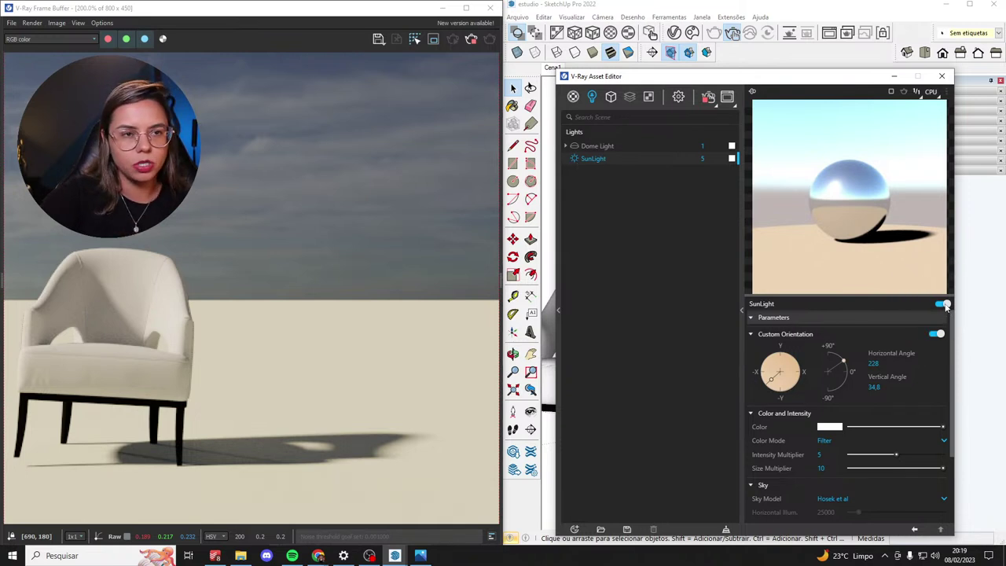
{"action": "left_click", "coordinate": [945, 305]}
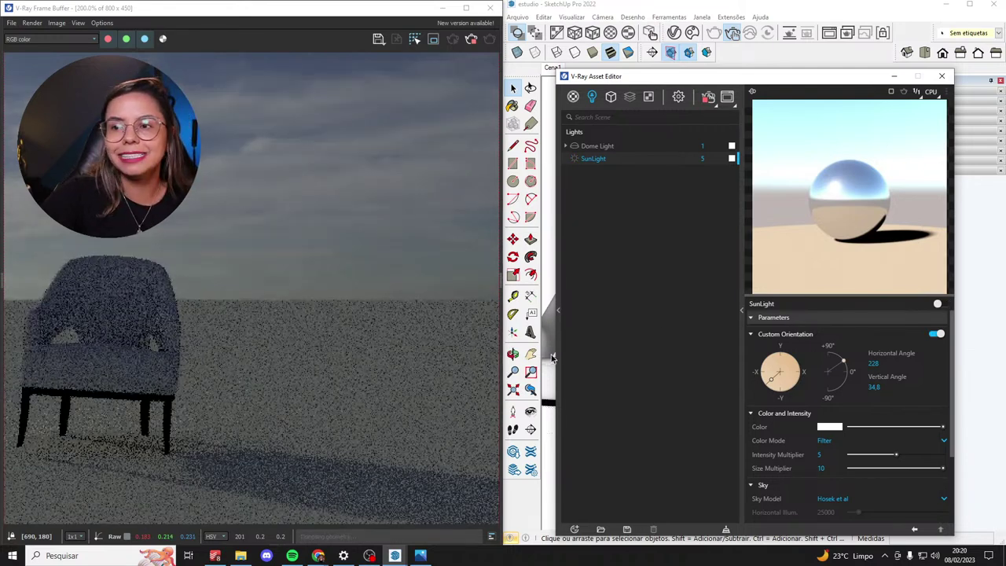
{"action": "key", "text": "alt+Tab"}
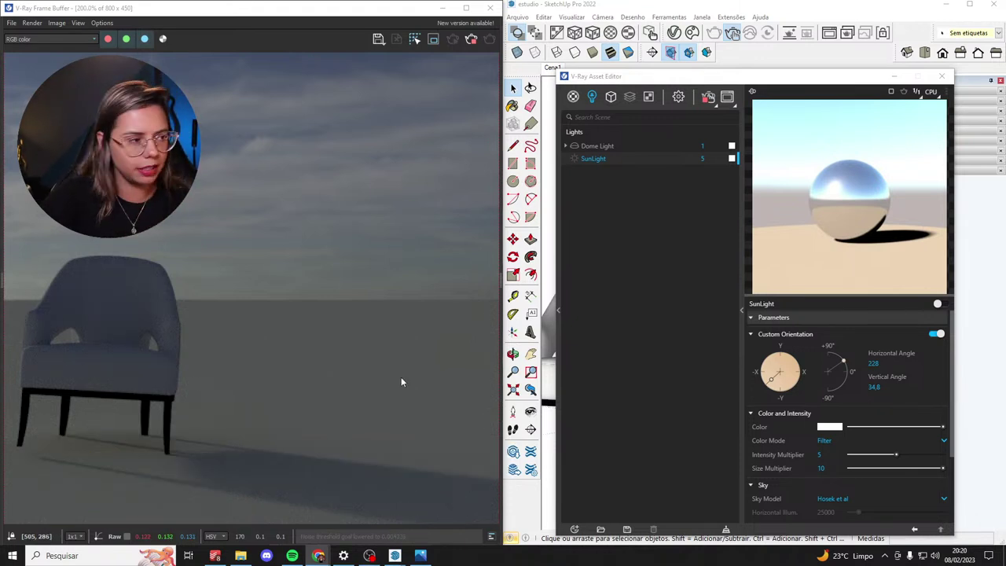
Switch the Dome Light off and the SunLight on.
{"action": "scroll", "coordinate": [270, 386], "scroll_direction": "down", "scroll_amount": 2}
{"action": "scroll", "coordinate": [221, 344], "scroll_direction": "up", "scroll_amount": 2}
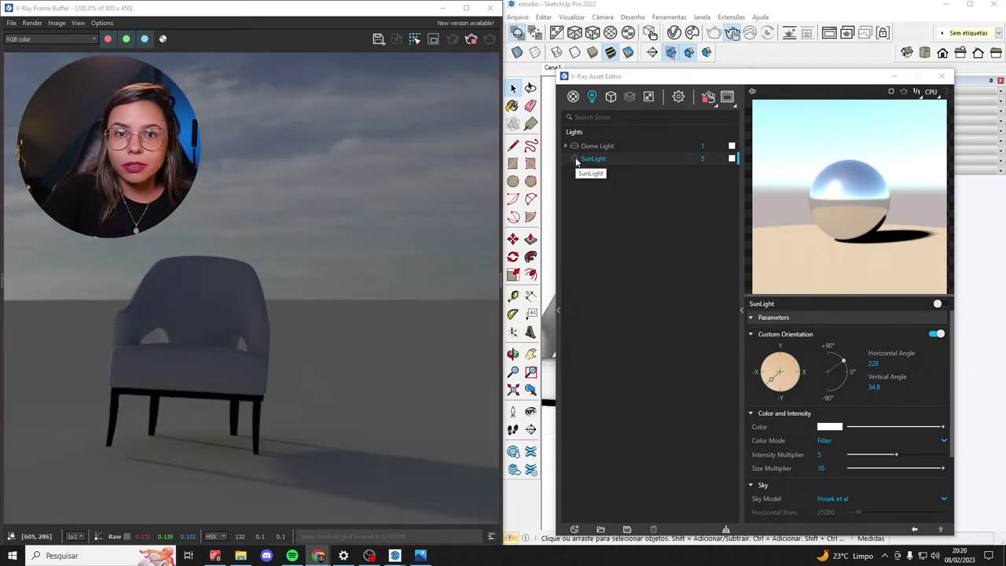
{"action": "left_click", "coordinate": [573, 145]}
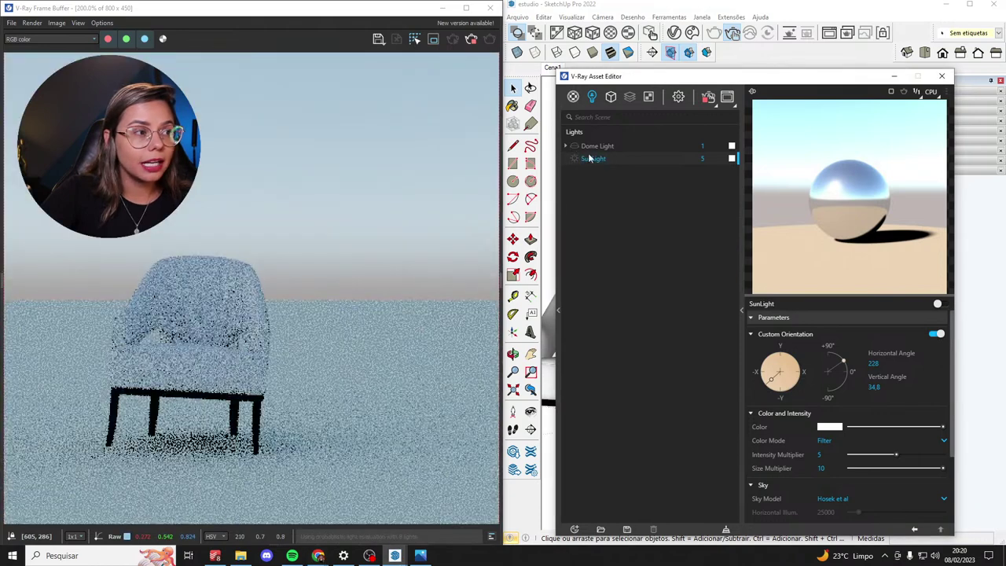
{"action": "left_click", "coordinate": [577, 159]}
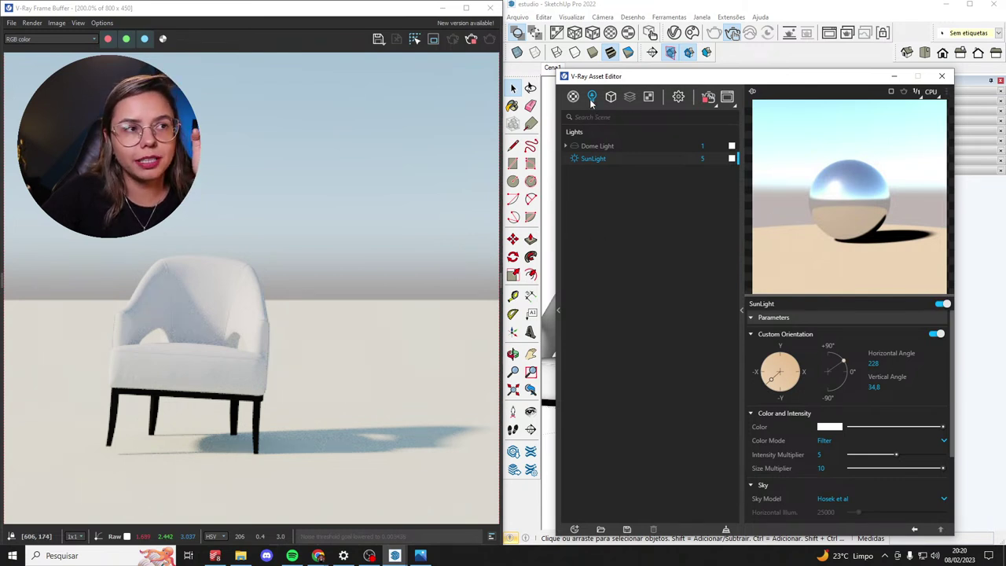
{"action": "right_click", "coordinate": [600, 147]}
Permanently delete the Dome Light, then switch the SunLight off.
{"action": "left_click", "coordinate": [649, 206]}
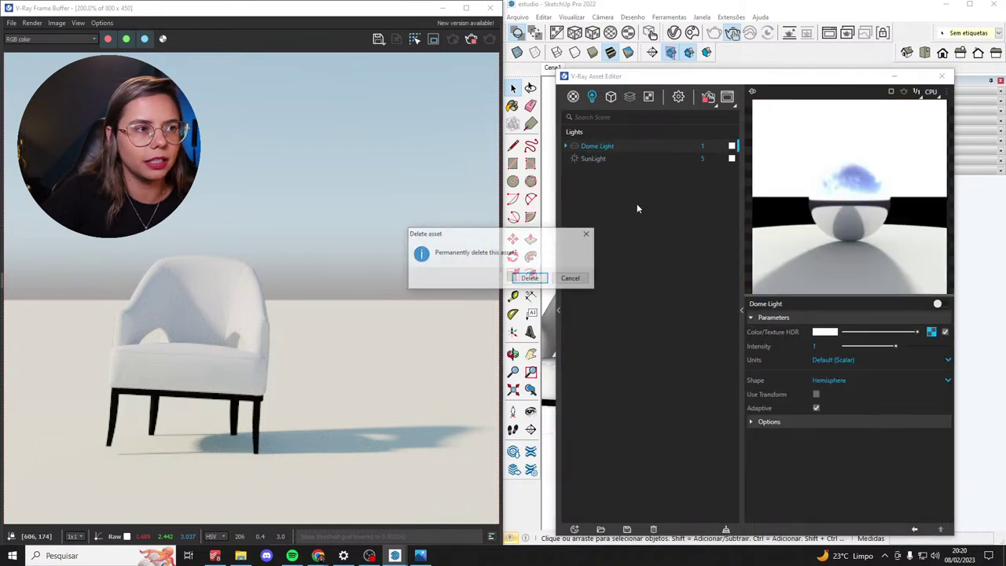
{"action": "left_click", "coordinate": [527, 279]}
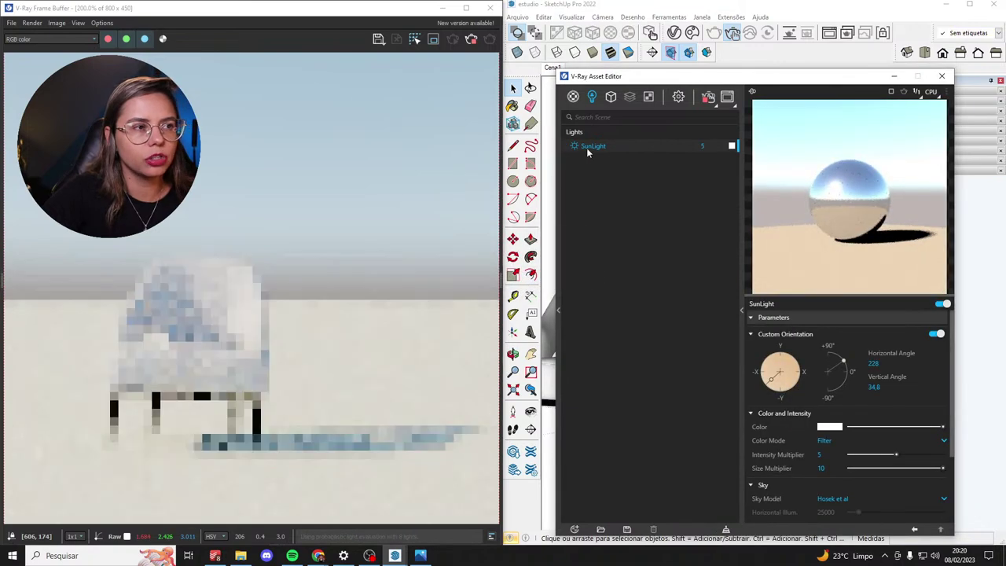
{"action": "left_click", "coordinate": [575, 147]}
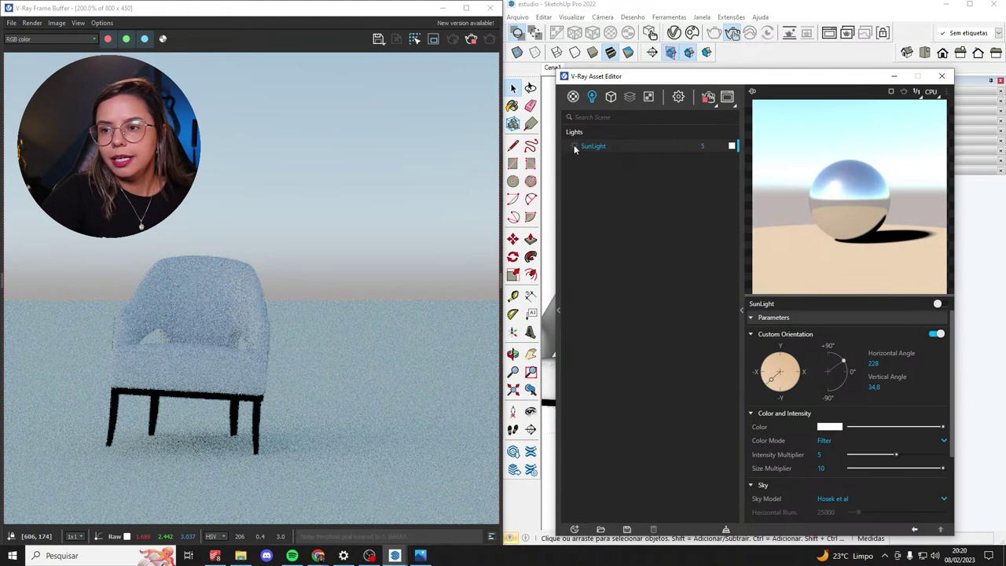
{"action": "scroll", "coordinate": [215, 423], "scroll_direction": "down", "scroll_amount": 3}
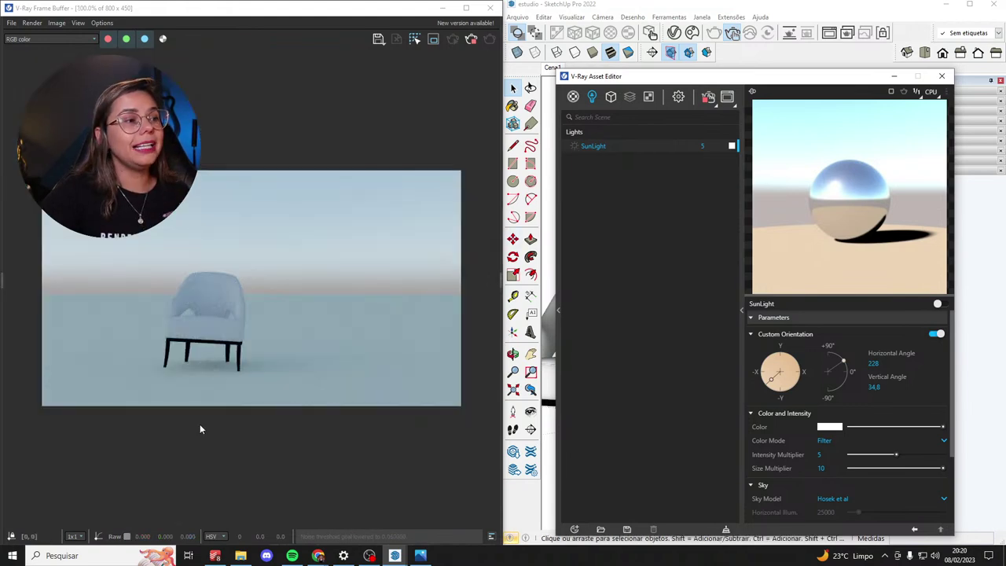
{"action": "scroll", "coordinate": [200, 424], "scroll_direction": "up", "scroll_amount": 3}
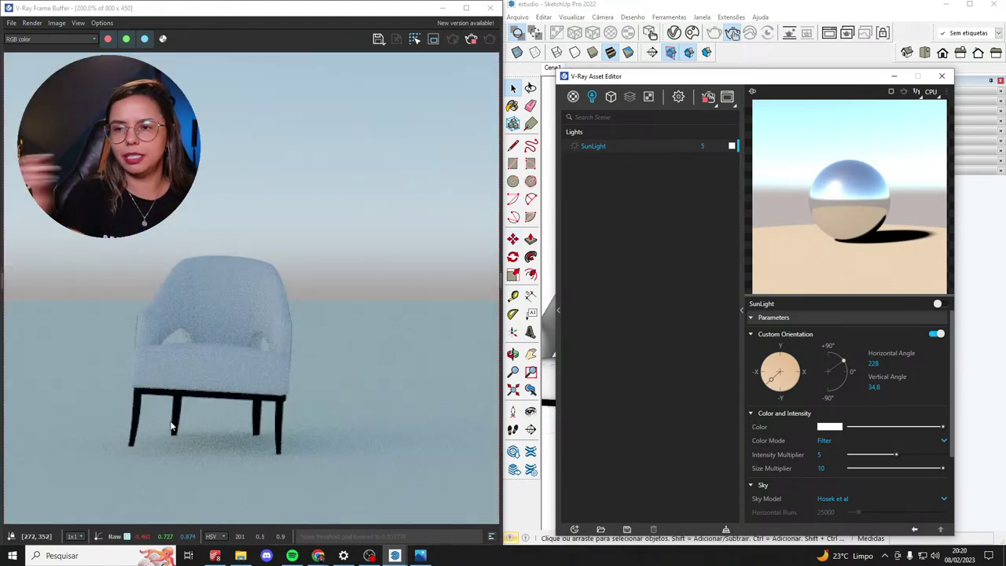
{"action": "key", "text": "alt+Tab"}
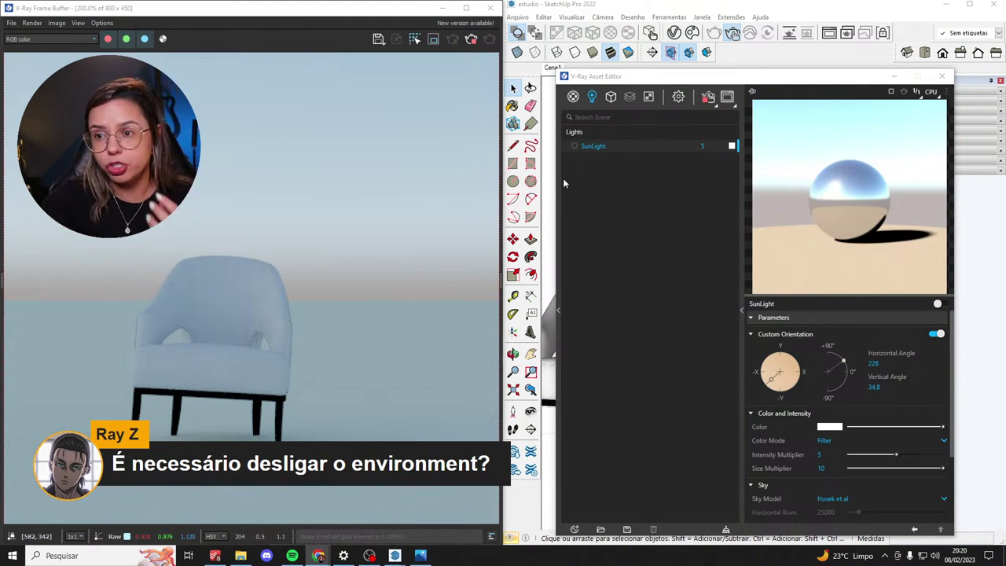
{"action": "scroll", "coordinate": [213, 437], "scroll_direction": "up", "scroll_amount": 2}
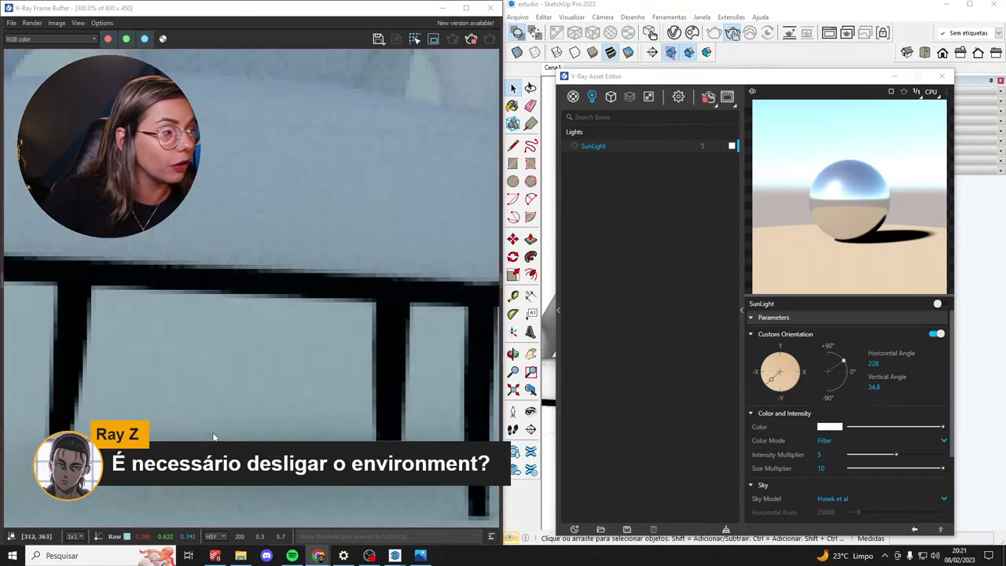
{"action": "scroll", "coordinate": [213, 437], "scroll_direction": "down", "scroll_amount": 1}
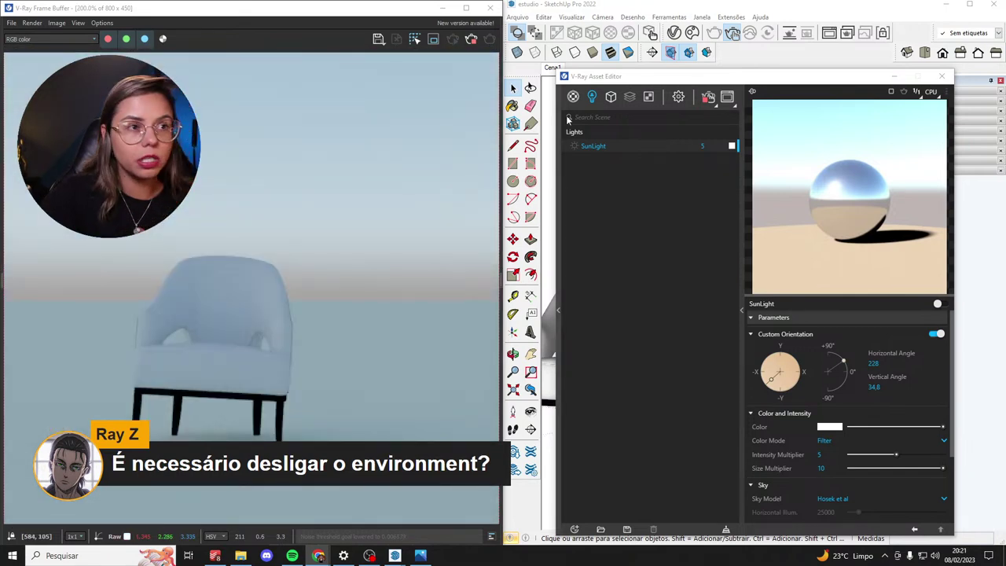
In render settings' Environment section, inspect the Background sky texture, then uncheck Background.
{"action": "left_click", "coordinate": [679, 97]}
{"action": "left_click", "coordinate": [614, 252]}
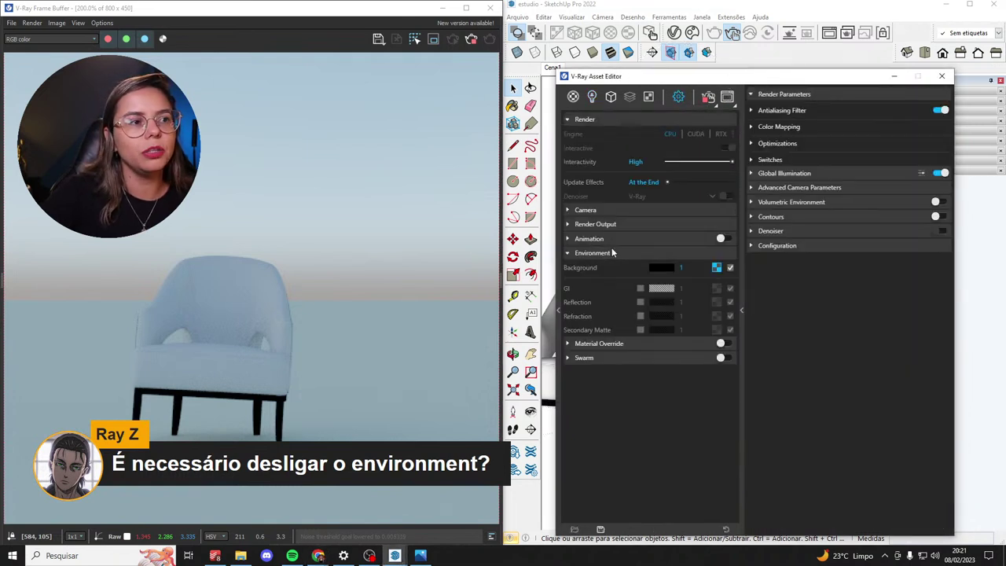
{"action": "left_click", "coordinate": [730, 269]}
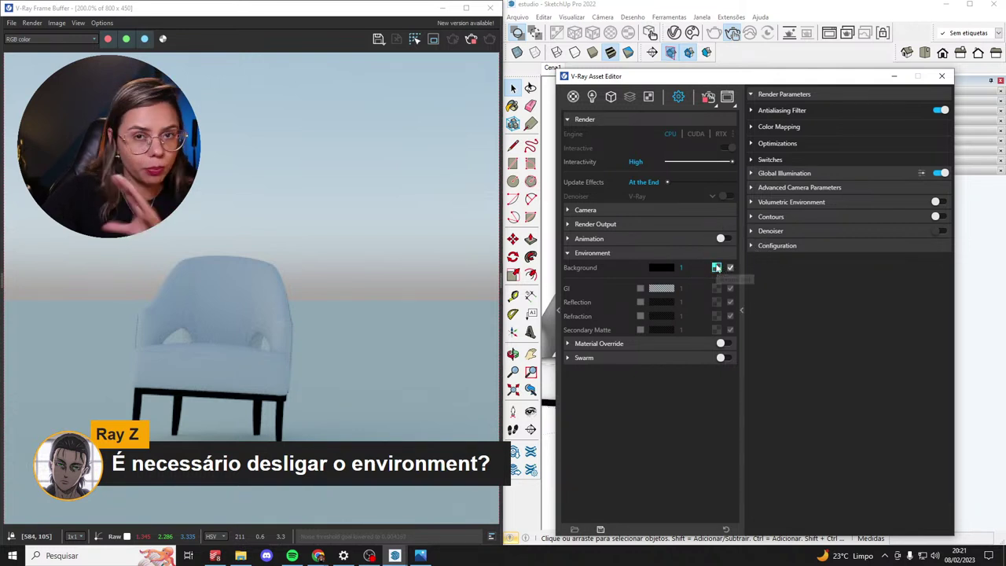
{"action": "left_click", "coordinate": [716, 268]}
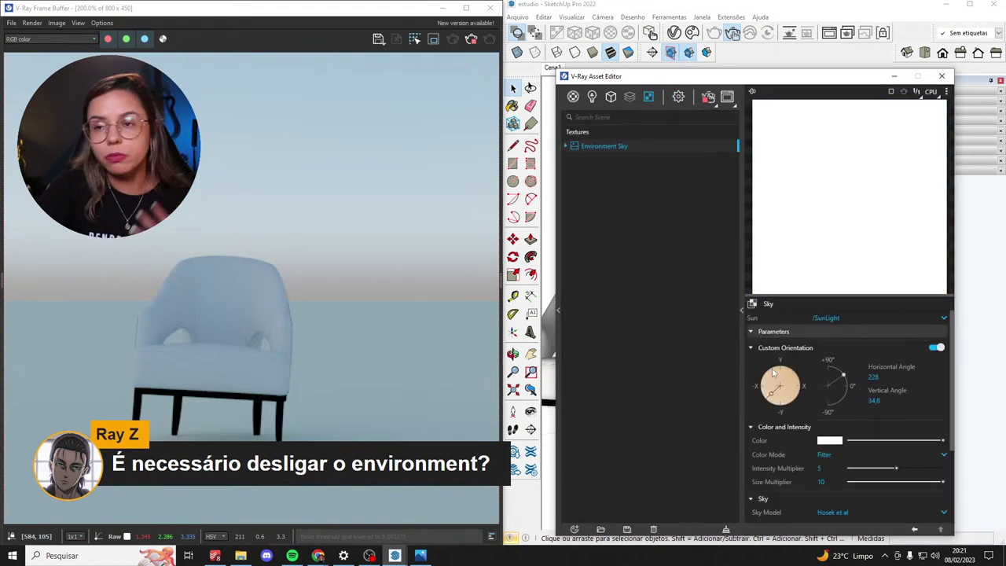
{"action": "left_click", "coordinate": [679, 97]}
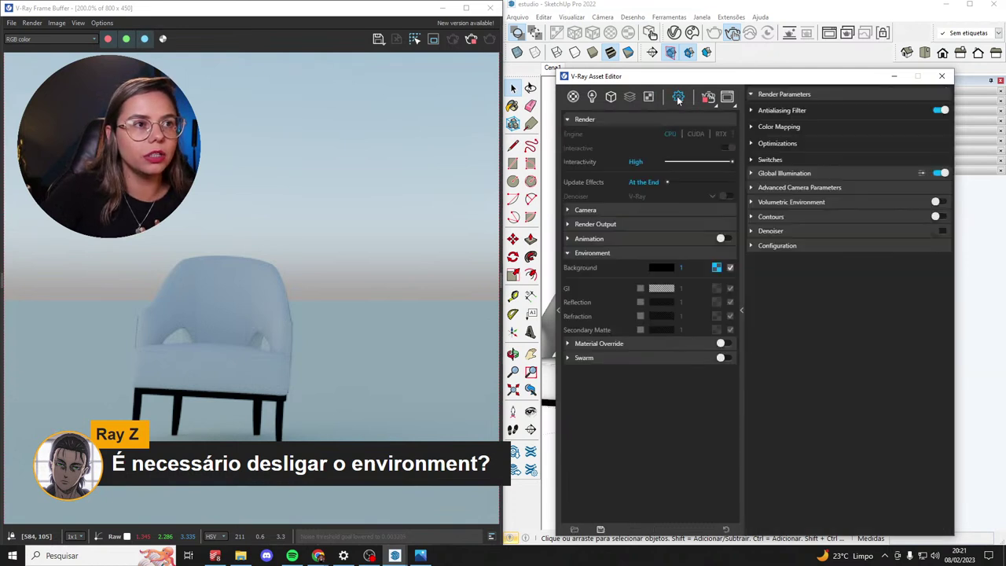
{"action": "left_click", "coordinate": [731, 269]}
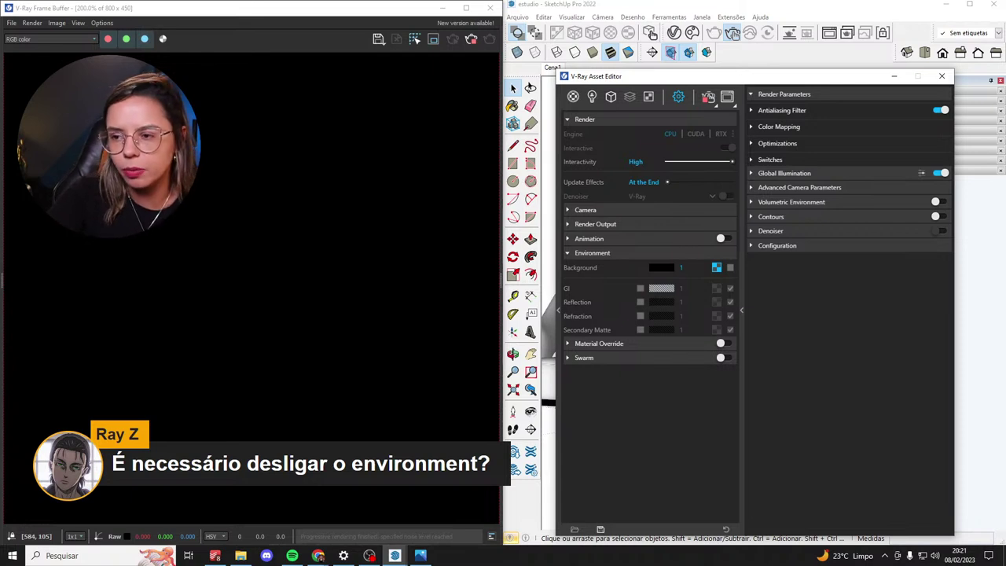
{"action": "key", "text": "alt+Tab"}
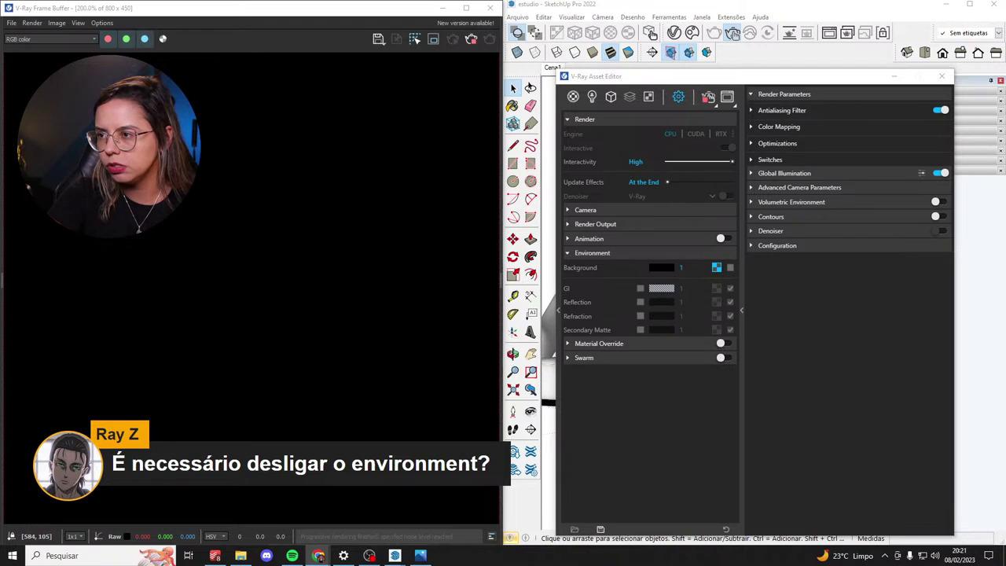
Collapse the Environment, Render and Render Parameters sections in render settings.
{"action": "key", "text": "alt+Tab"}
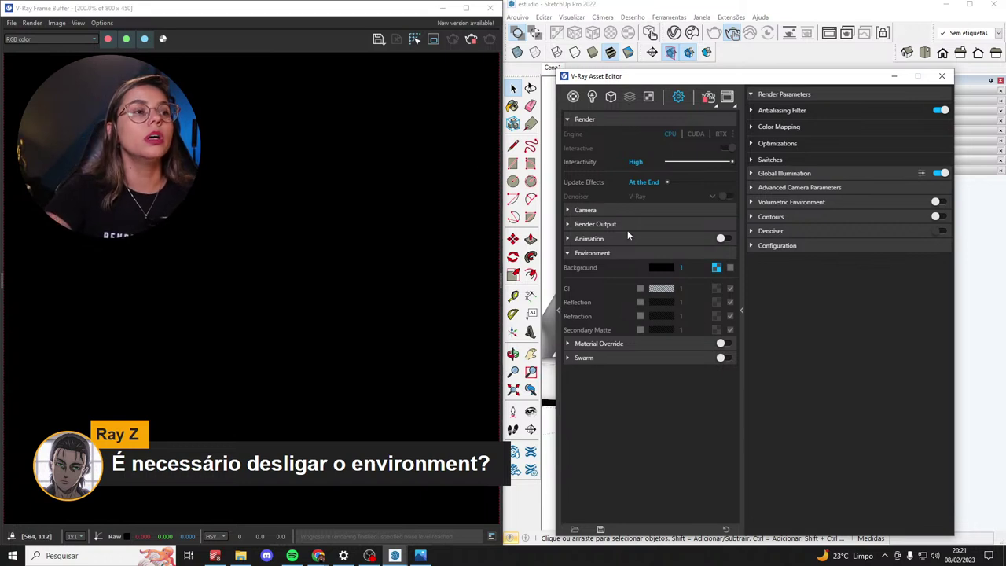
{"action": "left_click", "coordinate": [597, 253]}
{"action": "left_click", "coordinate": [637, 119]}
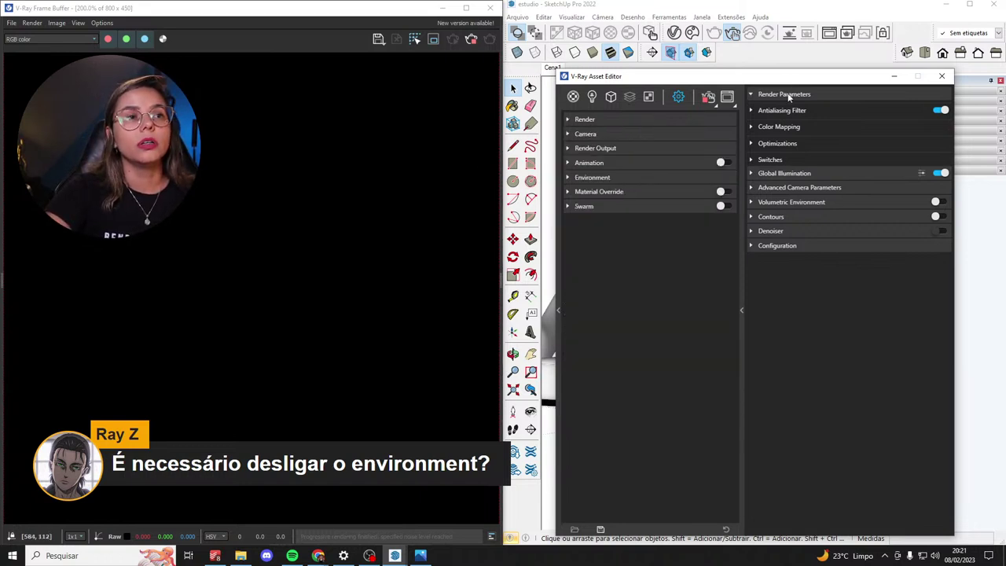
{"action": "left_click", "coordinate": [790, 95]}
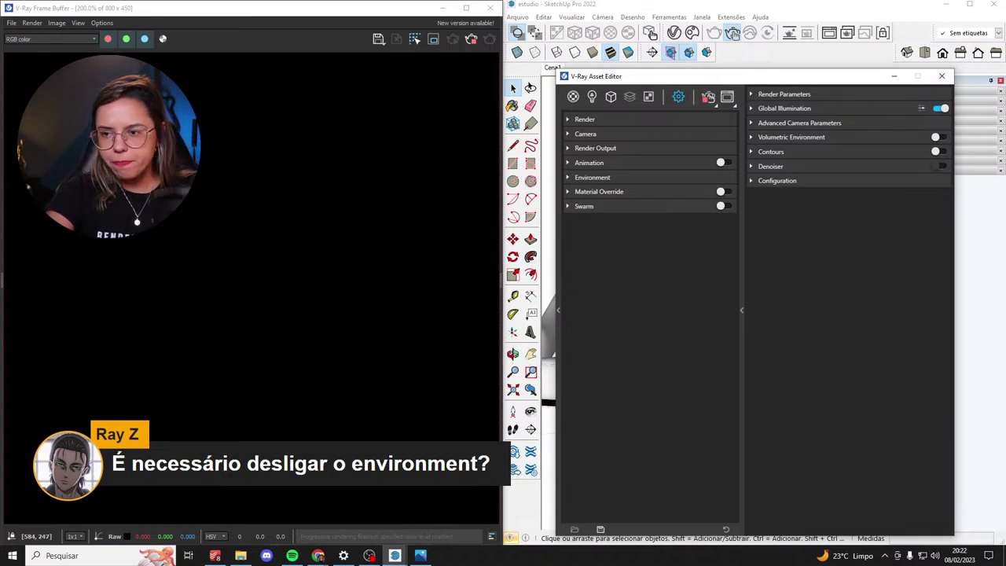
{"action": "key", "text": "alt+Tab"}
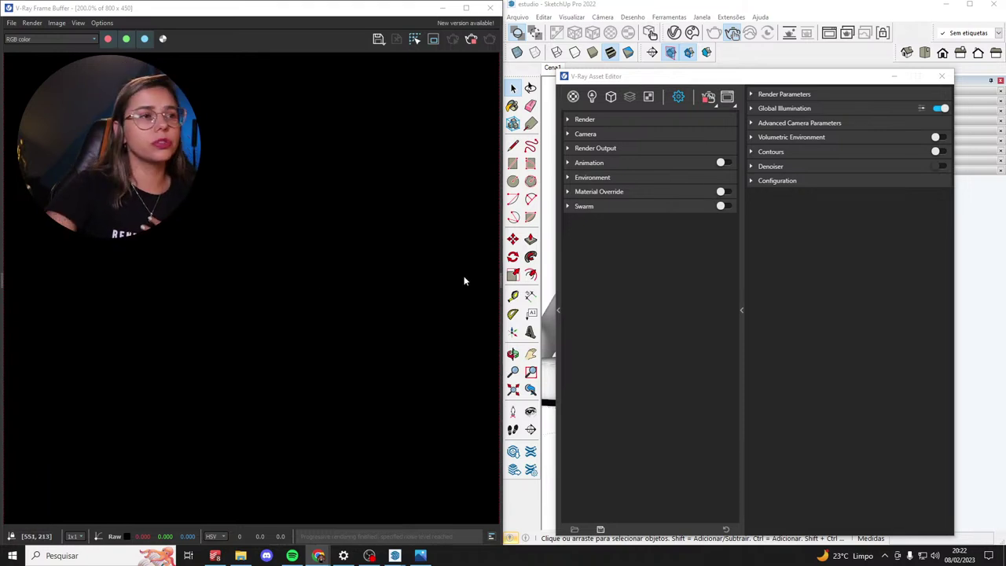
Close the Asset Editor and place a new V-Ray Dome Light at the chair's base.
{"action": "left_click", "coordinate": [894, 76]}
{"action": "left_click", "coordinate": [725, 364]}
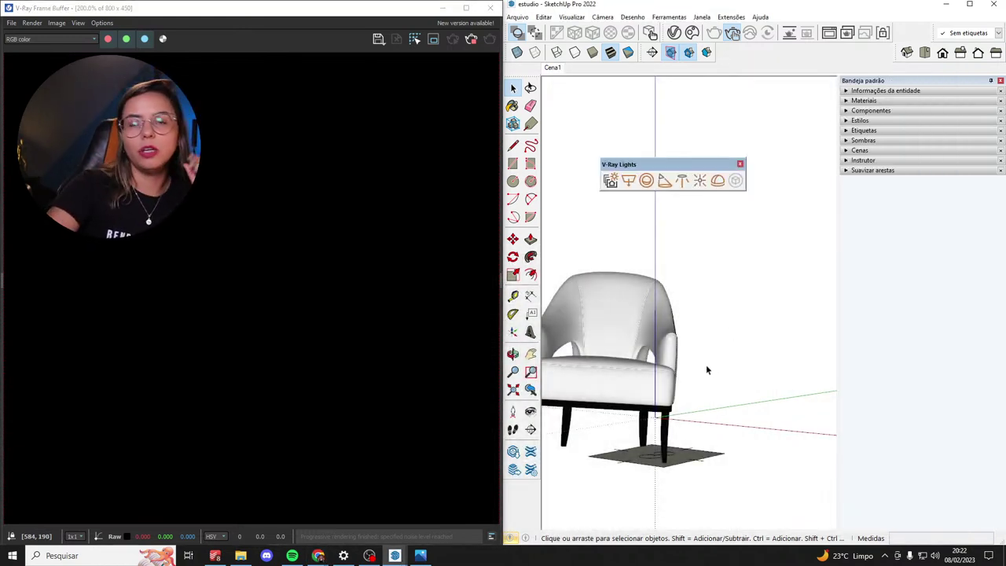
{"action": "left_click", "coordinate": [718, 180]}
{"action": "left_click", "coordinate": [654, 463]}
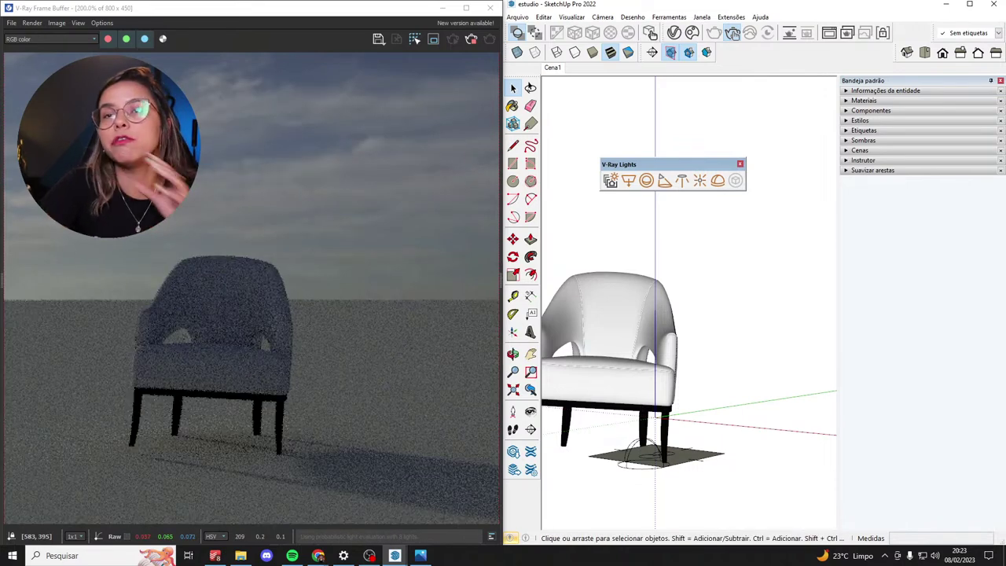
{"action": "left_click", "coordinate": [318, 556]}
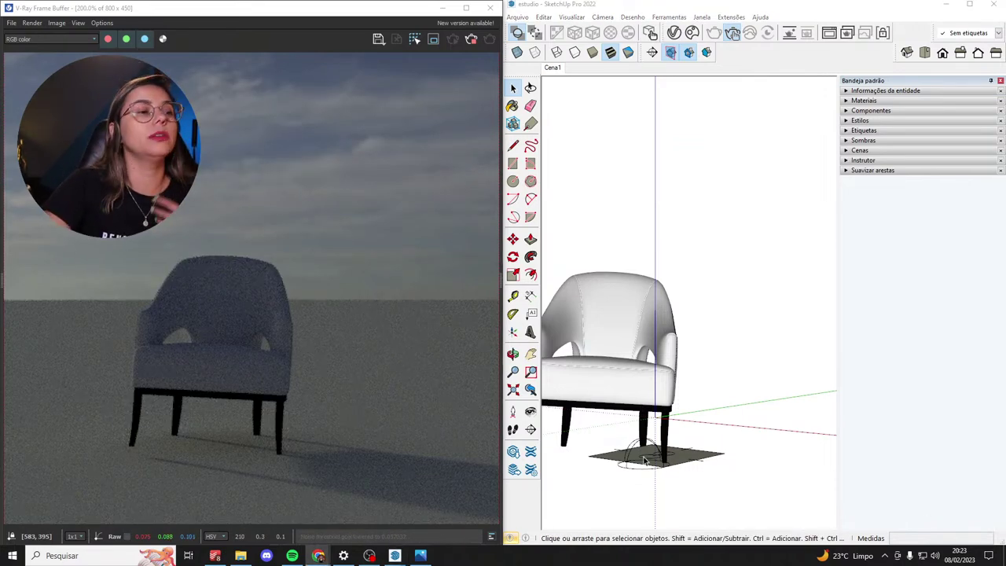
Move the new dome light lower and scale it up by 2.5.
{"action": "left_click", "coordinate": [635, 454]}
{"action": "key", "text": "m"}
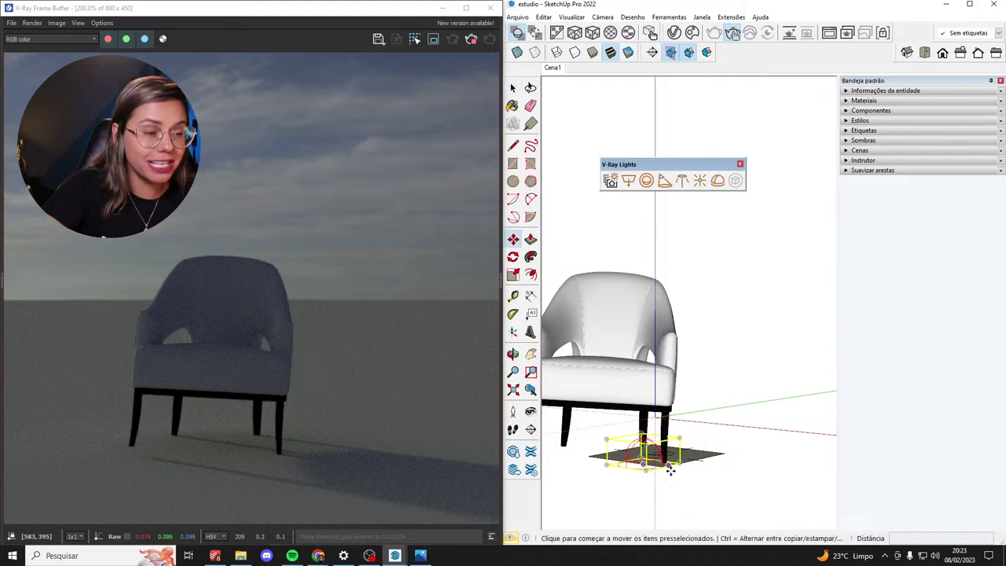
{"action": "left_click", "coordinate": [651, 466]}
{"action": "left_click", "coordinate": [700, 514]}
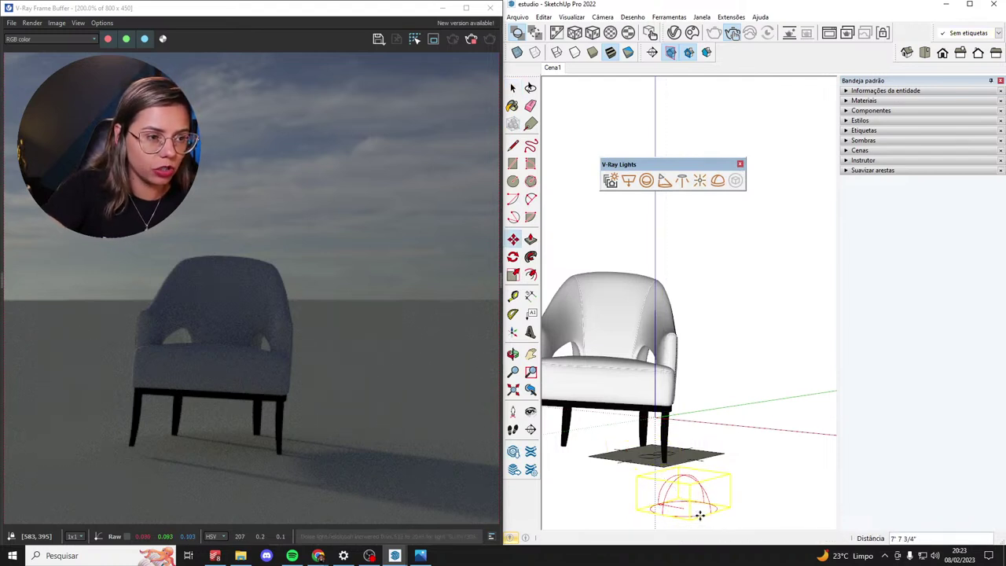
{"action": "key", "text": "s"}
{"action": "left_click", "coordinate": [683, 472]}
{"action": "left_click", "coordinate": [665, 408]}
{"action": "key", "text": "space"}
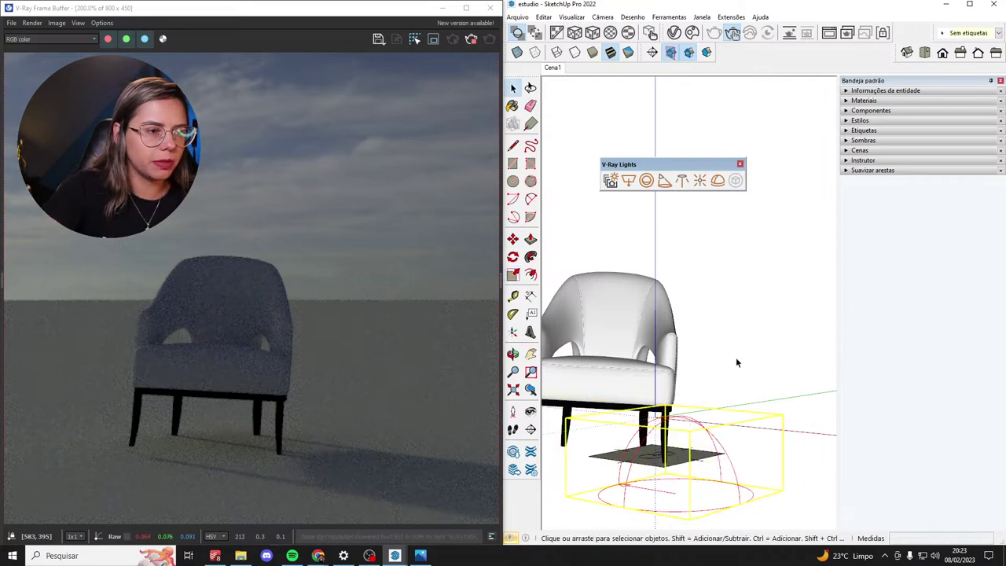
{"action": "left_click", "coordinate": [736, 357]}
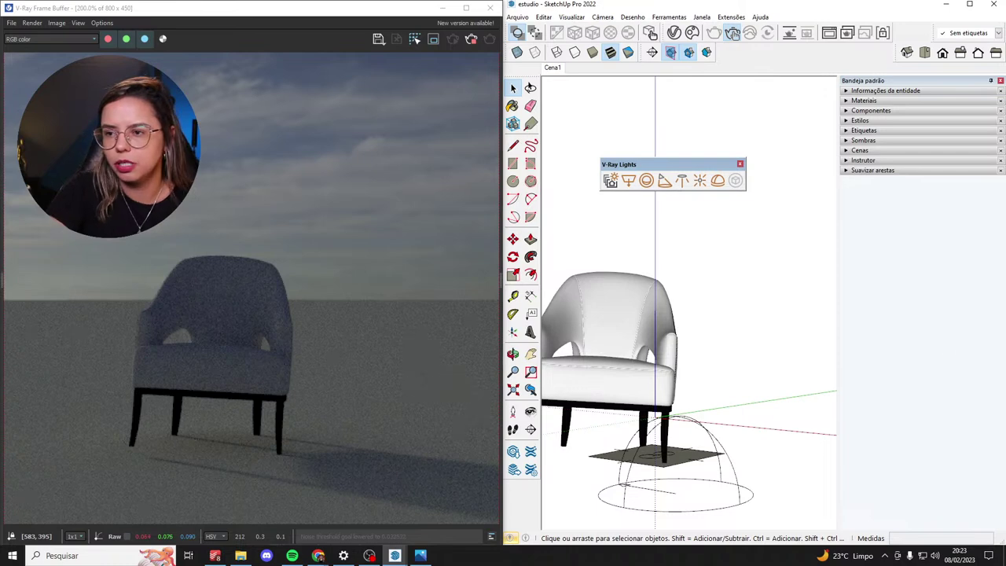
{"action": "key", "text": "alt+Tab"}
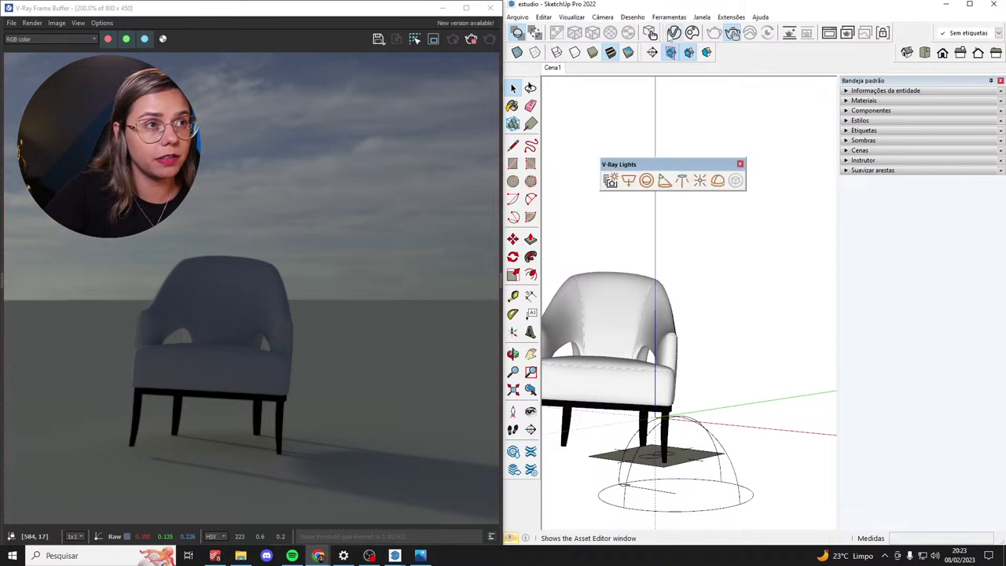
Select the Dome Light in the Asset Editor, enable Use Transform, and close the window.
{"action": "left_click", "coordinate": [611, 178]}
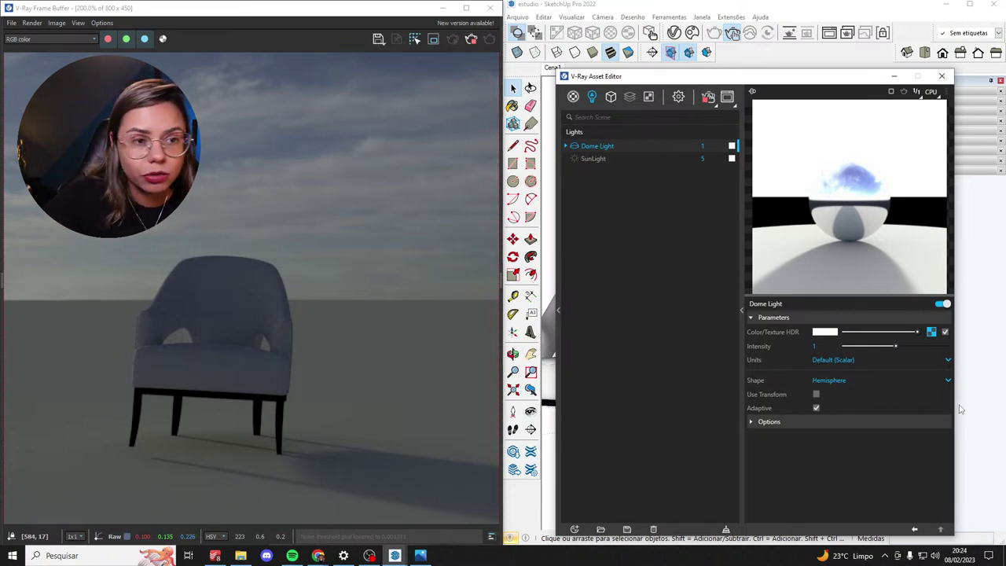
{"action": "key", "text": "Down"}
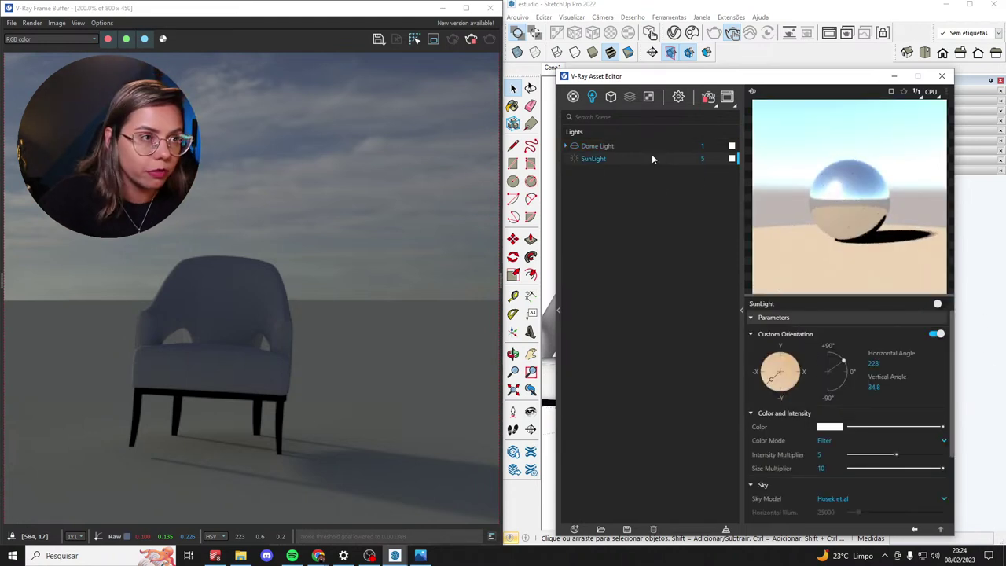
{"action": "left_click", "coordinate": [676, 145]}
{"action": "left_click_drag", "start_coordinate": [786, 80], "coordinate": [303, 73]}
{"action": "left_click", "coordinate": [327, 383]}
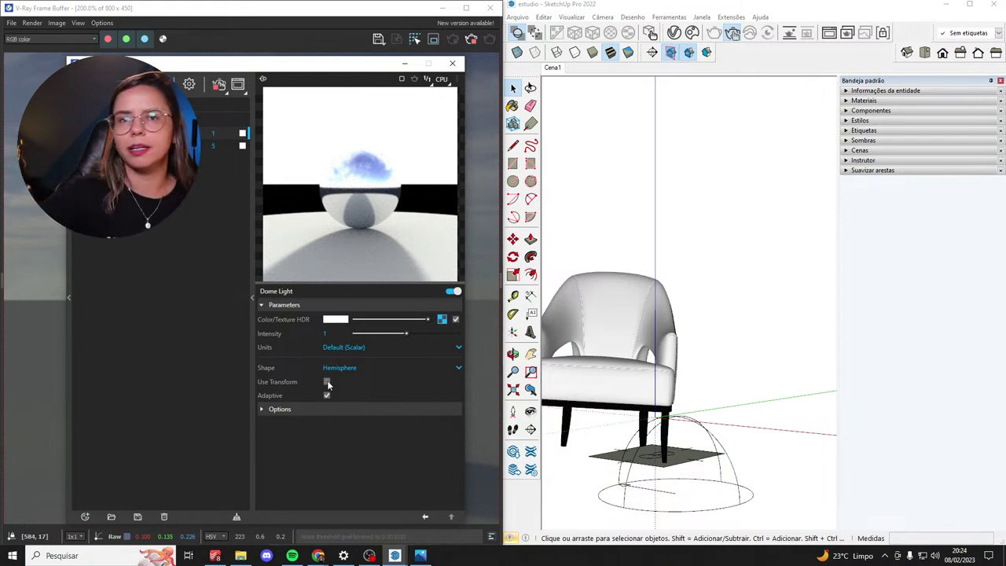
{"action": "left_click", "coordinate": [327, 383]}
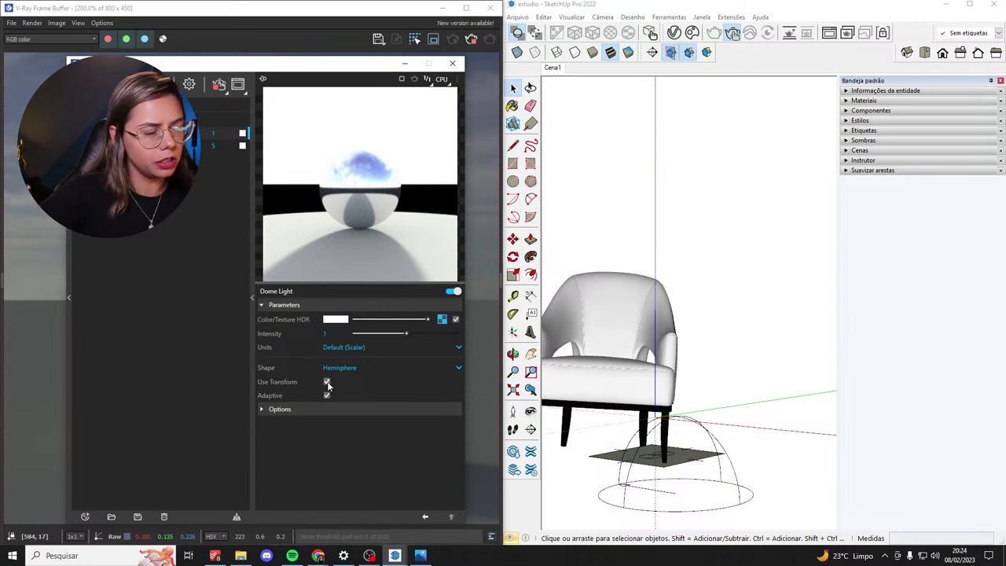
{"action": "left_click", "coordinate": [402, 63]}
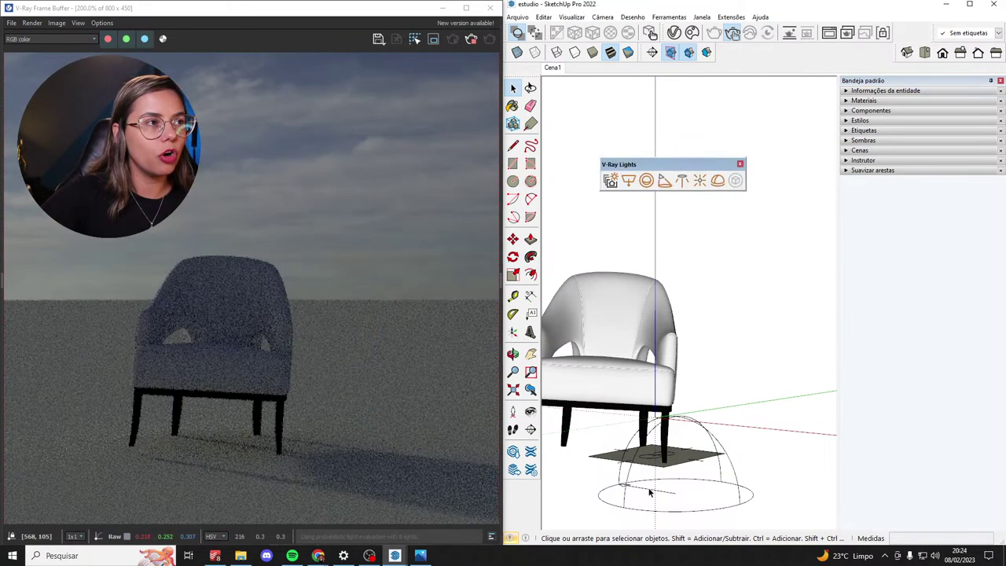
Rotate the dome light (Q) through several partial turns, reaching about 102°.
{"action": "left_click", "coordinate": [644, 493]}
{"action": "key", "text": "q"}
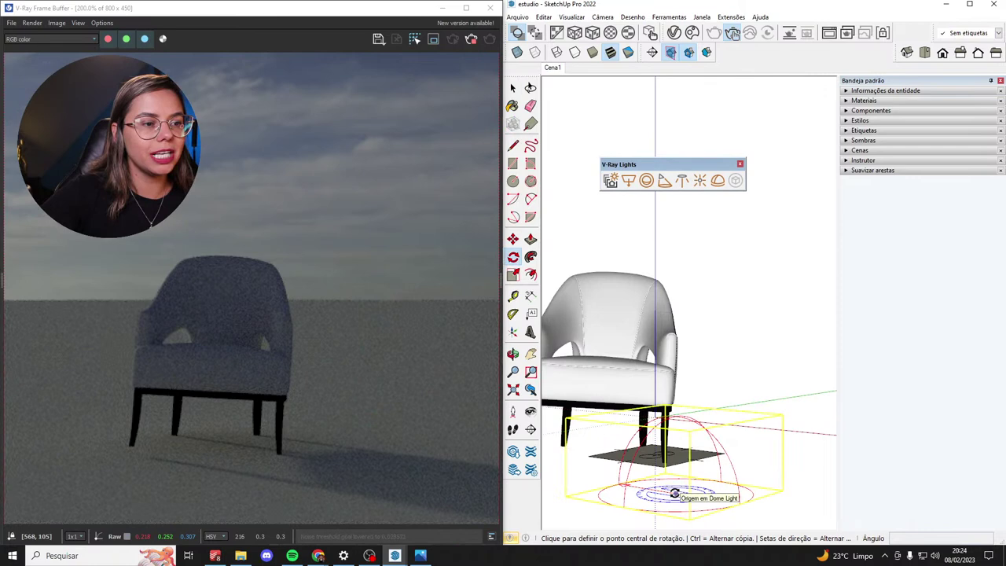
{"action": "left_click", "coordinate": [624, 483]}
{"action": "left_click", "coordinate": [620, 485]}
{"action": "left_click", "coordinate": [621, 506]}
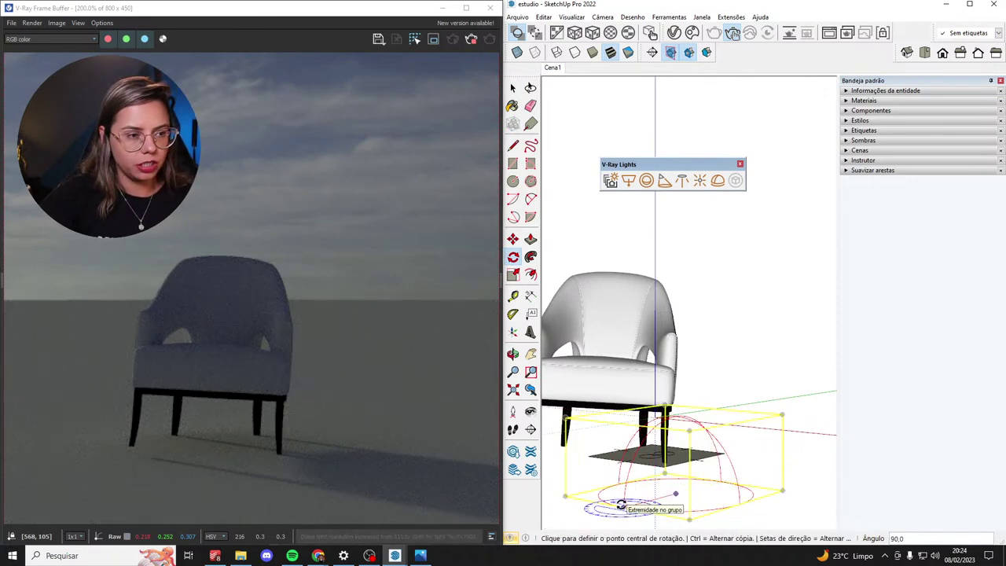
{"action": "left_click", "coordinate": [655, 493]}
{"action": "left_click", "coordinate": [654, 510]}
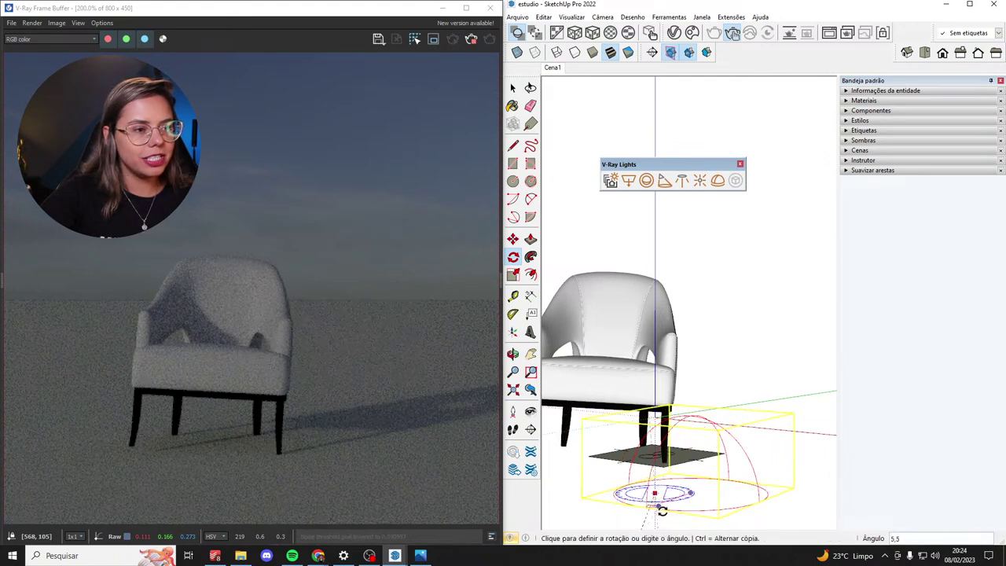
{"action": "left_click", "coordinate": [747, 511]}
{"action": "left_click", "coordinate": [721, 491]}
{"action": "left_click", "coordinate": [722, 508]}
{"action": "left_click", "coordinate": [765, 509]}
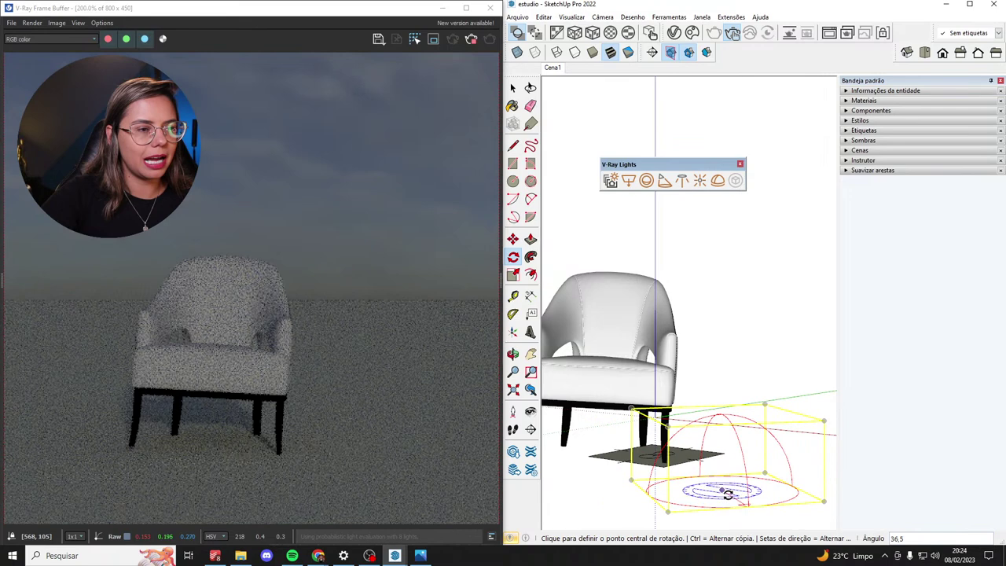
{"action": "left_click", "coordinate": [749, 500]}
{"action": "left_click", "coordinate": [801, 476]}
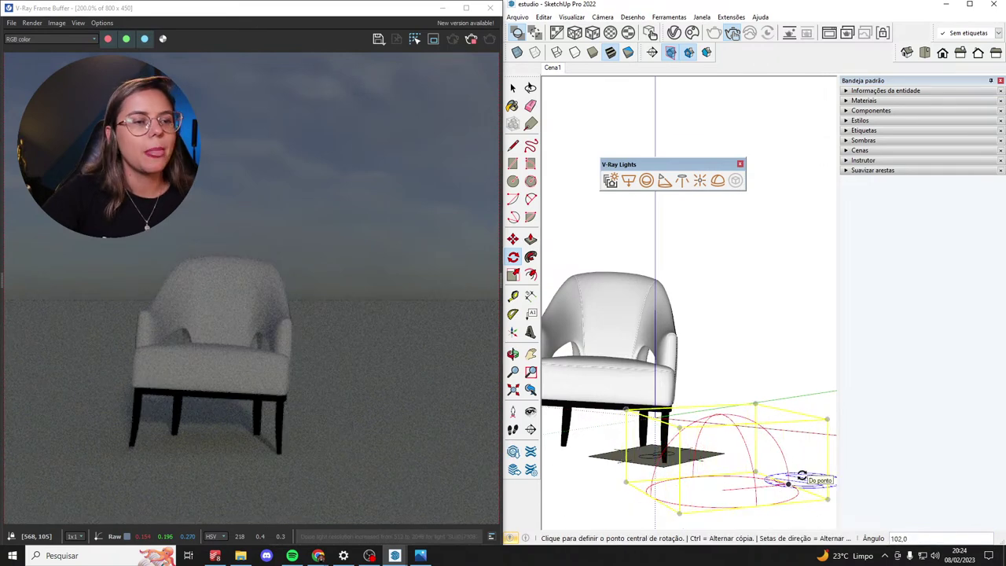
Keep rotating the dome light until it settles at 166,3°.
{"action": "left_click", "coordinate": [714, 488]}
{"action": "left_click", "coordinate": [747, 491]}
{"action": "left_click", "coordinate": [717, 485]}
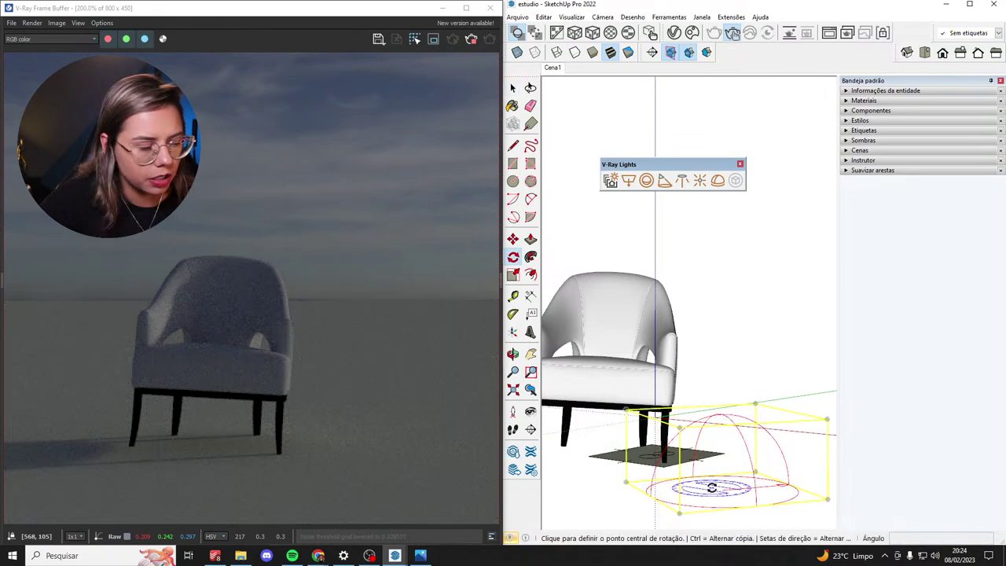
{"action": "left_click", "coordinate": [780, 484]}
{"action": "left_click", "coordinate": [719, 479]}
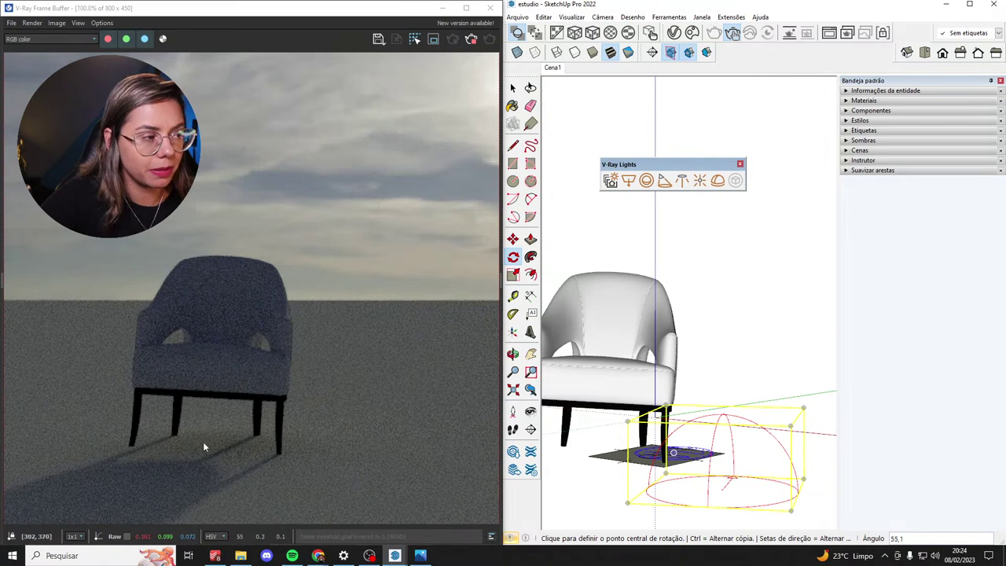
{"action": "scroll", "coordinate": [181, 432], "scroll_direction": "down", "scroll_amount": 2}
{"action": "scroll", "coordinate": [344, 464], "scroll_direction": "up", "scroll_amount": 2}
{"action": "scroll", "coordinate": [377, 225], "scroll_direction": "down", "scroll_amount": 2}
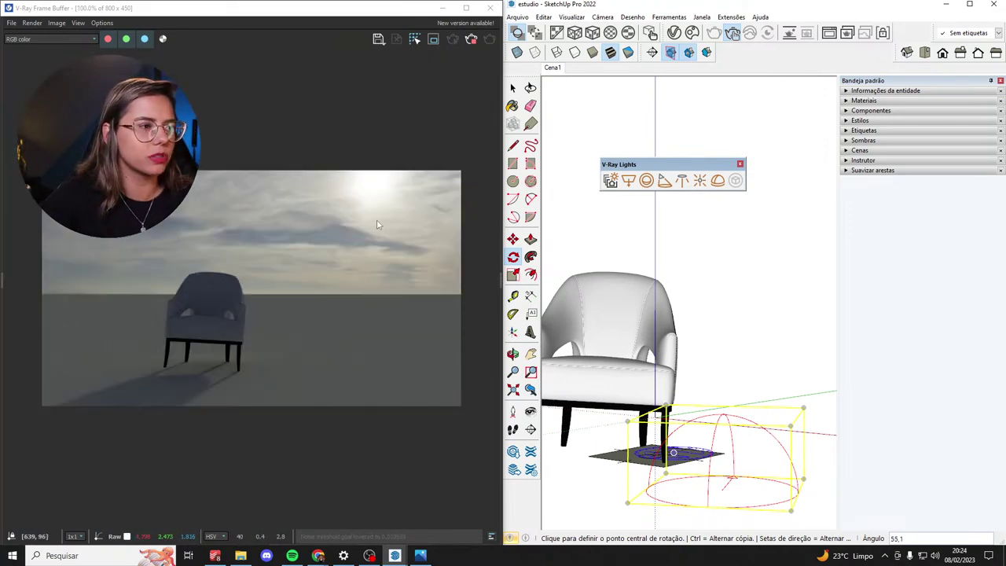
{"action": "scroll", "coordinate": [376, 225], "scroll_direction": "up", "scroll_amount": 2}
{"action": "left_click", "coordinate": [725, 493]}
{"action": "left_click", "coordinate": [714, 481]}
{"action": "left_click", "coordinate": [696, 503]}
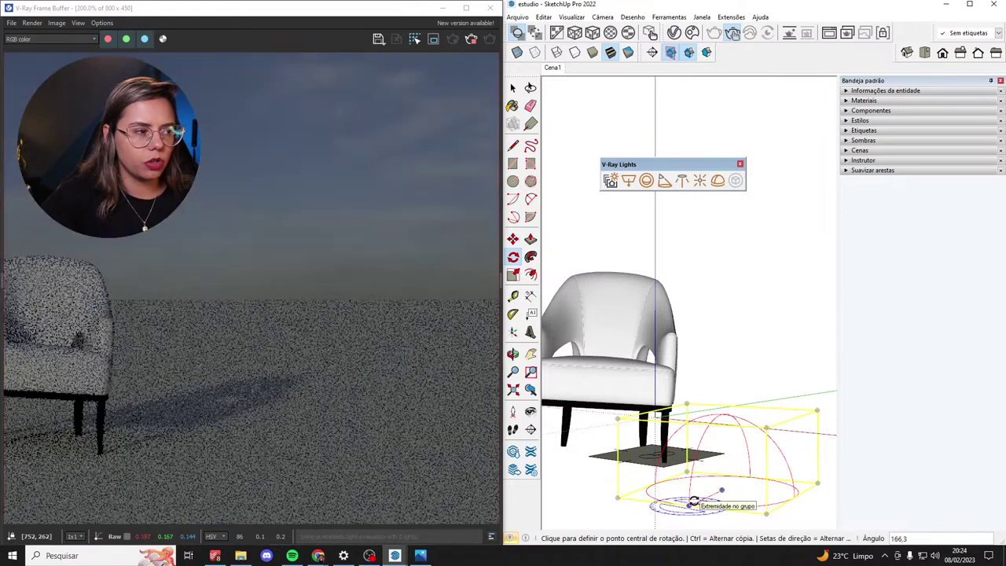
{"action": "scroll", "coordinate": [418, 412], "scroll_direction": "down", "scroll_amount": 2}
{"action": "scroll", "coordinate": [156, 334], "scroll_direction": "up", "scroll_amount": 2}
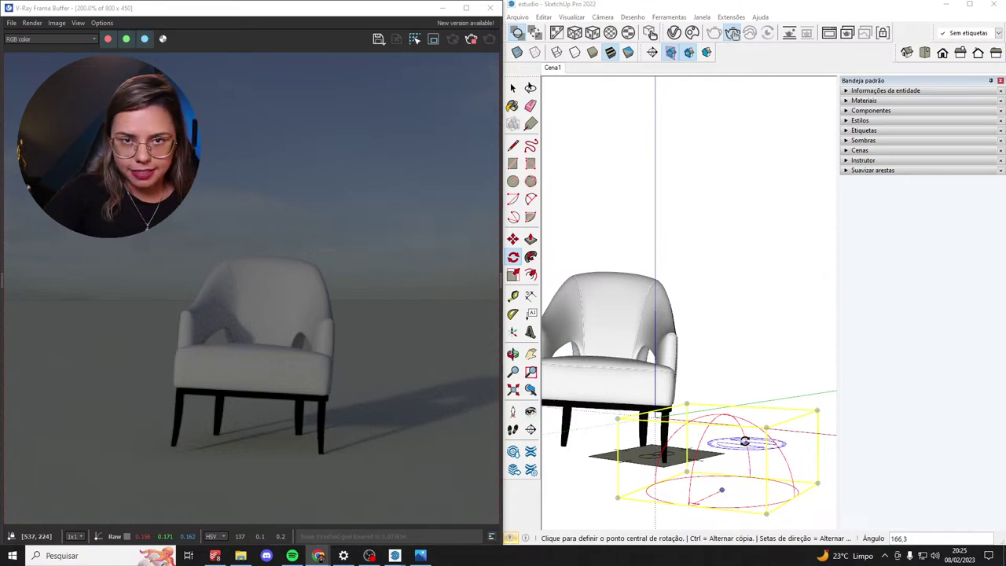
Reopen the Dome Light settings at Intensity 1 and move the window off the render.
{"action": "left_click", "coordinate": [675, 32]}
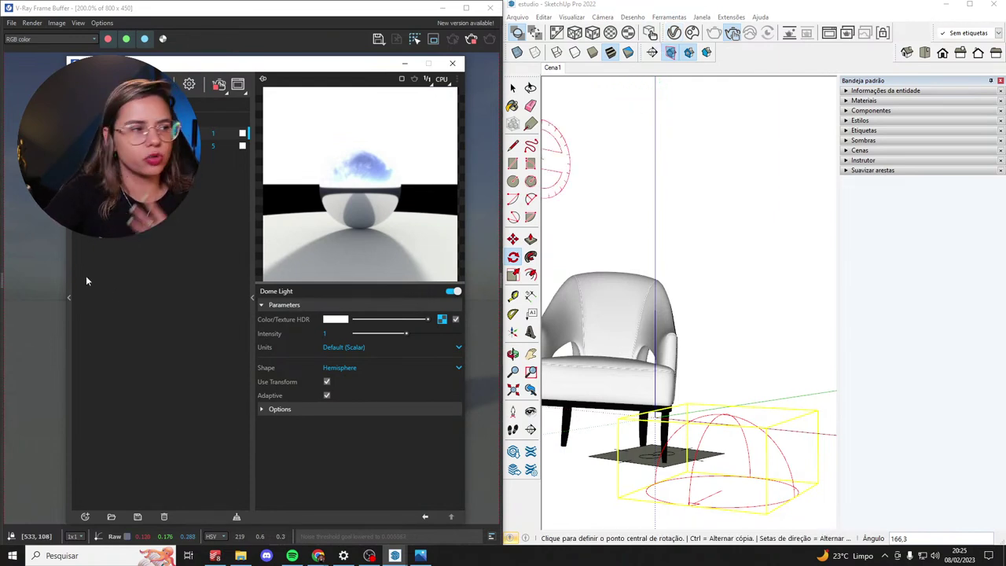
{"action": "left_click", "coordinate": [329, 334]}
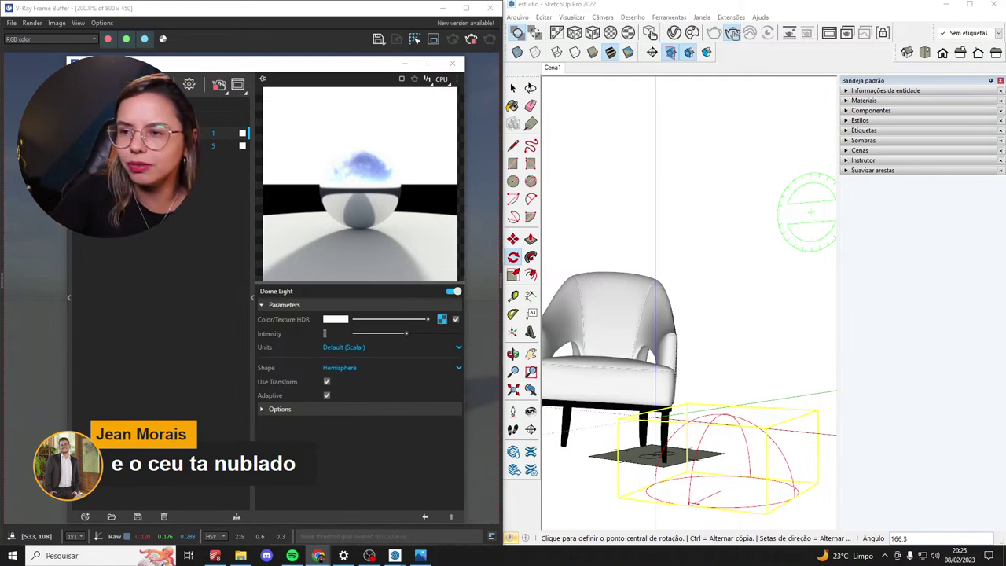
{"action": "left_click", "coordinate": [315, 38]}
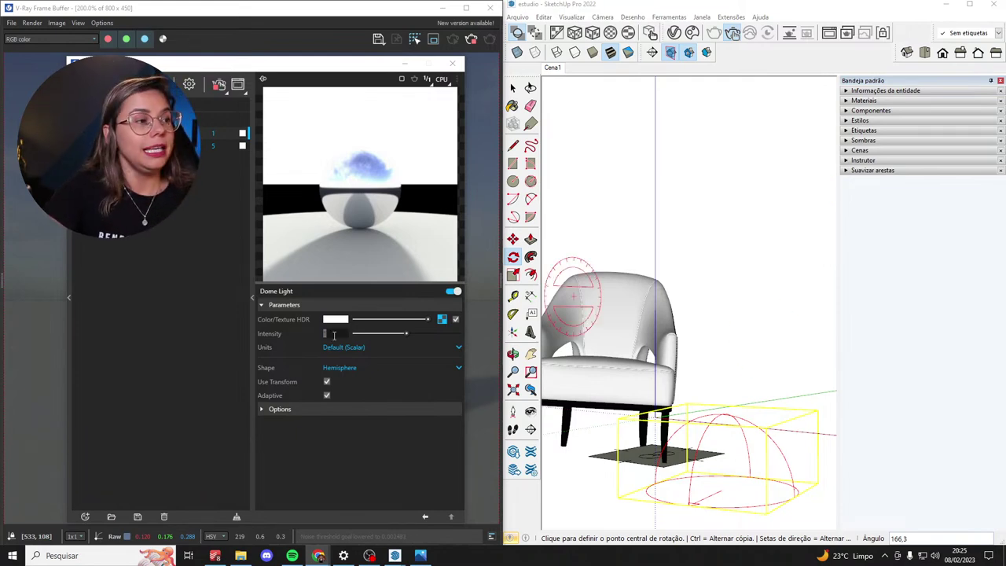
{"action": "left_click_drag", "start_coordinate": [315, 63], "coordinate": [774, 30]}
Set the Dome Light intensity to 10.
{"action": "left_click", "coordinate": [798, 300]}
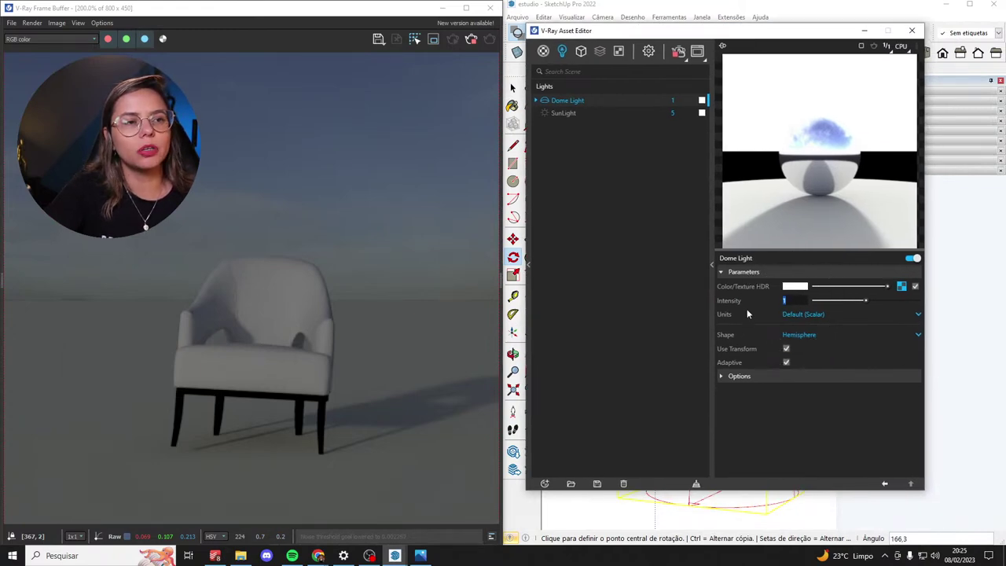
{"action": "type", "text": "0"}
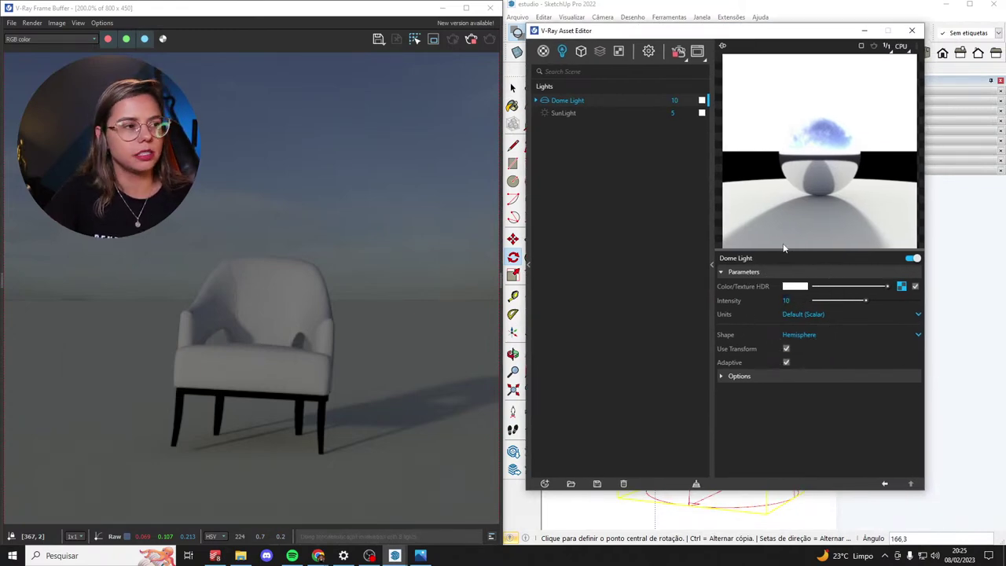
{"action": "key", "text": "Return"}
{"action": "scroll", "coordinate": [277, 307], "scroll_direction": "down", "scroll_amount": 2}
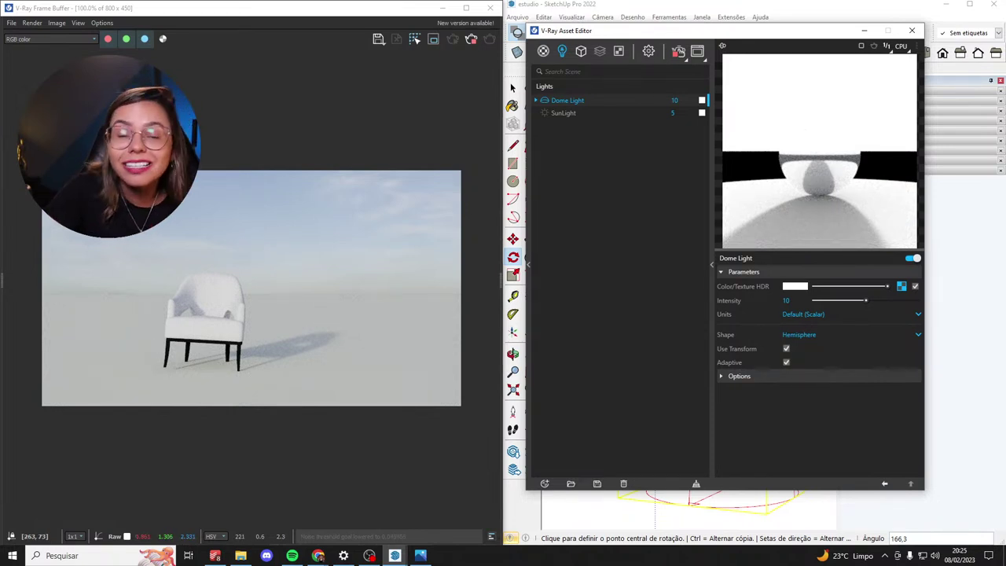
{"action": "key", "text": "alt+Tab"}
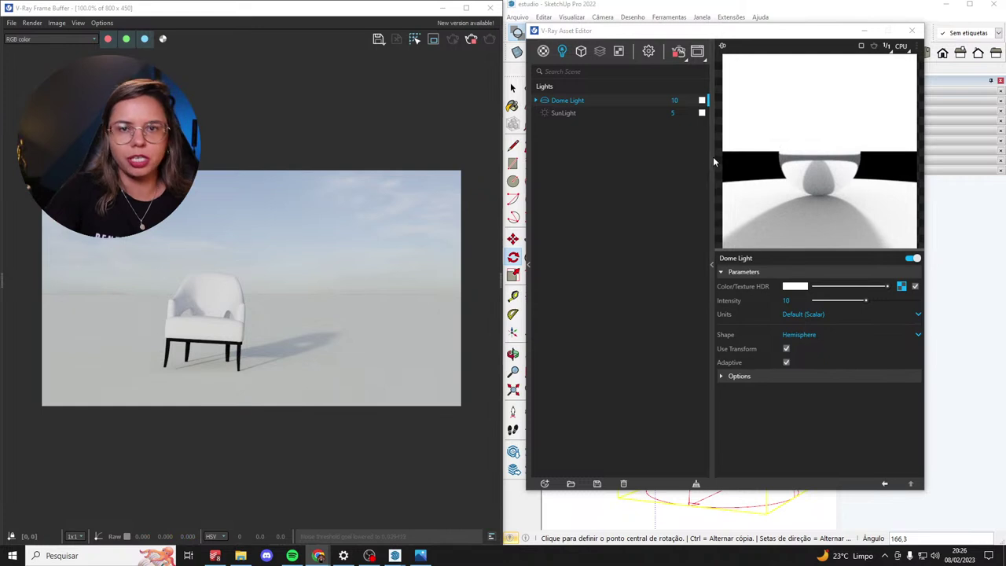
Try Dome Light intensities of 20, 50 and 2, then settle back on 10.
{"action": "left_click", "coordinate": [702, 300]}
{"action": "type", "text": "20"}
{"action": "key", "text": "Return"}
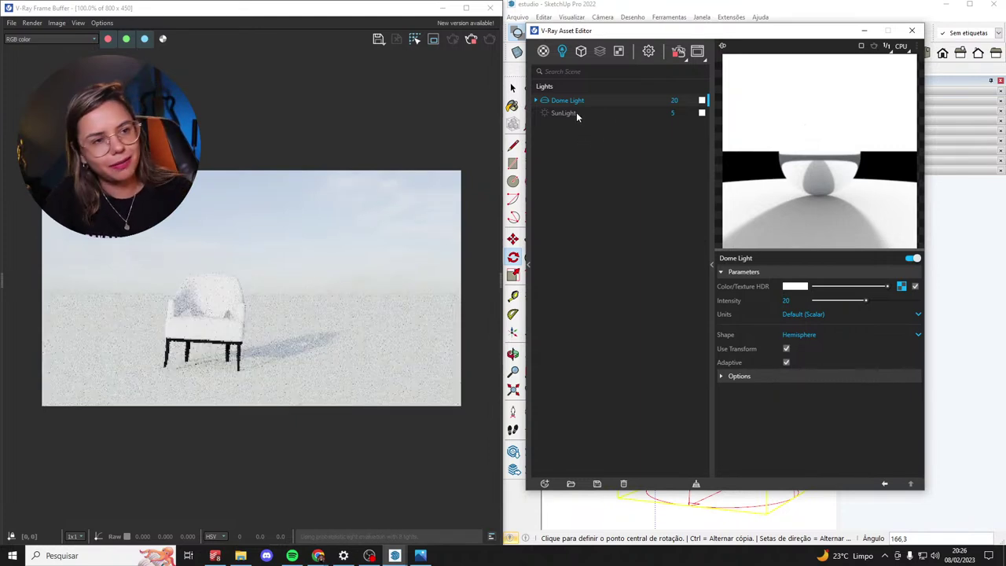
{"action": "left_click", "coordinate": [787, 300]}
{"action": "type", "text": "50"}
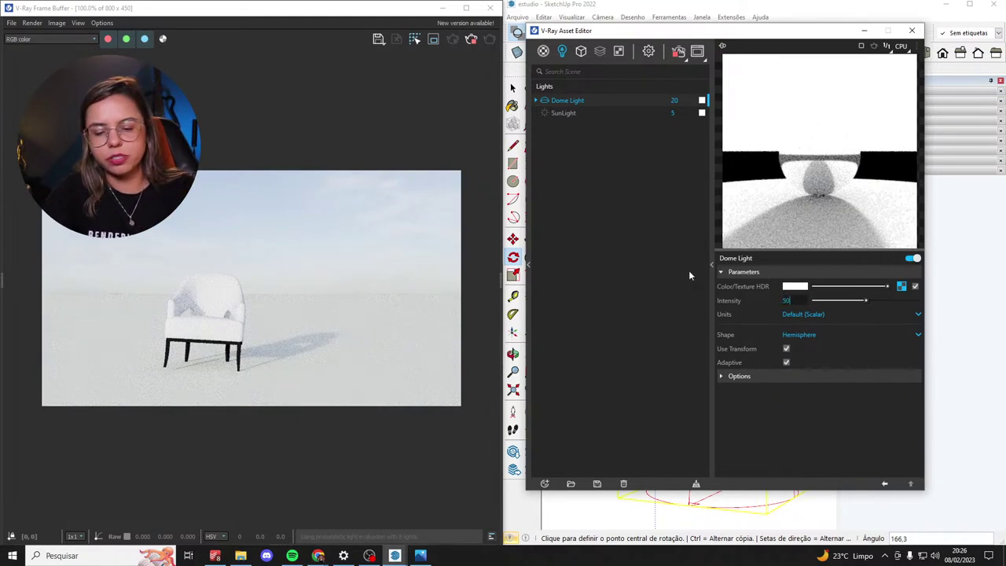
{"action": "key", "text": "Return"}
{"action": "left_click", "coordinate": [786, 299]}
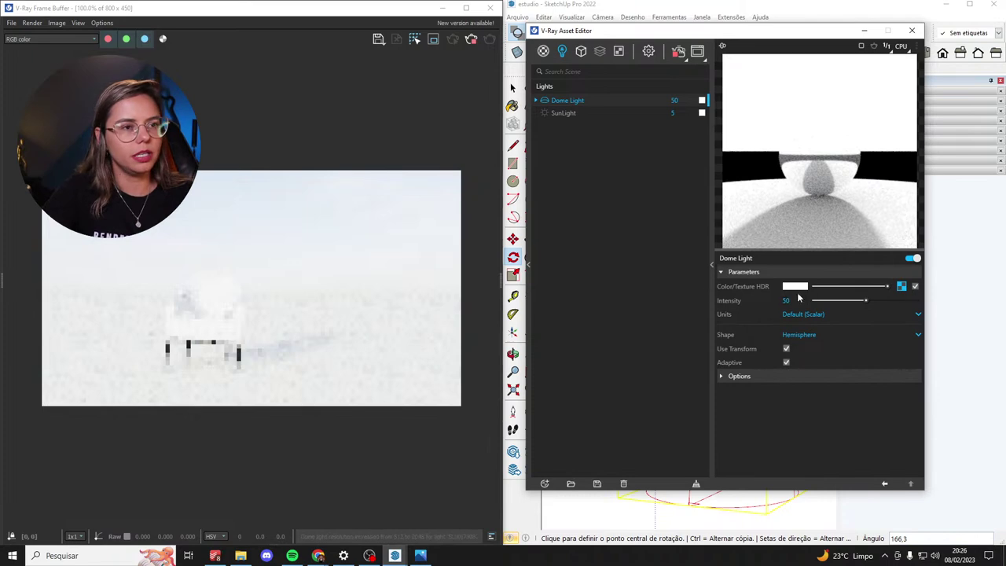
{"action": "type", "text": "2"}
{"action": "key", "text": "Return"}
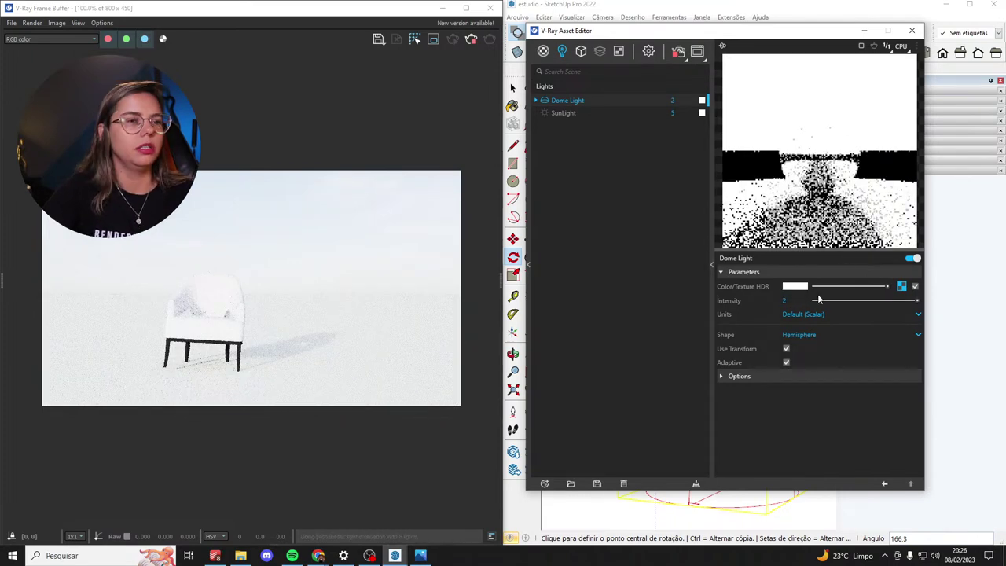
{"action": "type", "text": "10"}
{"action": "key", "text": "Return"}
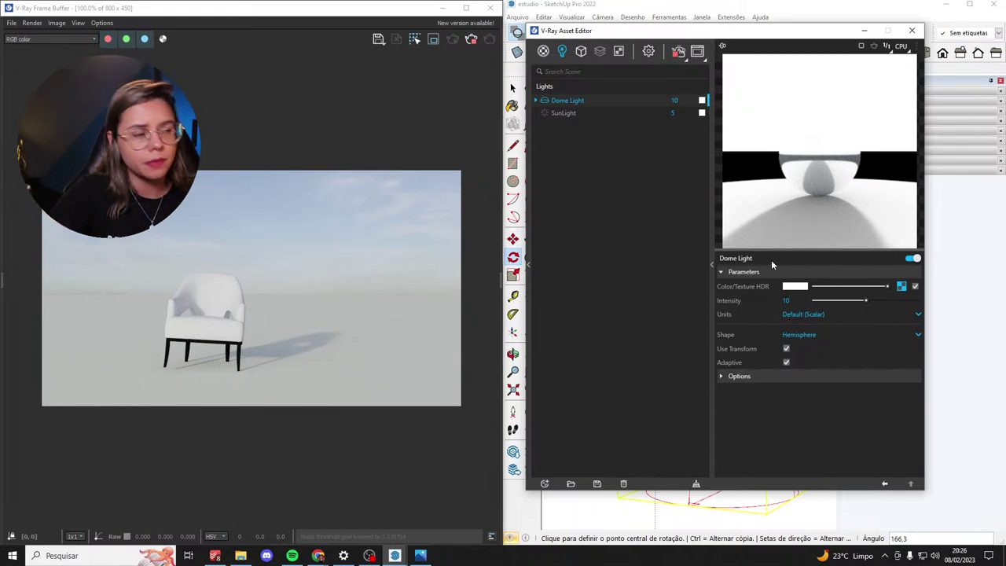
Expand the Dome Light's Options and tick Invisible.
{"action": "left_click", "coordinate": [748, 377]}
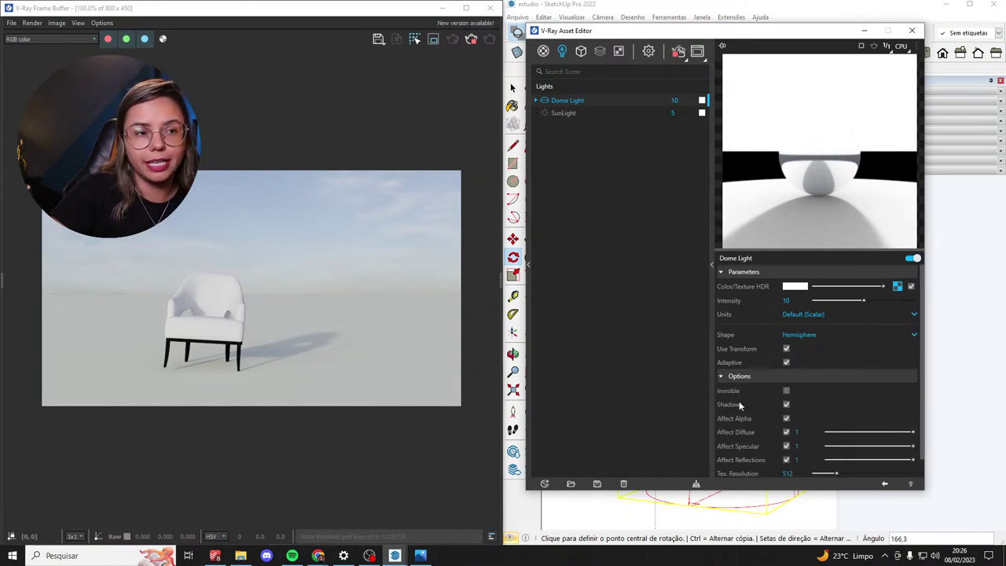
{"action": "scroll", "coordinate": [747, 456], "scroll_direction": "down", "scroll_amount": 1}
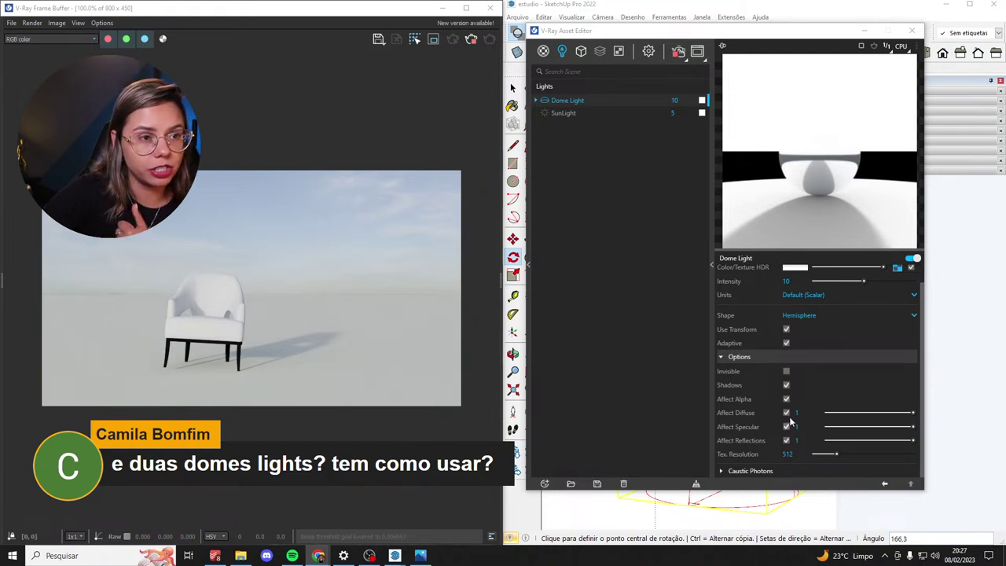
{"action": "left_click", "coordinate": [787, 372]}
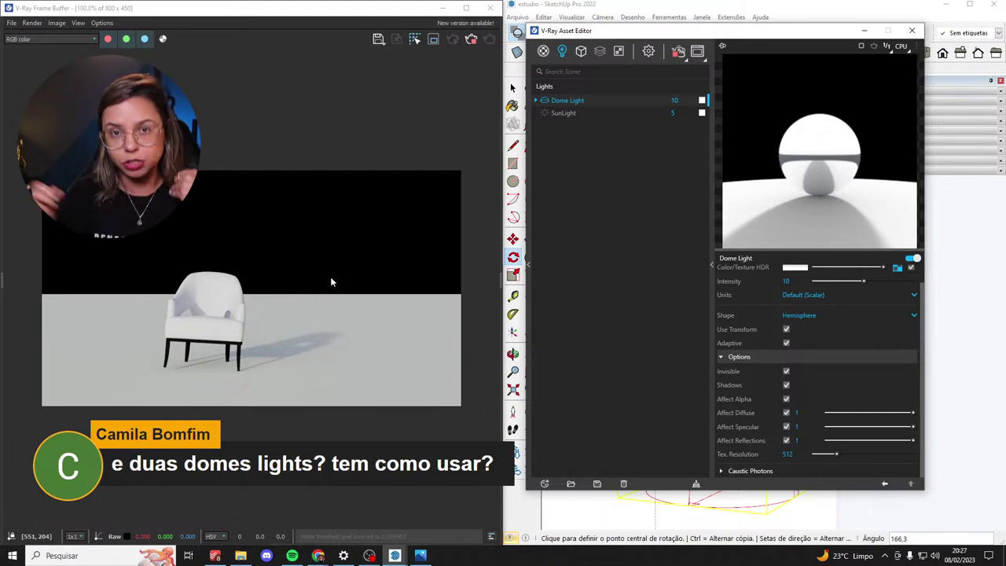
Untick the Dome Light's Invisible option and uncheck Affect Diffuse.
{"action": "left_click", "coordinate": [787, 372]}
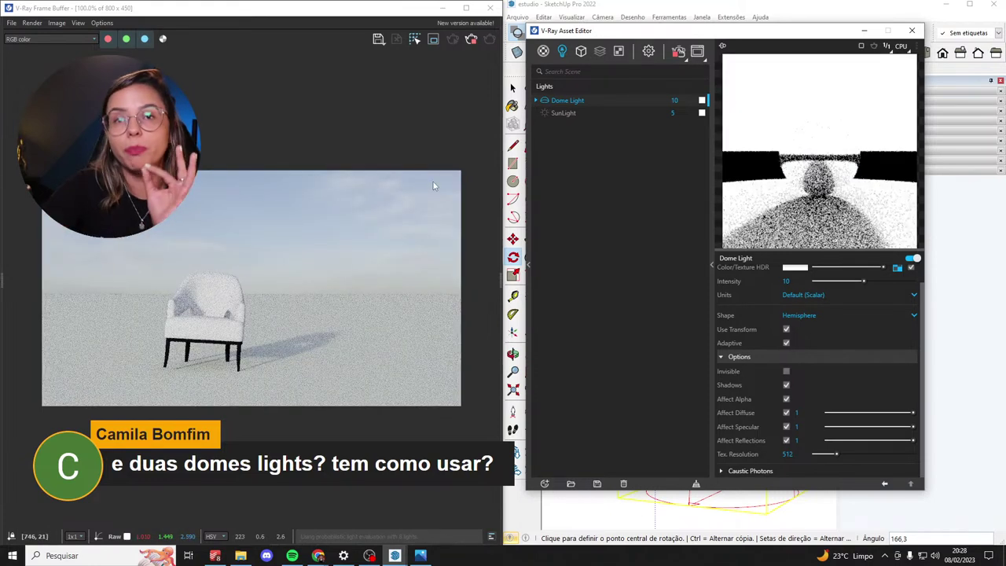
{"action": "key", "text": "ctrl"}
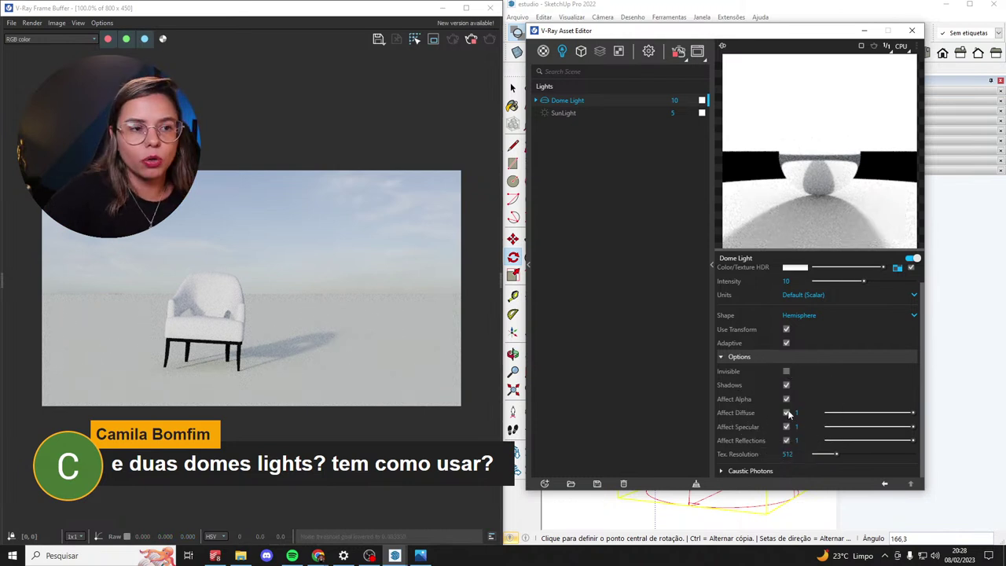
{"action": "left_click", "coordinate": [787, 412]}
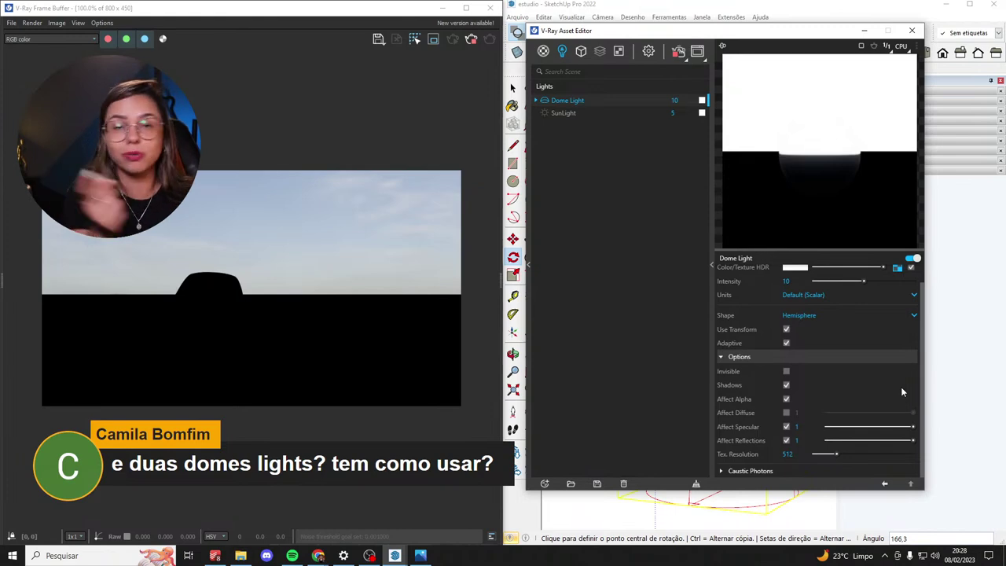
With the Asset Editor minimized, rotate the dome light 25.6° about its centre pivot.
{"action": "left_click", "coordinate": [864, 31]}
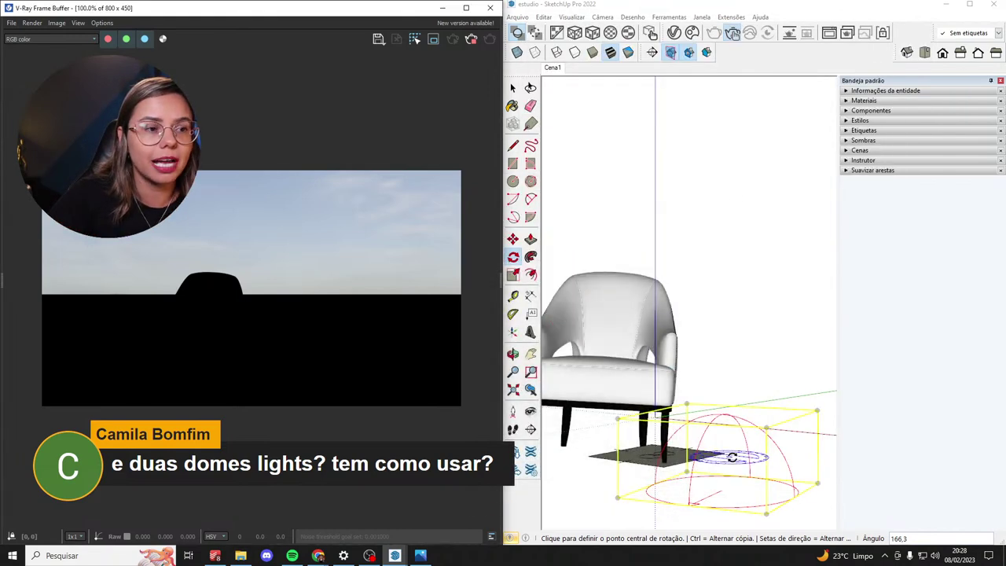
{"action": "left_click", "coordinate": [722, 491]}
{"action": "left_click", "coordinate": [689, 506]}
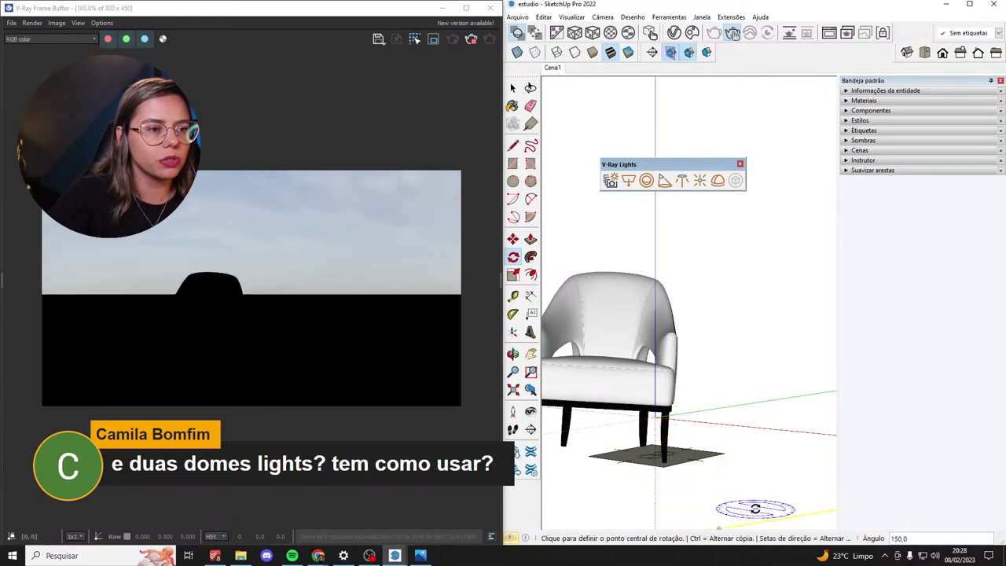
{"action": "left_click", "coordinate": [737, 506]}
{"action": "left_click", "coordinate": [713, 492]}
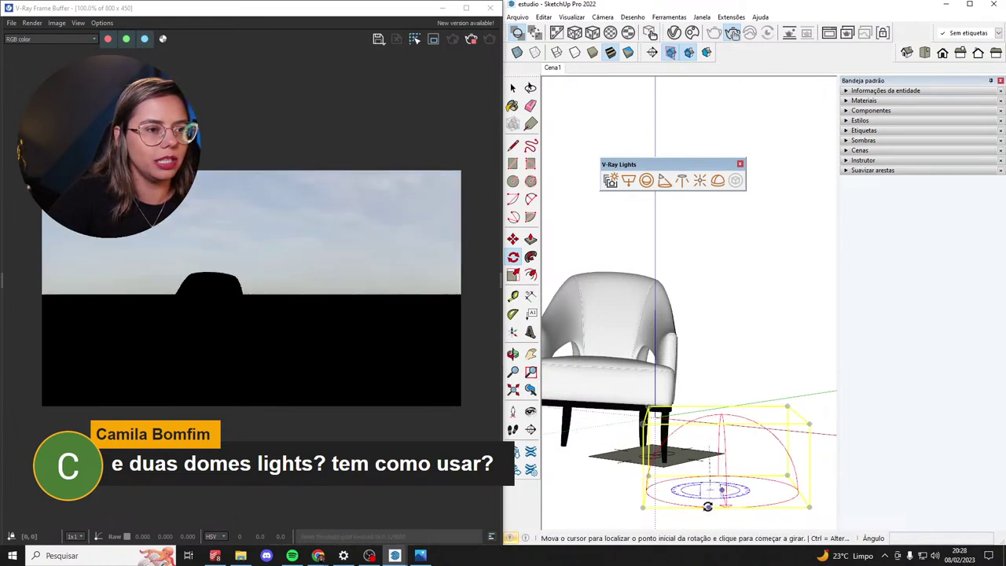
{"action": "key", "text": "space"}
{"action": "key", "text": "q"}
{"action": "left_click", "coordinate": [719, 493]}
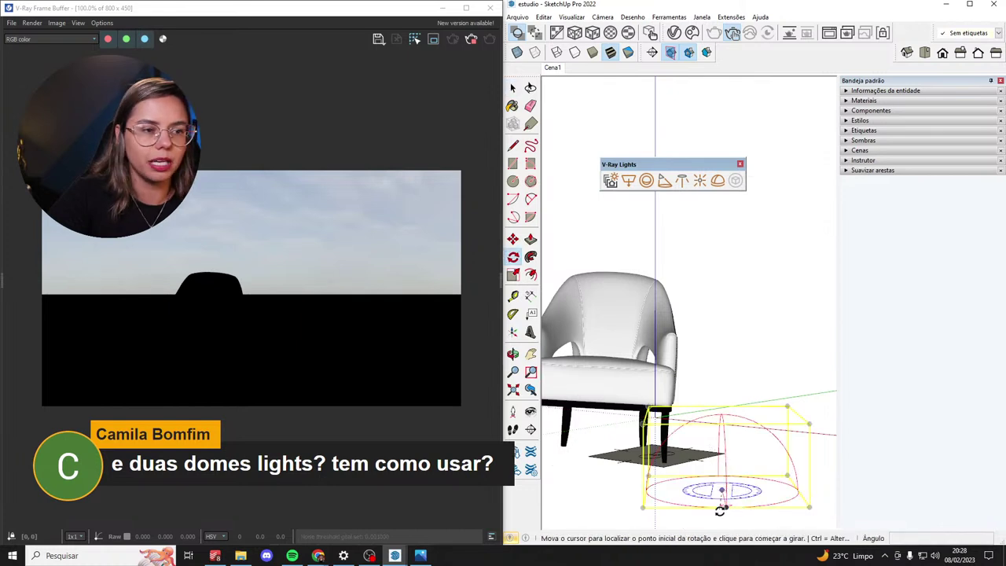
{"action": "left_click", "coordinate": [685, 490]}
{"action": "left_click", "coordinate": [728, 499]}
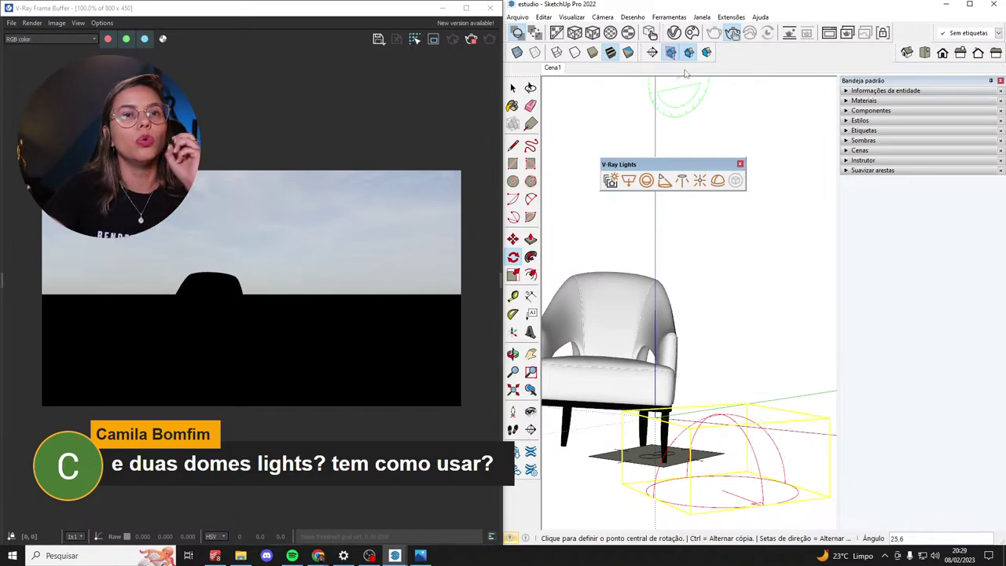
In the Asset Editor Lights list, rename Dome Light to Dome Light_BG and enable SunLight.
{"action": "left_click", "coordinate": [675, 32]}
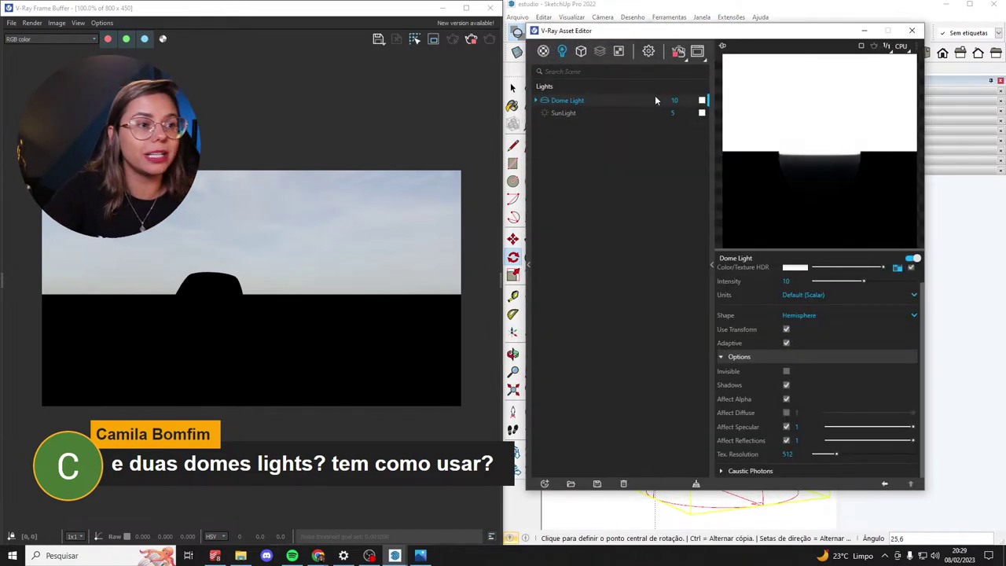
{"action": "double_click", "coordinate": [619, 101]}
{"action": "type", "text": "_BG"}
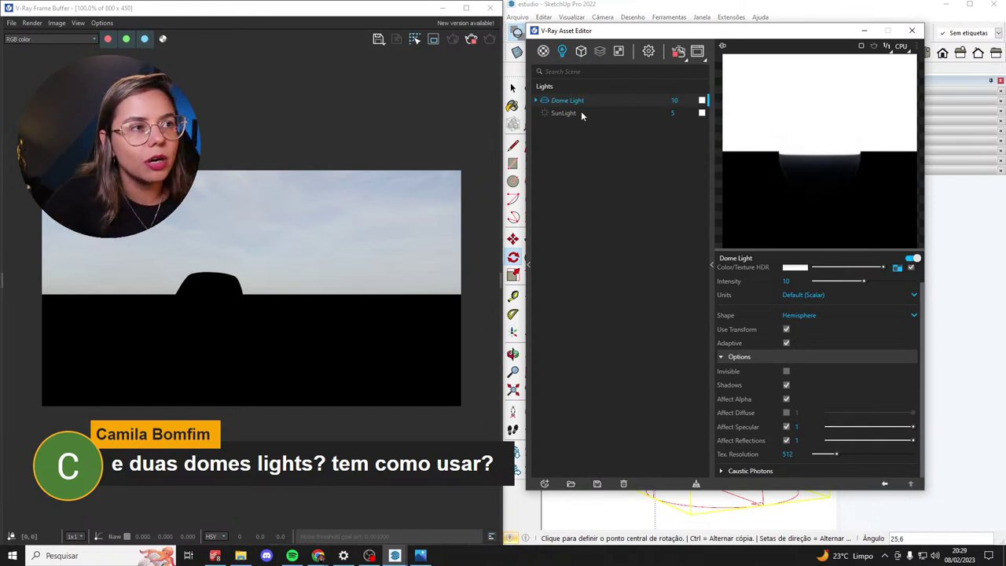
{"action": "left_click", "coordinate": [556, 114]}
{"action": "left_click", "coordinate": [546, 113]}
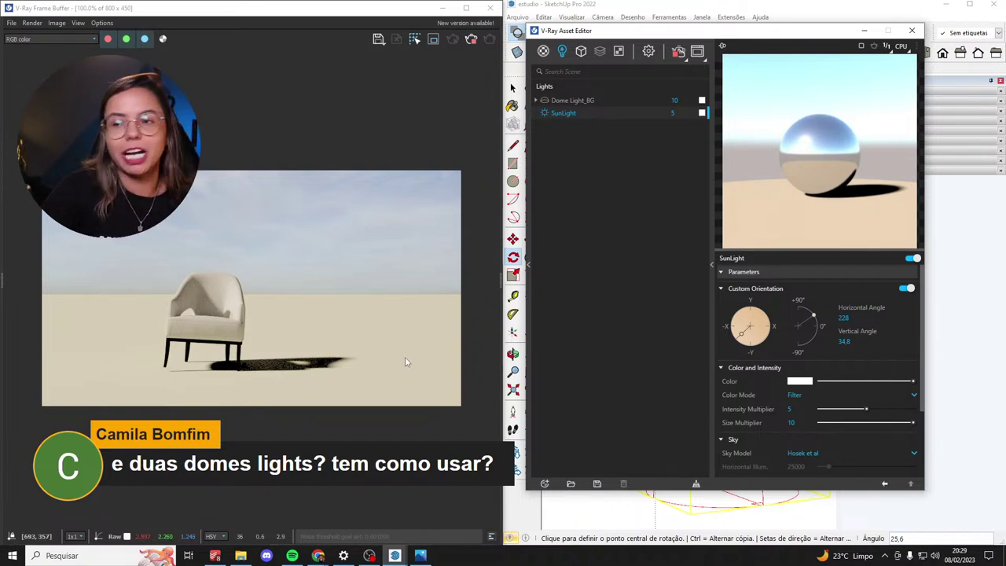
Raise the sun's vertical angle to 56.6, review the render in the Frame Buffer, then close it.
{"action": "left_click_drag", "start_coordinate": [814, 316], "coordinate": [810, 310]}
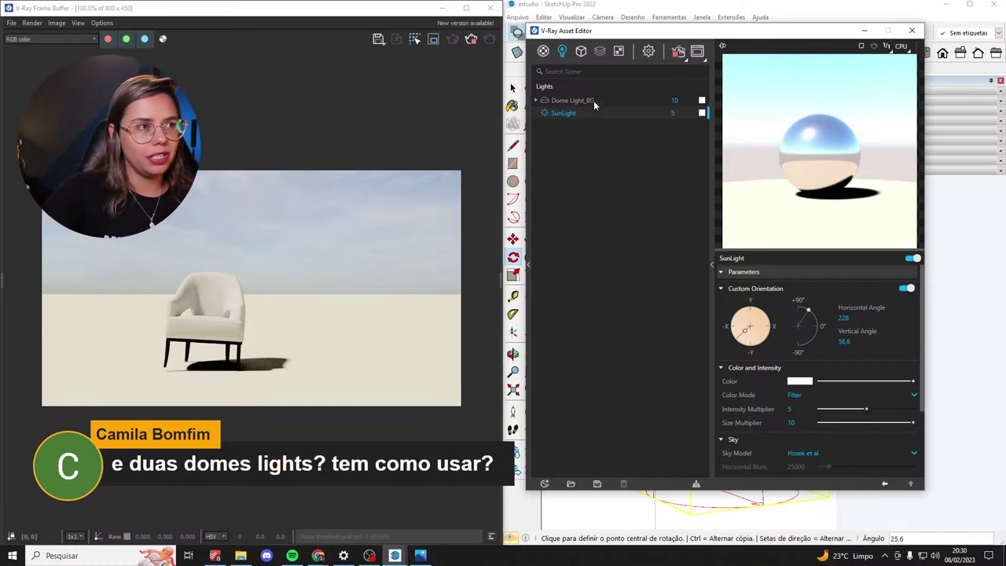
{"action": "left_click", "coordinate": [466, 33]}
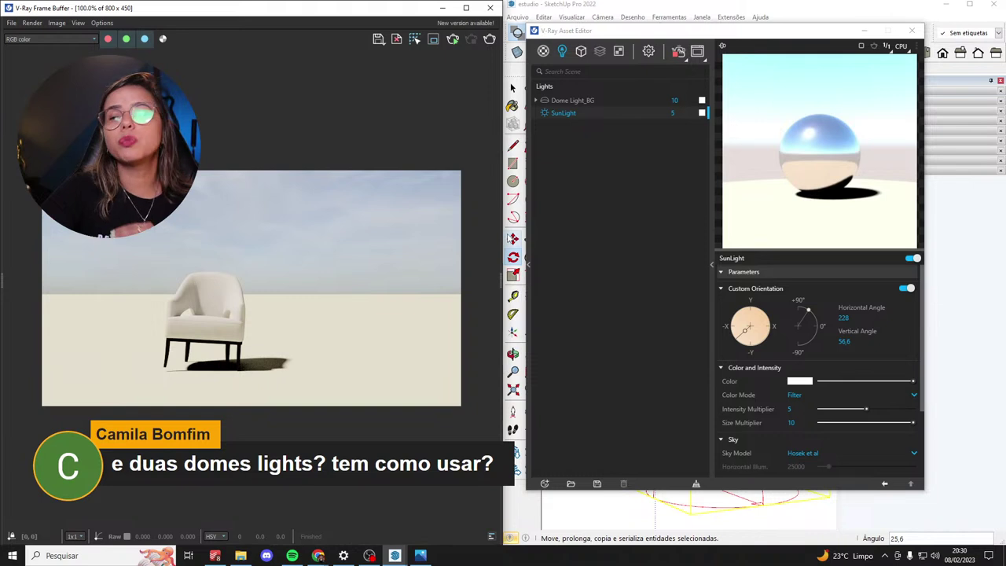
{"action": "left_click", "coordinate": [512, 257]}
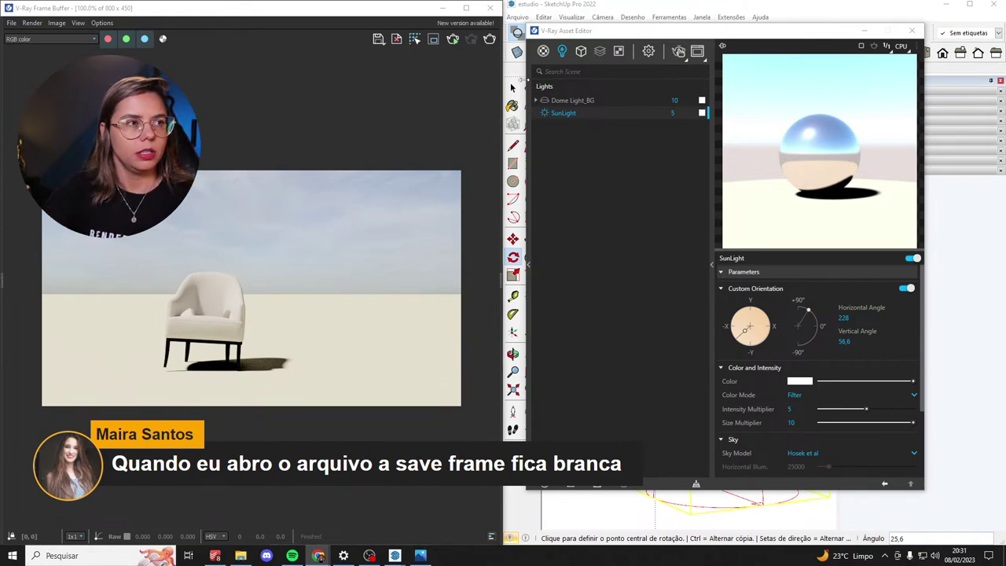
{"action": "left_click", "coordinate": [491, 8]}
Close the Asset Editor, minimize SketchUp to view RENDER.png, then restore the SketchUp window.
{"action": "left_click", "coordinate": [912, 30]}
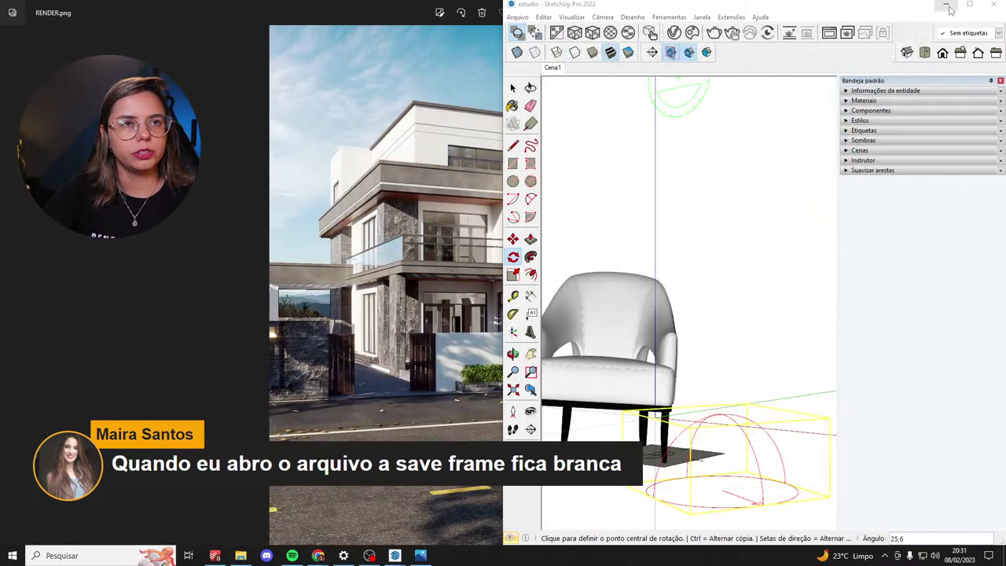
{"action": "left_click", "coordinate": [948, 7]}
{"action": "mouse_move", "coordinate": [395, 557]}
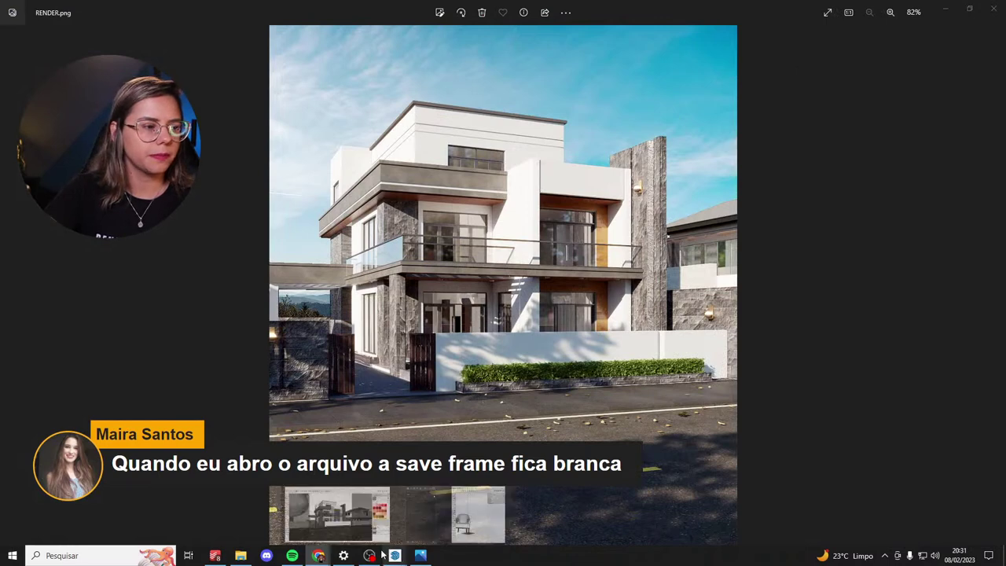
{"action": "left_click", "coordinate": [478, 513]}
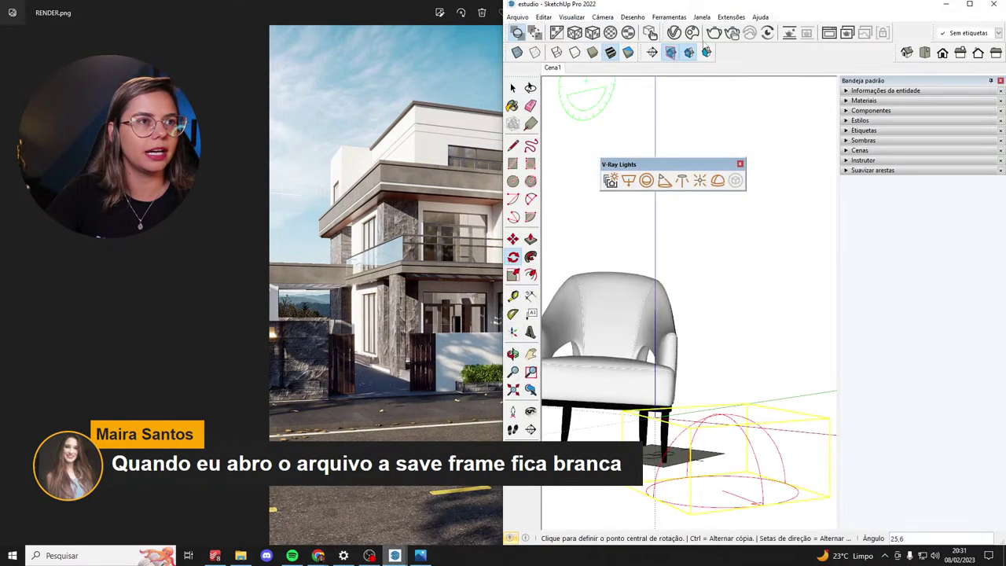
Reopen and close the Asset Editor, glance at RENDER.png, and bring back the aula 124_2017 house model.
{"action": "left_click", "coordinate": [674, 32]}
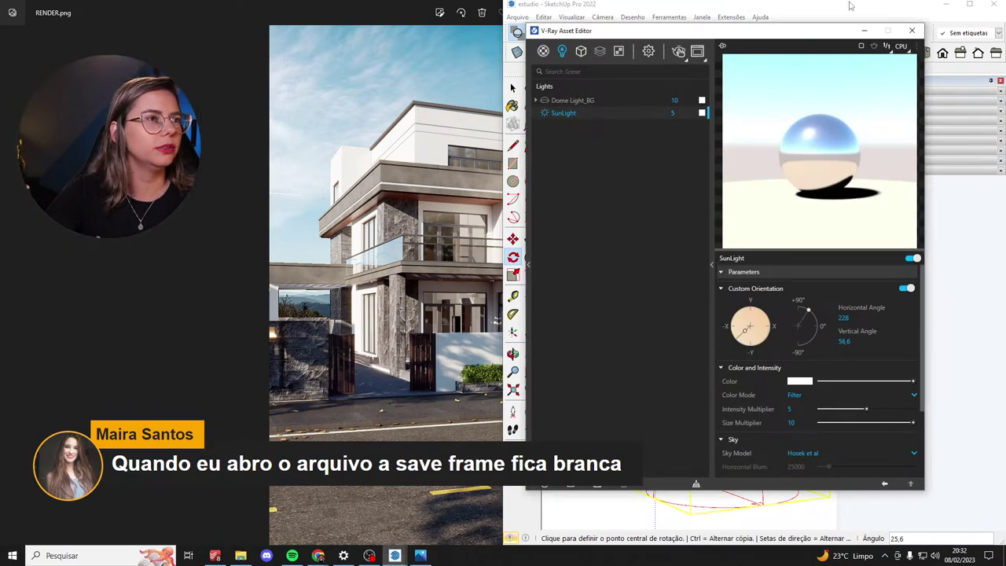
{"action": "left_click", "coordinate": [911, 31]}
{"action": "left_click", "coordinate": [394, 556]}
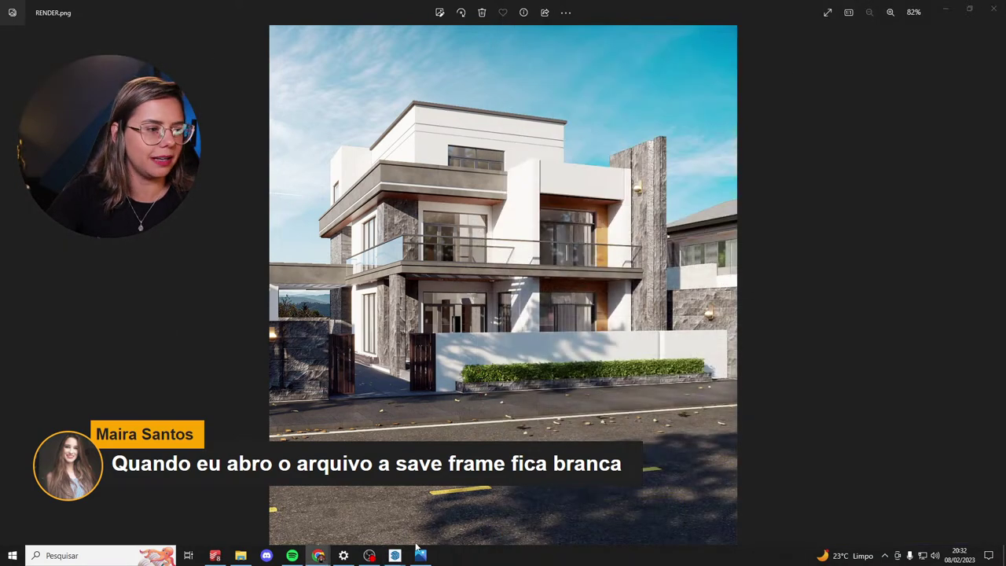
{"action": "left_click", "coordinate": [391, 558]}
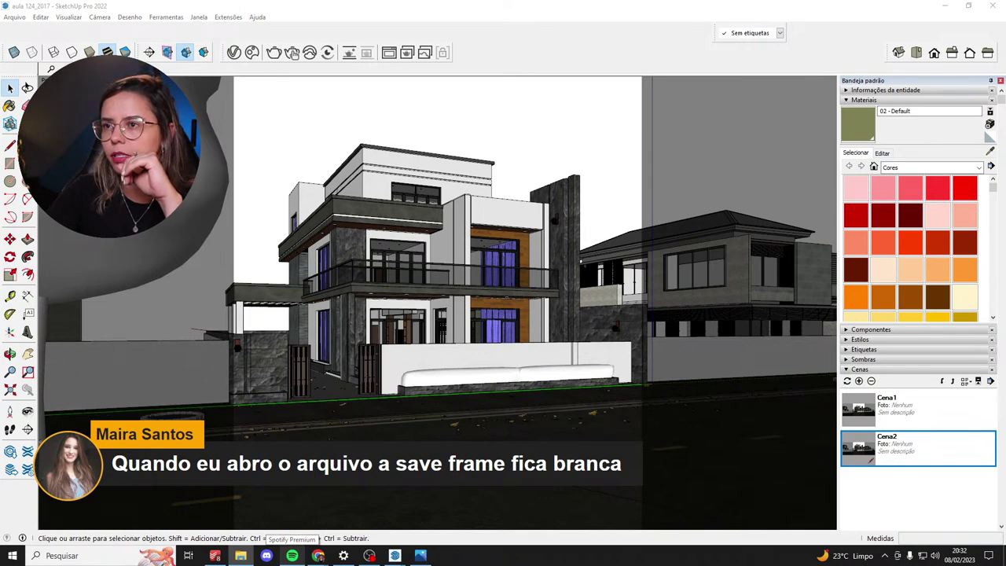
In the materiais folder, extract the aula 124_BN_RENDERX zip to 'aula 124_BN_RENDERX\'.
{"action": "left_click", "coordinate": [241, 556]}
{"action": "left_click_drag", "start_coordinate": [983, 134], "coordinate": [566, 174]}
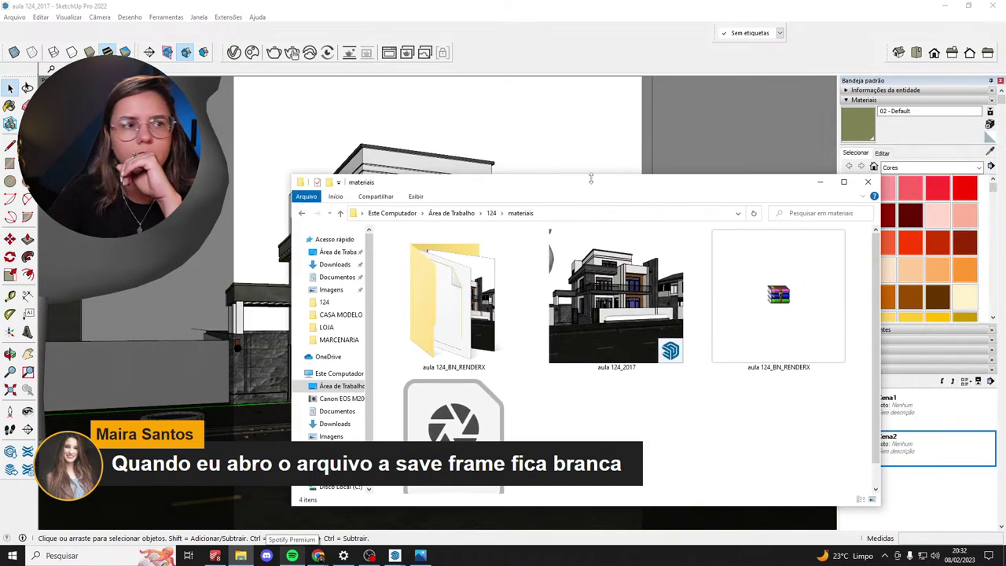
{"action": "double_click", "coordinate": [574, 189]}
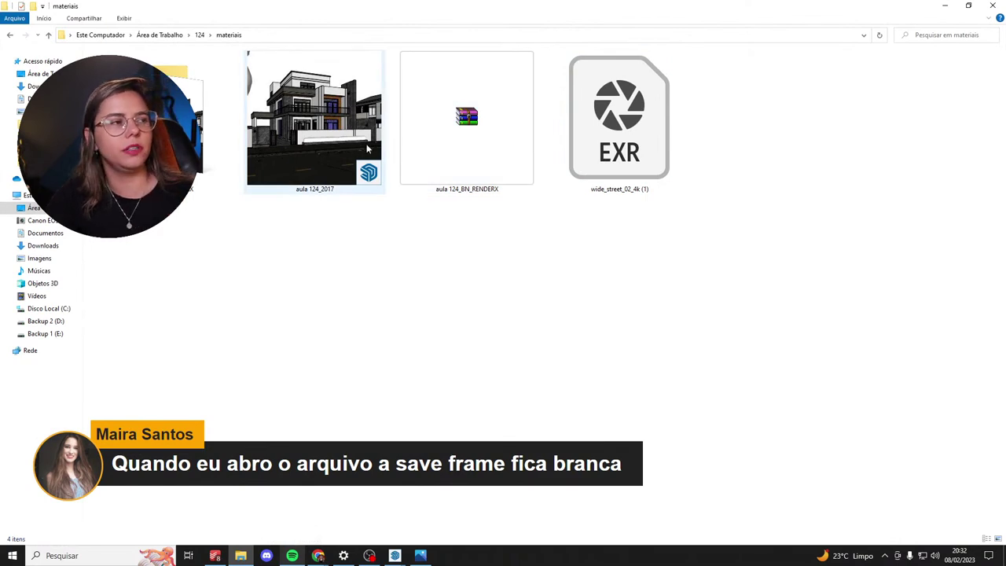
{"action": "left_click", "coordinate": [495, 146]}
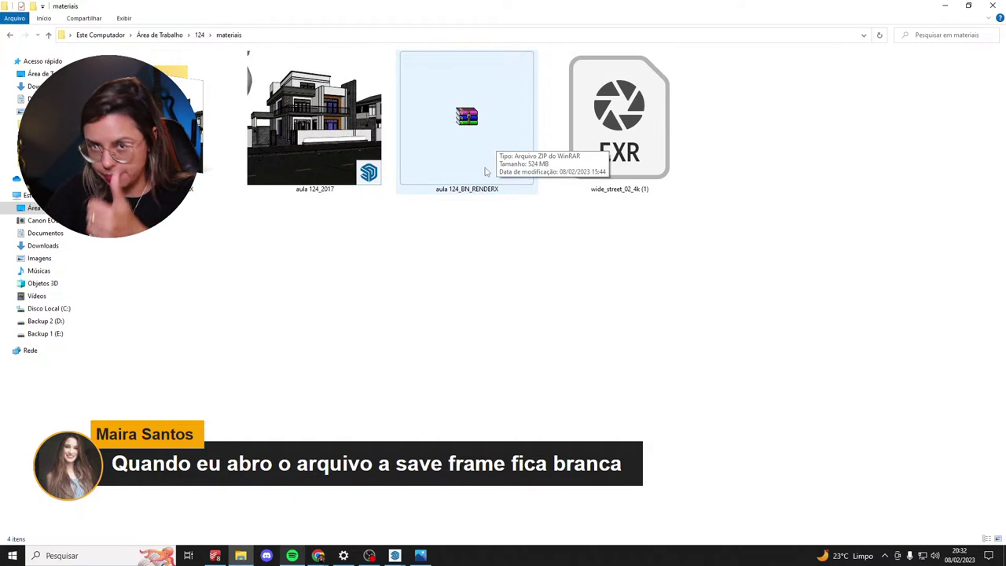
{"action": "left_click", "coordinate": [475, 103]}
{"action": "right_click", "coordinate": [475, 103]}
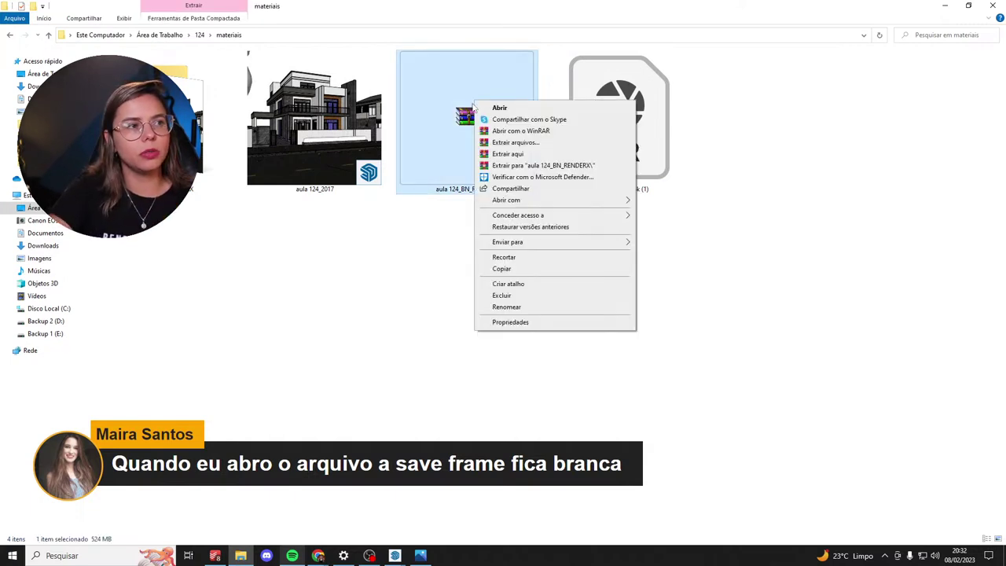
{"action": "left_click", "coordinate": [597, 166]}
Open the extracted aula 124_BN_RENDERX folder and view its files as Extra large icons.
{"action": "double_click", "coordinate": [212, 140]}
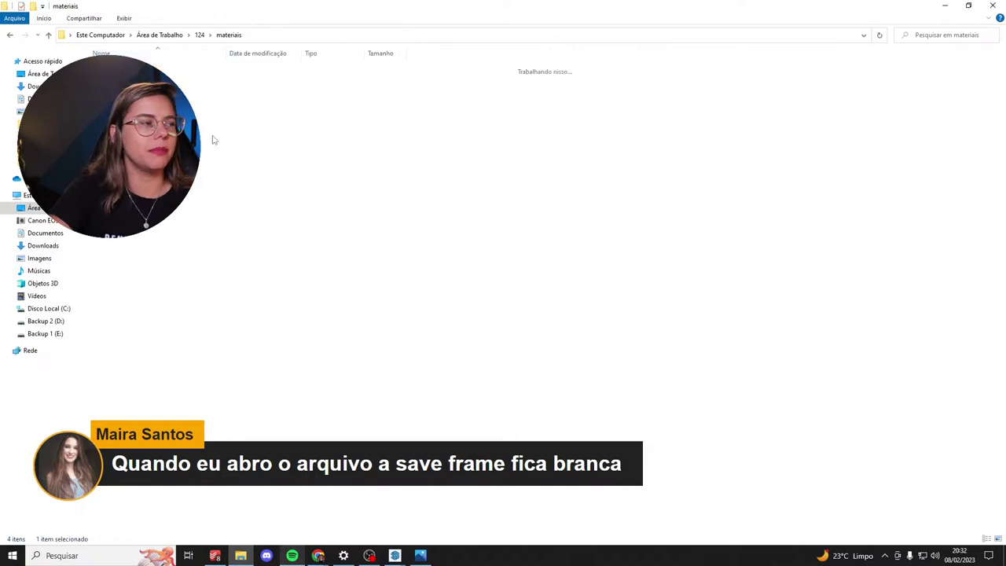
{"action": "right_click", "coordinate": [554, 168]}
{"action": "mouse_move", "coordinate": [582, 174]}
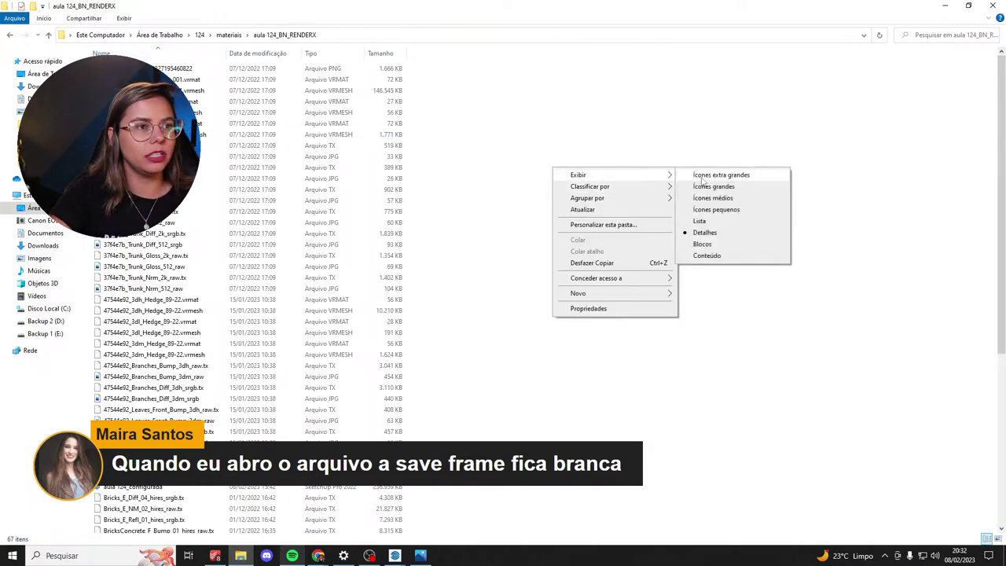
{"action": "left_click", "coordinate": [696, 174]}
{"action": "scroll", "coordinate": [385, 260], "scroll_direction": "down", "scroll_amount": 10}
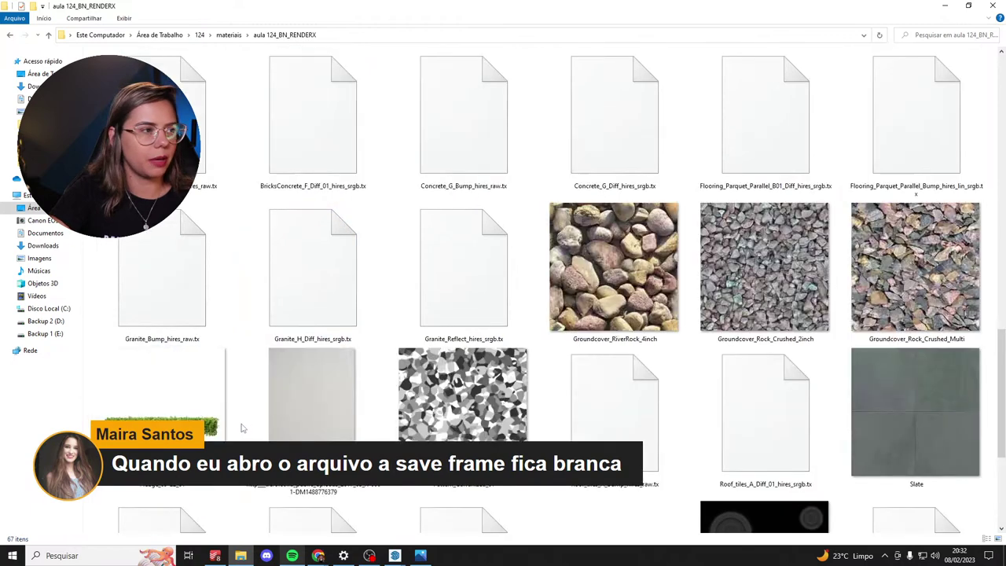
{"action": "scroll", "coordinate": [243, 428], "scroll_direction": "up", "scroll_amount": 3}
Select aula 124_configurada, then go back to materiais and select the aula 124_2017 model.
{"action": "left_click", "coordinate": [450, 299]}
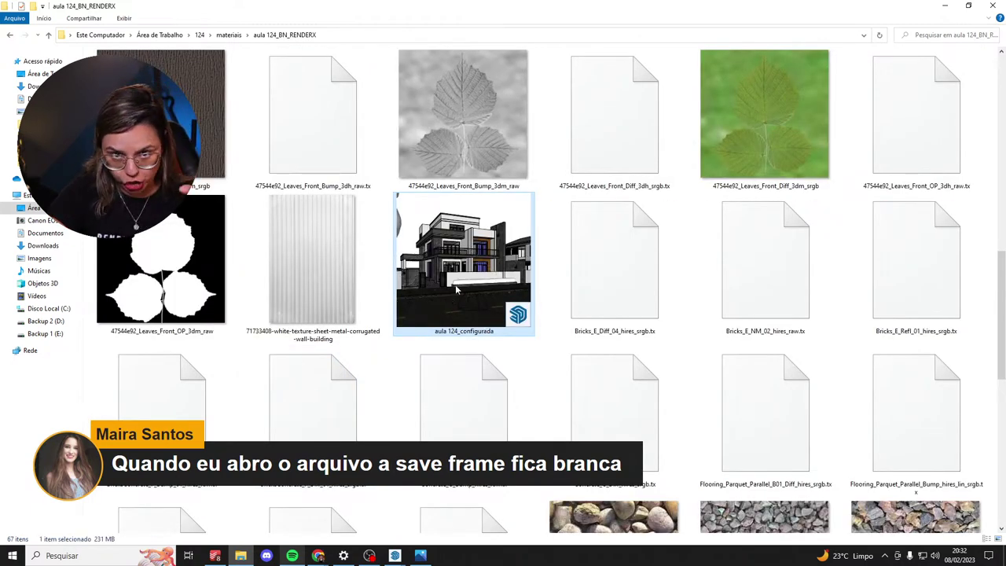
{"action": "key", "text": "alt+Up"}
{"action": "left_click", "coordinate": [279, 179]}
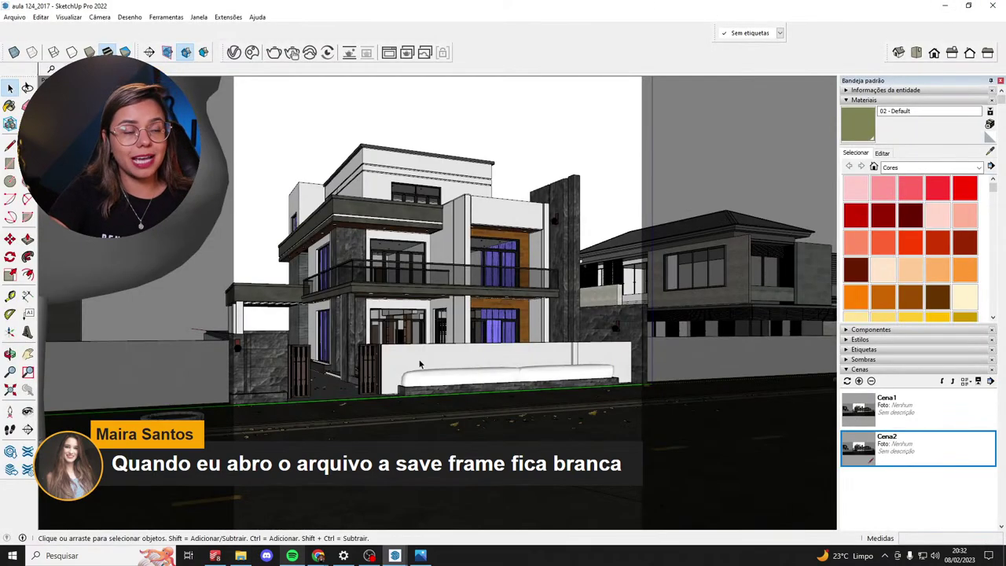
Choose Extensões > V-Ray > File Path Editor from SketchUp's menu bar.
{"action": "left_click", "coordinate": [240, 18]}
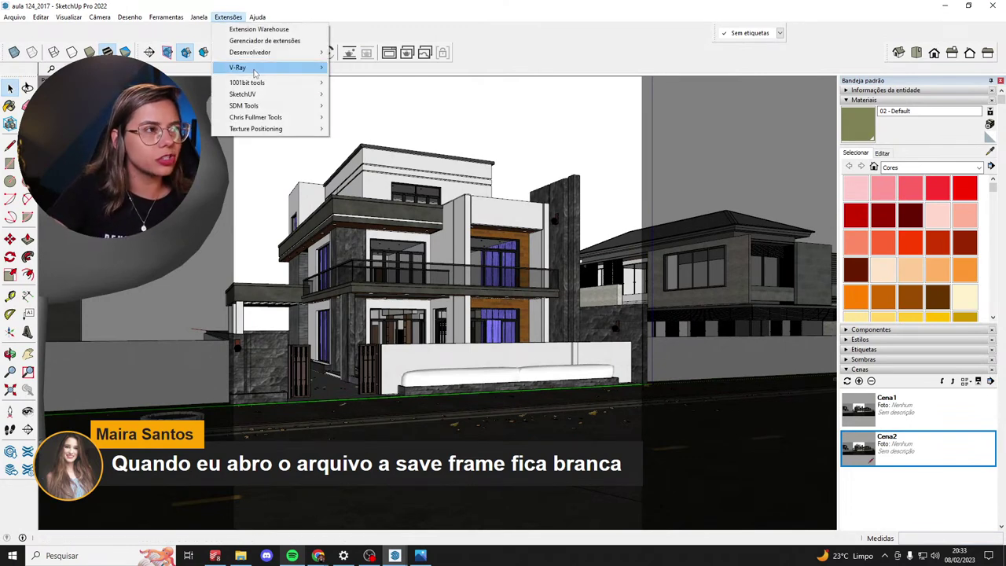
{"action": "mouse_move", "coordinate": [254, 71]}
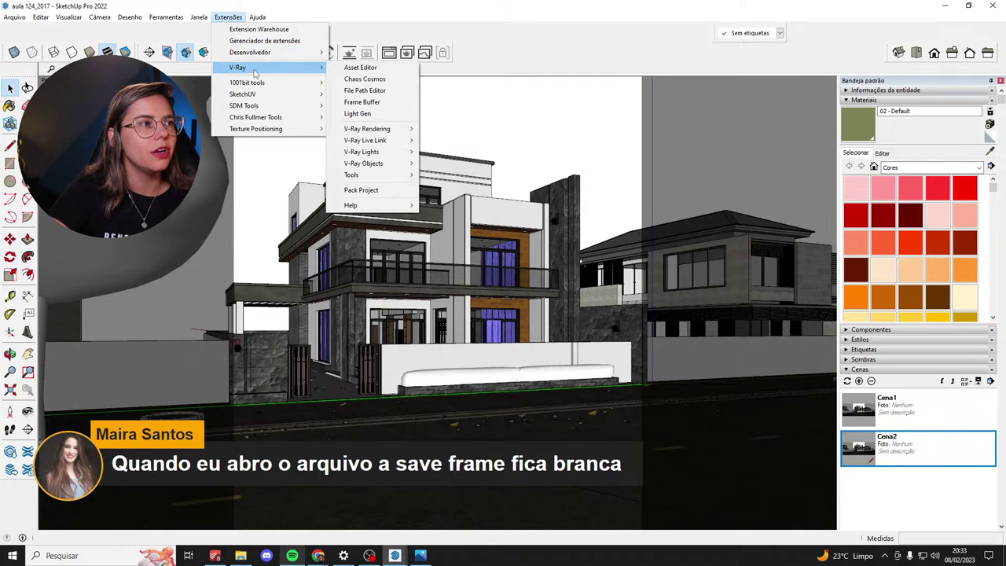
{"action": "left_click", "coordinate": [398, 93]}
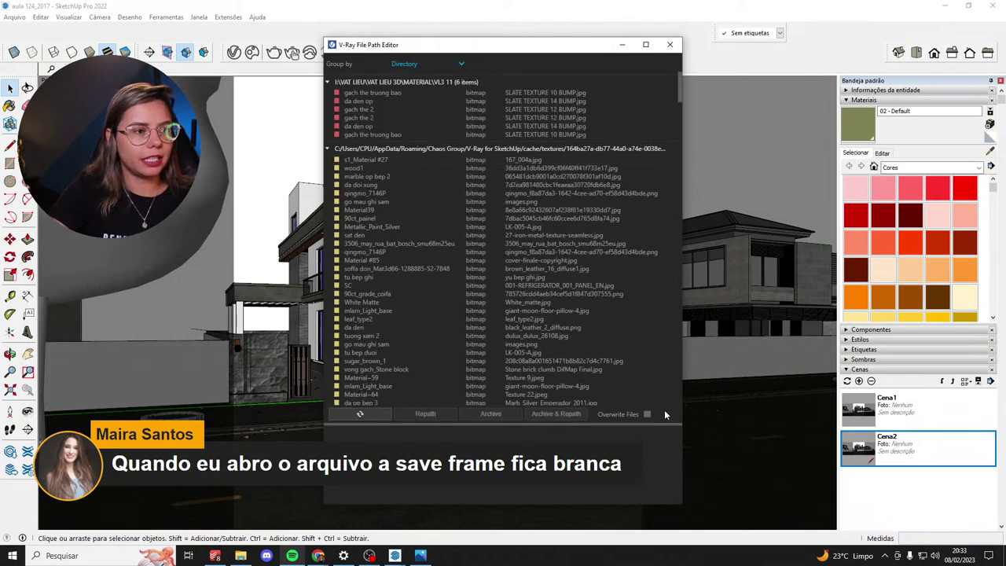
Enable Overwrite Files in the File Path Editor and start Archive & Repath.
{"action": "left_click", "coordinate": [647, 415]}
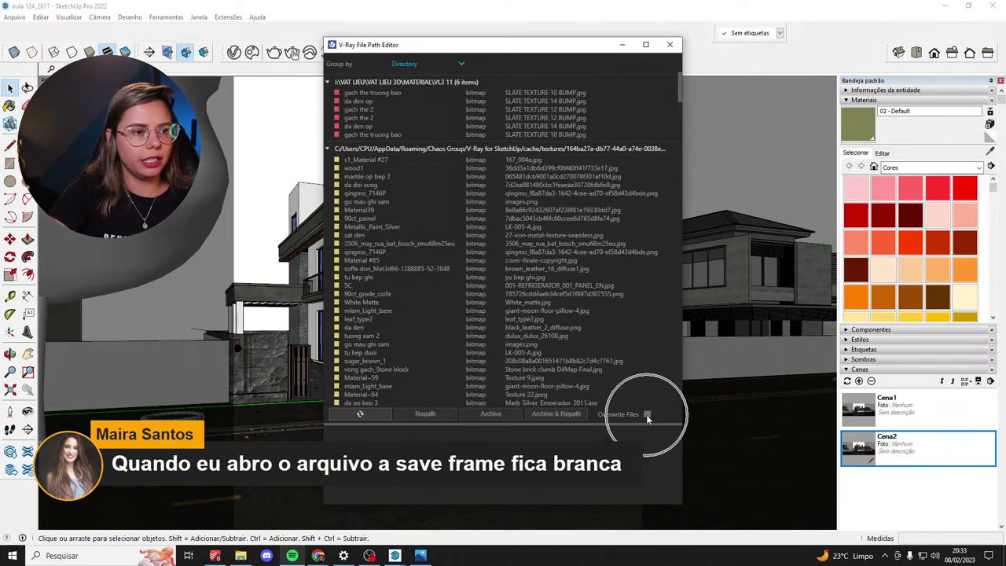
{"action": "left_click", "coordinate": [571, 415]}
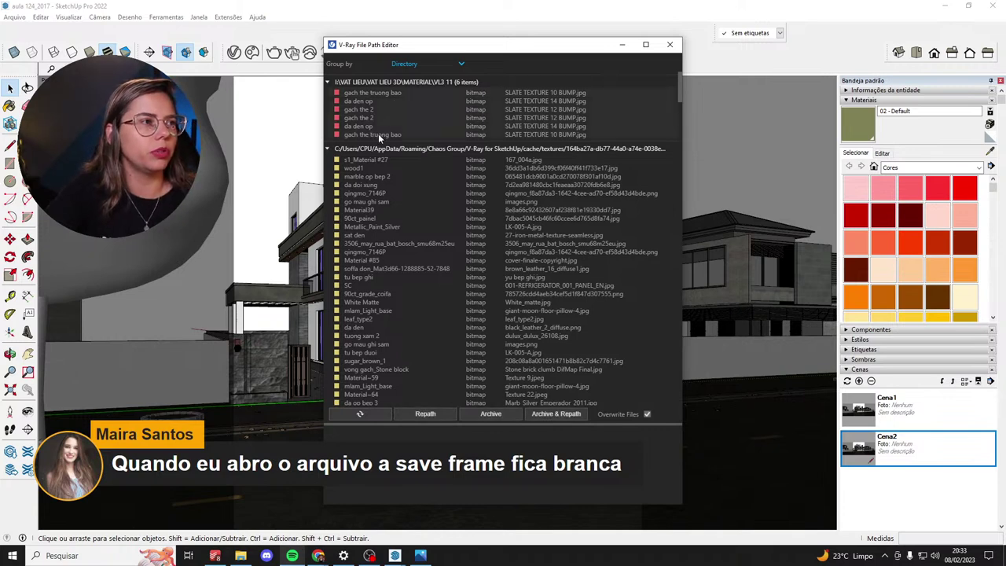
{"action": "left_click", "coordinate": [574, 412]}
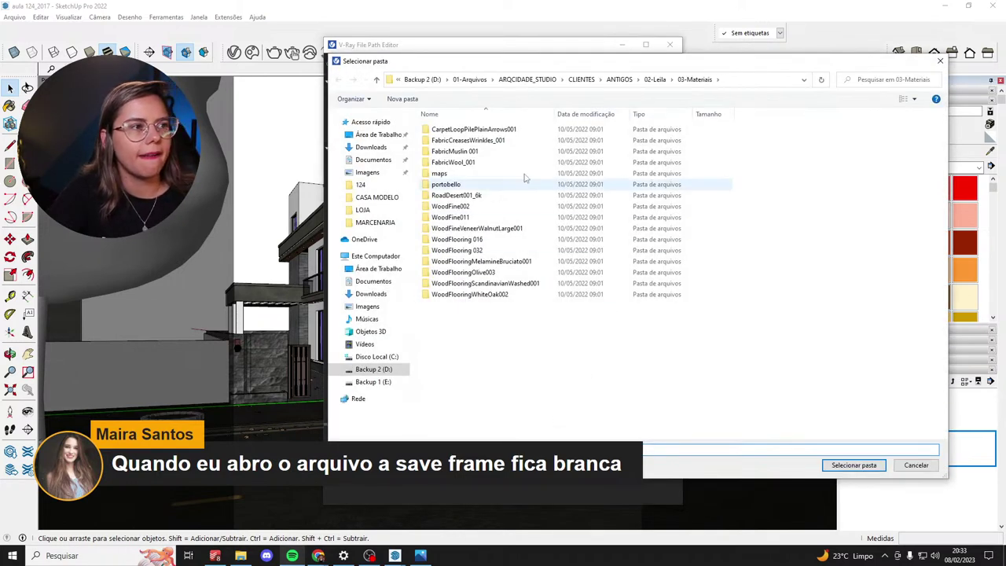
Choose Desktop\124\materiais\aula 124_BN_RENDERX as the destination, then close the path list.
{"action": "left_click", "coordinate": [378, 186]}
{"action": "double_click", "coordinate": [486, 140]}
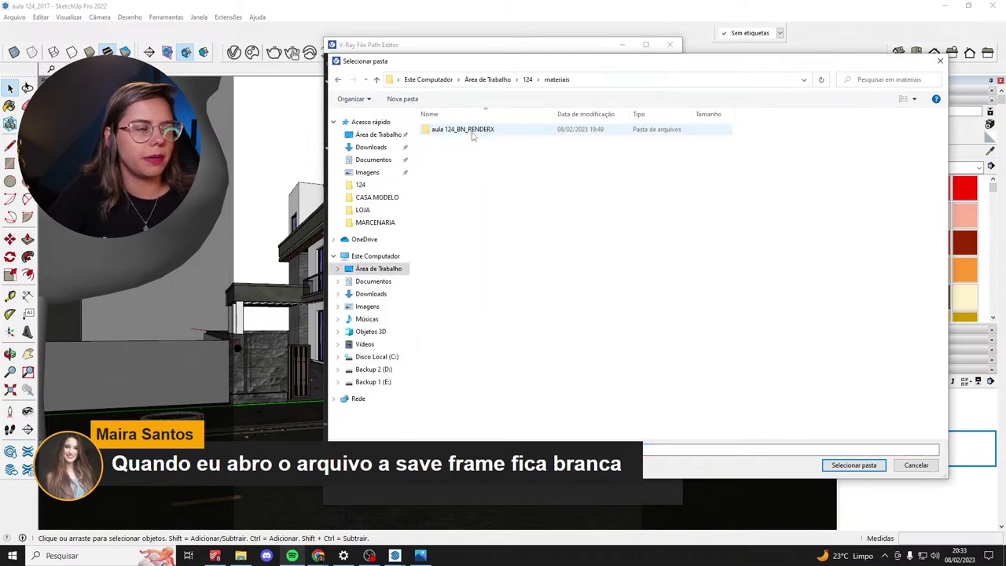
{"action": "double_click", "coordinate": [466, 134]}
{"action": "key", "text": "alt+Up"}
{"action": "left_click", "coordinate": [854, 465]}
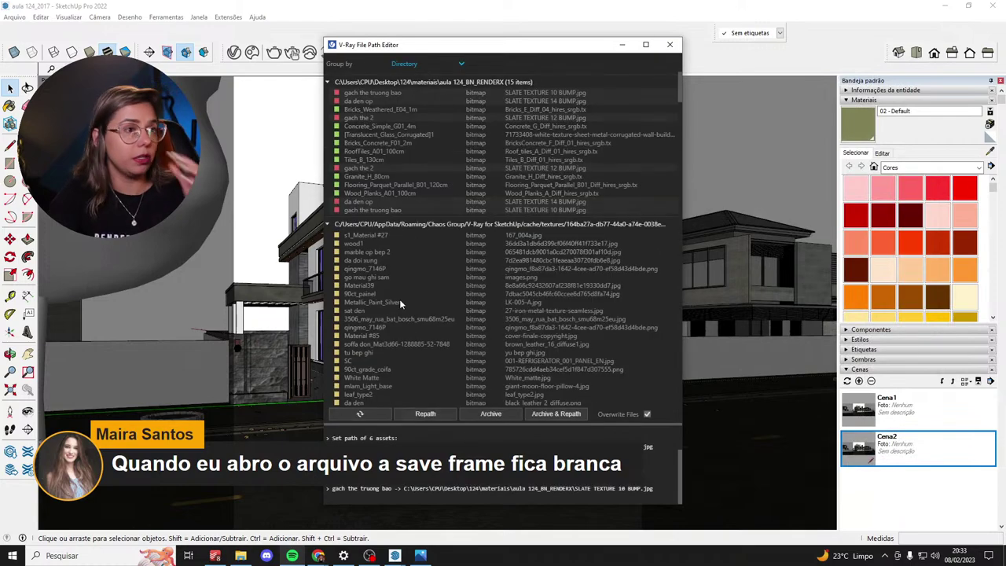
{"action": "scroll", "coordinate": [505, 176], "scroll_direction": "down", "scroll_amount": 10}
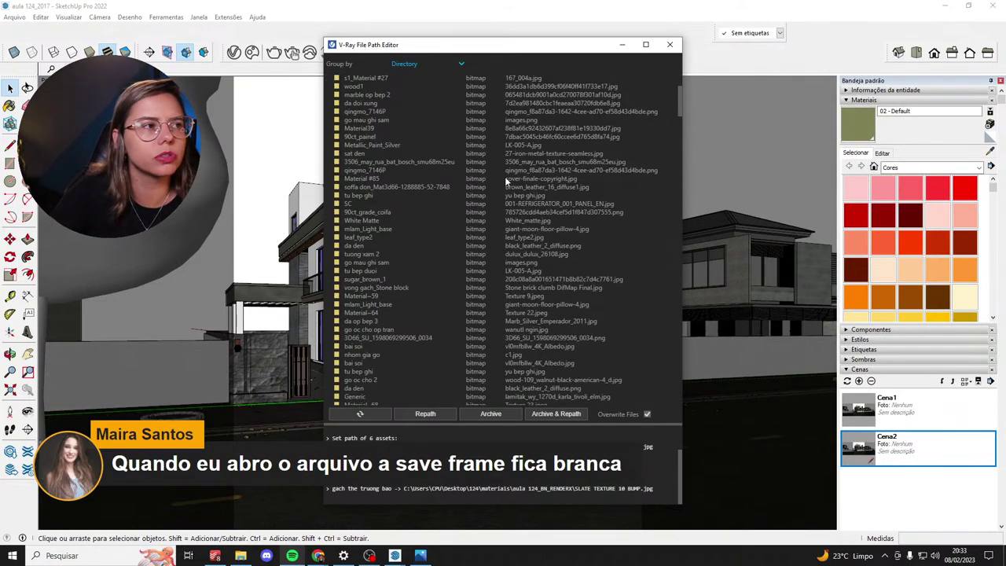
{"action": "left_click", "coordinate": [670, 44]}
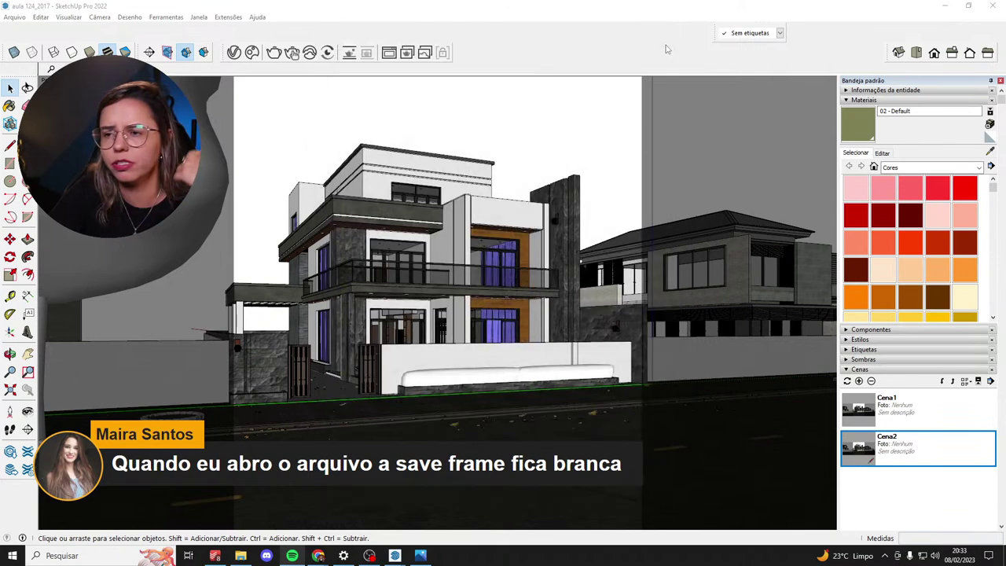
{"action": "key", "text": "alt+Tab"}
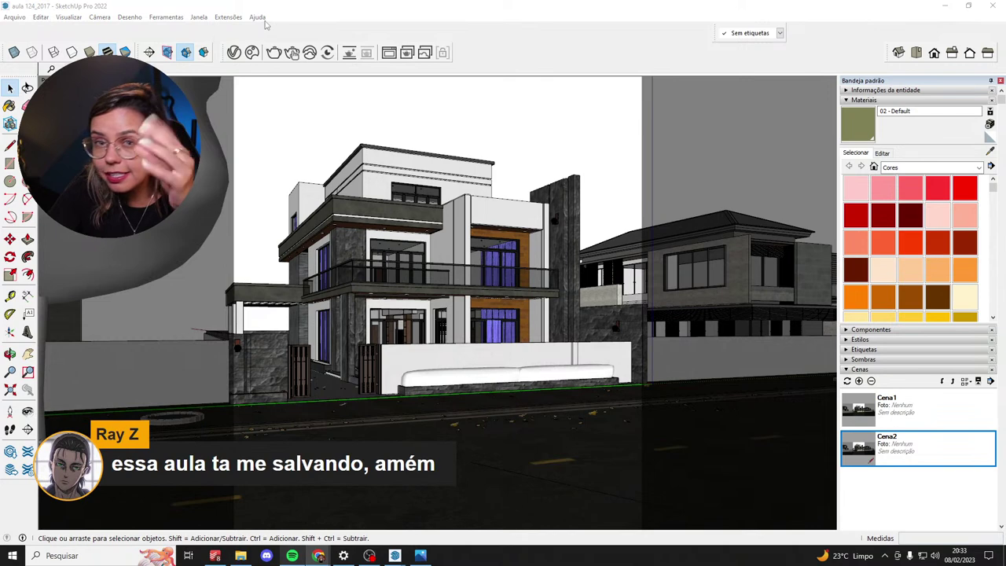
{"action": "left_click", "coordinate": [234, 52]}
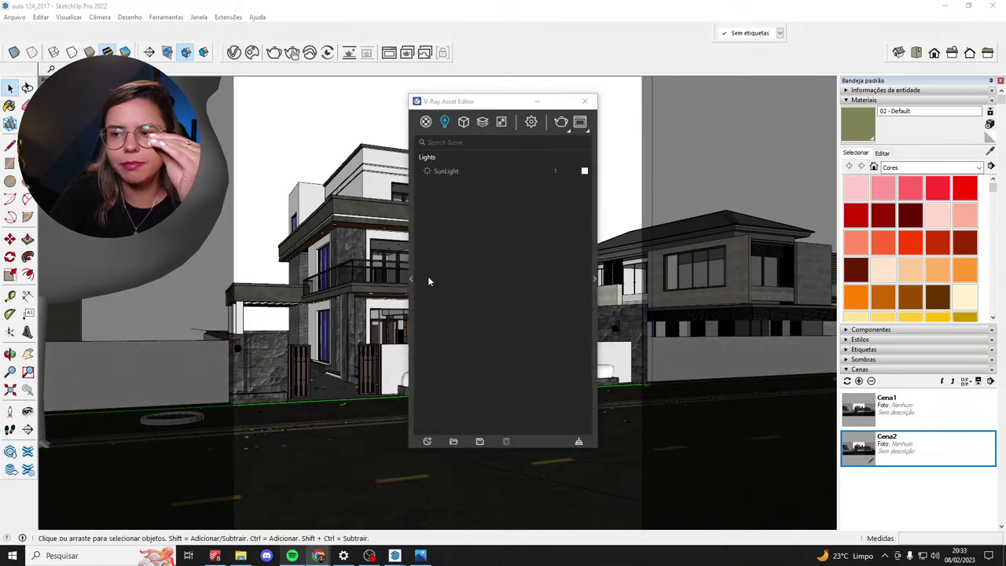
{"action": "left_click", "coordinate": [531, 123]}
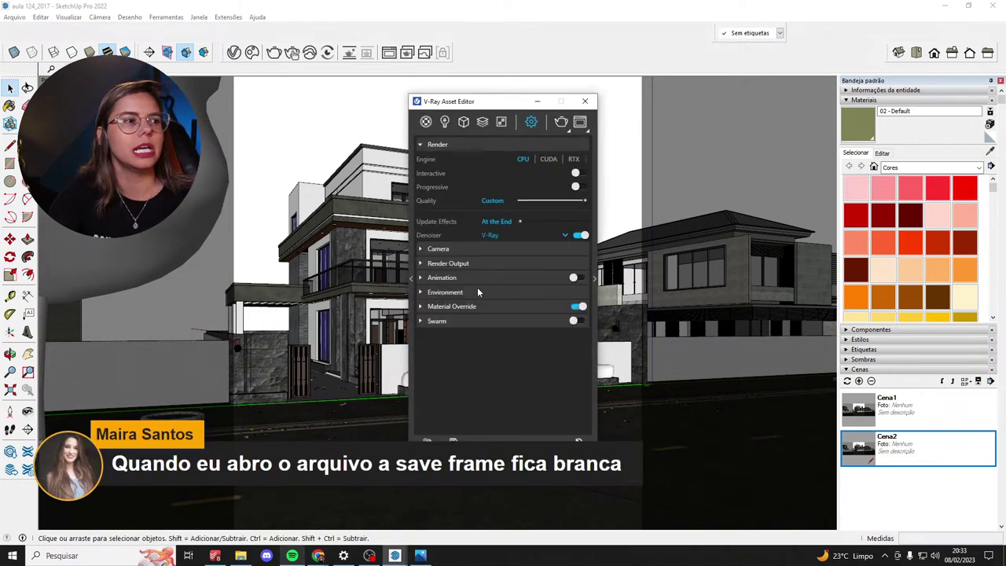
{"action": "left_click", "coordinate": [492, 269]}
{"action": "left_click", "coordinate": [582, 279]}
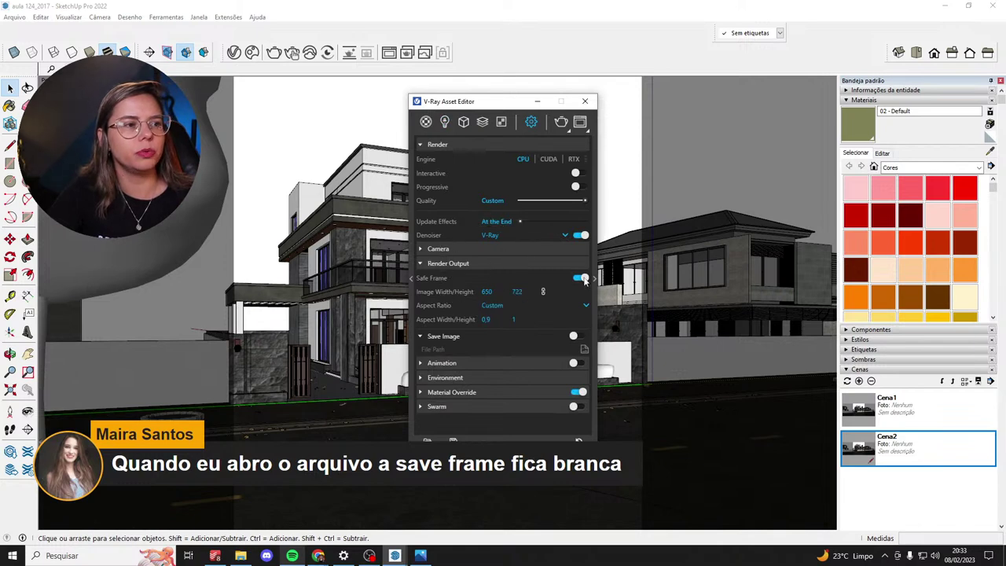
{"action": "left_click", "coordinate": [582, 280]}
{"action": "left_click", "coordinate": [583, 280]}
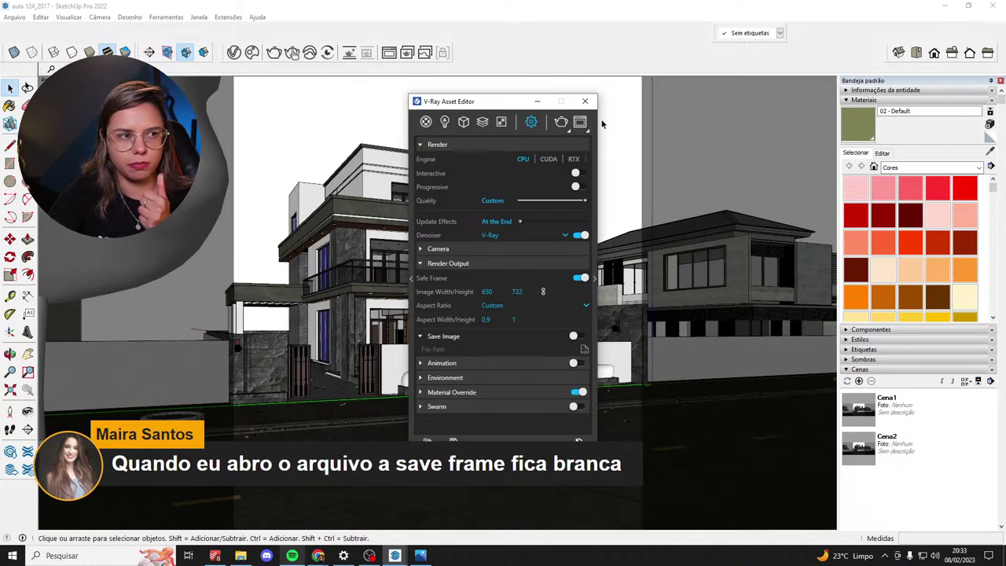
{"action": "left_click", "coordinate": [586, 102]}
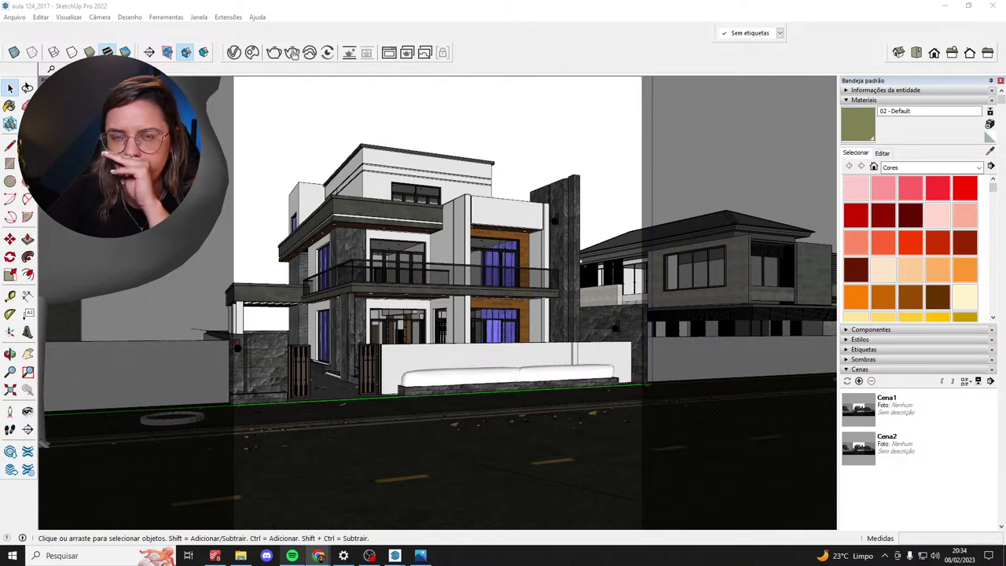
{"action": "left_click", "coordinate": [598, 167]}
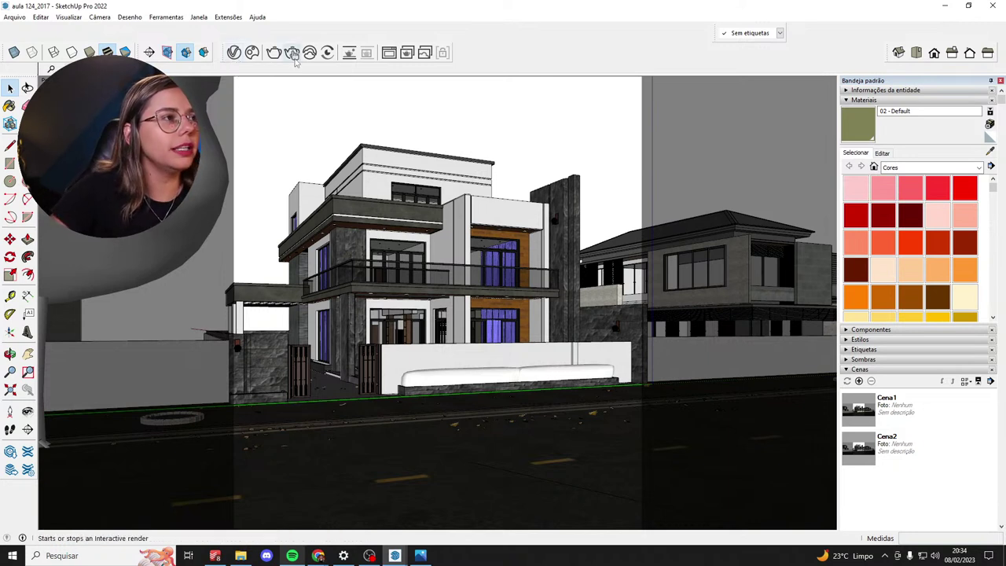
{"action": "left_click", "coordinate": [233, 52]}
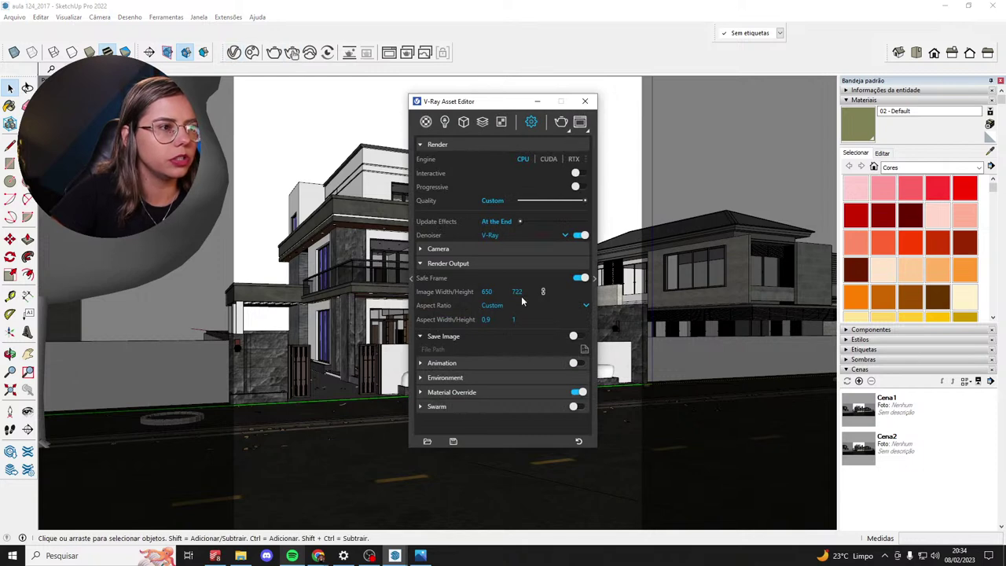
Close the Asset Editor, widen the Frame Buffer's image area with its splitters, and move it left.
{"action": "left_click", "coordinate": [585, 102]}
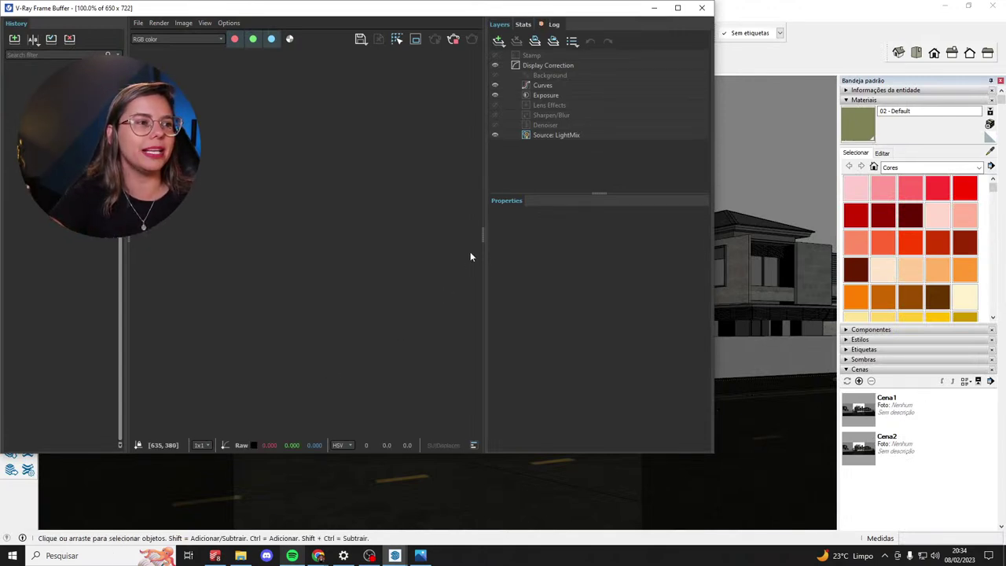
{"action": "left_click_drag", "start_coordinate": [480, 238], "coordinate": [588, 247]}
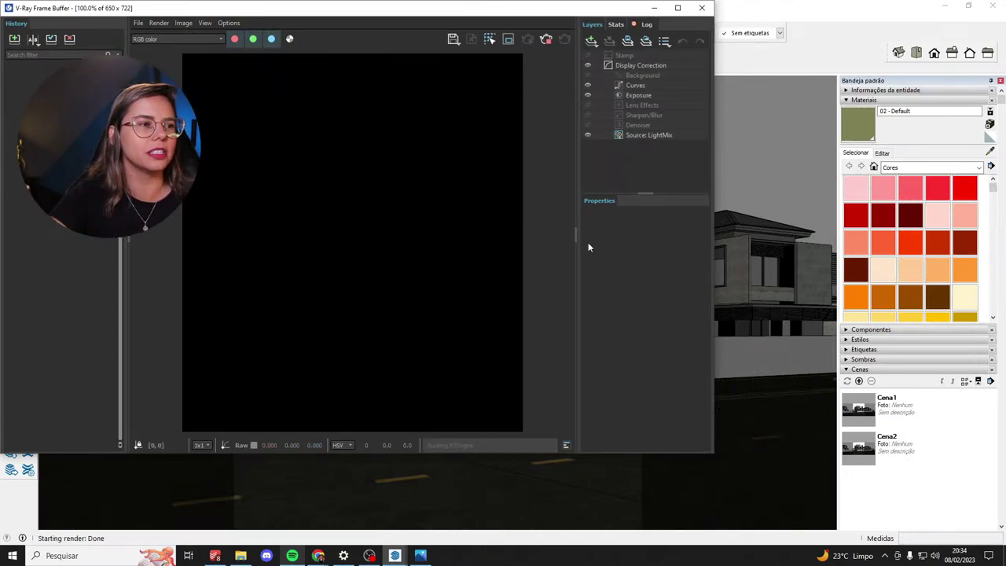
{"action": "left_click_drag", "start_coordinate": [129, 245], "coordinate": [84, 244]}
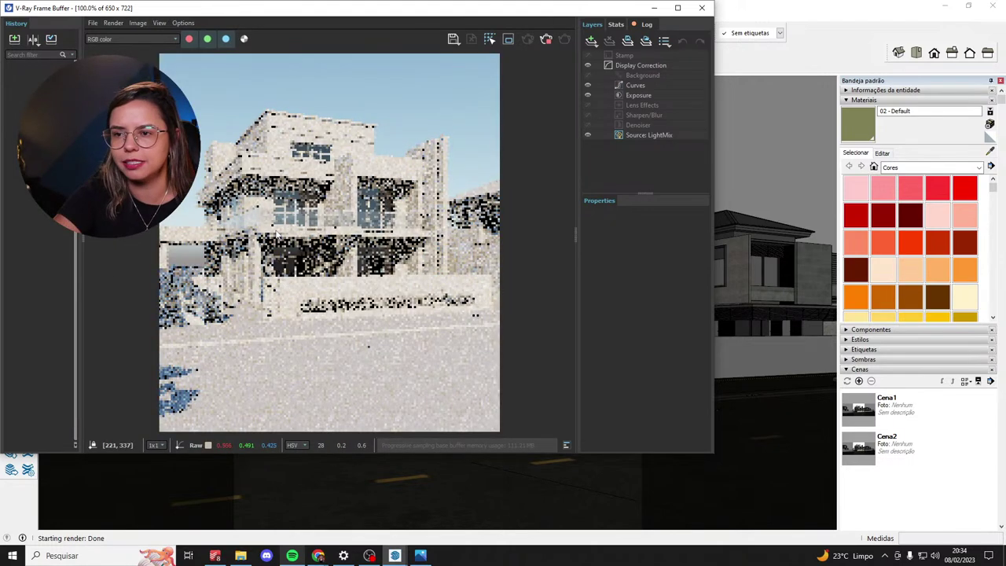
{"action": "scroll", "coordinate": [327, 247], "scroll_direction": "down", "scroll_amount": 2}
{"action": "scroll", "coordinate": [327, 247], "scroll_direction": "up", "scroll_amount": 2}
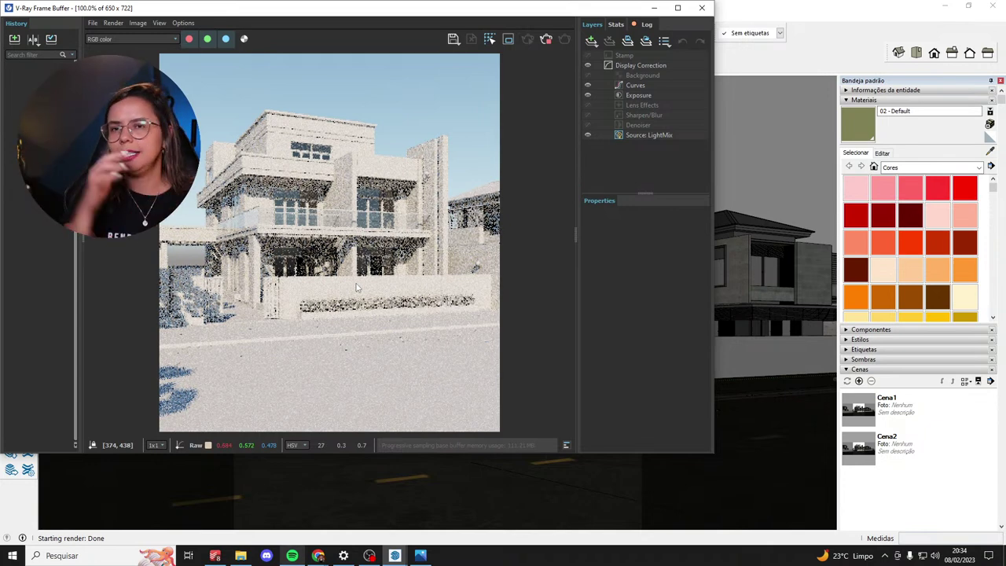
{"action": "scroll", "coordinate": [356, 289], "scroll_direction": "down", "scroll_amount": 2}
{"action": "scroll", "coordinate": [356, 288], "scroll_direction": "up", "scroll_amount": 2}
{"action": "left_click_drag", "start_coordinate": [381, 13], "coordinate": [0, 24]}
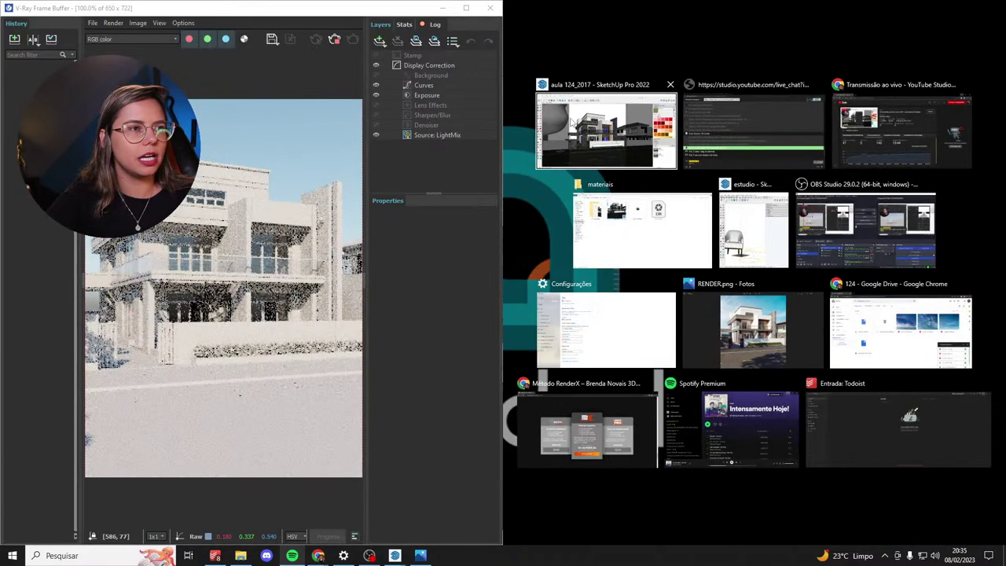
Snap the V-Ray Frame Buffer to the left half and SketchUp to the right via Snap Assist.
{"action": "left_click", "coordinate": [569, 117]}
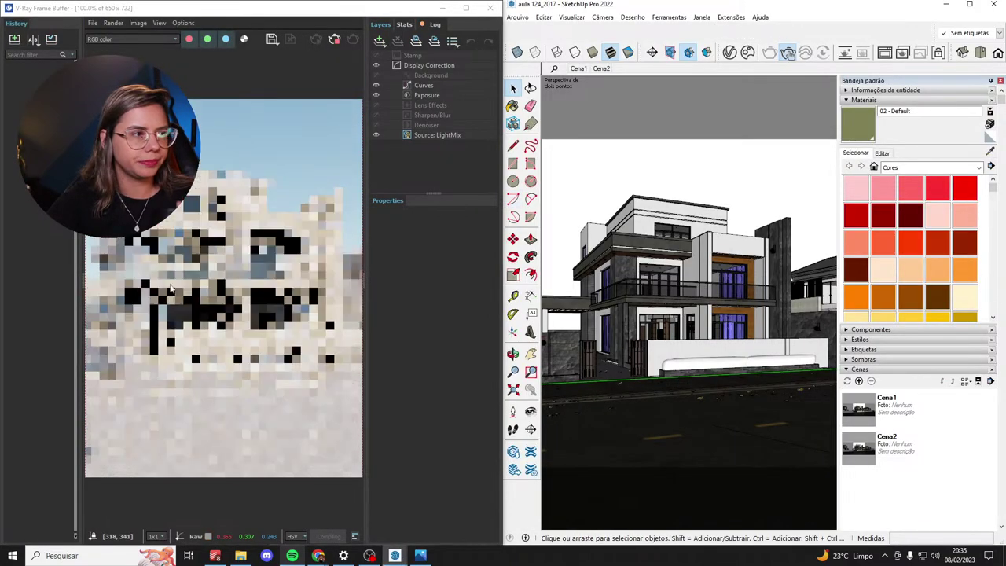
{"action": "left_click_drag", "start_coordinate": [77, 279], "coordinate": [8, 279]}
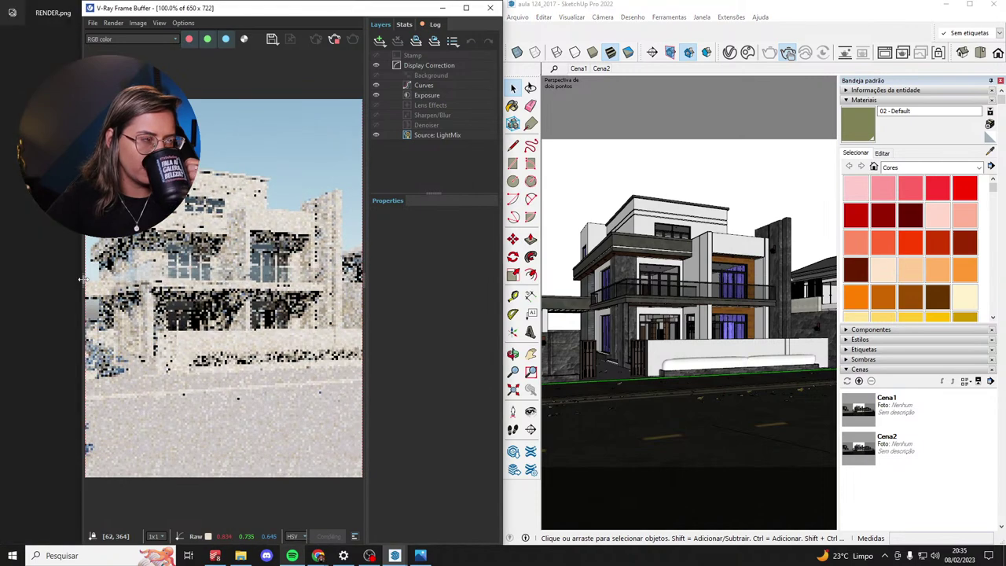
{"action": "left_click_drag", "start_coordinate": [205, 8], "coordinate": [0, 15]}
{"action": "left_click", "coordinate": [592, 119]}
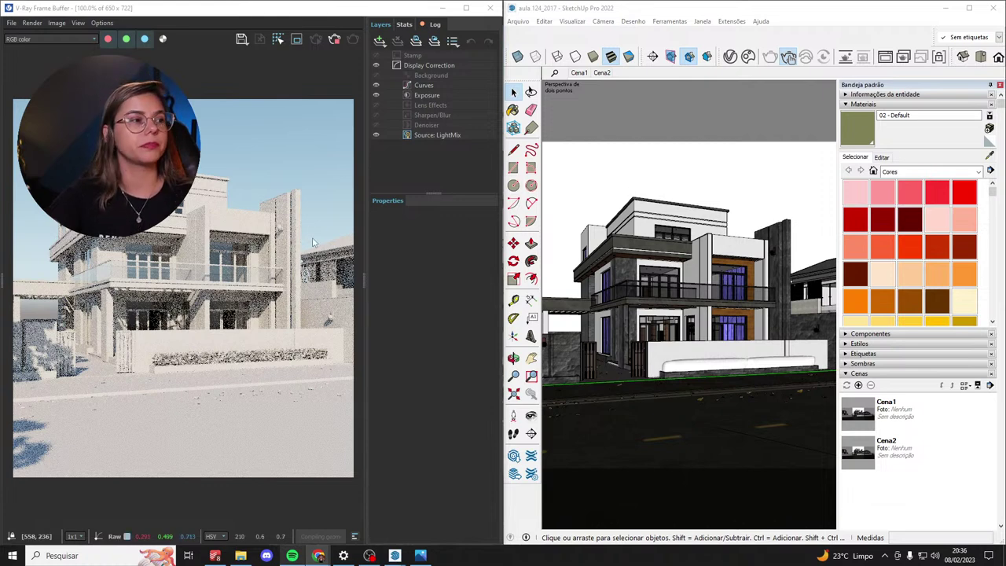
{"action": "scroll", "coordinate": [175, 301], "scroll_direction": "down", "scroll_amount": 1}
{"action": "scroll", "coordinate": [175, 301], "scroll_direction": "up", "scroll_amount": 1}
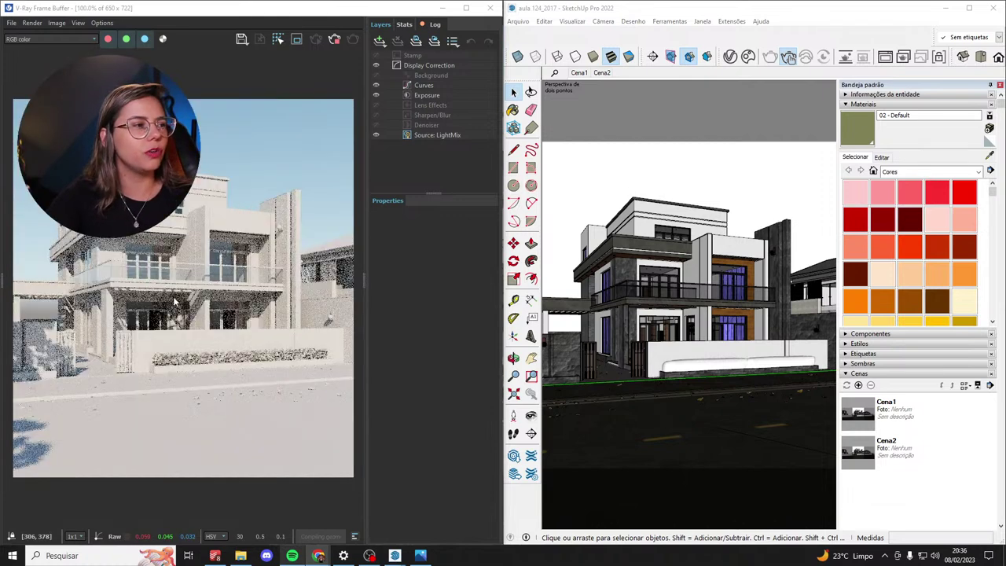
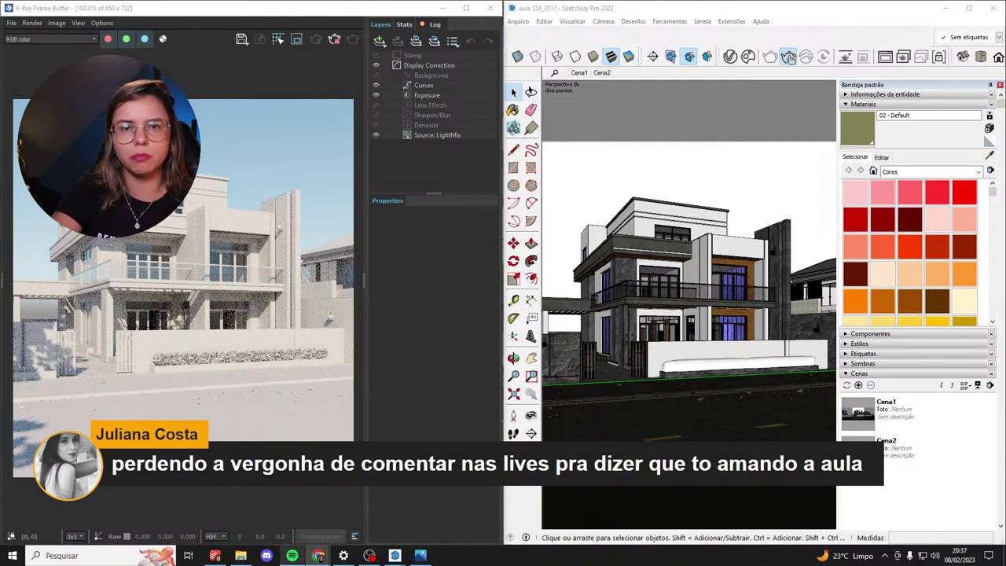
Open the V-Ray Asset Editor on its Lights list, which holds only SunLight.
{"action": "scroll", "coordinate": [127, 313], "scroll_direction": "down", "scroll_amount": 1}
{"action": "scroll", "coordinate": [128, 312], "scroll_direction": "up", "scroll_amount": 1}
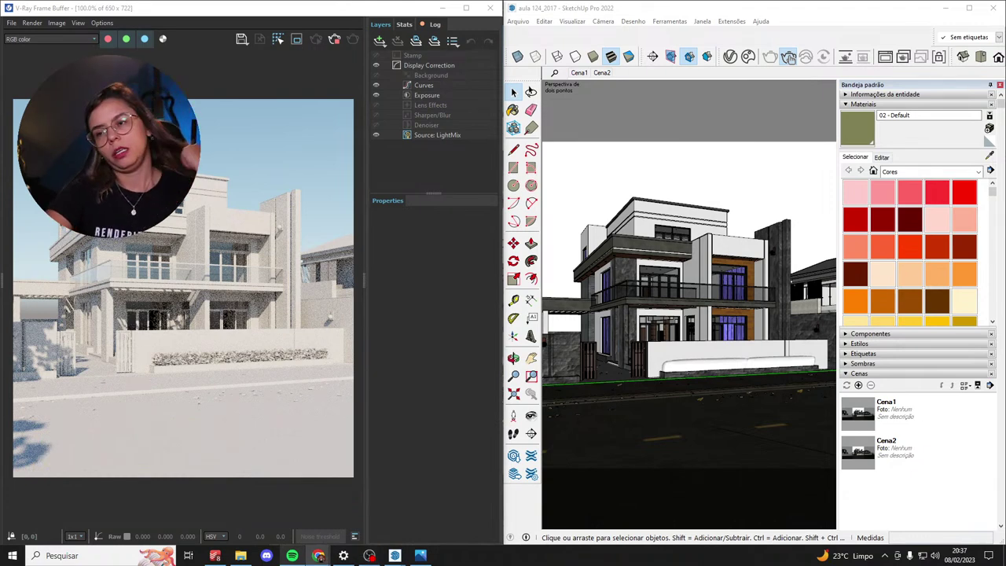
{"action": "left_click", "coordinate": [729, 58]}
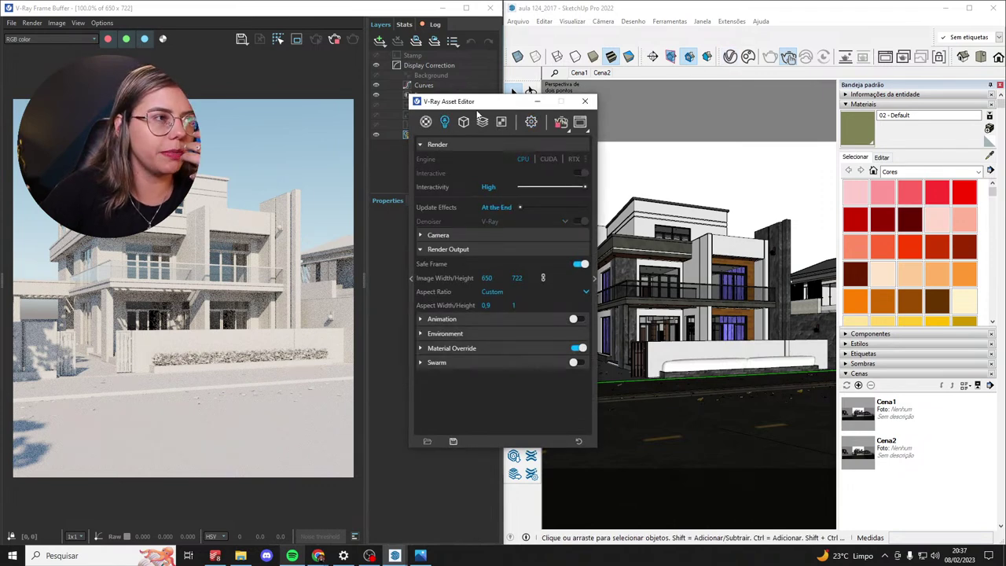
{"action": "left_click", "coordinate": [444, 121]}
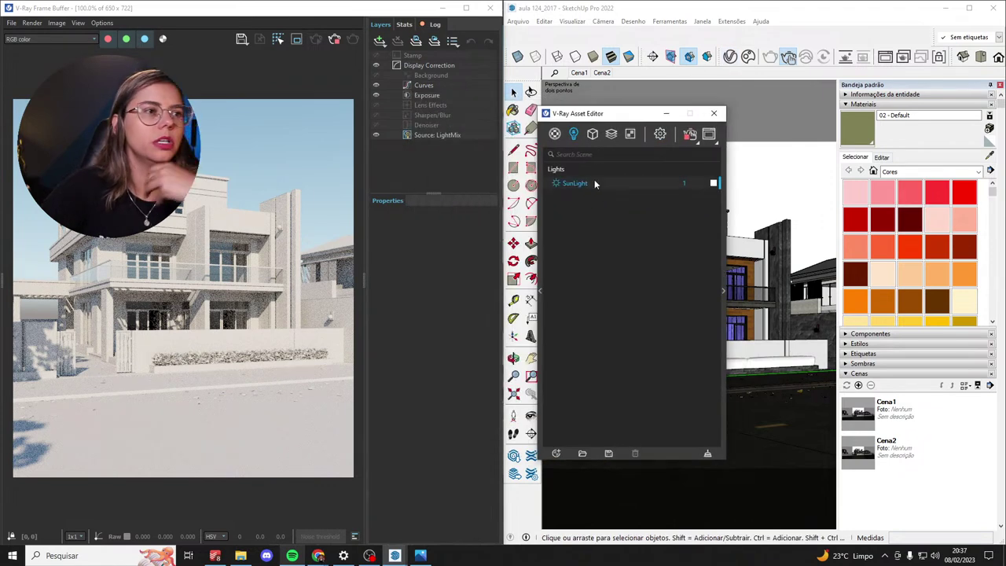
{"action": "scroll", "coordinate": [275, 283], "scroll_direction": "down", "scroll_amount": 1}
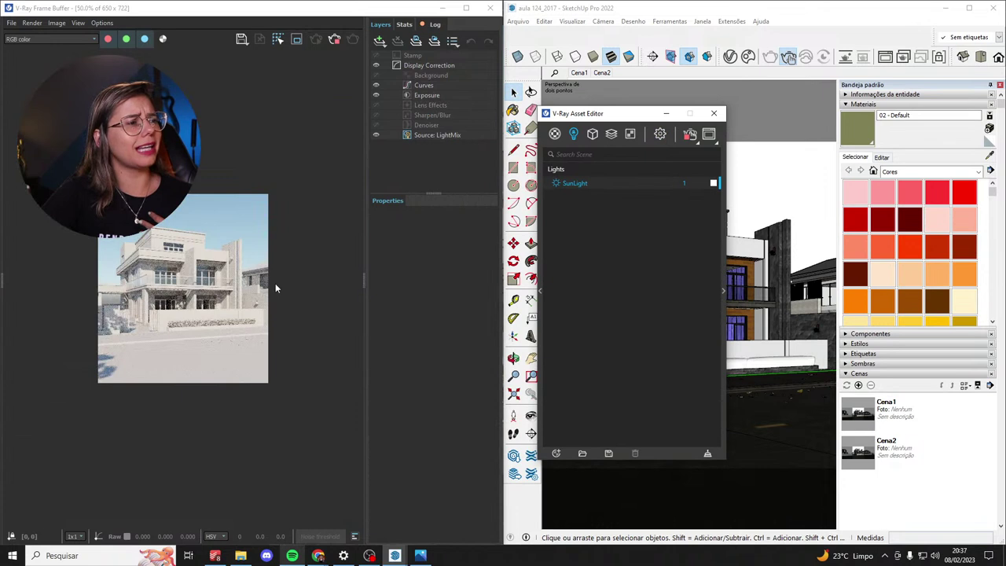
{"action": "scroll", "coordinate": [275, 284], "scroll_direction": "up", "scroll_amount": 1}
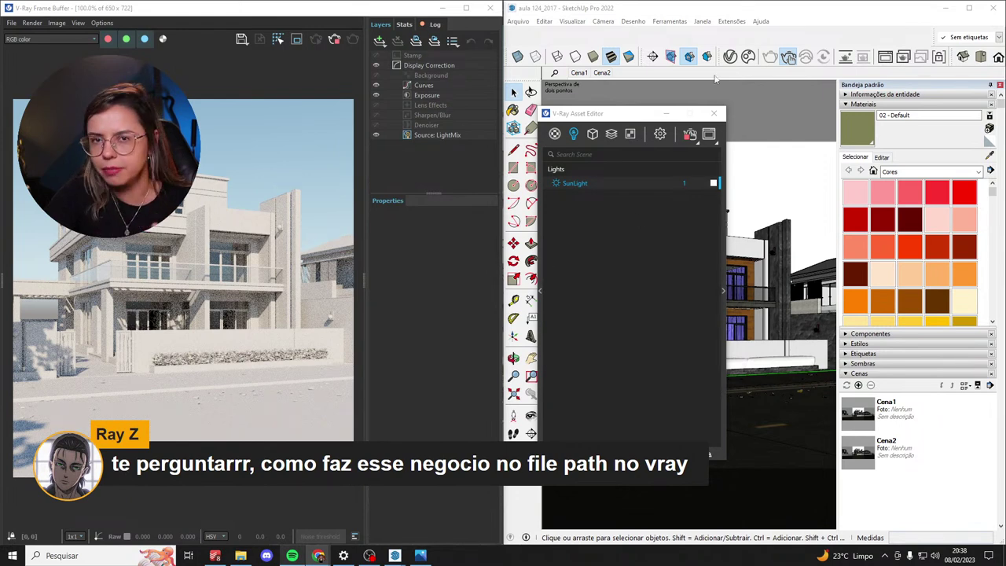
Open the V-Ray File Path Editor from the Extensões menu to list the texture files.
{"action": "left_click", "coordinate": [732, 21]}
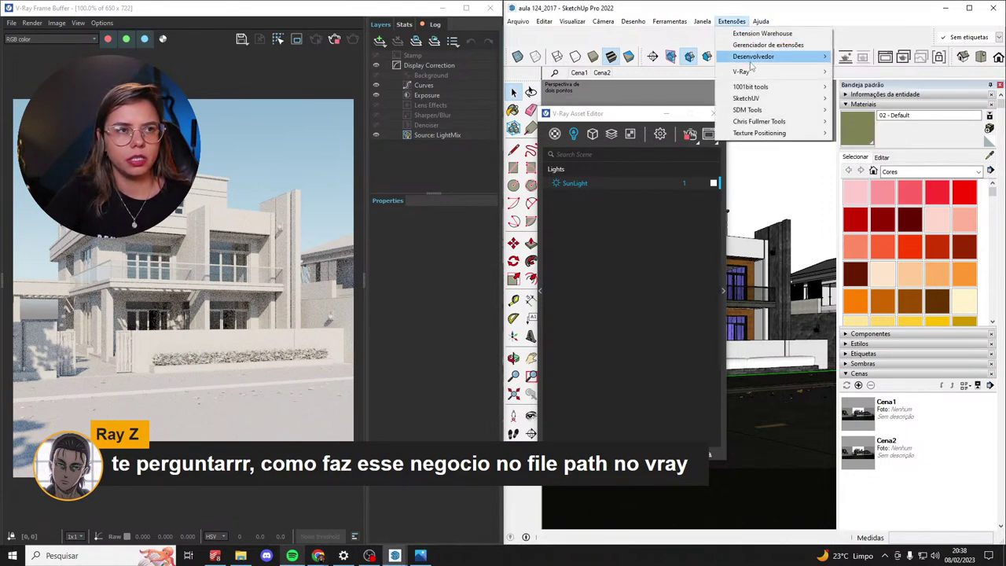
{"action": "mouse_move", "coordinate": [754, 72]}
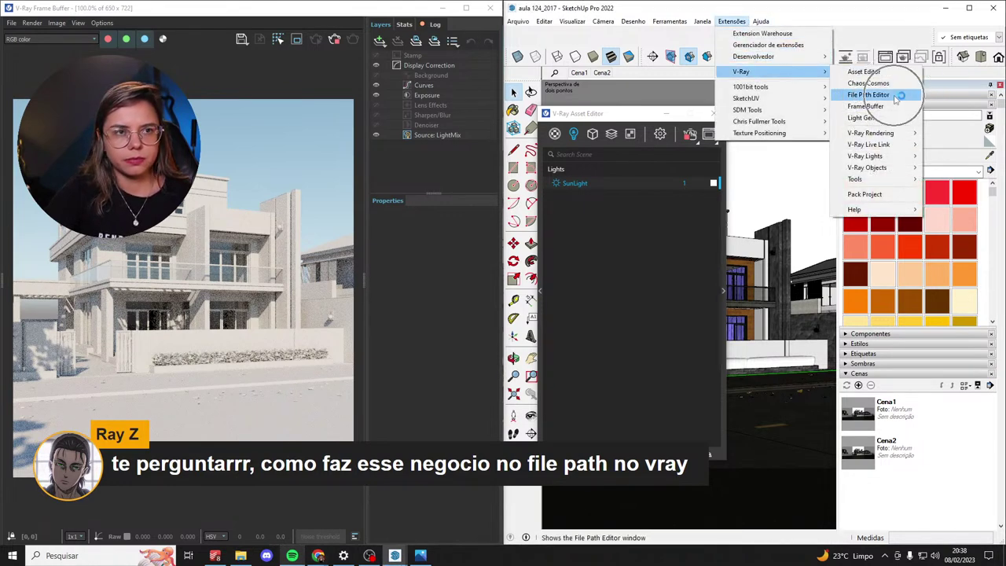
{"action": "left_click", "coordinate": [868, 95]}
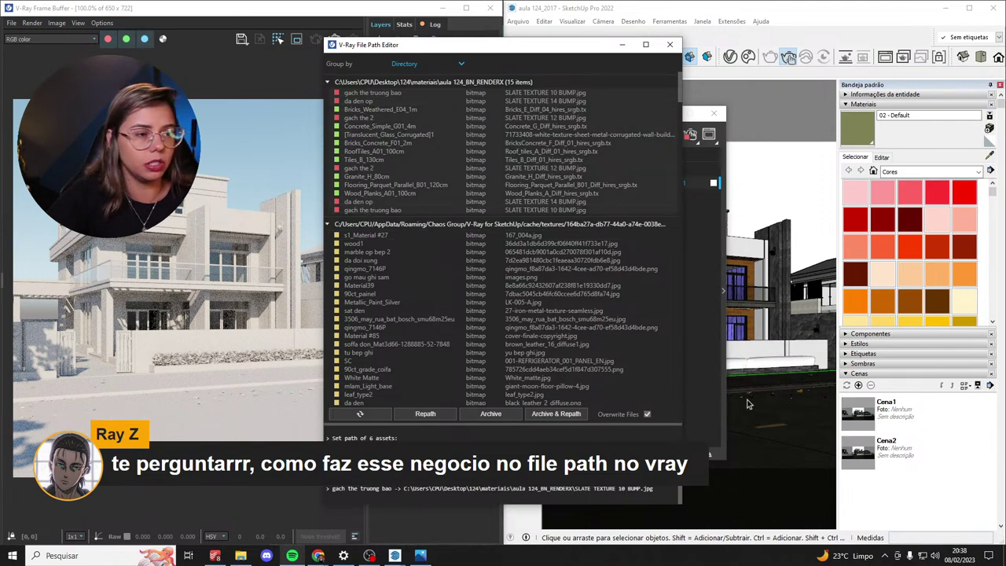
Archive and repath all textures into the aula 124_BN_RENDERX folder under materiais.
{"action": "left_click", "coordinate": [647, 415]}
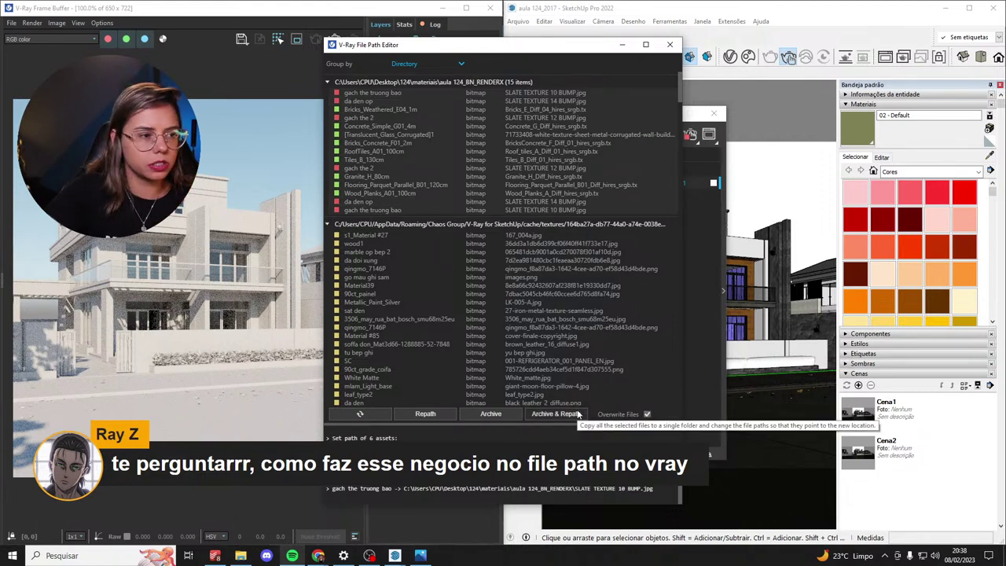
{"action": "left_click", "coordinate": [577, 415]}
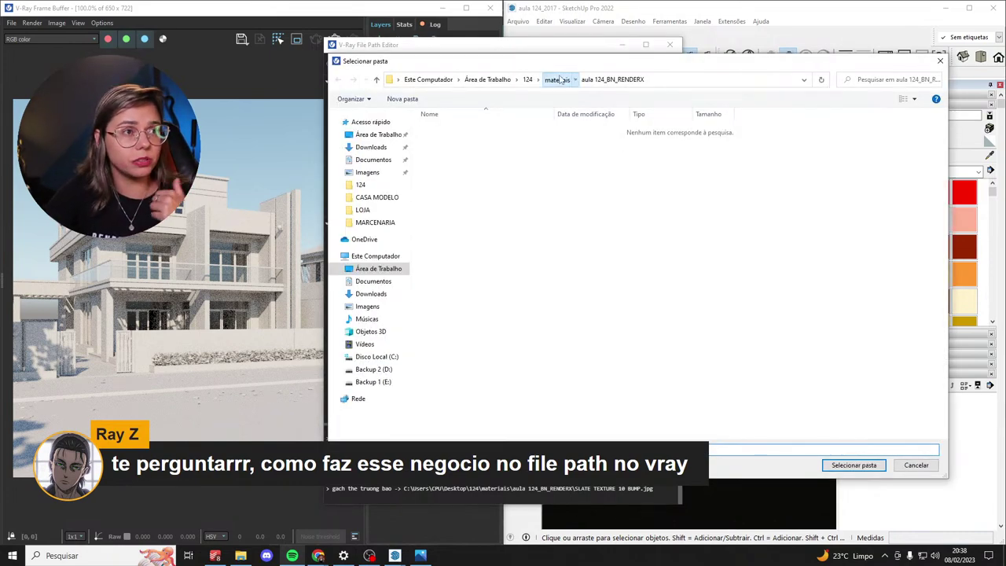
{"action": "left_click", "coordinate": [554, 79]}
{"action": "left_click", "coordinate": [483, 131]}
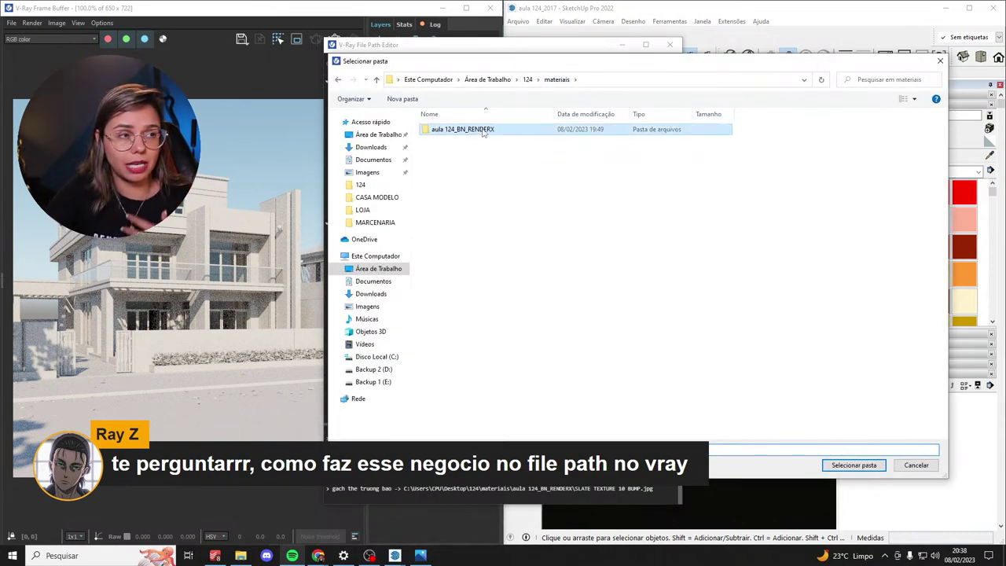
{"action": "left_click", "coordinate": [854, 465]}
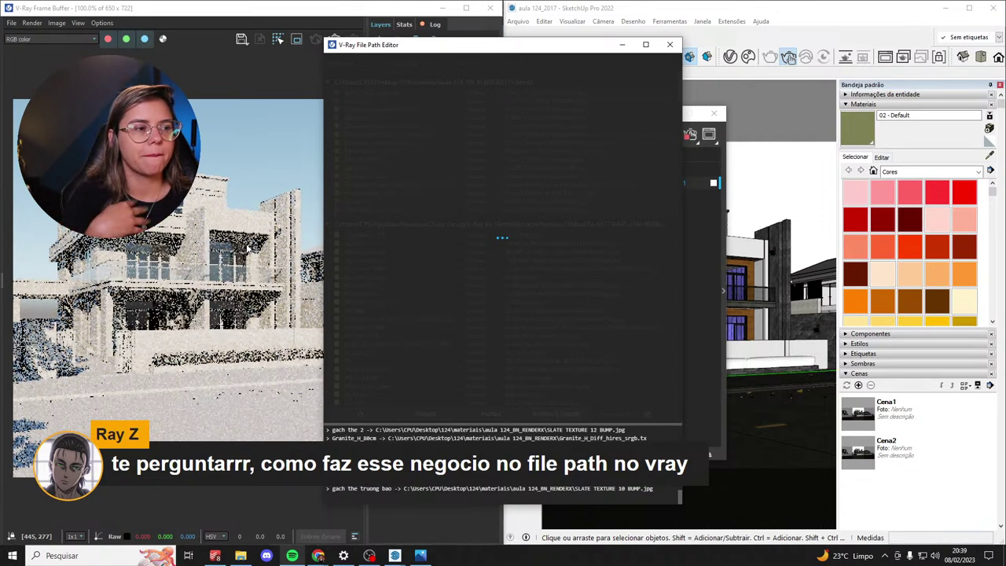
Close the V-Ray File Path Editor after the textures are archived.
{"action": "left_click", "coordinate": [670, 45]}
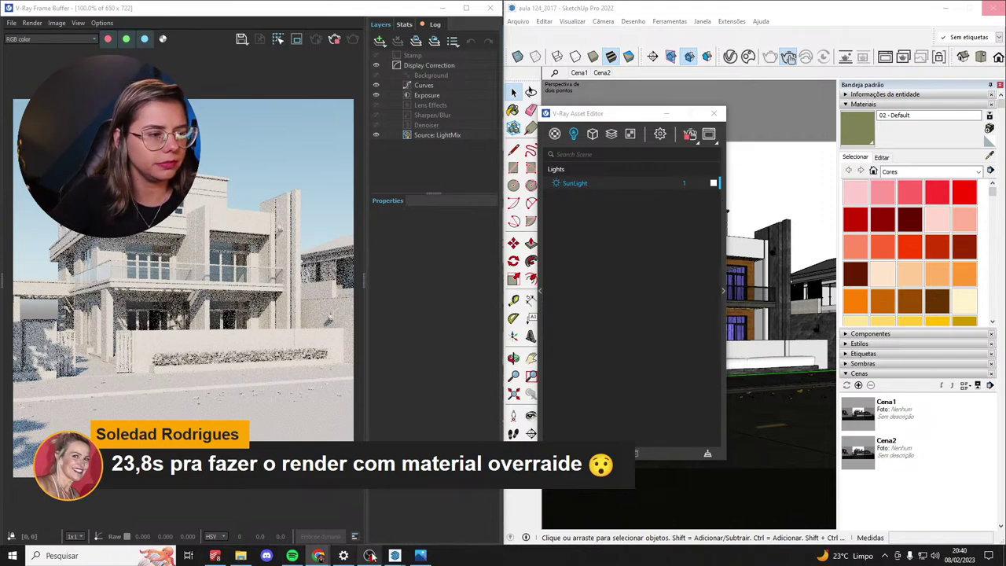
Switch between taskbar windows to bring the RENDER.png image forward in Photos.
{"action": "mouse_move", "coordinate": [395, 556]}
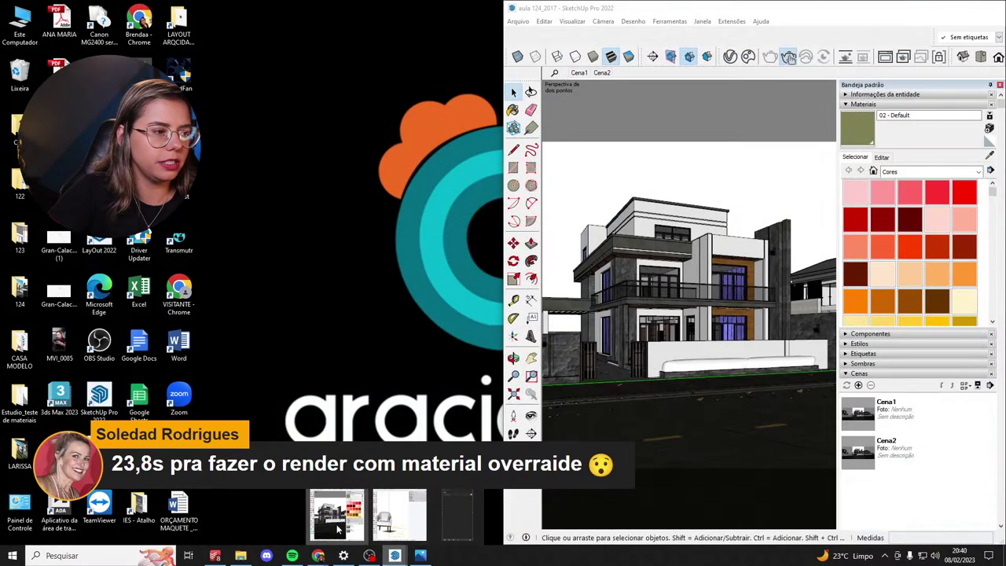
{"action": "left_click", "coordinate": [338, 515]}
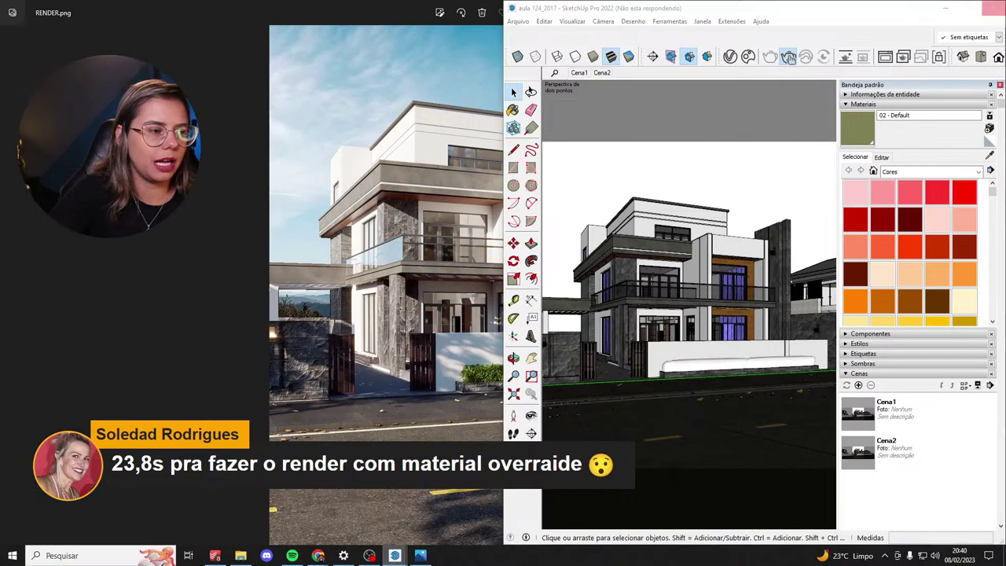
{"action": "mouse_move", "coordinate": [394, 556]}
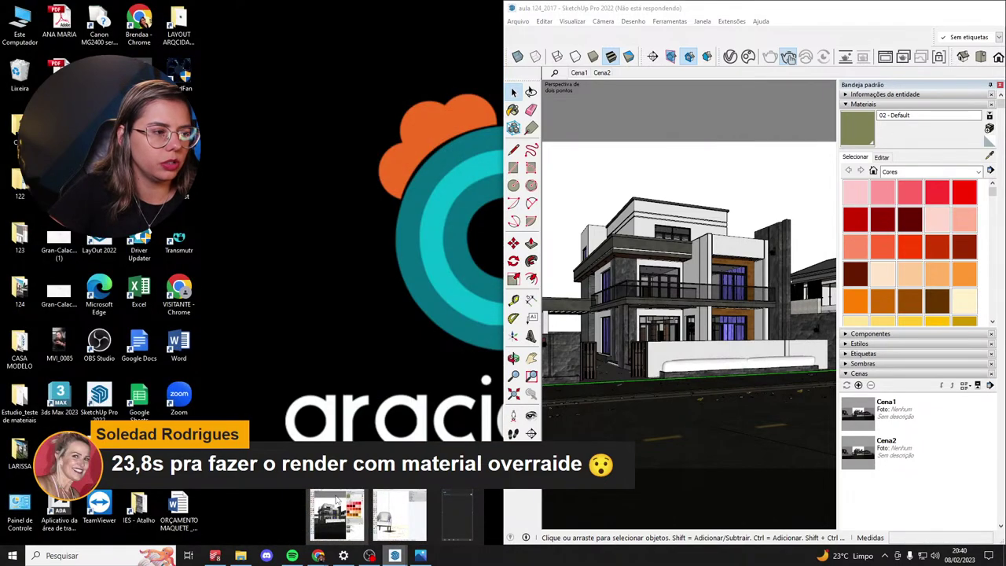
{"action": "left_click", "coordinate": [336, 511]}
{"action": "mouse_move", "coordinate": [403, 556]}
{"action": "left_click", "coordinate": [400, 515]}
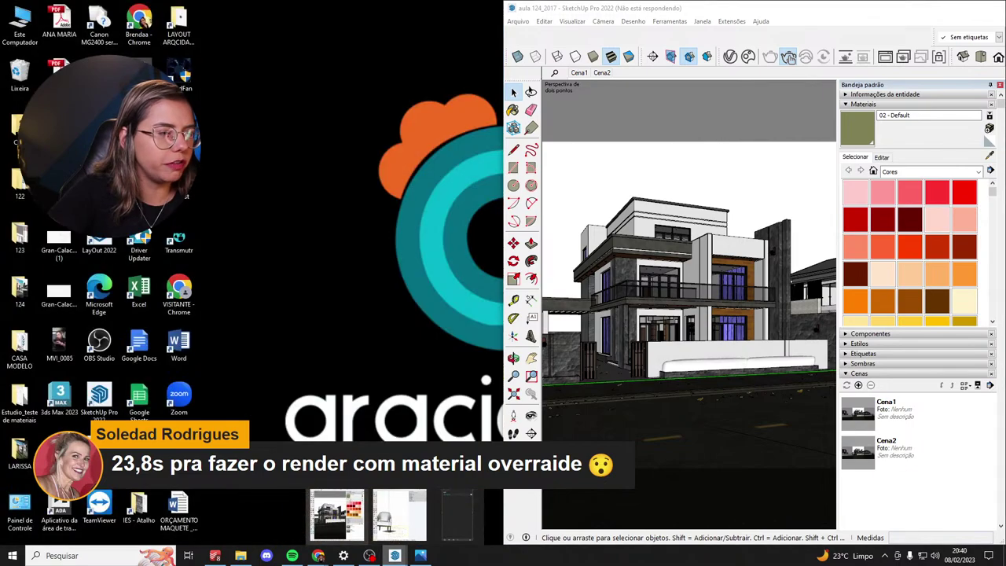
{"action": "left_click", "coordinate": [379, 511]}
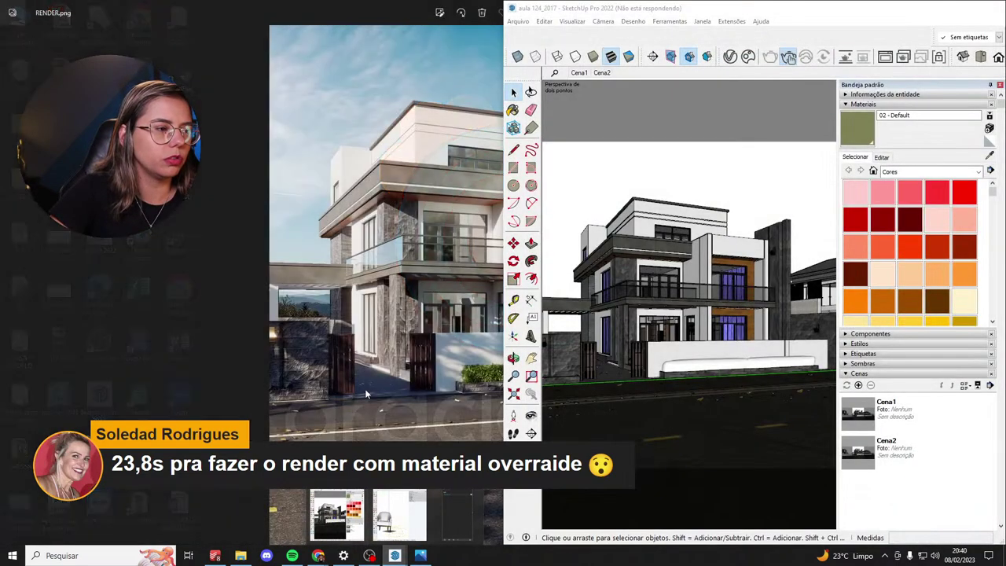
Close the unresponsive SketchUp window and switch to the materiais folder in File Explorer.
{"action": "left_click", "coordinate": [355, 498]}
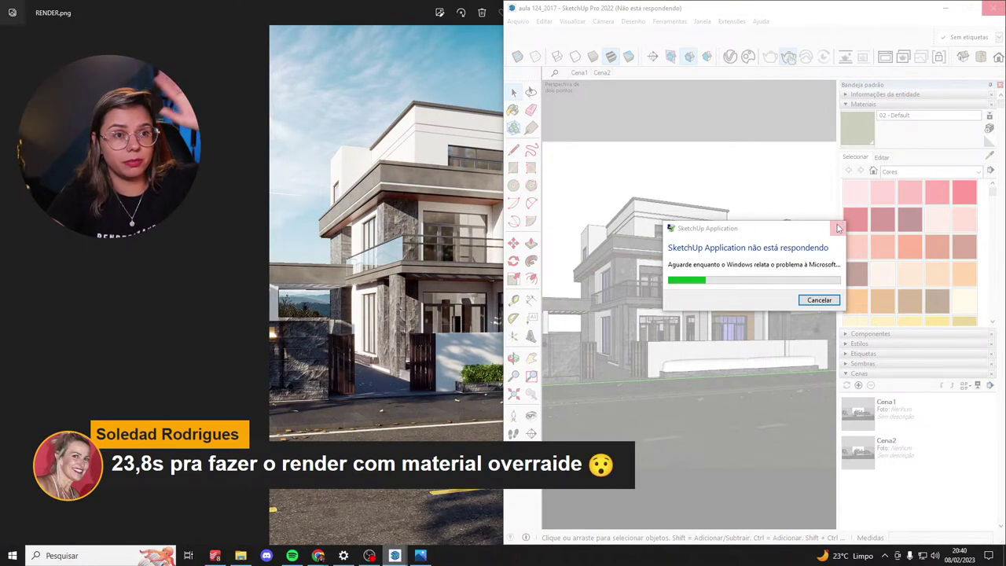
{"action": "left_click", "coordinate": [838, 228]}
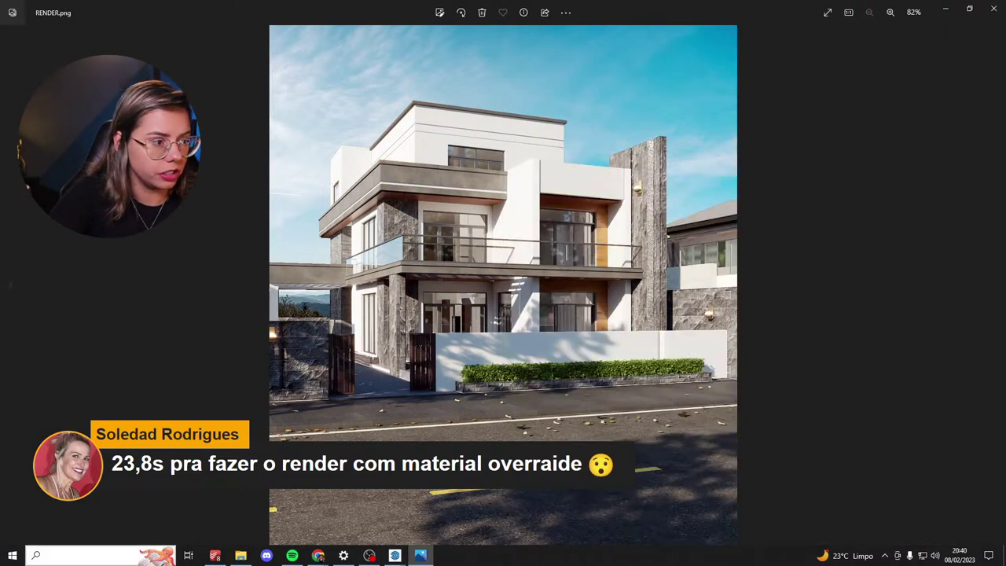
{"action": "left_click", "coordinate": [241, 556]}
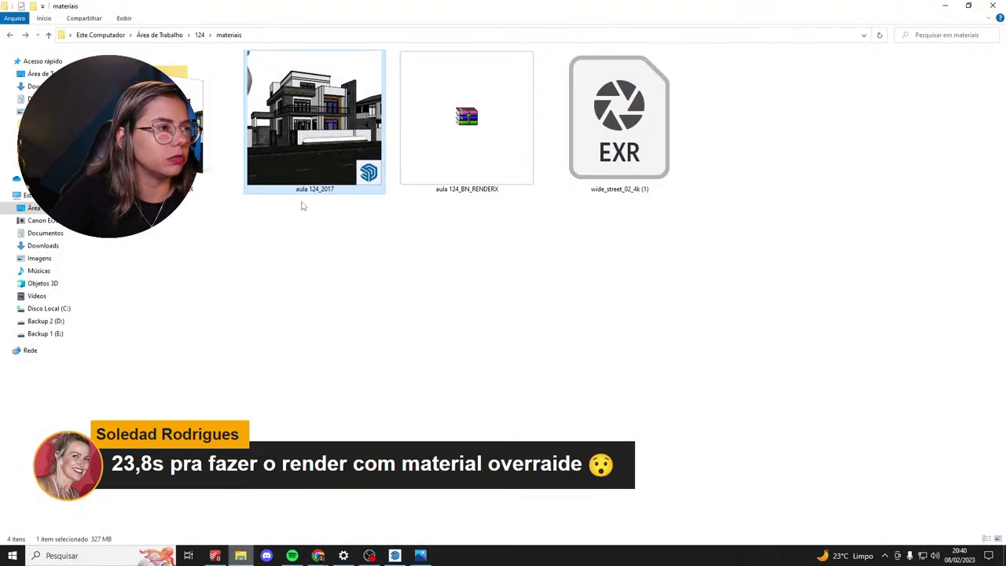
Open aula 124_configurada from the aula 124_BN_RENDERX folder and switch to it in SketchUp.
{"action": "double_click", "coordinate": [467, 118]}
{"action": "scroll", "coordinate": [588, 323], "scroll_direction": "down", "scroll_amount": 5}
{"action": "scroll", "coordinate": [588, 321], "scroll_direction": "down", "scroll_amount": 7}
{"action": "scroll", "coordinate": [550, 316], "scroll_direction": "up", "scroll_amount": 5}
{"action": "left_click", "coordinate": [498, 258]}
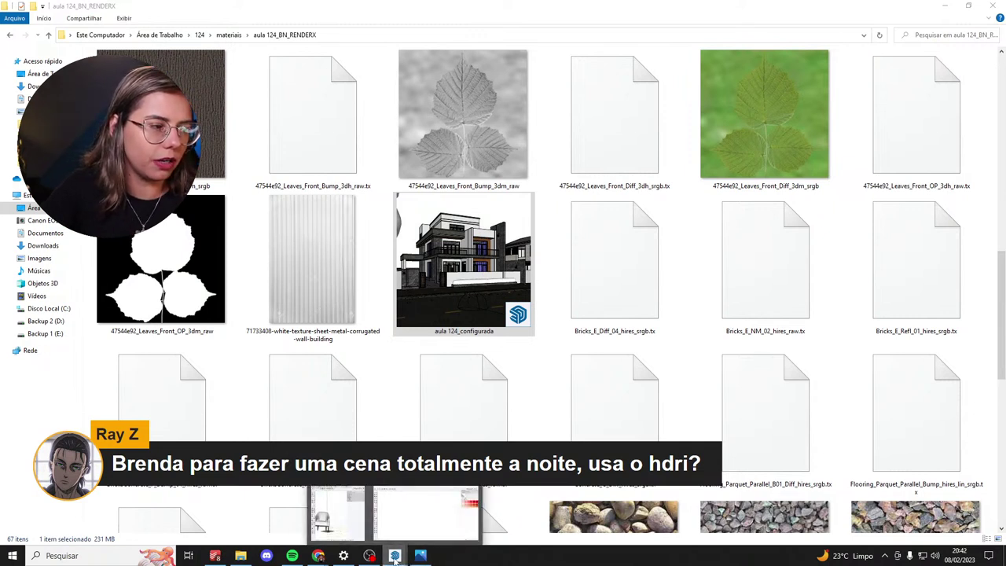
{"action": "mouse_move", "coordinate": [394, 550]}
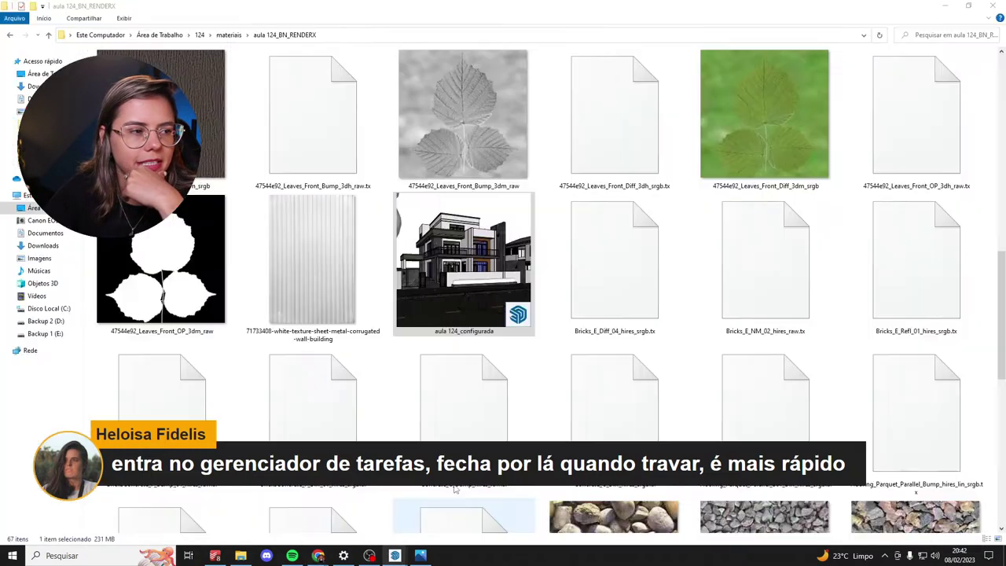
{"action": "left_click", "coordinate": [424, 516]}
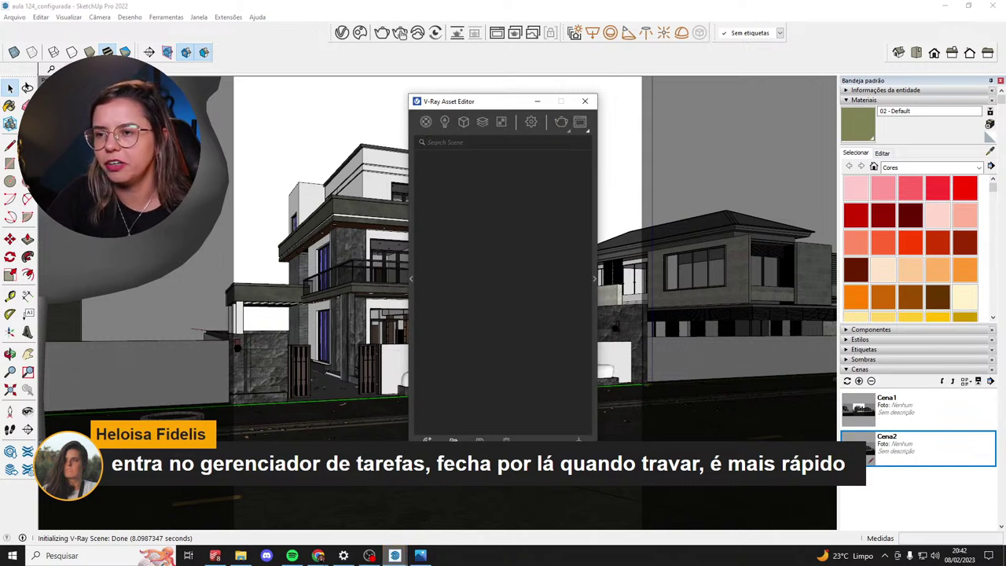
Review the V-Ray render settings, expanding and collapsing the render output section.
{"action": "key", "text": "alt+Tab"}
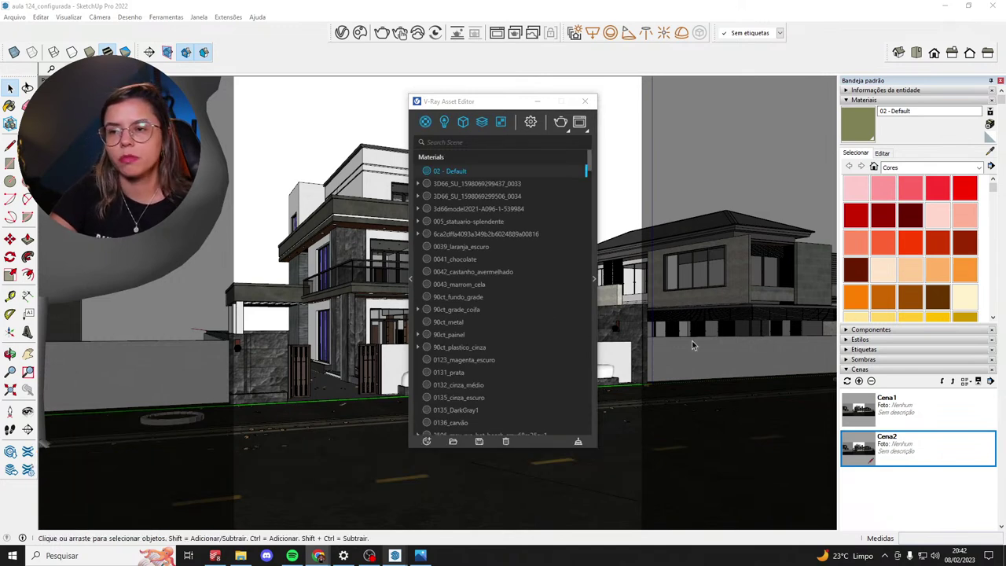
{"action": "left_click", "coordinate": [532, 124]}
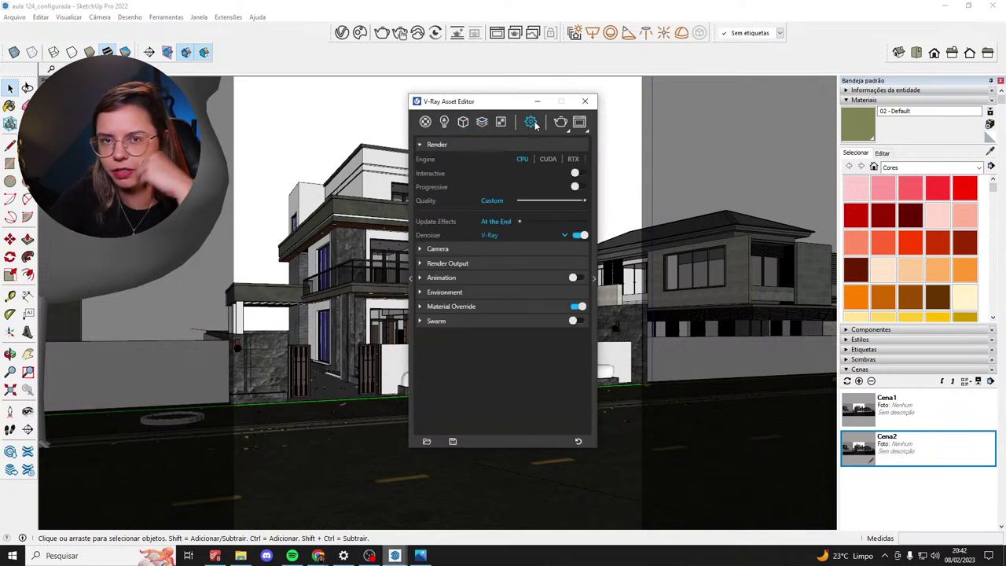
{"action": "left_click", "coordinate": [487, 264]}
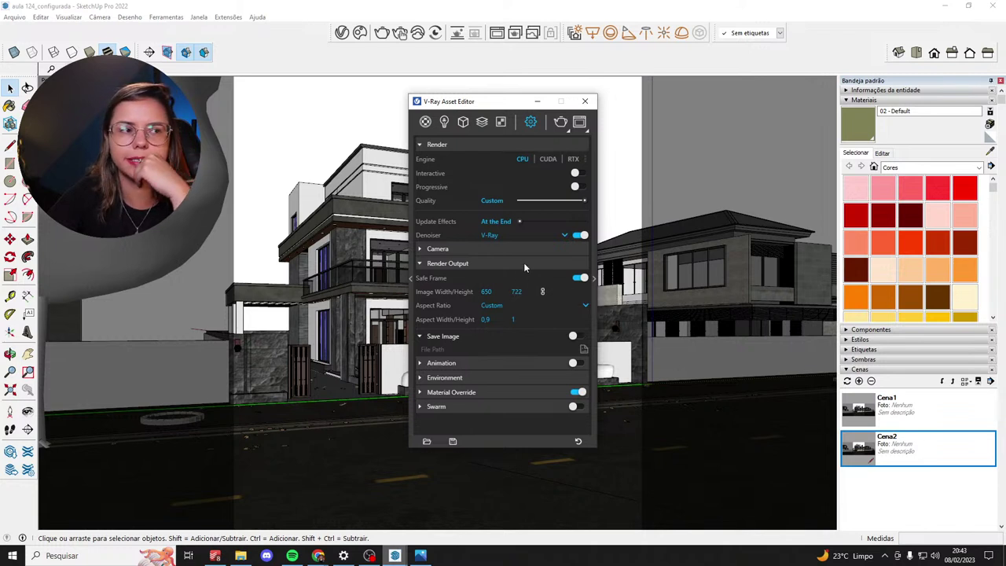
{"action": "left_click", "coordinate": [524, 267]}
{"action": "left_click", "coordinate": [519, 145]}
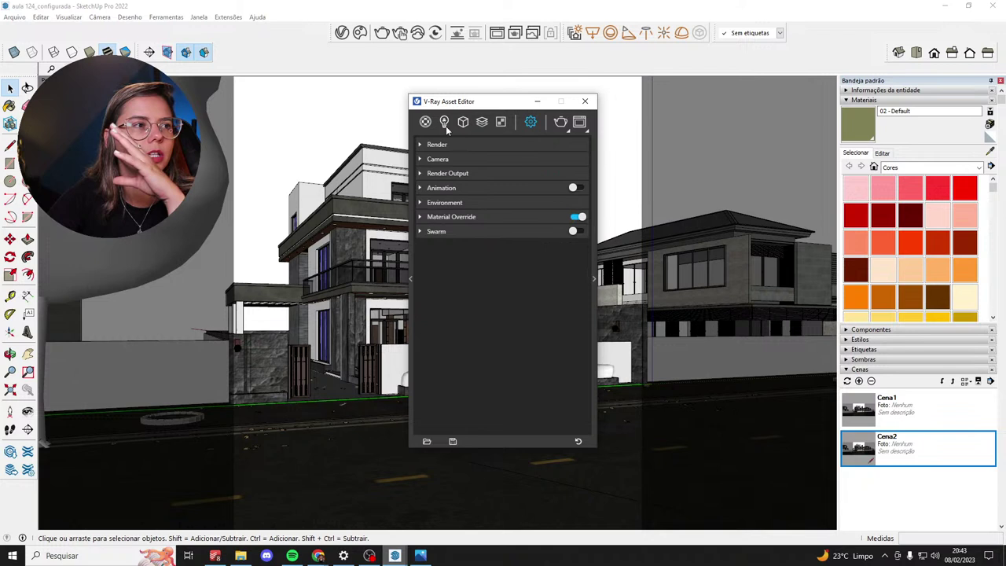
Show the scene lights and start the V-Ray interactive render.
{"action": "left_click", "coordinate": [444, 121]}
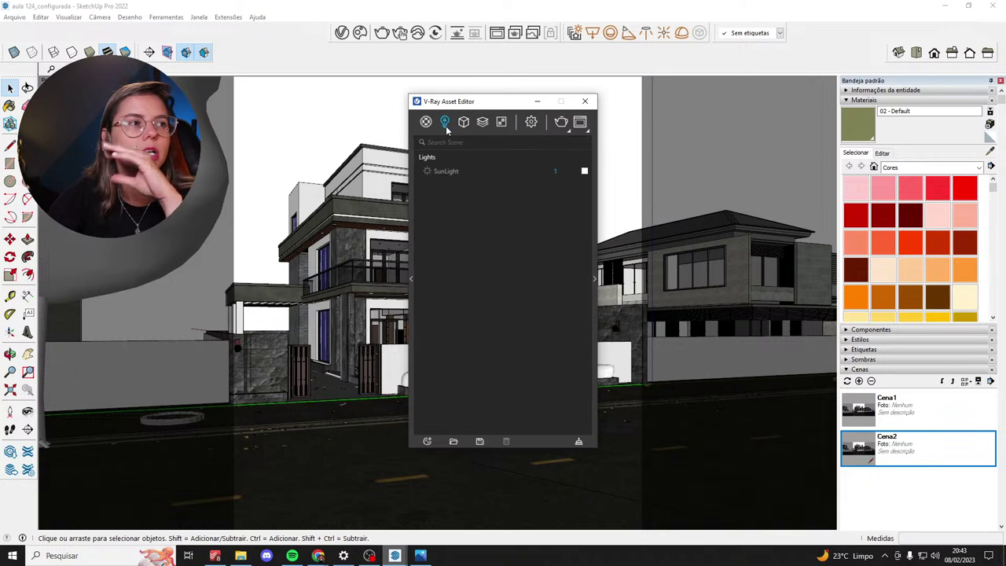
{"action": "left_click", "coordinate": [400, 33]}
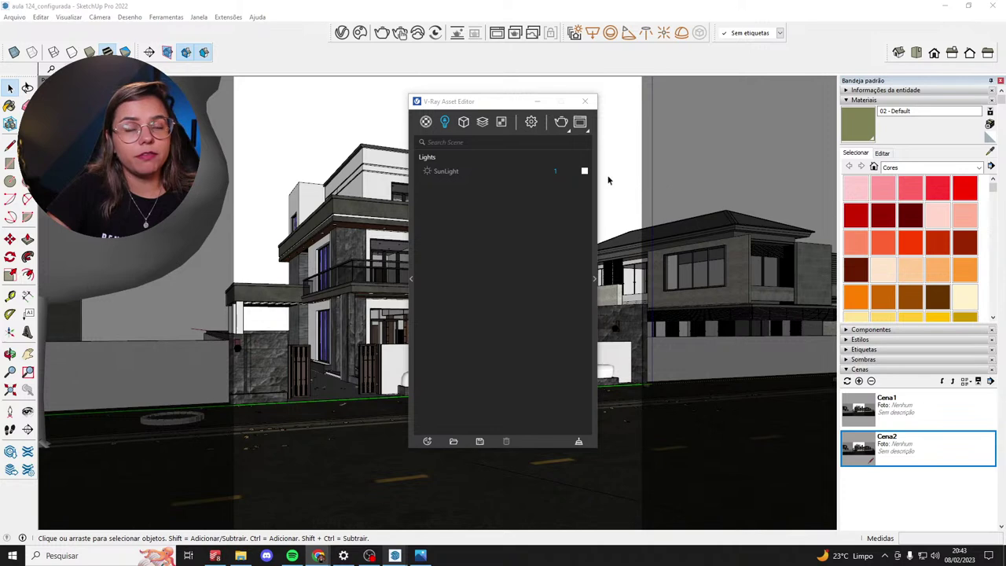
{"action": "left_click", "coordinate": [582, 171]}
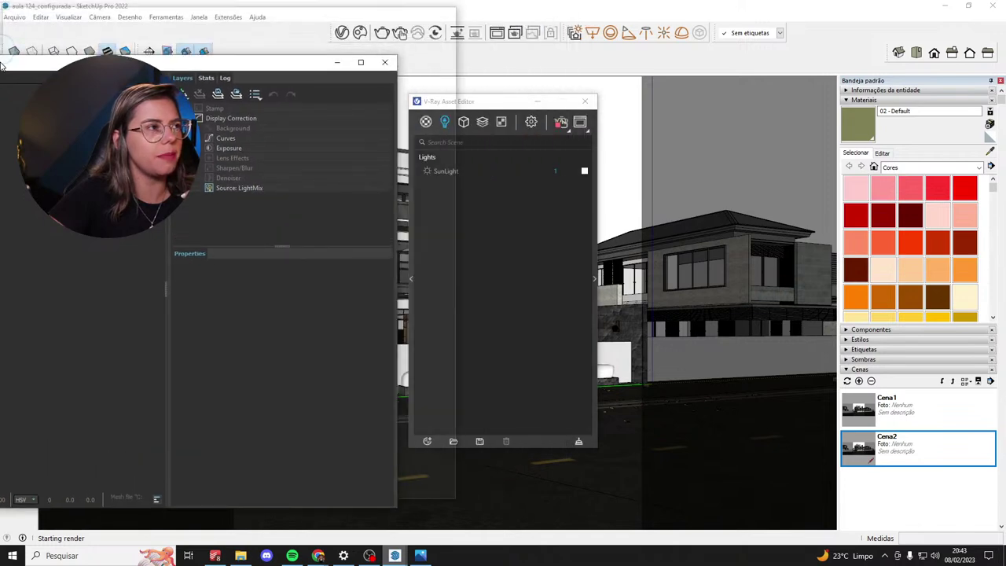
Dock the Frame Buffer on the left half, widen its render area, and place the light list over the viewport.
{"action": "left_click_drag", "start_coordinate": [2, 66], "coordinate": [1, 66]}
{"action": "key", "text": "Escape"}
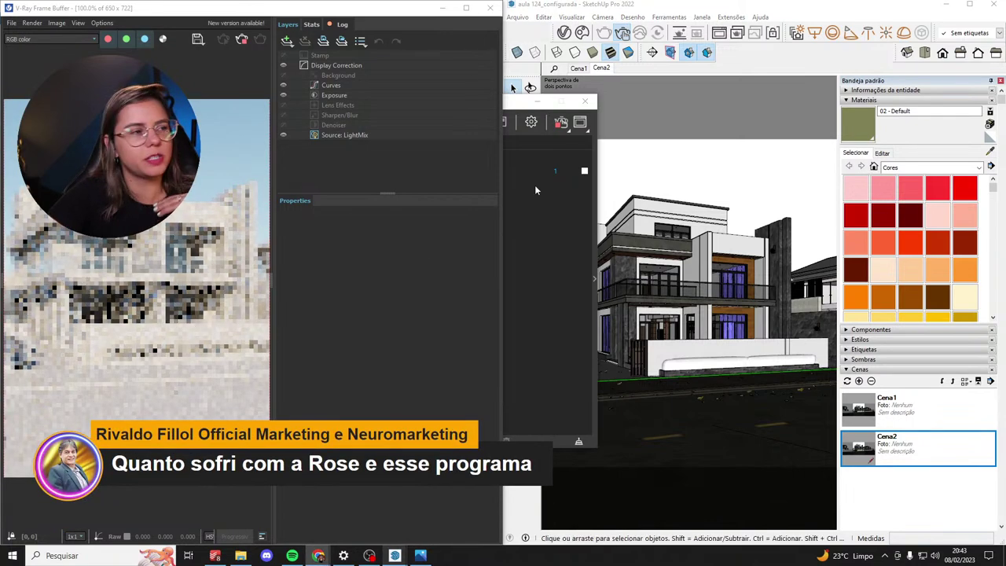
{"action": "mouse_move", "coordinate": [512, 106]}
{"action": "left_mouse_down"}
{"action": "mouse_move", "coordinate": [792, 127]}
{"action": "mouse_move", "coordinate": [760, 140]}
{"action": "left_mouse_up"}
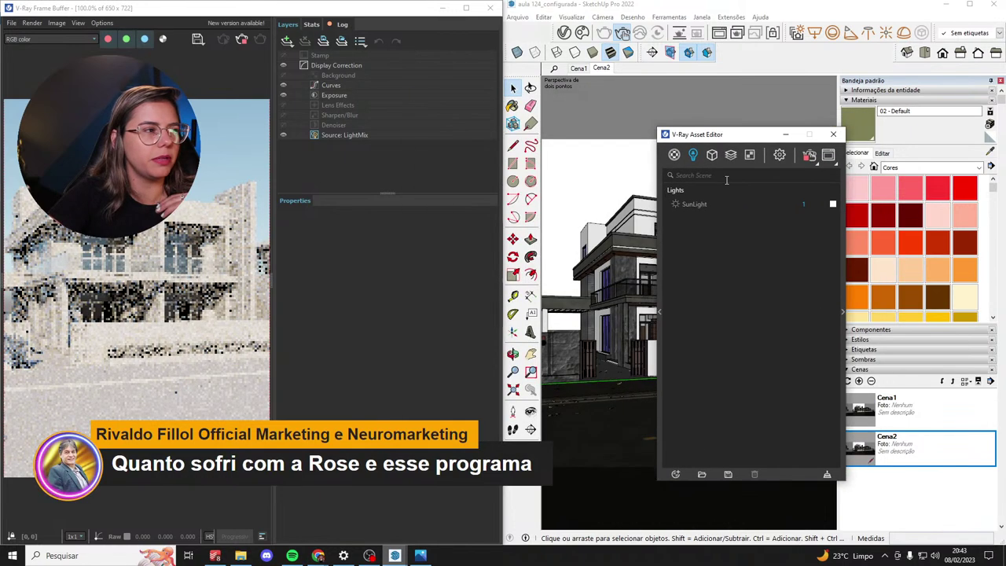
{"action": "left_click_drag", "start_coordinate": [272, 261], "coordinate": [364, 263]}
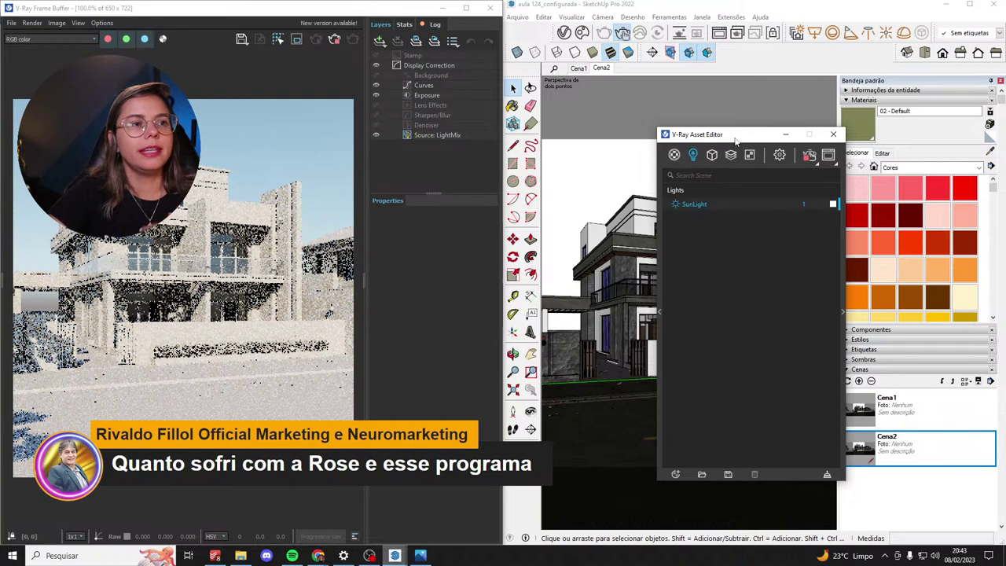
{"action": "left_click_drag", "start_coordinate": [719, 134], "coordinate": [617, 129]}
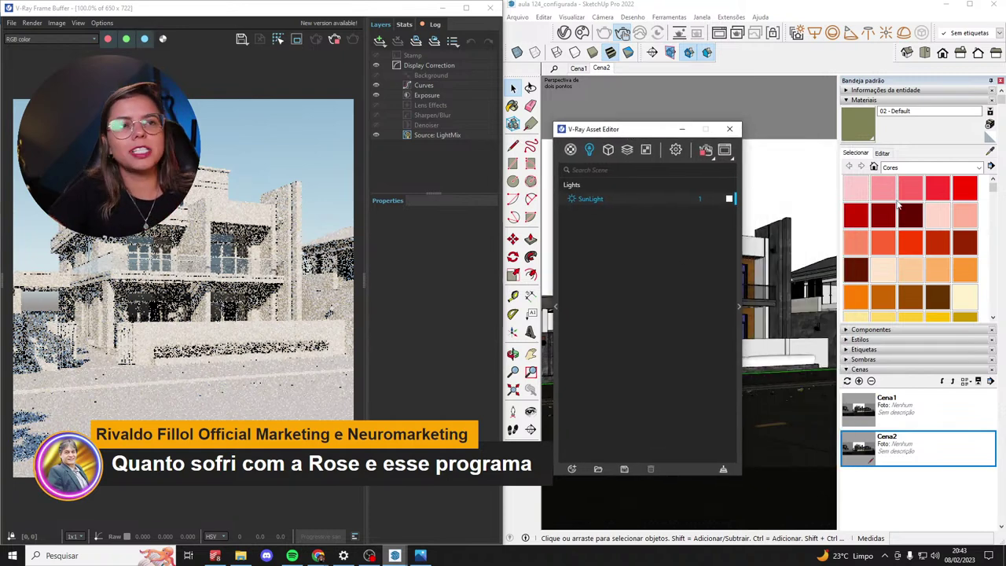
{"action": "left_click", "coordinate": [904, 363]}
{"action": "left_click", "coordinate": [904, 361]}
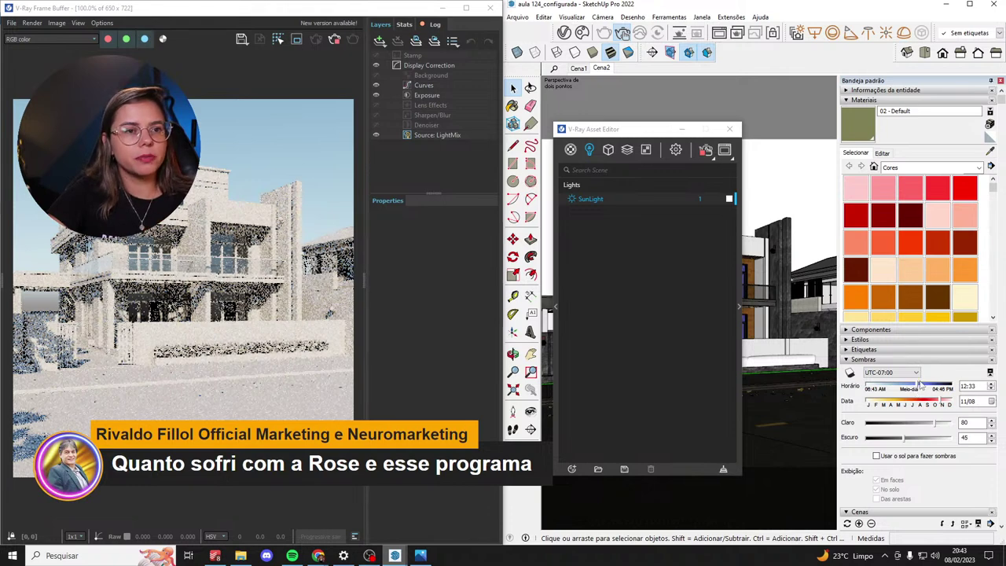
Drag the Sombras time slider so the sun moves from 12:33 to 13:06.
{"action": "left_click_drag", "start_coordinate": [920, 385], "coordinate": [922, 387]}
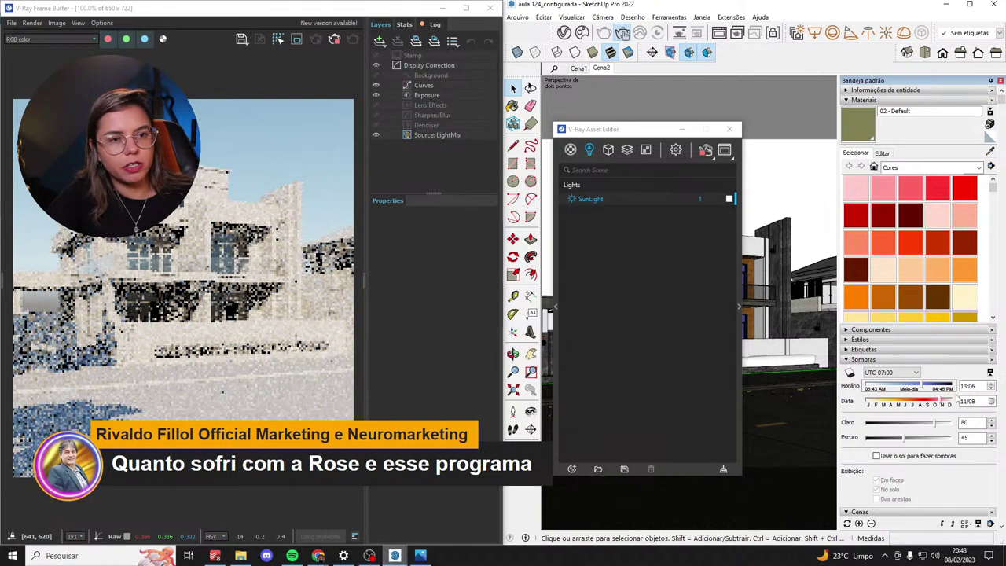
{"action": "left_click", "coordinate": [975, 387]}
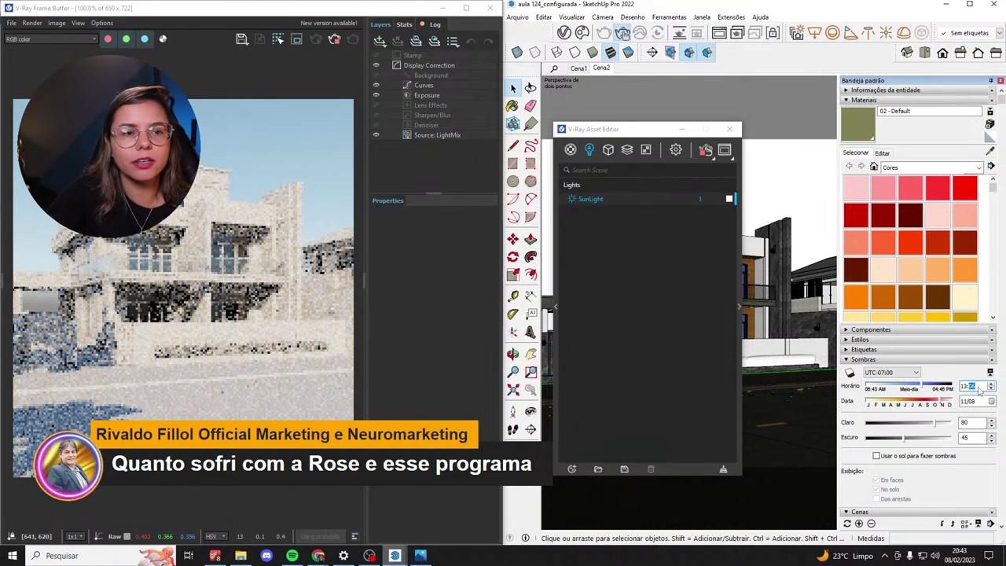
Enter the new shadow time 15:06 in the Horário field to relight the render.
{"action": "type", "text": "13:06"}
{"action": "key", "text": "Return"}
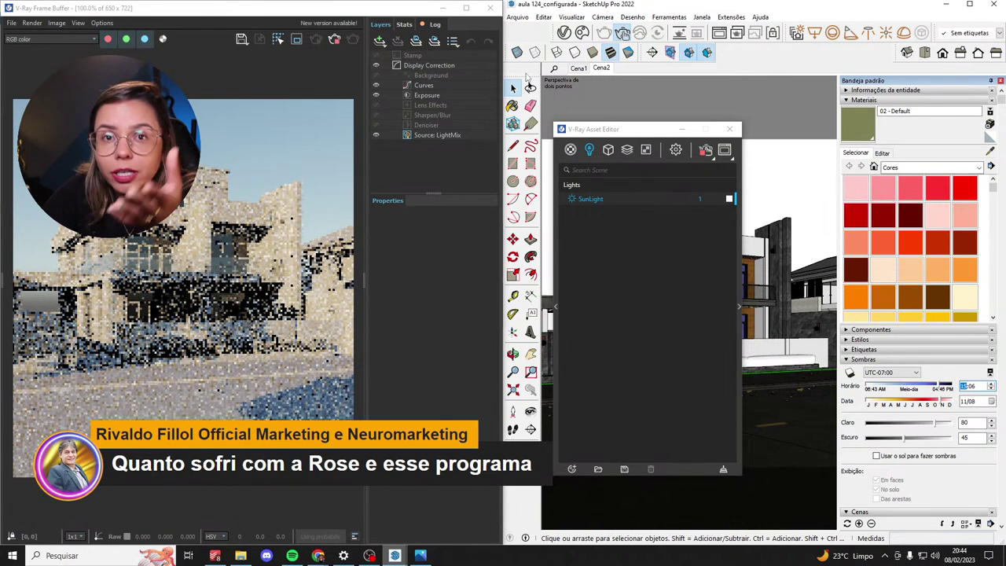
{"action": "left_click", "coordinate": [739, 307]}
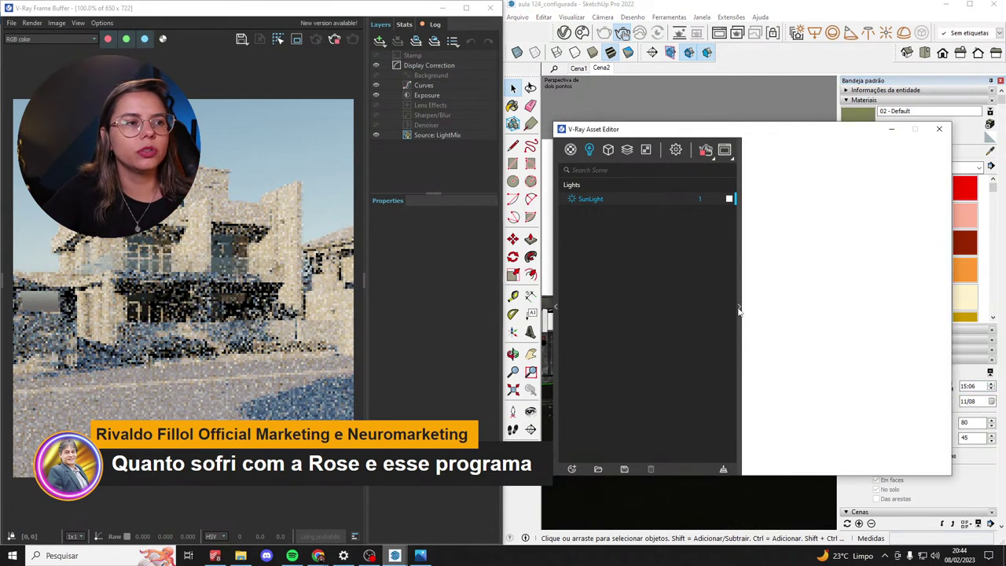
Enable Custom Orientation on the SunLight, turning the render into dim orange sunset light.
{"action": "left_click", "coordinate": [637, 198]}
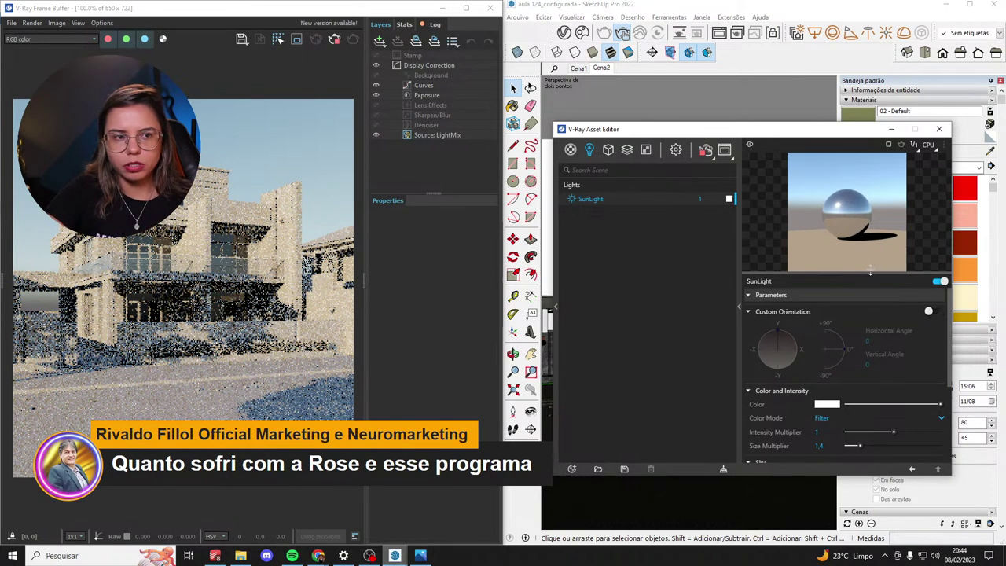
{"action": "left_click_drag", "start_coordinate": [870, 271], "coordinate": [849, 306]}
{"action": "left_click", "coordinate": [931, 346]}
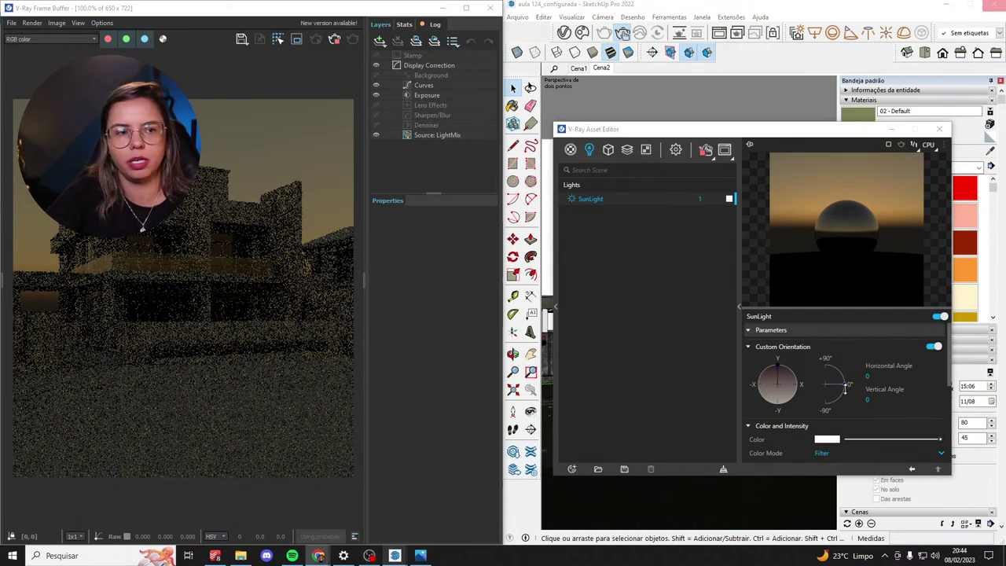
{"action": "left_click", "coordinate": [805, 369]}
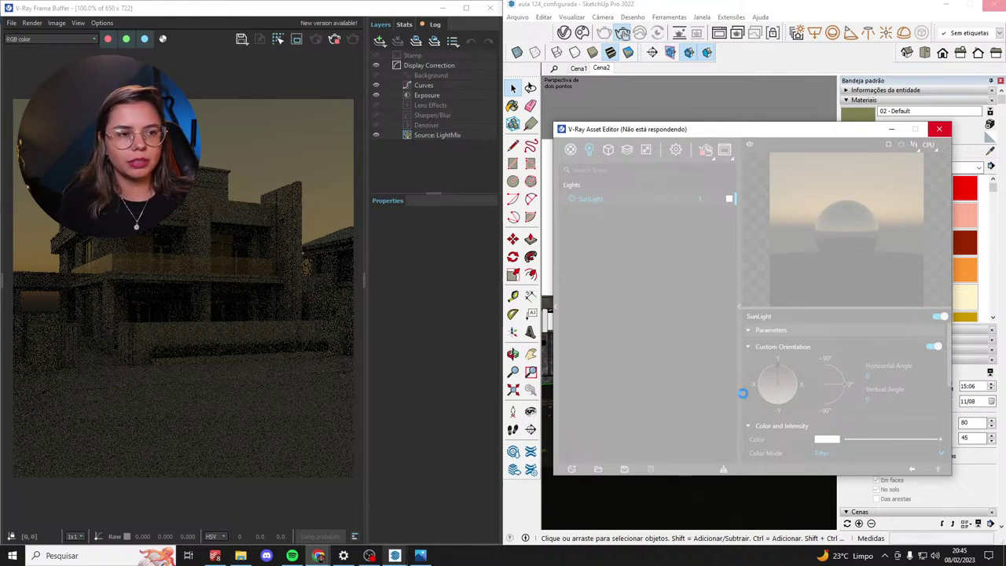
Bring the estudio SketchUp window forward from the taskbar, then minimize it.
{"action": "mouse_move", "coordinate": [394, 556]}
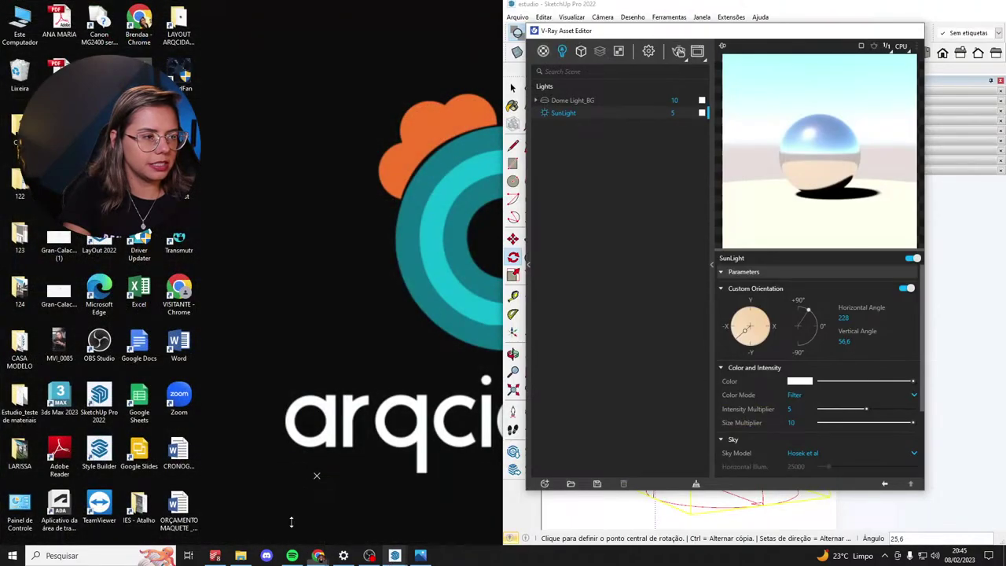
{"action": "left_click", "coordinate": [293, 515]}
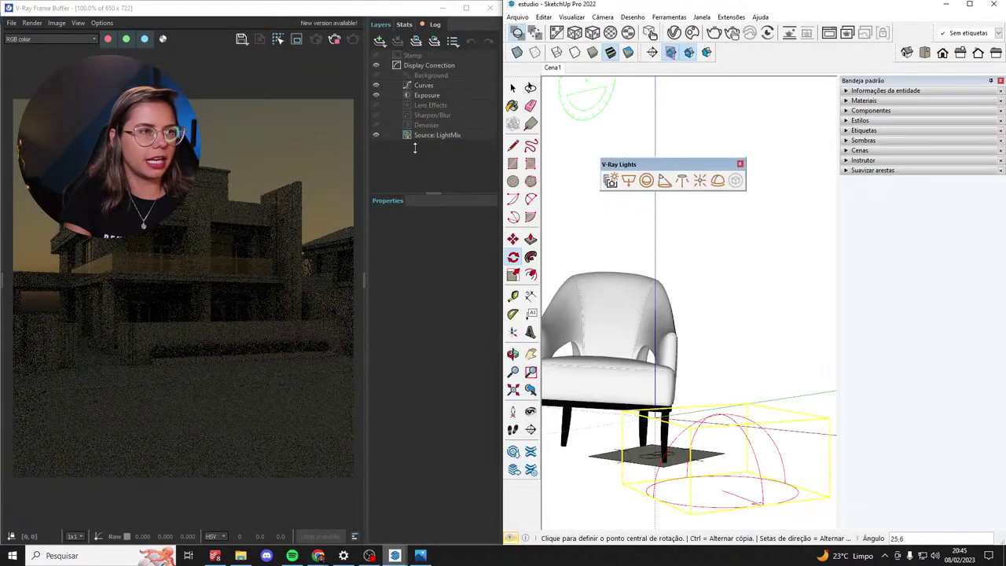
{"action": "left_click", "coordinate": [948, 6]}
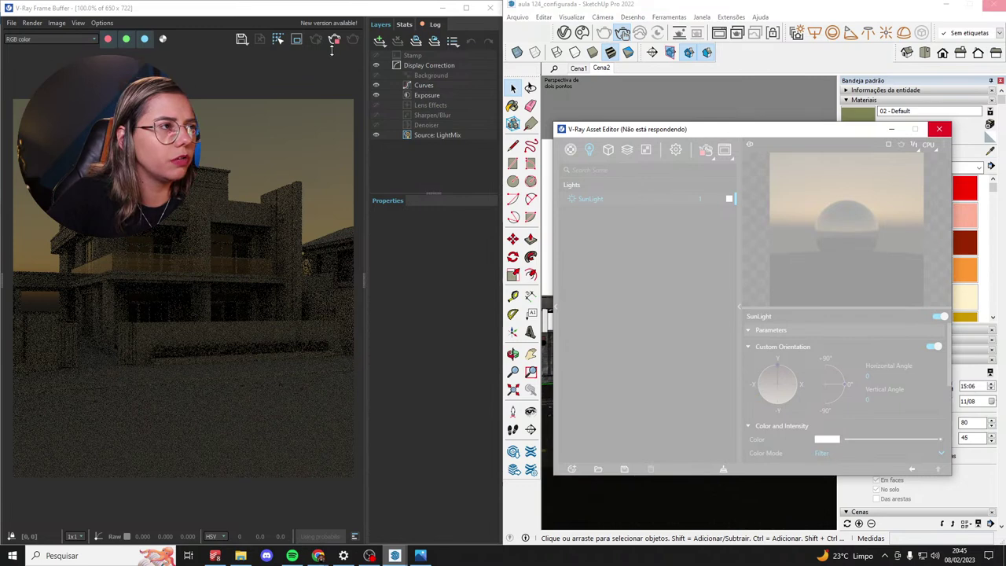
Switch to Chrome and start a blank new tab.
{"action": "mouse_move", "coordinate": [318, 556]}
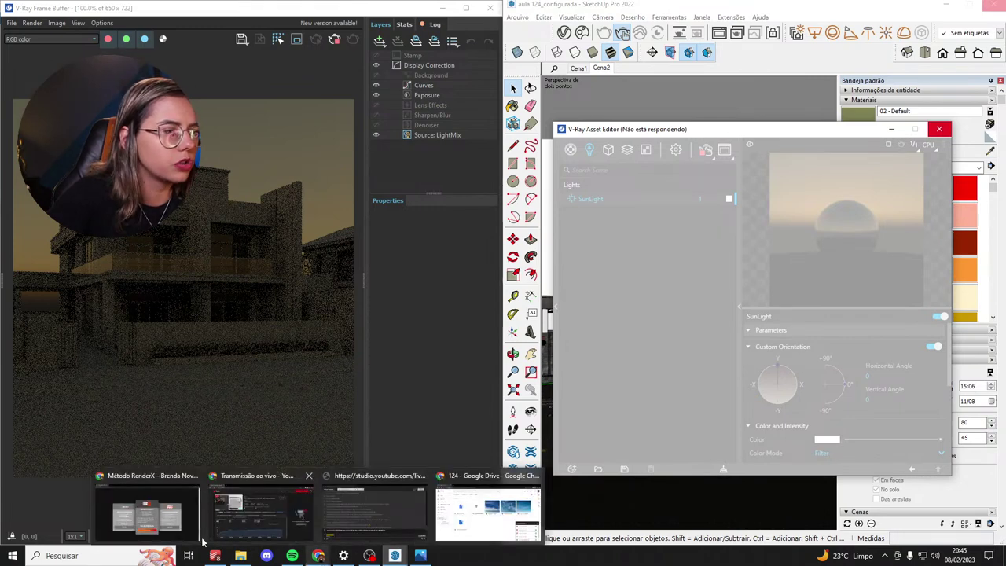
{"action": "left_click", "coordinate": [147, 511]}
{"action": "left_click", "coordinate": [143, 11]}
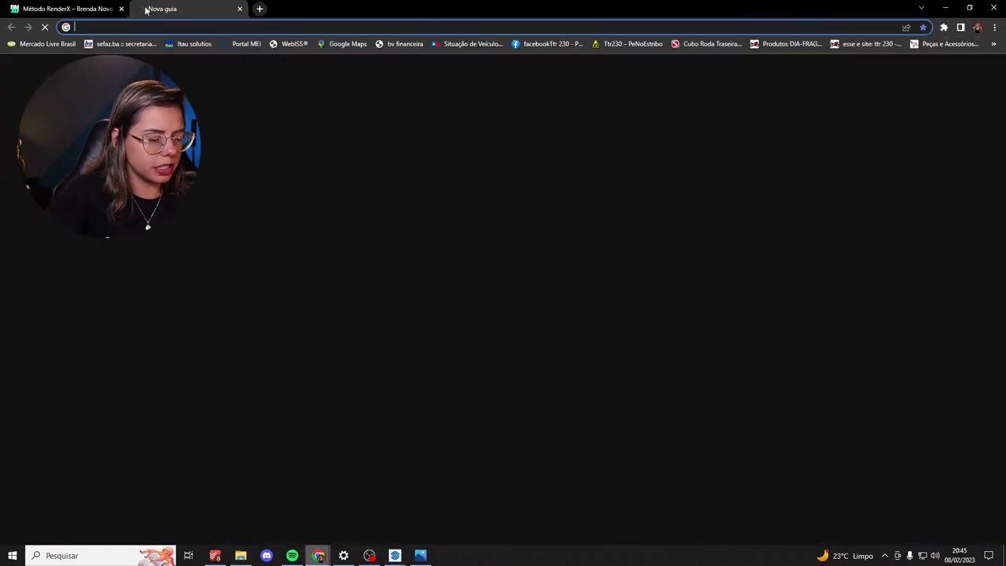
Go to the Poly Haven HDRI library at polyhaven.com/hdris.
{"action": "type", "text": "HSD"}
{"action": "key", "text": "BackSpace"}
{"action": "key", "text": "BackSpace"}
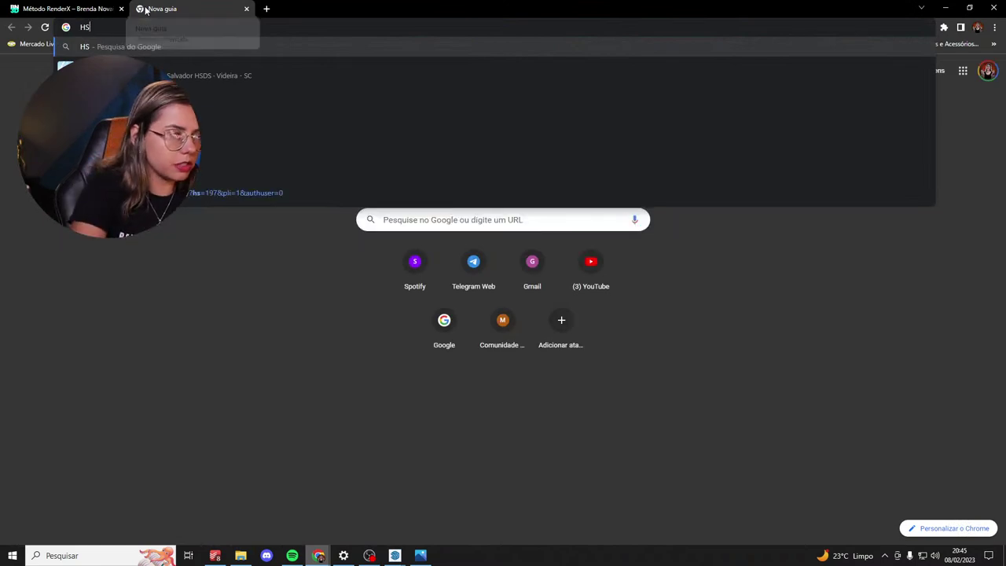
{"action": "type", "text": "DRI"}
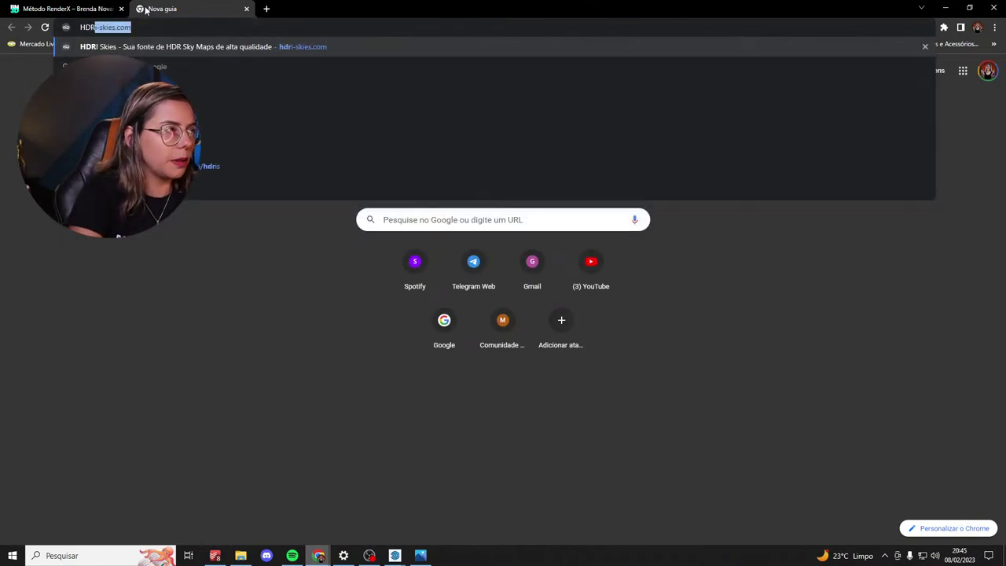
{"action": "left_click", "coordinate": [264, 174]}
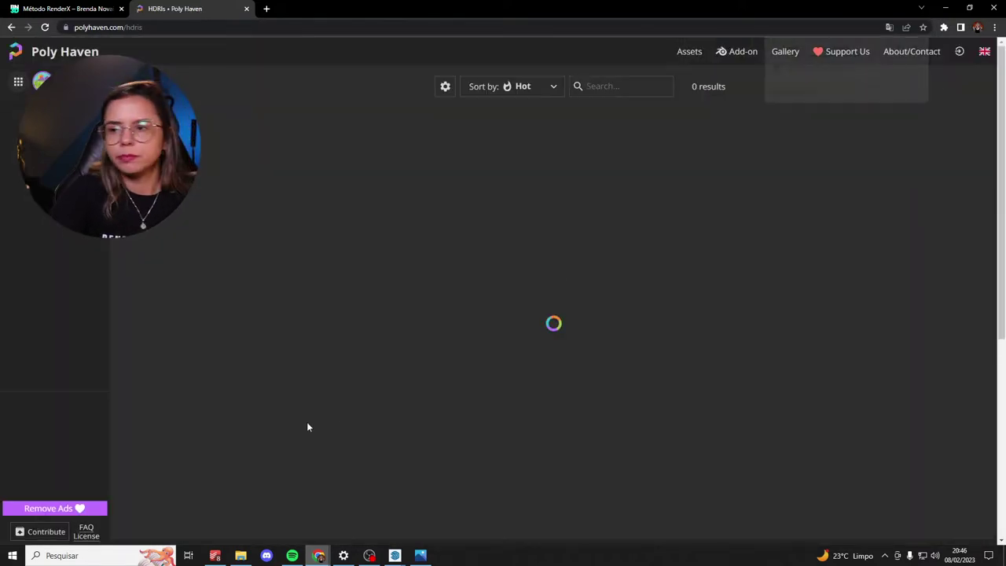
{"action": "left_click", "coordinate": [215, 30]}
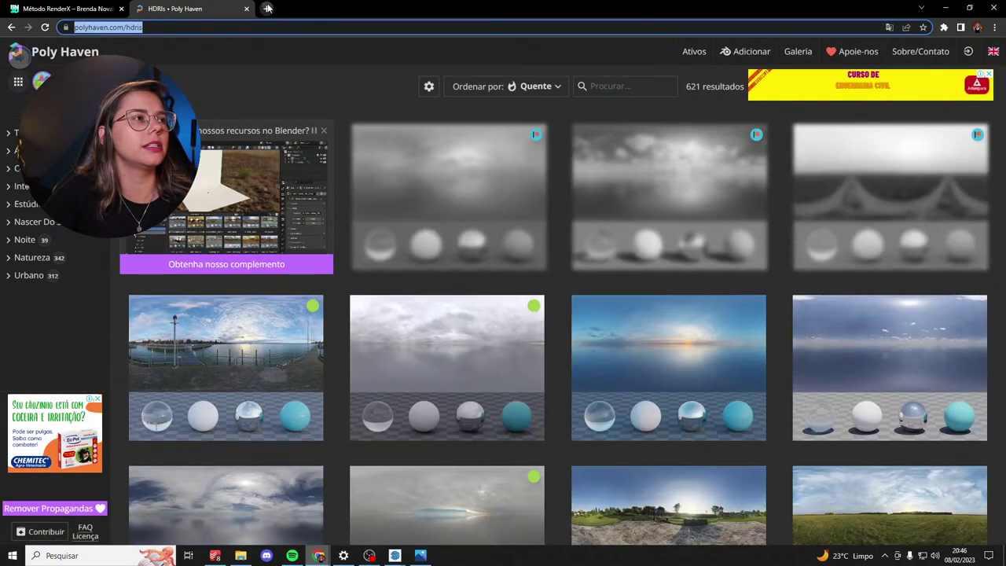
Open hdri-skies.com in another tab, then return to Poly Haven.
{"action": "left_click", "coordinate": [267, 8]}
{"action": "type", "text": "HD"}
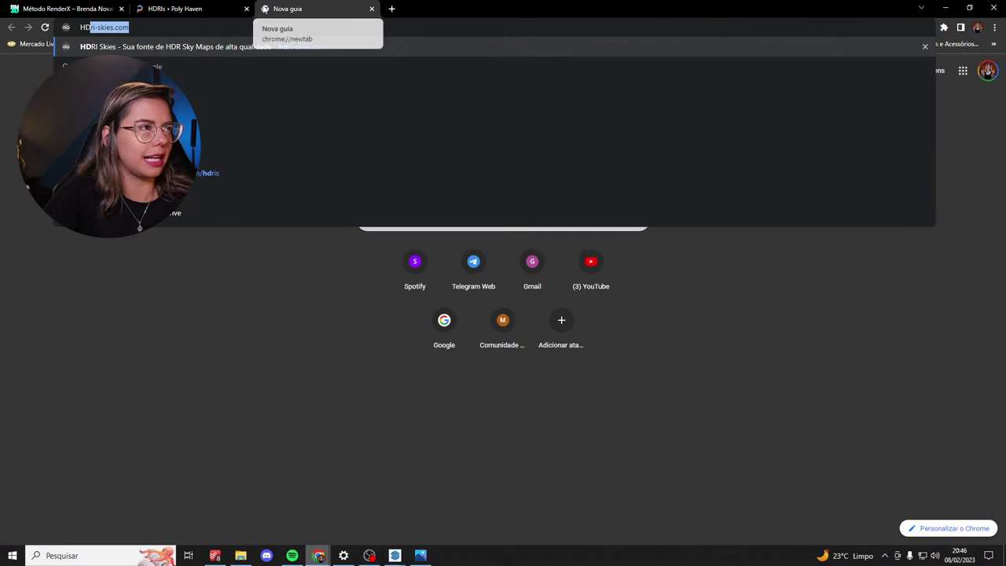
{"action": "key", "text": "Return"}
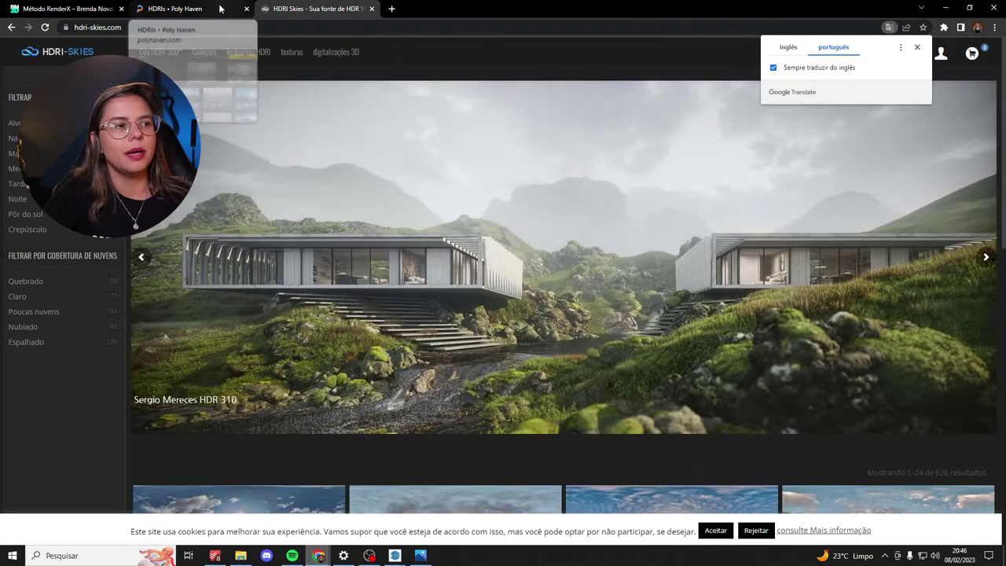
{"action": "left_click", "coordinate": [221, 8]}
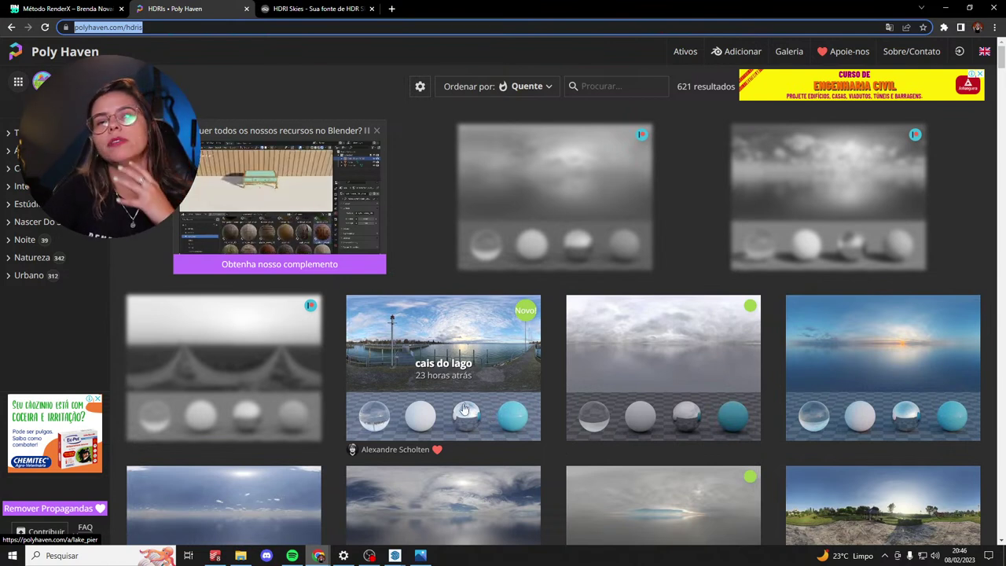
Bring the SketchUp light editor up briefly, then return focus to the Poly Haven HDRI page.
{"action": "mouse_move", "coordinate": [395, 557]}
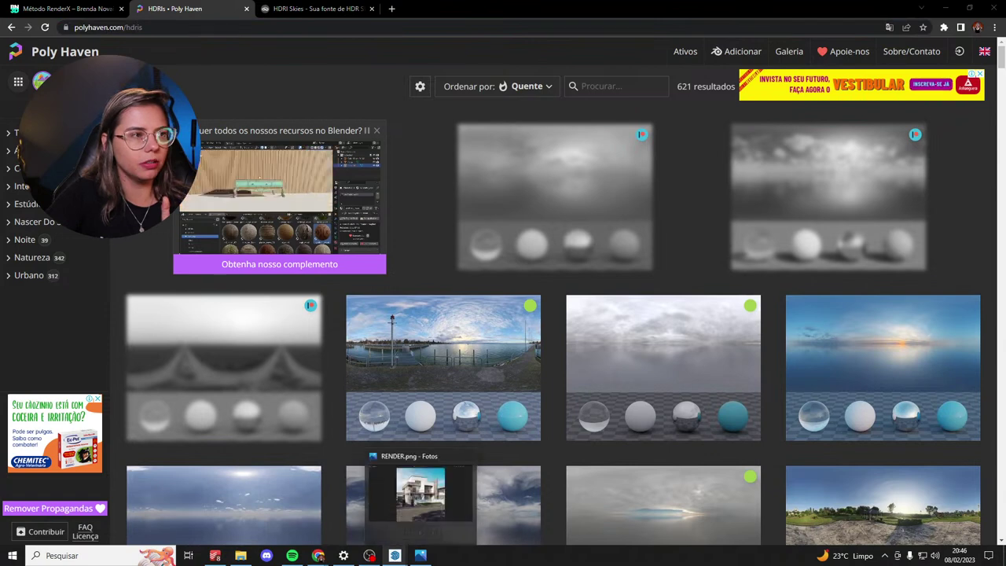
{"action": "left_click", "coordinate": [358, 503]}
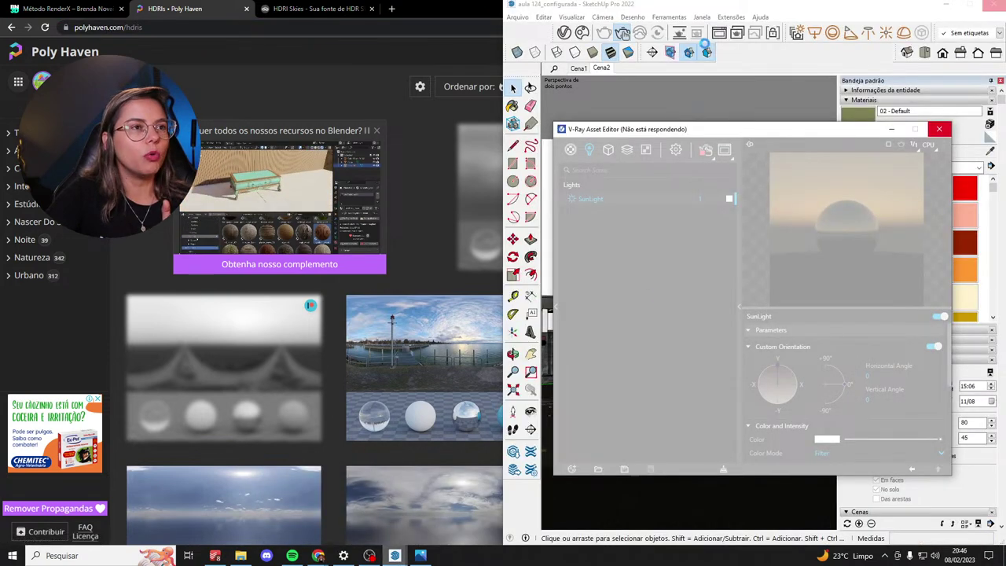
{"action": "mouse_move", "coordinate": [395, 556]}
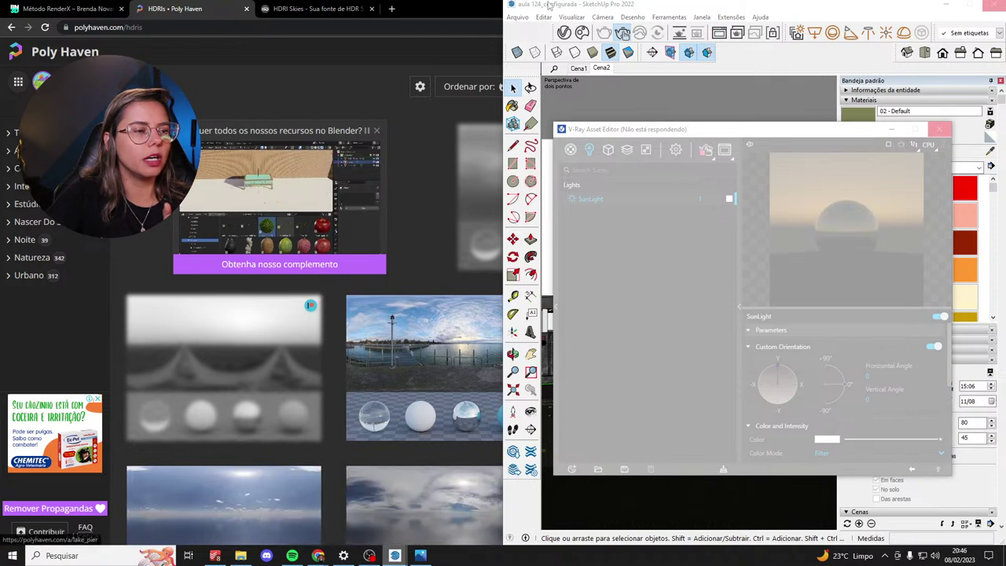
{"action": "key", "text": "alt+Tab"}
{"action": "left_click", "coordinate": [665, 172]}
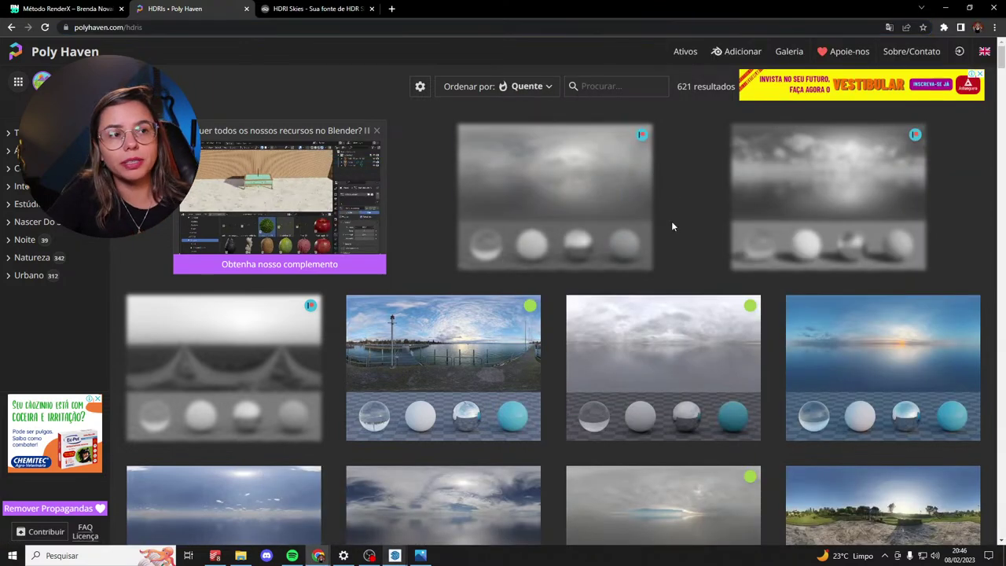
Scroll the HDRI grid and open Forgotten Miniland in a new tab.
{"action": "scroll", "coordinate": [594, 330], "scroll_direction": "down", "scroll_amount": 2}
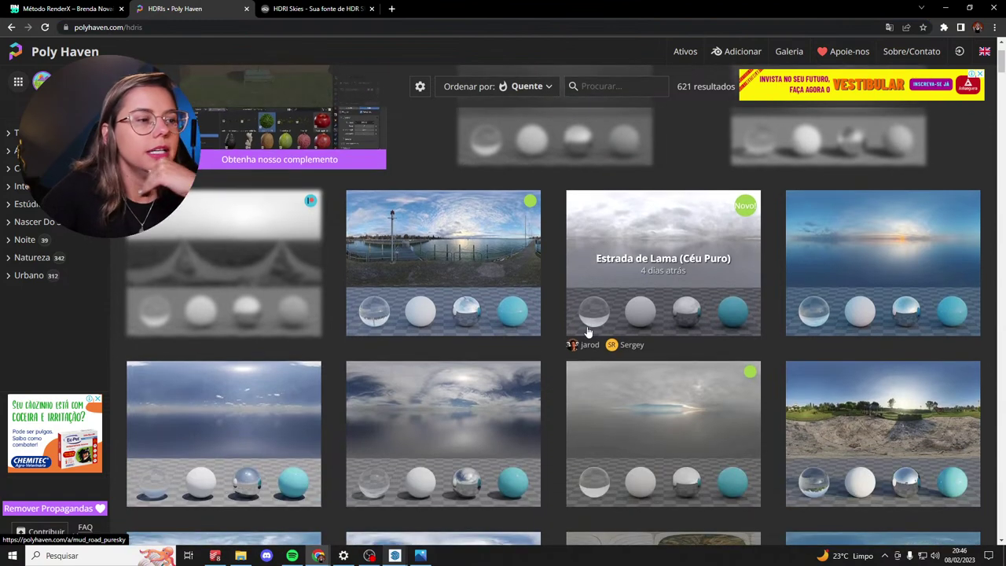
{"action": "scroll", "coordinate": [588, 332], "scroll_direction": "down", "scroll_amount": 2}
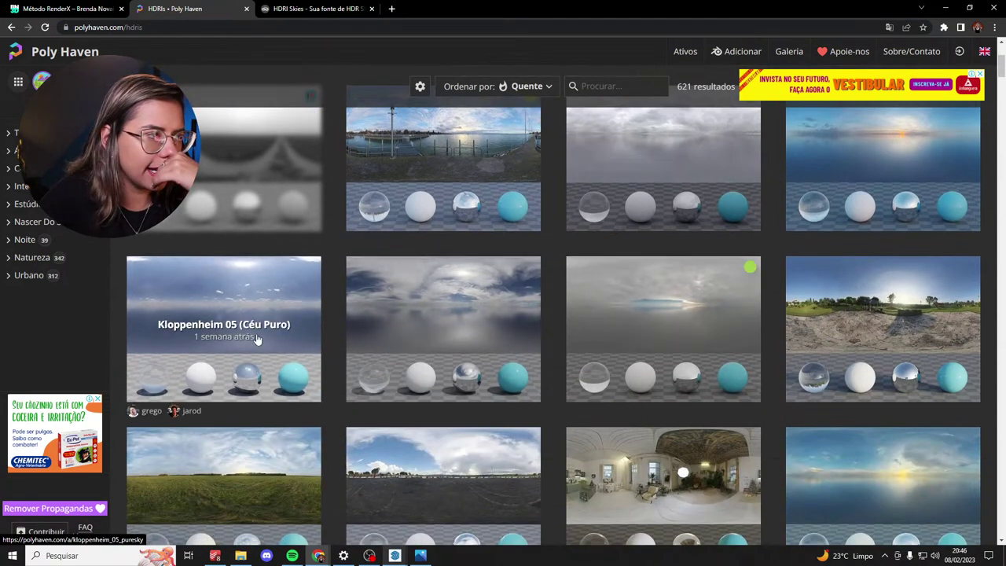
{"action": "scroll", "coordinate": [438, 401], "scroll_direction": "down", "scroll_amount": 2}
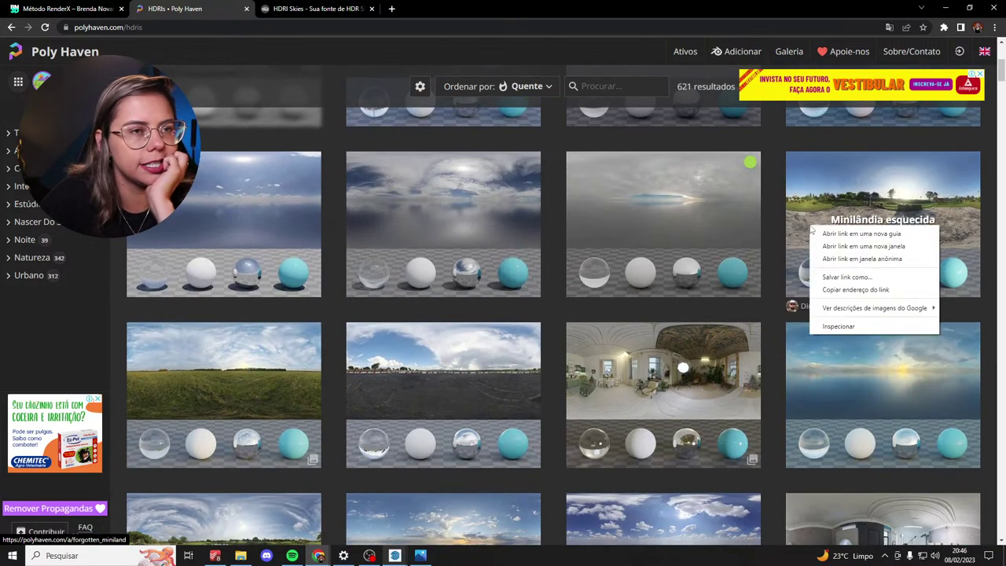
{"action": "right_click", "coordinate": [810, 224]}
{"action": "left_click", "coordinate": [845, 231]}
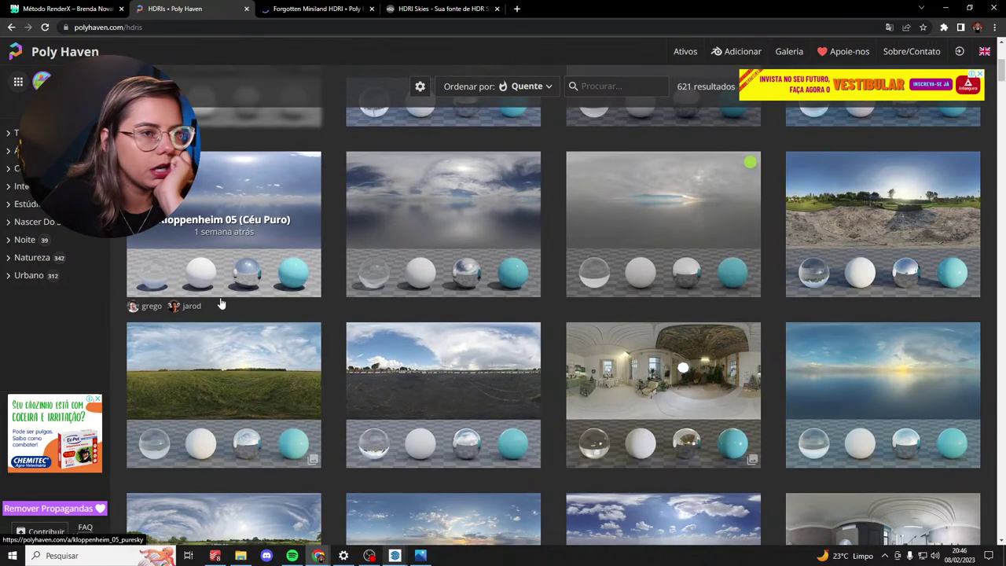
Scroll further down and open Fouriesburg Mountain Midday in a new tab.
{"action": "scroll", "coordinate": [253, 332], "scroll_direction": "down", "scroll_amount": 2}
{"action": "scroll", "coordinate": [254, 332], "scroll_direction": "down", "scroll_amount": 2}
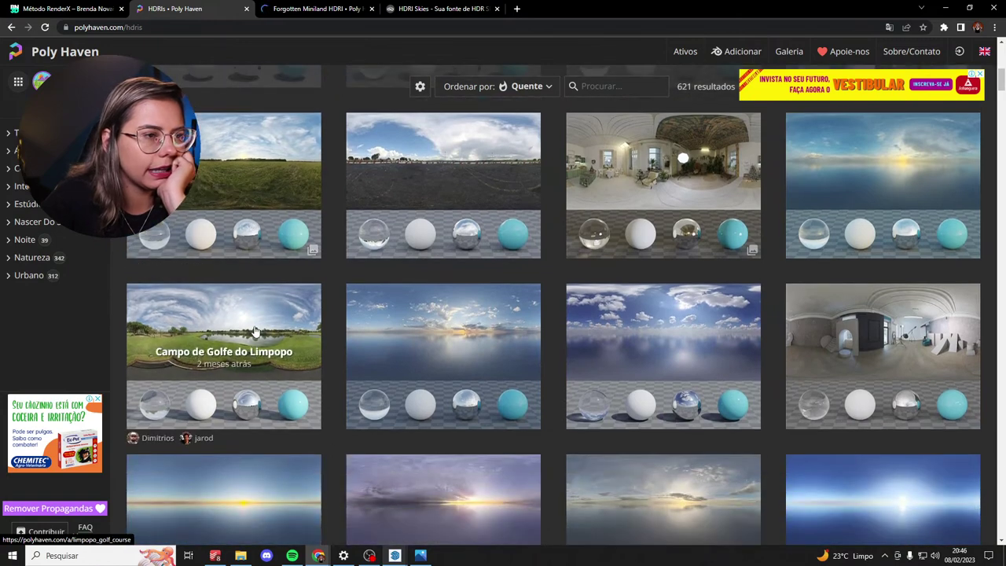
{"action": "scroll", "coordinate": [617, 393], "scroll_direction": "down", "scroll_amount": 3}
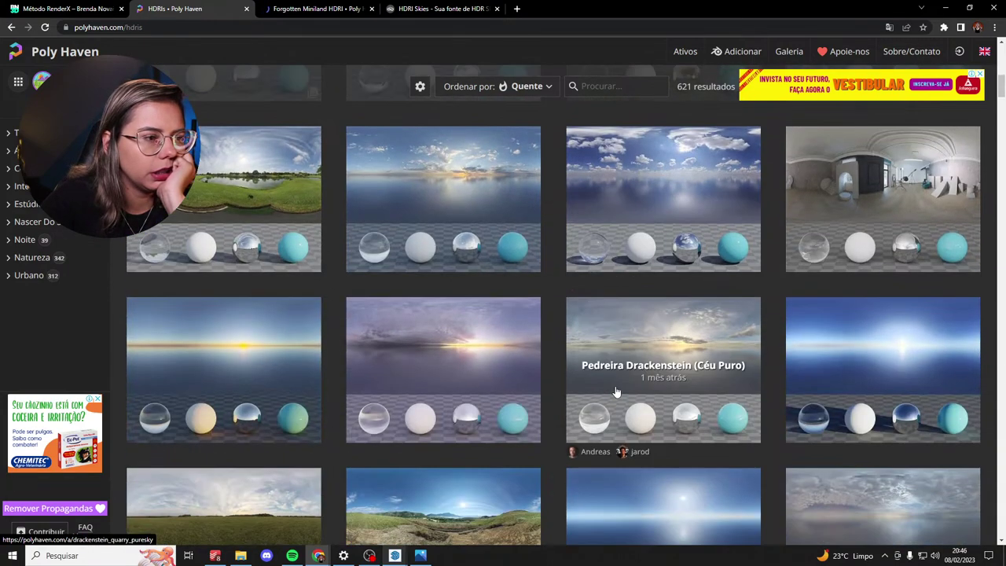
{"action": "scroll", "coordinate": [618, 391], "scroll_direction": "down", "scroll_amount": 3}
{"action": "scroll", "coordinate": [618, 392], "scroll_direction": "down", "scroll_amount": 1}
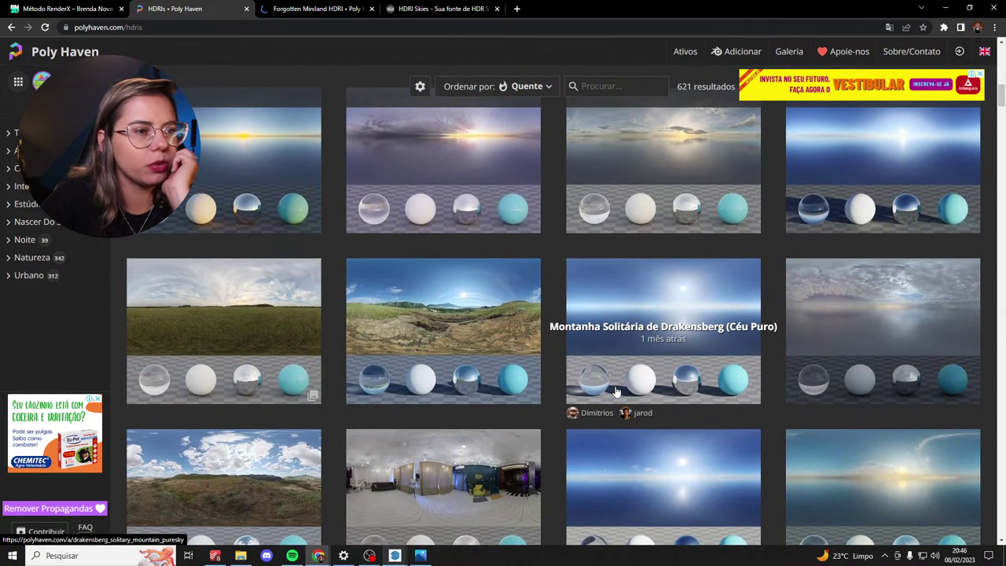
{"action": "scroll", "coordinate": [617, 392], "scroll_direction": "down", "scroll_amount": 3}
{"action": "scroll", "coordinate": [618, 392], "scroll_direction": "down", "scroll_amount": 4}
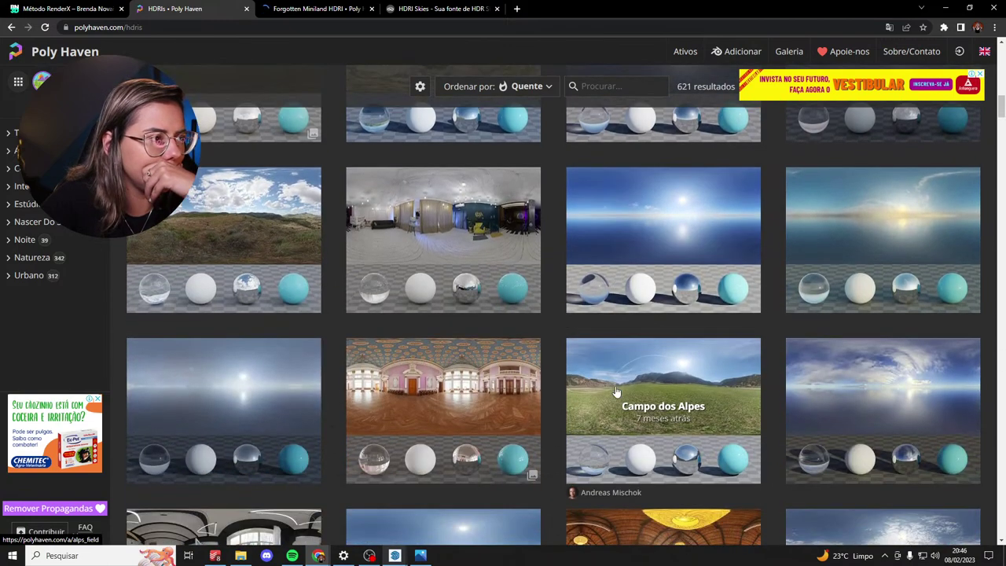
{"action": "scroll", "coordinate": [617, 392], "scroll_direction": "down", "scroll_amount": 2}
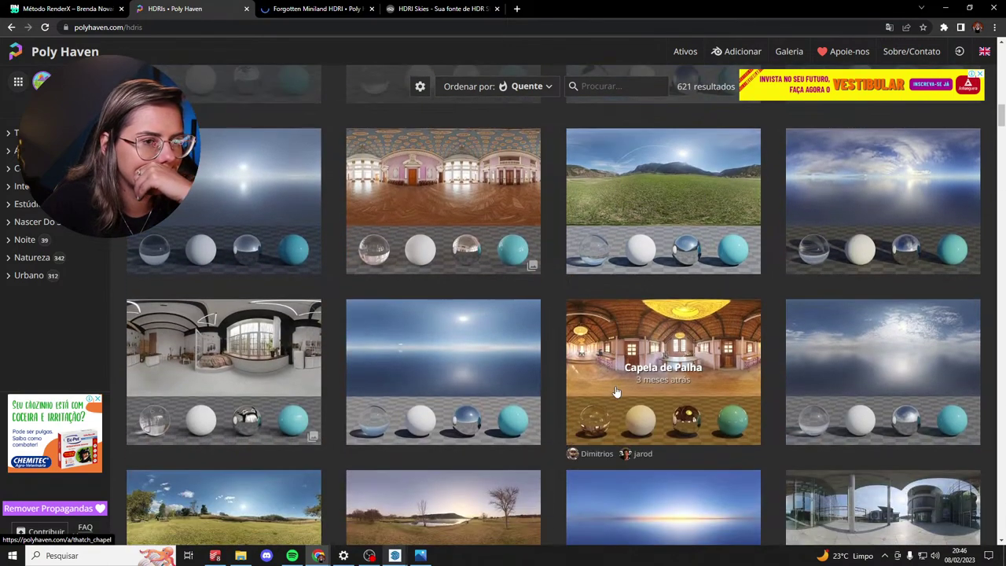
{"action": "scroll", "coordinate": [618, 392], "scroll_direction": "down", "scroll_amount": 2}
{"action": "scroll", "coordinate": [459, 286], "scroll_direction": "down", "scroll_amount": 4}
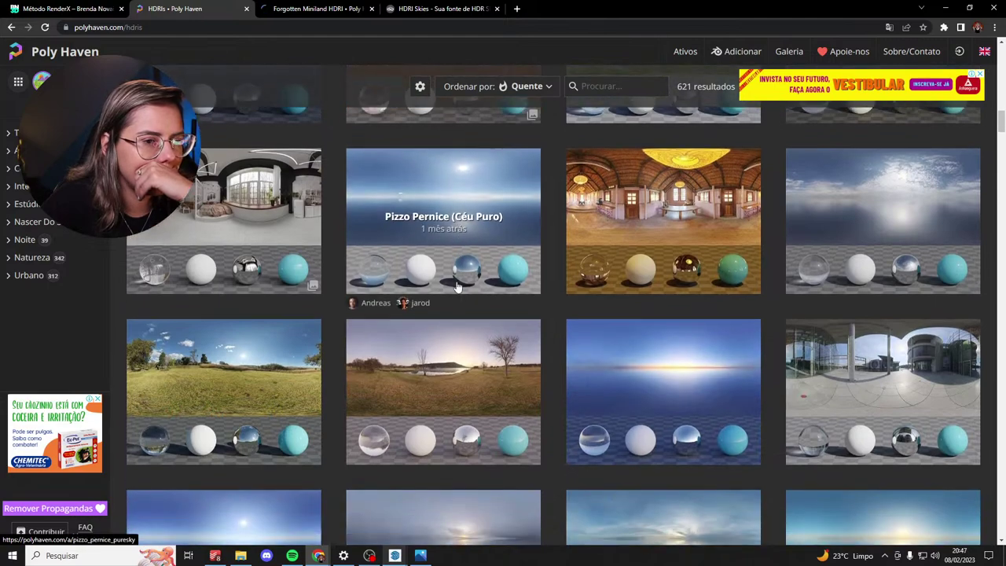
{"action": "scroll", "coordinate": [457, 286], "scroll_direction": "down", "scroll_amount": 3}
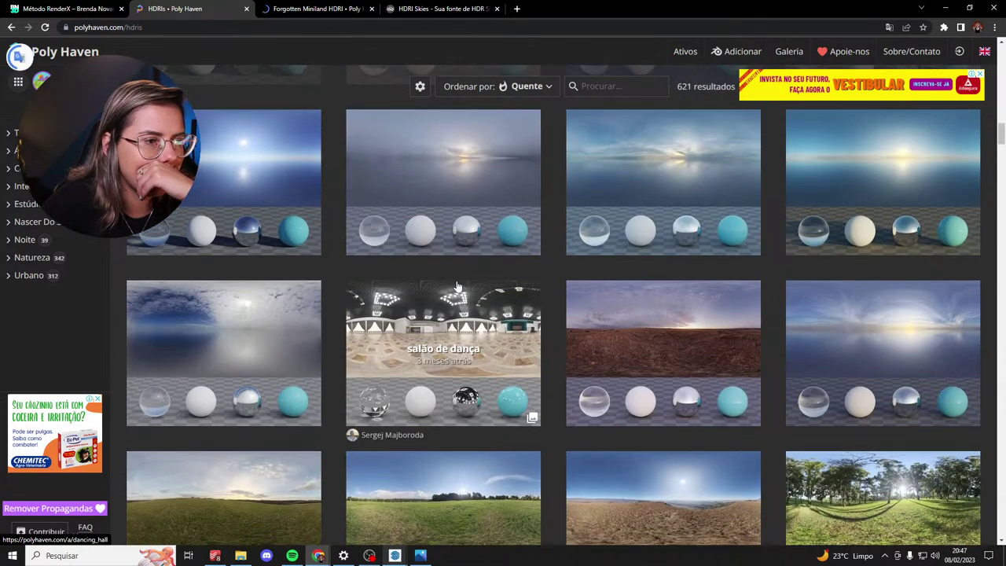
{"action": "scroll", "coordinate": [457, 286], "scroll_direction": "down", "scroll_amount": 10}
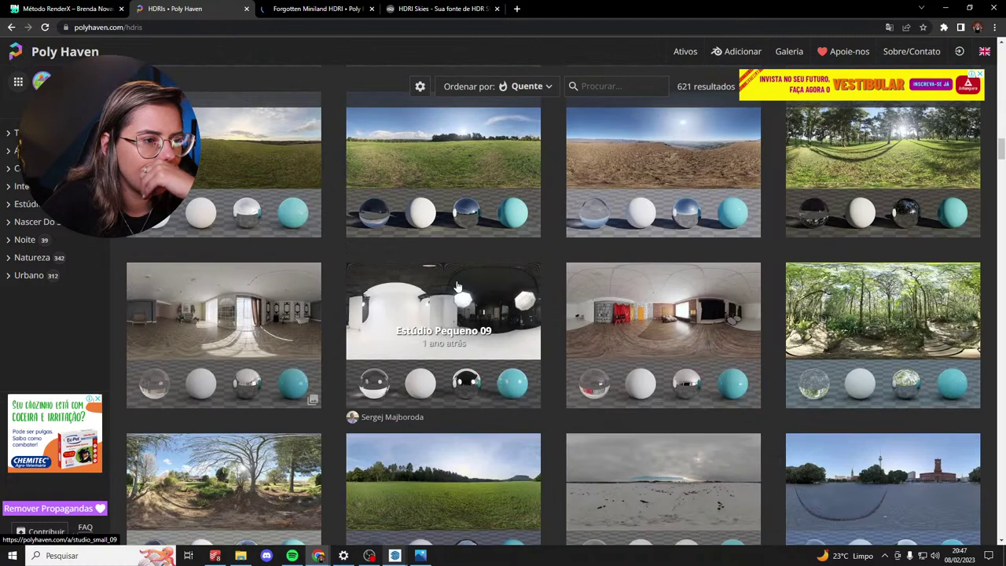
{"action": "scroll", "coordinate": [457, 286], "scroll_direction": "down", "scroll_amount": 10}
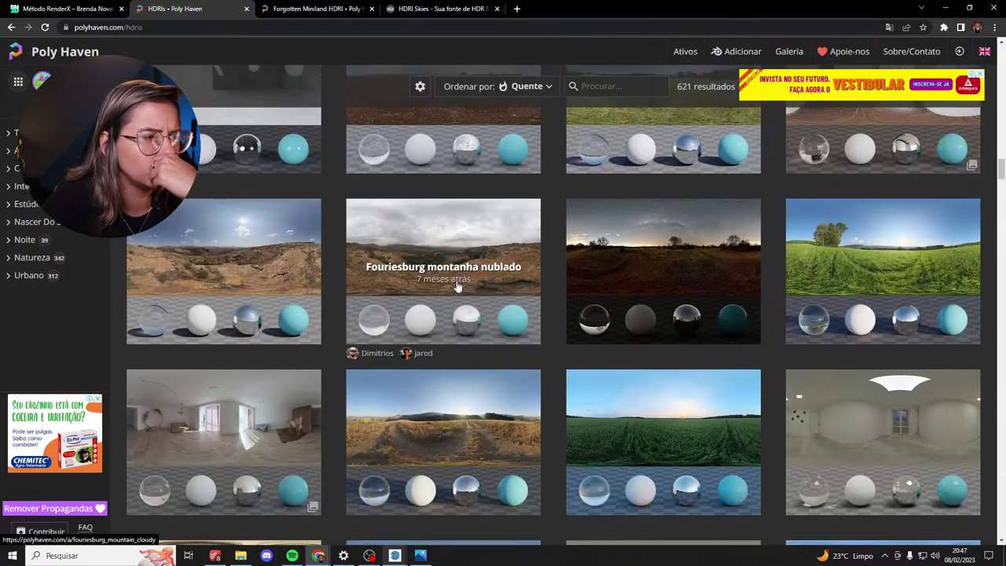
{"action": "scroll", "coordinate": [456, 286], "scroll_direction": "down", "scroll_amount": 2}
{"action": "scroll", "coordinate": [456, 286], "scroll_direction": "up", "scroll_amount": 2}
{"action": "right_click", "coordinate": [260, 239]}
{"action": "left_click", "coordinate": [298, 245]}
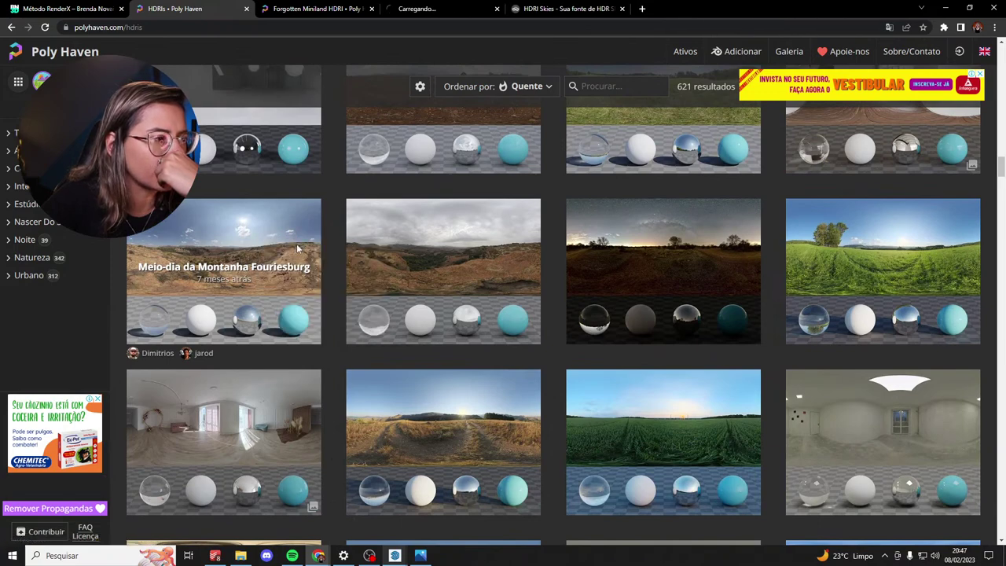
Open Industrial Sunset 02 in a new tab, then view the Fouriesburg page.
{"action": "scroll", "coordinate": [423, 266], "scroll_direction": "down", "scroll_amount": 2}
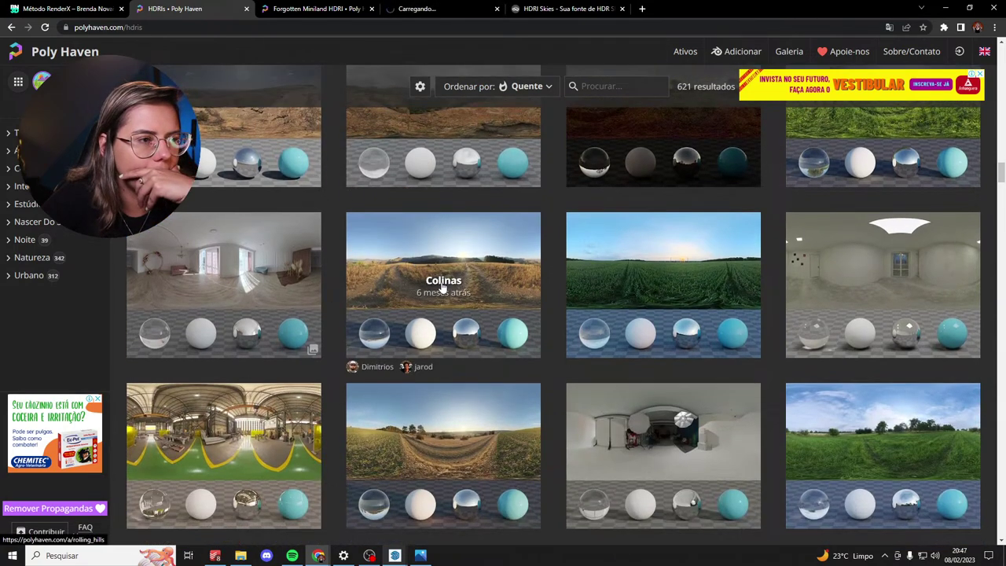
{"action": "right_click", "coordinate": [702, 258]}
{"action": "left_click", "coordinate": [717, 265]}
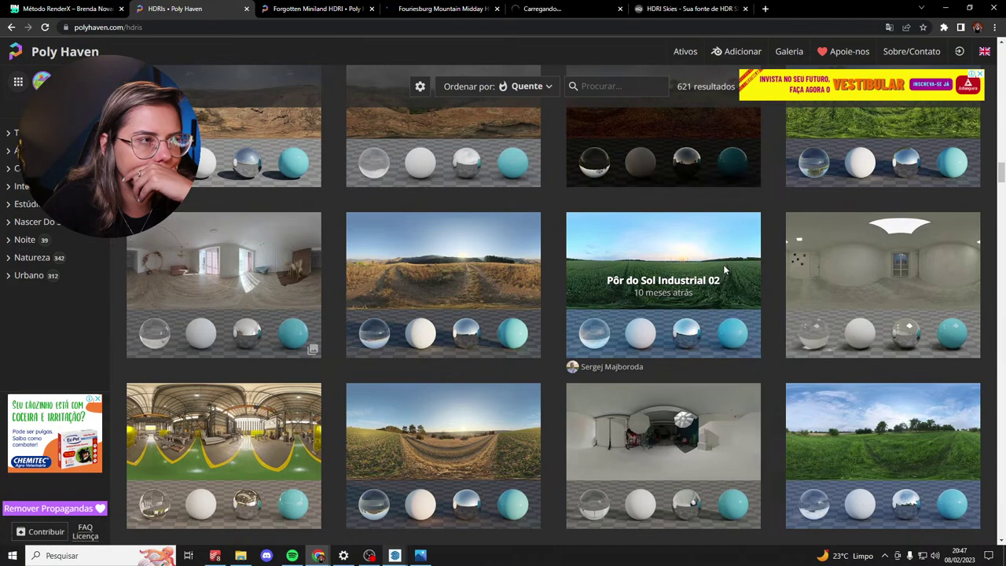
{"action": "mouse_move", "coordinate": [397, 559]}
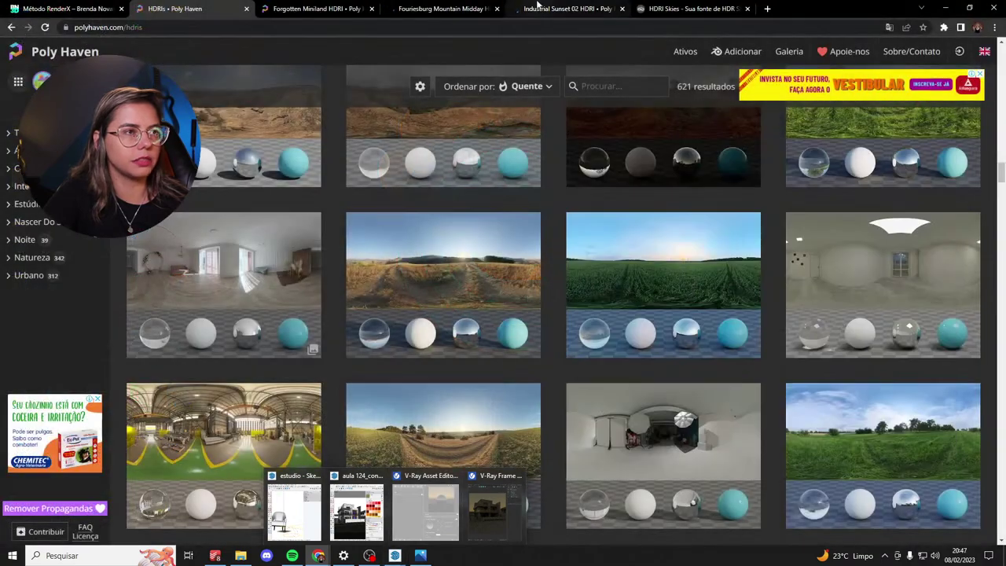
{"action": "left_click", "coordinate": [476, 7]}
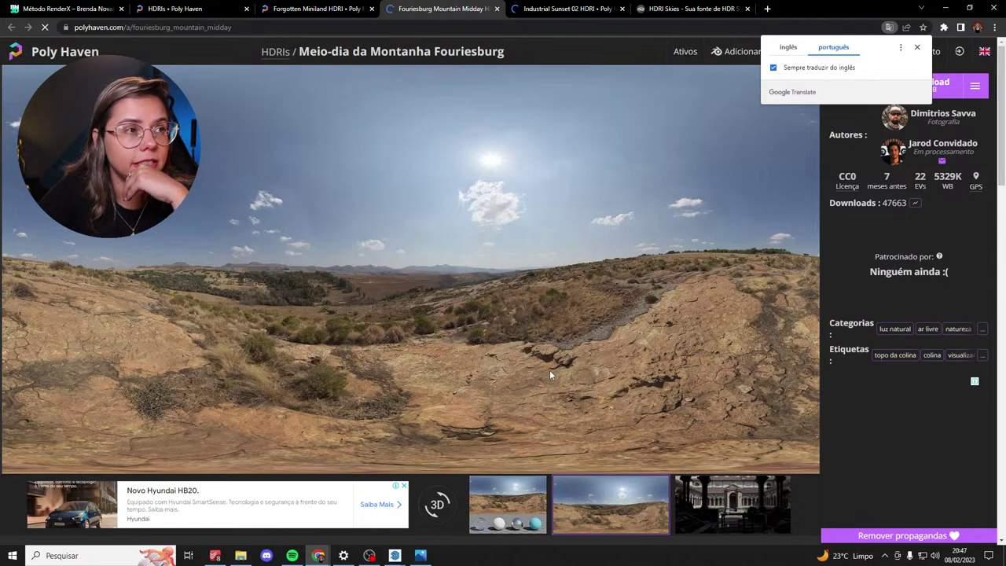
Show Forgotten Miniland's preview of glass, white, chrome and cyan test spheres.
{"action": "left_click", "coordinate": [353, 7]}
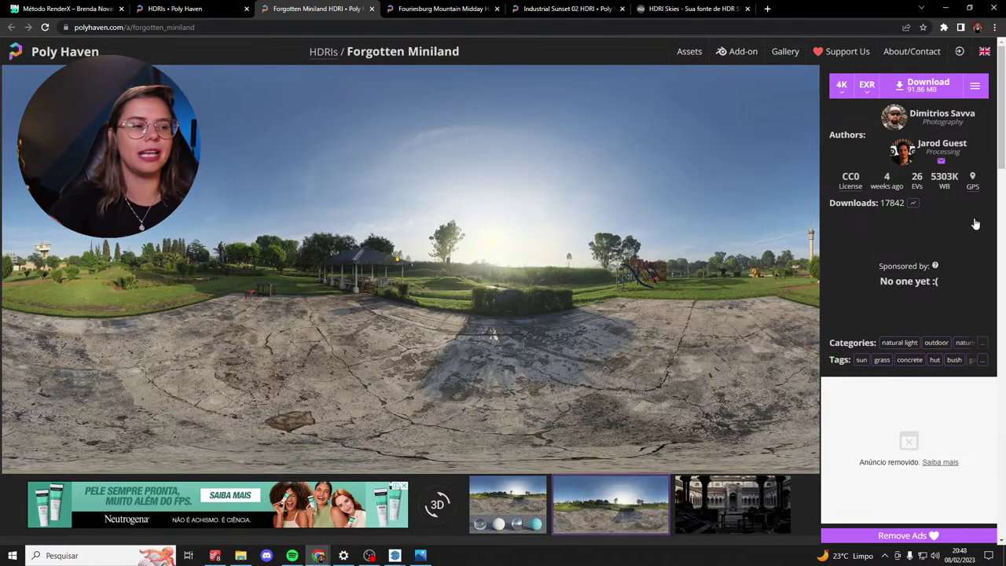
{"action": "left_click", "coordinate": [506, 519]}
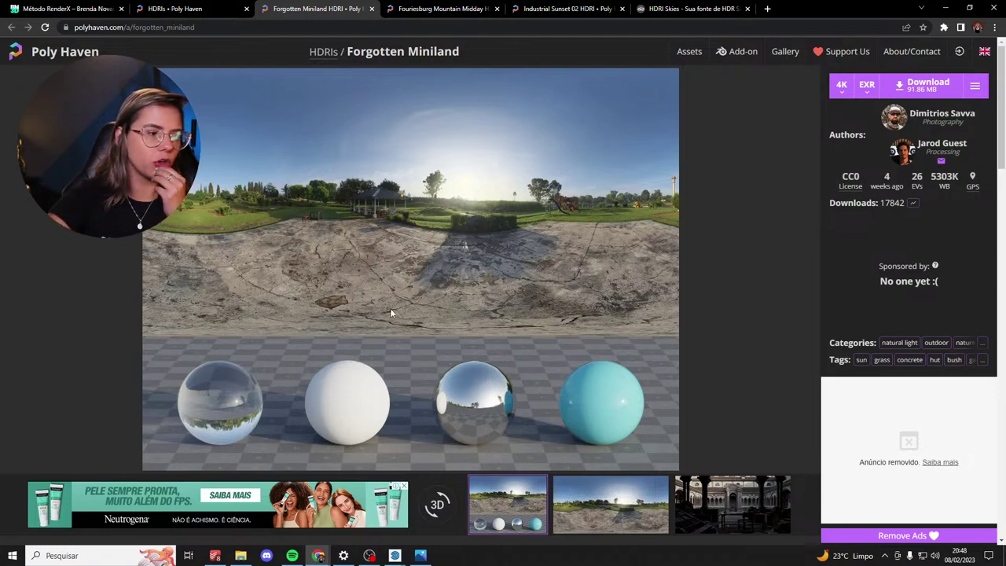
{"action": "mouse_move", "coordinate": [395, 556]}
{"action": "right_click", "coordinate": [395, 555]}
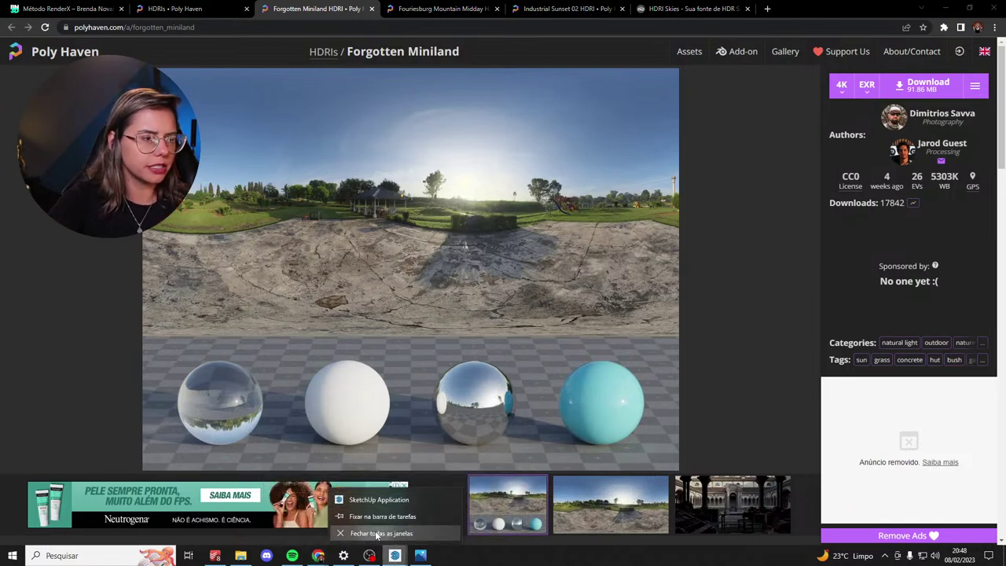
Force-close the hung V-Ray and SketchUp windows, discarding changes to the estudio model.
{"action": "left_click", "coordinate": [383, 533]}
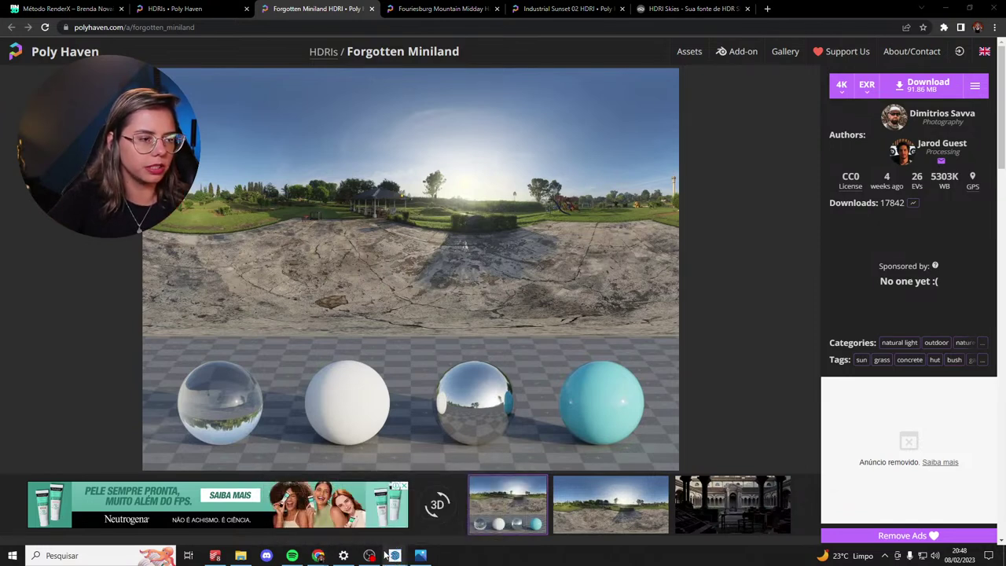
{"action": "left_click", "coordinate": [519, 267]}
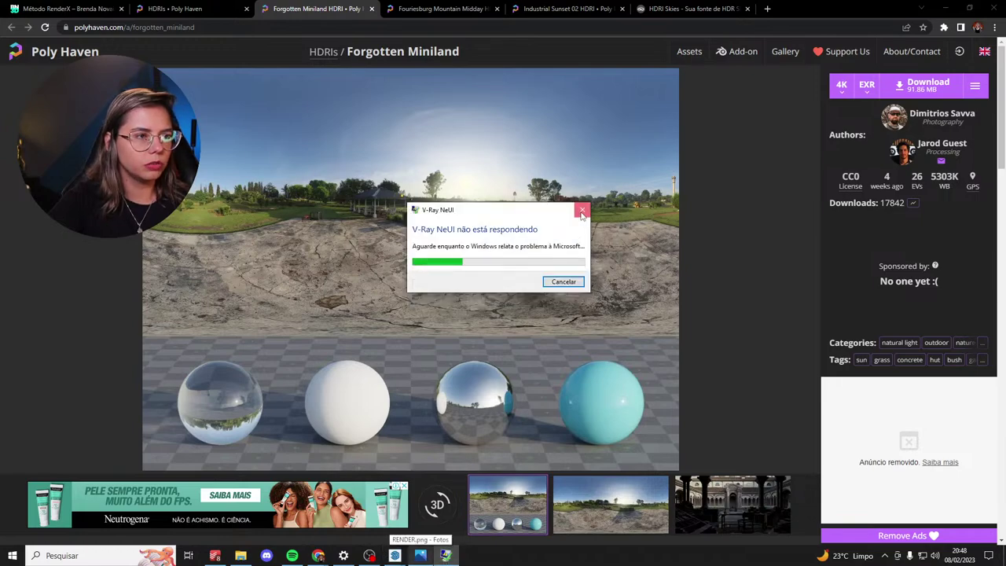
{"action": "left_click", "coordinate": [582, 212]}
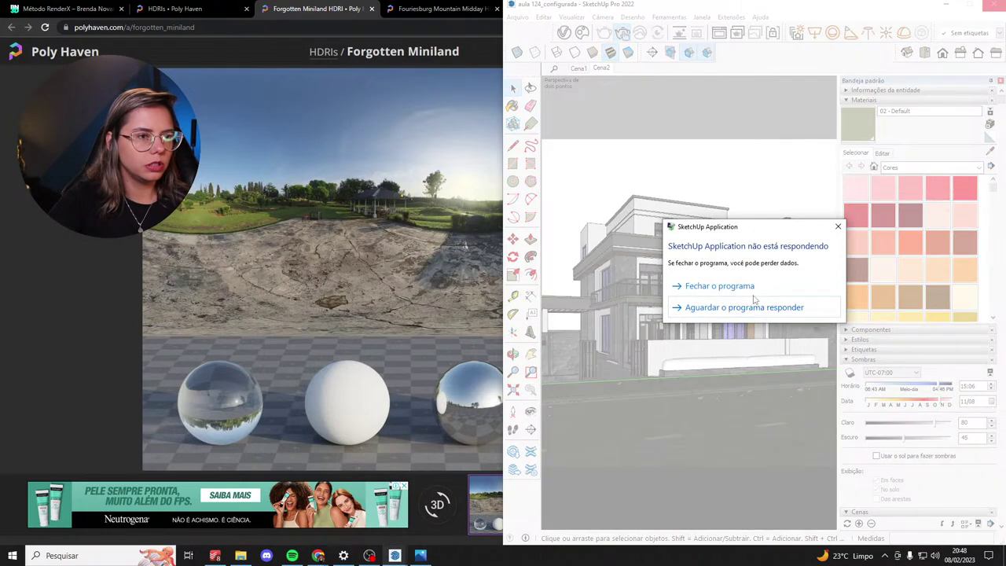
{"action": "left_click", "coordinate": [722, 287]}
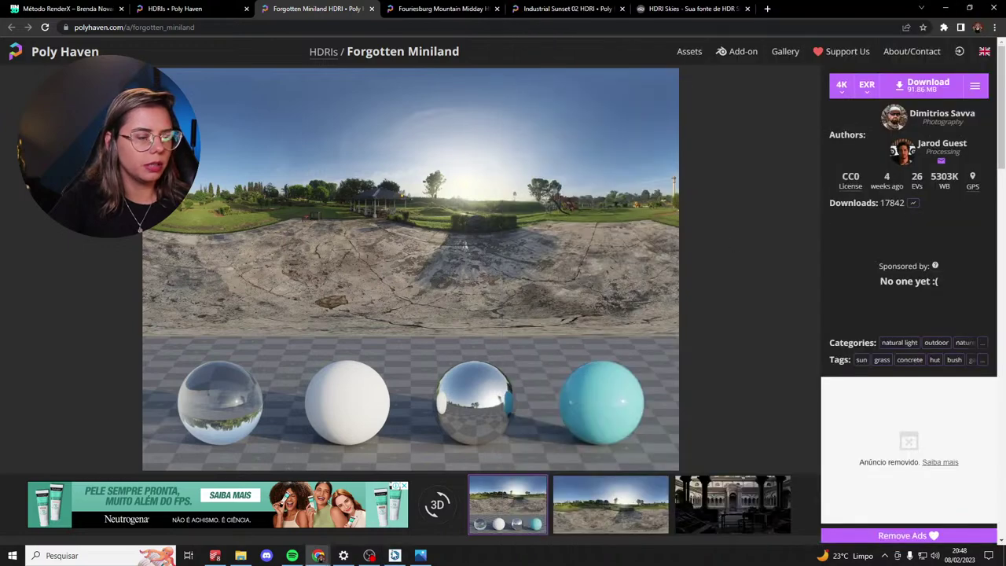
{"action": "left_click", "coordinate": [395, 556]}
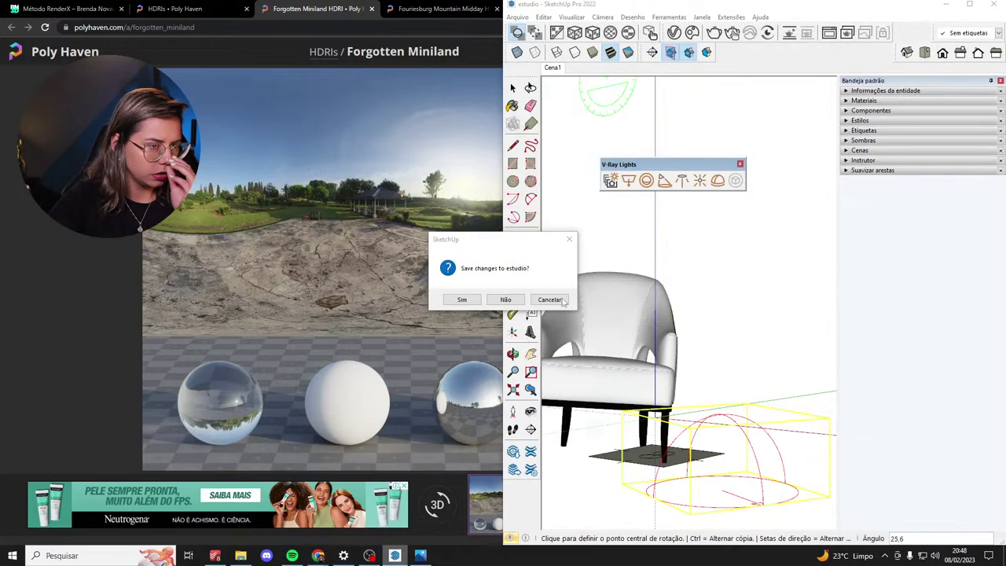
{"action": "left_click", "coordinate": [505, 299]}
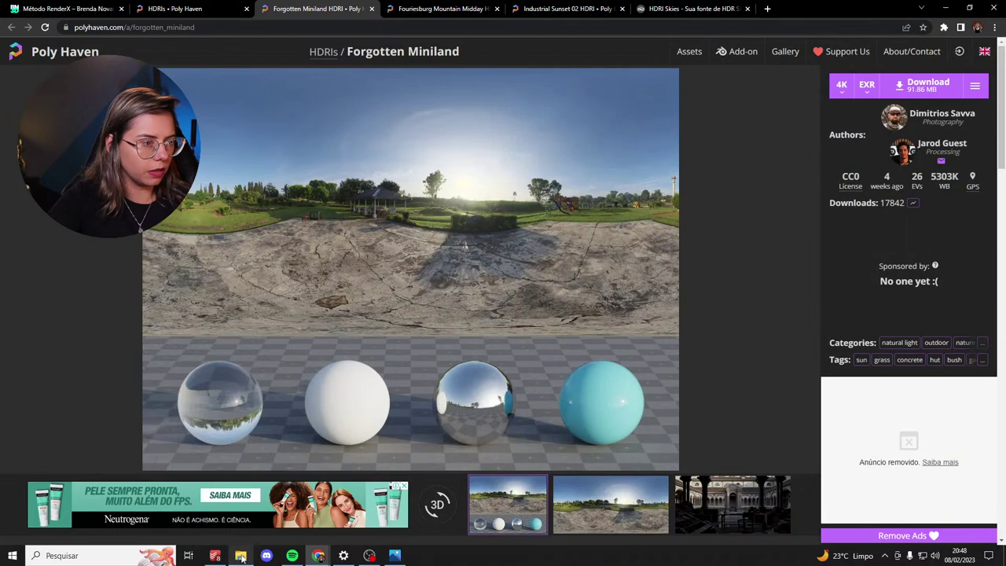
{"action": "left_click", "coordinate": [241, 555]}
{"action": "left_click", "coordinate": [928, 8]}
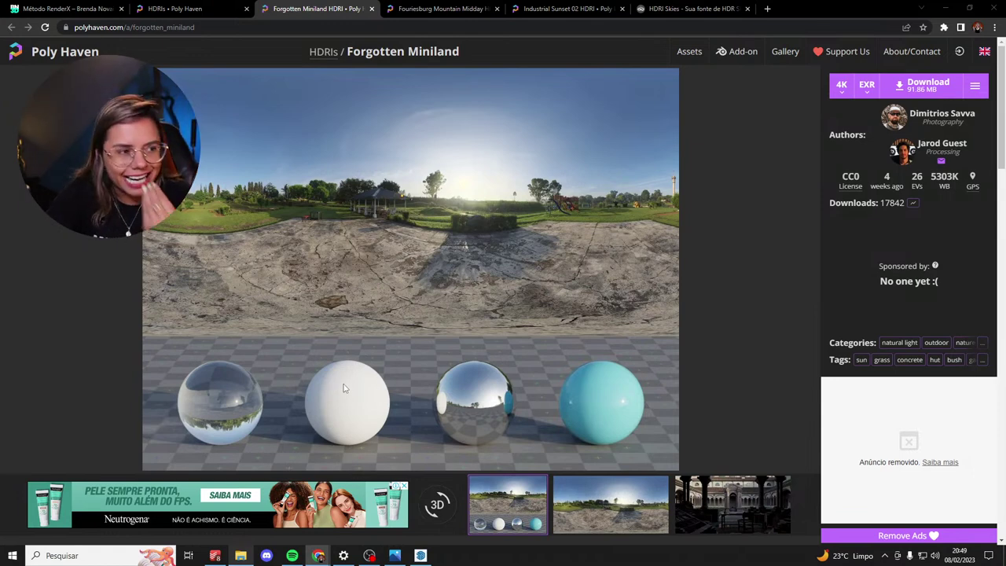
Snip the white sphere from the Forgotten Miniland preview, then go to the Fouriesburg page.
{"action": "key", "text": "super+shift+s"}
{"action": "left_click_drag", "start_coordinate": [267, 338], "coordinate": [423, 464]}
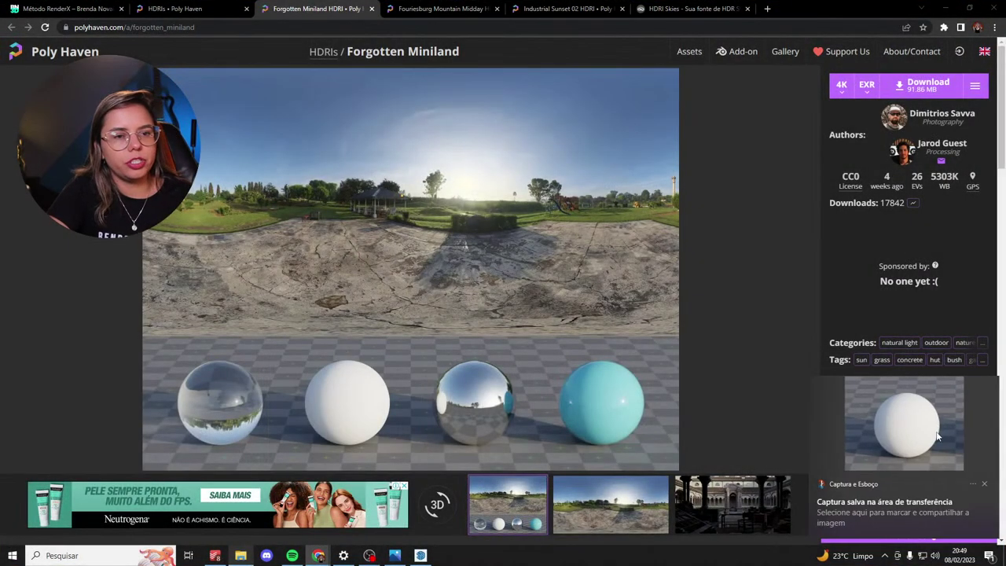
{"action": "left_click", "coordinate": [925, 437]}
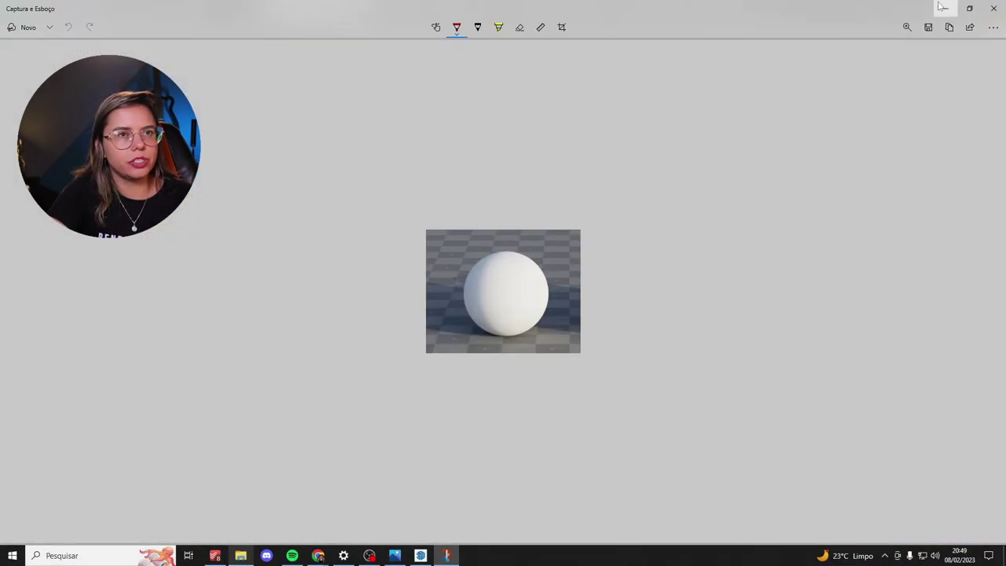
{"action": "left_click", "coordinate": [946, 8]}
{"action": "left_click", "coordinate": [487, 12]}
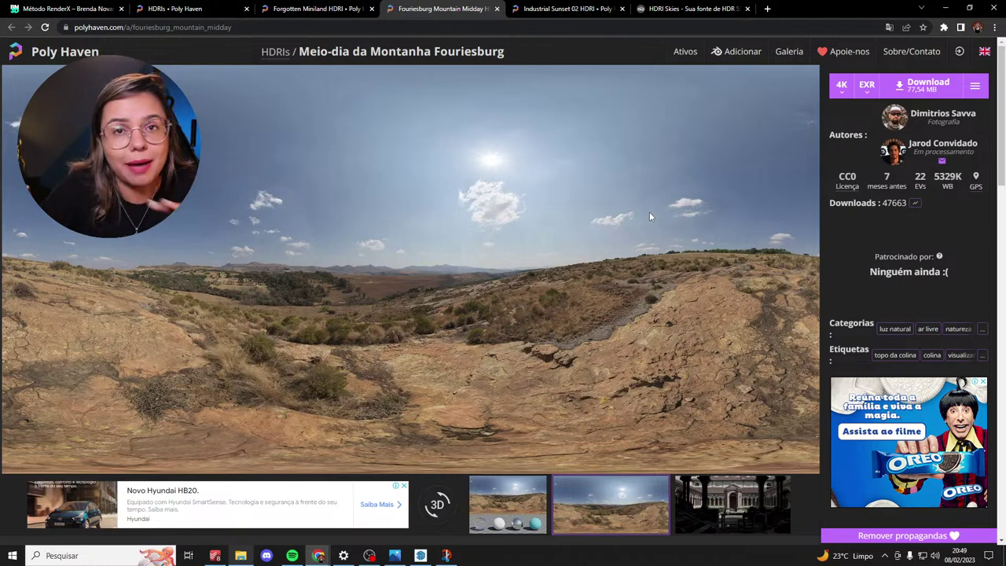
Show Fouriesburg Mountain Midday's four-sphere test render, briefly checking the SketchUp model.
{"action": "left_click", "coordinate": [516, 517]}
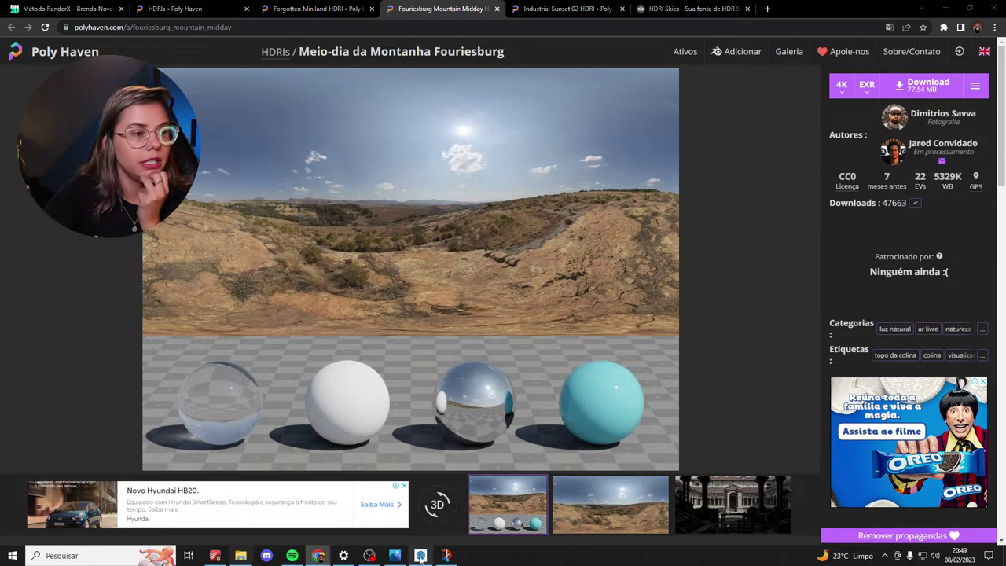
{"action": "left_click", "coordinate": [447, 555]}
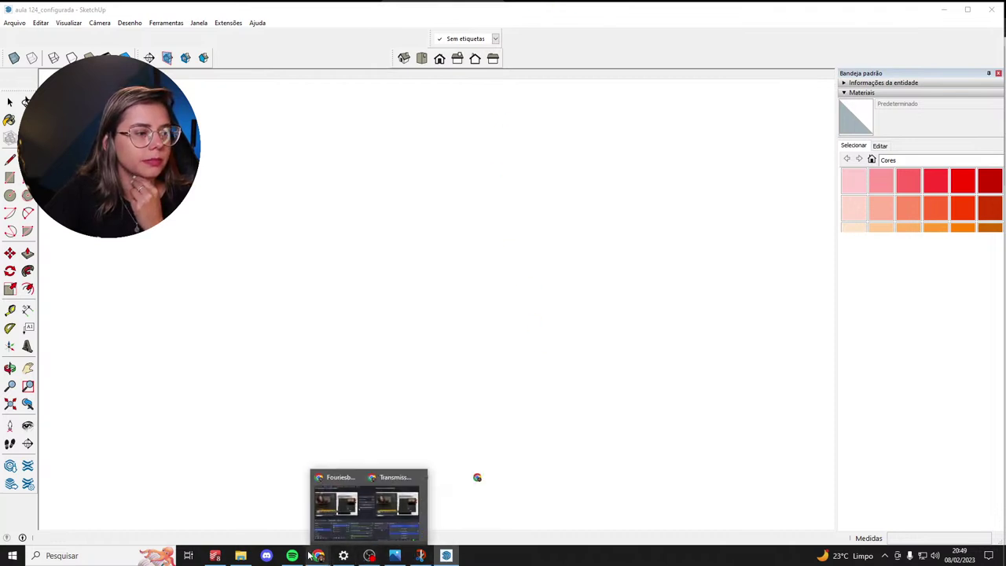
{"action": "mouse_move", "coordinate": [318, 556]}
{"action": "left_click", "coordinate": [167, 498]}
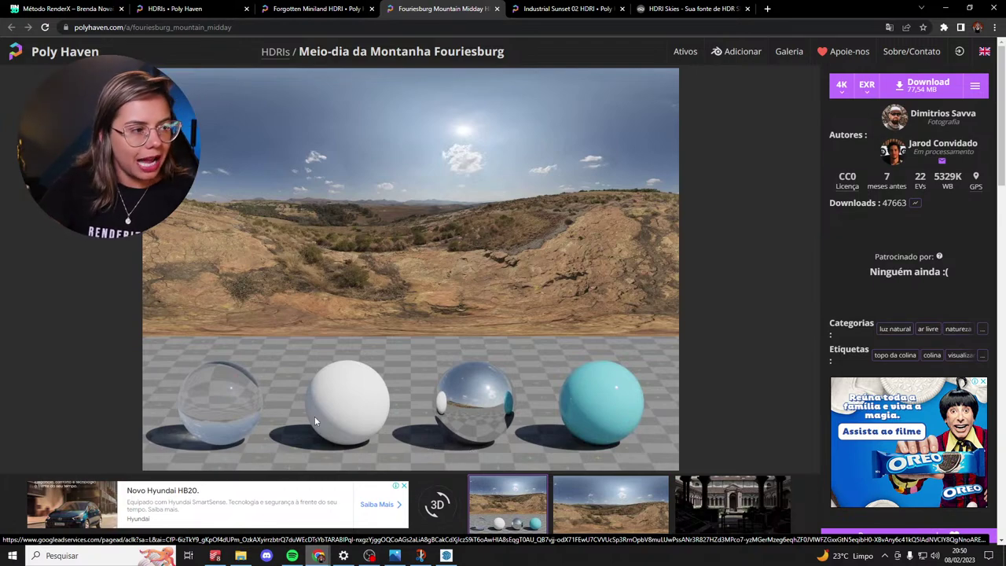
{"action": "key", "text": "super+shift+s"}
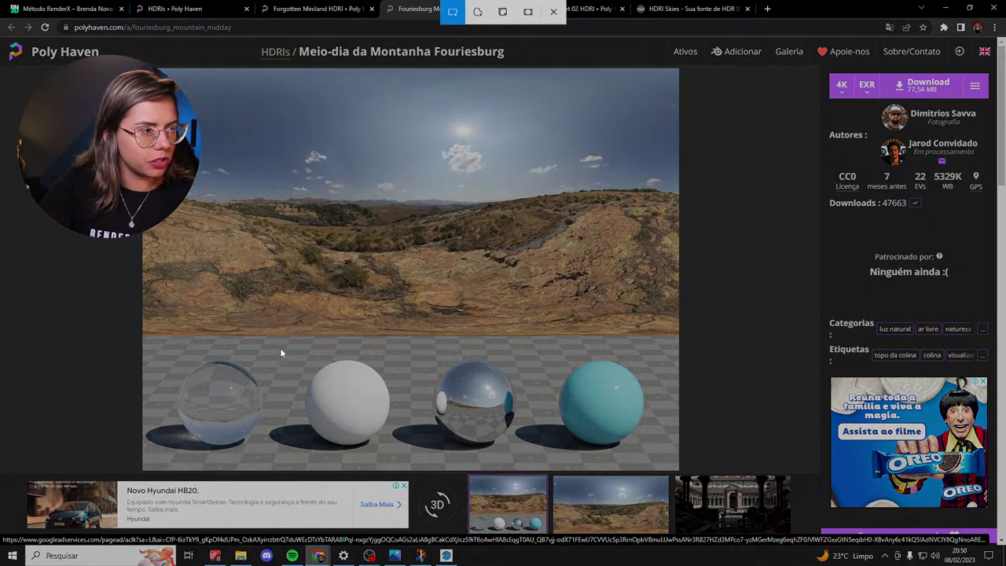
Snip the Fouriesburg-lit white sphere and tile it beside the Forgotten Miniland capture.
{"action": "mouse_move", "coordinate": [270, 342]}
{"action": "left_mouse_down"}
{"action": "mouse_move", "coordinate": [408, 456]}
{"action": "mouse_move", "coordinate": [398, 456]}
{"action": "left_mouse_up"}
{"action": "left_click", "coordinate": [891, 431]}
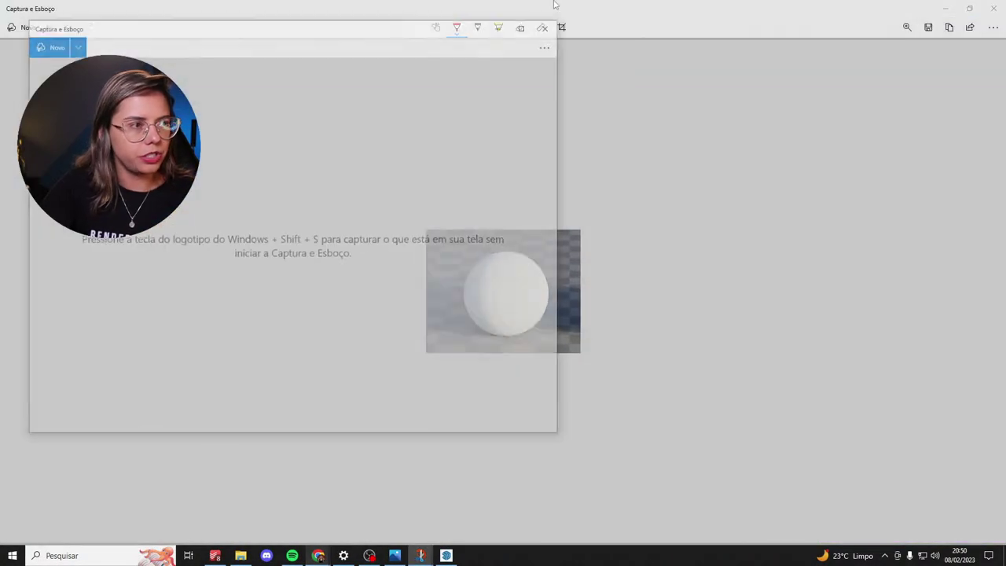
{"action": "key", "text": "super+Left"}
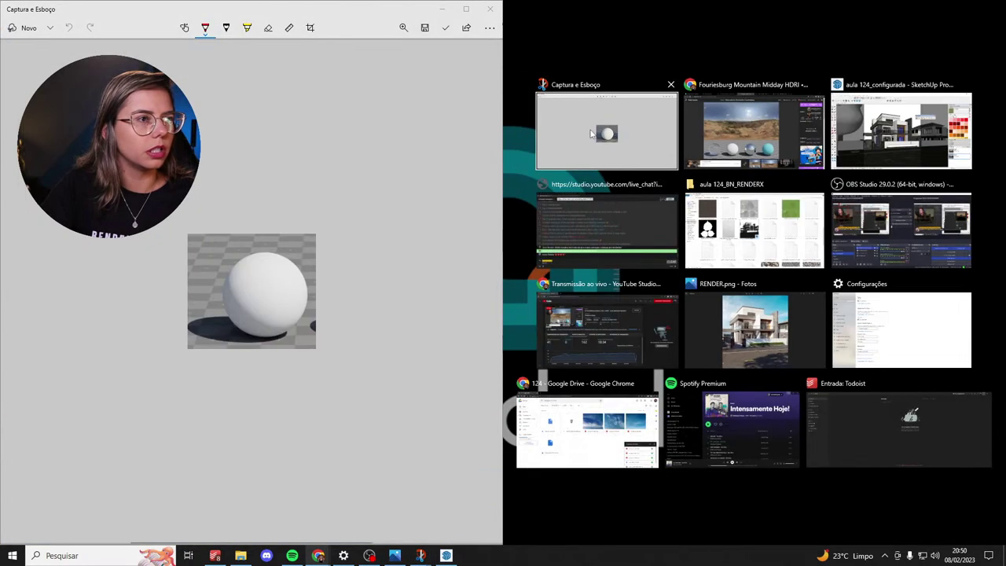
{"action": "left_click", "coordinate": [592, 133]}
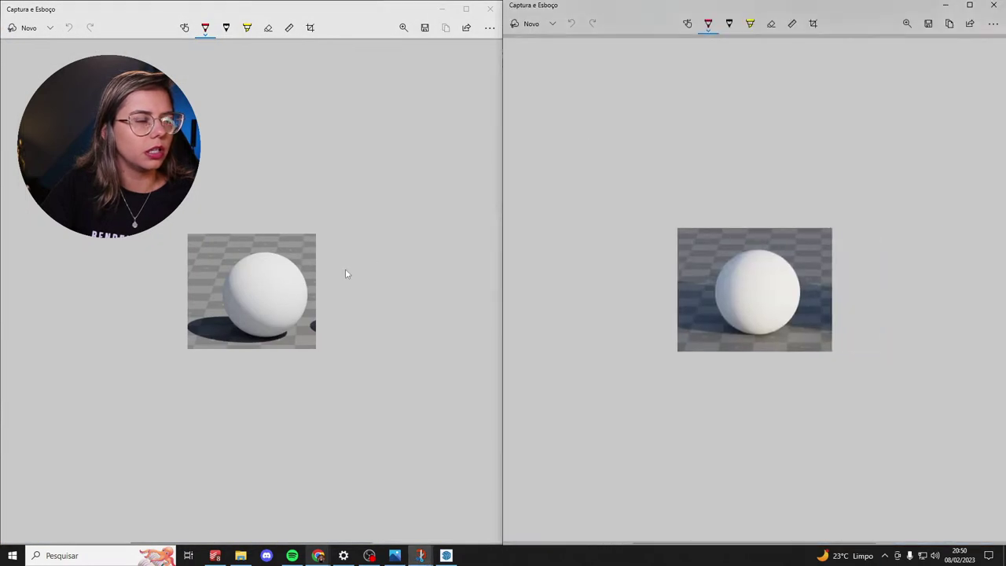
{"action": "left_click", "coordinate": [288, 290]}
Zoom in to compare the two sphere captures, then minimise both.
{"action": "scroll", "coordinate": [262, 308], "scroll_direction": "up", "scroll_amount": 5, "text": "ctrl"}
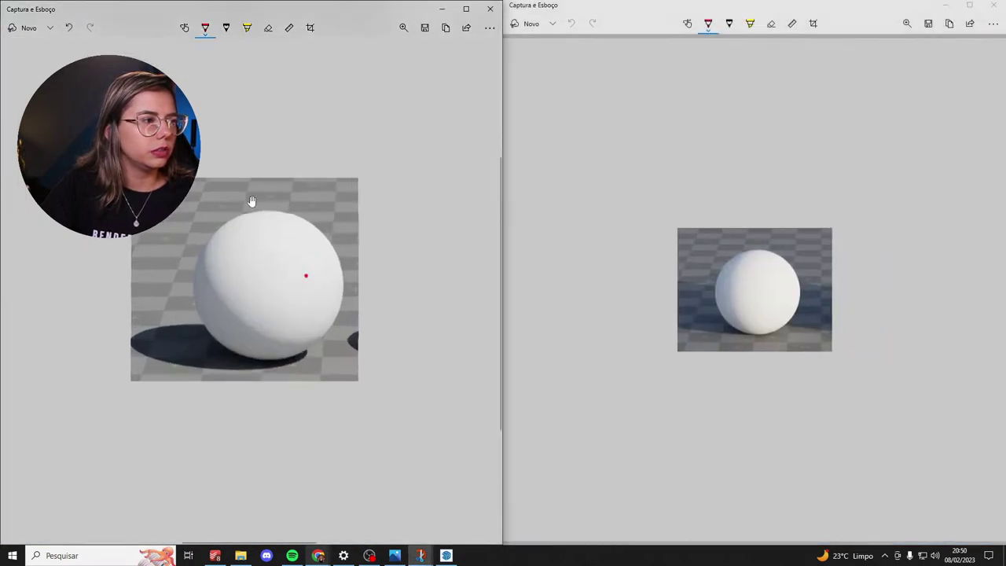
{"action": "scroll", "coordinate": [824, 336], "scroll_direction": "up", "scroll_amount": 4, "text": "ctrl"}
{"action": "scroll", "coordinate": [603, 167], "scroll_direction": "up", "scroll_amount": 2, "text": "ctrl"}
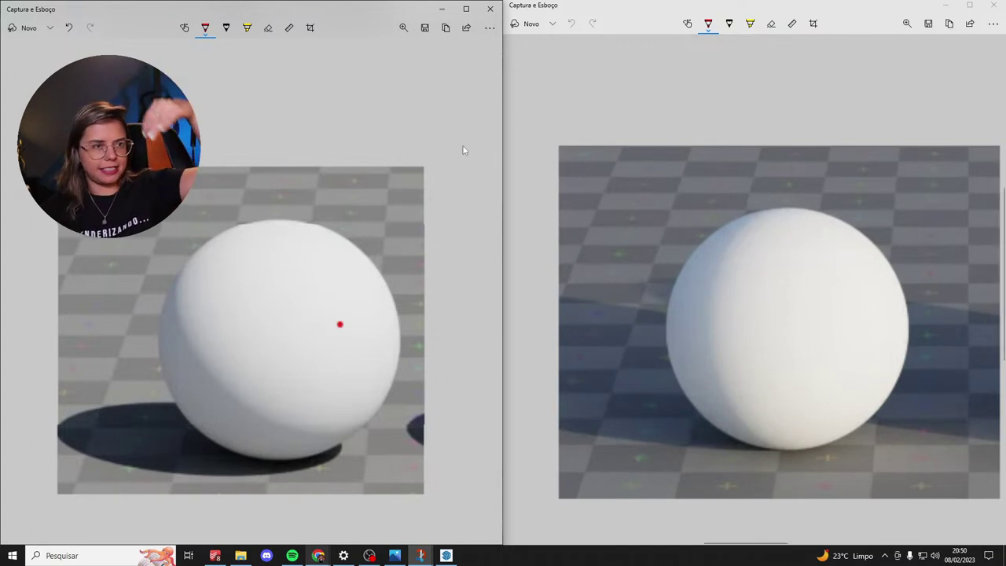
{"action": "left_click", "coordinate": [947, 5]}
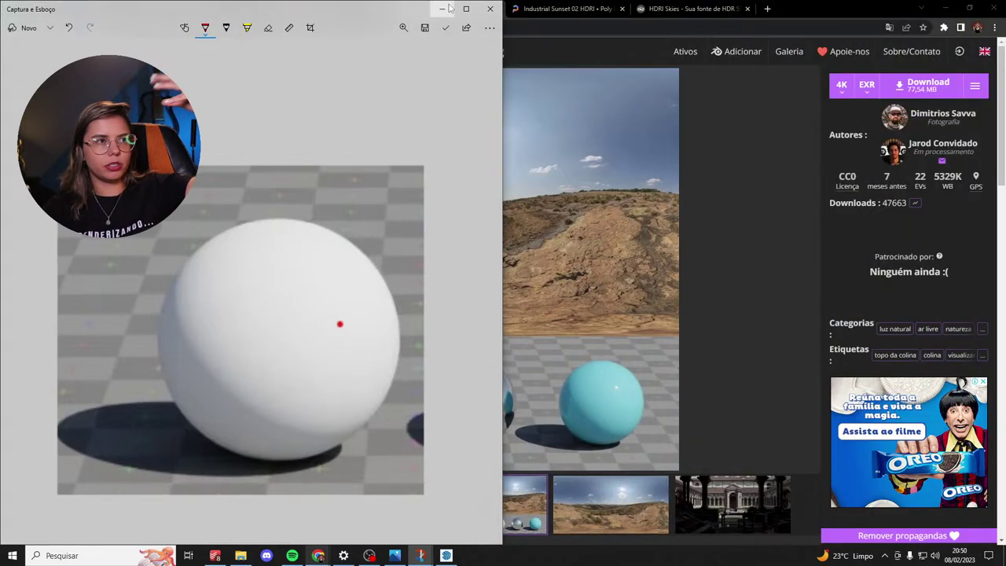
{"action": "left_click", "coordinate": [442, 9]}
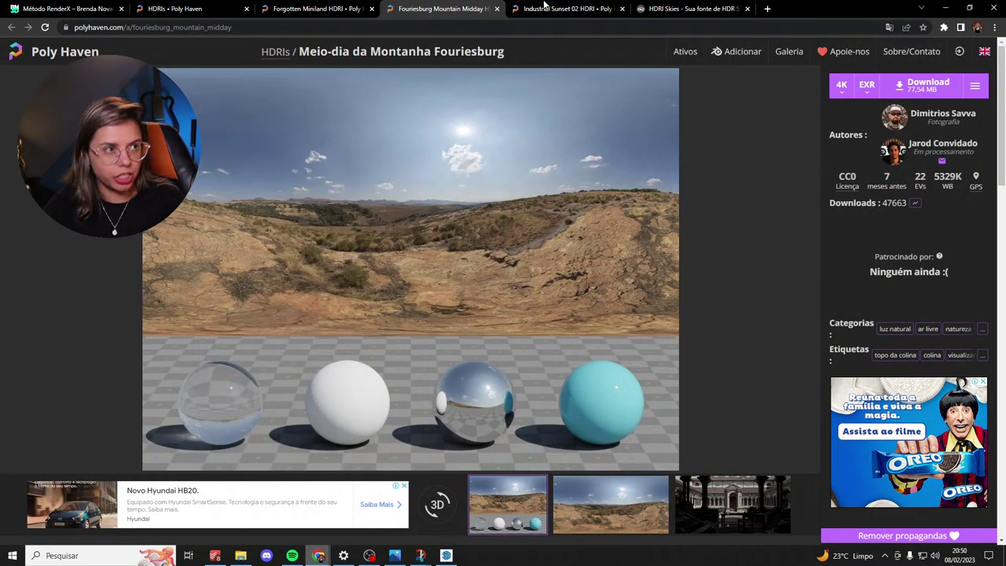
Switch to the Industrial Sunset 02 tab and minimise SketchUp out of view.
{"action": "left_click", "coordinate": [560, 8]}
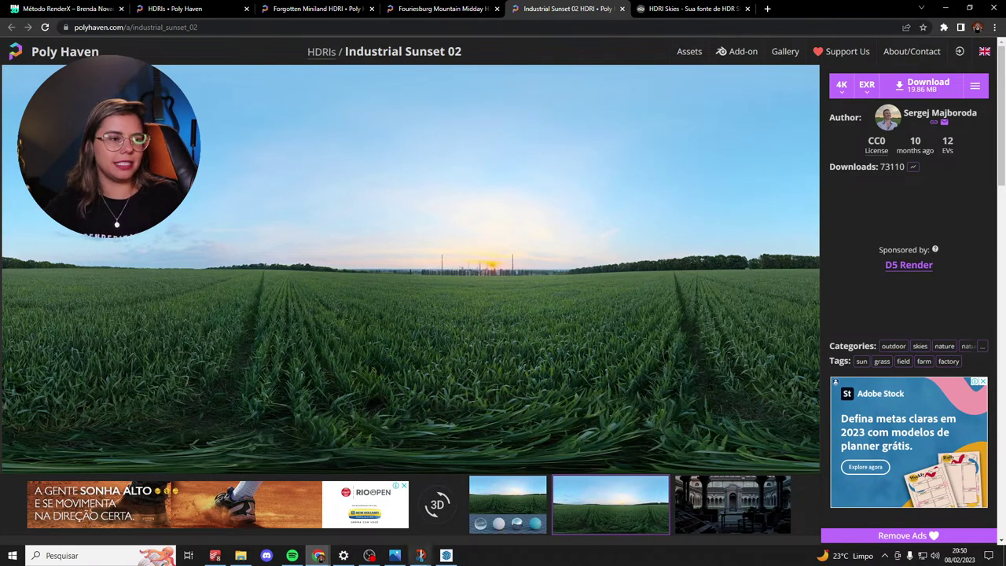
{"action": "left_click", "coordinate": [401, 507]}
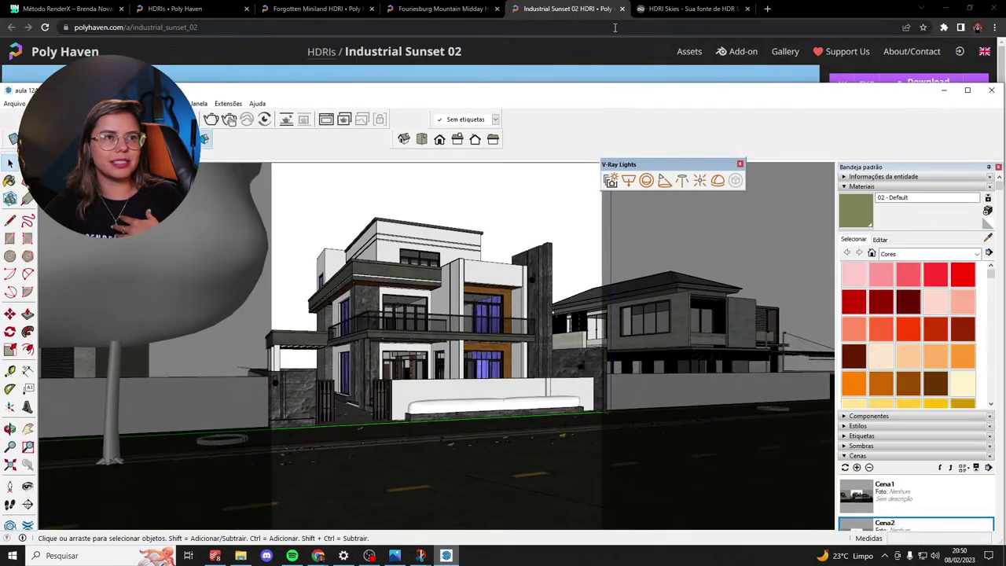
{"action": "key", "text": "super+Down"}
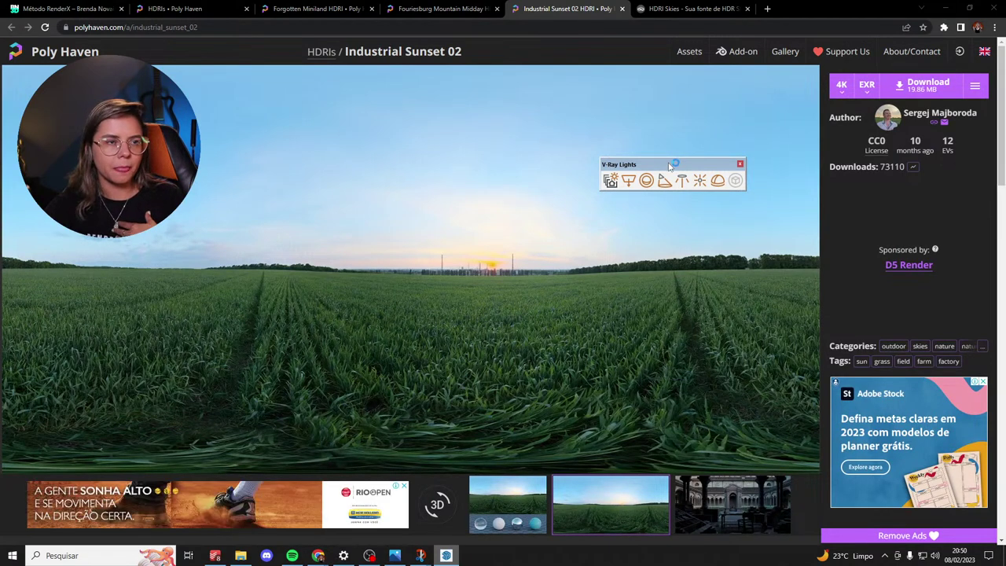
Close the stray V-Ray Lights panel and show Industrial Sunset 02's sphere test render.
{"action": "left_click_drag", "start_coordinate": [629, 164], "coordinate": [726, 164]}
{"action": "left_click", "coordinate": [835, 164]}
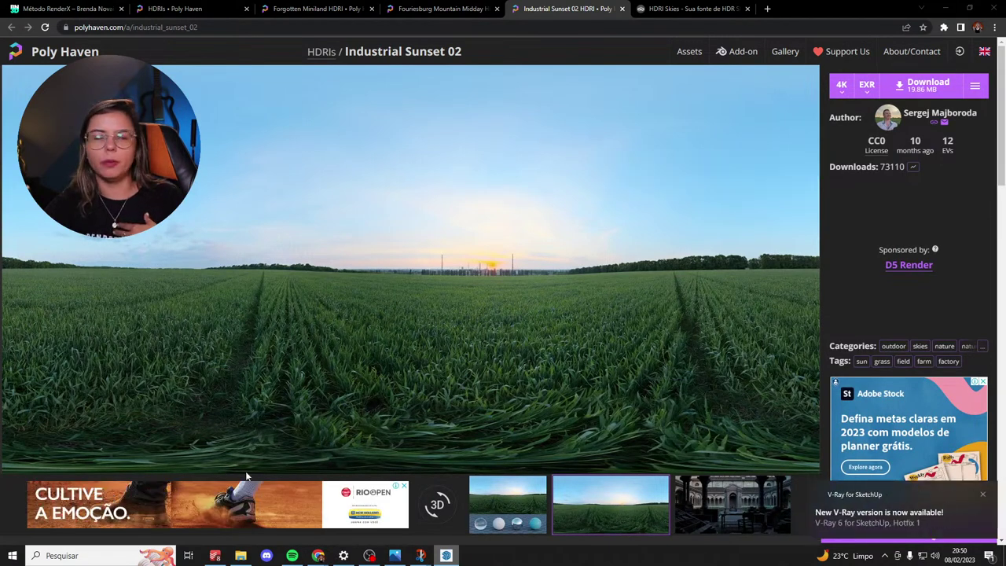
{"action": "left_click", "coordinate": [496, 509]}
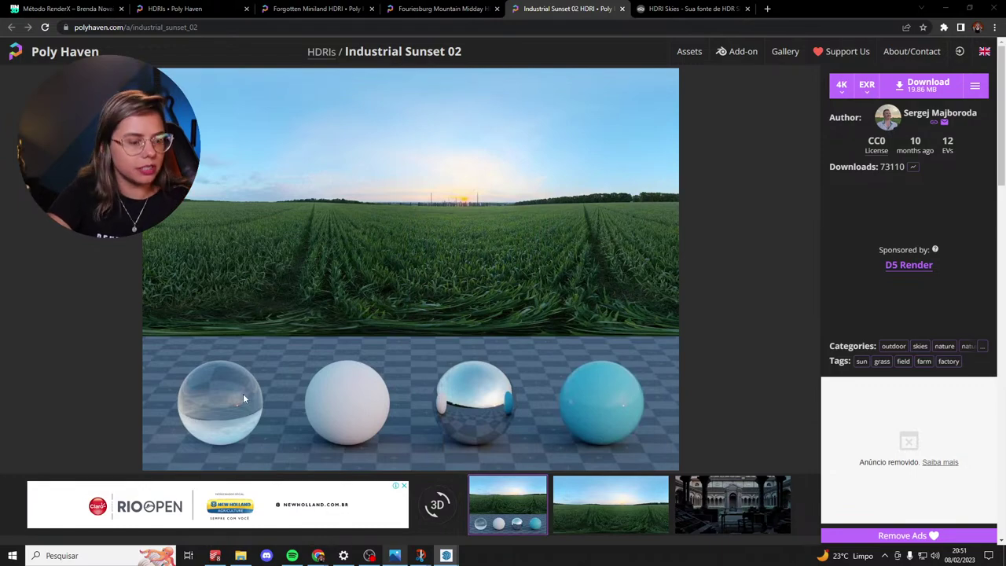
Snip the white sphere under Industrial Sunset 02 and open the new capture.
{"action": "key", "text": "super+shift+s"}
{"action": "left_click_drag", "start_coordinate": [272, 341], "coordinate": [434, 471]}
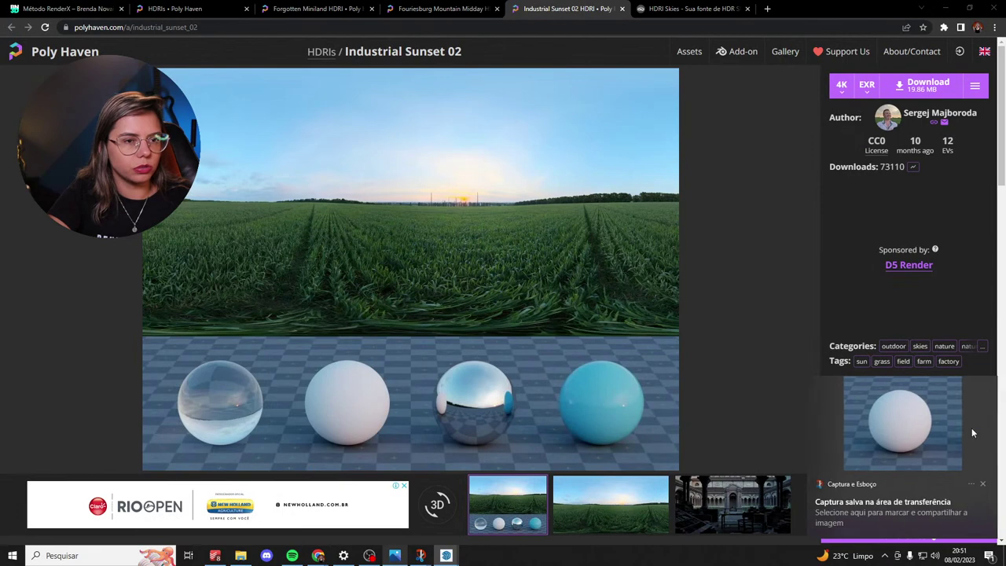
{"action": "left_click", "coordinate": [873, 416]}
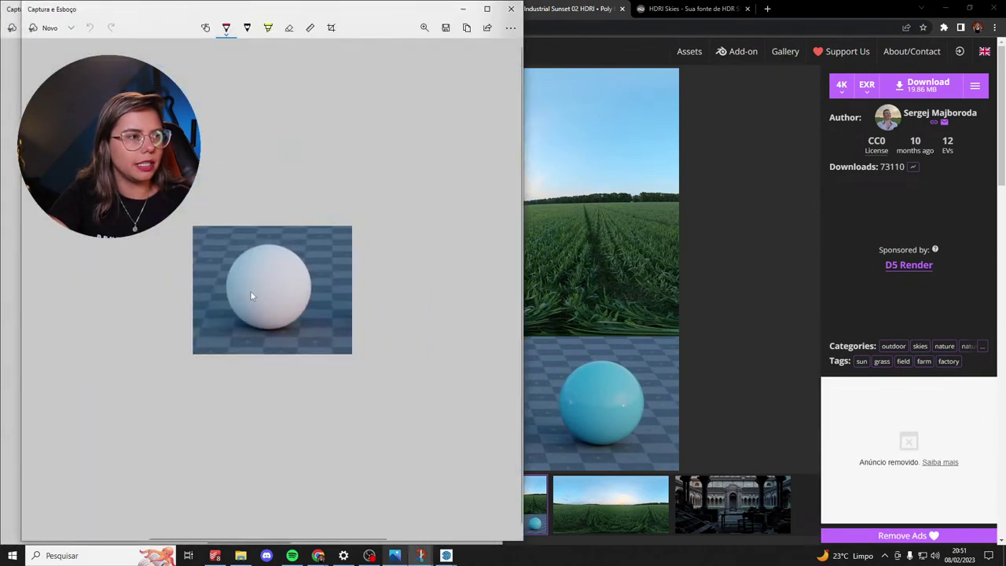
{"action": "scroll", "coordinate": [251, 292], "scroll_direction": "up", "scroll_amount": 3, "text": "ctrl"}
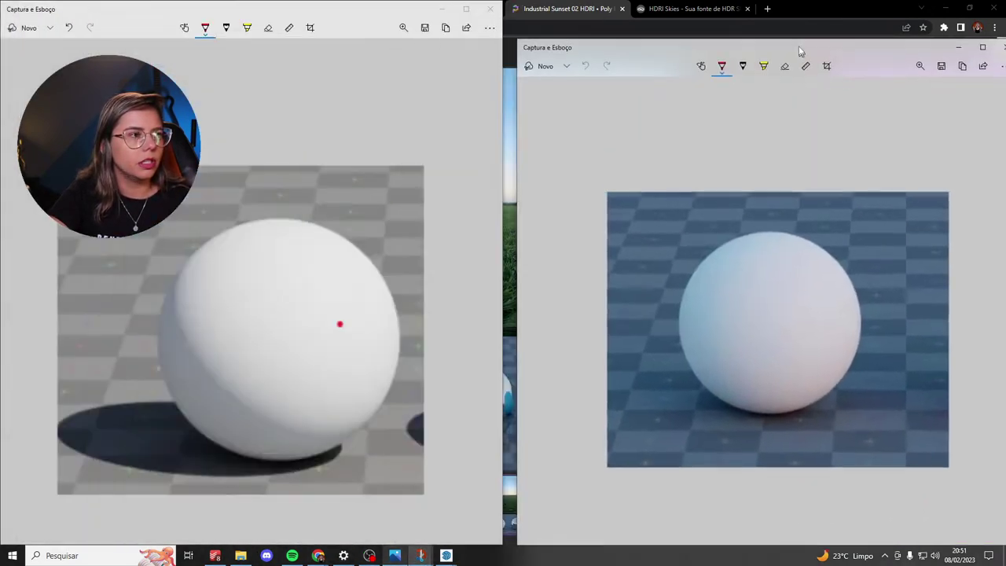
{"action": "left_click_drag", "start_coordinate": [501, 4], "coordinate": [164, 15]}
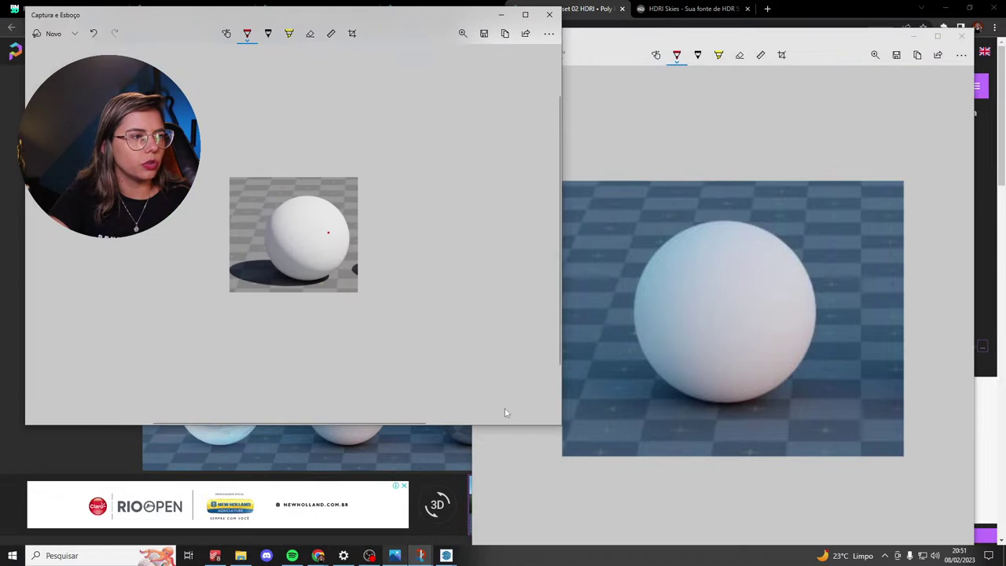
Shrink the three sphere capture windows, line them up along the top, and bring Poly Haven back.
{"action": "left_click_drag", "start_coordinate": [561, 428], "coordinate": [287, 279]}
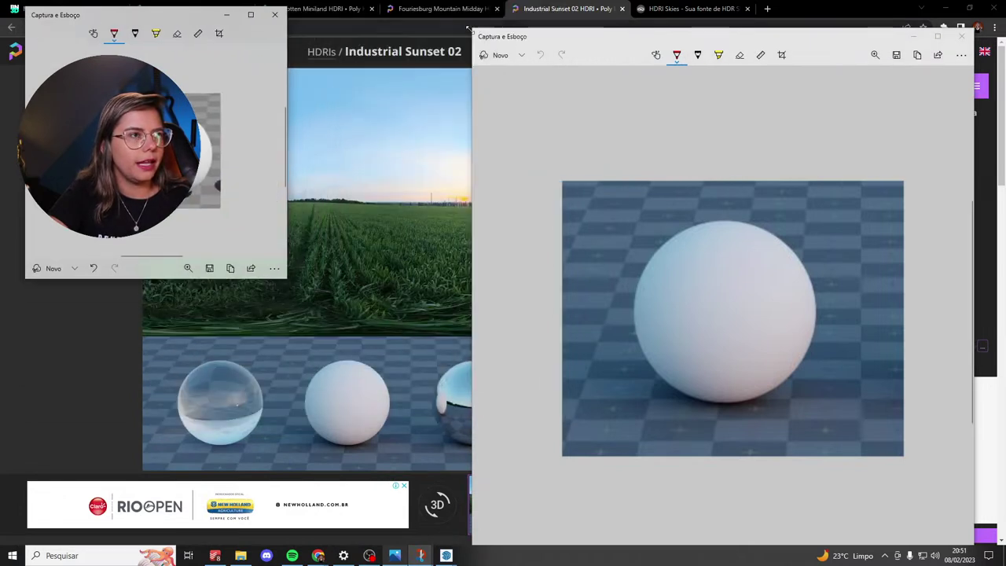
{"action": "left_click_drag", "start_coordinate": [474, 33], "coordinate": [330, 26]}
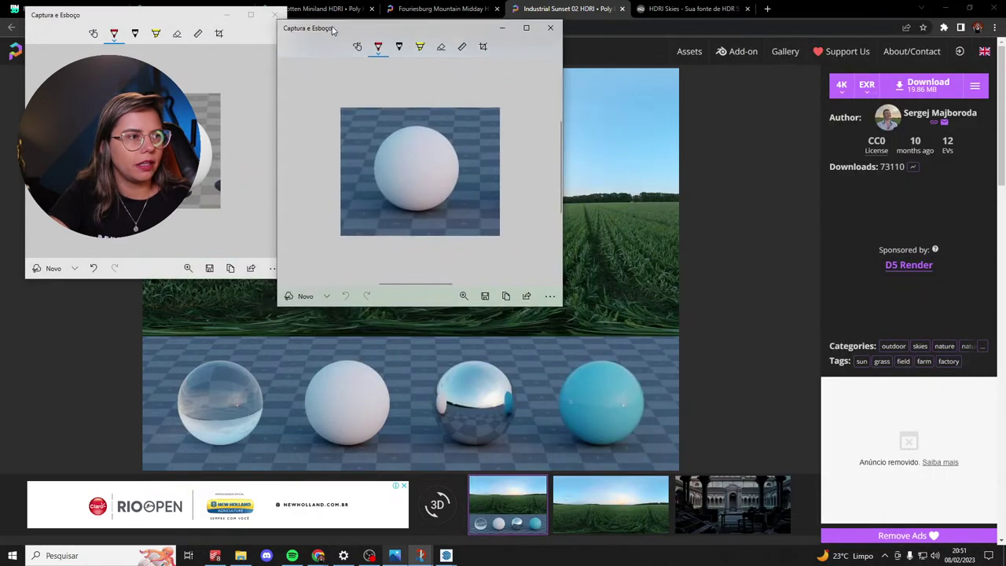
{"action": "left_click", "coordinate": [396, 555]}
{"action": "left_click", "coordinate": [395, 556]}
{"action": "mouse_move", "coordinate": [428, 558]}
{"action": "left_click", "coordinate": [482, 511]}
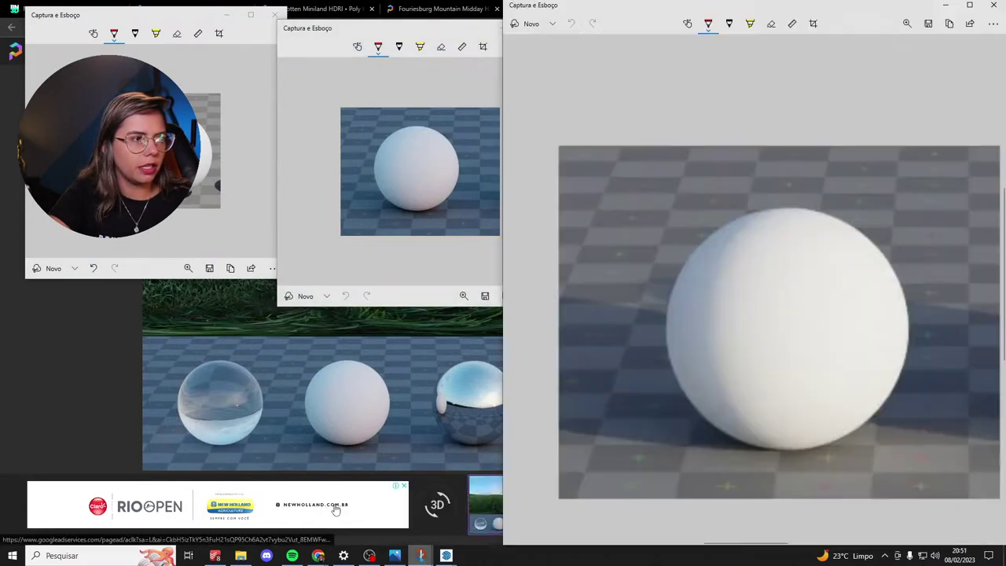
{"action": "left_click_drag", "start_coordinate": [507, 15], "coordinate": [268, 131]}
{"action": "left_click_drag", "start_coordinate": [350, 36], "coordinate": [697, 37]}
{"action": "left_click_drag", "start_coordinate": [360, 125], "coordinate": [427, 17]}
{"action": "left_click_drag", "start_coordinate": [651, 35], "coordinate": [590, 21]}
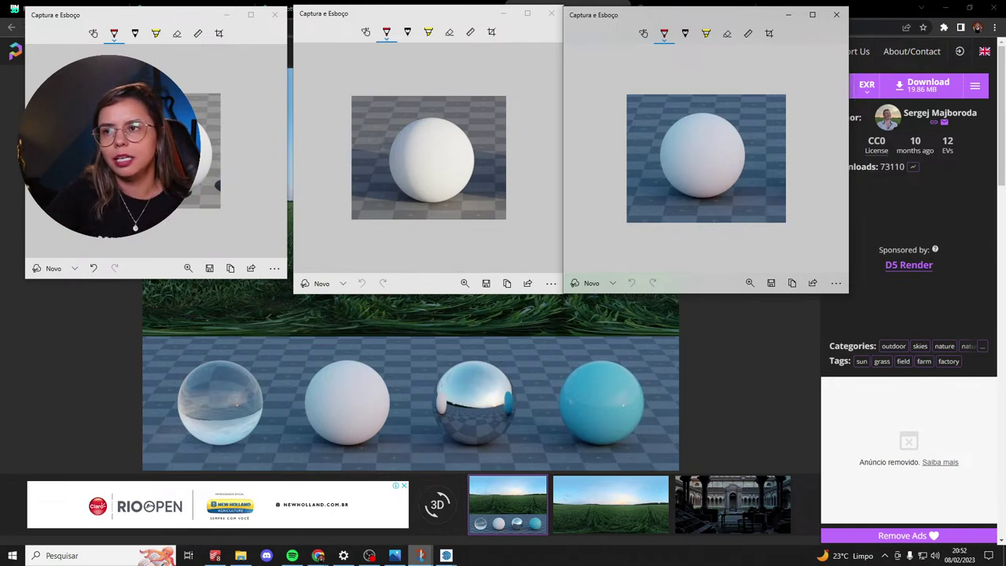
{"action": "key", "text": "alt+Tab"}
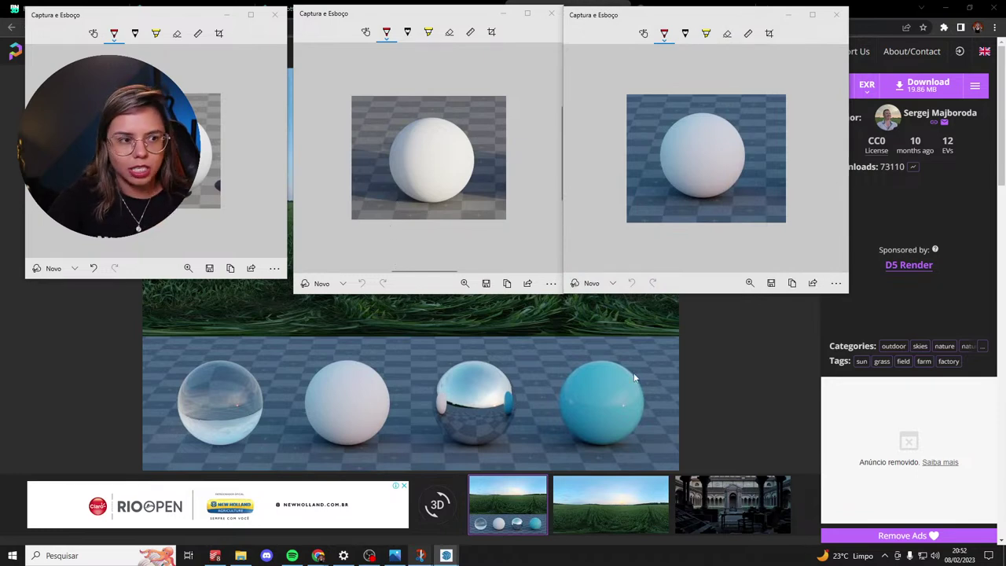
{"action": "left_click", "coordinate": [696, 354]}
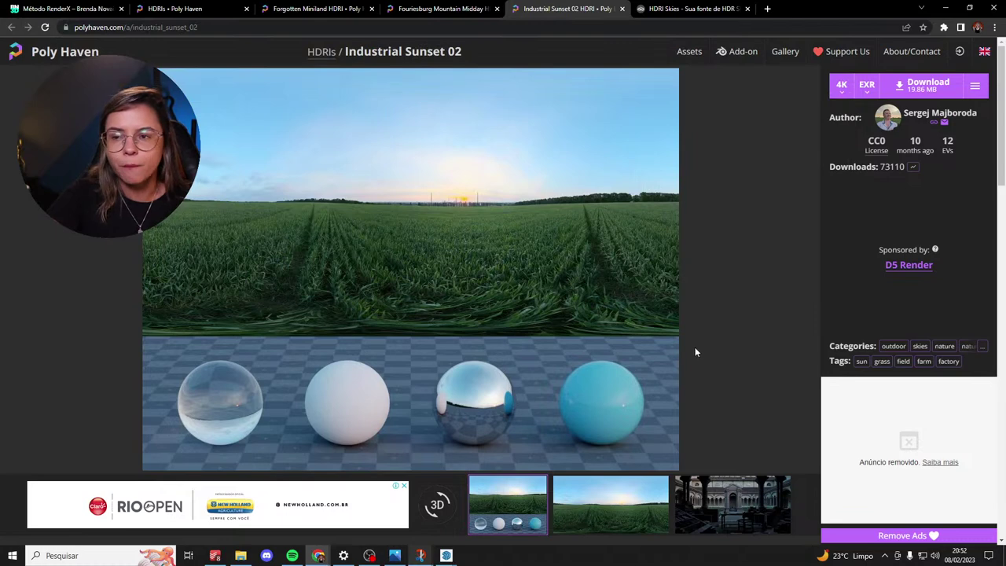
Switch to the aula 124_configurada house model in SketchUp and open the V-Ray Asset Editor.
{"action": "mouse_move", "coordinate": [318, 556]}
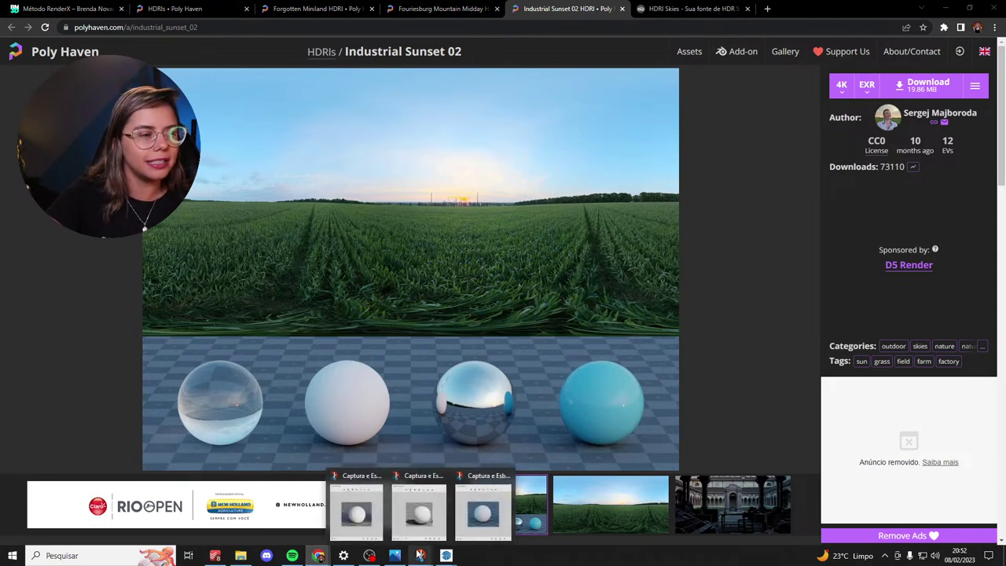
{"action": "mouse_move", "coordinate": [370, 556]}
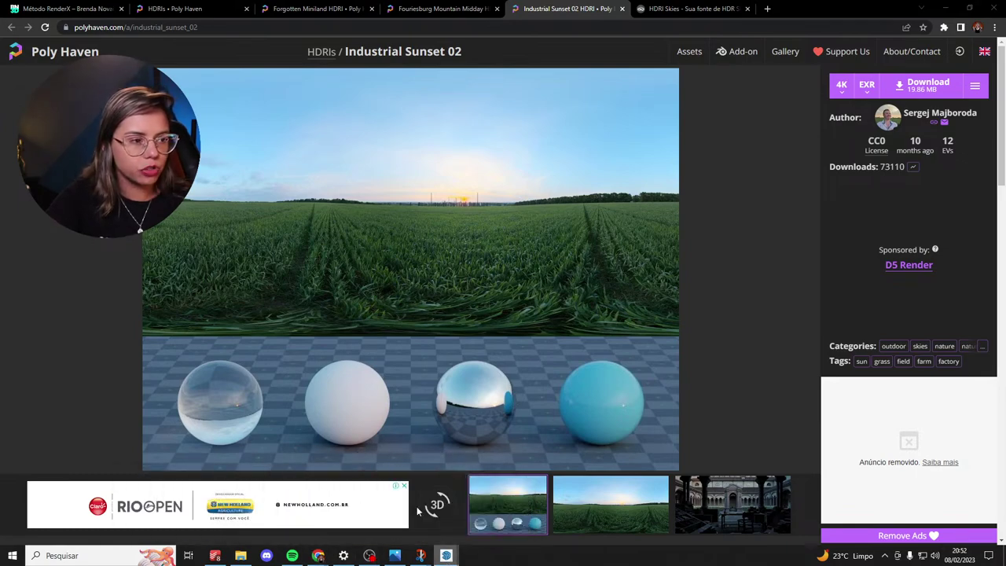
{"action": "left_click", "coordinate": [421, 556]}
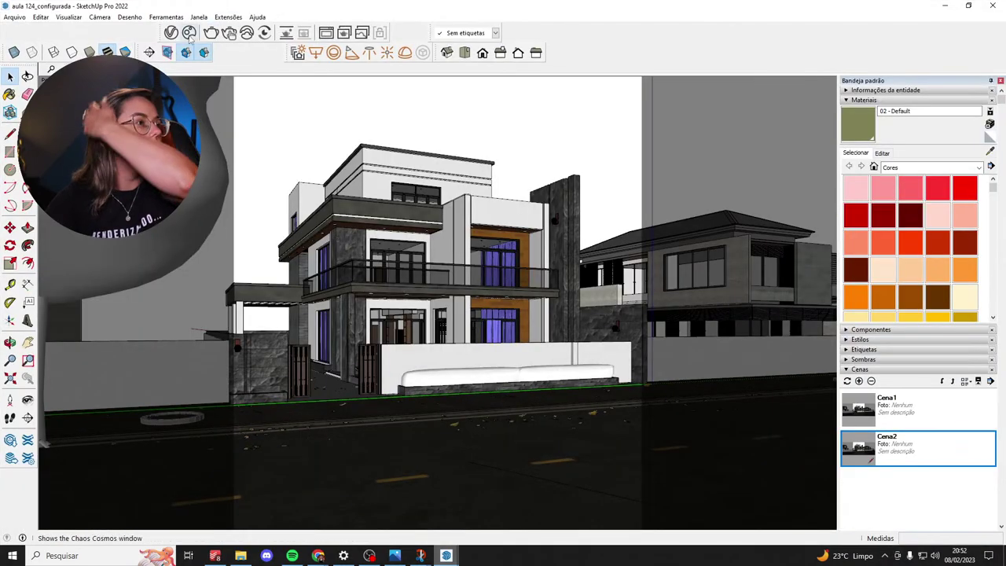
{"action": "left_click", "coordinate": [171, 32]}
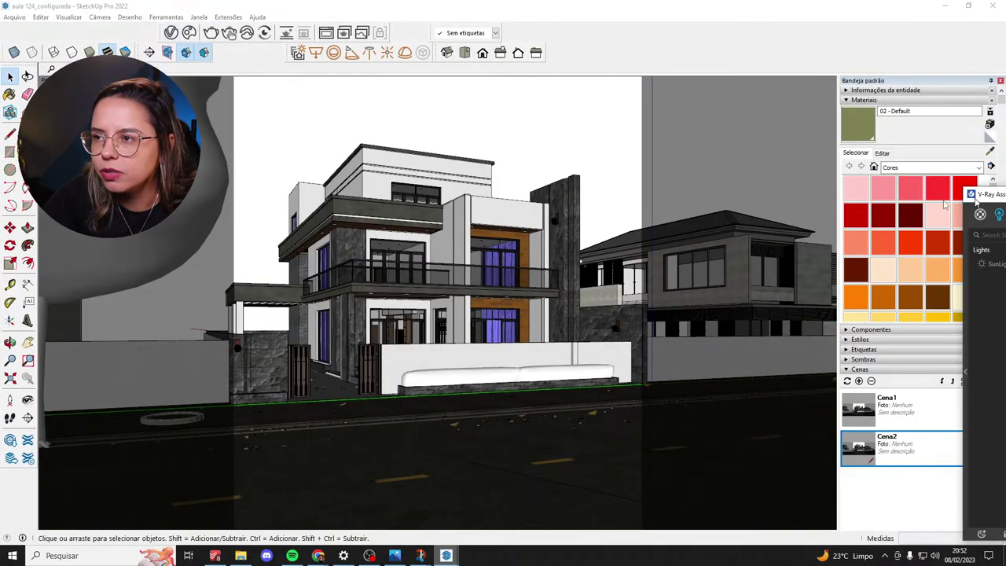
Enable Custom Orientation on the SunLight in the Asset Editor and start an interactive render.
{"action": "left_click", "coordinate": [338, 287]}
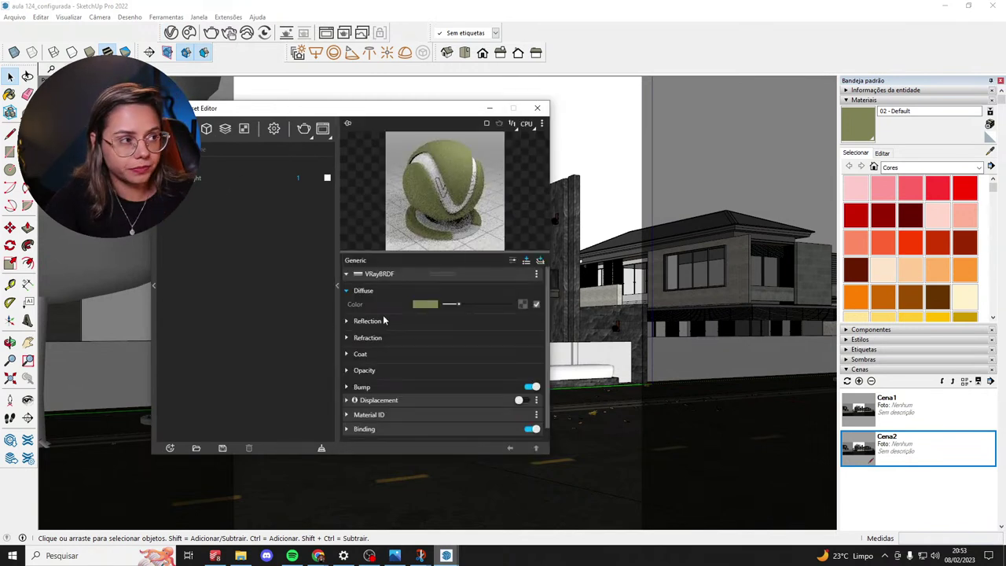
{"action": "left_click", "coordinate": [219, 177]}
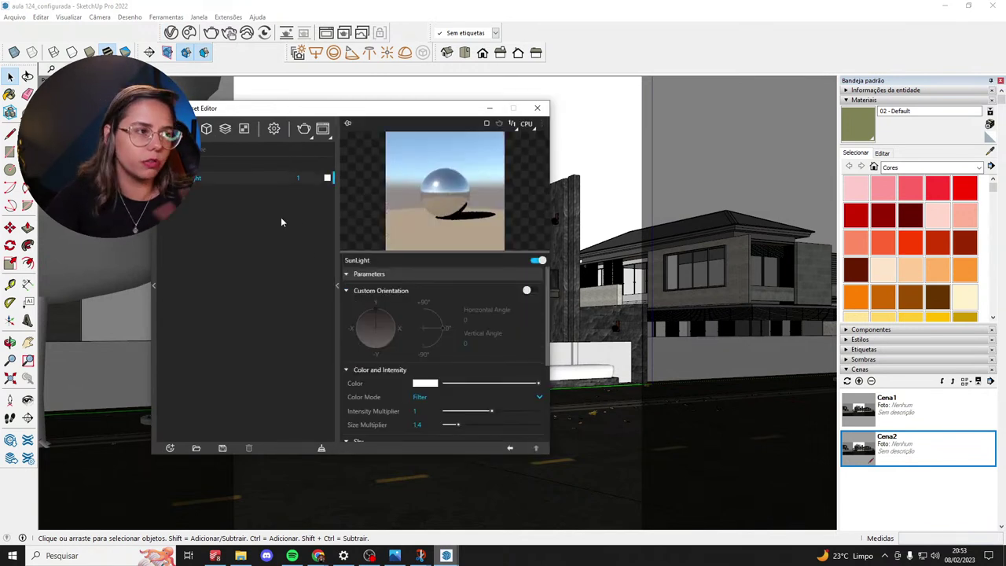
{"action": "left_click", "coordinate": [532, 291]}
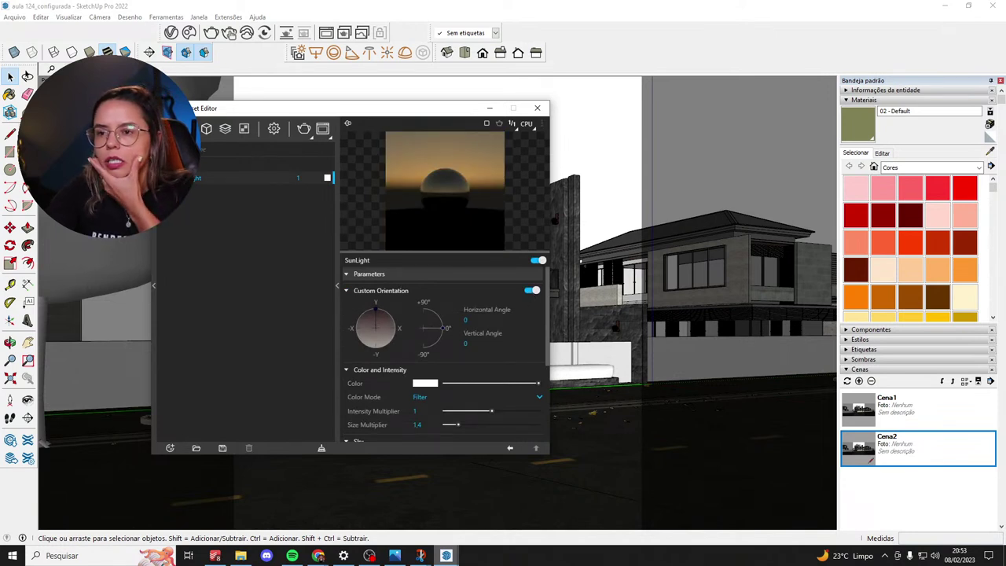
{"action": "key", "text": "alt+Tab"}
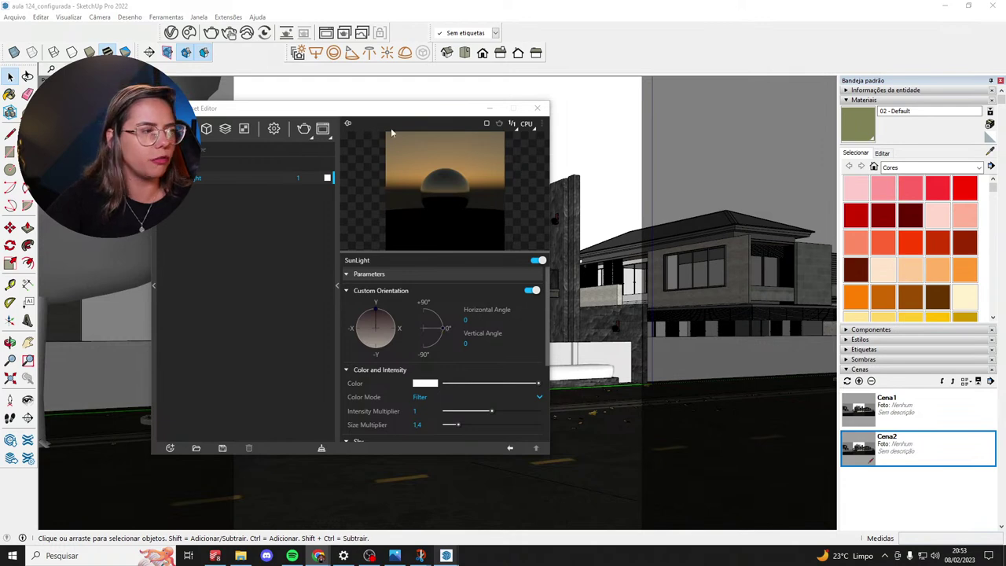
{"action": "left_click", "coordinate": [212, 33]}
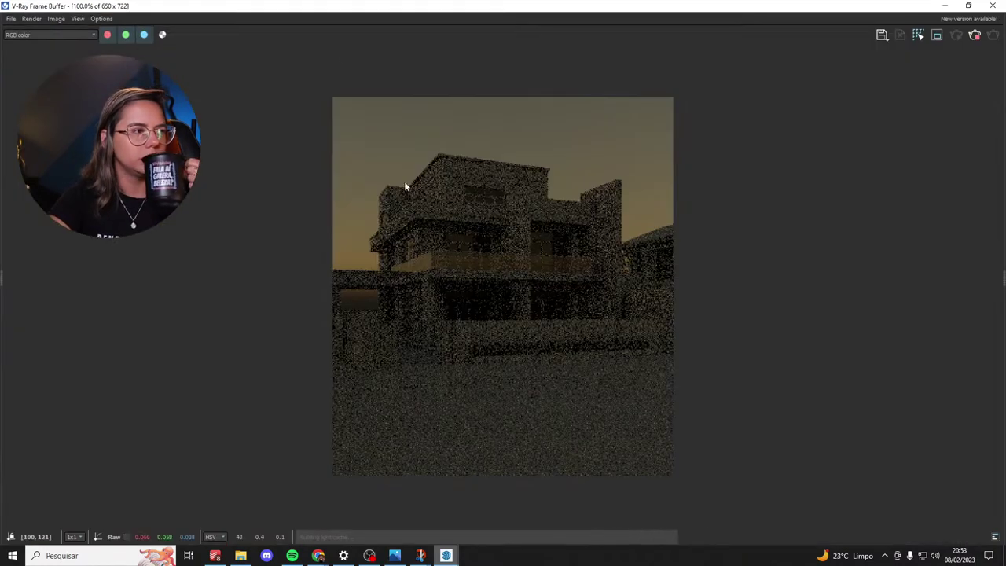
Review the dim sunset render in the Frame Buffer's History panel, then minimize the VFB.
{"action": "left_click", "coordinate": [3, 276]}
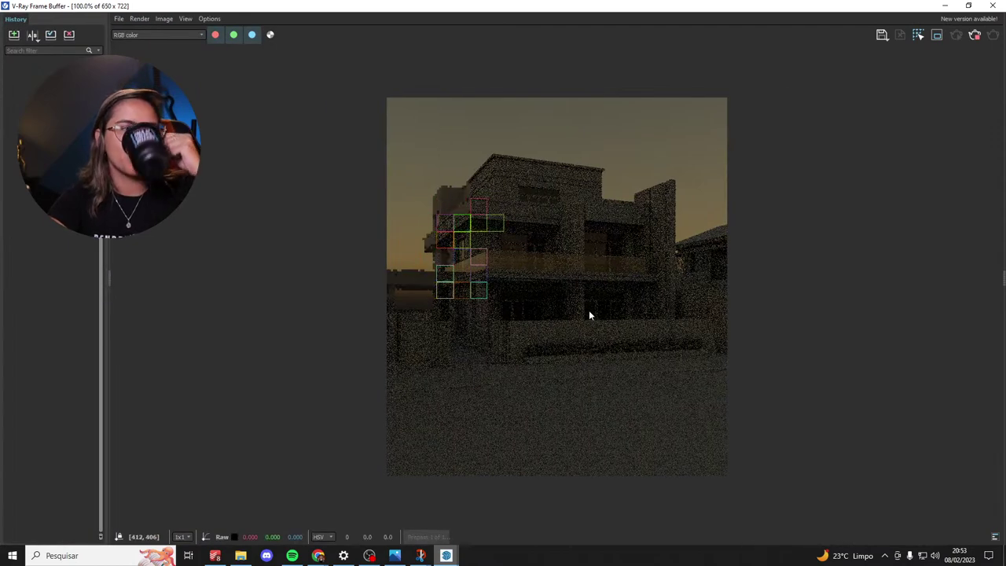
{"action": "scroll", "coordinate": [472, 209], "scroll_direction": "up", "scroll_amount": 2}
{"action": "scroll", "coordinate": [452, 238], "scroll_direction": "down", "scroll_amount": 2}
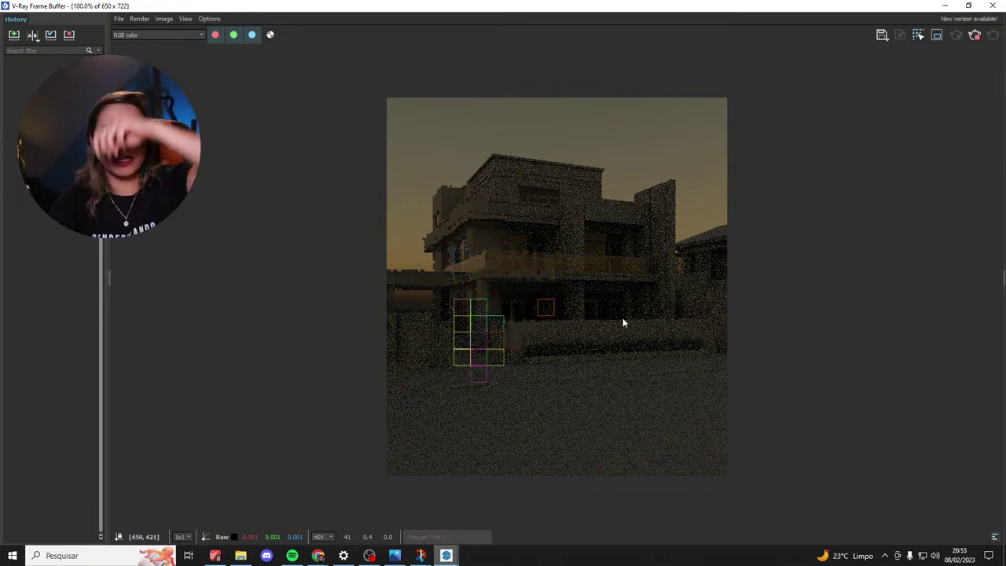
{"action": "left_click", "coordinate": [945, 6]}
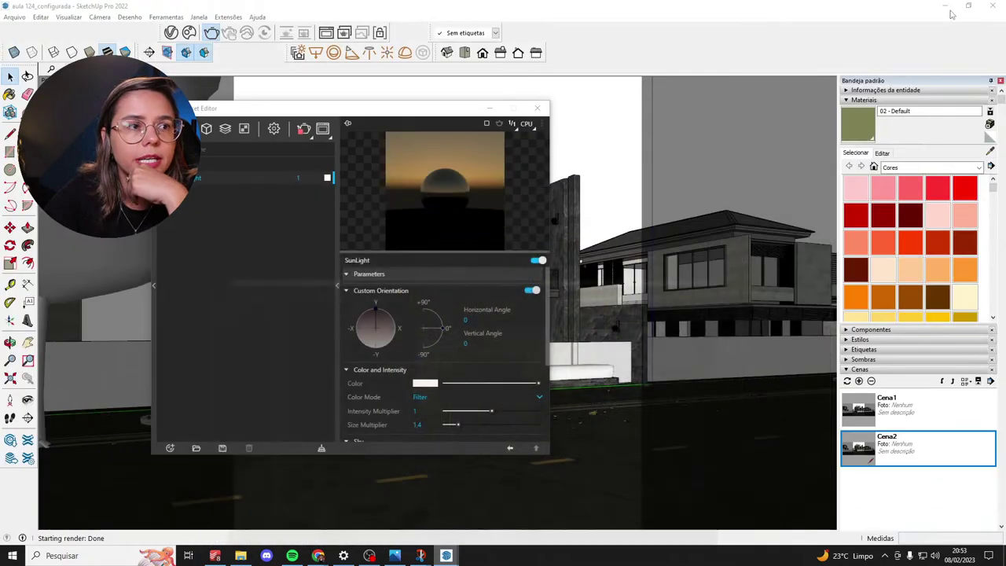
Set SunLight's custom orientation to vertical angle 22,2 and horizontal angle 218,9.
{"action": "left_click", "coordinate": [441, 322]}
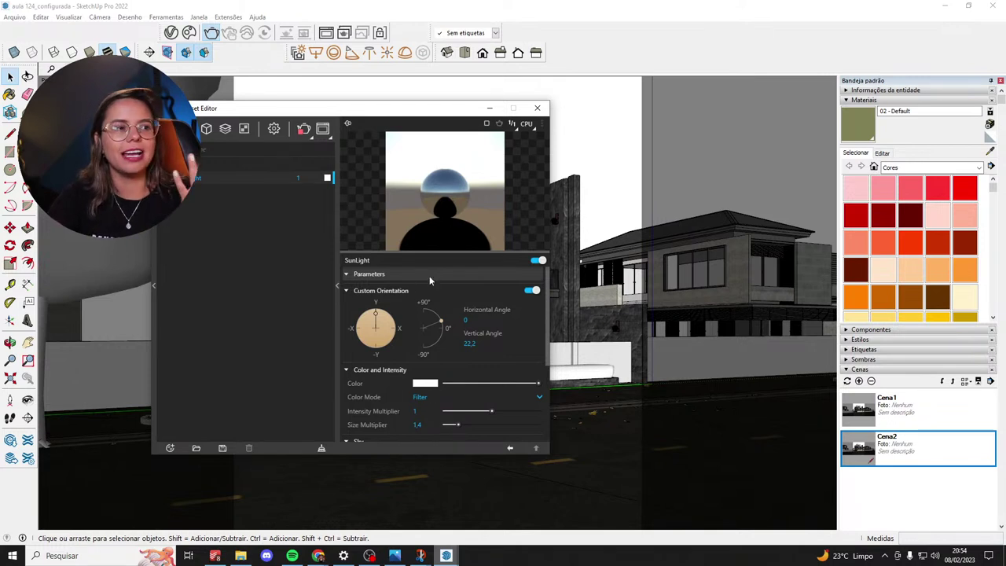
{"action": "left_click_drag", "start_coordinate": [370, 316], "coordinate": [366, 350]}
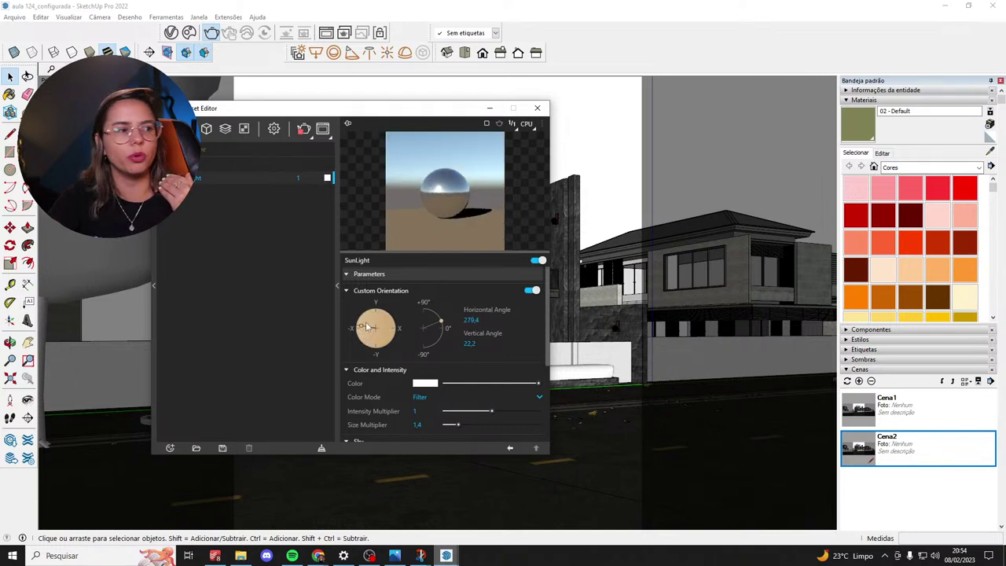
{"action": "left_click_drag", "start_coordinate": [366, 348], "coordinate": [381, 308]}
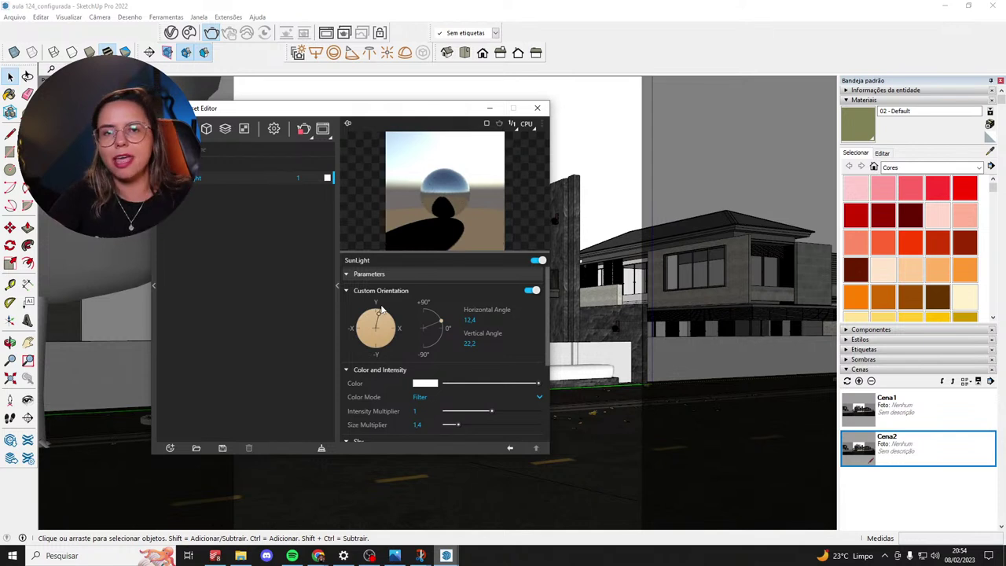
{"action": "left_click_drag", "start_coordinate": [381, 309], "coordinate": [365, 346]}
{"action": "left_click", "coordinate": [304, 128]}
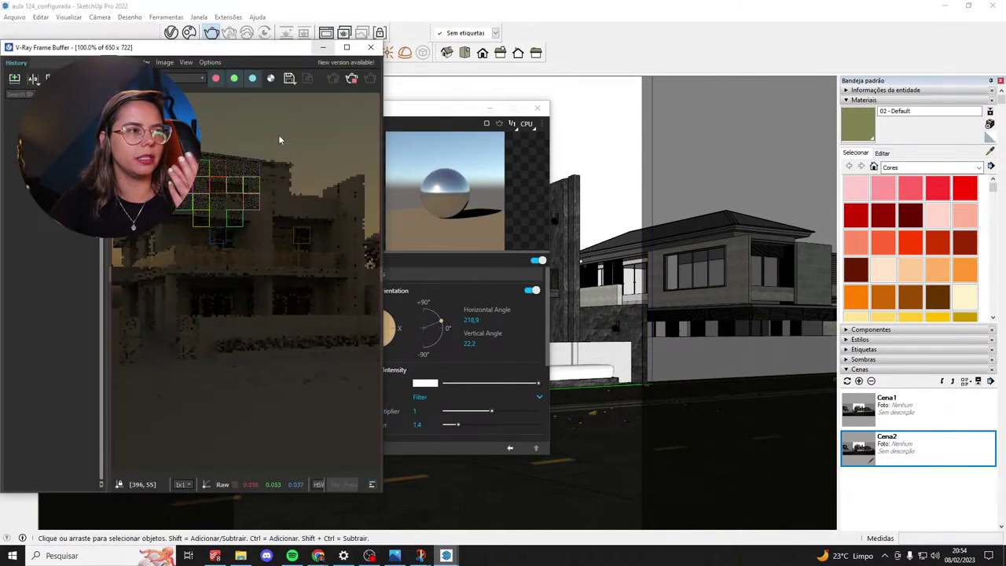
Maximize the V-Ray Frame Buffer and let the 650 x 722 bucket render of the sunset facade refine.
{"action": "left_click", "coordinate": [346, 47]}
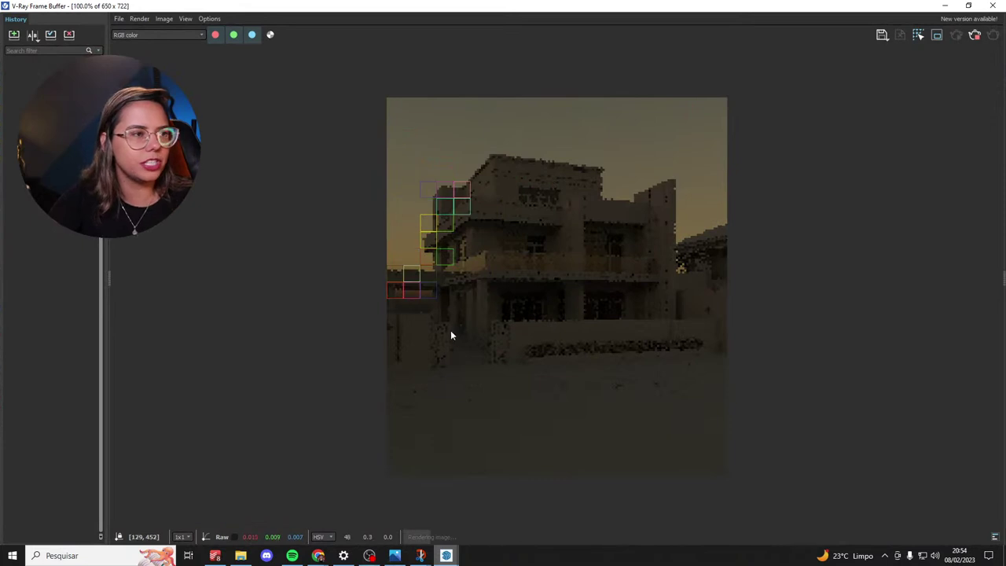
{"action": "scroll", "coordinate": [468, 245], "scroll_direction": "up", "scroll_amount": 2}
{"action": "scroll", "coordinate": [365, 263], "scroll_direction": "down", "scroll_amount": 2}
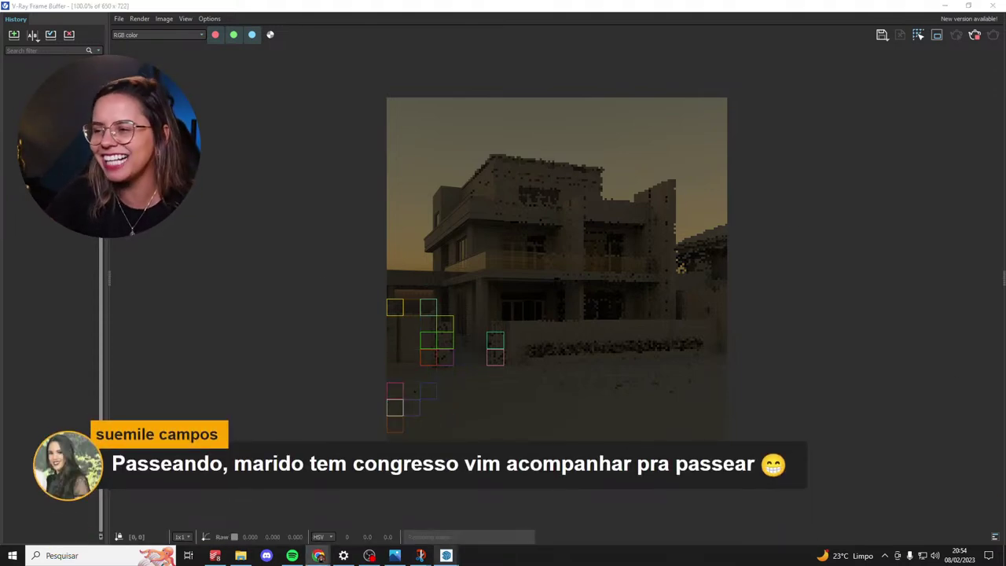
{"action": "left_click", "coordinate": [552, 305]}
{"action": "scroll", "coordinate": [464, 313], "scroll_direction": "down", "scroll_amount": 3}
{"action": "scroll", "coordinate": [502, 281], "scroll_direction": "up", "scroll_amount": 3}
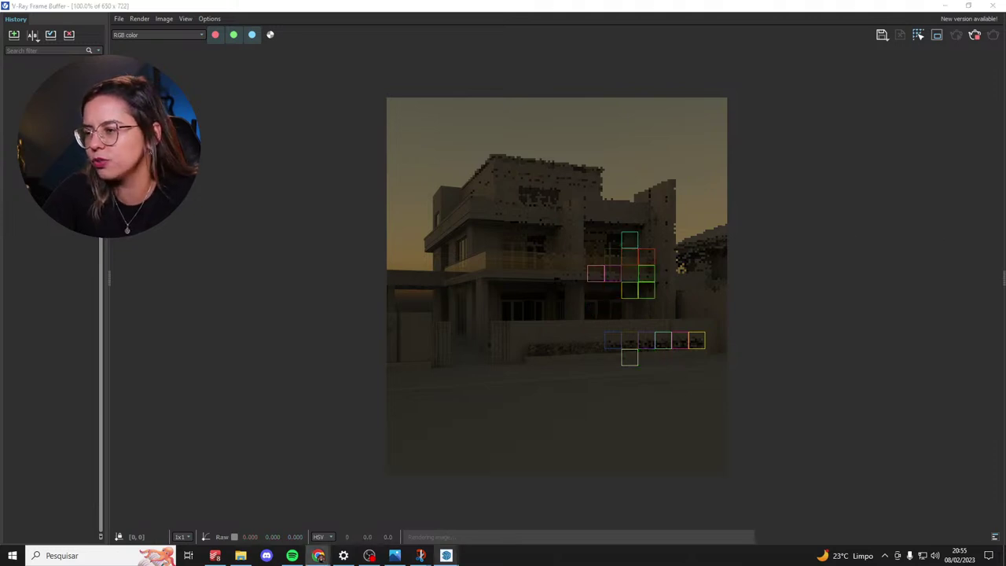
{"action": "scroll", "coordinate": [532, 288], "scroll_direction": "down", "scroll_amount": 2}
{"action": "scroll", "coordinate": [535, 254], "scroll_direction": "up", "scroll_amount": 2}
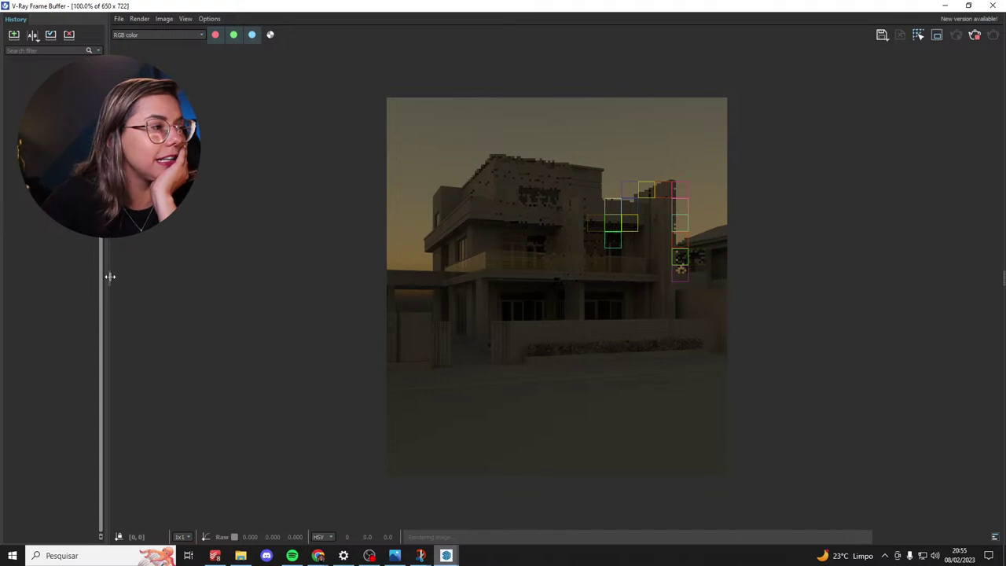
Widen the History panel, save the finished sunset render to history, and minimize the VFB.
{"action": "left_click_drag", "start_coordinate": [103, 276], "coordinate": [146, 266]}
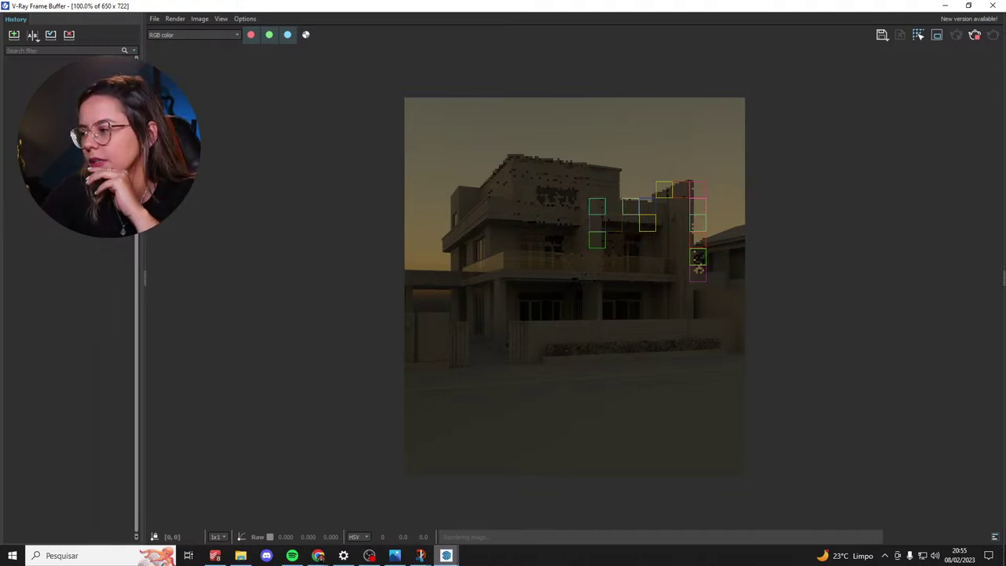
{"action": "key", "text": "alt+Tab"}
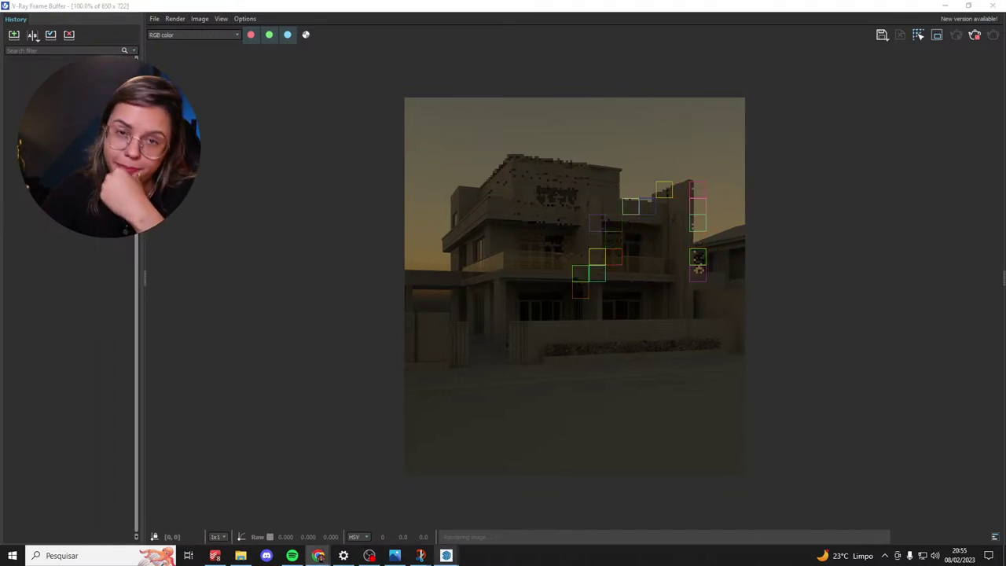
{"action": "key", "text": "alt+Tab"}
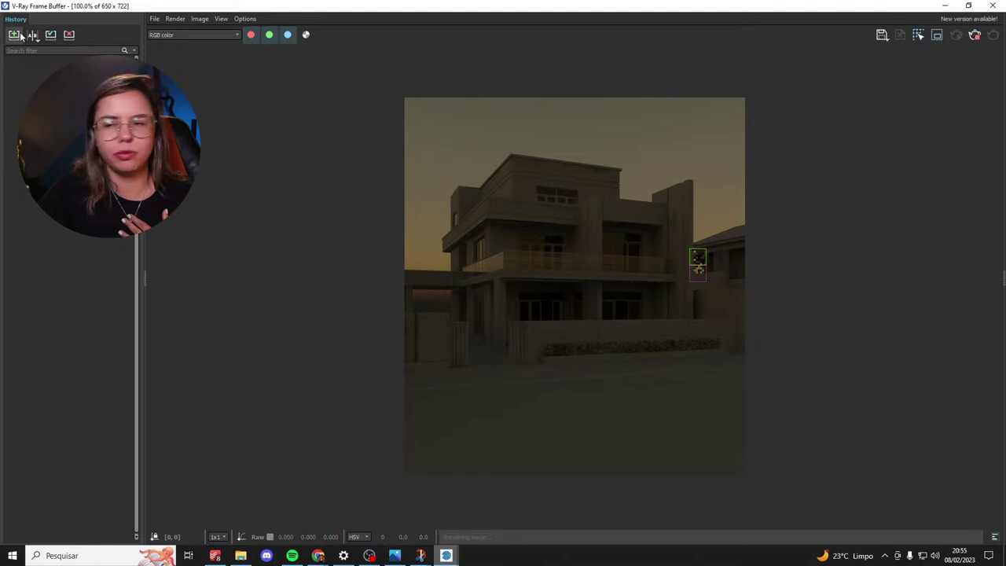
{"action": "scroll", "coordinate": [531, 228], "scroll_direction": "up", "scroll_amount": 2}
{"action": "scroll", "coordinate": [532, 227], "scroll_direction": "down", "scroll_amount": 2}
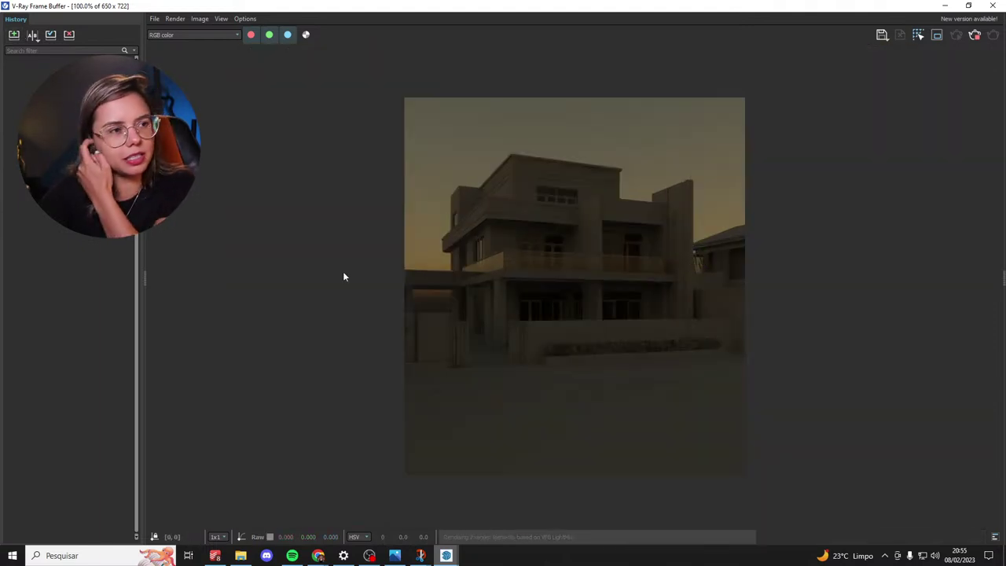
{"action": "left_click", "coordinate": [14, 35]}
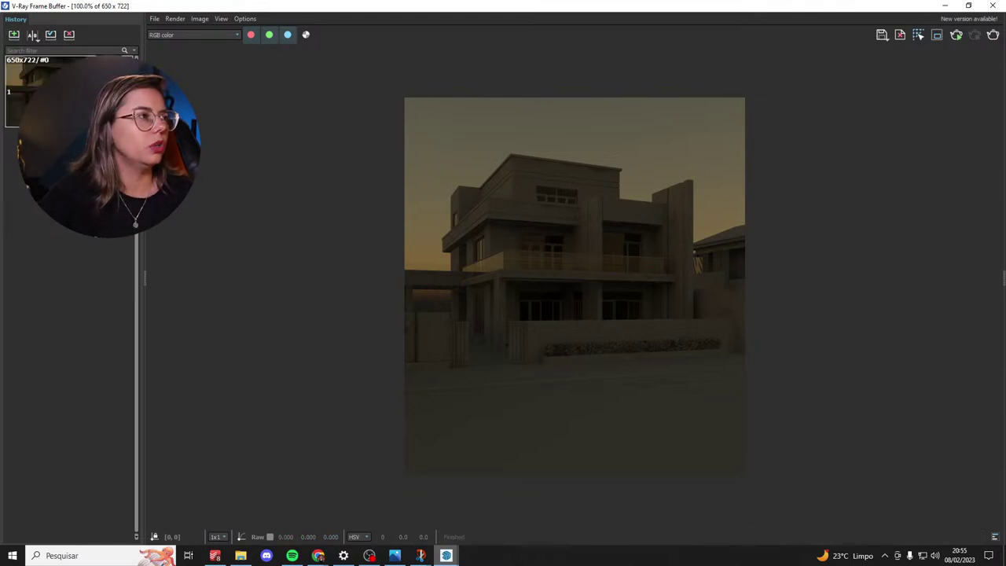
{"action": "left_click", "coordinate": [944, 7]}
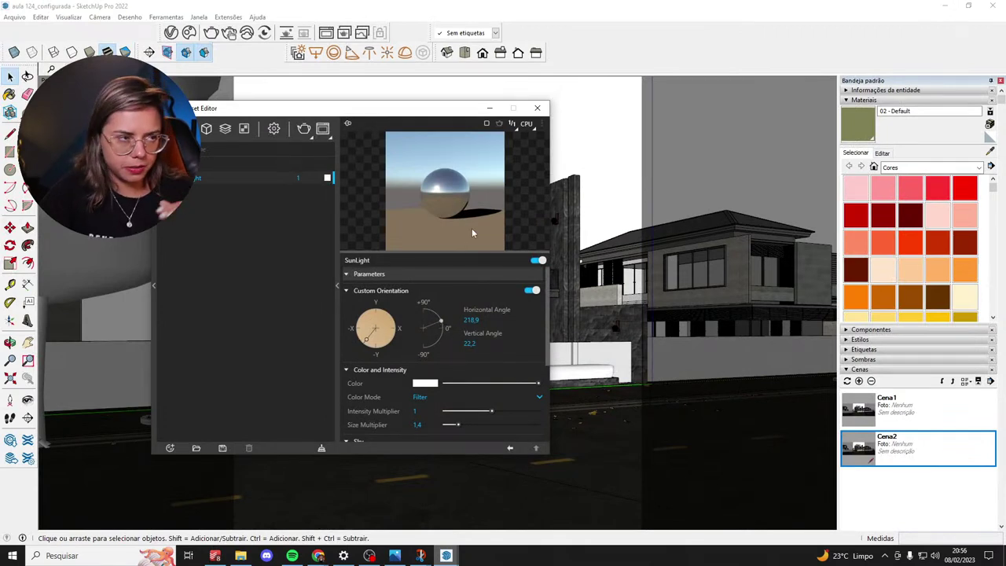
Re-render the house, check the bright blue-sky daylight result full screen, then minimize the VFB.
{"action": "left_click", "coordinate": [211, 33]}
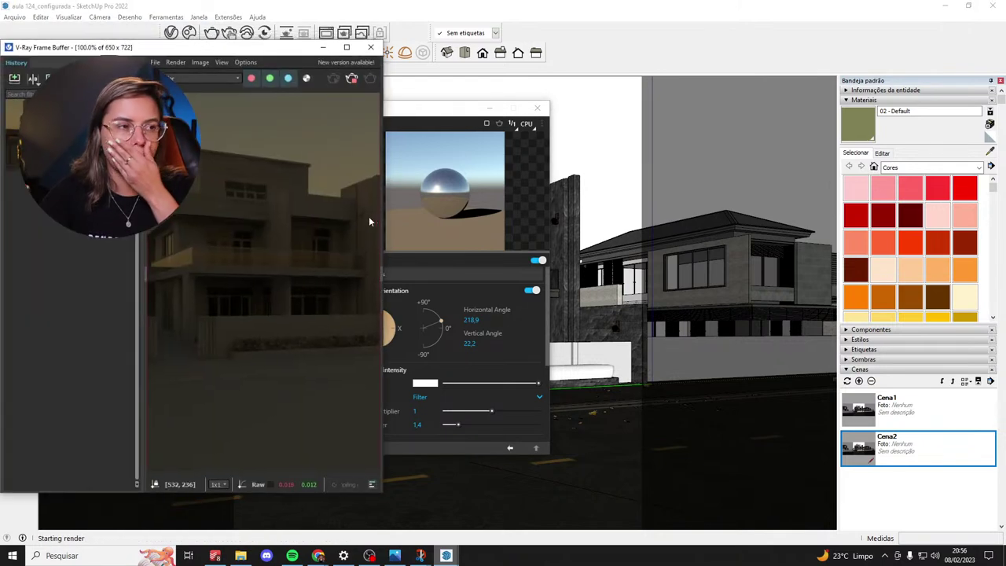
{"action": "left_click", "coordinate": [347, 48]}
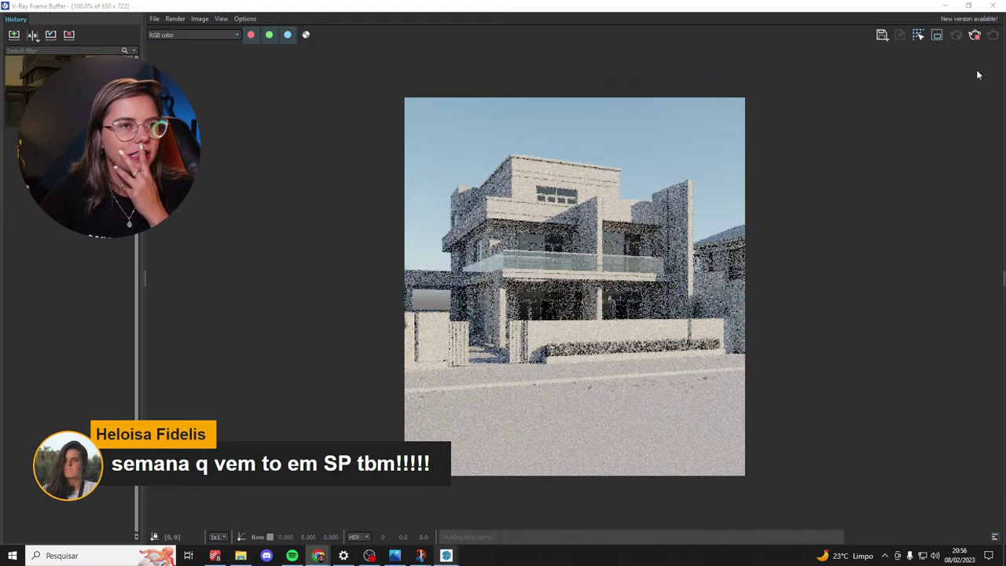
{"action": "left_click", "coordinate": [944, 5]}
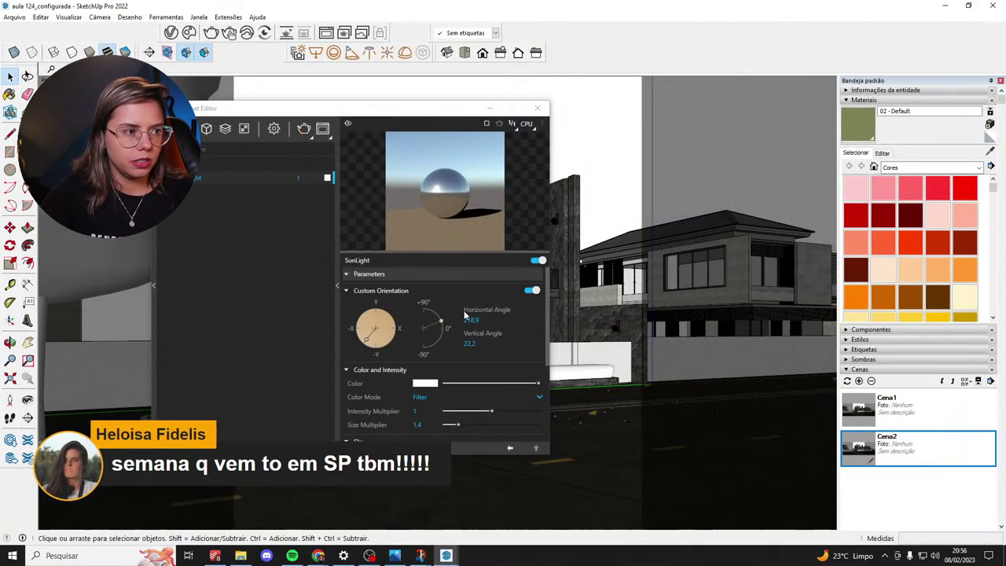
Lower the sun's vertical angle to 16,8, keeping horizontal at 218,9, and re-render.
{"action": "left_click_drag", "start_coordinate": [441, 321], "coordinate": [454, 318]}
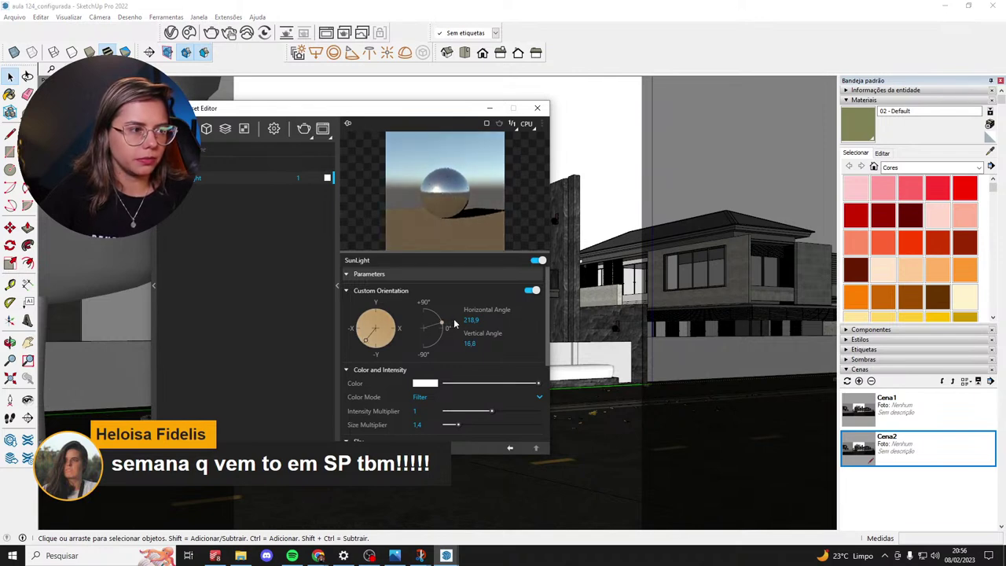
{"action": "left_click", "coordinate": [298, 53]}
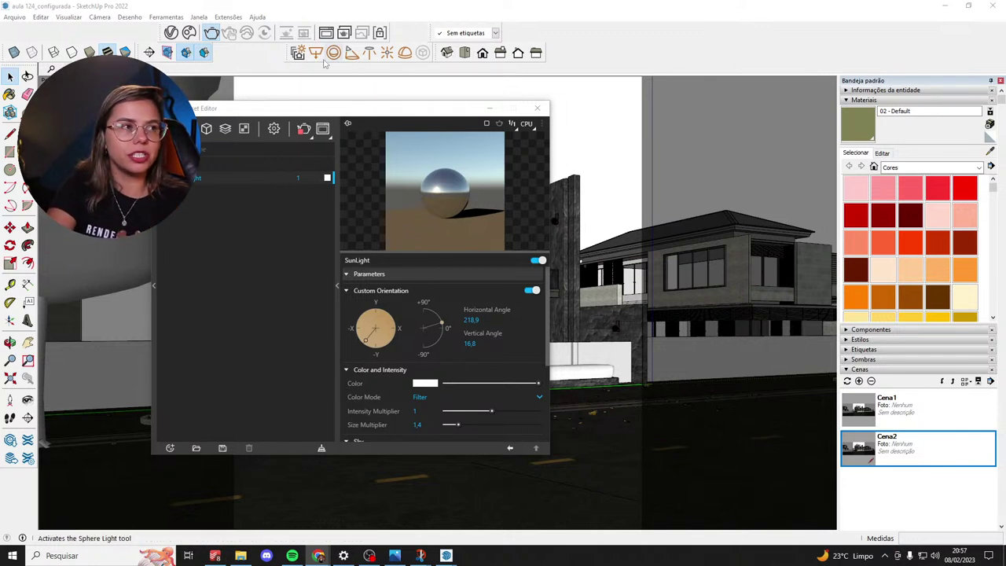
Maximize the lower-sun render, then open the reference RENDER.png in Windows Photos to compare.
{"action": "left_click", "coordinate": [325, 33]}
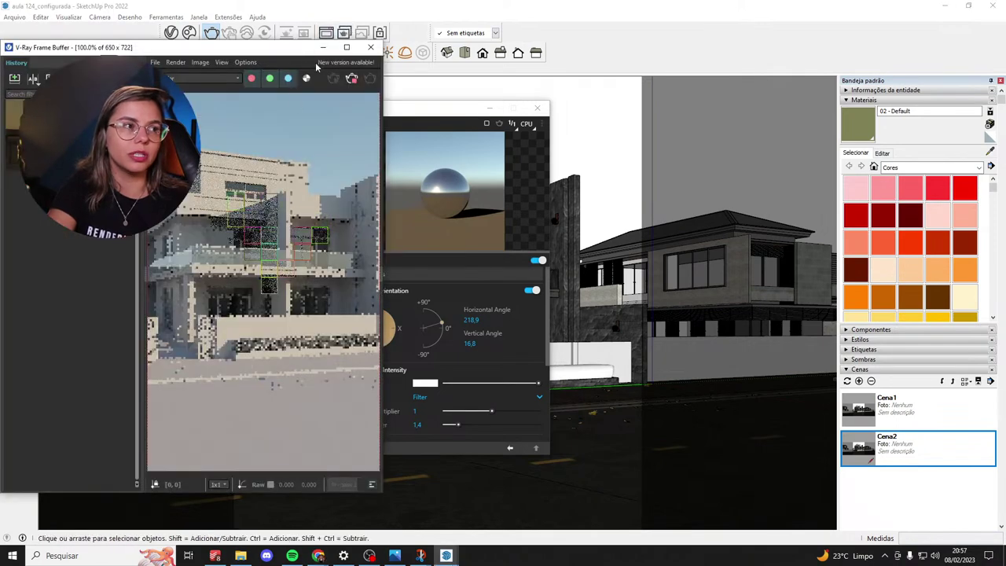
{"action": "left_click", "coordinate": [346, 47]}
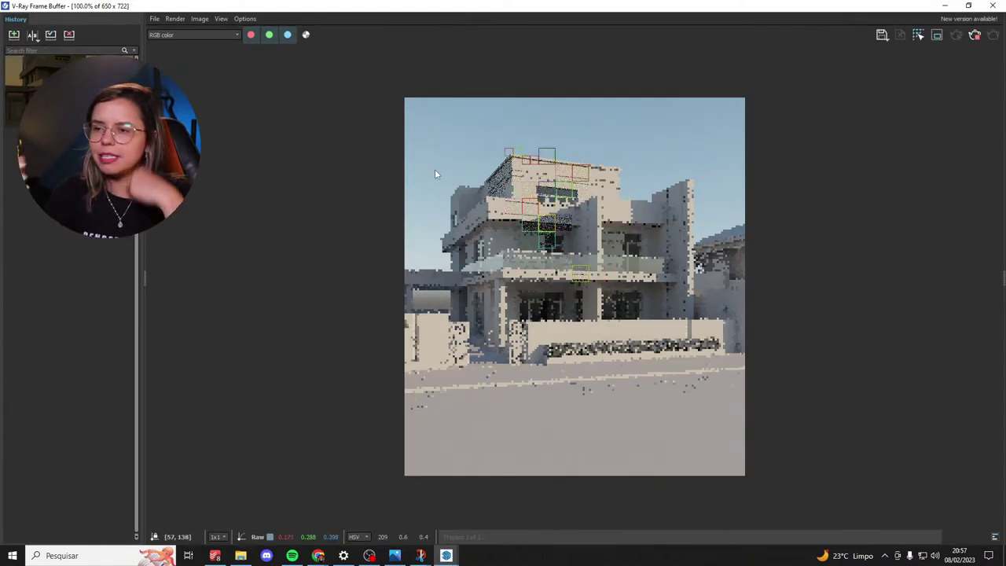
{"action": "key", "text": "alt+Tab"}
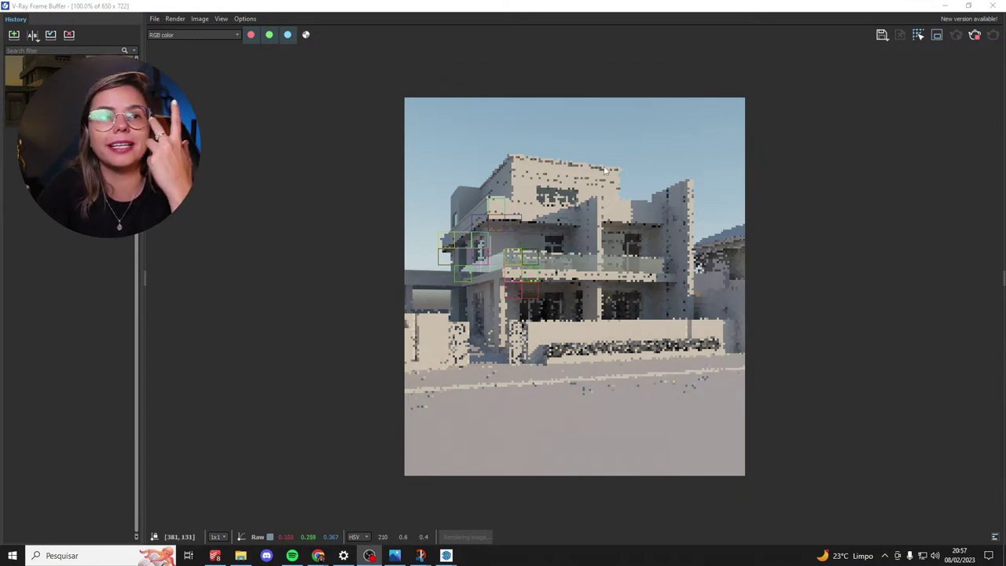
{"action": "left_click", "coordinate": [395, 556]}
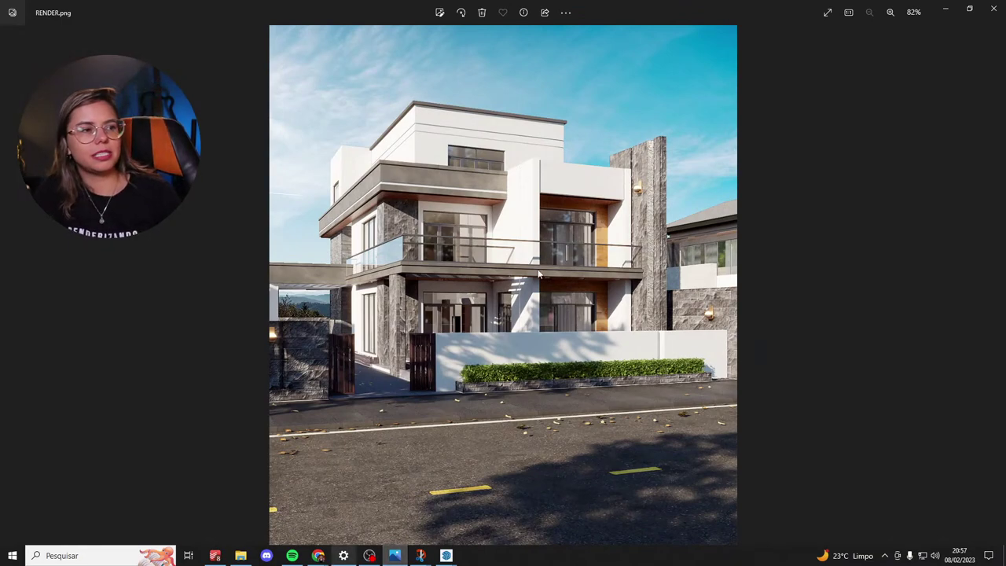
Zoom into RENDER.png to inspect the facade, zoom back out, then minimize Photos.
{"action": "scroll", "coordinate": [504, 342], "scroll_direction": "up", "scroll_amount": 5}
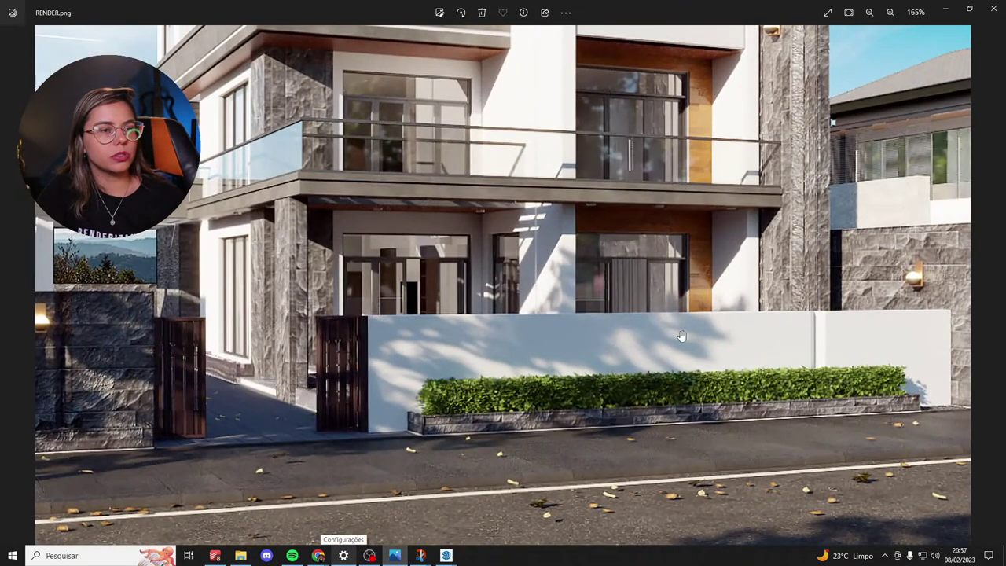
{"action": "scroll", "coordinate": [405, 100], "scroll_direction": "up", "scroll_amount": 3}
{"action": "scroll", "coordinate": [472, 97], "scroll_direction": "down", "scroll_amount": 6}
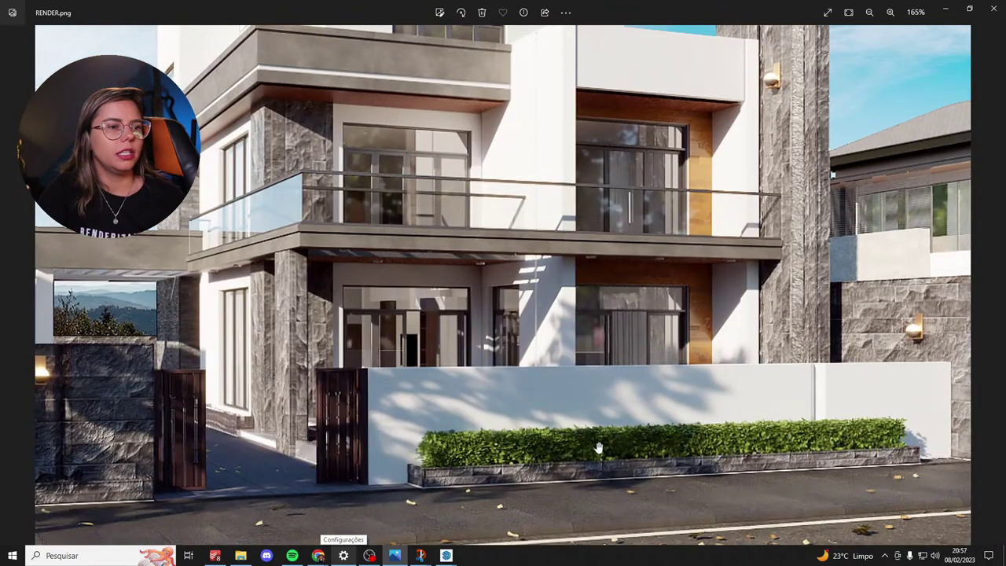
{"action": "scroll", "coordinate": [618, 417], "scroll_direction": "down", "scroll_amount": 5}
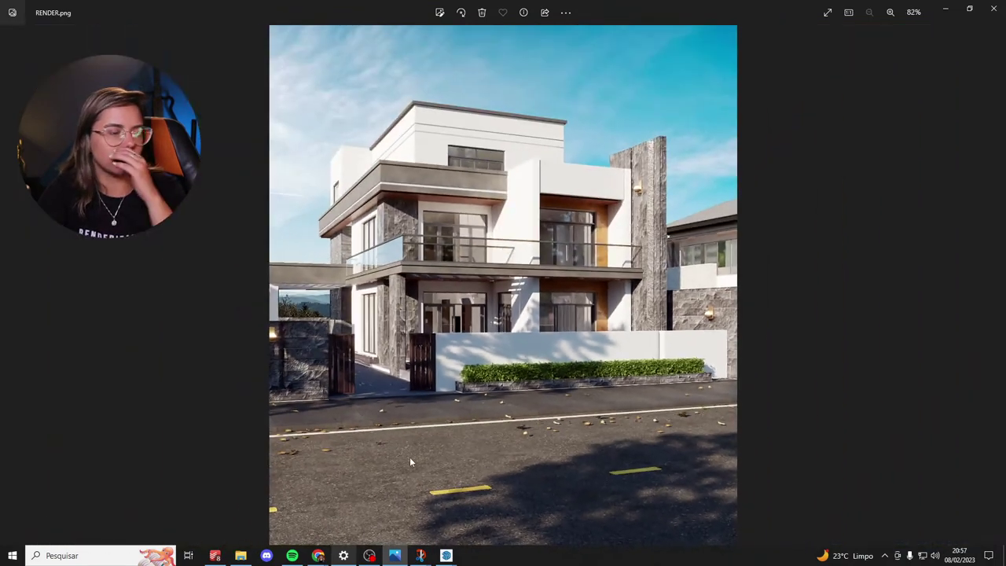
{"action": "left_click", "coordinate": [948, 10]}
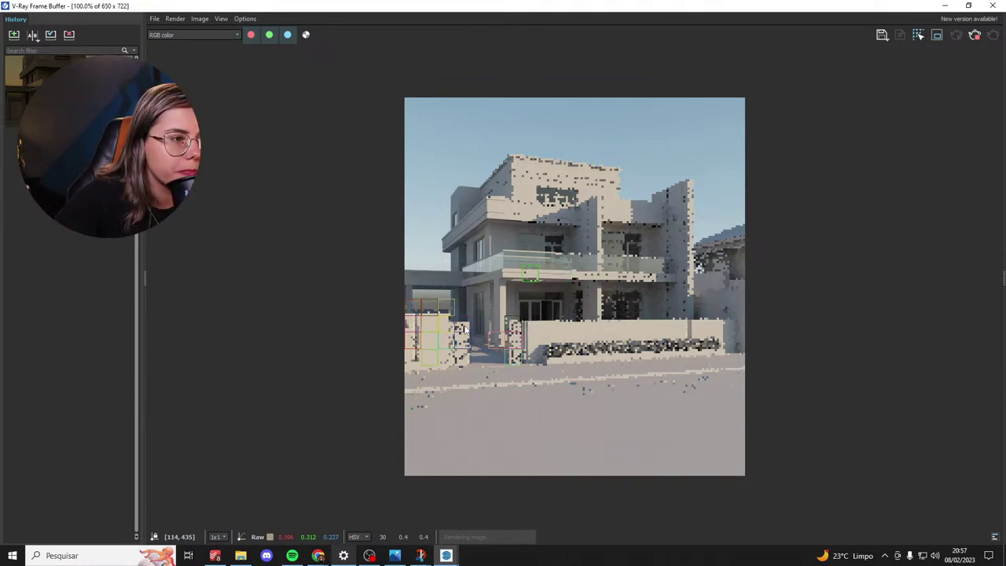
Stop the render and test sun vertical angles of 90, then 54,4, re-rendering each time.
{"action": "left_click", "coordinate": [975, 34]}
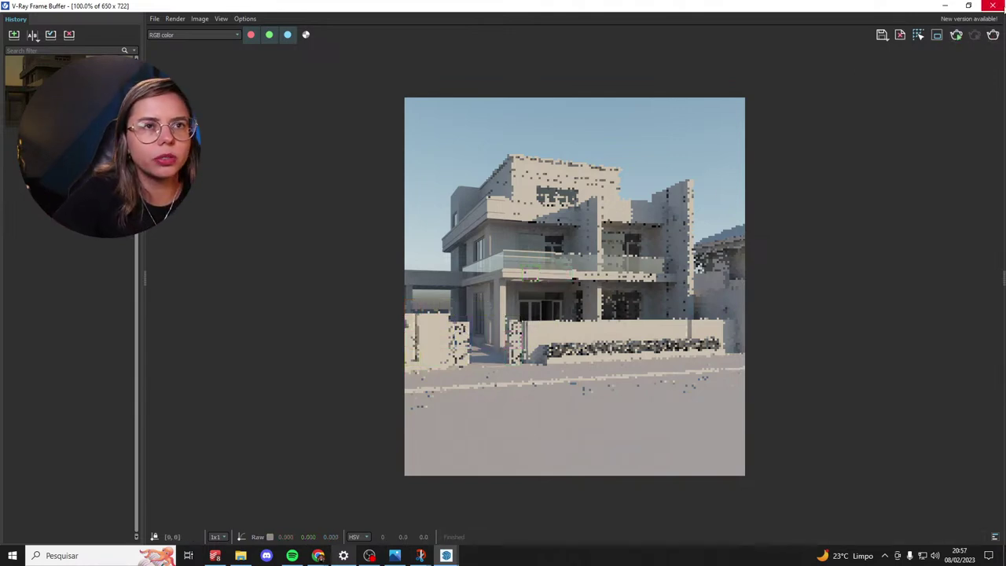
{"action": "left_click", "coordinate": [993, 6]}
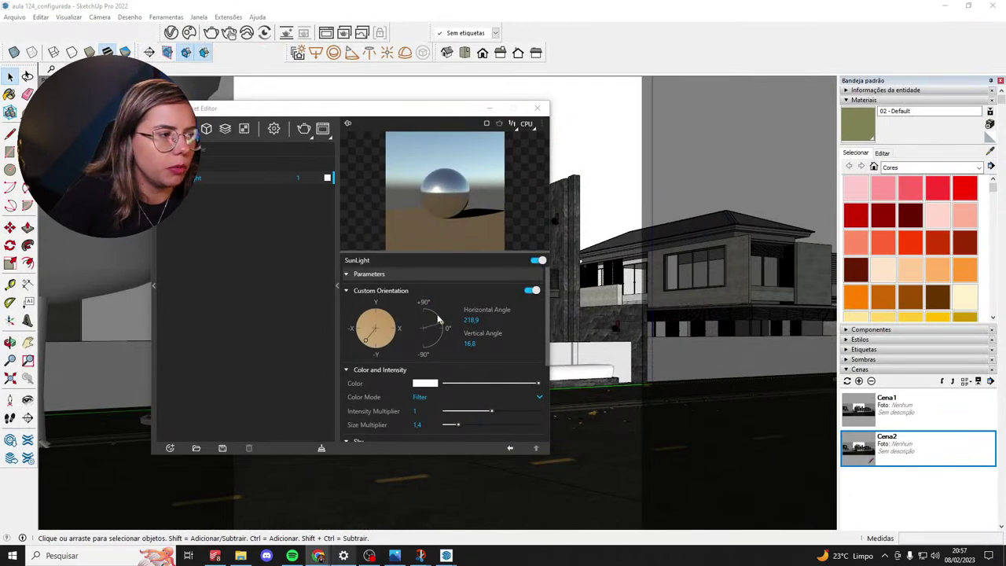
{"action": "left_click_drag", "start_coordinate": [439, 319], "coordinate": [420, 307]}
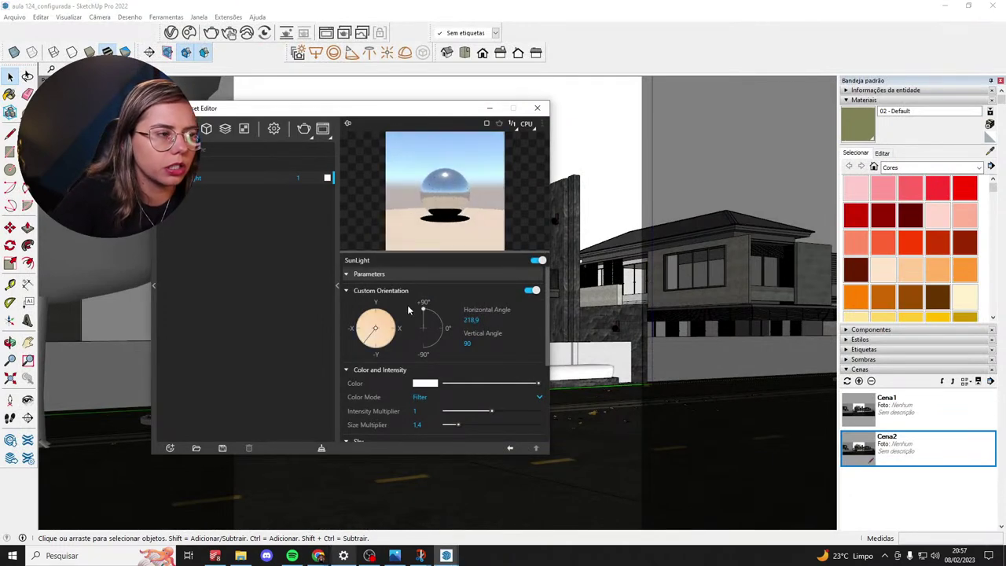
{"action": "left_click", "coordinate": [211, 33]}
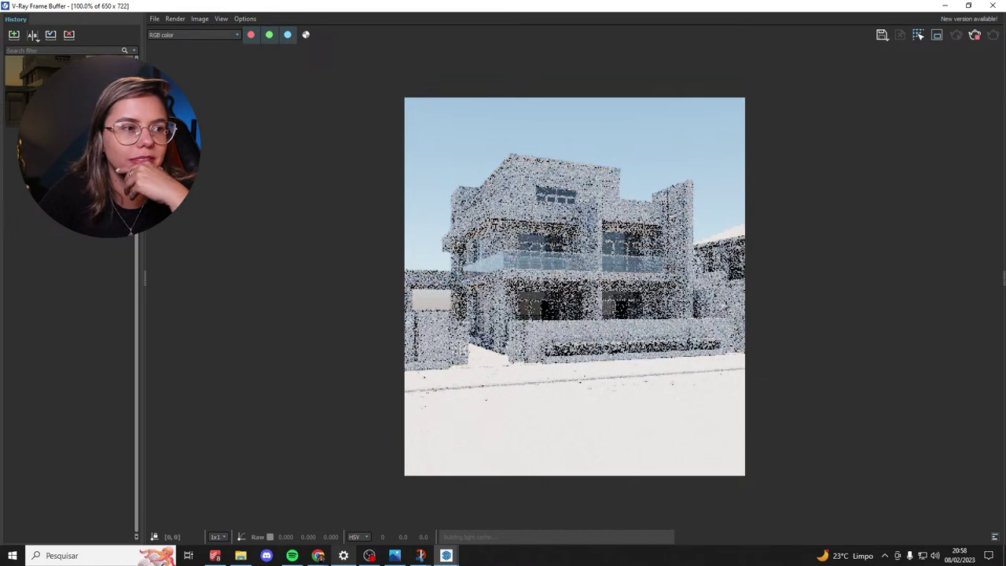
{"action": "left_click", "coordinate": [993, 6]}
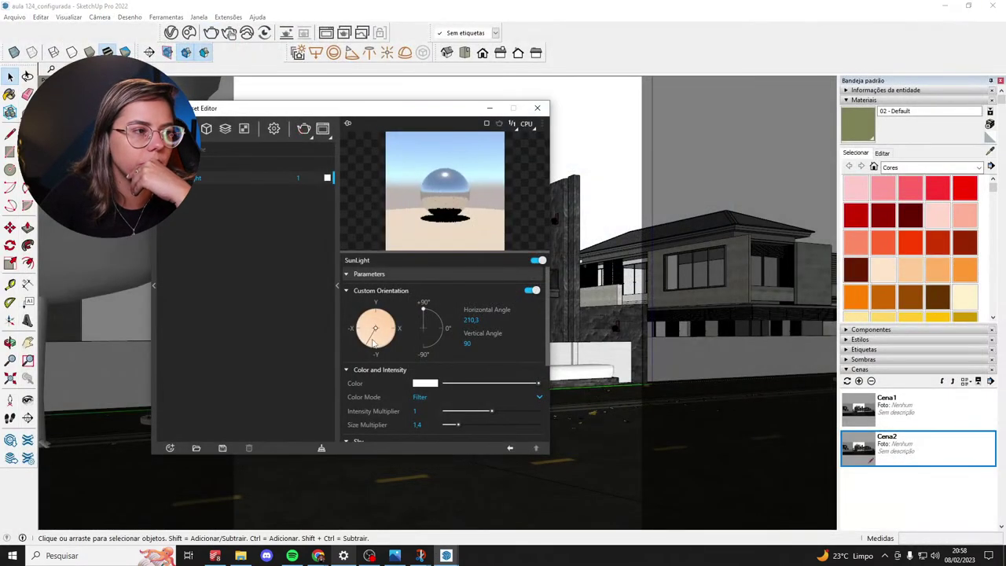
{"action": "left_click_drag", "start_coordinate": [421, 308], "coordinate": [427, 311]}
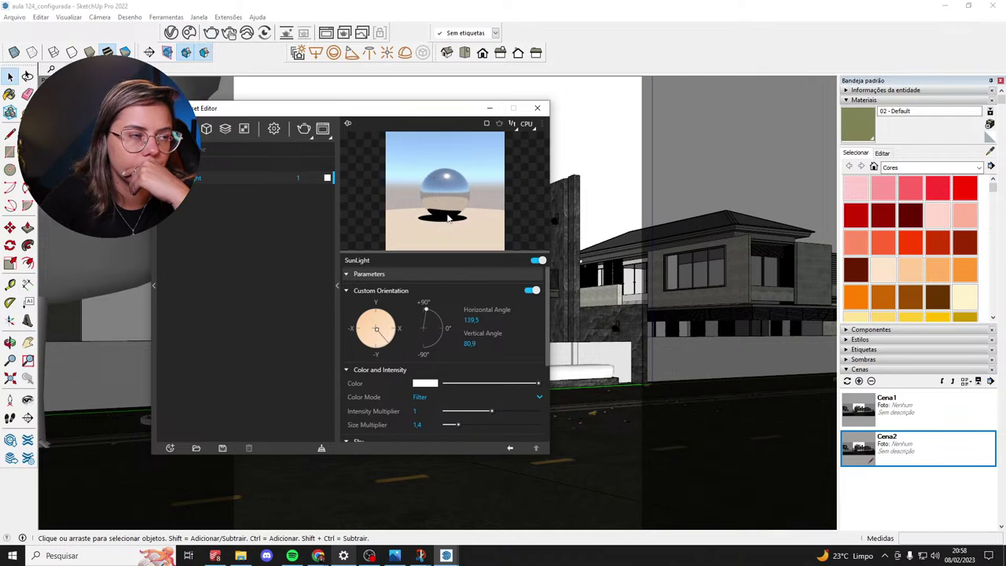
{"action": "left_click_drag", "start_coordinate": [435, 315], "coordinate": [437, 314]}
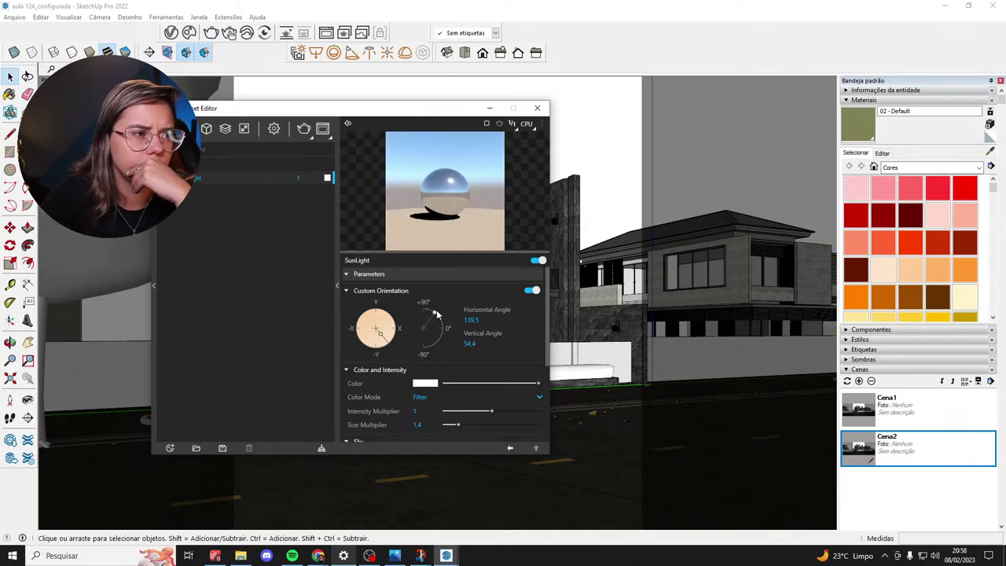
{"action": "left_click", "coordinate": [211, 31]}
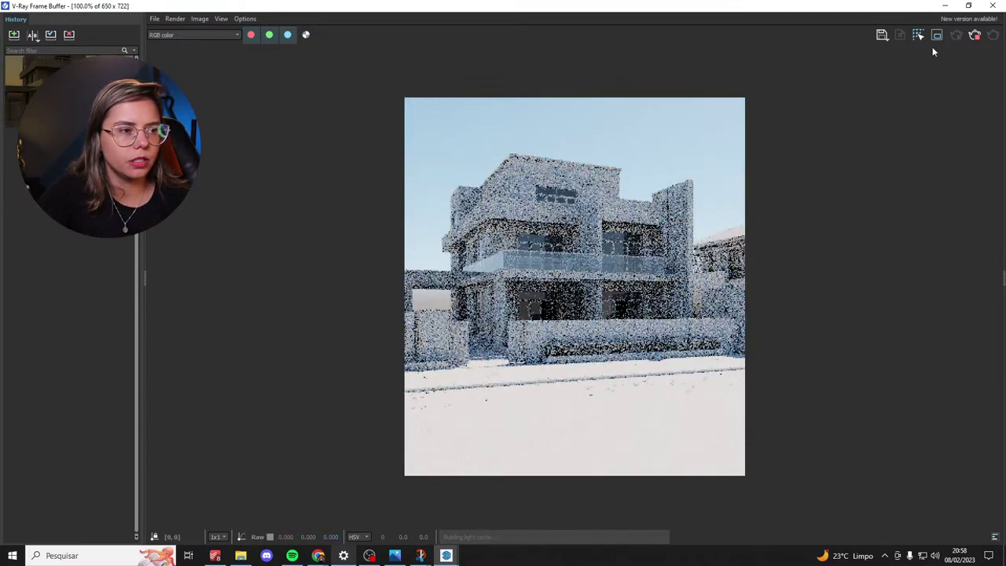
Test-render the sun at a horizontal angle of 87, then swing it toward about 250.
{"action": "left_click", "coordinate": [995, 8]}
{"action": "left_click_drag", "start_coordinate": [387, 339], "coordinate": [392, 328]}
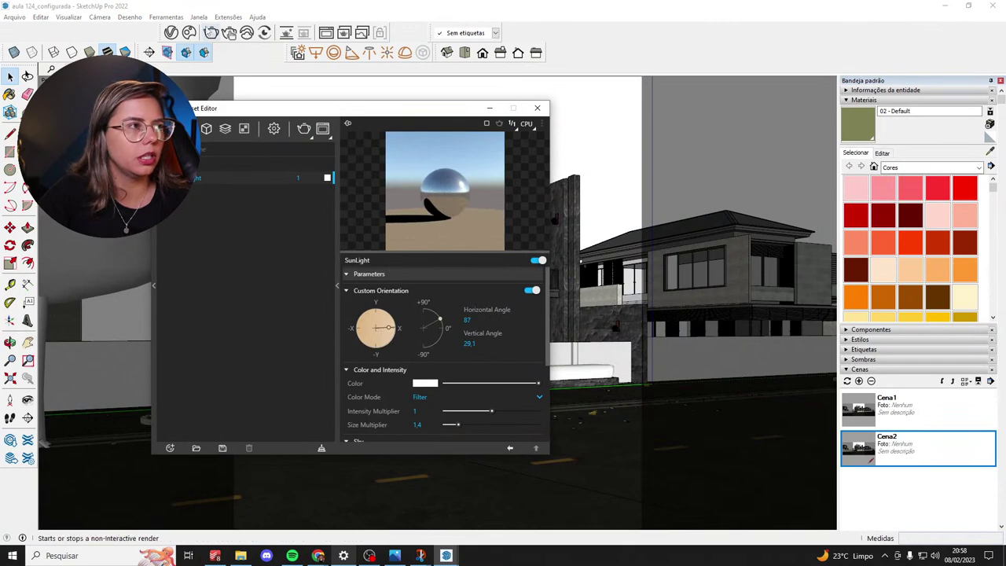
{"action": "left_click", "coordinate": [210, 32]}
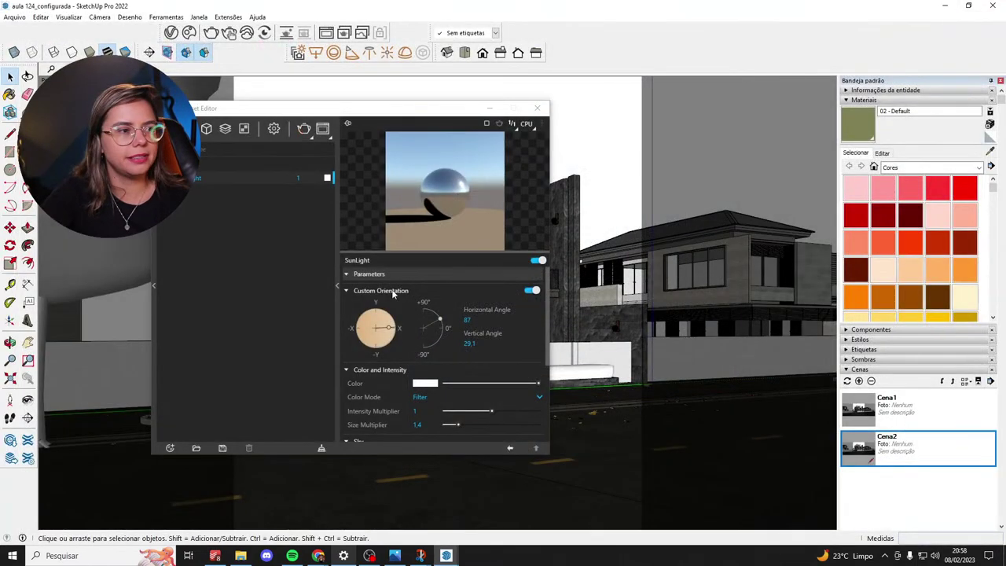
{"action": "left_click_drag", "start_coordinate": [386, 331], "coordinate": [357, 346]}
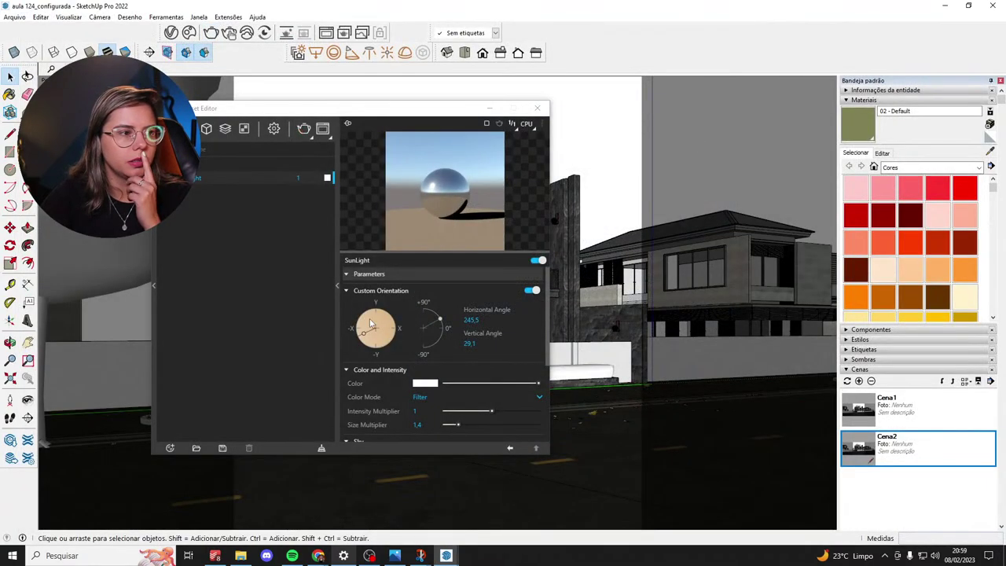
Turn the sun's horizontal angle to 326,8, run an interactive render, then stop and close it.
{"action": "left_click_drag", "start_coordinate": [372, 324], "coordinate": [365, 319]}
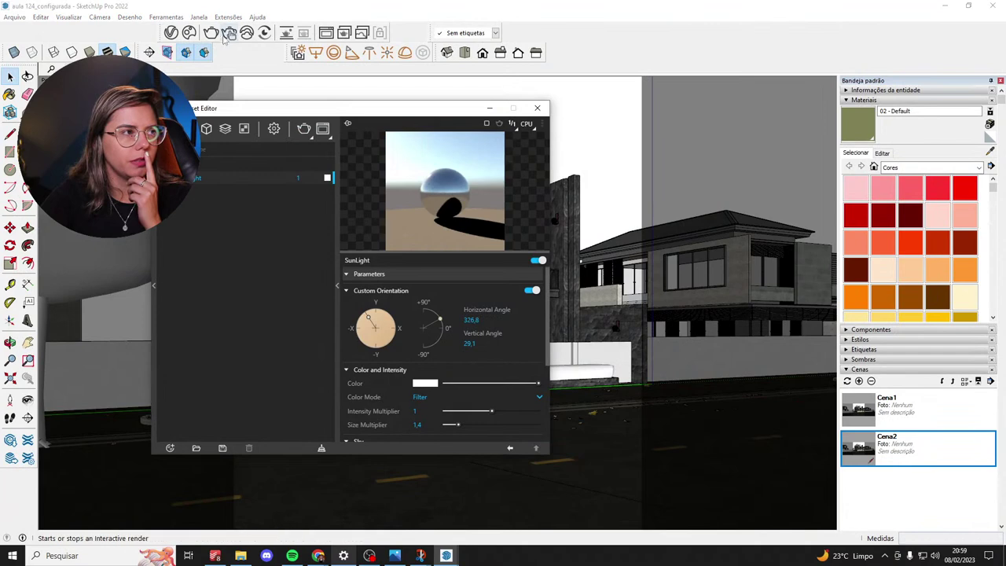
{"action": "left_click", "coordinate": [217, 33]}
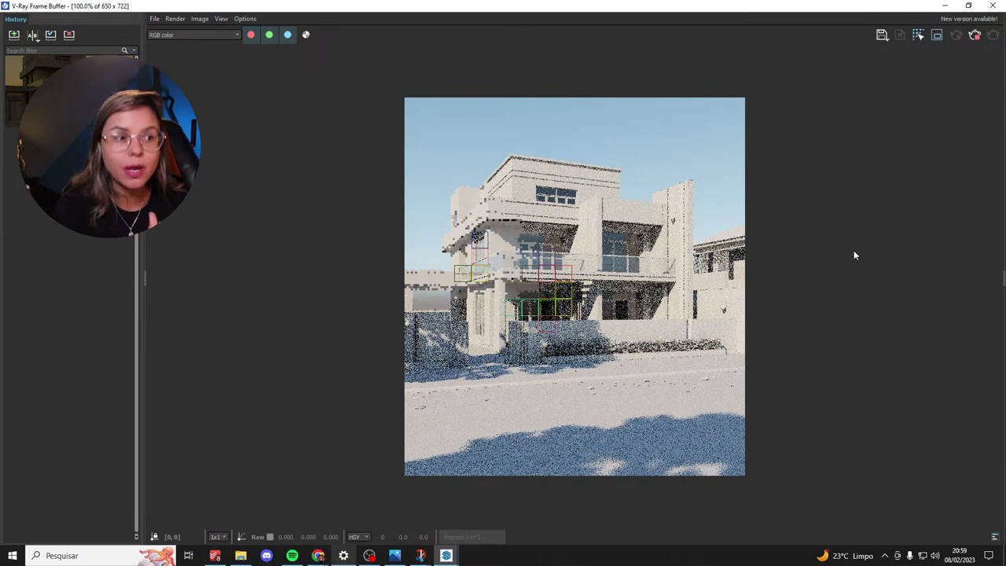
{"action": "left_click", "coordinate": [973, 37]}
{"action": "scroll", "coordinate": [540, 374], "scroll_direction": "up", "scroll_amount": 2}
{"action": "scroll", "coordinate": [522, 342], "scroll_direction": "down", "scroll_amount": 2}
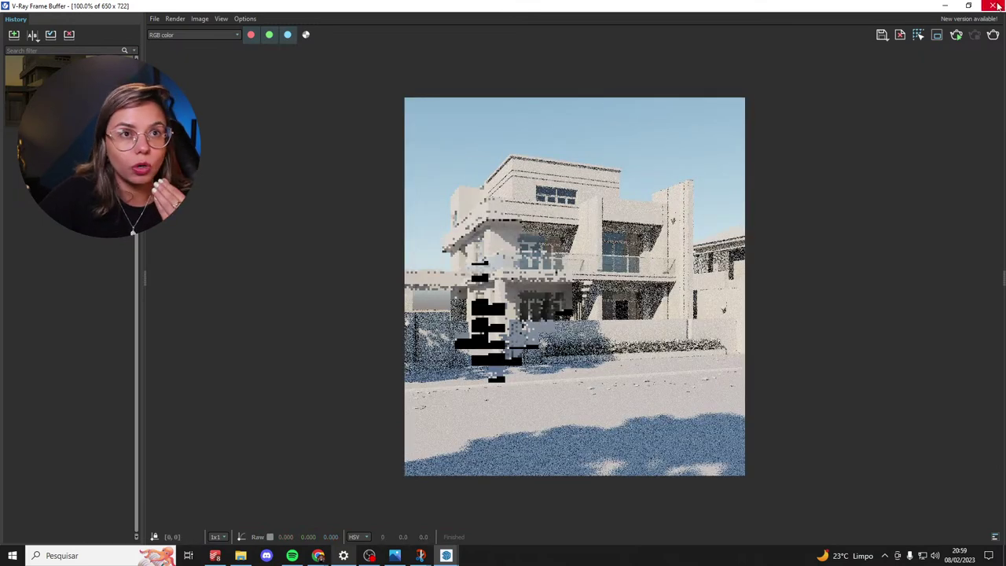
{"action": "left_click", "coordinate": [997, 5]}
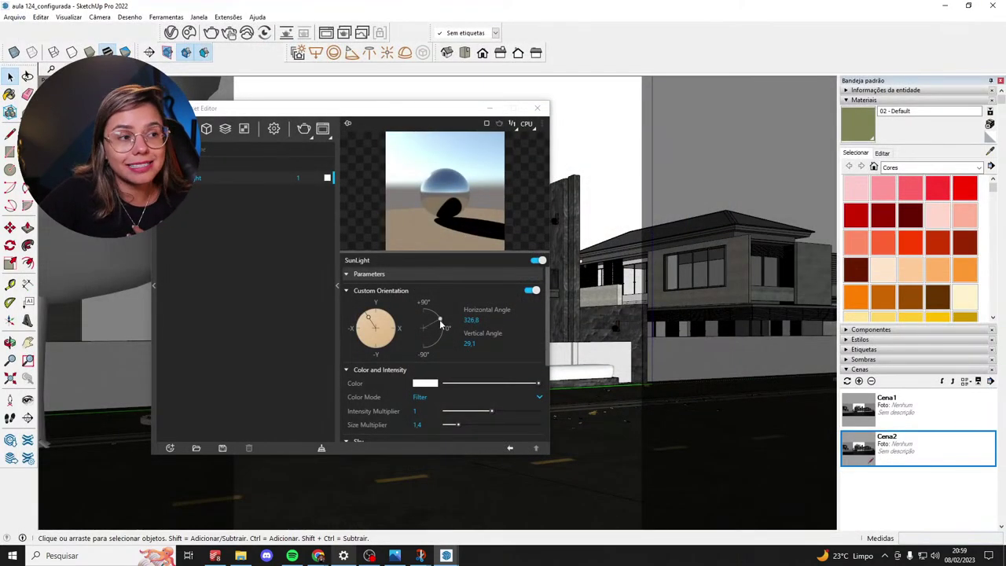
Test a 56,7 sun vertical angle, then switch the SunLight off and test-render again.
{"action": "left_click_drag", "start_coordinate": [439, 321], "coordinate": [435, 316]}
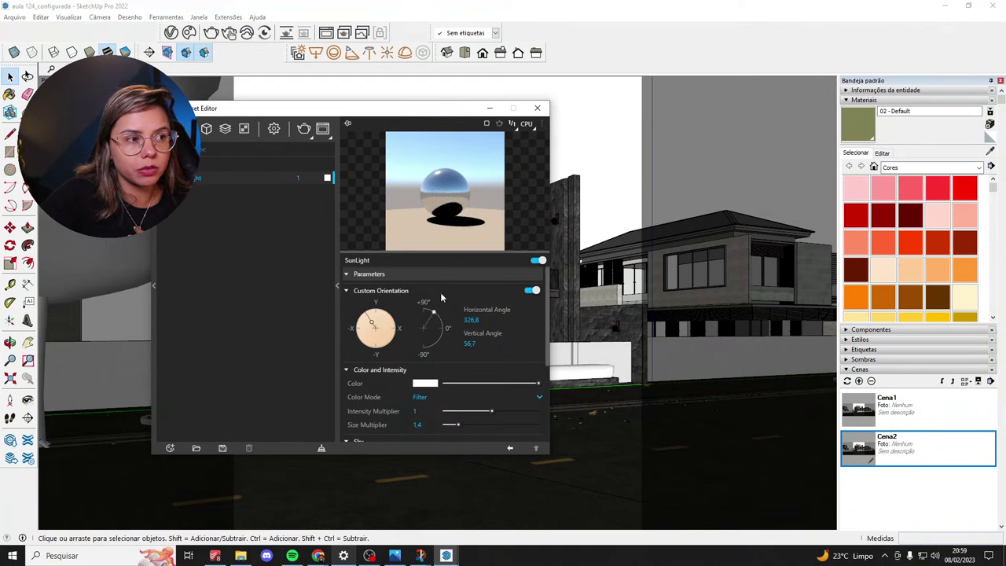
{"action": "left_click", "coordinate": [208, 31]}
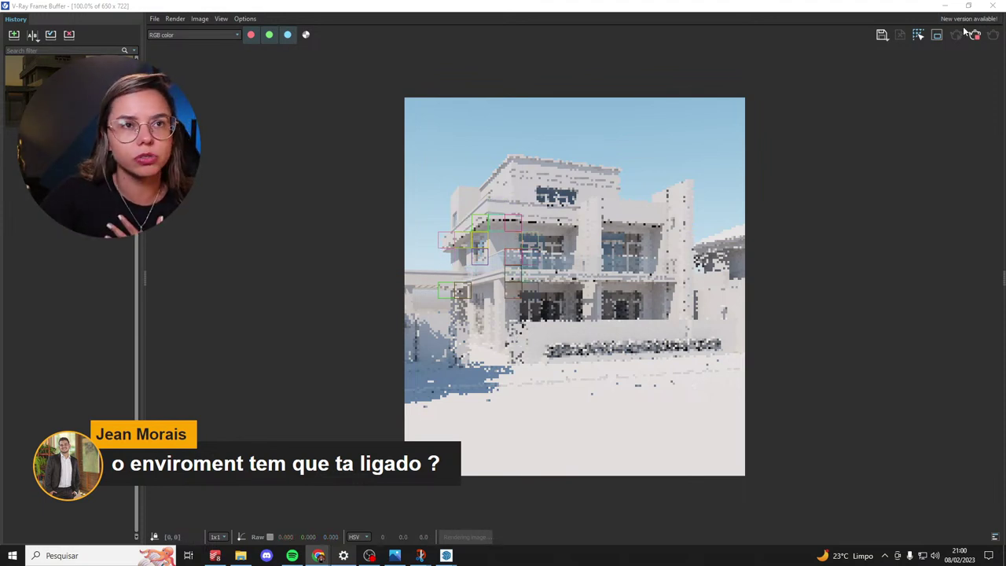
{"action": "left_click", "coordinate": [993, 6]}
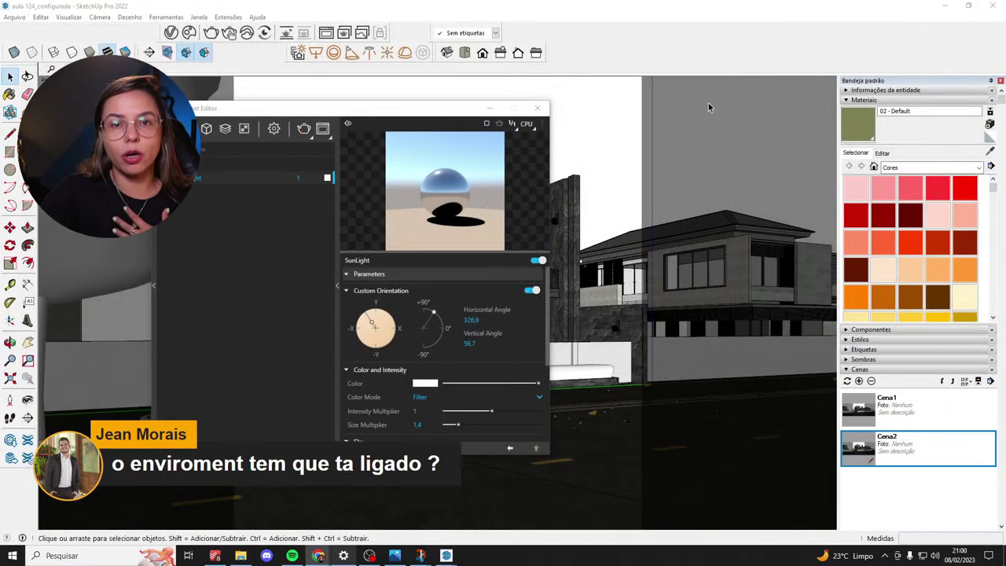
{"action": "left_click_drag", "start_coordinate": [435, 114], "coordinate": [595, 119]}
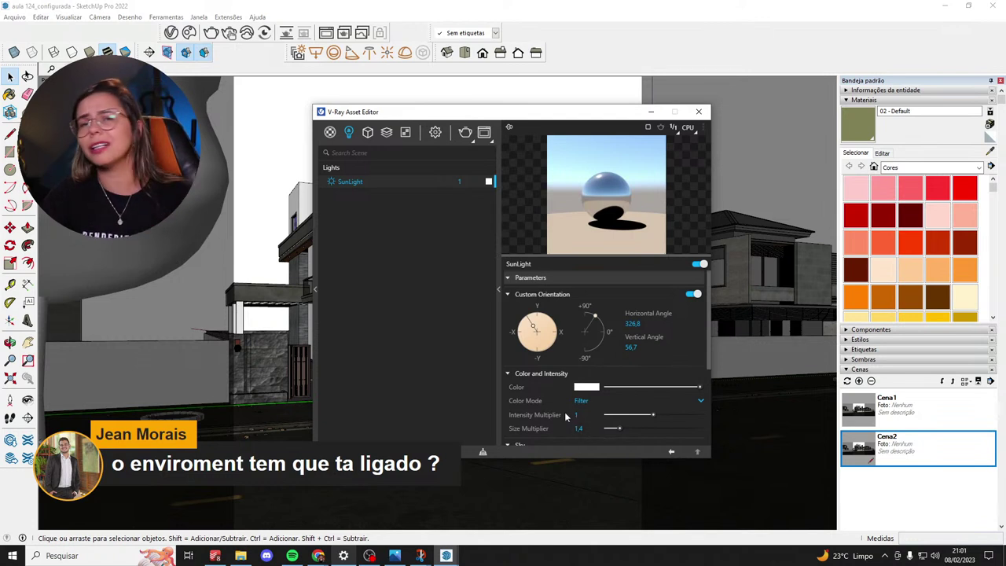
{"action": "left_click", "coordinate": [332, 181]}
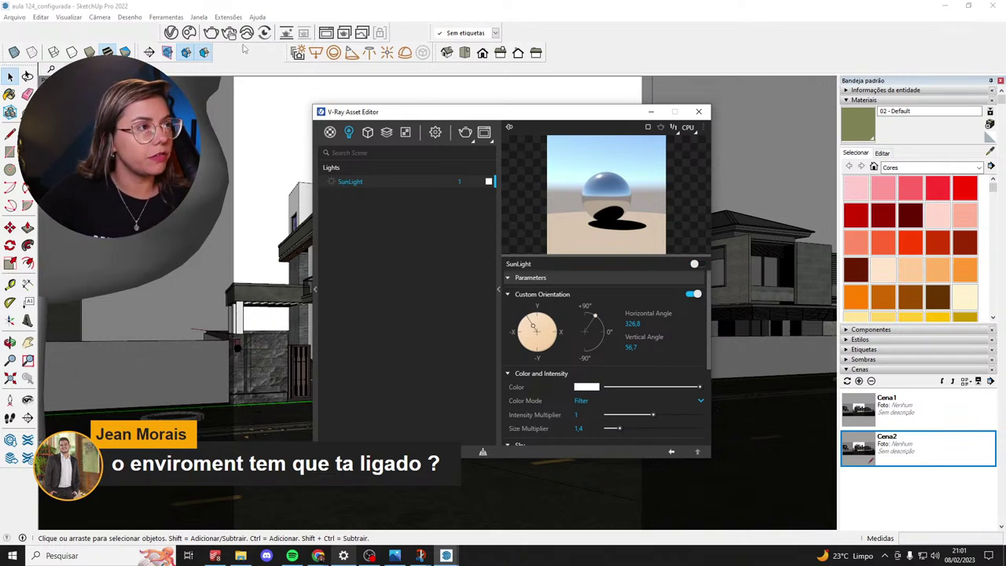
{"action": "left_click", "coordinate": [203, 52]}
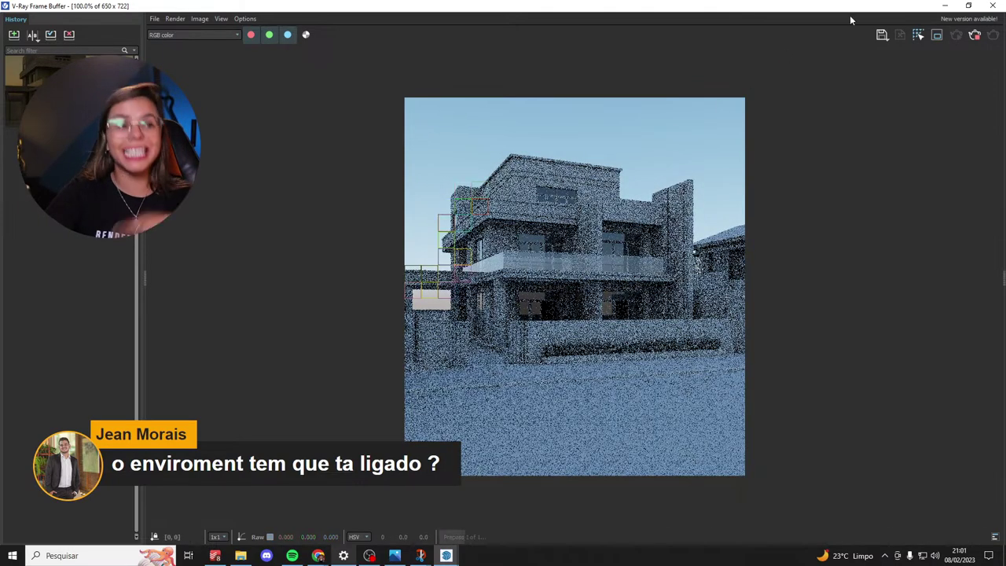
{"action": "left_click", "coordinate": [975, 34]}
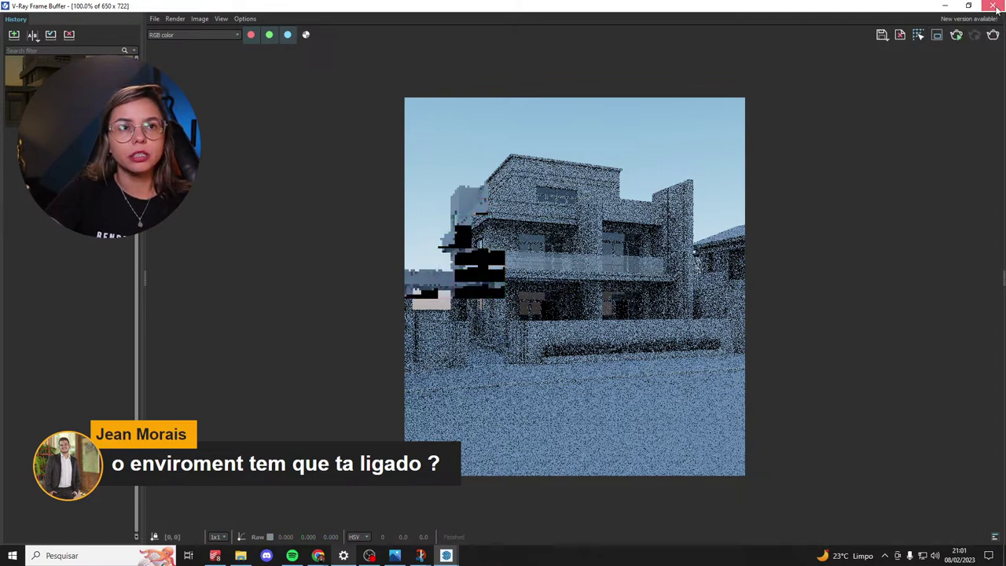
{"action": "left_click", "coordinate": [995, 7]}
Check the Environment render settings with a test render, then close the Asset Editor.
{"action": "left_click", "coordinate": [434, 132]}
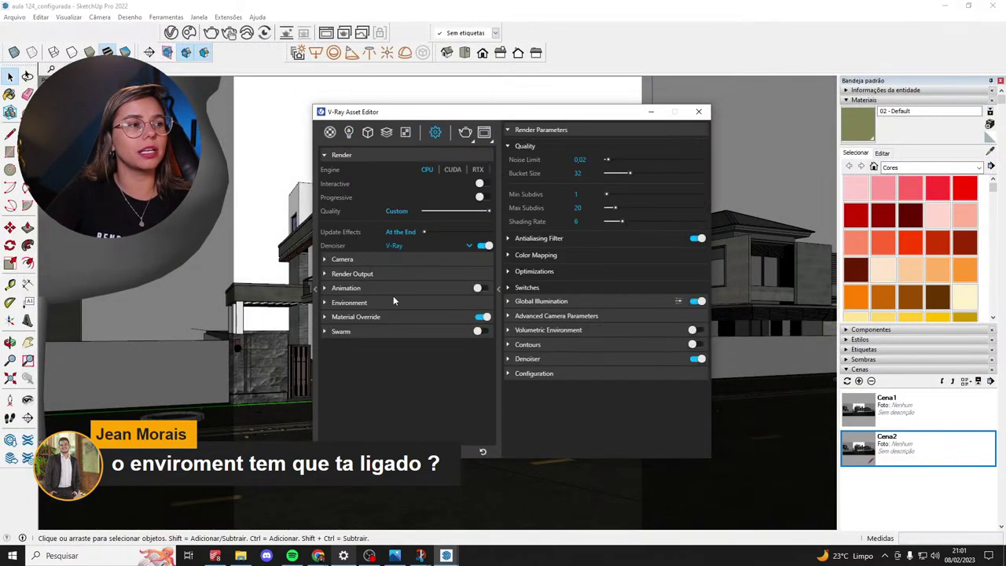
{"action": "left_click", "coordinate": [377, 304]}
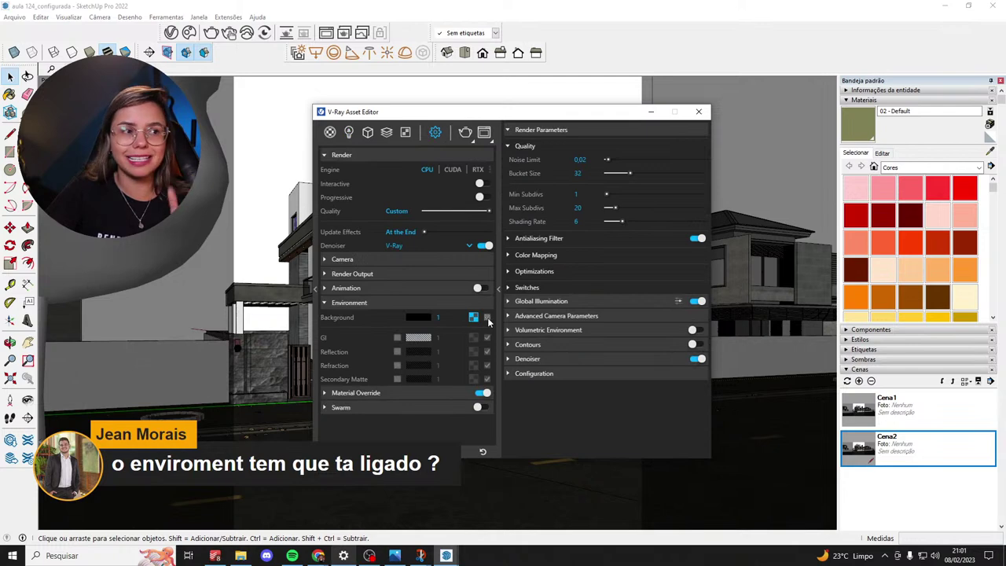
{"action": "left_click", "coordinate": [212, 35]}
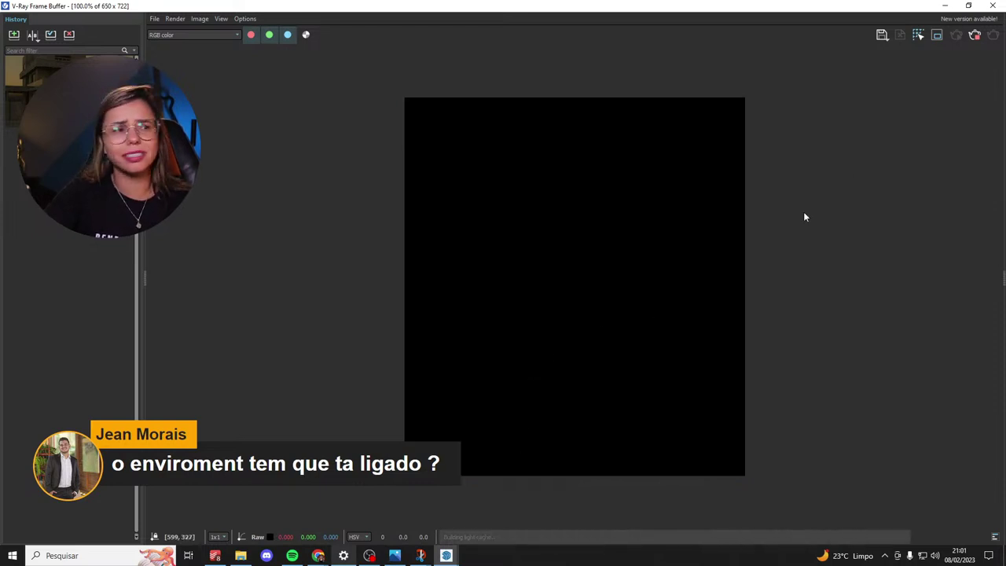
{"action": "left_click", "coordinate": [975, 35]}
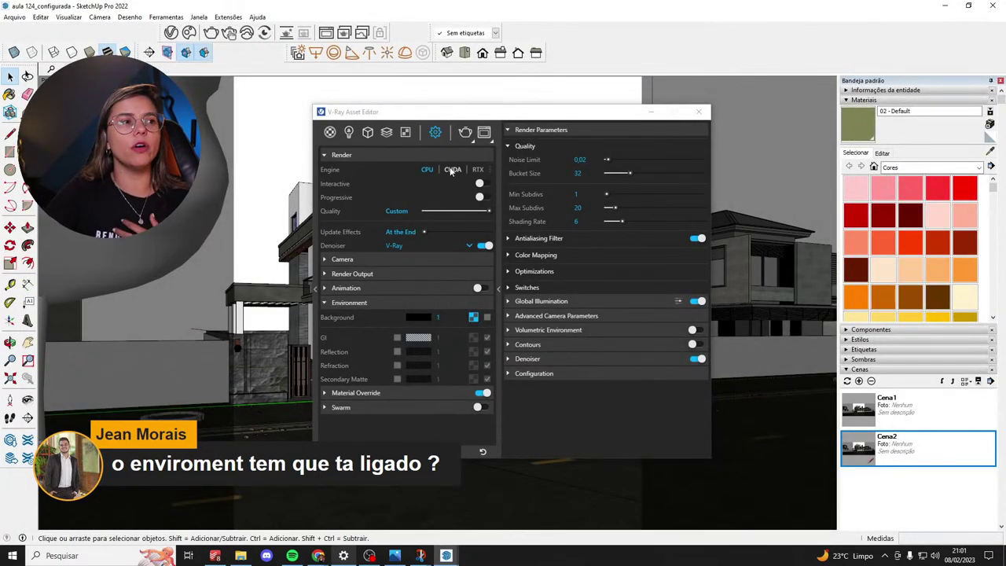
{"action": "left_click", "coordinate": [450, 156]}
{"action": "left_click", "coordinate": [420, 214]}
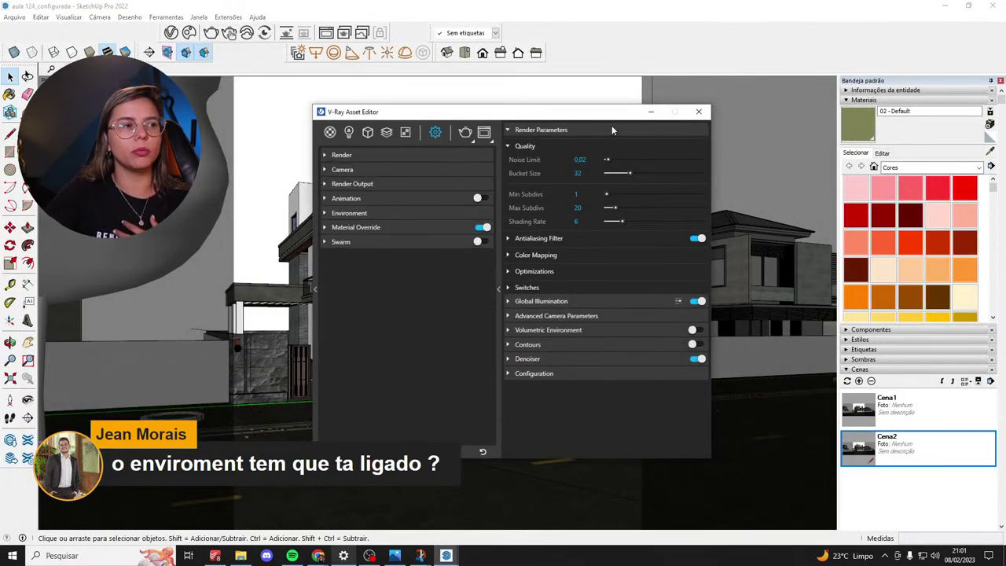
{"action": "left_click", "coordinate": [697, 112]}
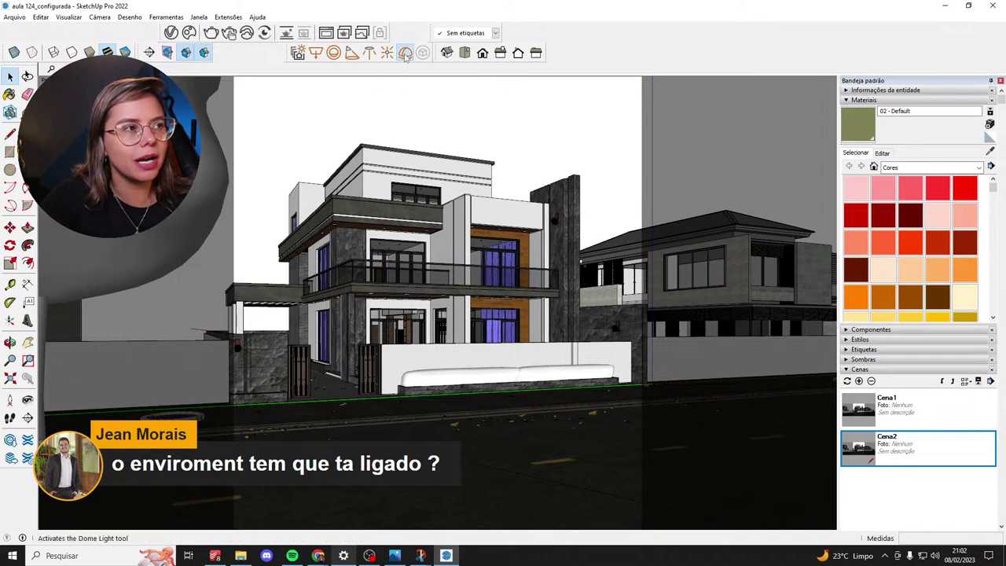
Place a dome light in the street, try enlarging it, undo the scaling and select it.
{"action": "left_click", "coordinate": [405, 52]}
{"action": "key", "text": "space"}
{"action": "left_click", "coordinate": [497, 473]}
{"action": "key", "text": "s"}
{"action": "left_click", "coordinate": [488, 478]}
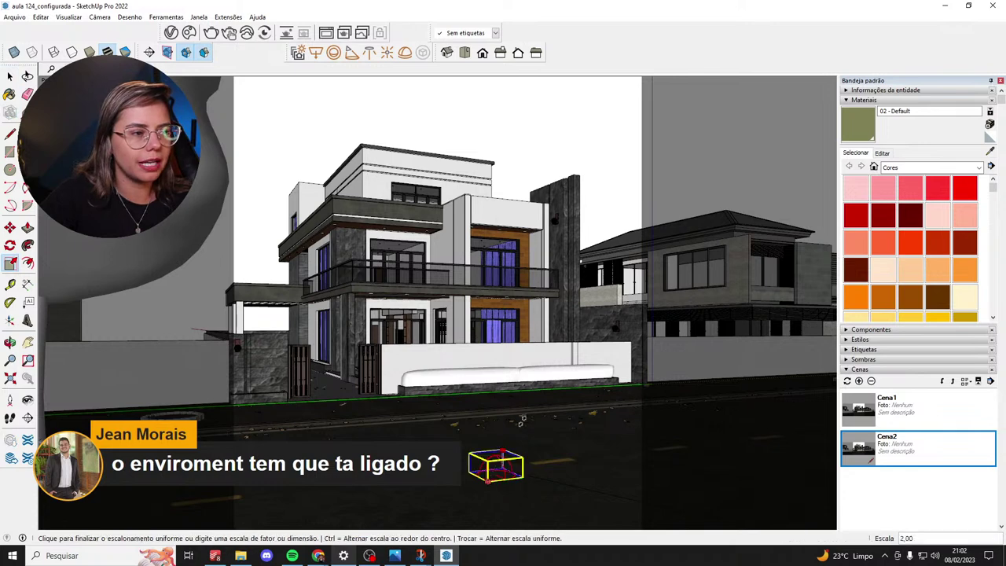
{"action": "left_click", "coordinate": [511, 346]}
{"action": "key", "text": "space"}
{"action": "key", "text": "ctrl+z"}
{"action": "left_click", "coordinate": [542, 348]}
{"action": "left_click", "coordinate": [541, 348]}
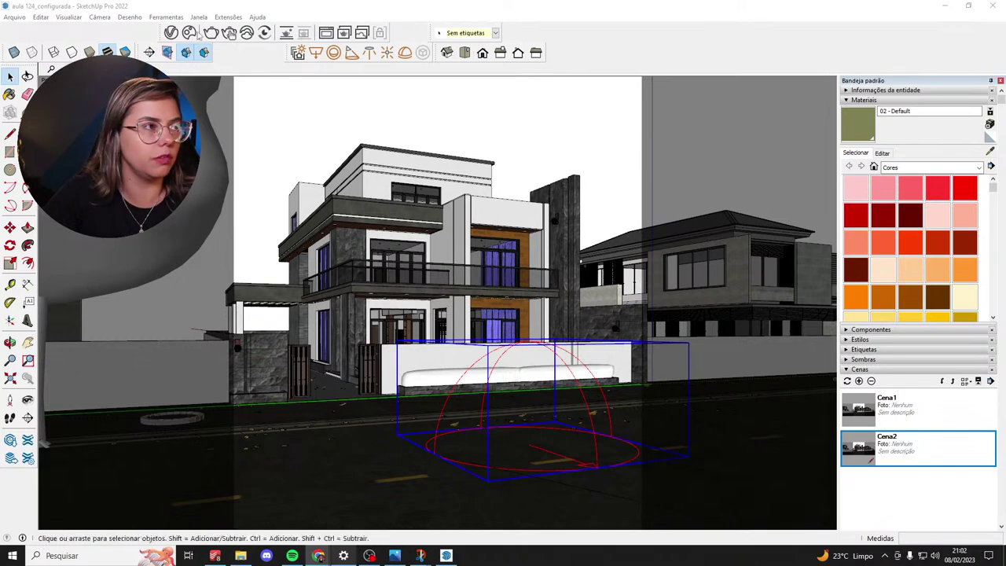
Load wide_street_02_4k (1) from the materiais folder as the Dome Light texture.
{"action": "left_click", "coordinate": [172, 33]}
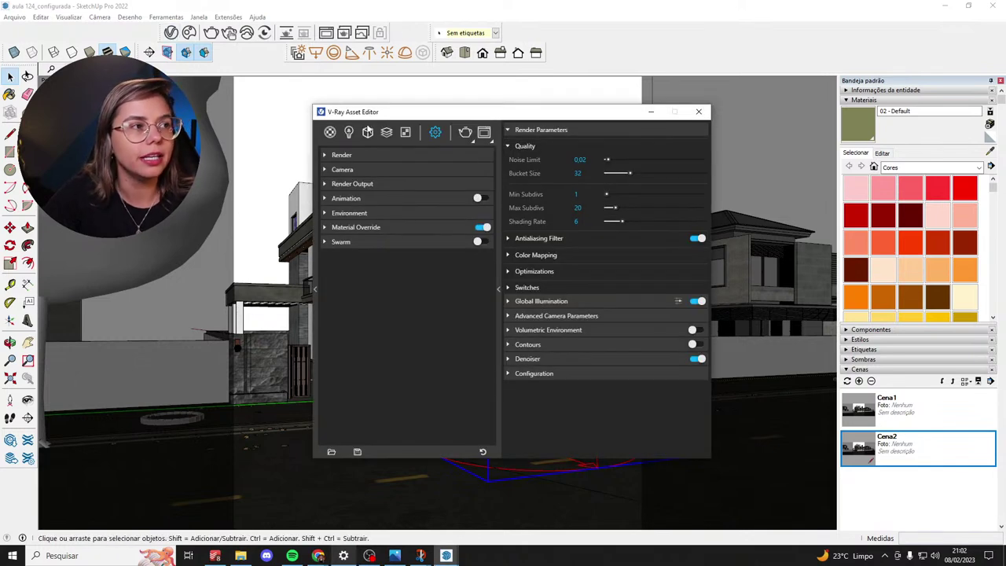
{"action": "left_click", "coordinate": [349, 132]}
{"action": "left_click", "coordinate": [358, 182]}
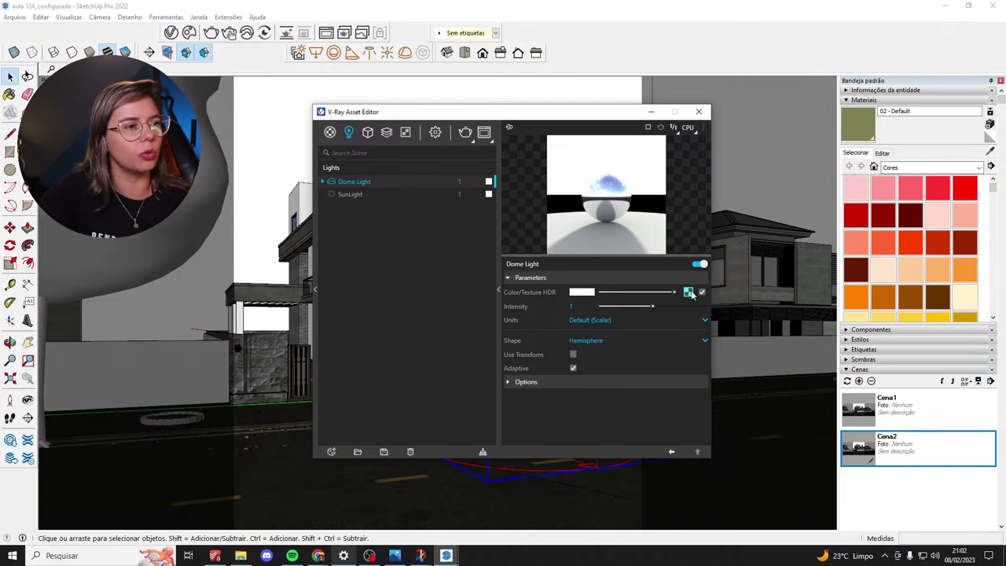
{"action": "left_click", "coordinate": [689, 293]}
{"action": "left_click", "coordinate": [703, 293]}
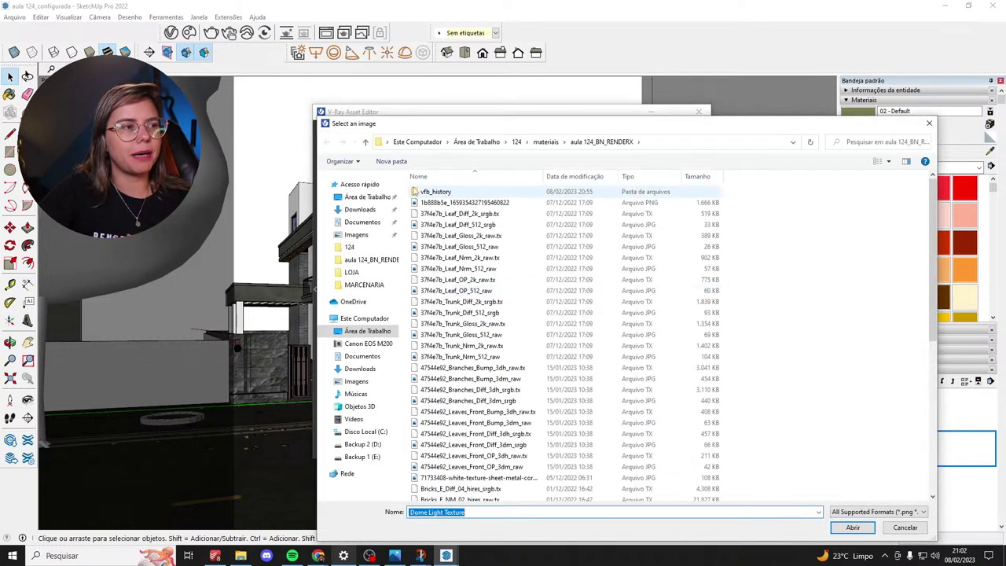
{"action": "left_click", "coordinate": [349, 247]}
{"action": "double_click", "coordinate": [480, 189]}
{"action": "left_click", "coordinate": [488, 199]}
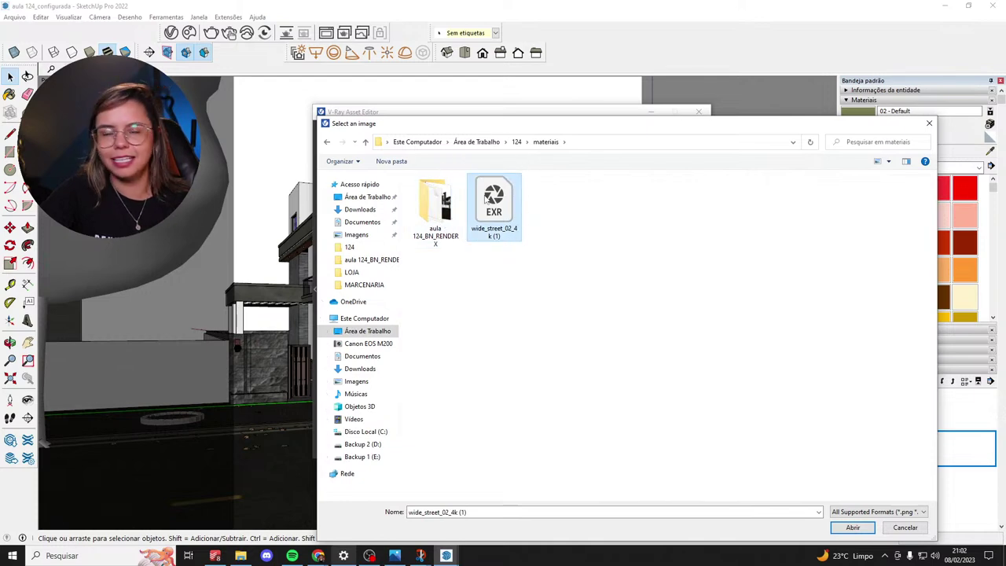
{"action": "double_click", "coordinate": [487, 199]}
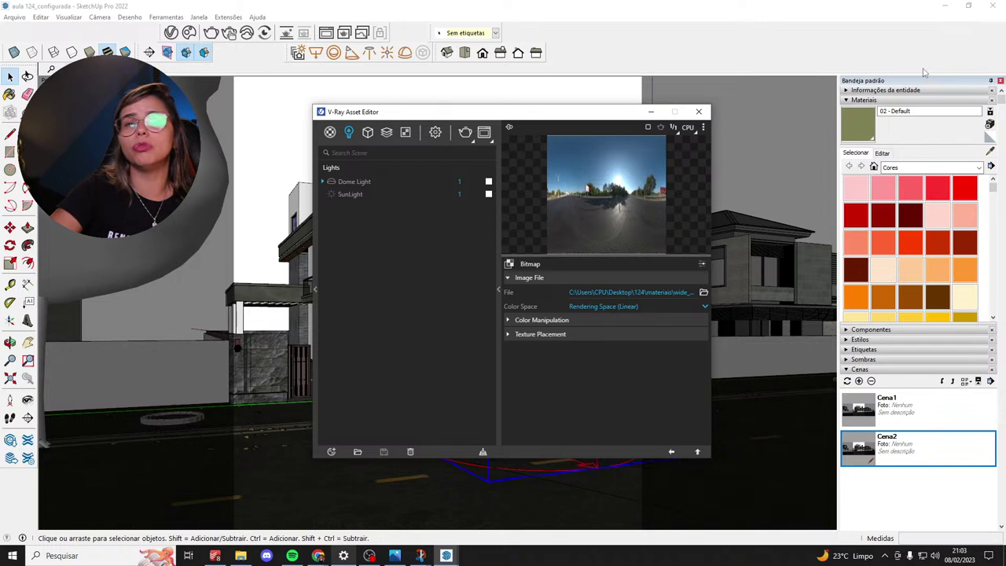
Make the Dome Light a Sphere with Use Transform enabled and intensity 10.
{"action": "left_click", "coordinate": [671, 452]}
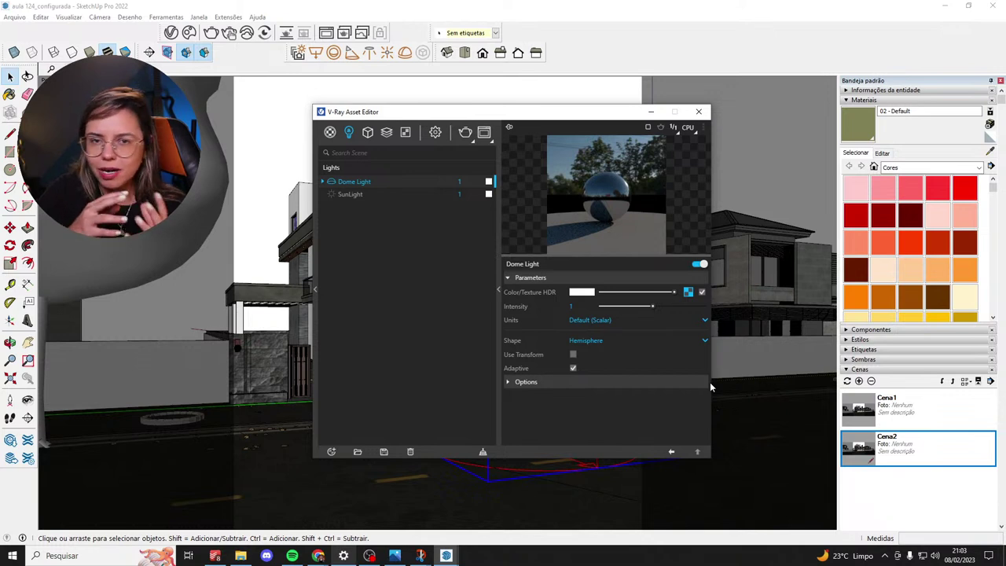
{"action": "left_click", "coordinate": [594, 342]}
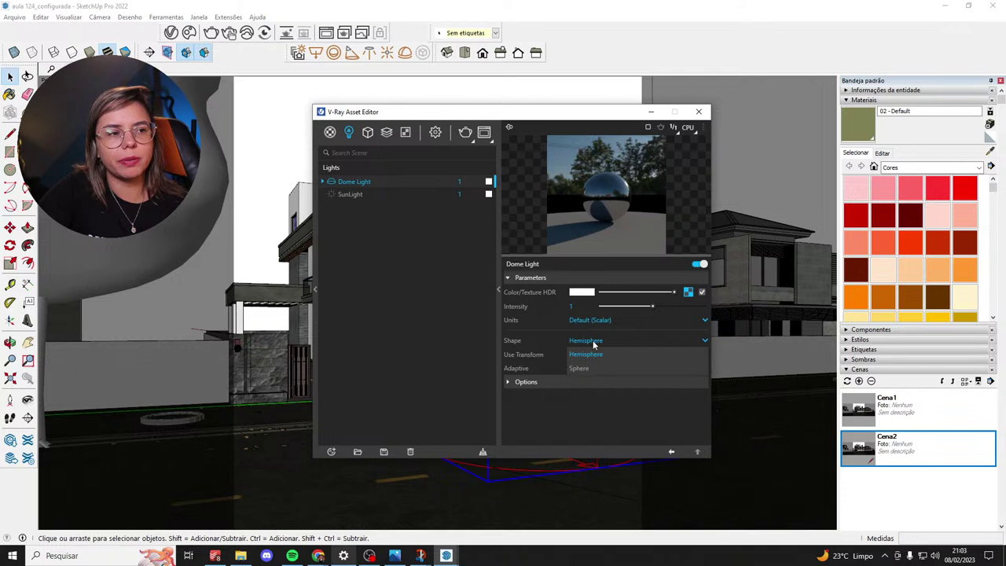
{"action": "left_click", "coordinate": [585, 368]}
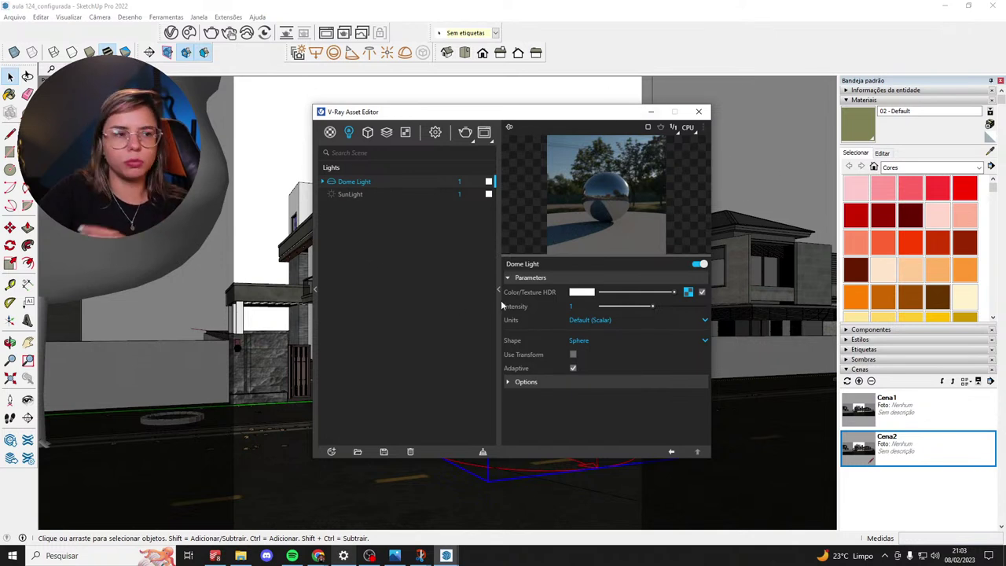
{"action": "left_click", "coordinate": [572, 355]}
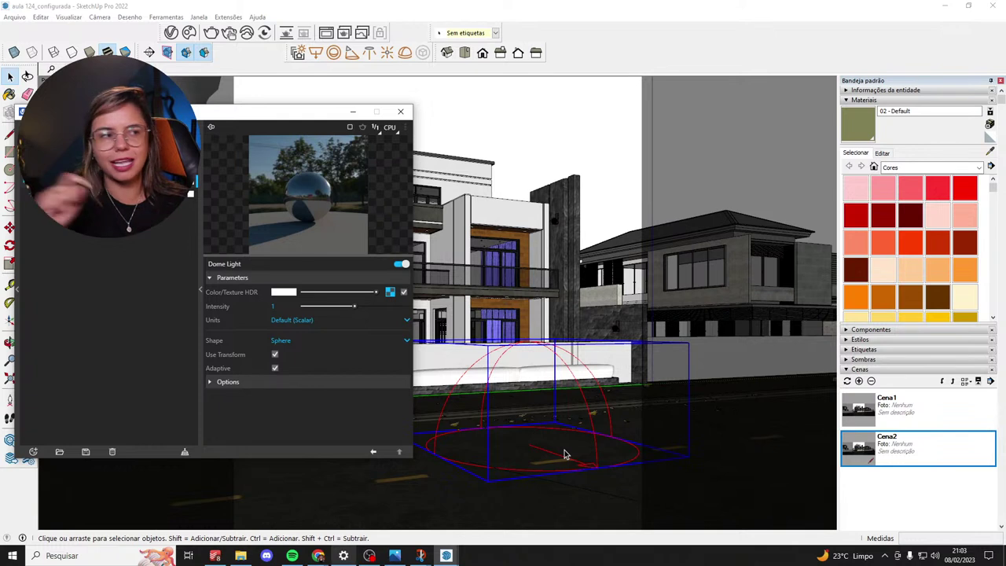
{"action": "left_click", "coordinate": [284, 307]}
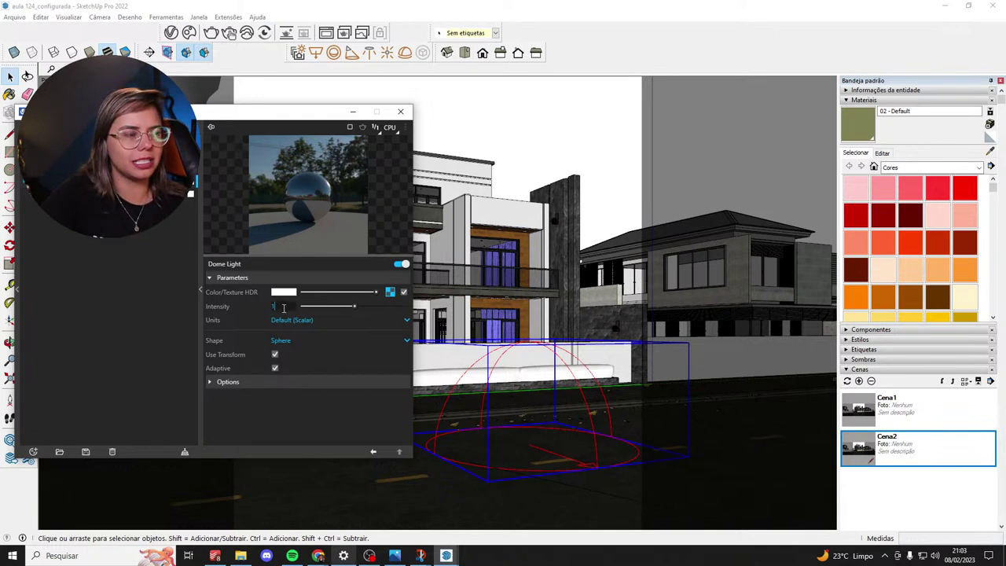
{"action": "key", "text": "Return"}
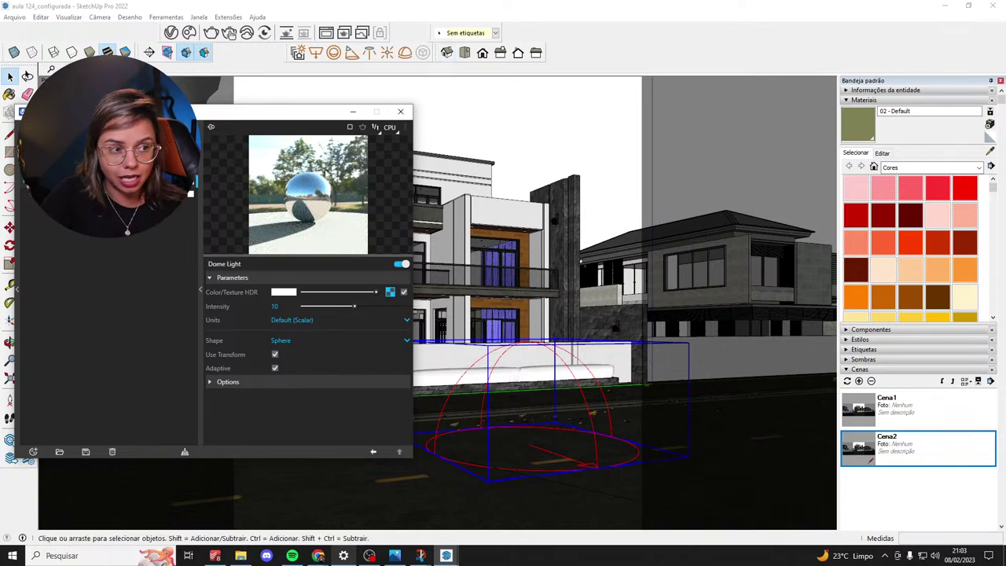
Deselect the dome light and save the model.
{"action": "left_click", "coordinate": [218, 99]}
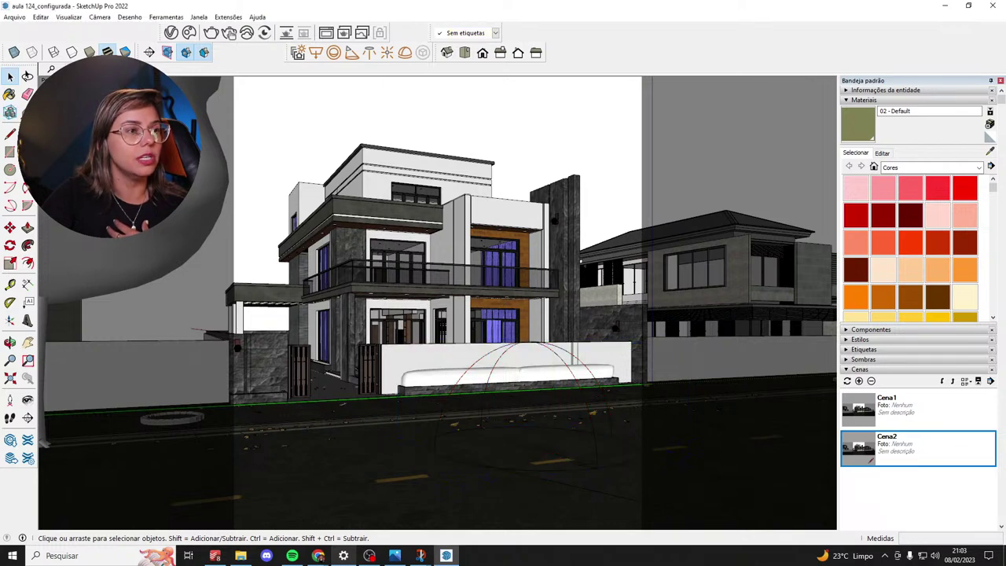
{"action": "left_click", "coordinate": [15, 16]}
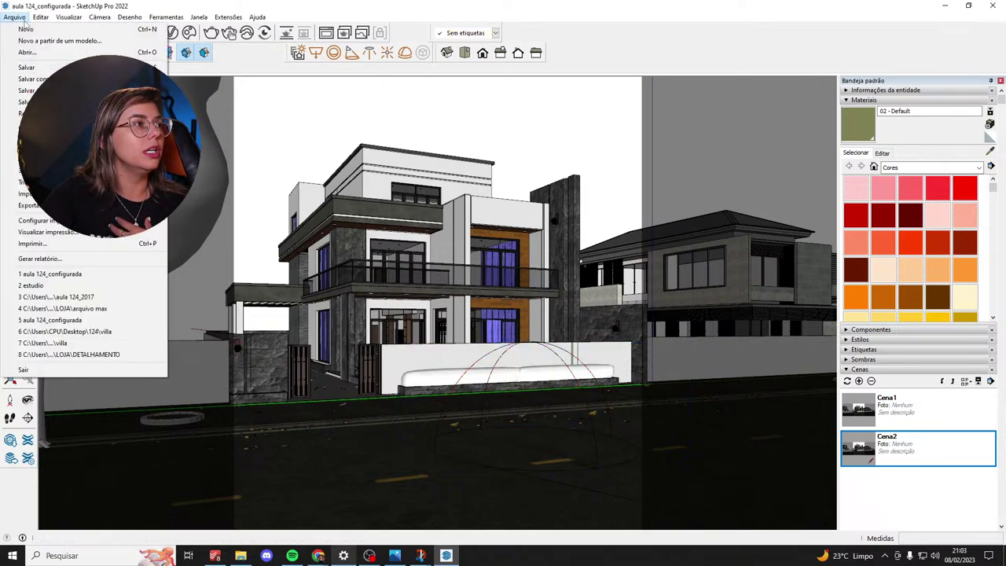
{"action": "left_click", "coordinate": [46, 69]}
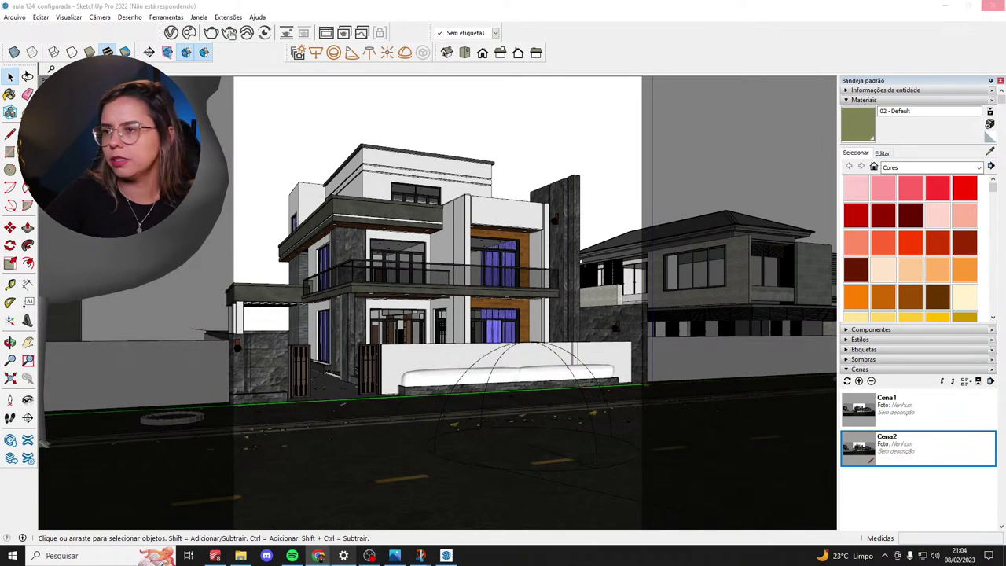
{"action": "key", "text": "alt+Tab"}
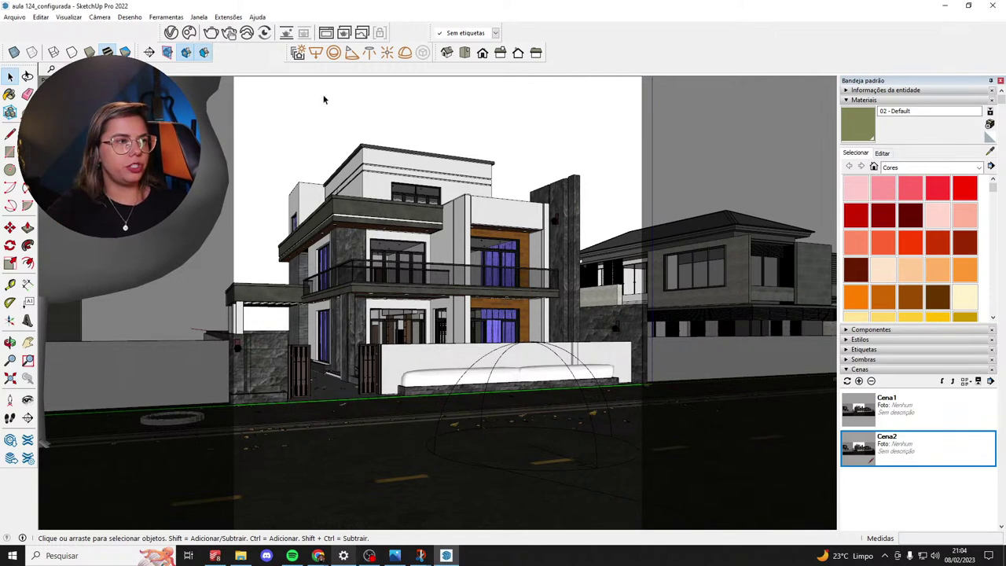
{"action": "left_click", "coordinate": [199, 17]}
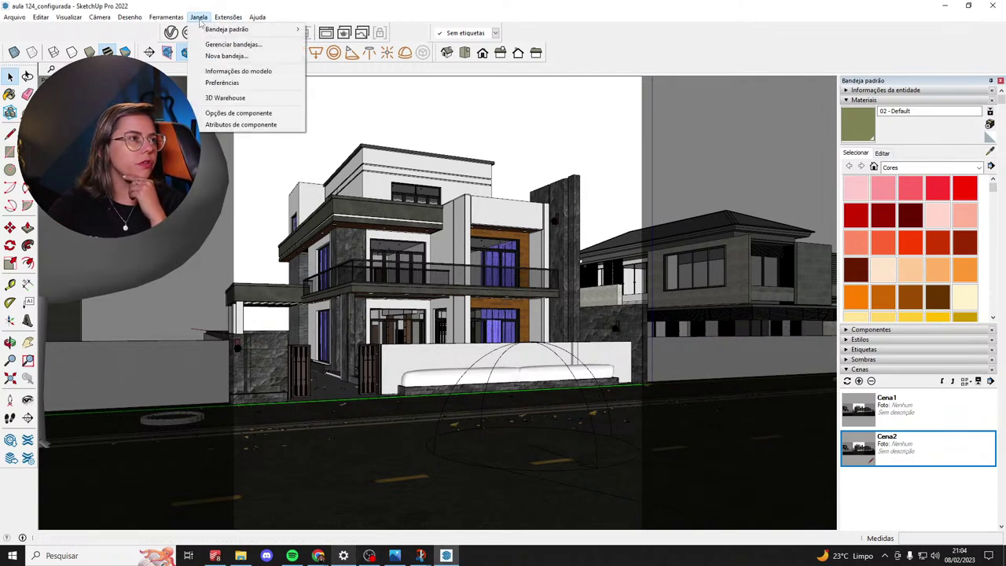
{"action": "left_click", "coordinate": [222, 83]}
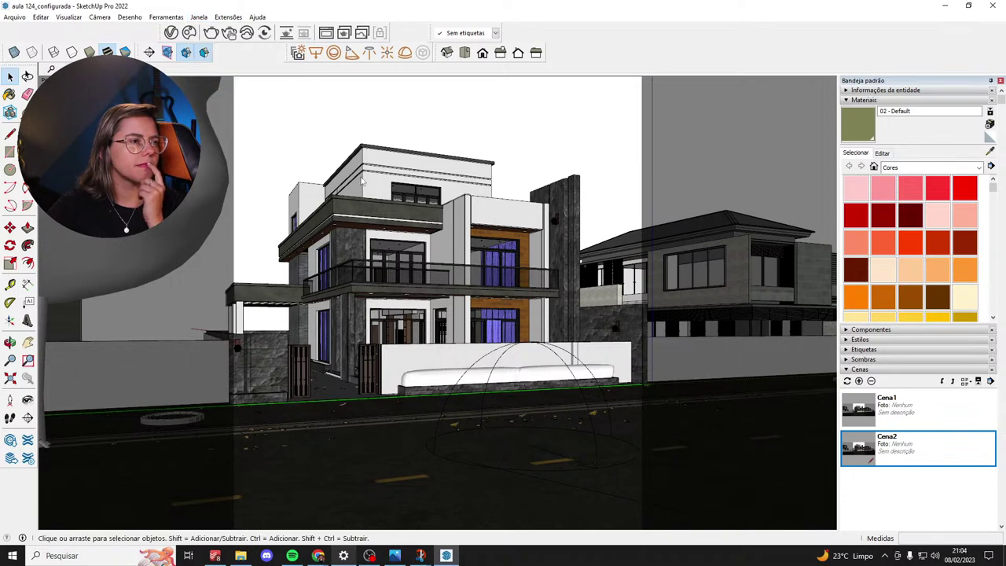
{"action": "left_click", "coordinate": [226, 165]}
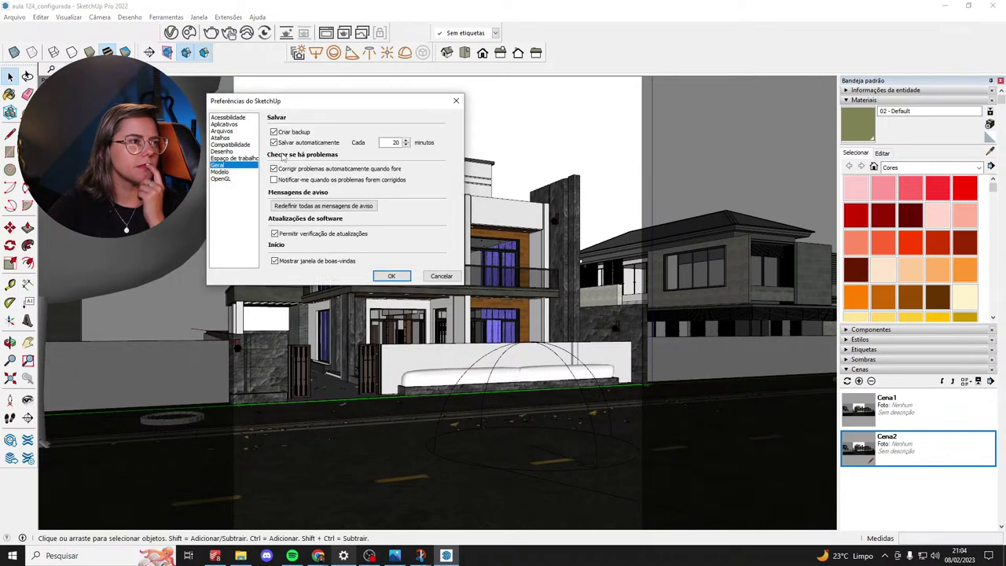
{"action": "left_click", "coordinate": [458, 100]}
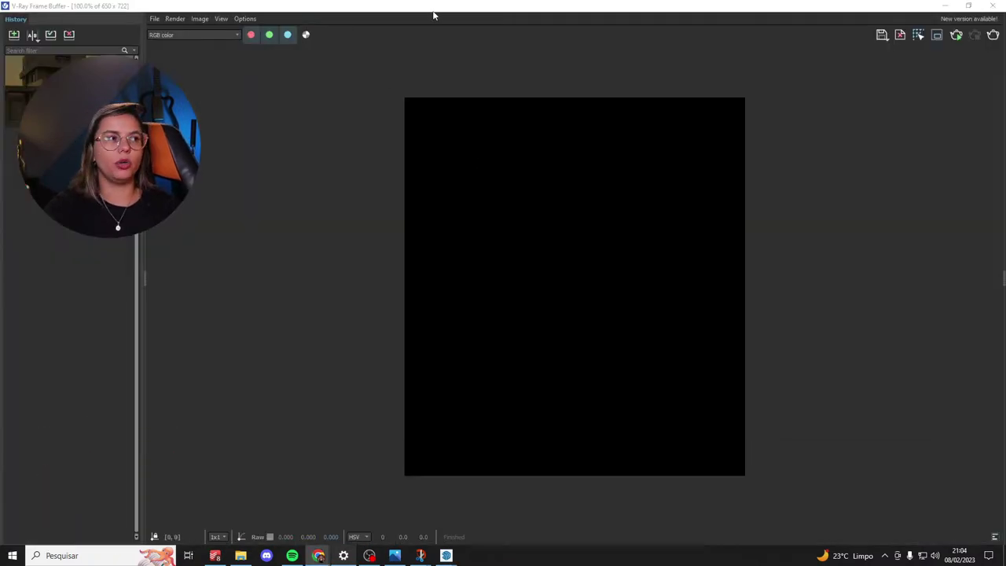
Collapse the render history, tile the Frame Buffer left and SketchUp right, and select the dome light.
{"action": "left_click_drag", "start_coordinate": [144, 277], "coordinate": [4, 277]}
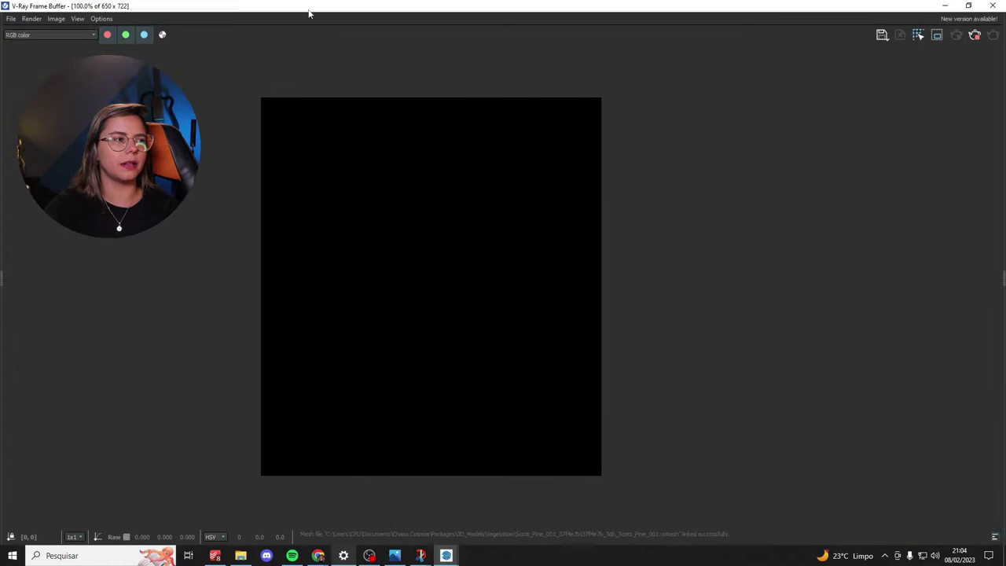
{"action": "left_click_drag", "start_coordinate": [316, 9], "coordinate": [2, 47]}
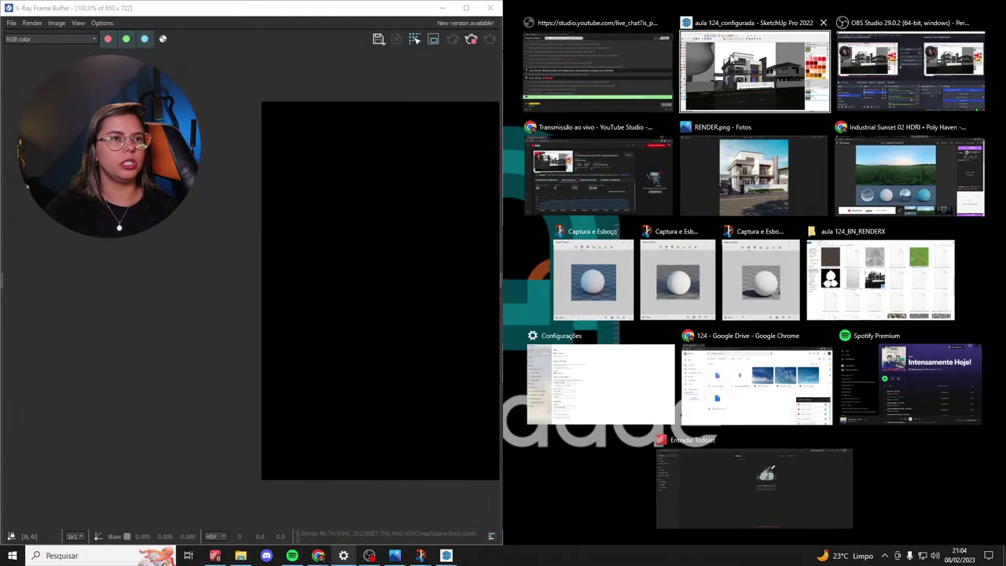
{"action": "left_click", "coordinate": [733, 61]}
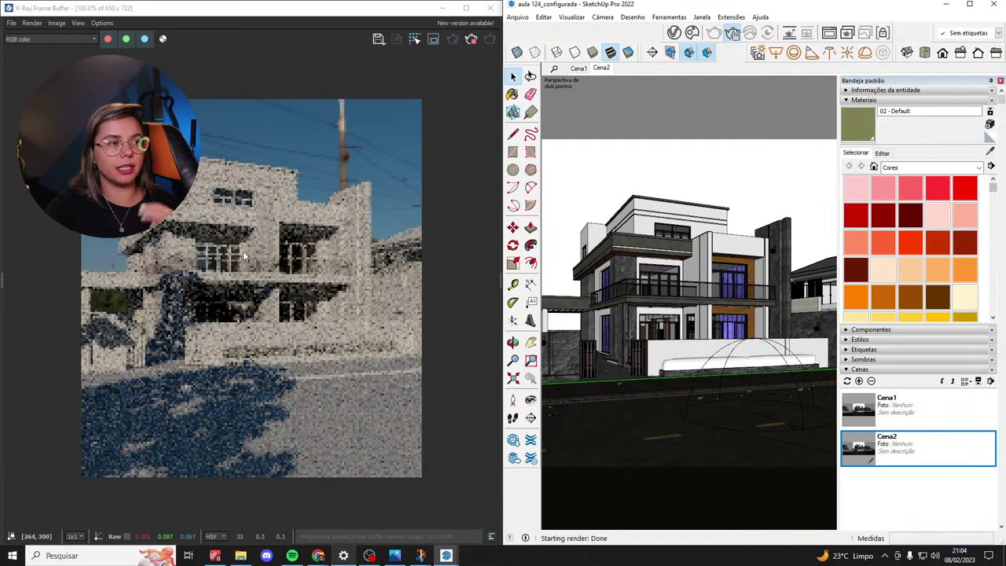
{"action": "scroll", "coordinate": [344, 134], "scroll_direction": "up", "scroll_amount": 5}
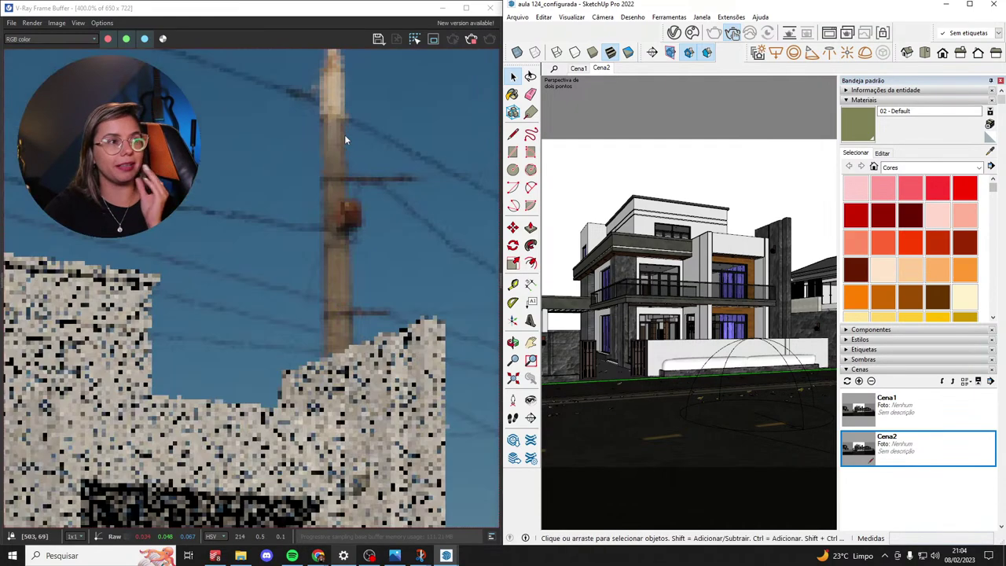
{"action": "scroll", "coordinate": [354, 122], "scroll_direction": "down", "scroll_amount": 5}
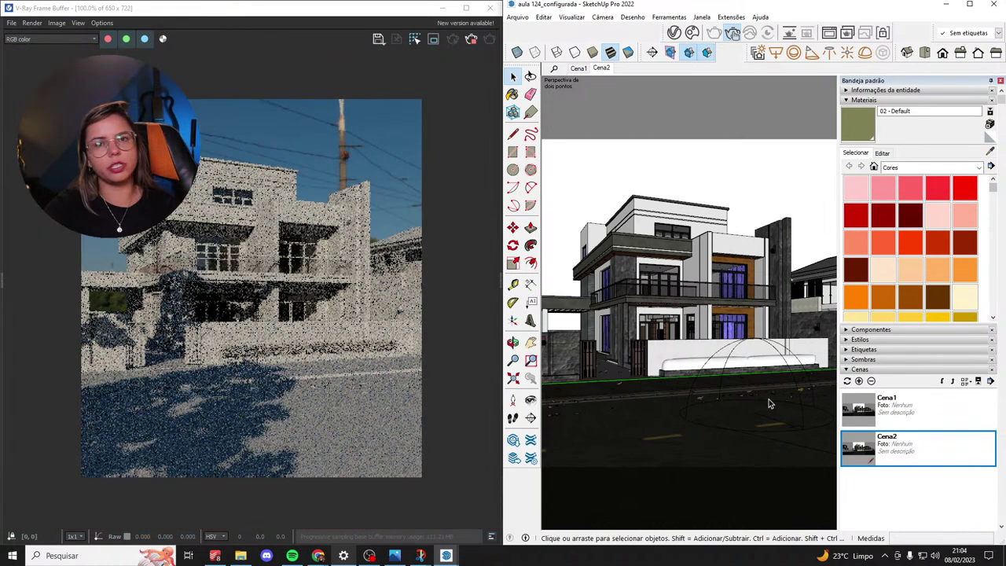
{"action": "left_click", "coordinate": [735, 346]}
Rotate the dome light about its base, settling on a turn of about 52 degrees.
{"action": "key", "text": "q"}
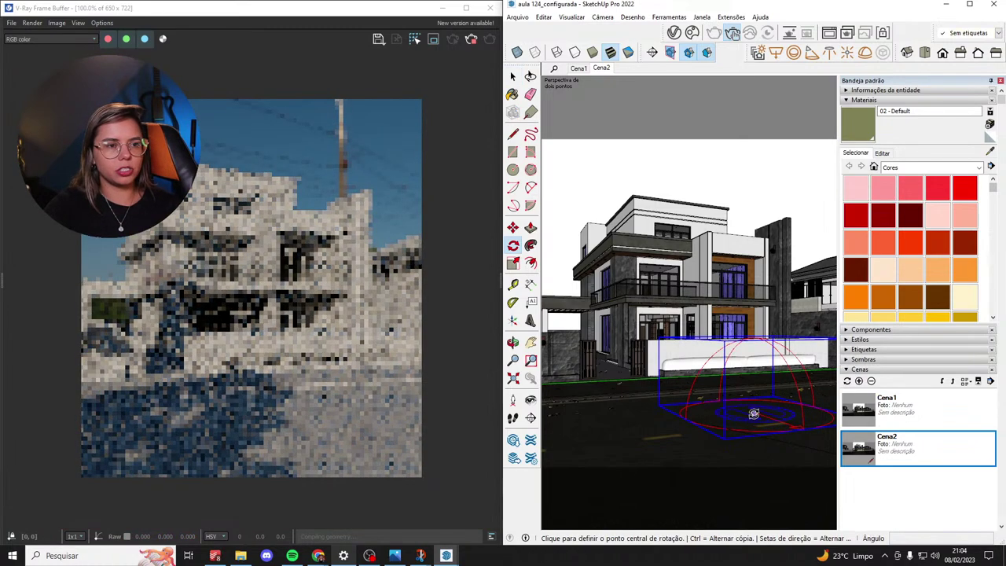
{"action": "left_click", "coordinate": [754, 413]}
{"action": "left_click", "coordinate": [790, 432]}
{"action": "left_click", "coordinate": [679, 408]}
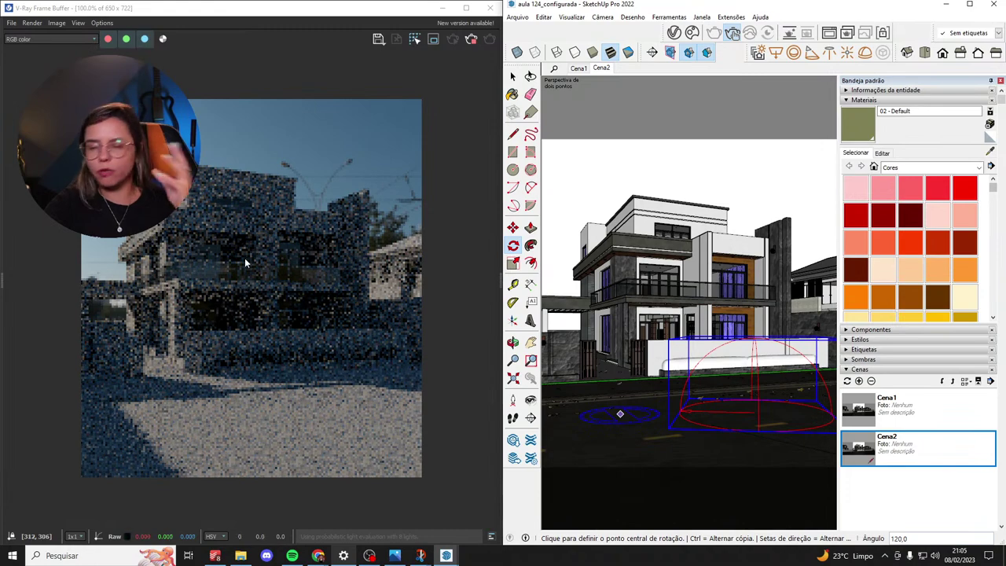
{"action": "scroll", "coordinate": [222, 272], "scroll_direction": "up", "scroll_amount": 2}
{"action": "scroll", "coordinate": [222, 272], "scroll_direction": "down", "scroll_amount": 2}
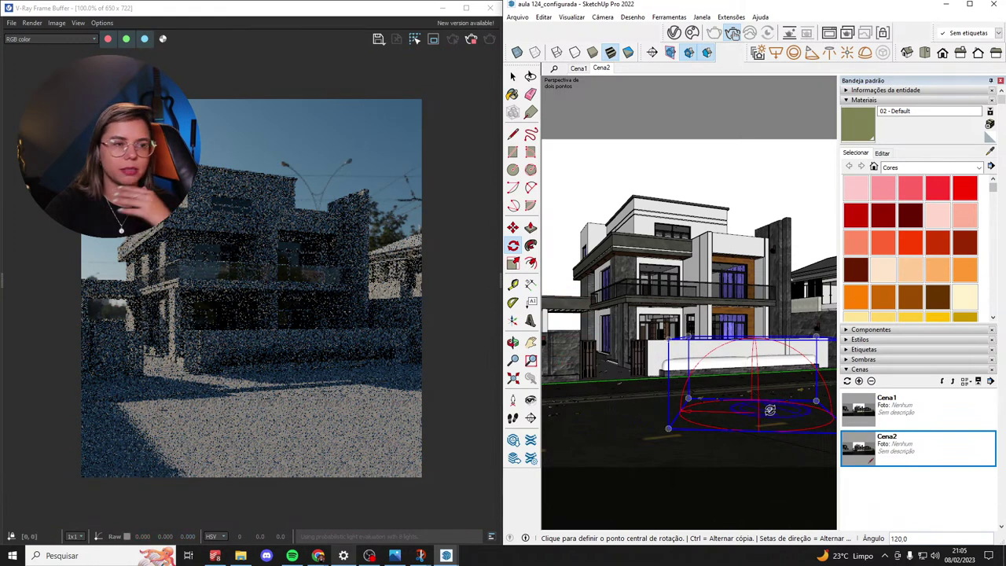
{"action": "left_click", "coordinate": [755, 415]}
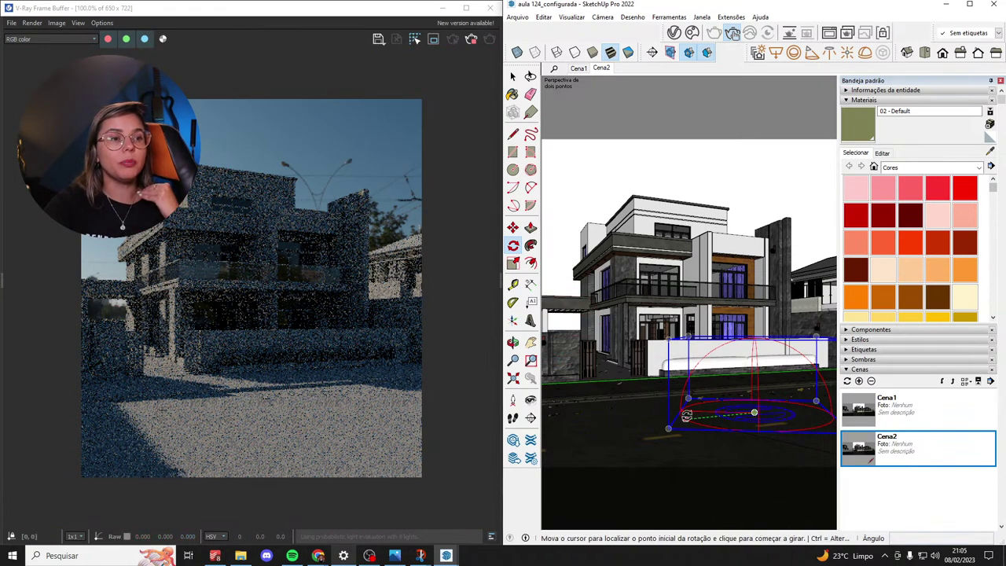
{"action": "left_click", "coordinate": [687, 417]}
{"action": "left_click", "coordinate": [735, 455]}
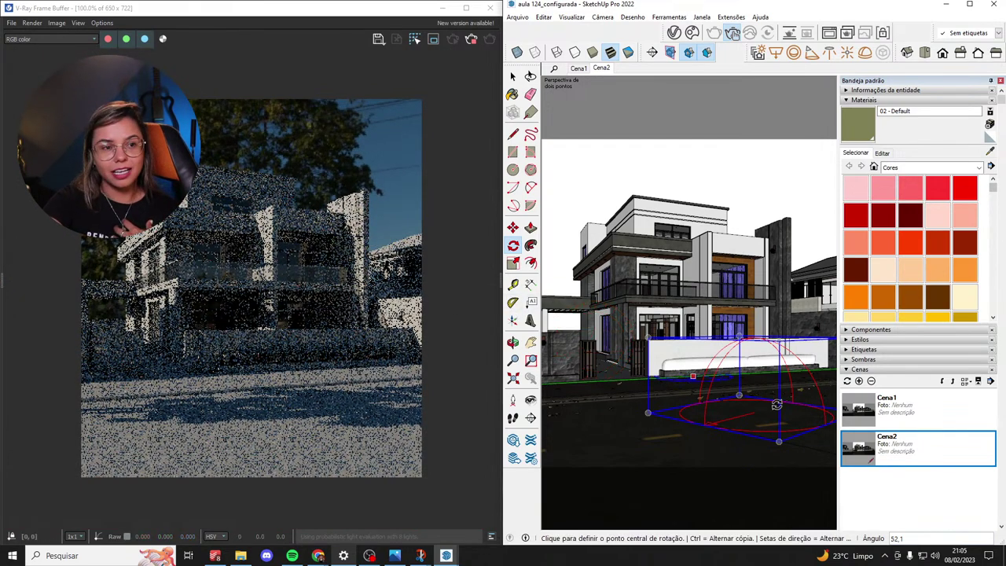
Rotate the dome light further by 24.4, 13.4, 7.9 and 15 degrees.
{"action": "left_click", "coordinate": [722, 417]}
{"action": "left_click", "coordinate": [753, 415]}
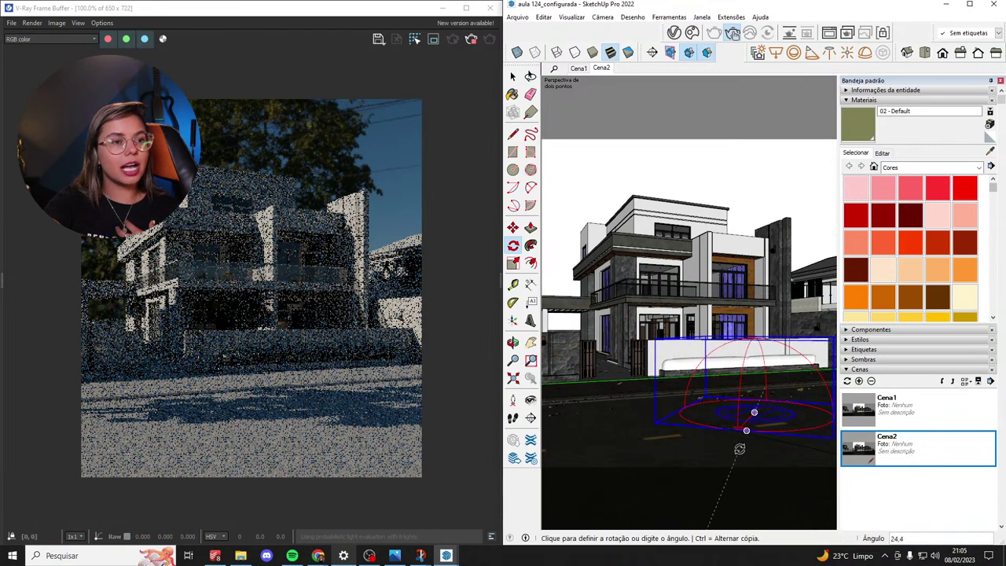
{"action": "left_click", "coordinate": [740, 449]}
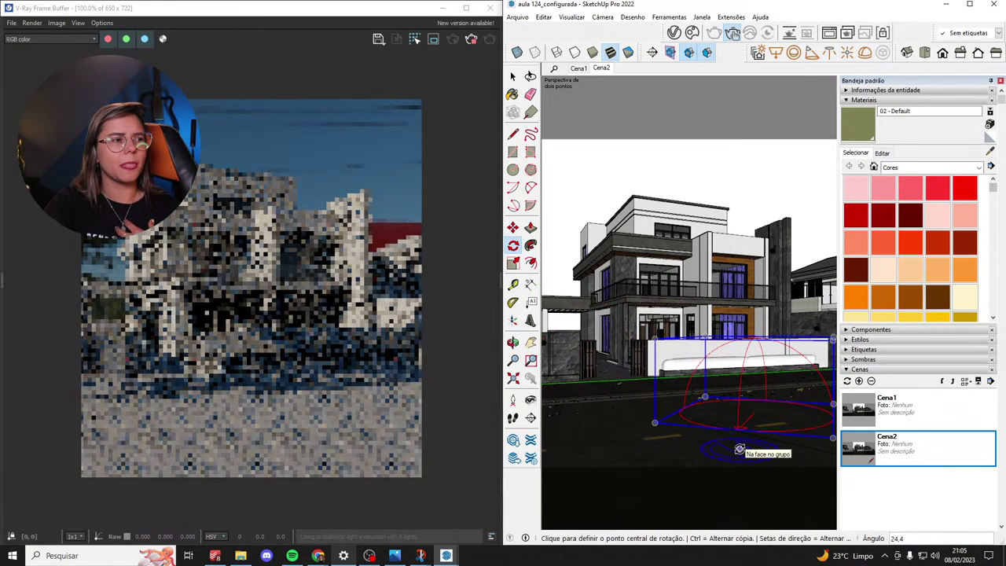
{"action": "left_click", "coordinate": [754, 410]}
{"action": "left_click", "coordinate": [737, 434]}
{"action": "left_click", "coordinate": [767, 439]}
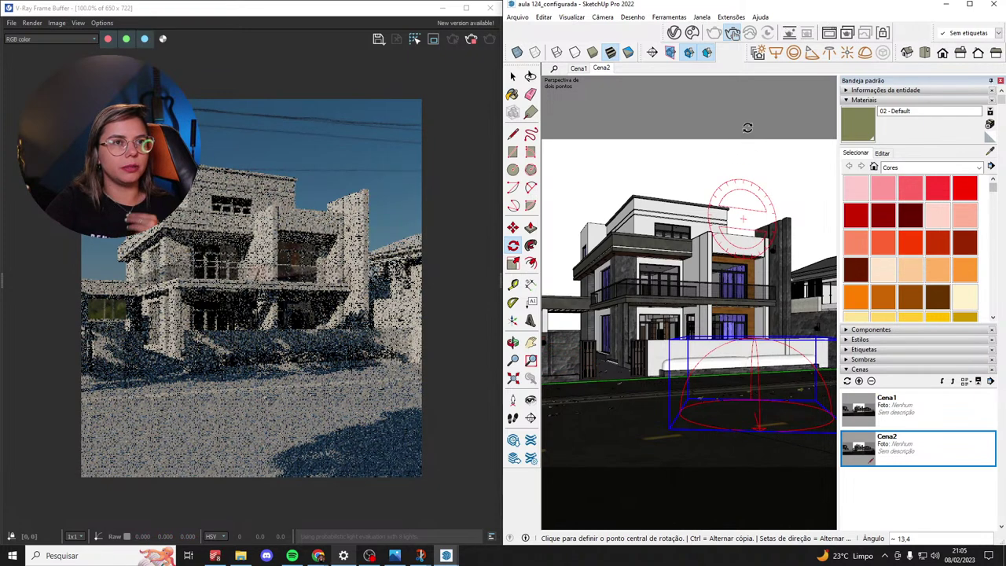
{"action": "left_click", "coordinate": [754, 412]}
{"action": "left_click", "coordinate": [756, 443]}
{"action": "left_click", "coordinate": [732, 445]}
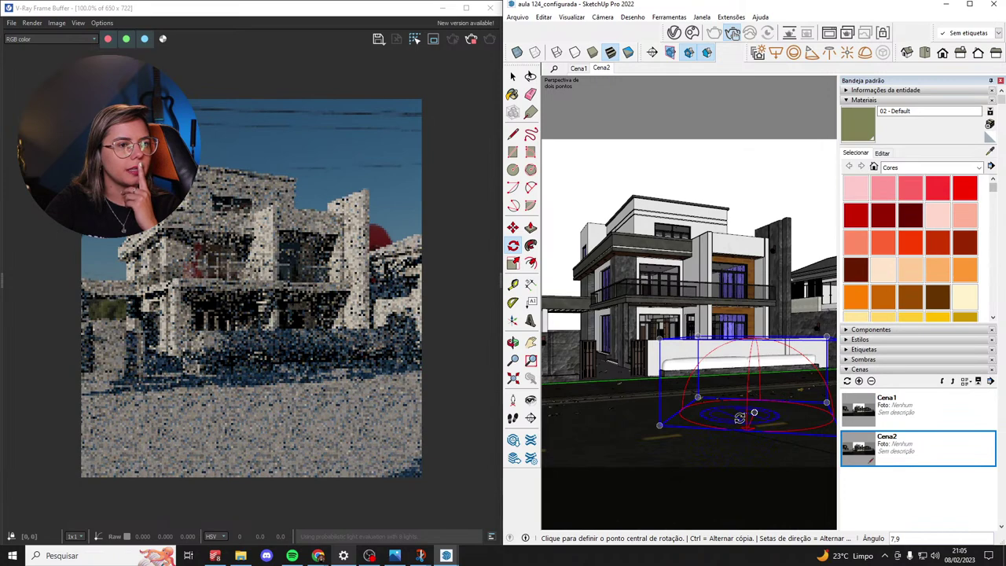
{"action": "left_click", "coordinate": [754, 412]}
{"action": "left_click", "coordinate": [755, 443]}
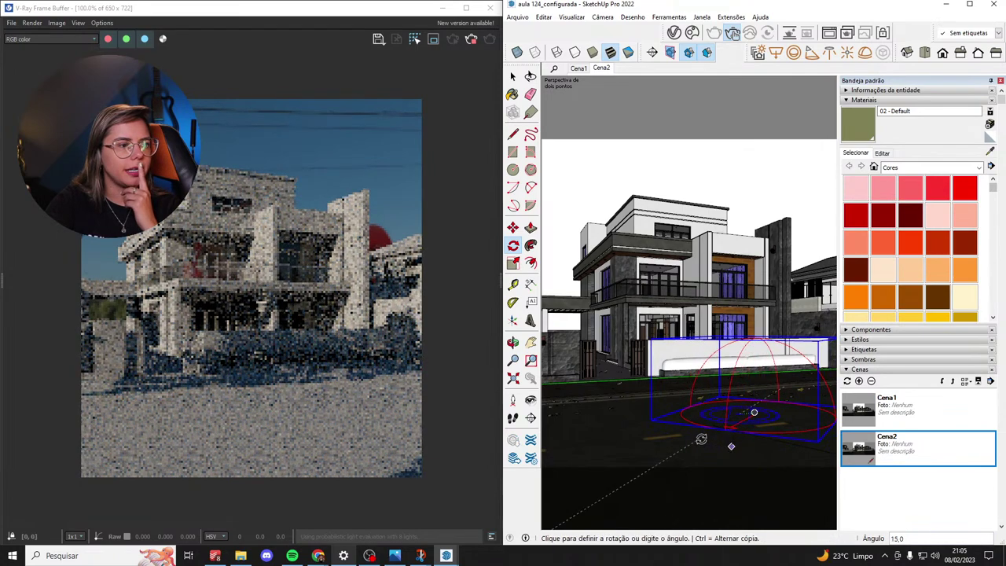
{"action": "left_click", "coordinate": [701, 438]}
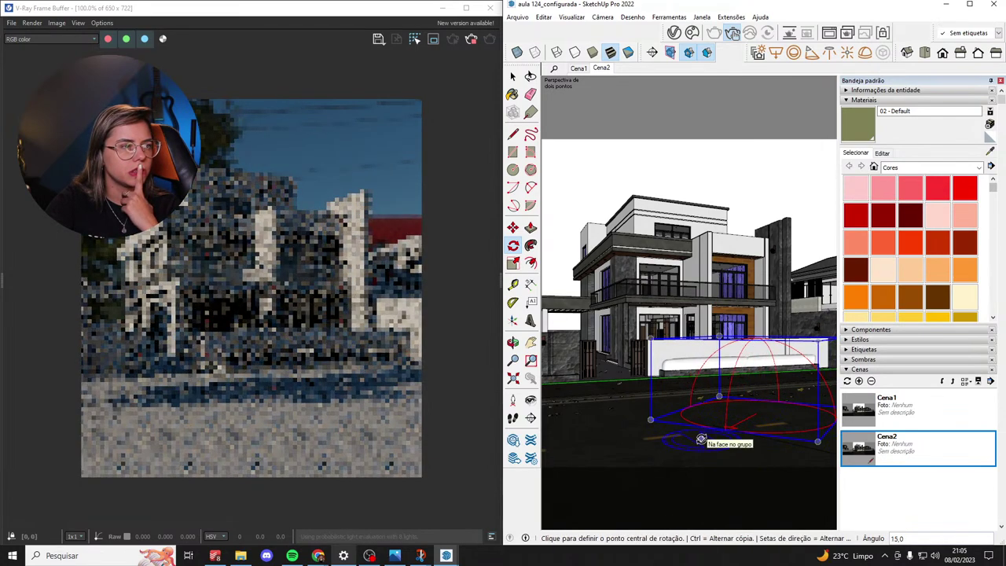
Apply more dome light rotations of about 46, 17.3, 5.2, 12.6 and 2.9 degrees.
{"action": "left_click", "coordinate": [743, 412]}
{"action": "left_click", "coordinate": [793, 447]}
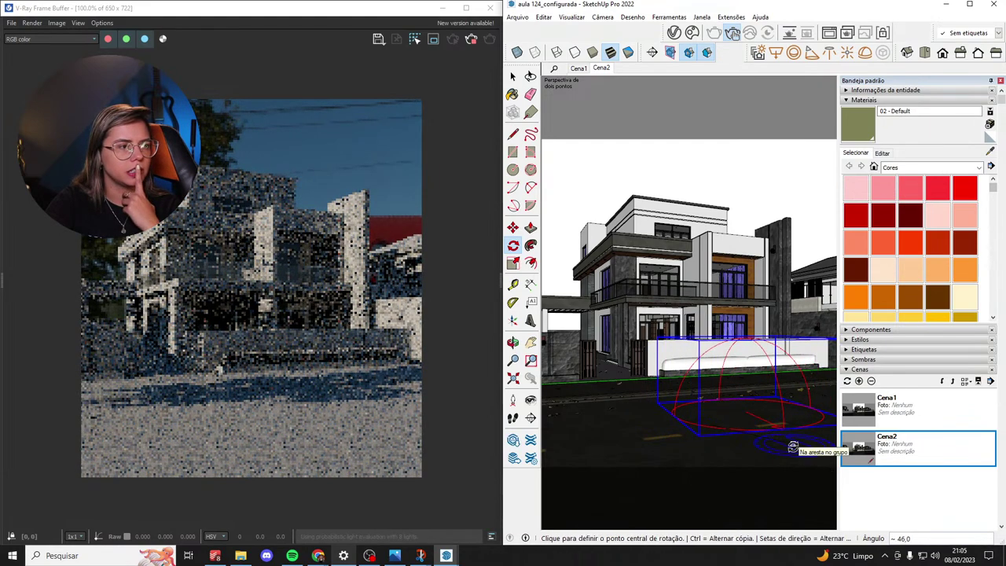
{"action": "left_click", "coordinate": [745, 411]}
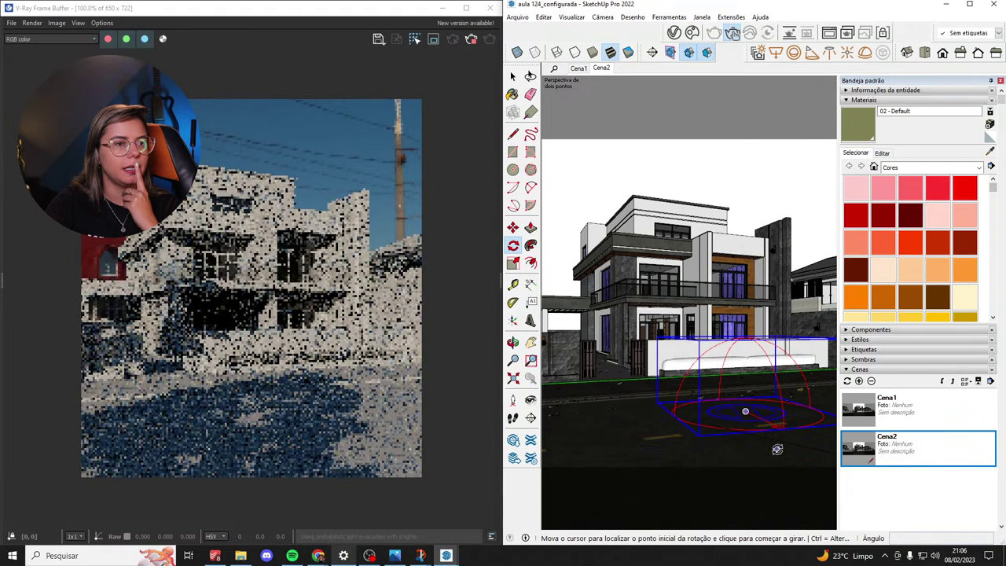
{"action": "left_click", "coordinate": [777, 449]}
{"action": "left_click", "coordinate": [713, 460]}
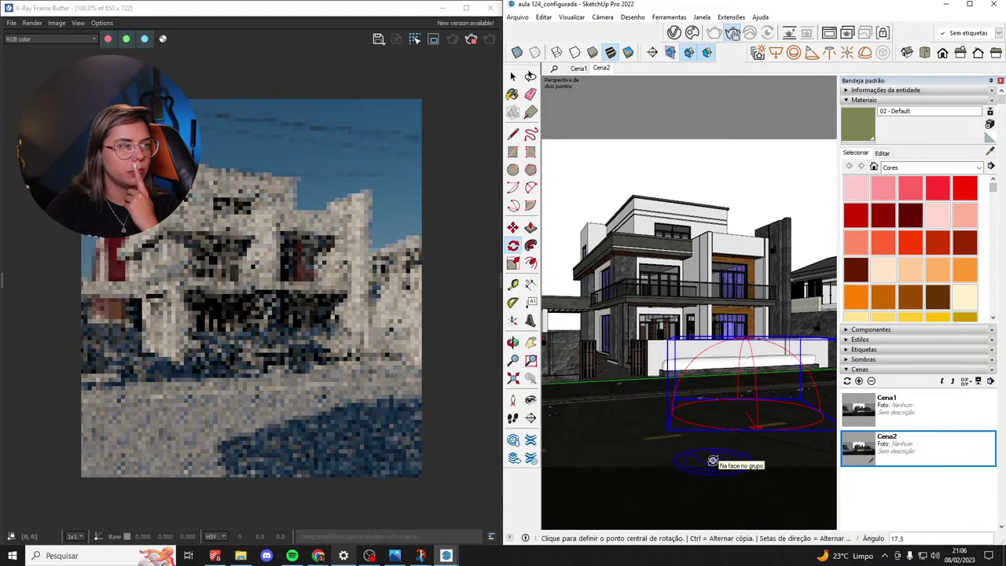
{"action": "left_click", "coordinate": [725, 414]}
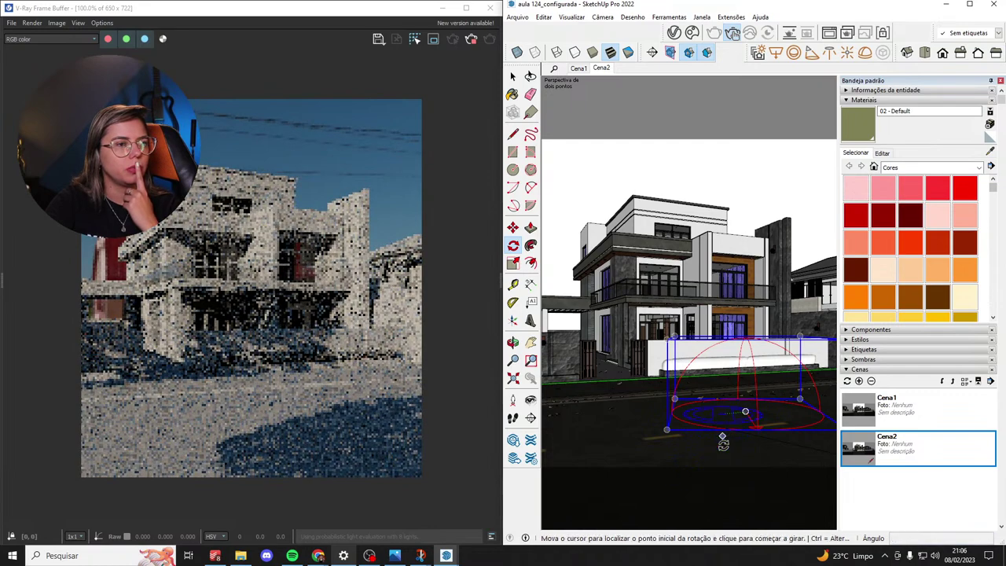
{"action": "left_click", "coordinate": [729, 453]}
{"action": "left_click", "coordinate": [712, 454]}
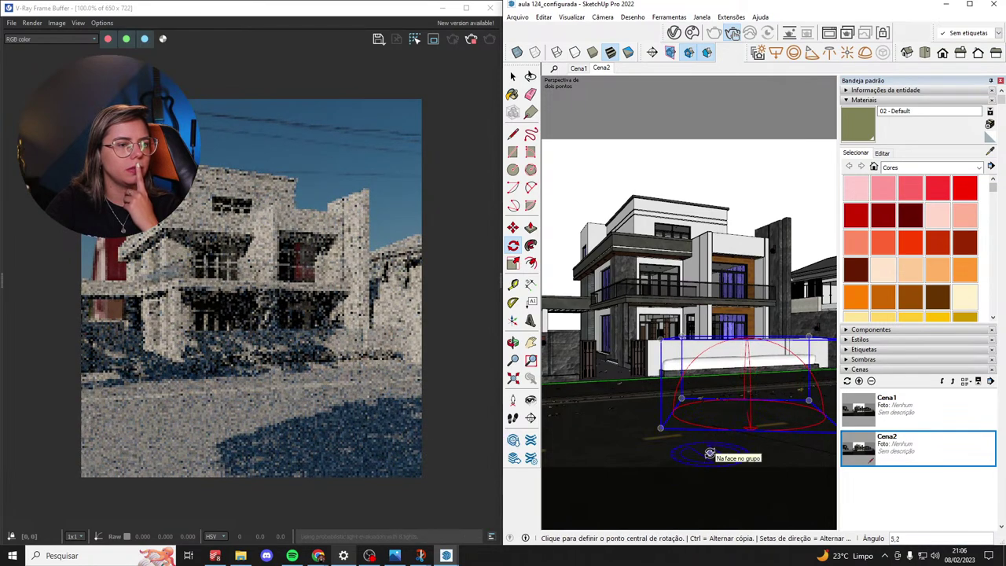
{"action": "left_click", "coordinate": [710, 421]}
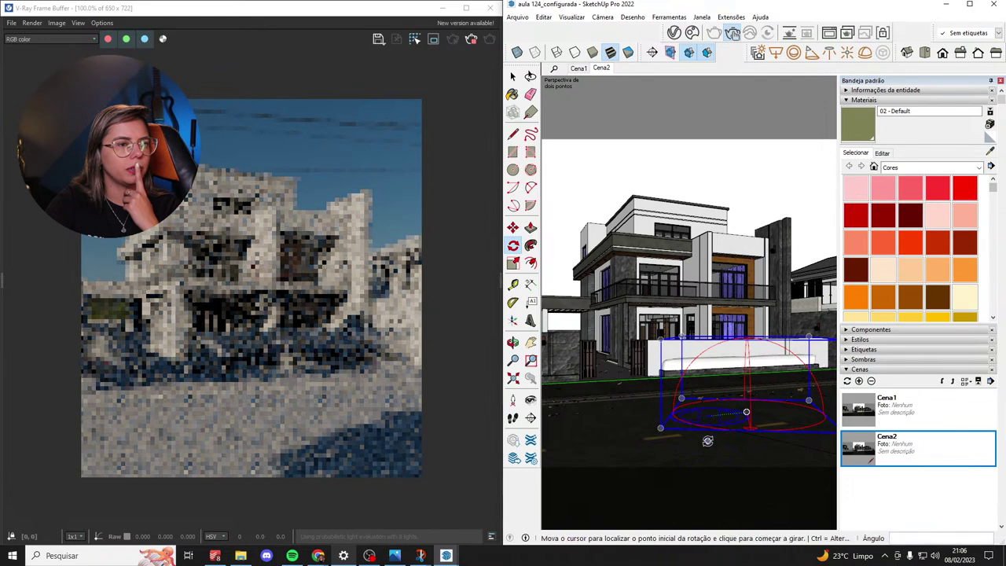
{"action": "left_click", "coordinate": [708, 441]}
{"action": "left_click", "coordinate": [739, 456]}
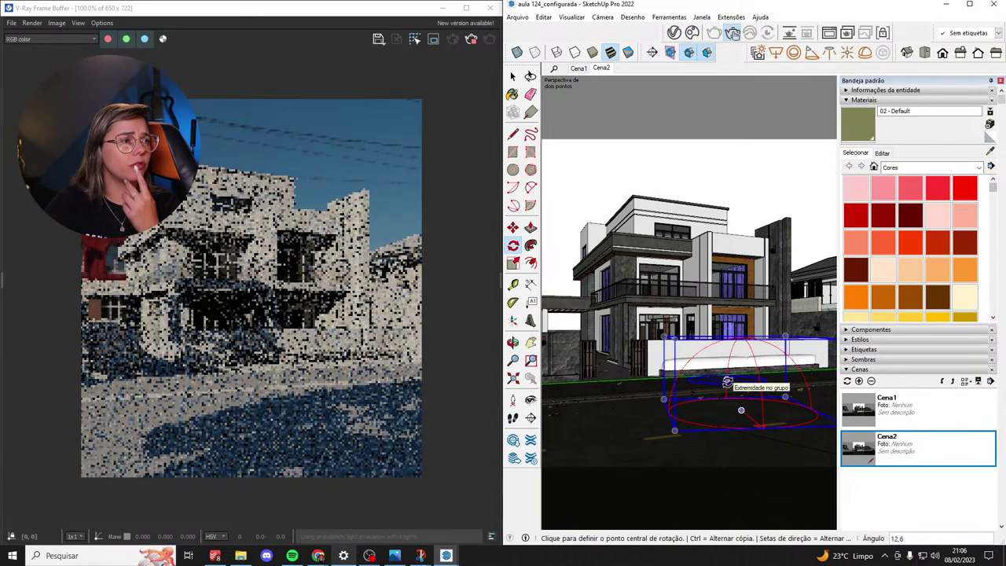
{"action": "left_click", "coordinate": [737, 412]}
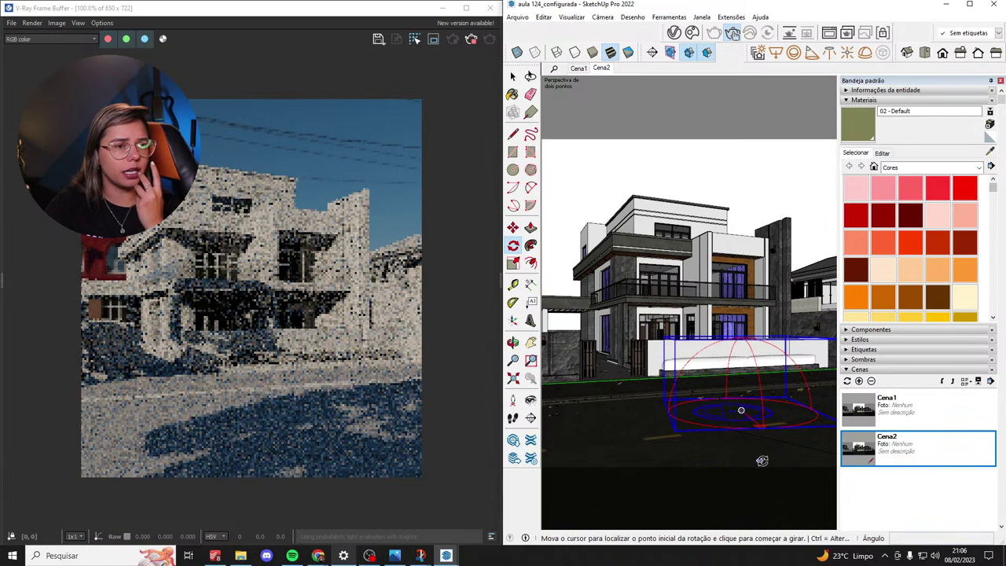
{"action": "left_click", "coordinate": [764, 462]}
{"action": "left_click", "coordinate": [763, 468]}
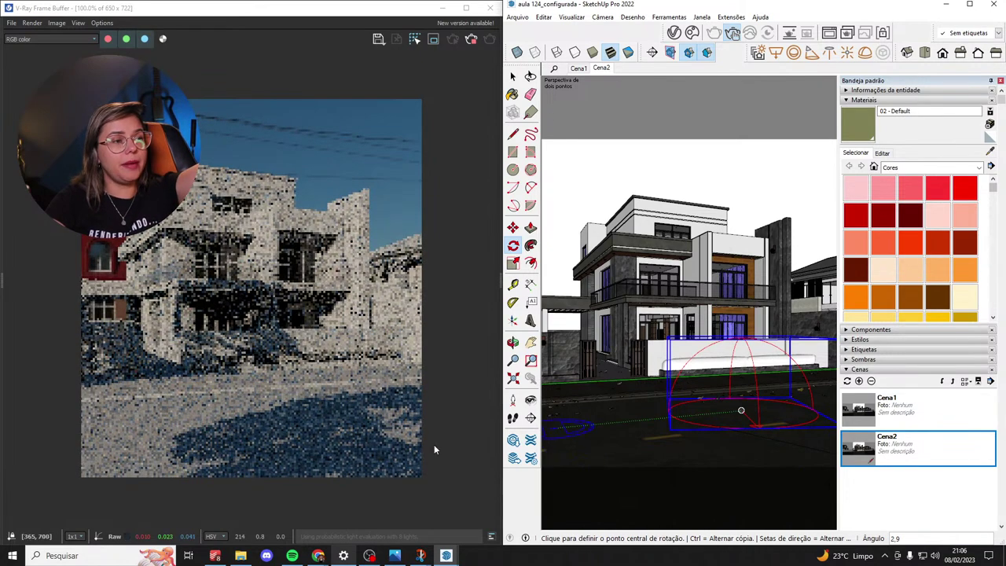
{"action": "left_click", "coordinate": [471, 38]}
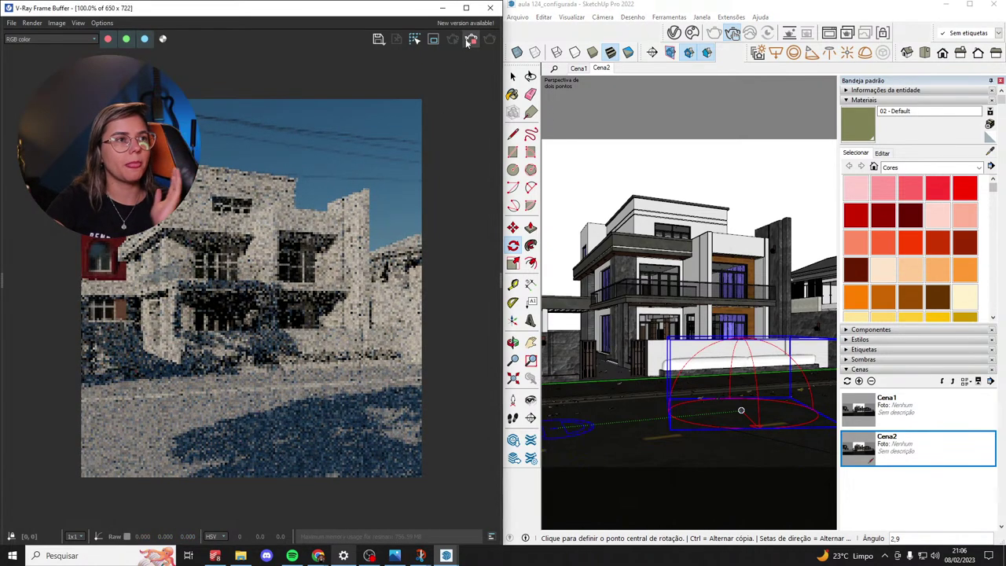
Set the Dome Light intensity to 30, re-render the house and maximize the Frame Buffer.
{"action": "left_click", "coordinate": [674, 32]}
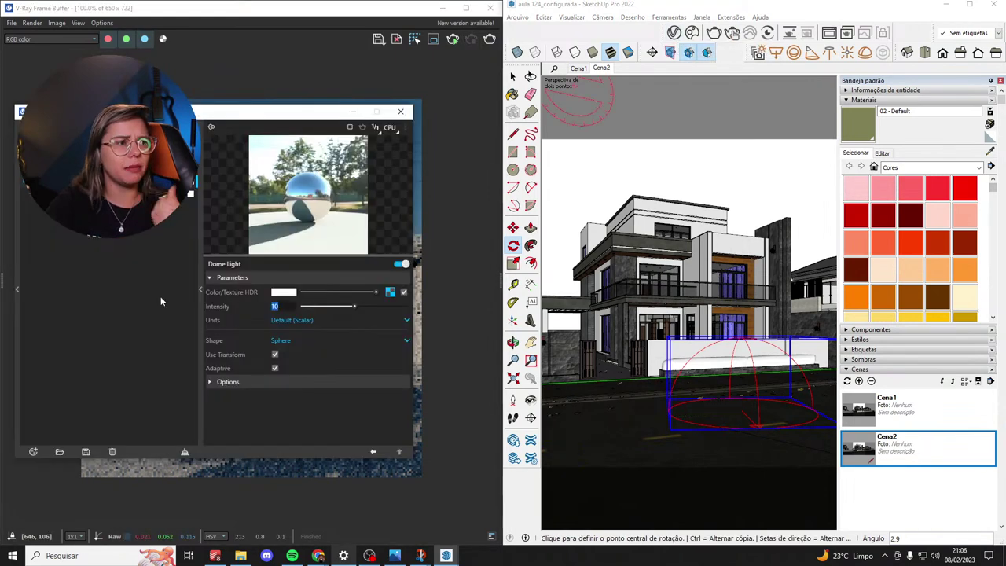
{"action": "type", "text": "30"}
{"action": "key", "text": "Return"}
{"action": "left_click", "coordinate": [717, 35]}
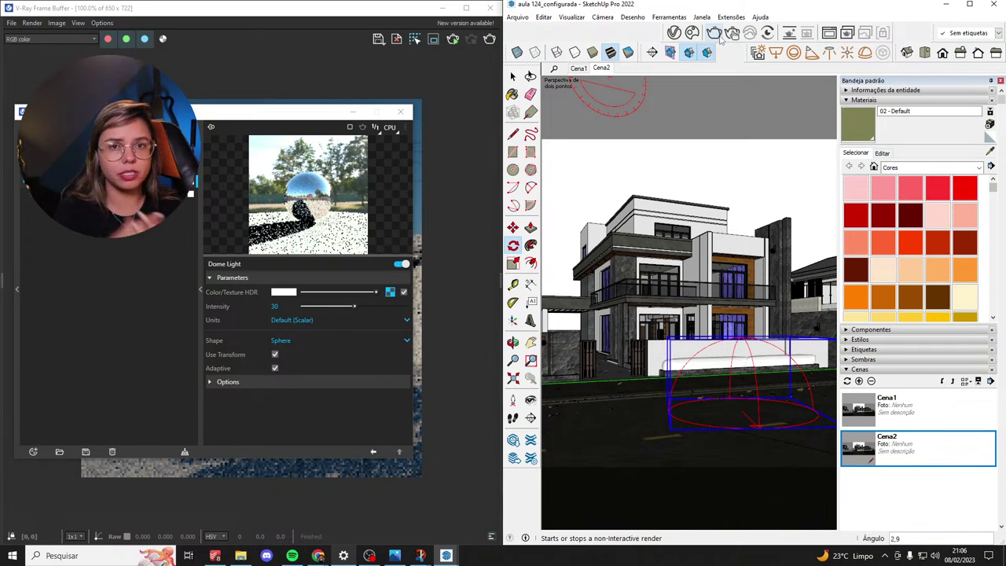
{"action": "left_click", "coordinate": [719, 41]}
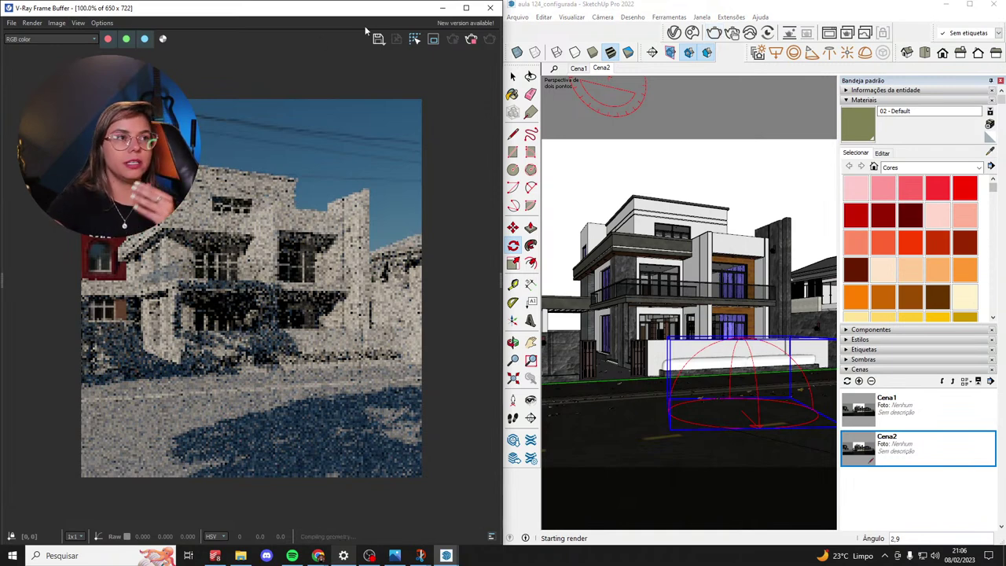
{"action": "left_click", "coordinate": [472, 7]}
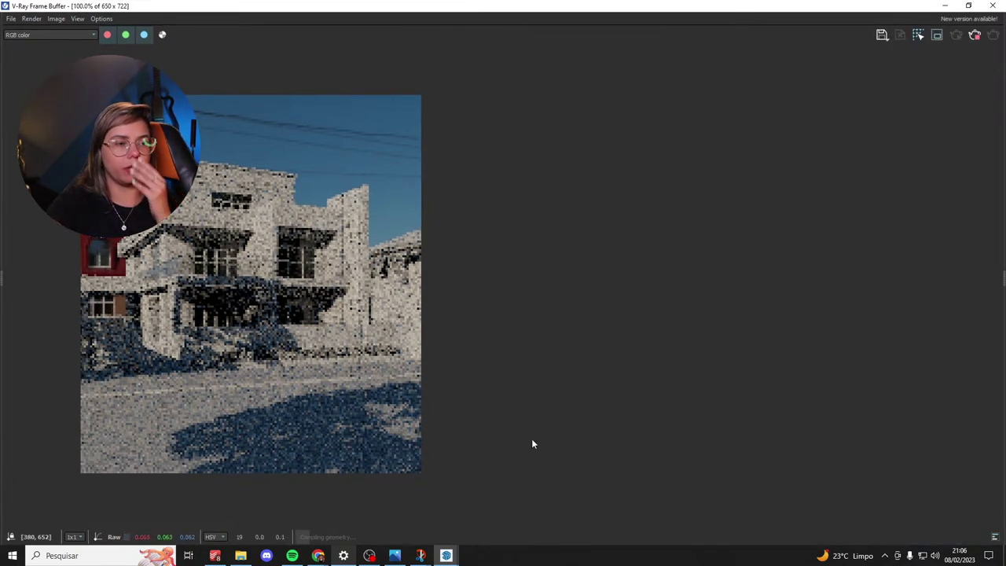
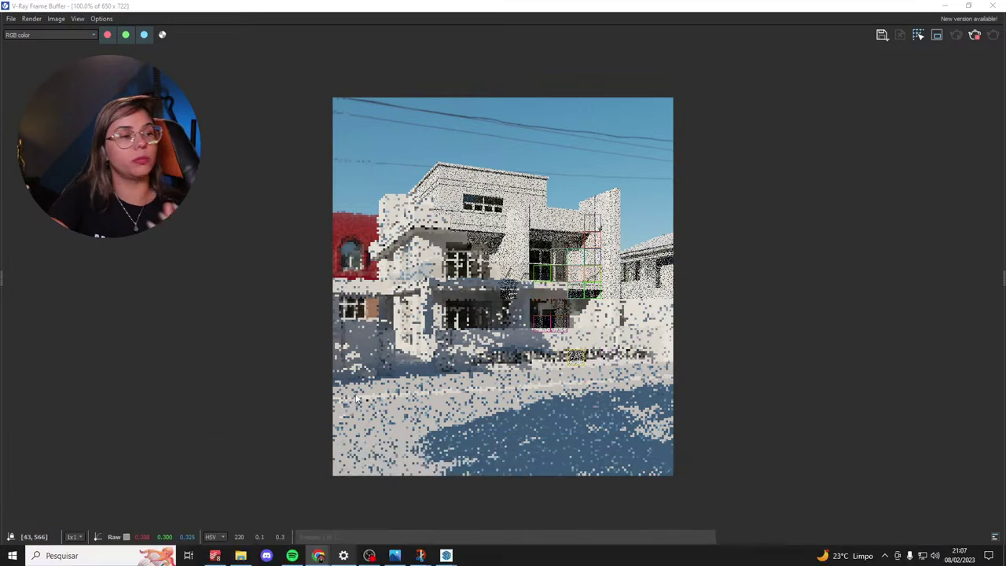
Zoom in and out on the partly rendered house, then stop the render.
{"action": "scroll", "coordinate": [483, 302], "scroll_direction": "up", "scroll_amount": 1}
{"action": "scroll", "coordinate": [483, 303], "scroll_direction": "down", "scroll_amount": 1}
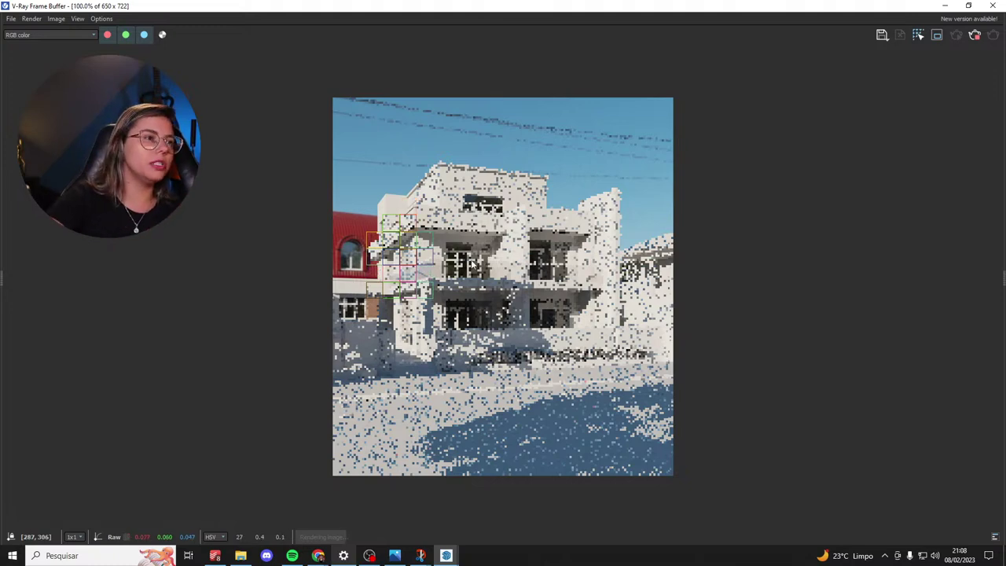
{"action": "scroll", "coordinate": [340, 260], "scroll_direction": "up", "scroll_amount": 1}
{"action": "scroll", "coordinate": [341, 260], "scroll_direction": "up", "scroll_amount": 5}
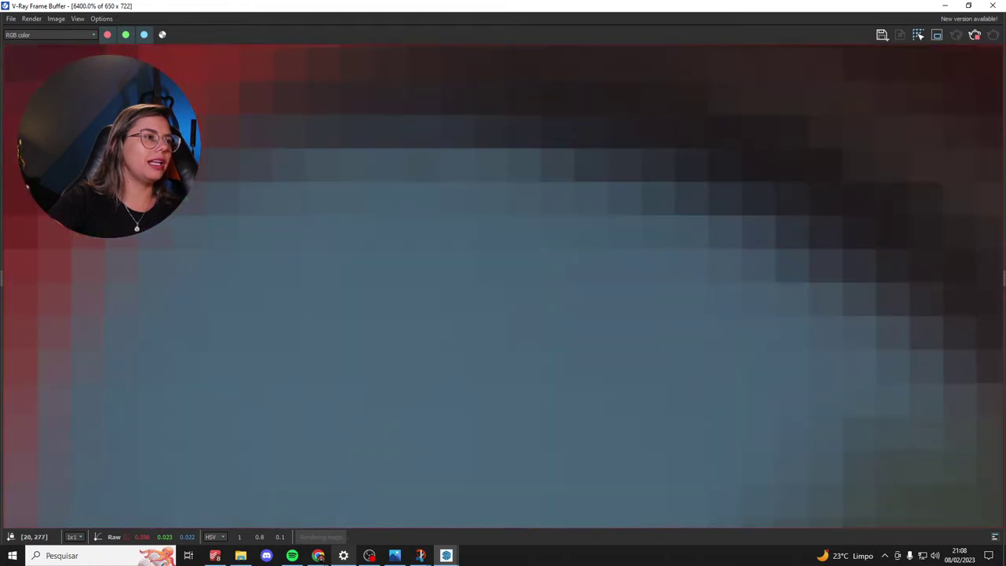
{"action": "scroll", "coordinate": [178, 243], "scroll_direction": "down", "scroll_amount": 8}
{"action": "scroll", "coordinate": [186, 247], "scroll_direction": "up", "scroll_amount": 3}
{"action": "scroll", "coordinate": [215, 245], "scroll_direction": "down", "scroll_amount": 3}
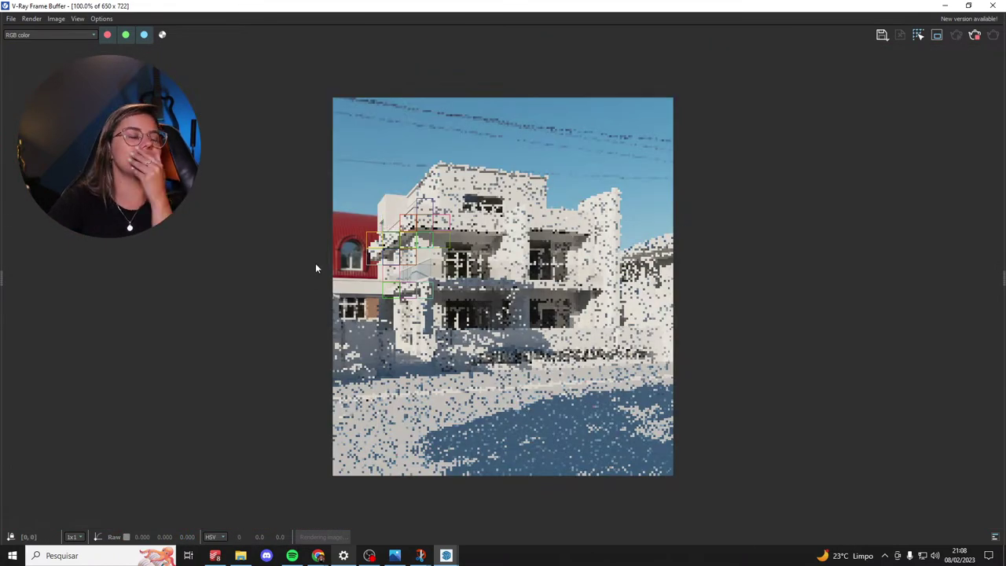
{"action": "scroll", "coordinate": [483, 154], "scroll_direction": "up", "scroll_amount": 3}
{"action": "scroll", "coordinate": [483, 154], "scroll_direction": "down", "scroll_amount": 3}
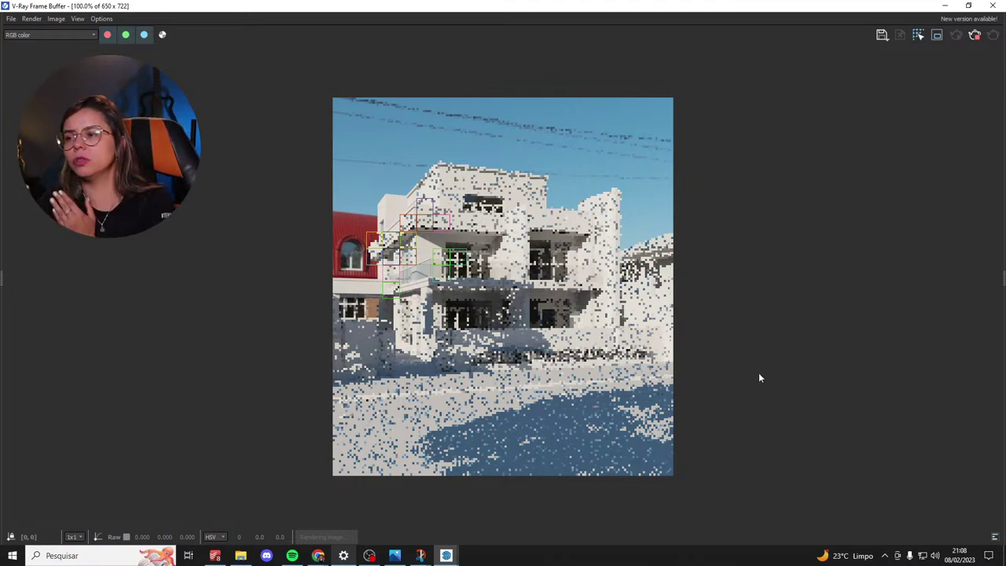
{"action": "scroll", "coordinate": [827, 236], "scroll_direction": "up", "scroll_amount": 3}
{"action": "scroll", "coordinate": [826, 79], "scroll_direction": "down", "scroll_amount": 3}
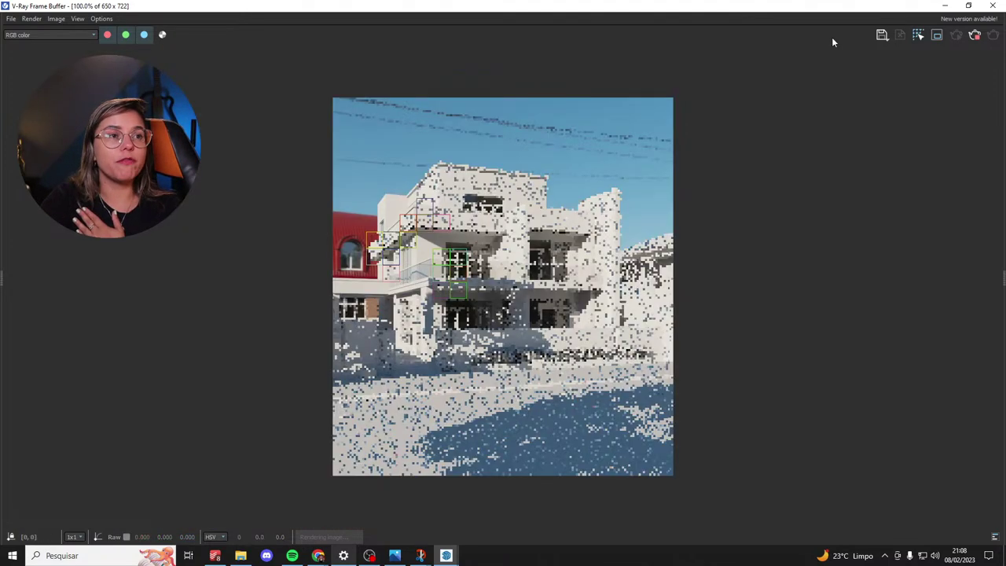
{"action": "left_click", "coordinate": [973, 37]}
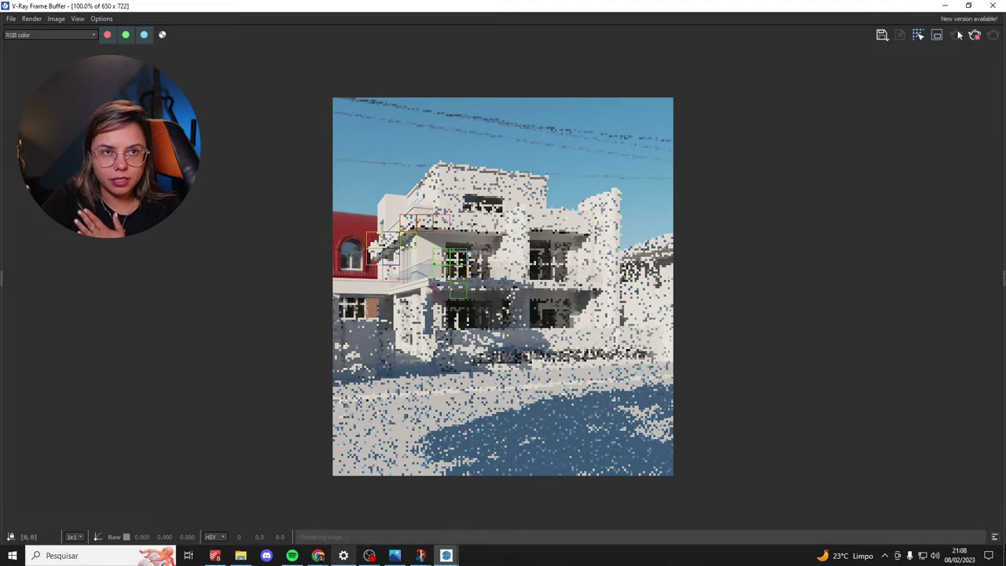
Close the frame buffer, maximize SketchUp and move the Asset Editor aside.
{"action": "left_click", "coordinate": [992, 5]}
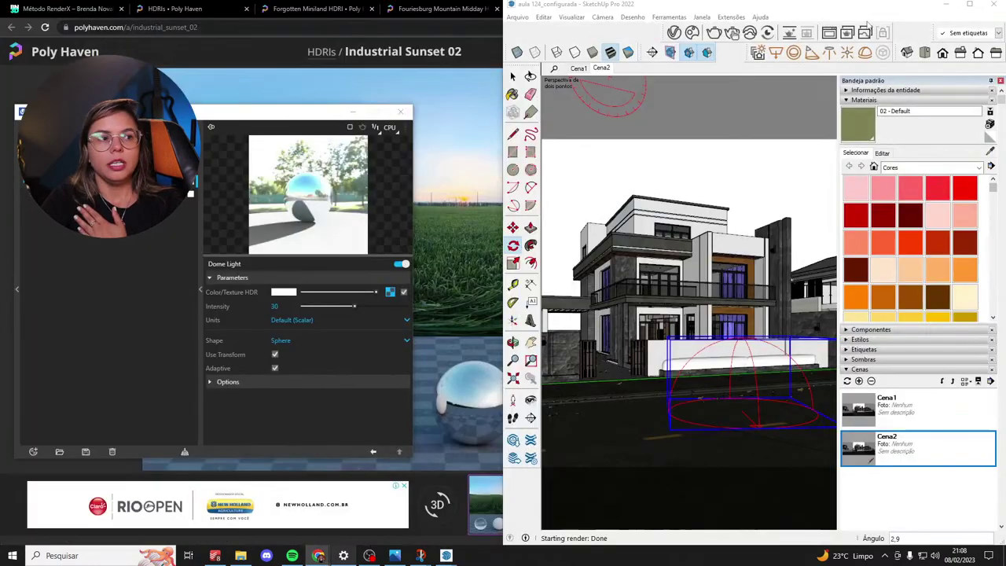
{"action": "mouse_move", "coordinate": [663, 6]}
{"action": "left_mouse_down"}
{"action": "mouse_move", "coordinate": [597, 169]}
{"action": "mouse_move", "coordinate": [523, 99]}
{"action": "left_mouse_up"}
{"action": "double_click", "coordinate": [500, 109]}
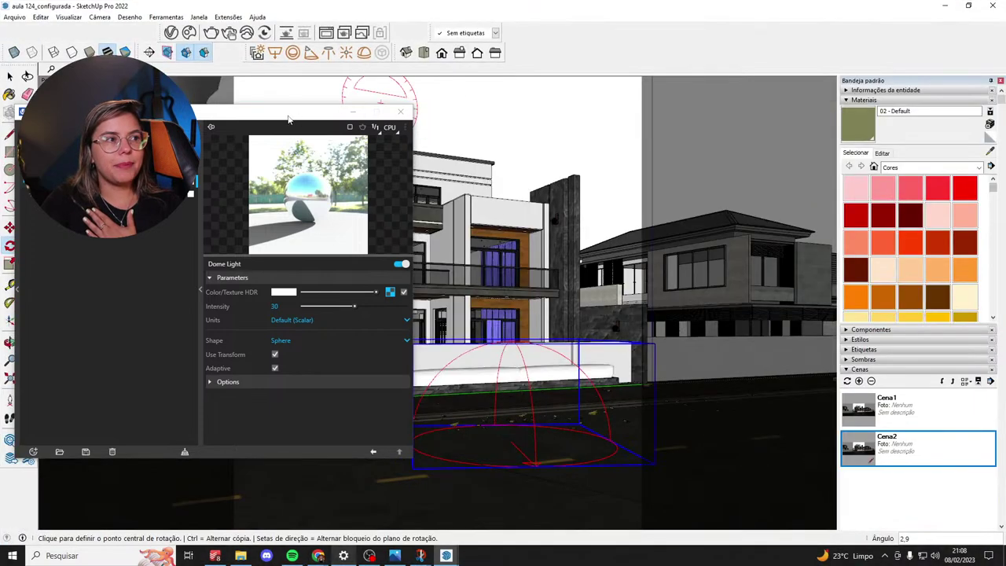
{"action": "left_click_drag", "start_coordinate": [292, 118], "coordinate": [545, 117]}
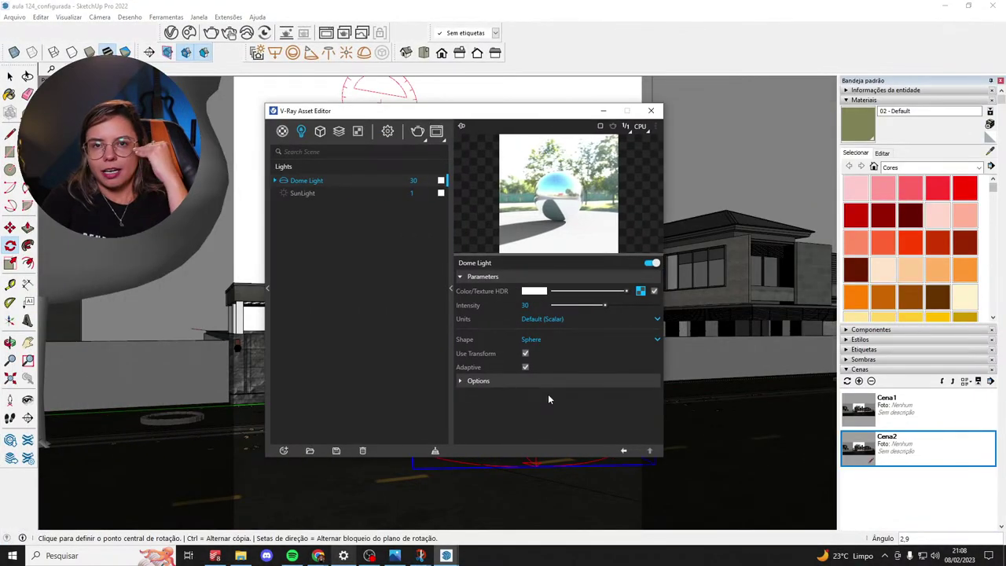
Tick Invisible in the Dome Light's options and start a new render.
{"action": "left_click", "coordinate": [533, 381]}
{"action": "scroll", "coordinate": [562, 392], "scroll_direction": "down", "scroll_amount": 2}
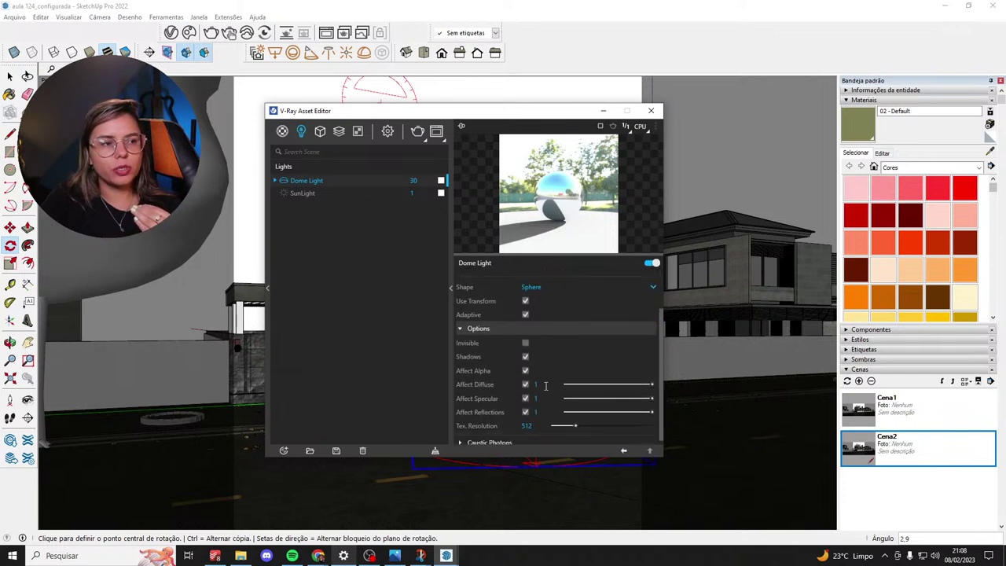
{"action": "left_click", "coordinate": [526, 344]}
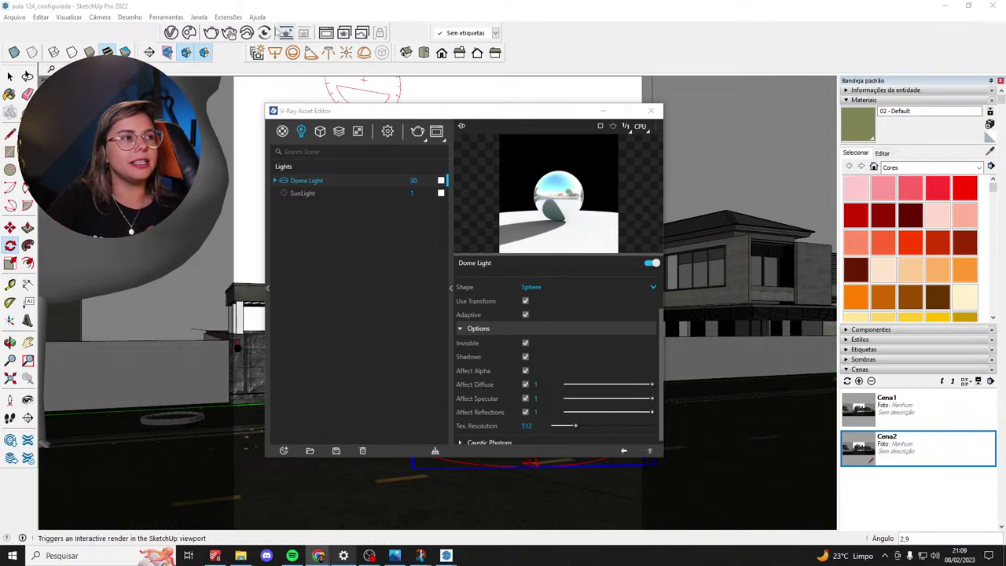
{"action": "left_click", "coordinate": [212, 33]}
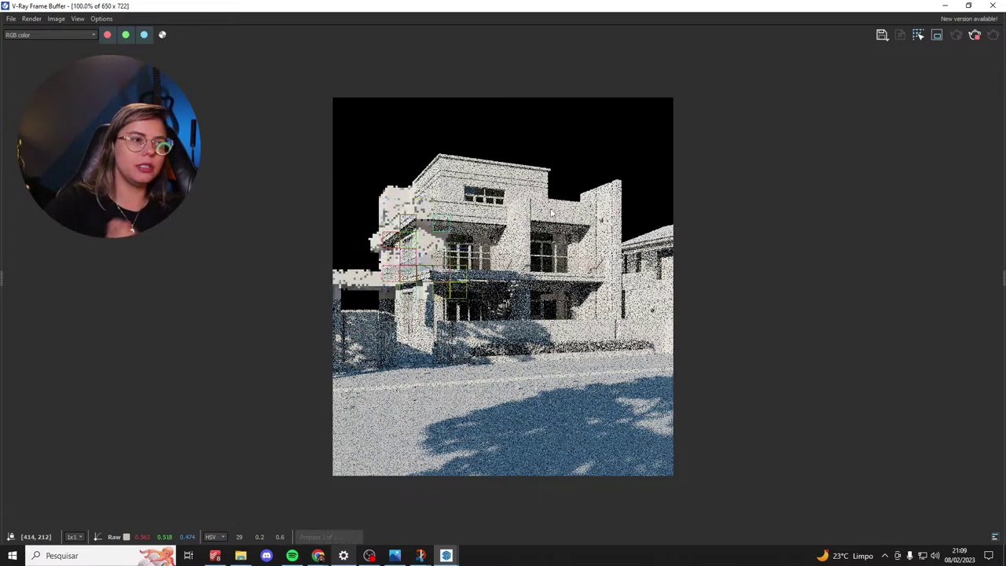
Zoom in and out on the building render to check the black-sky result.
{"action": "scroll", "coordinate": [459, 333], "scroll_direction": "up", "scroll_amount": 2}
{"action": "scroll", "coordinate": [456, 329], "scroll_direction": "down", "scroll_amount": 2}
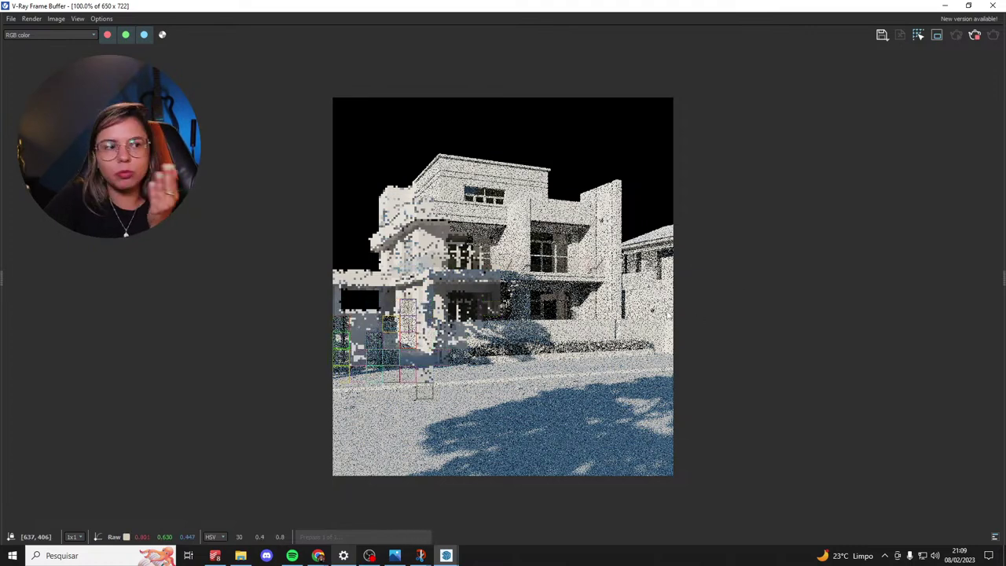
{"action": "scroll", "coordinate": [503, 401], "scroll_direction": "up", "scroll_amount": 2}
{"action": "scroll", "coordinate": [503, 404], "scroll_direction": "down", "scroll_amount": 2}
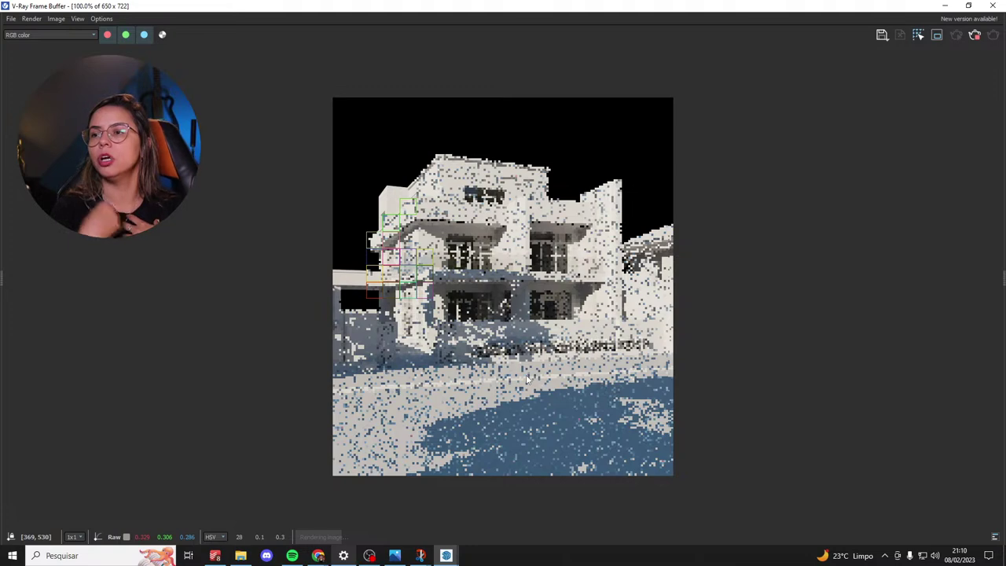
{"action": "scroll", "coordinate": [412, 283], "scroll_direction": "up", "scroll_amount": 1}
{"action": "scroll", "coordinate": [412, 283], "scroll_direction": "down", "scroll_amount": 1}
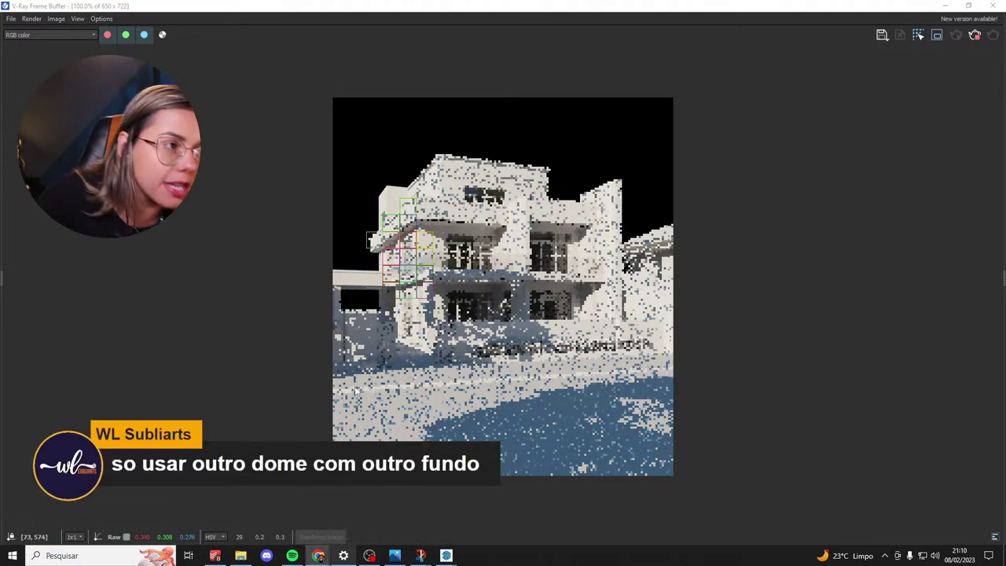
Switch to Poly Haven, glance at the Fouriesburg and Forgotten Miniland tabs, then return to the gallery.
{"action": "mouse_move", "coordinate": [321, 557]}
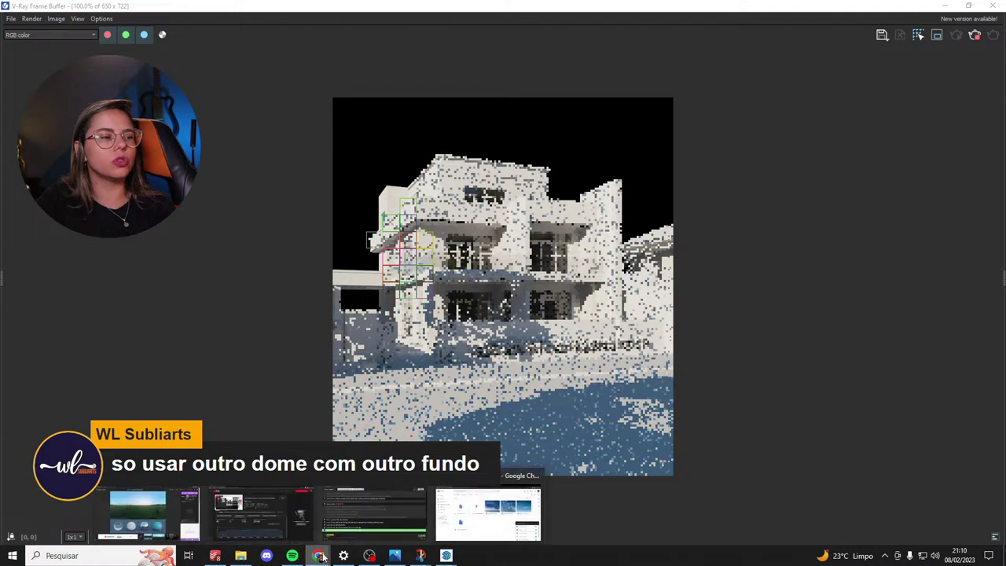
{"action": "left_click", "coordinate": [162, 503]}
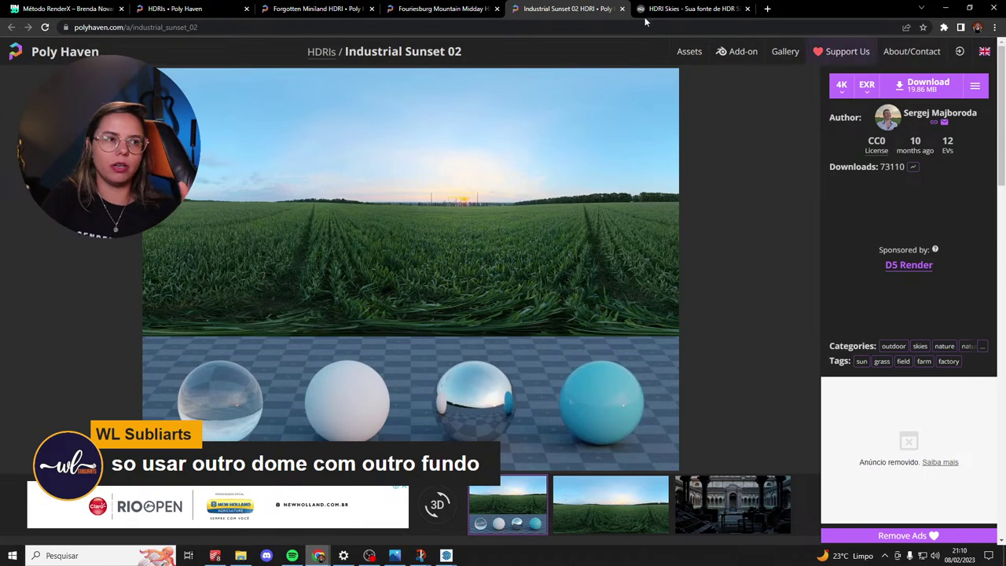
{"action": "left_click", "coordinate": [462, 7]}
{"action": "left_click", "coordinate": [291, 7]}
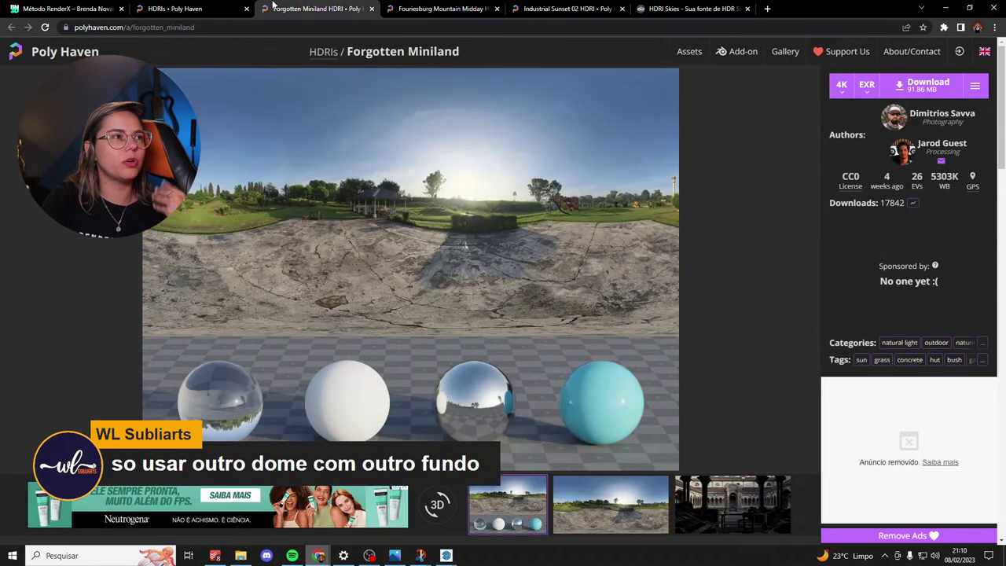
{"action": "left_click", "coordinate": [191, 8]}
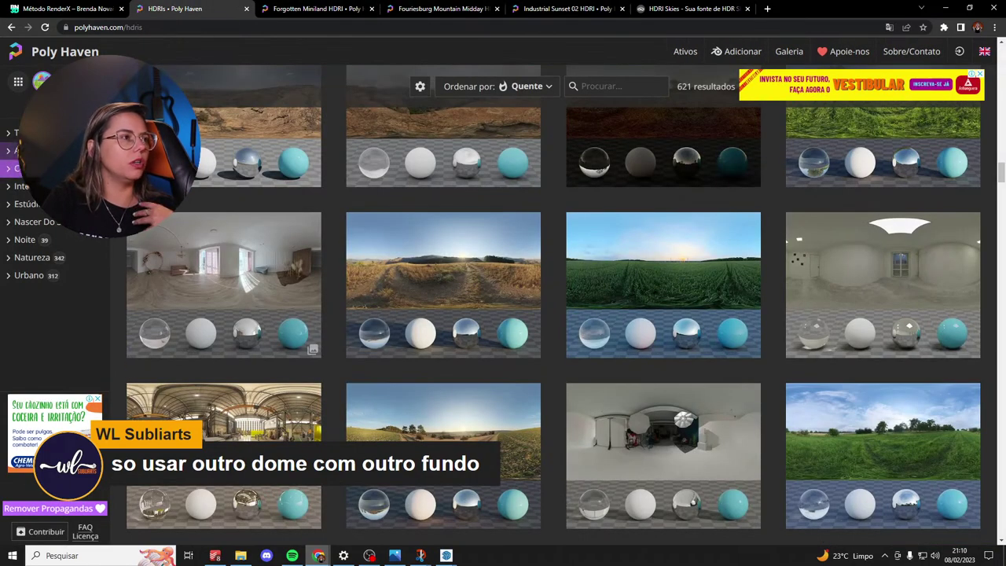
Filter the HDRI gallery to Skies and preview the Tumbas citas 2 HDRI.
{"action": "left_click", "coordinate": [17, 168]}
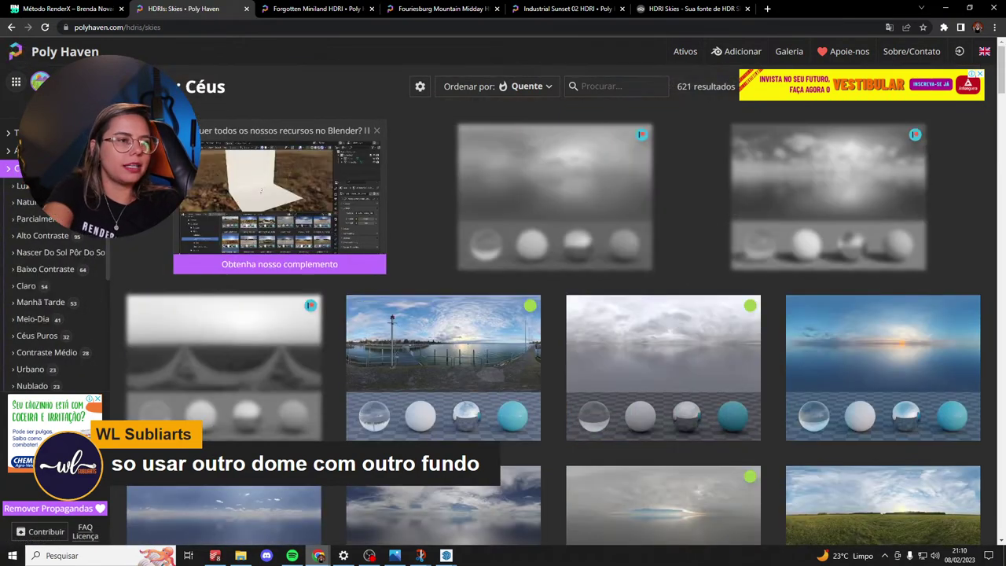
{"action": "scroll", "coordinate": [411, 240], "scroll_direction": "down", "scroll_amount": 2}
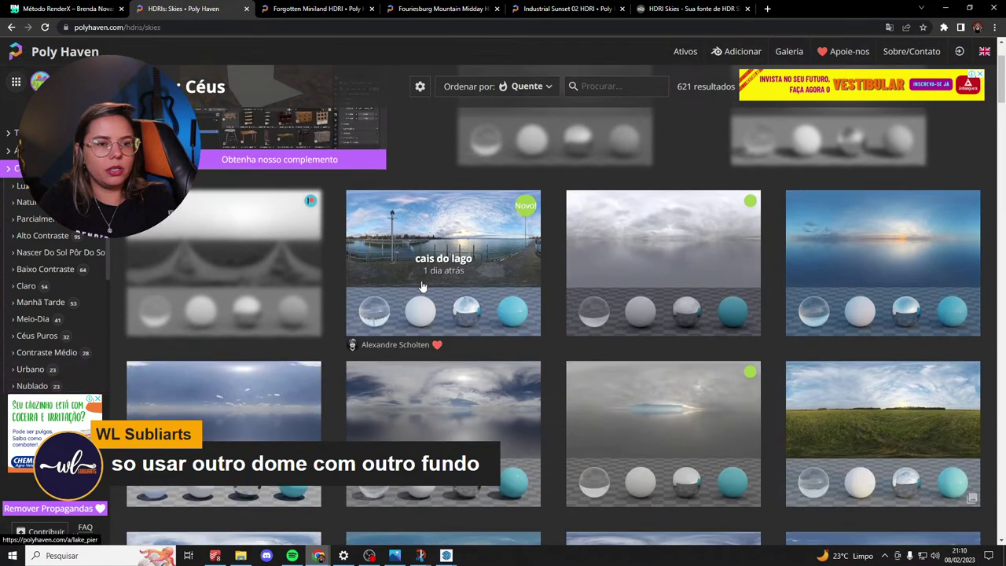
{"action": "left_click", "coordinate": [882, 407]}
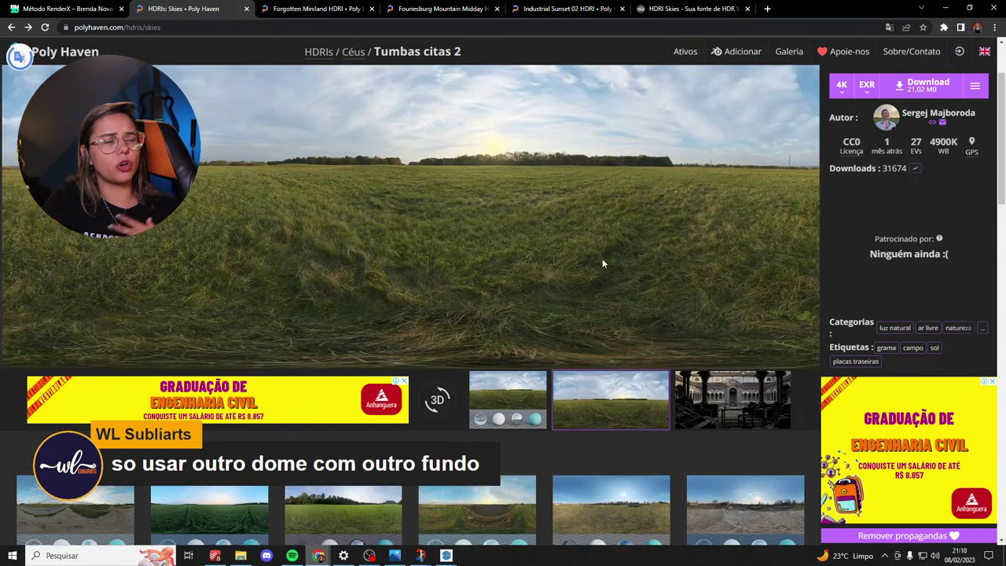
{"action": "key", "text": "alt+Left"}
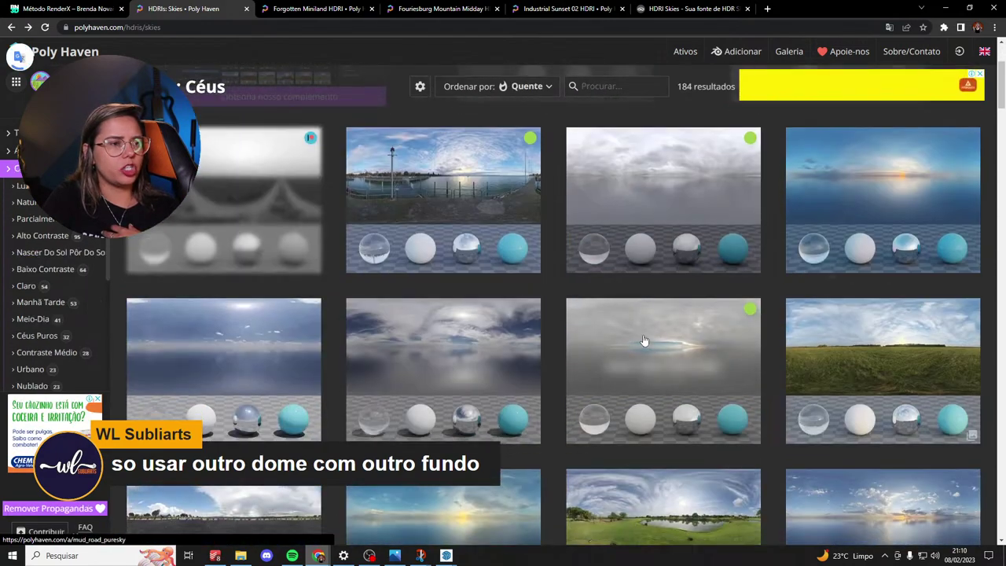
Scroll down the skies grid and open the Approaching Storm HDRI page.
{"action": "scroll", "coordinate": [876, 489], "scroll_direction": "down", "scroll_amount": 1}
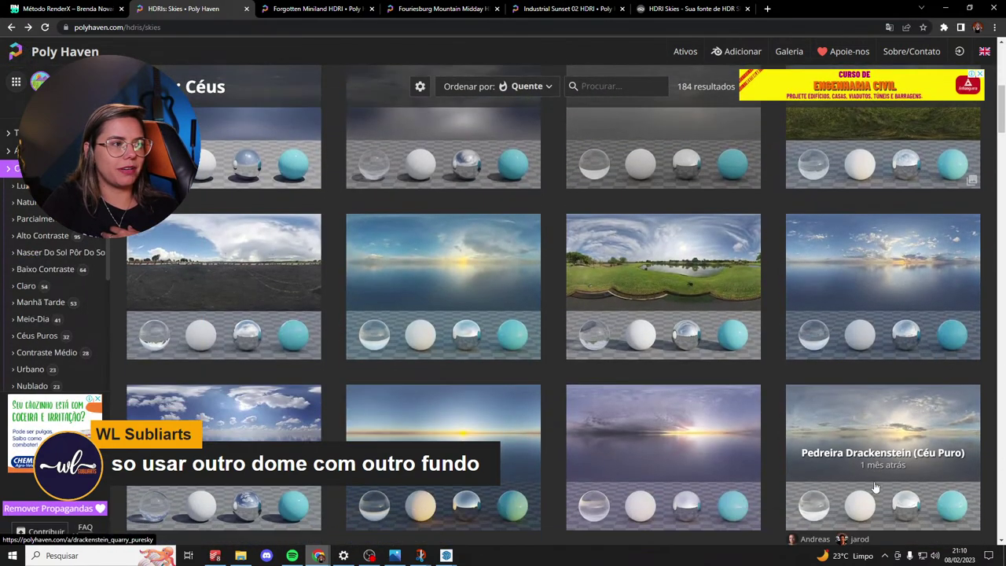
{"action": "scroll", "coordinate": [828, 442], "scroll_direction": "down", "scroll_amount": 4}
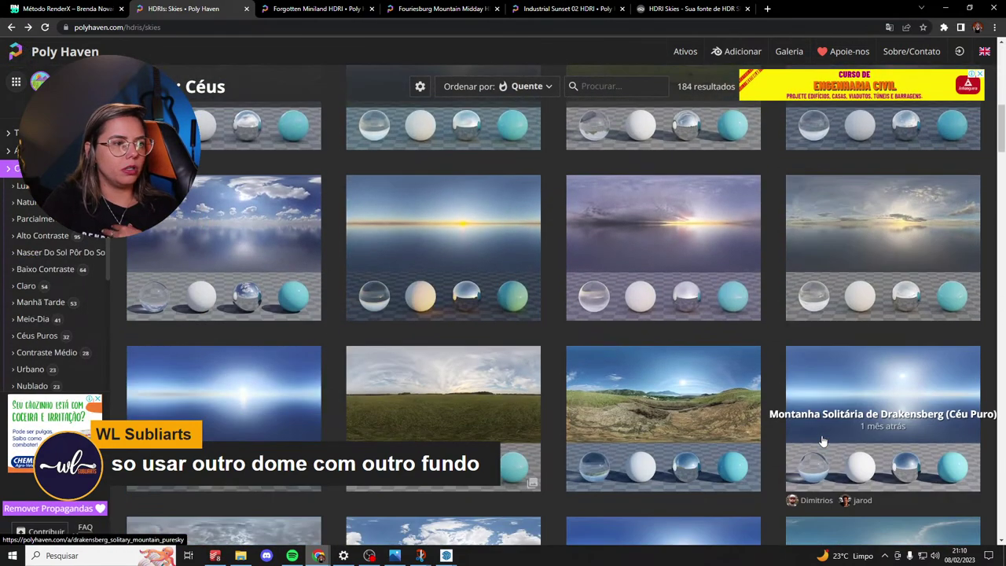
{"action": "scroll", "coordinate": [823, 442], "scroll_direction": "down", "scroll_amount": 4}
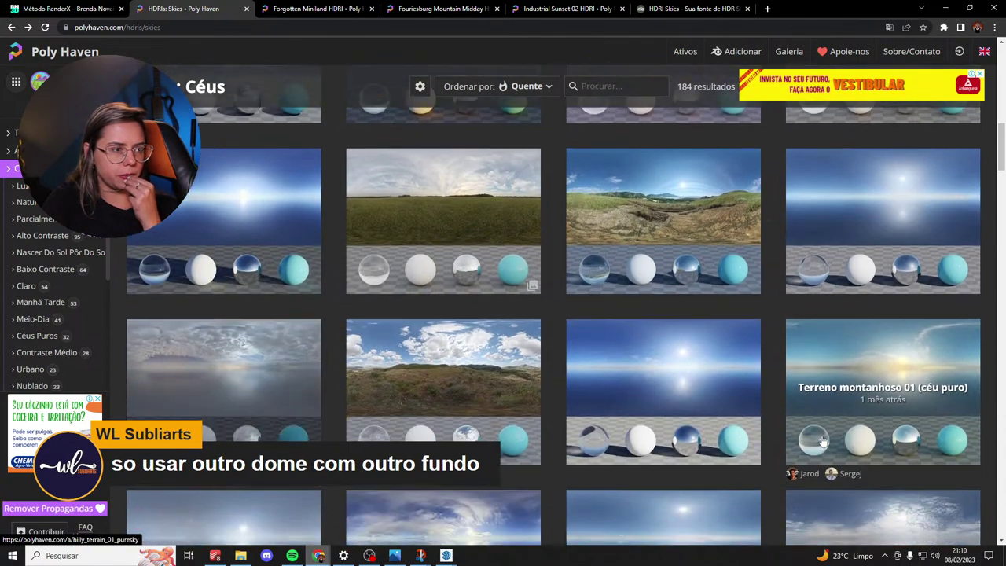
{"action": "scroll", "coordinate": [472, 377], "scroll_direction": "down", "scroll_amount": 8}
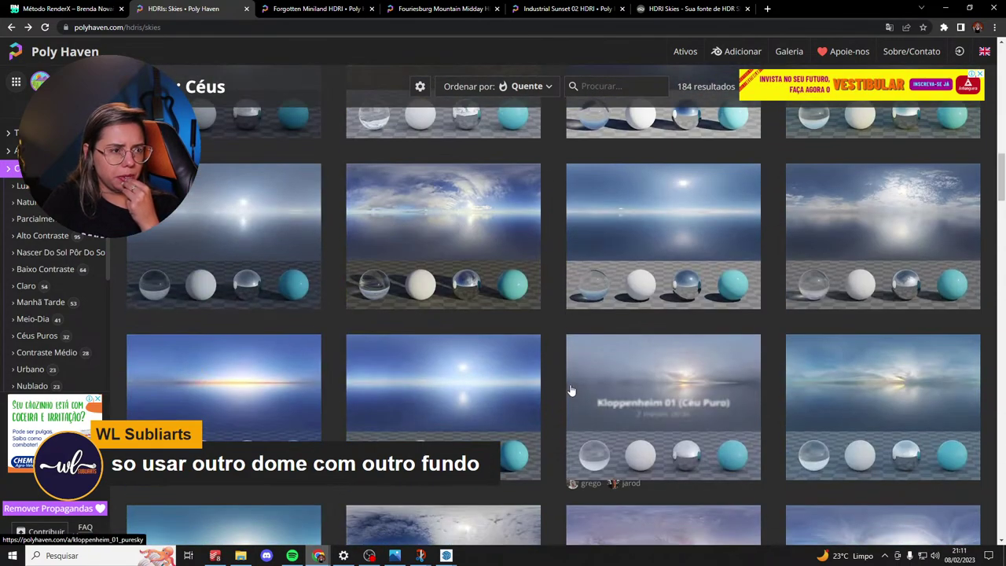
{"action": "scroll", "coordinate": [573, 391], "scroll_direction": "down", "scroll_amount": 3}
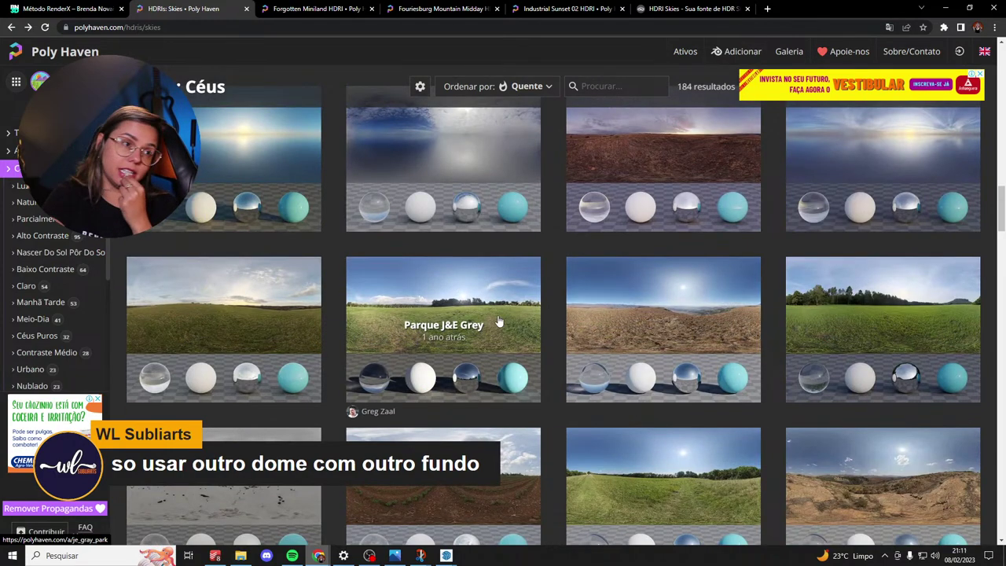
{"action": "scroll", "coordinate": [472, 324], "scroll_direction": "down", "scroll_amount": 4}
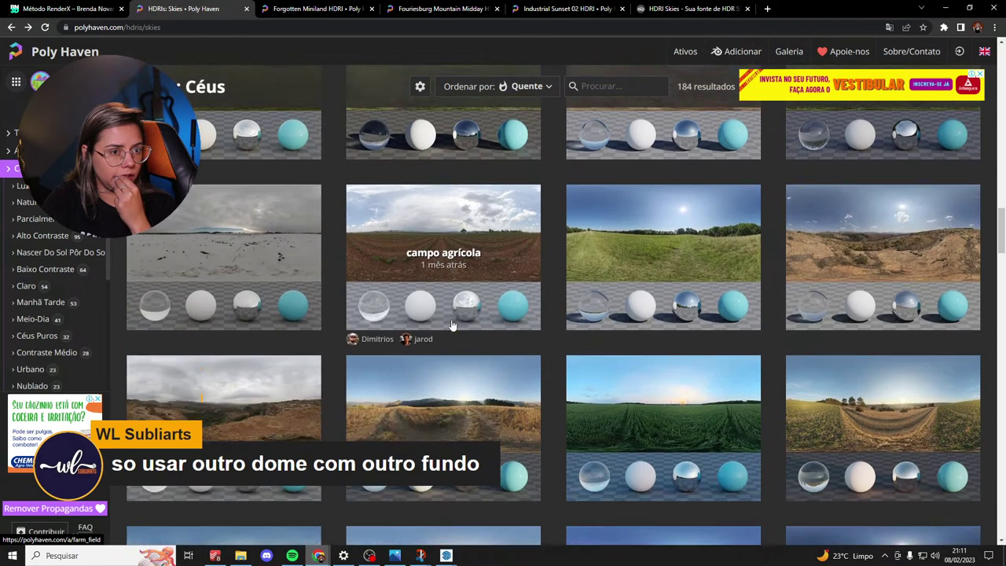
{"action": "scroll", "coordinate": [452, 324], "scroll_direction": "down", "scroll_amount": 1}
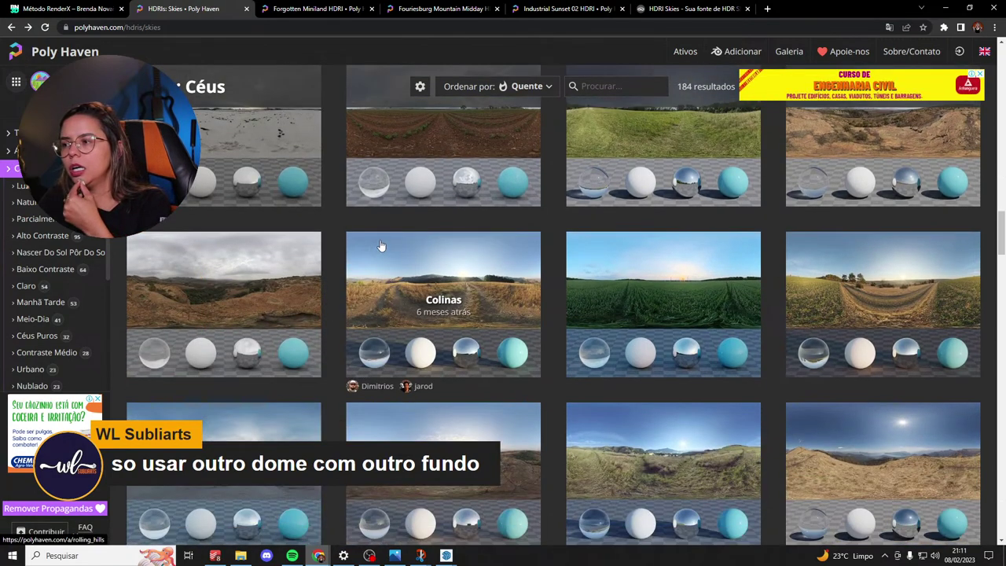
{"action": "scroll", "coordinate": [379, 238], "scroll_direction": "down", "scroll_amount": 3}
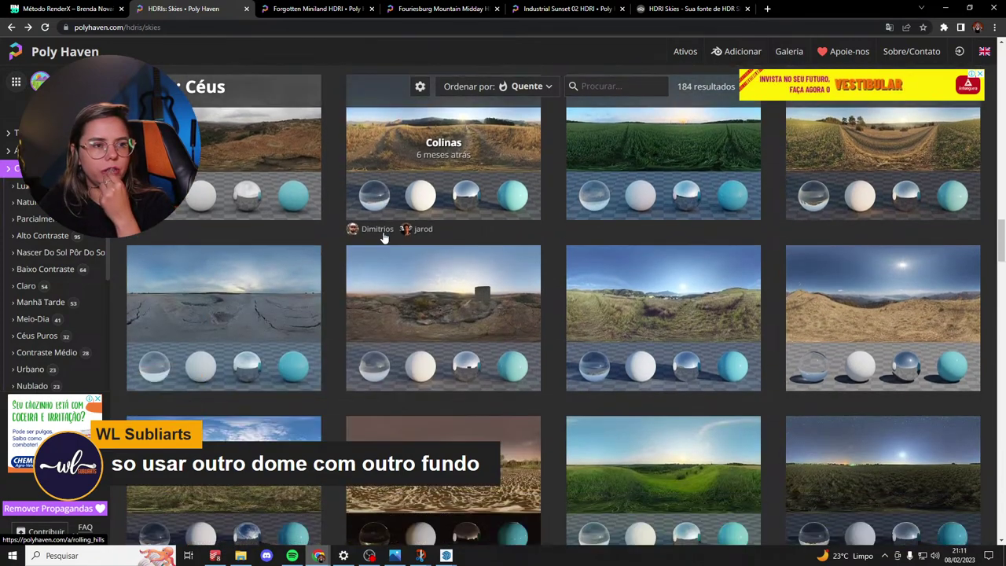
{"action": "scroll", "coordinate": [384, 238], "scroll_direction": "down", "scroll_amount": 1}
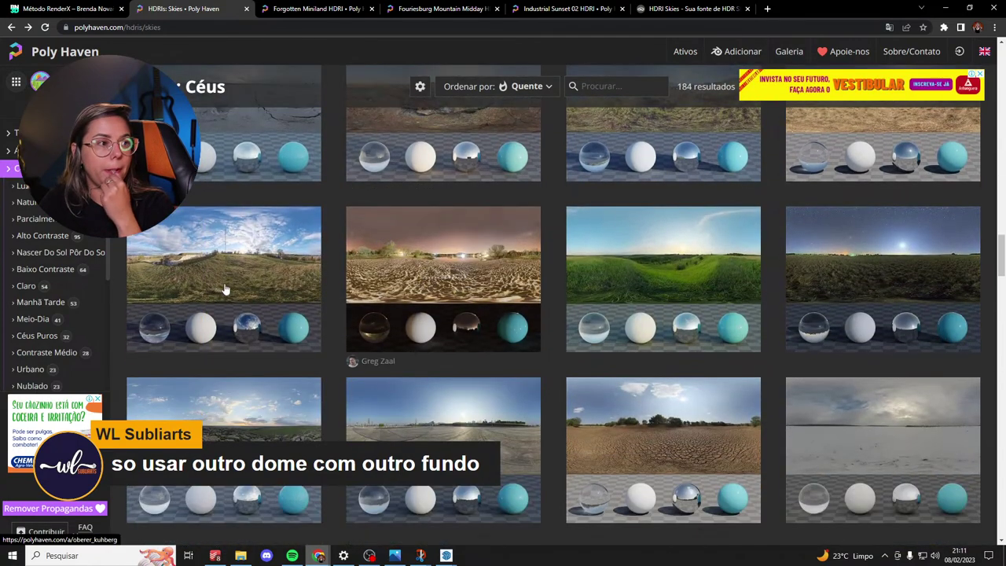
{"action": "scroll", "coordinate": [516, 247], "scroll_direction": "down", "scroll_amount": 2}
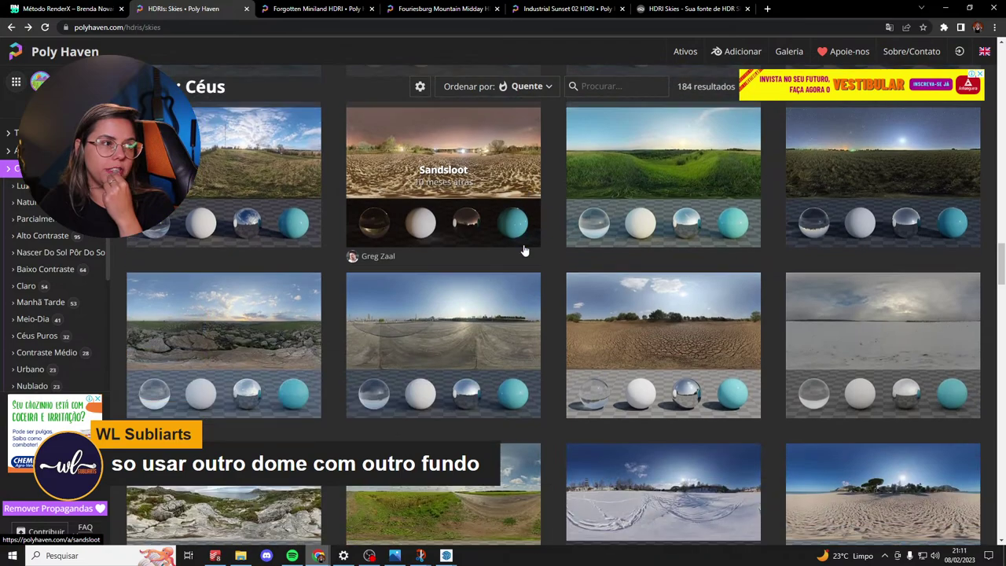
{"action": "scroll", "coordinate": [515, 252], "scroll_direction": "down", "scroll_amount": 8}
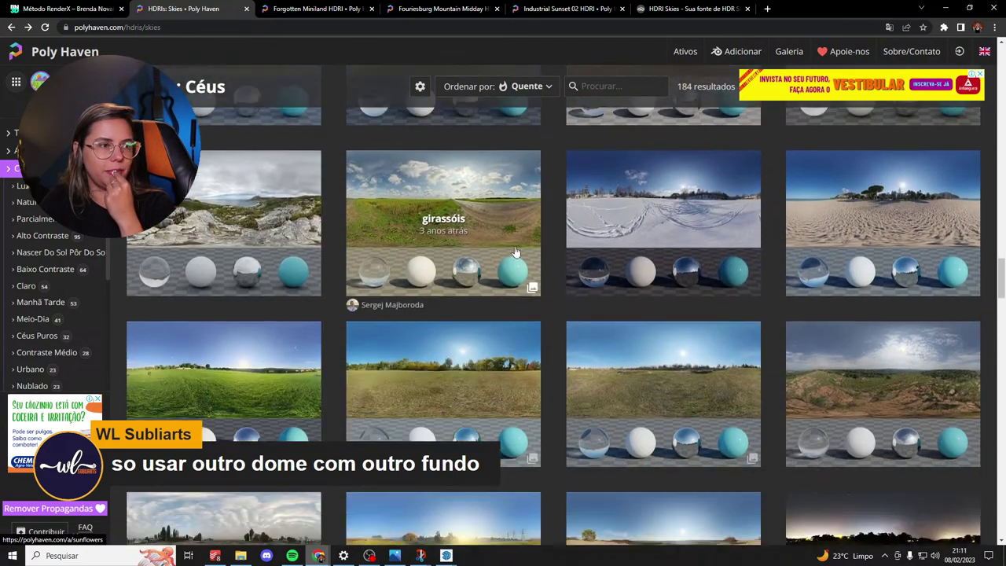
{"action": "scroll", "coordinate": [515, 252], "scroll_direction": "down", "scroll_amount": 4}
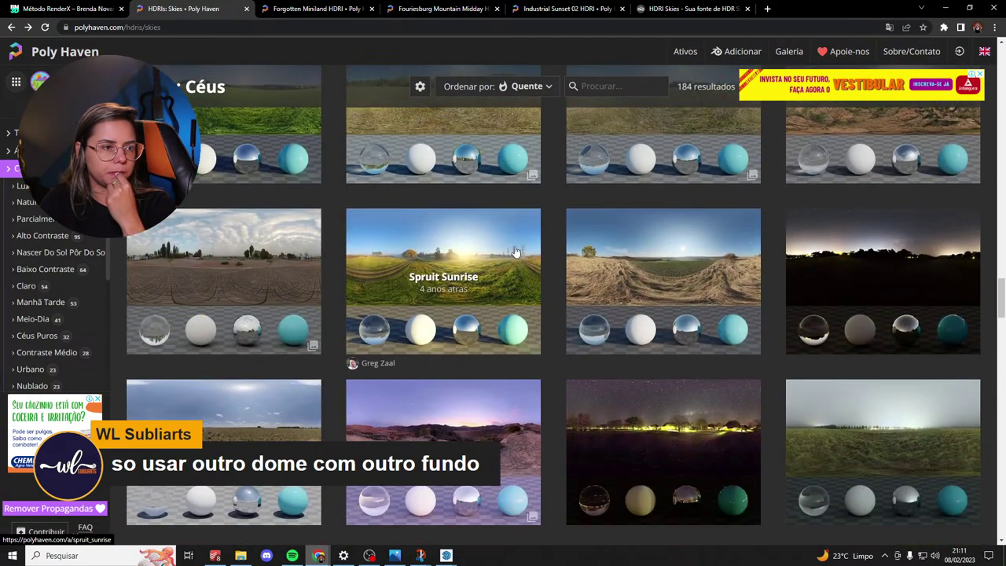
{"action": "scroll", "coordinate": [516, 252], "scroll_direction": "down", "scroll_amount": 1}
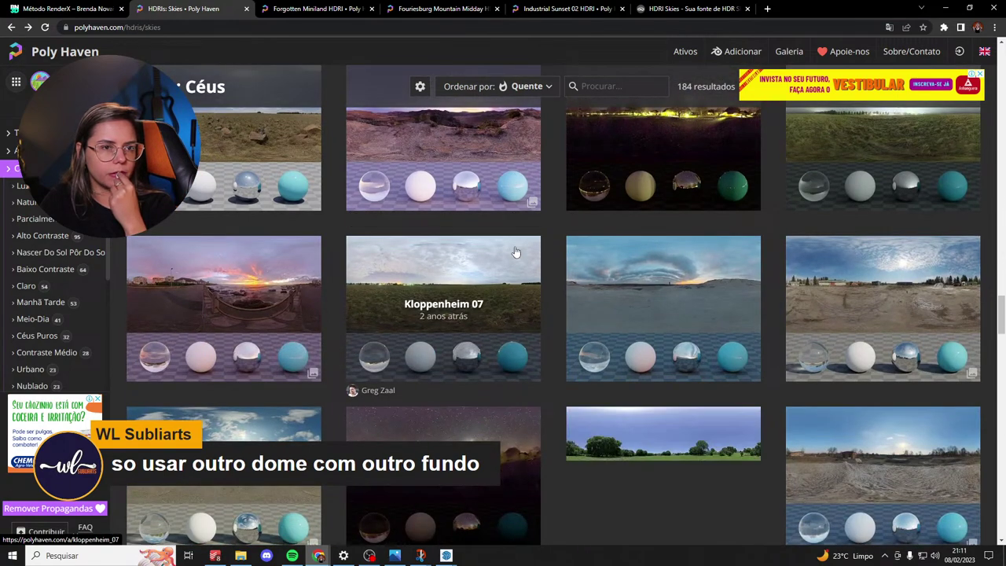
{"action": "scroll", "coordinate": [503, 251], "scroll_direction": "down", "scroll_amount": 3}
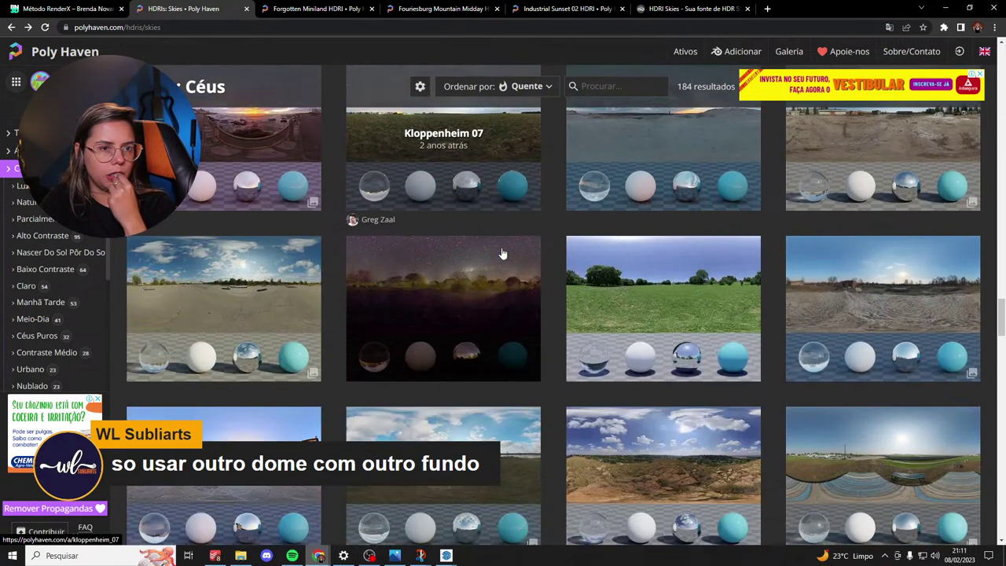
{"action": "scroll", "coordinate": [500, 238], "scroll_direction": "down", "scroll_amount": 10}
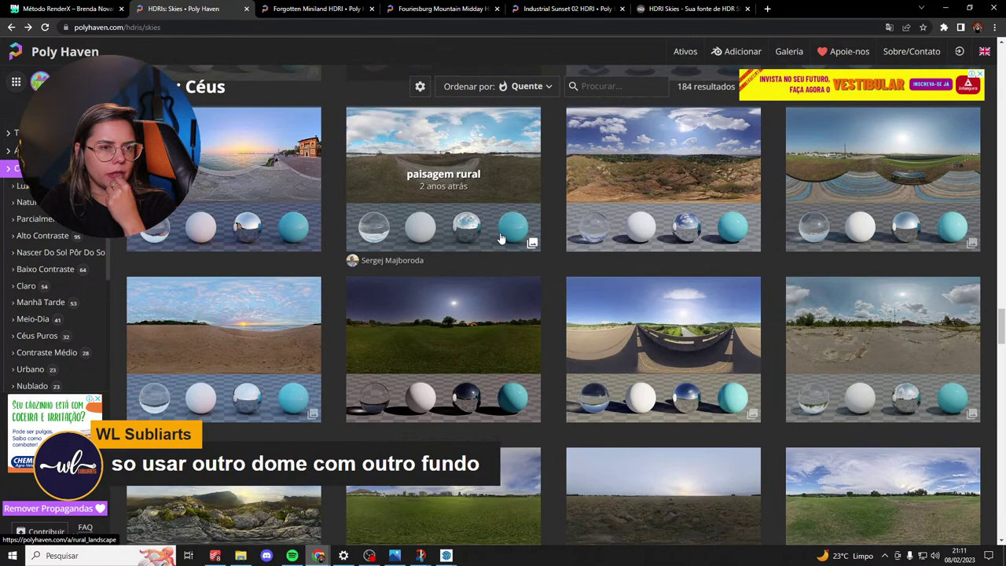
{"action": "scroll", "coordinate": [502, 238], "scroll_direction": "down", "scroll_amount": 3}
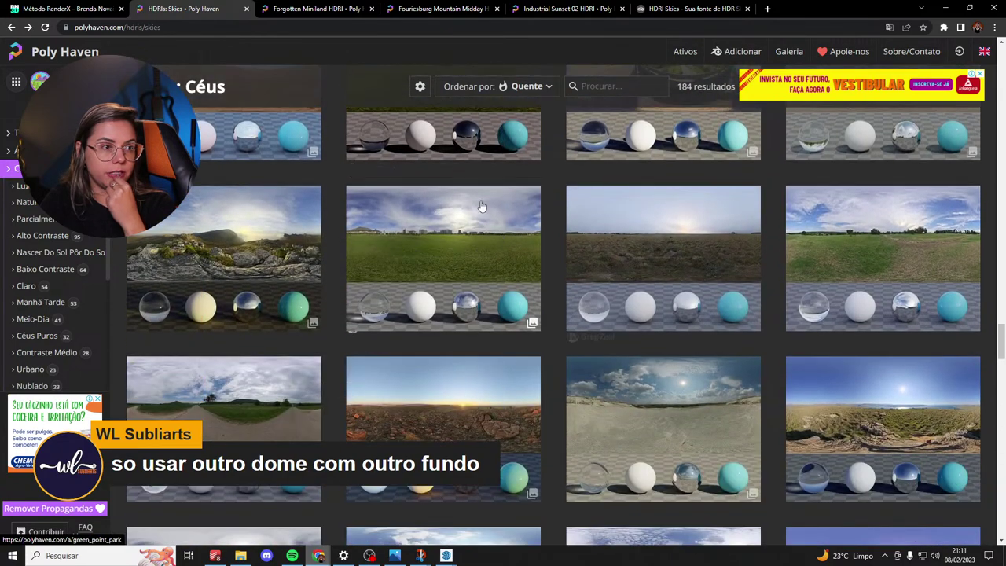
{"action": "left_click", "coordinate": [926, 229]}
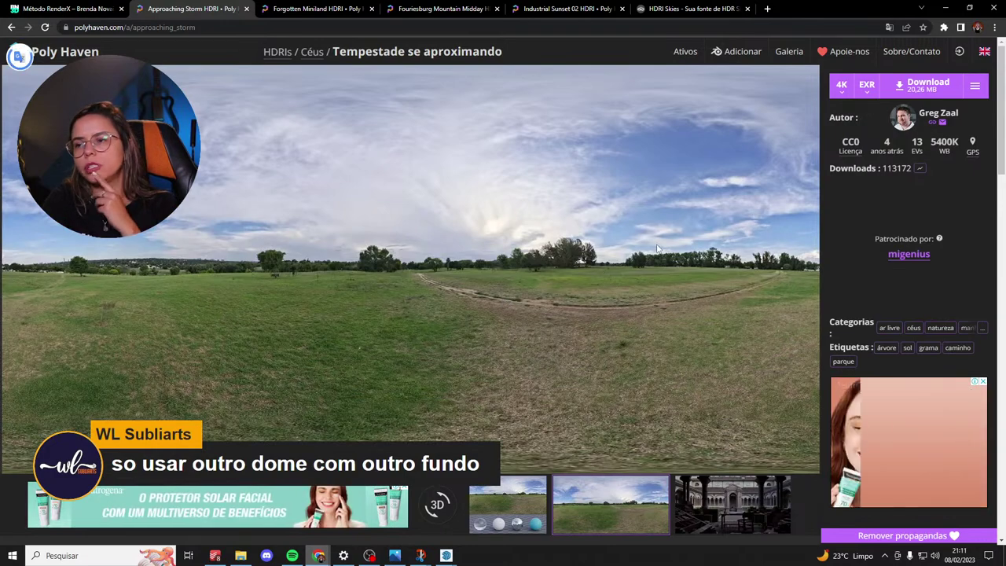
{"action": "mouse_move", "coordinate": [317, 557]}
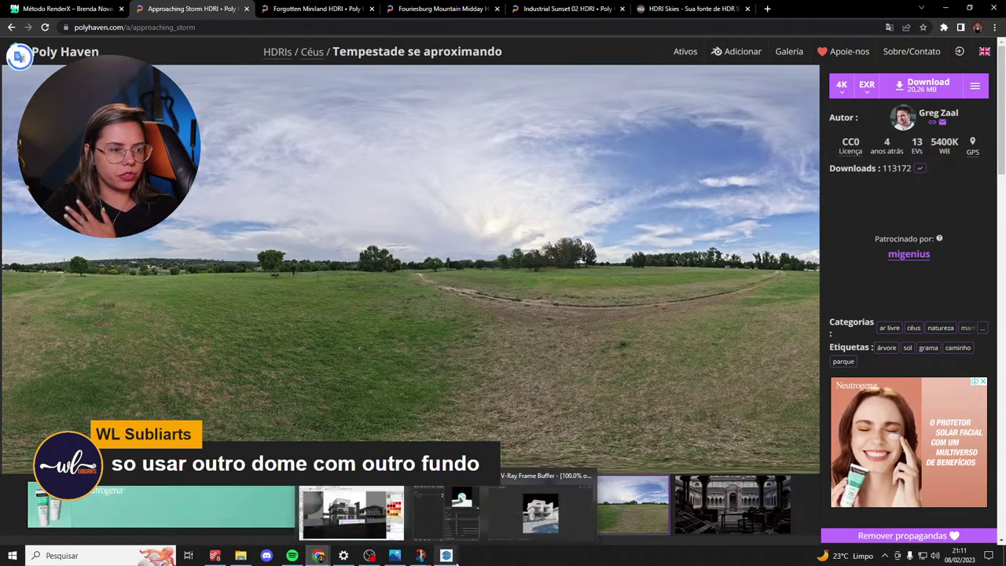
{"action": "left_click", "coordinate": [446, 556]}
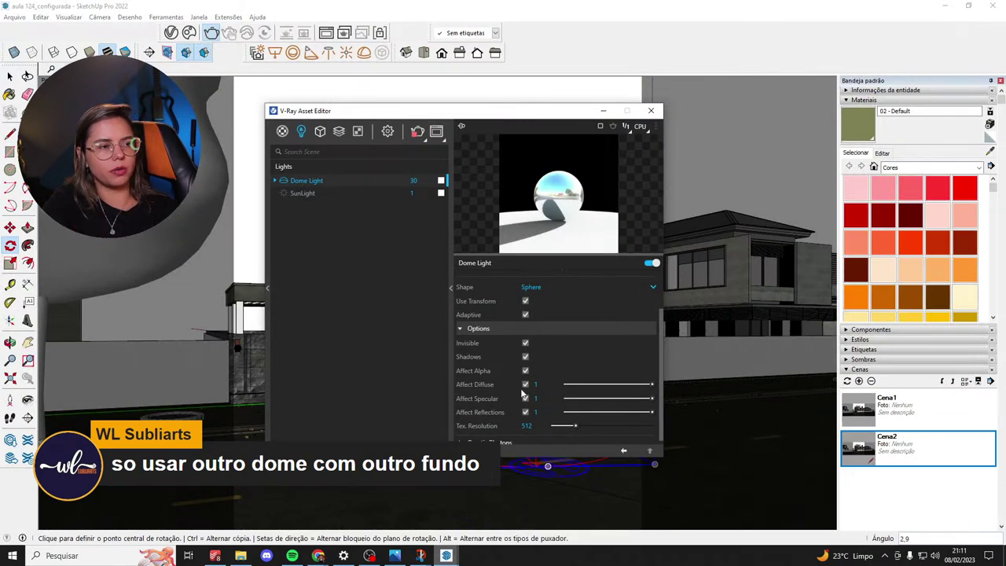
{"action": "left_click_drag", "start_coordinate": [602, 110], "coordinate": [366, 120]}
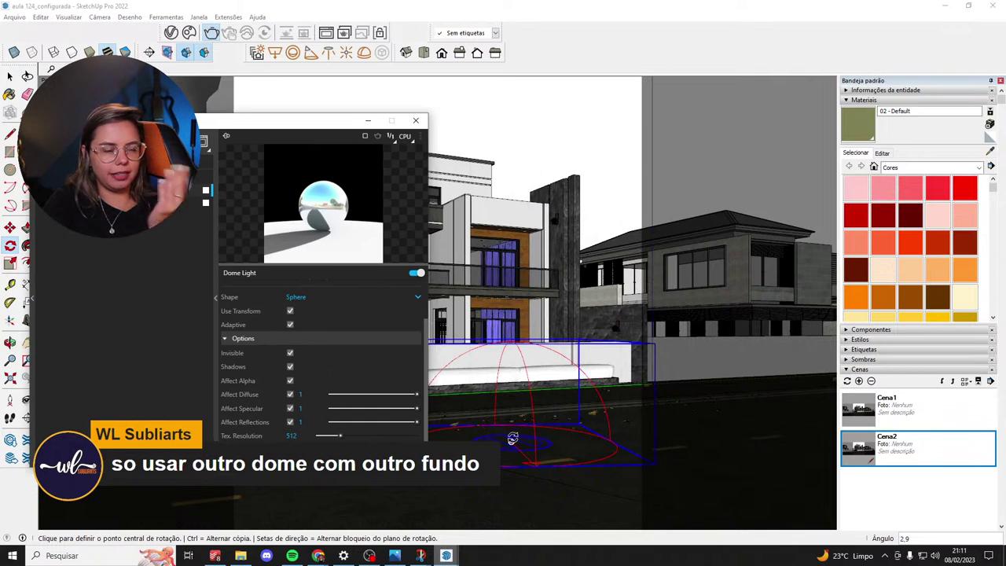
{"action": "left_click", "coordinate": [368, 121]}
{"action": "left_click", "coordinate": [10, 76]}
{"action": "middle_click_drag", "start_coordinate": [477, 230], "coordinate": [415, 191]}
{"action": "scroll", "coordinate": [415, 191], "scroll_direction": "down", "scroll_amount": 3}
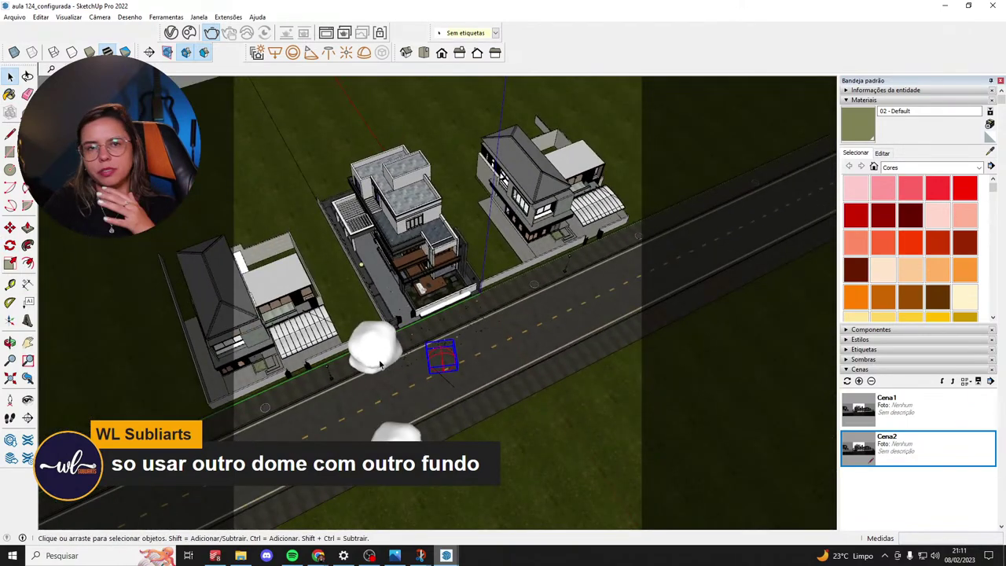
{"action": "scroll", "coordinate": [385, 384], "scroll_direction": "up", "scroll_amount": 3}
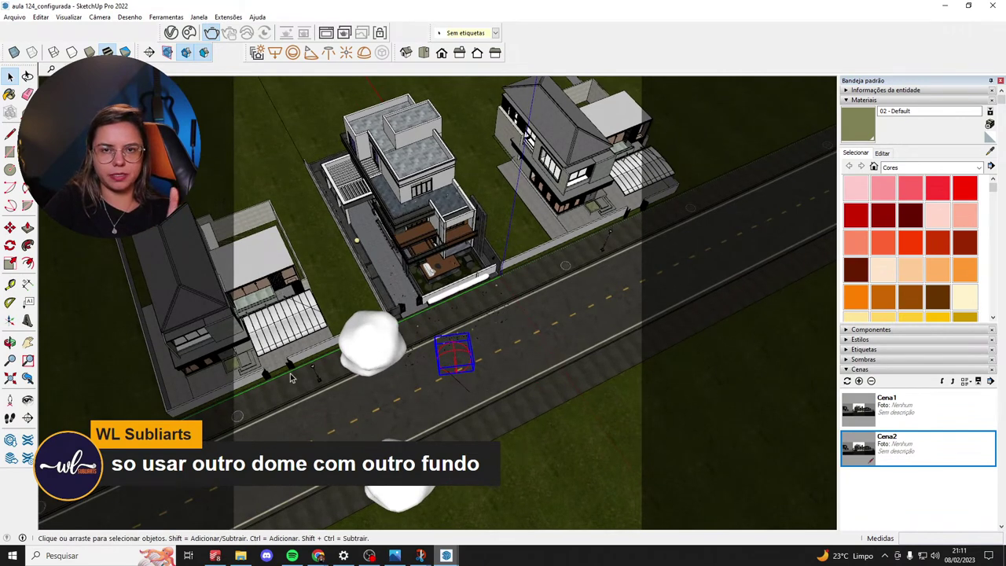
{"action": "scroll", "coordinate": [358, 384], "scroll_direction": "up", "scroll_amount": 1}
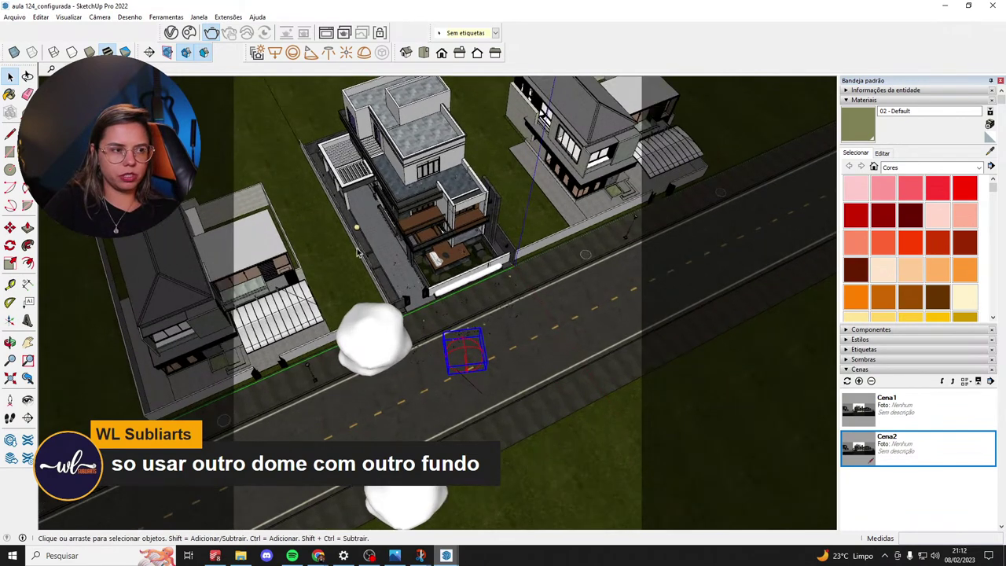
{"action": "left_click", "coordinate": [170, 32]}
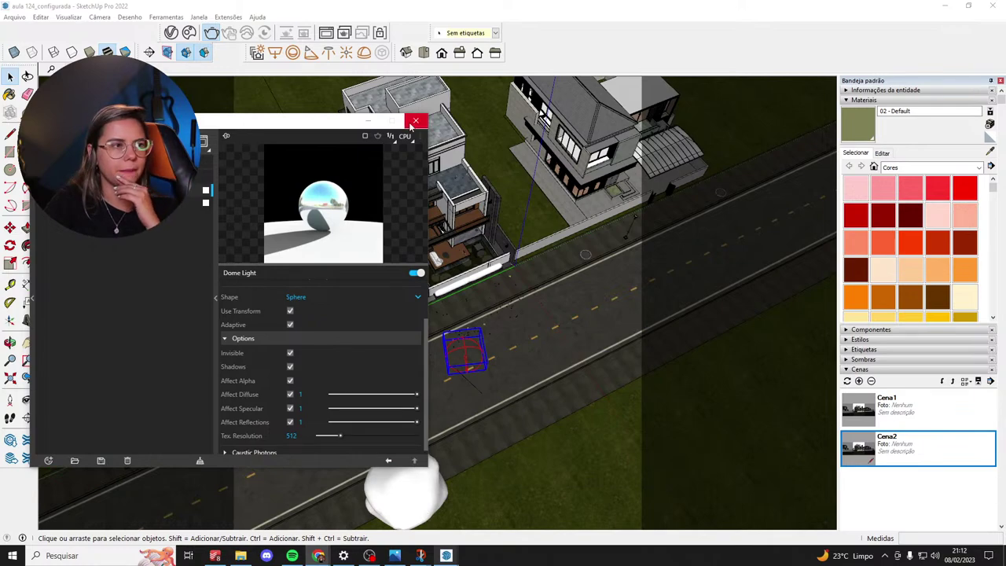
{"action": "left_click", "coordinate": [415, 121]}
{"action": "left_click", "coordinate": [933, 5]}
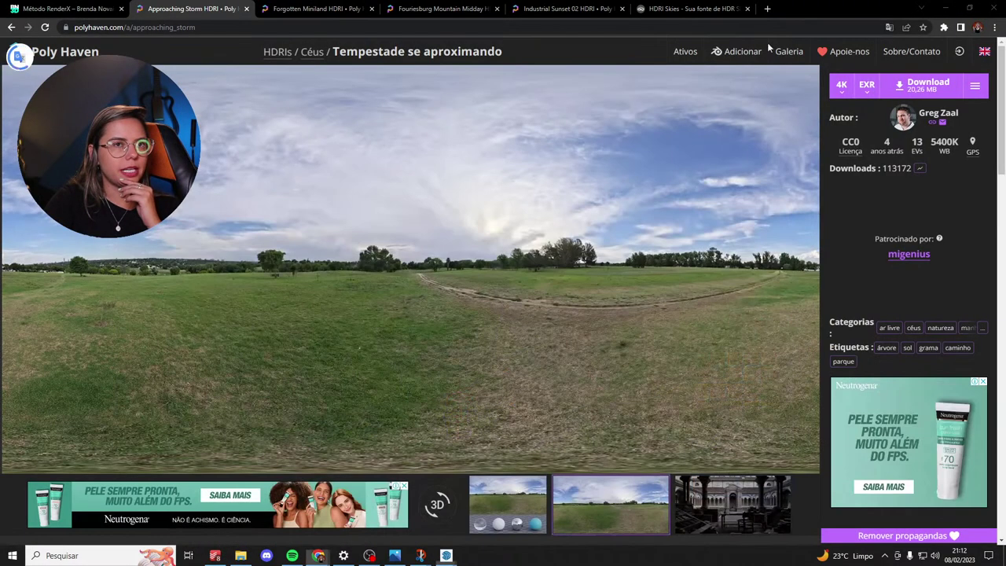
Download the Approaching Storm HDRI as a 4K EXR and return to the V-Ray render.
{"action": "left_click", "coordinate": [912, 86]}
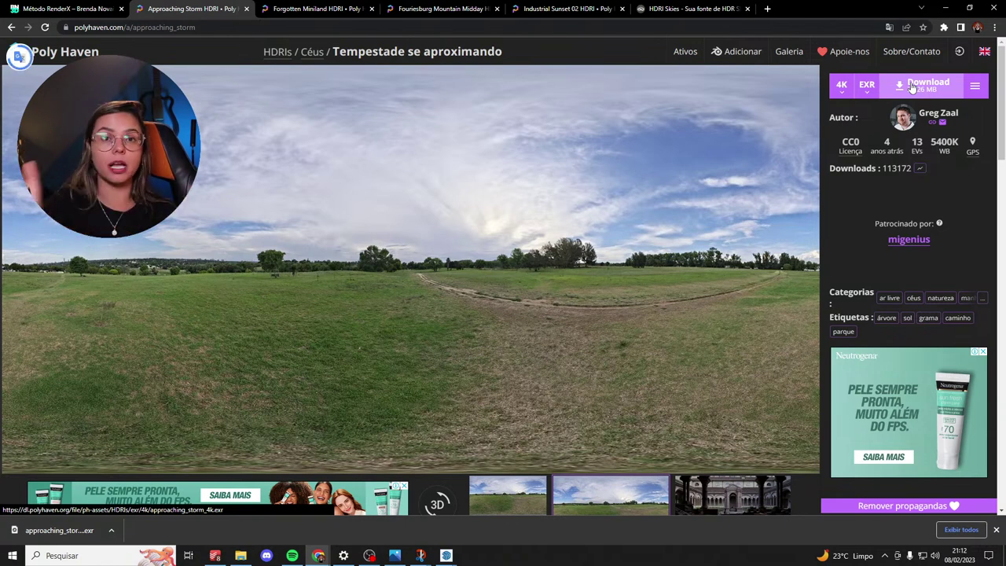
{"action": "mouse_move", "coordinate": [248, 557]}
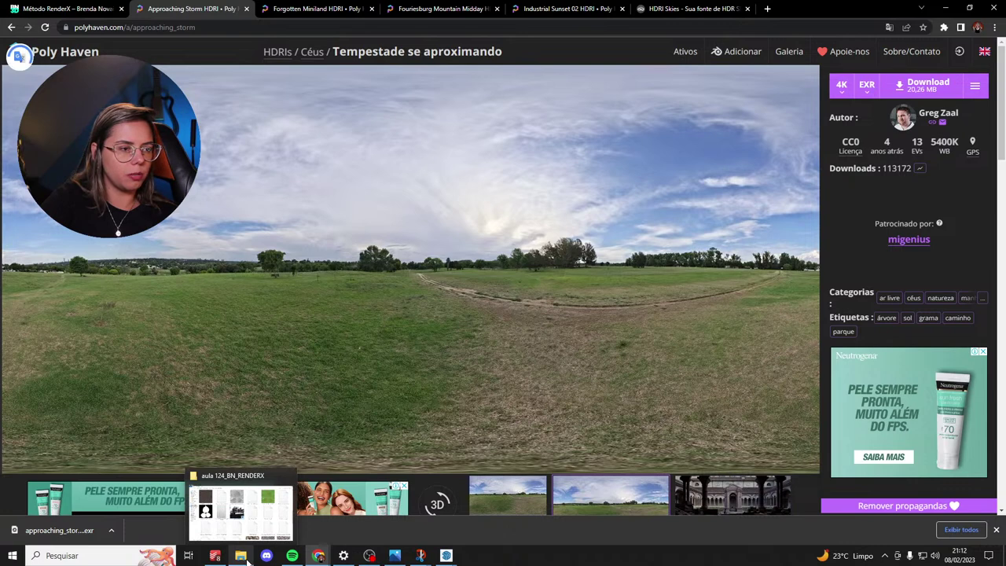
{"action": "mouse_move", "coordinate": [326, 560]}
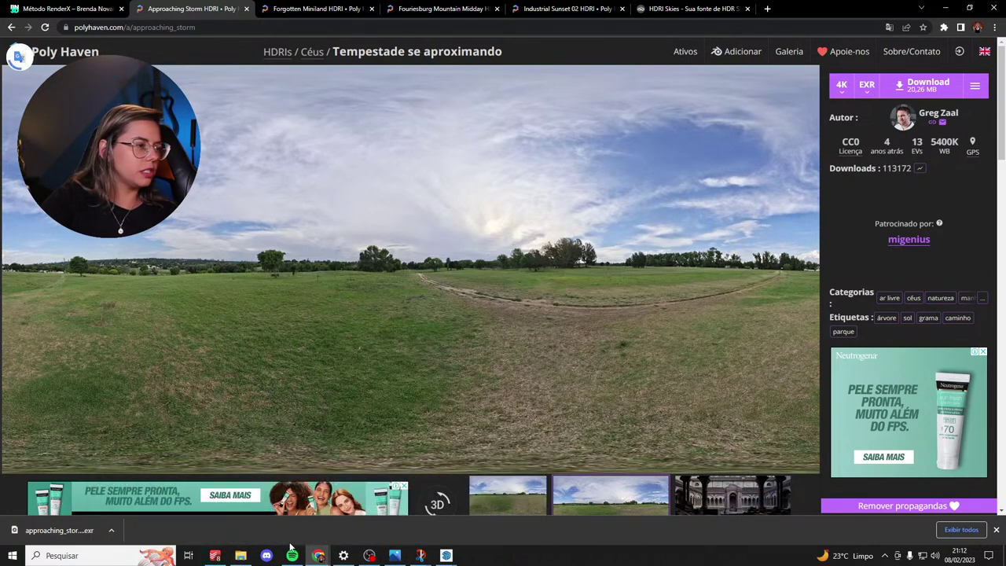
{"action": "mouse_move", "coordinate": [447, 556]}
{"action": "left_click", "coordinate": [494, 511]}
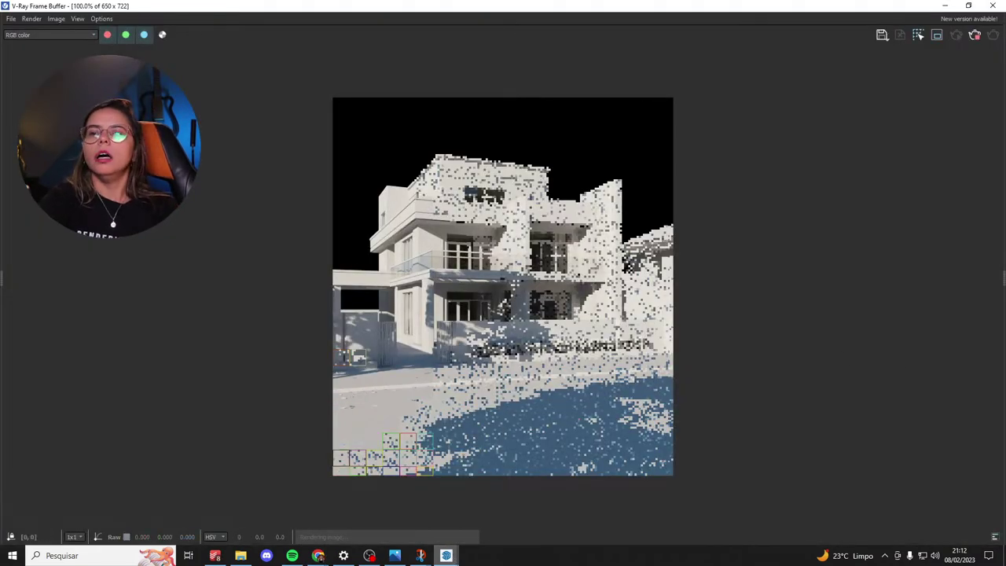
Zoom the render in and out, minimize the frame buffer and bring SketchUp forward.
{"action": "scroll", "coordinate": [487, 334], "scroll_direction": "up", "scroll_amount": 3}
{"action": "scroll", "coordinate": [464, 309], "scroll_direction": "down", "scroll_amount": 3}
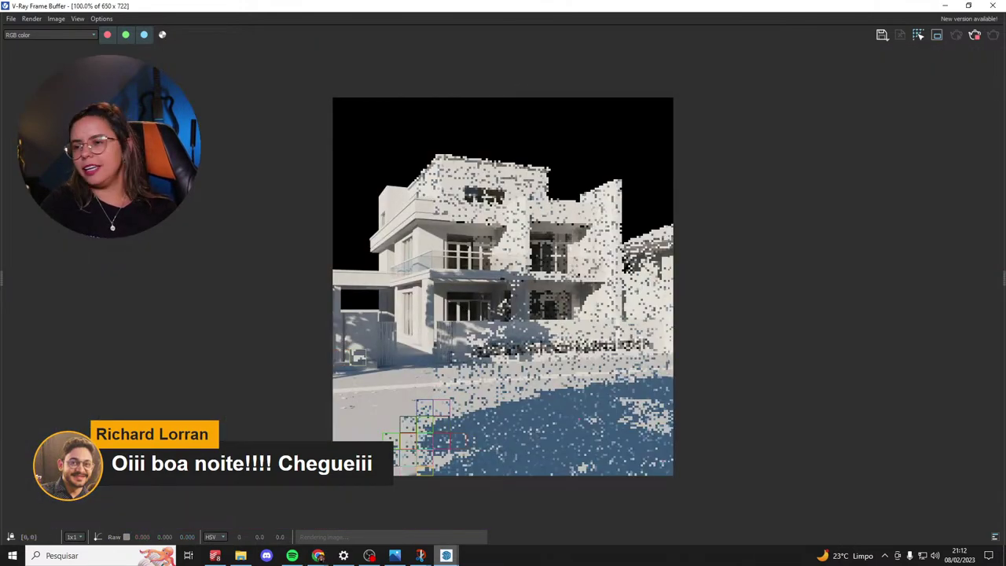
{"action": "scroll", "coordinate": [462, 349], "scroll_direction": "up", "scroll_amount": 1}
{"action": "scroll", "coordinate": [460, 352], "scroll_direction": "down", "scroll_amount": 1}
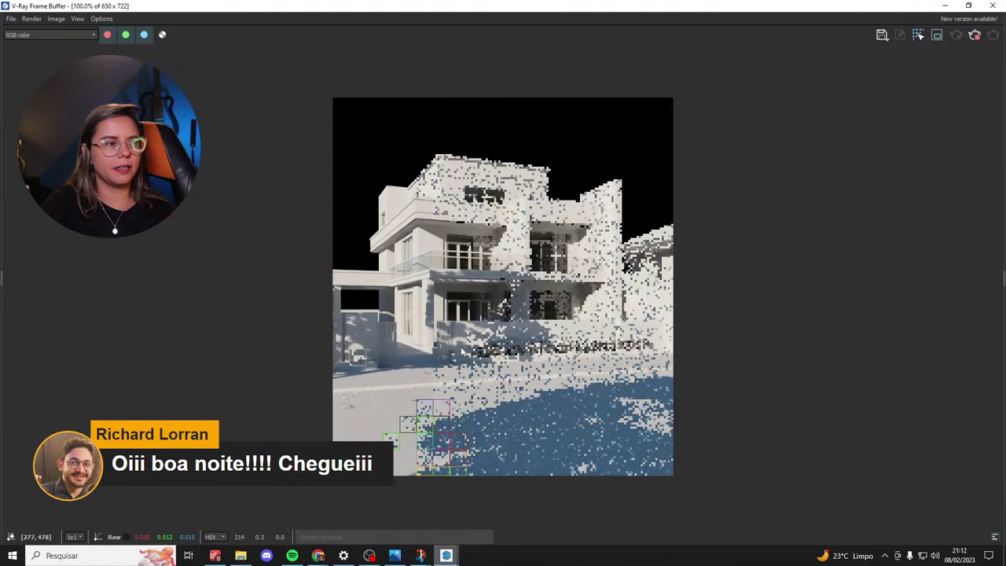
{"action": "left_click", "coordinate": [944, 8]}
{"action": "mouse_move", "coordinate": [448, 556]}
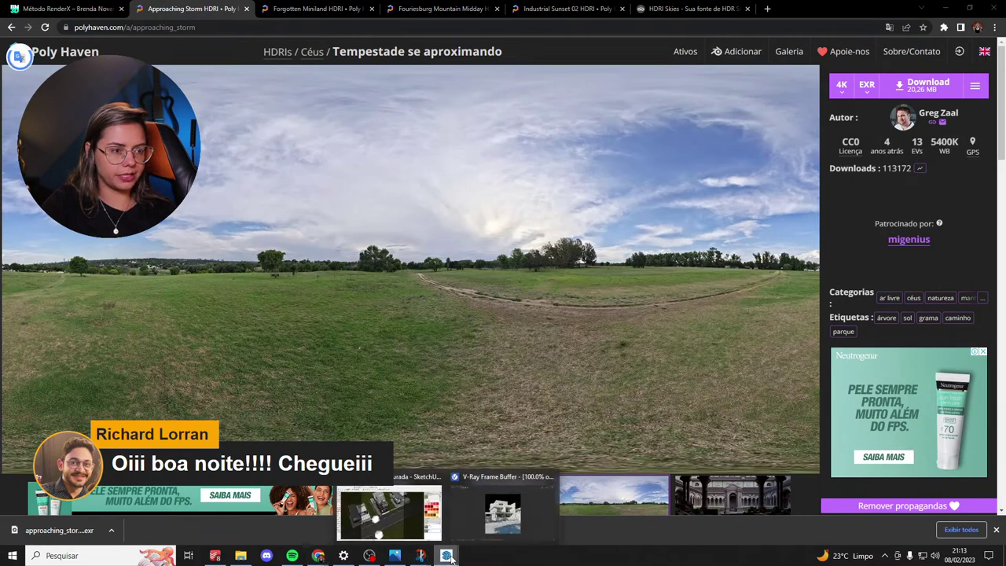
{"action": "left_click", "coordinate": [378, 533]}
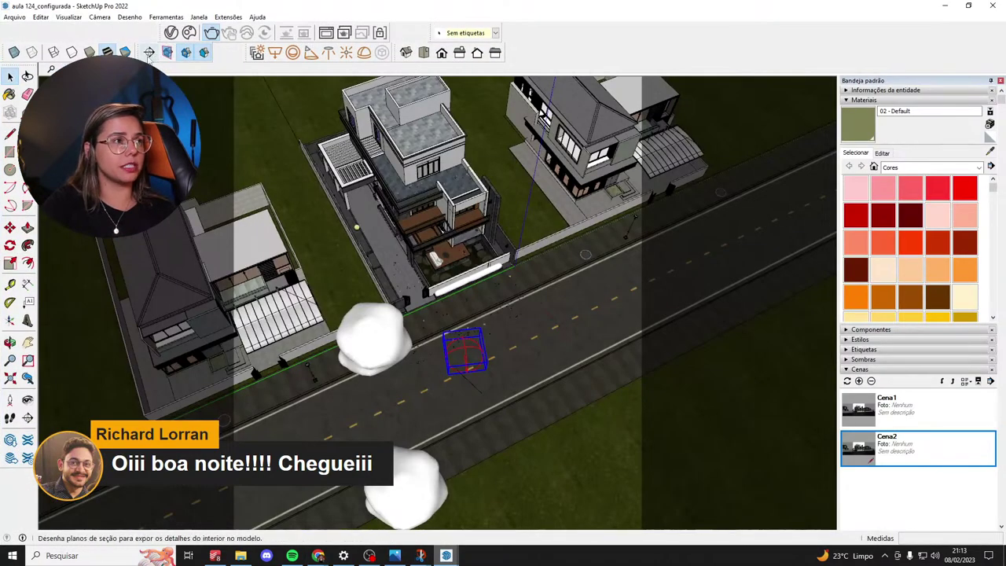
In the Cena2 scene, rename the existing dome light with 'luz' and toggle its Invisible option.
{"action": "left_click", "coordinate": [918, 448]}
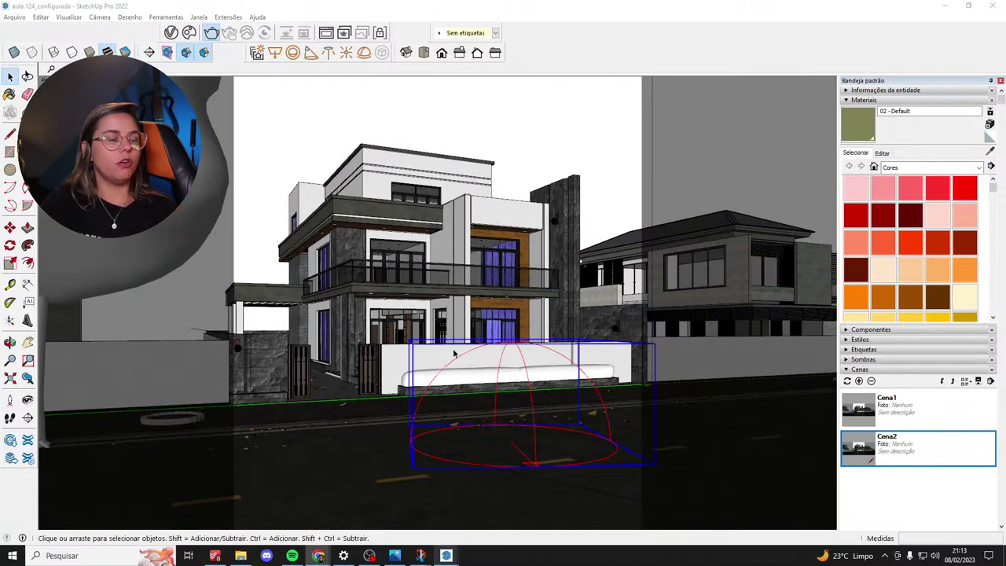
{"action": "left_click", "coordinate": [517, 189]}
{"action": "left_click", "coordinate": [514, 348]}
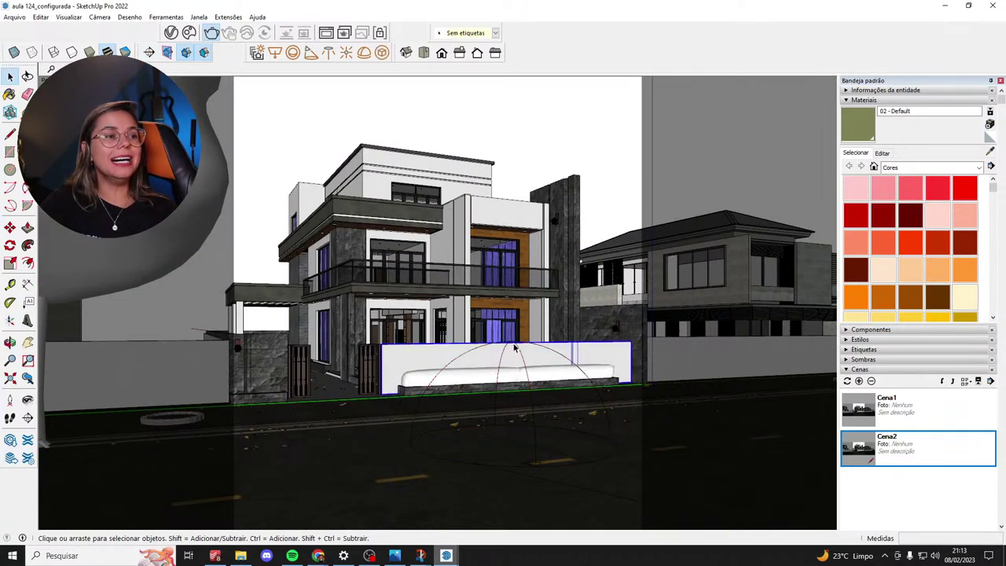
{"action": "left_click", "coordinate": [520, 356]}
{"action": "left_click", "coordinate": [172, 32]}
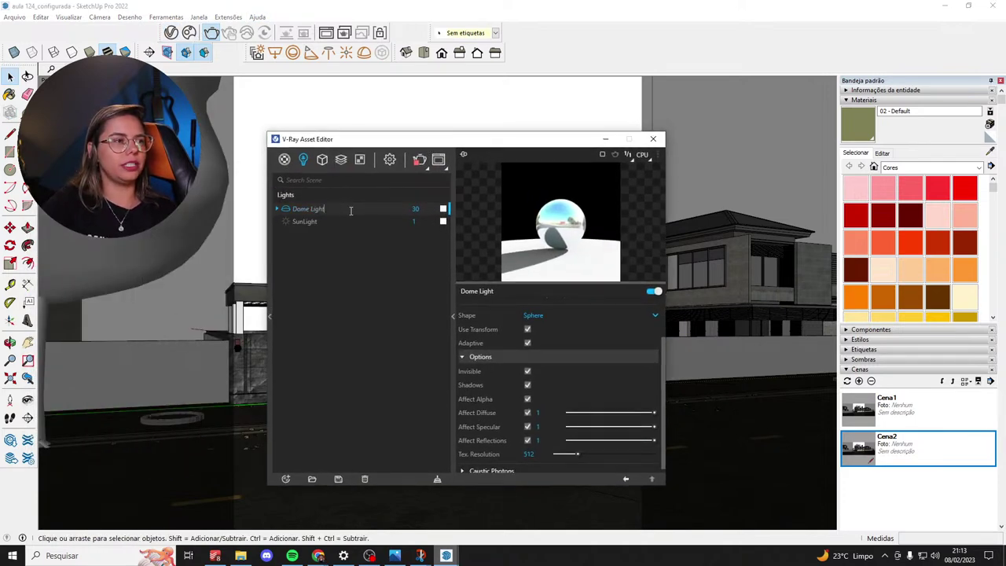
{"action": "type", "text": "luz"}
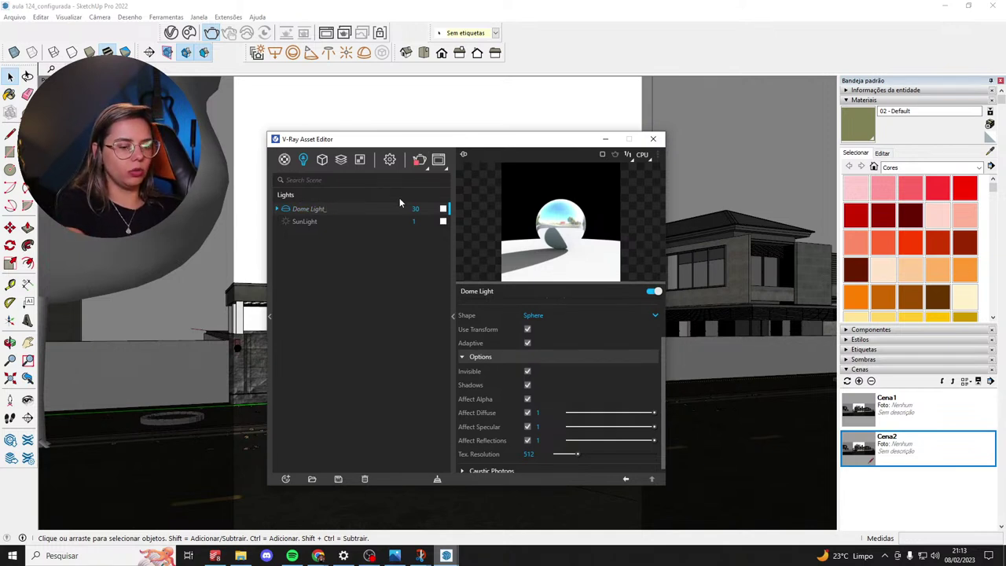
{"action": "key", "text": "Escape"}
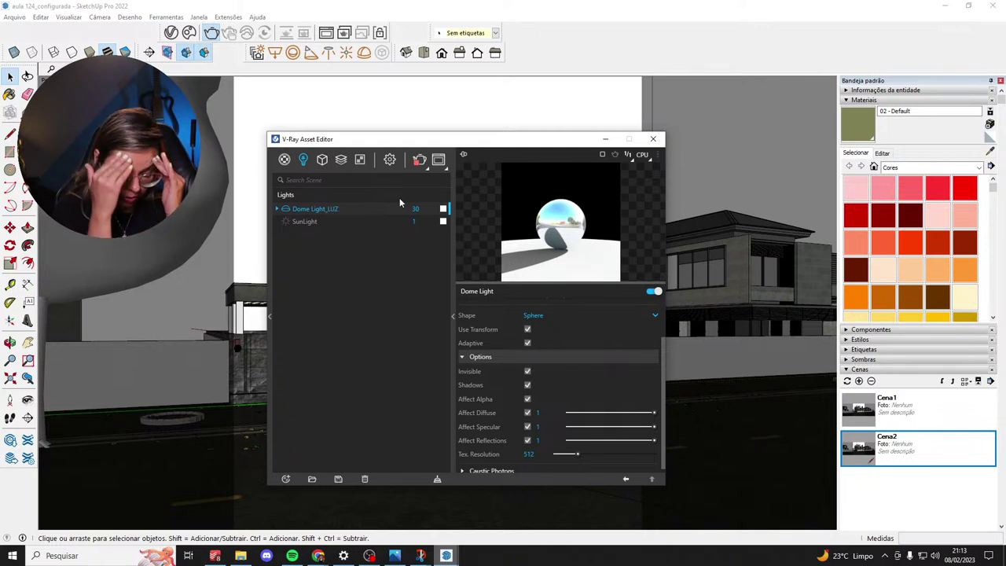
{"action": "left_click", "coordinate": [528, 372]}
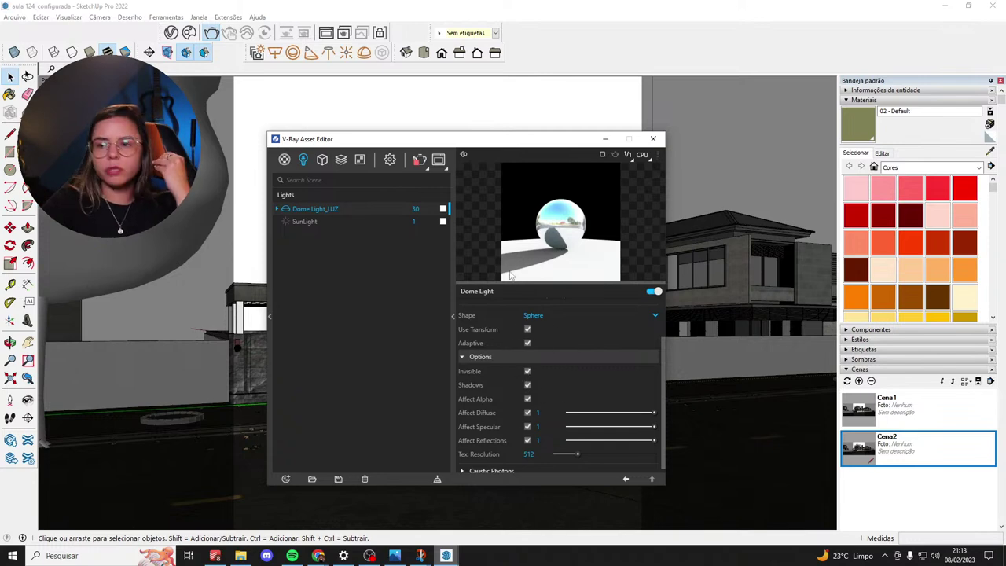
Place a new Dome Light, scale up the small object, and bring the Asset Editor fully on screen.
{"action": "left_click_drag", "start_coordinate": [441, 139], "coordinate": [131, 179]}
{"action": "left_click", "coordinate": [364, 52]}
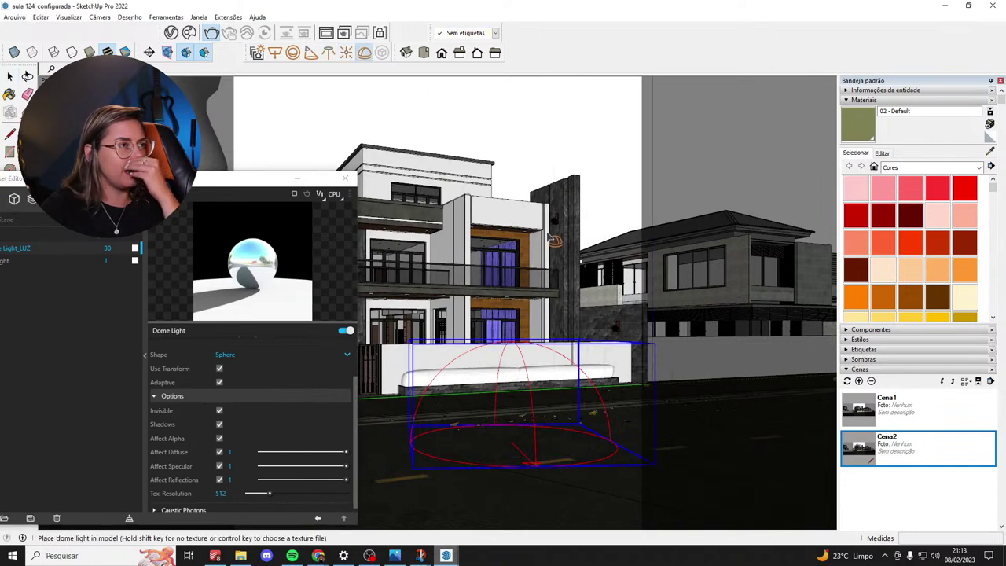
{"action": "key", "text": "space"}
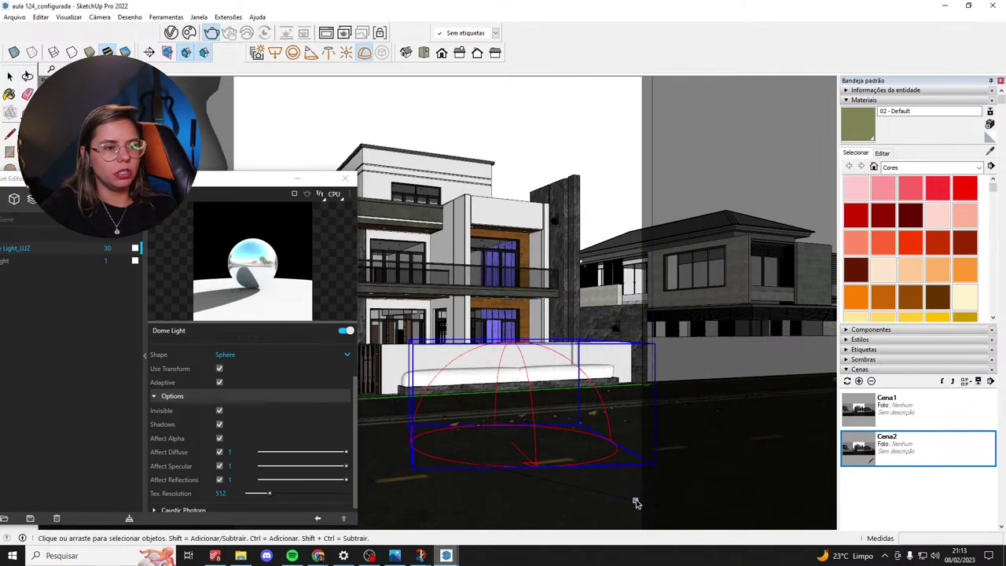
{"action": "left_click", "coordinate": [627, 493]}
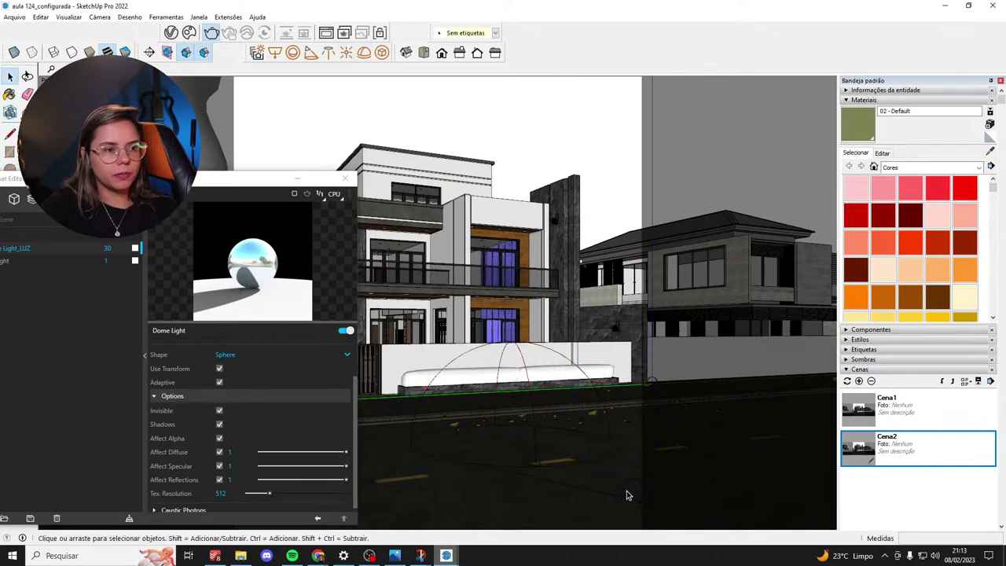
{"action": "key", "text": "s"}
{"action": "left_click_drag", "start_coordinate": [604, 477], "coordinate": [531, 387]}
{"action": "key", "text": "space"}
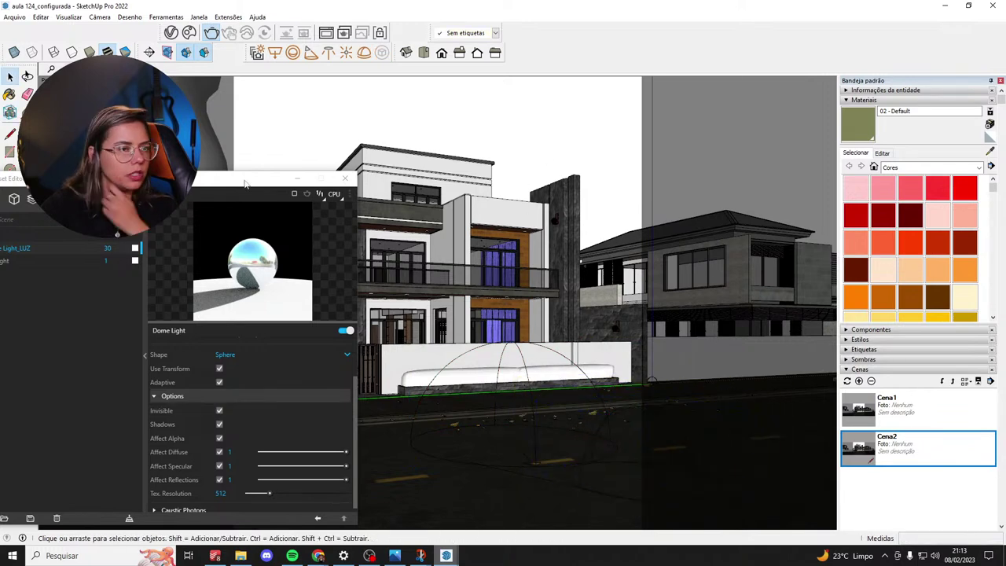
{"action": "left_click_drag", "start_coordinate": [251, 179], "coordinate": [534, 162]}
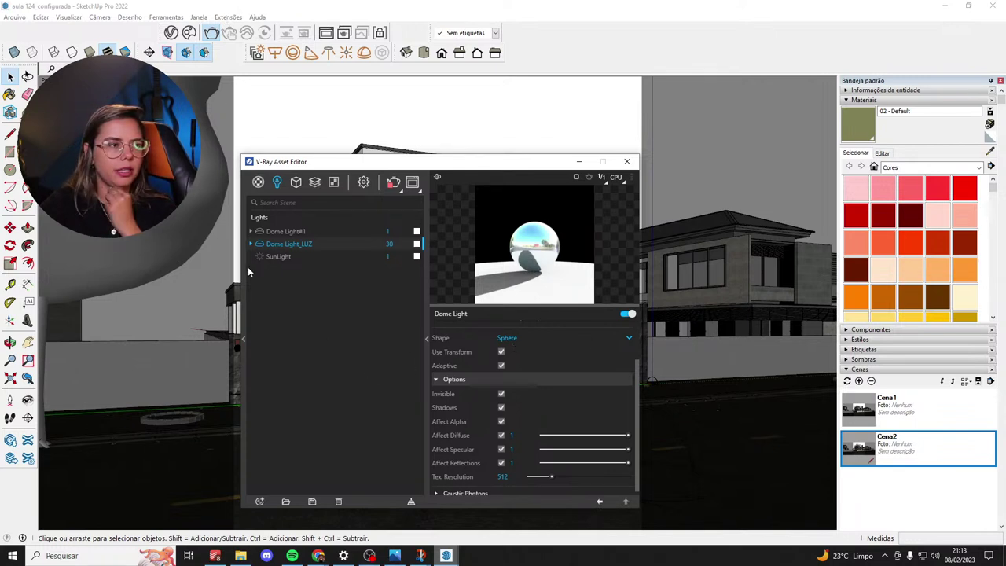
Select Dome Light#1, tidy the side tray and compare it with Dome Light_LUZ in the model.
{"action": "left_click", "coordinate": [287, 231]}
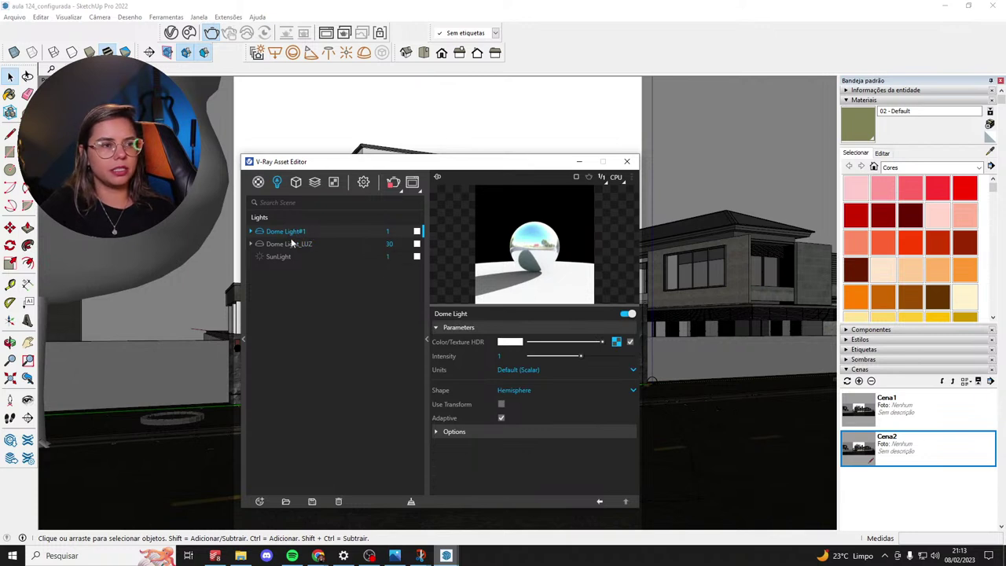
{"action": "left_click", "coordinate": [930, 102]}
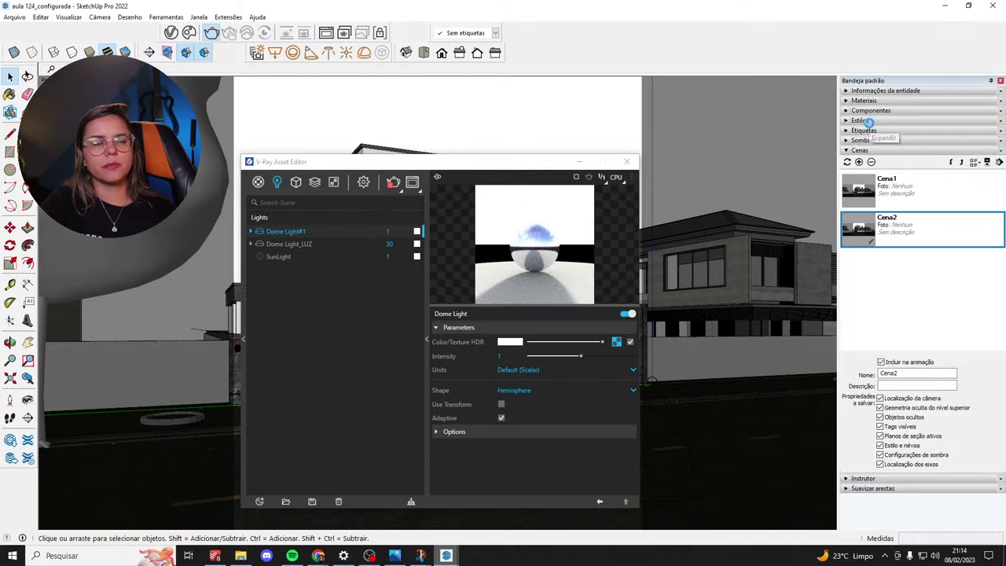
{"action": "left_click", "coordinate": [883, 173]}
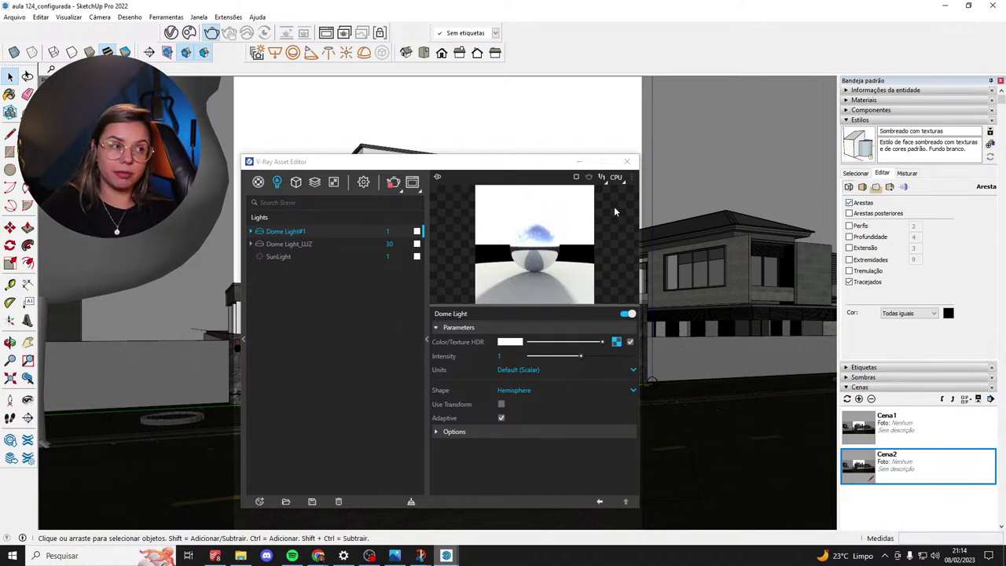
{"action": "left_click_drag", "start_coordinate": [463, 172], "coordinate": [240, 215]}
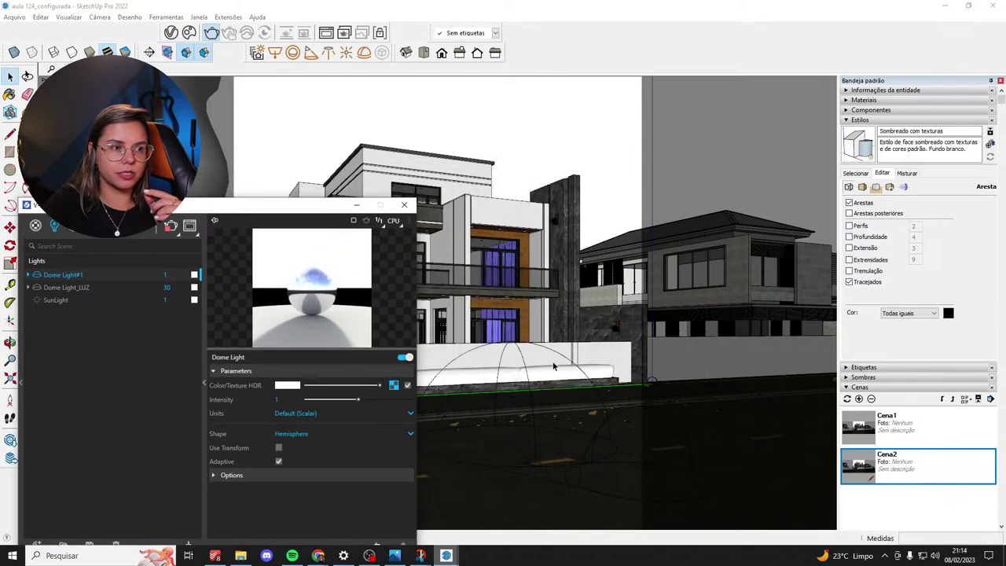
{"action": "left_click", "coordinate": [519, 352]}
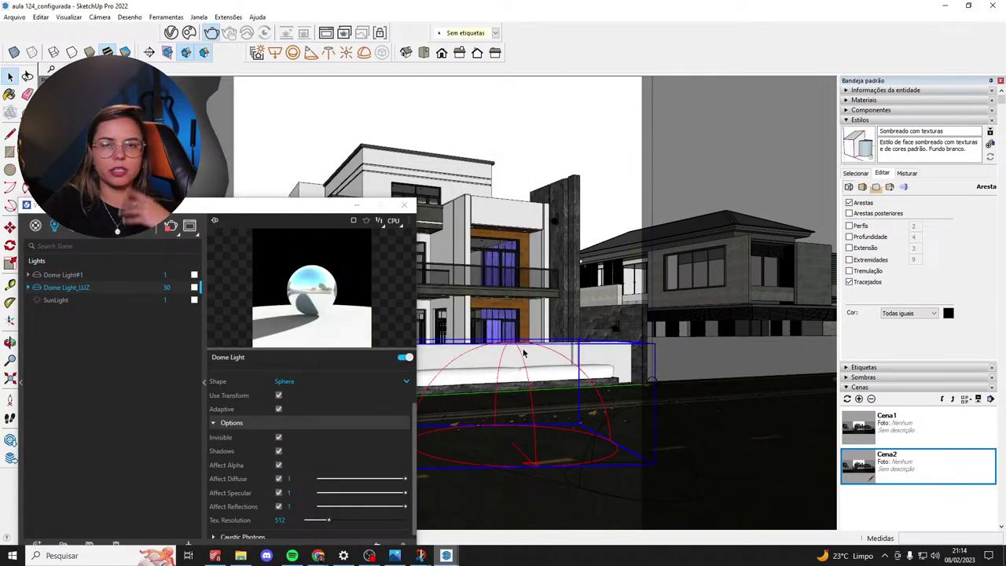
{"action": "left_click_drag", "start_coordinate": [260, 207], "coordinate": [546, 191]}
Rename Dome Light#1 to Dome Ligh_BG by replacing the end with _BG.
{"action": "left_click", "coordinate": [382, 258]}
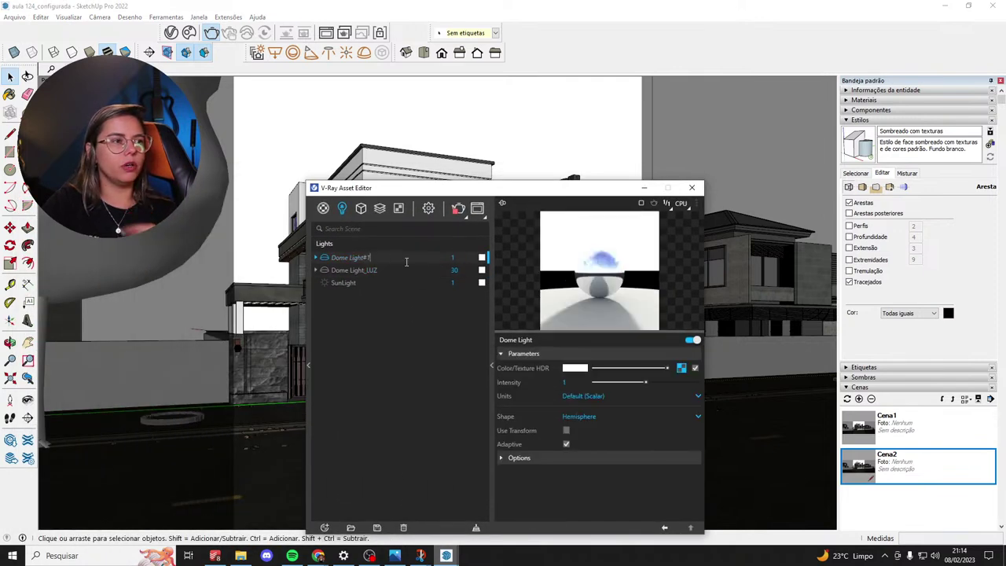
{"action": "key", "text": "BackSpace"}
{"action": "key", "text": "BackSpace"}
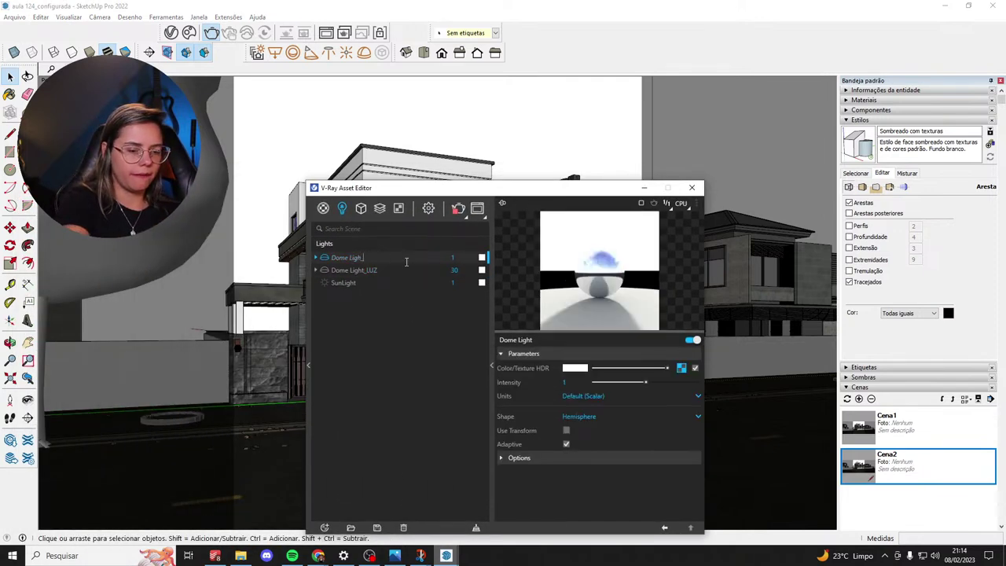
{"action": "key", "text": "Escape"}
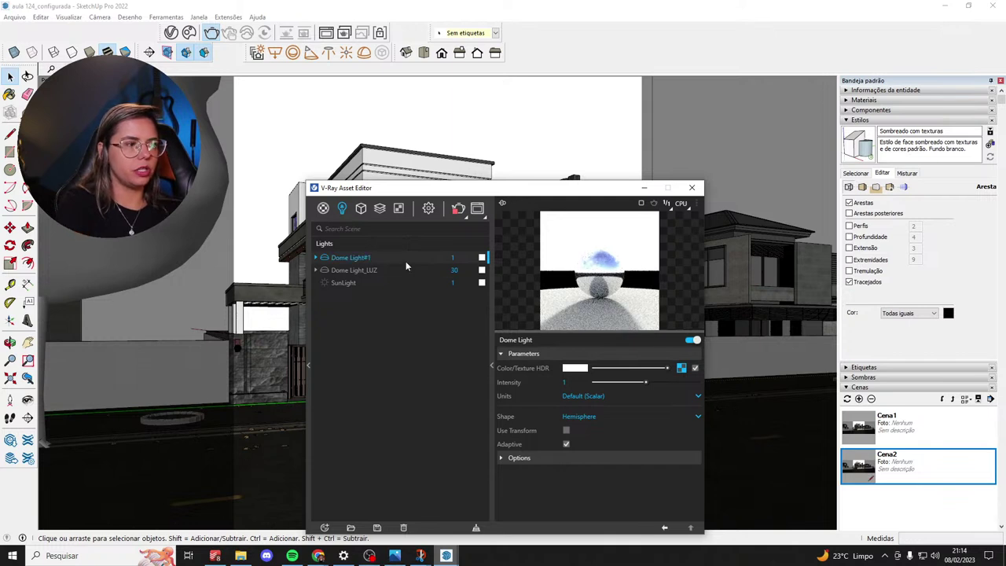
{"action": "double_click", "coordinate": [406, 261]}
{"action": "key", "text": "BackSpace"}
{"action": "key", "text": "BackSpace"}
{"action": "key", "text": "BackSpace"}
{"action": "type", "text": "_BG"}
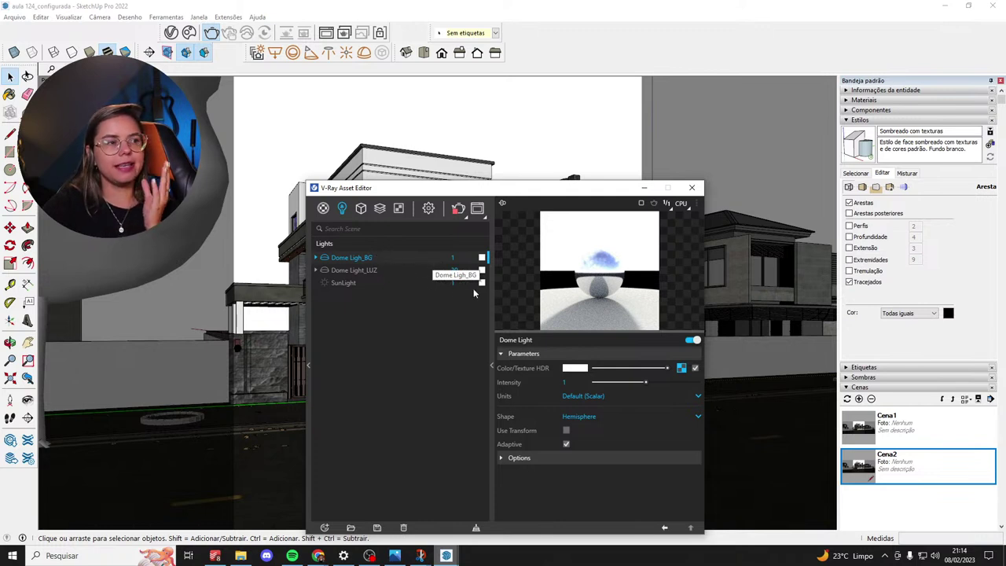
Load approaching_storm_4k EXR from Downloads as the dome's HDR texture.
{"action": "left_click", "coordinate": [683, 369]}
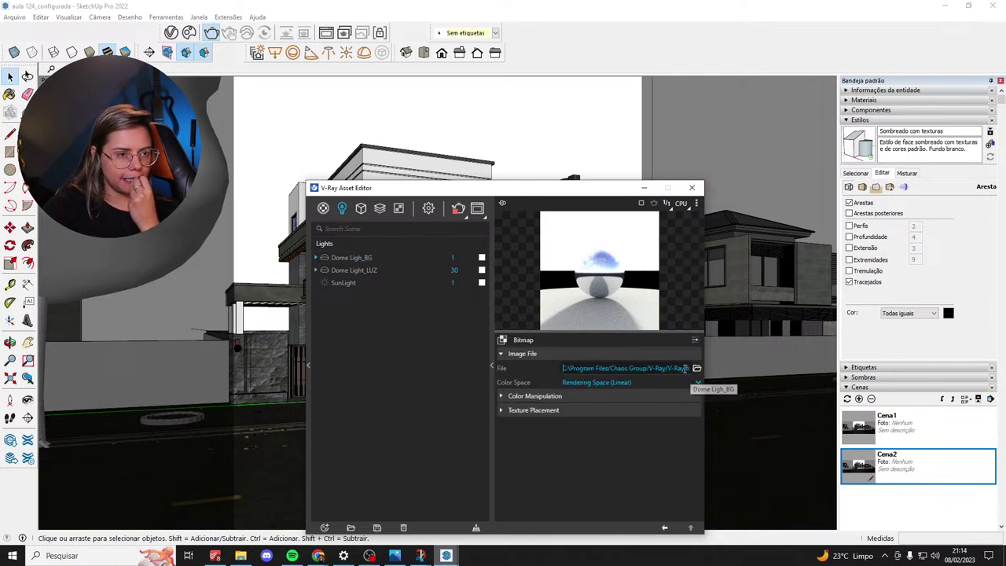
{"action": "left_click", "coordinate": [697, 369]}
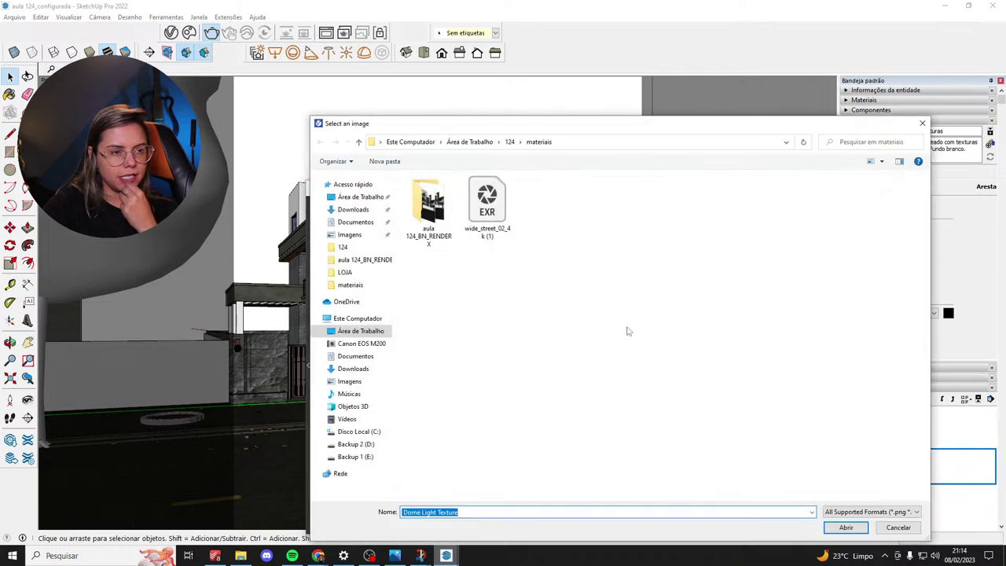
{"action": "left_click", "coordinate": [353, 210]}
{"action": "double_click", "coordinate": [474, 235]}
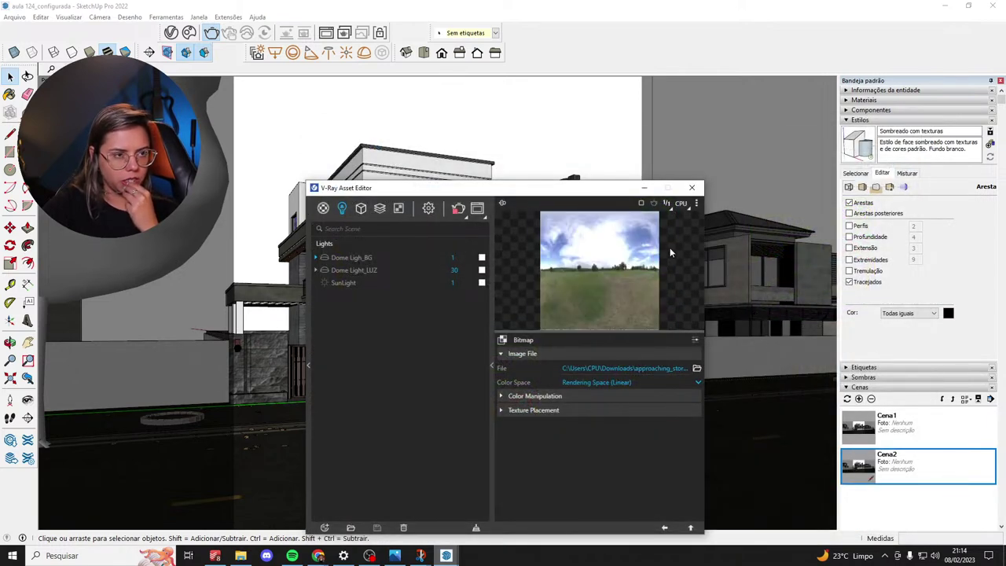
{"action": "left_click", "coordinate": [663, 528]}
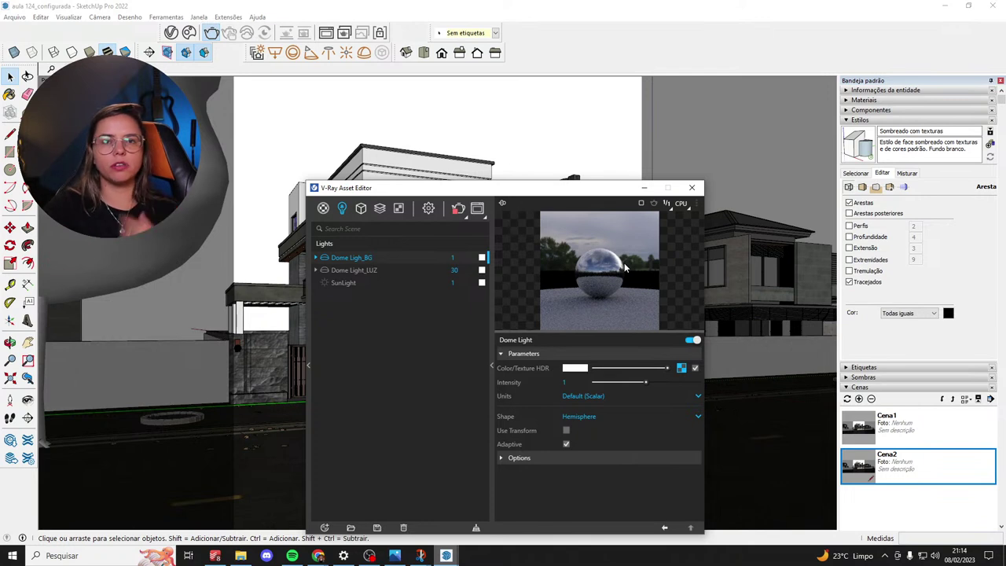
Set the background dome's shape to Sphere and its intensity to 30.
{"action": "left_click", "coordinate": [586, 418]}
{"action": "left_click", "coordinate": [582, 445]}
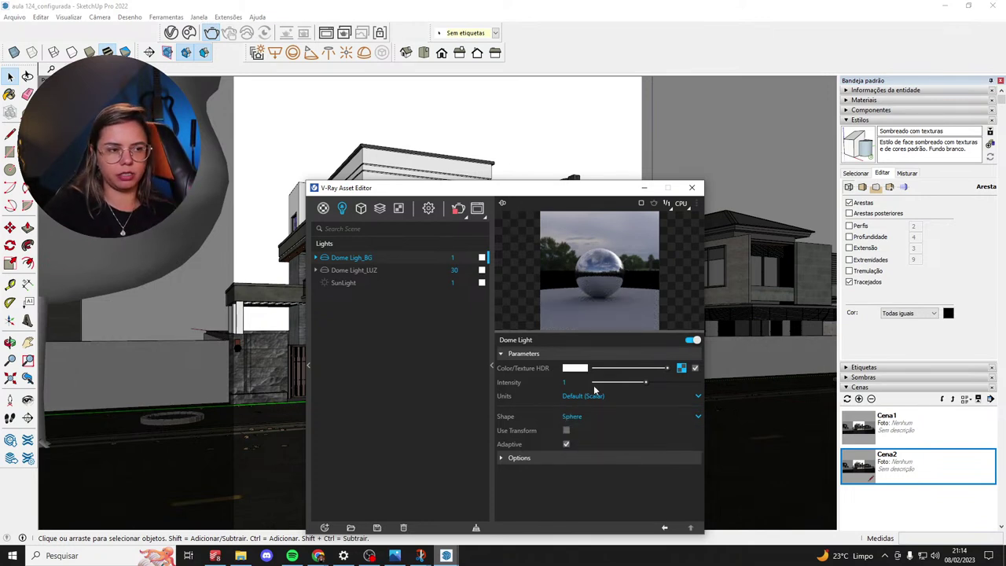
{"action": "double_click", "coordinate": [588, 383]}
{"action": "type", "text": "30"}
{"action": "key", "text": "Return"}
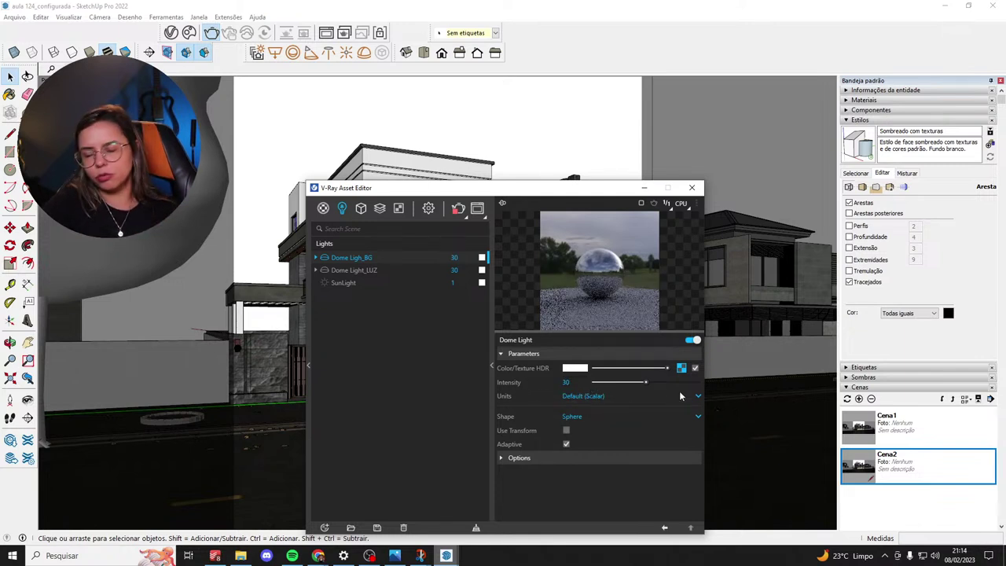
Turn off Affect Diffuse, turn on Use Transform, and start a render.
{"action": "left_click", "coordinate": [530, 457]}
{"action": "scroll", "coordinate": [542, 445], "scroll_direction": "down", "scroll_amount": 3}
{"action": "left_click", "coordinate": [567, 421]}
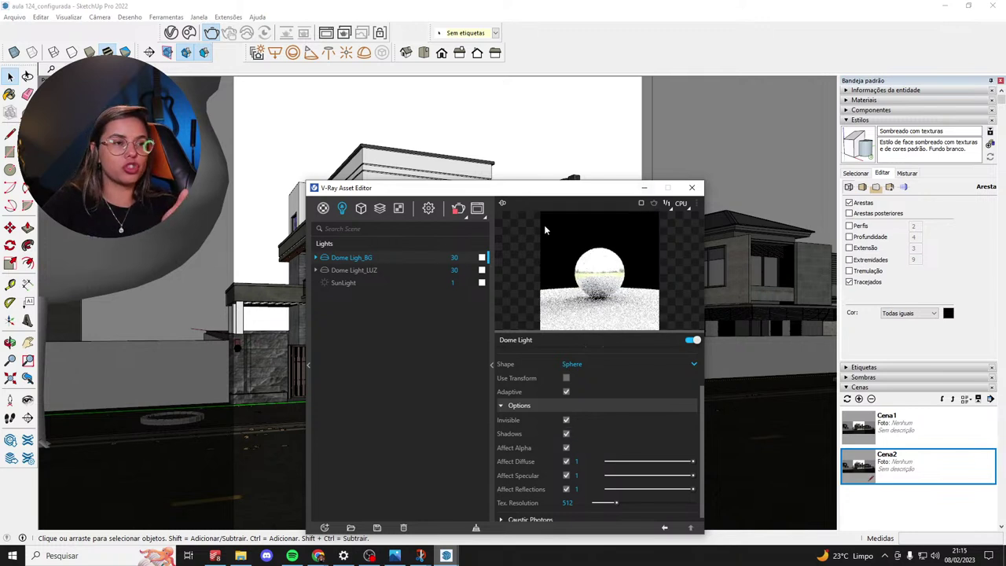
{"action": "left_click", "coordinate": [567, 420]}
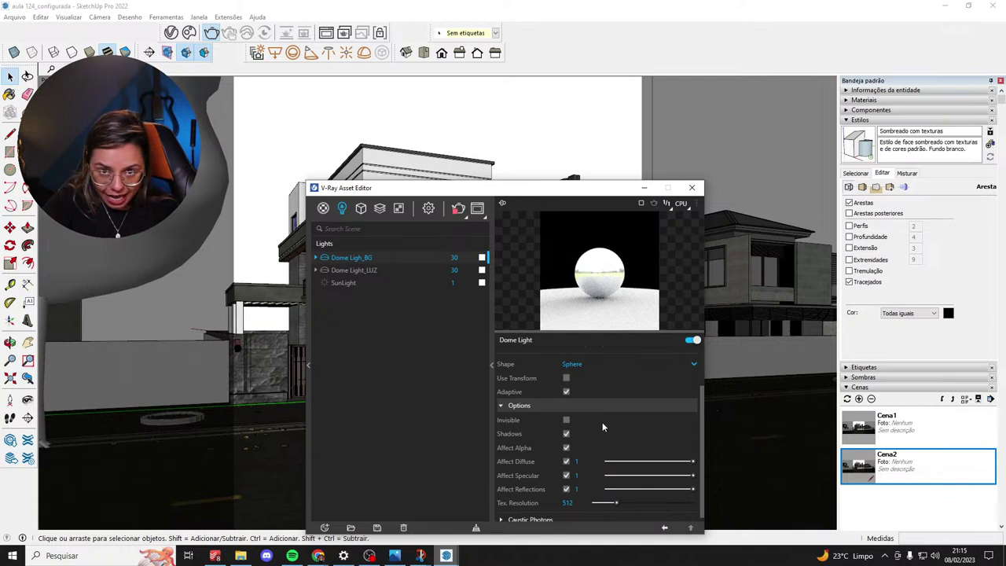
{"action": "left_click", "coordinate": [567, 462]}
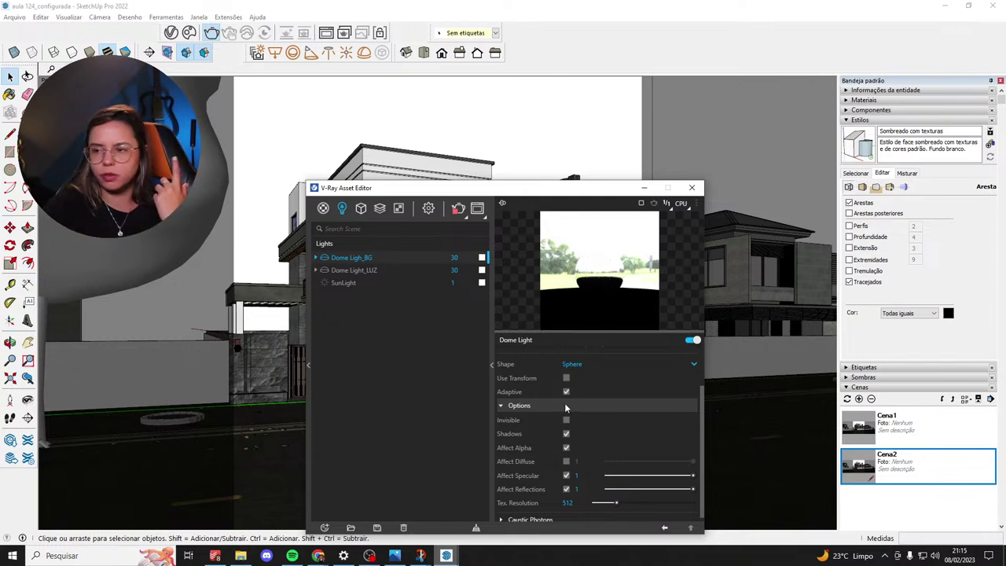
{"action": "scroll", "coordinate": [623, 405], "scroll_direction": "up", "scroll_amount": 3}
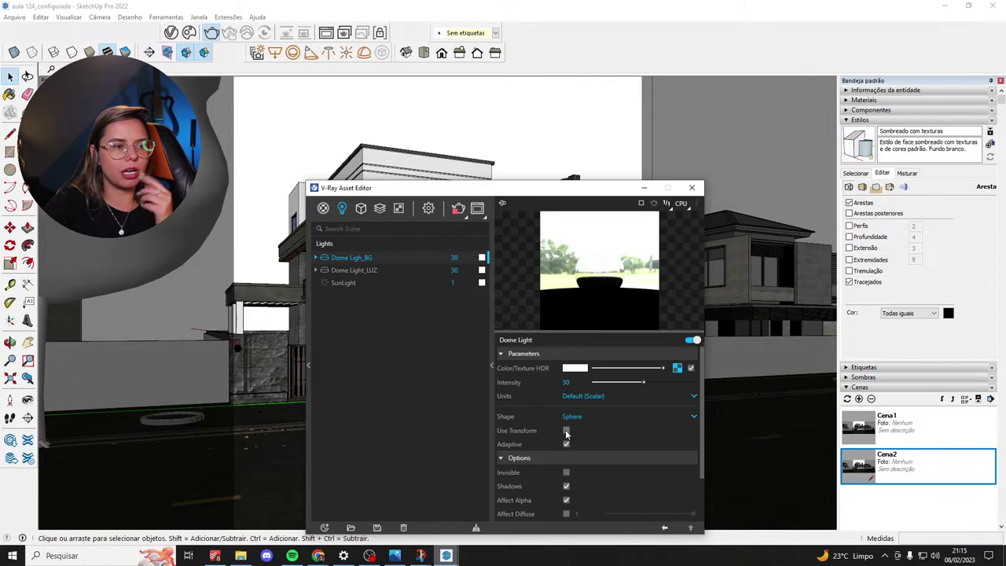
{"action": "left_click", "coordinate": [566, 432]}
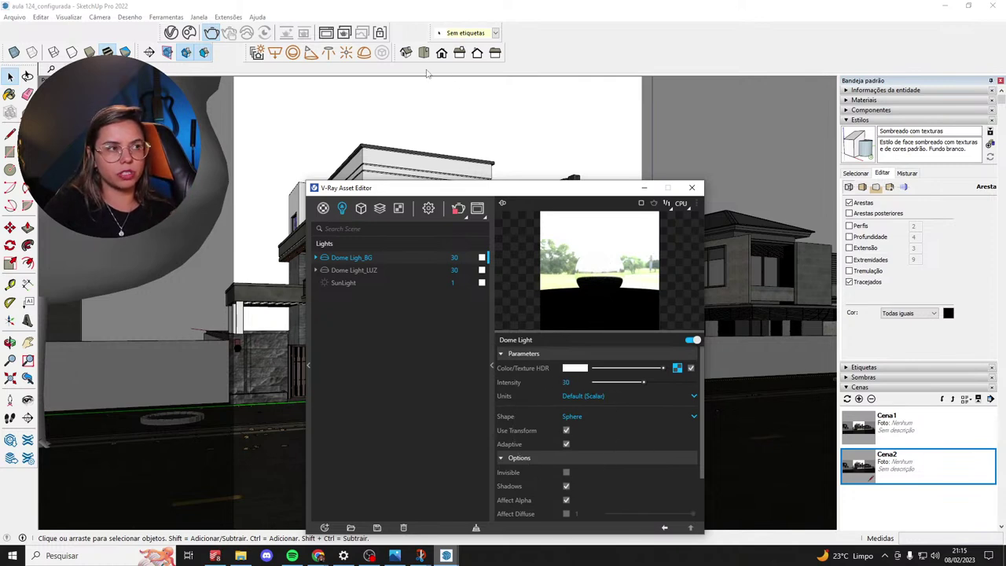
{"action": "left_click", "coordinate": [326, 32]}
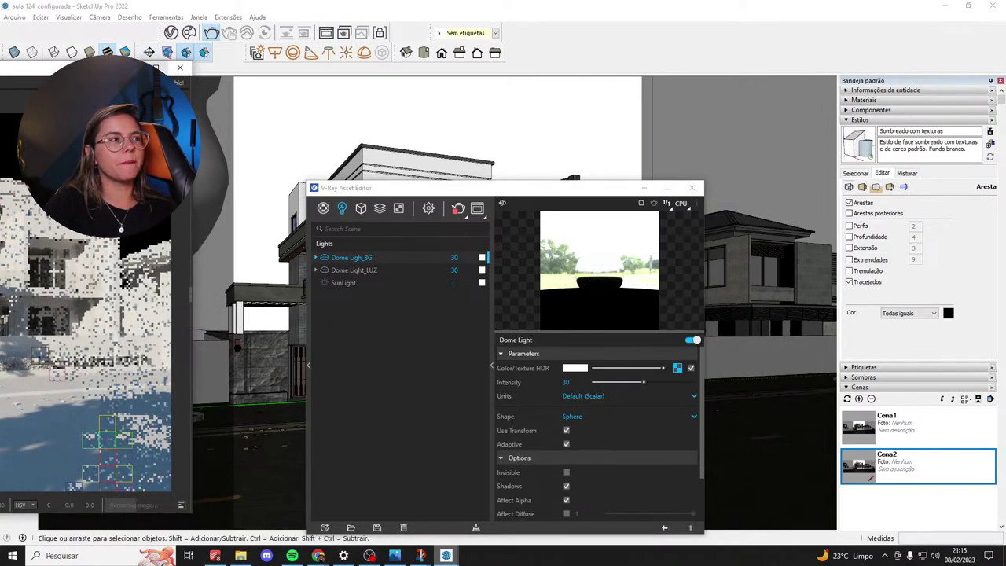
Maximize the V-Ray Frame Buffer so the in-progress house render fills the screen.
{"action": "left_click", "coordinate": [161, 68]}
{"action": "scroll", "coordinate": [444, 266], "scroll_direction": "up", "scroll_amount": 1}
{"action": "scroll", "coordinate": [471, 329], "scroll_direction": "down", "scroll_amount": 1}
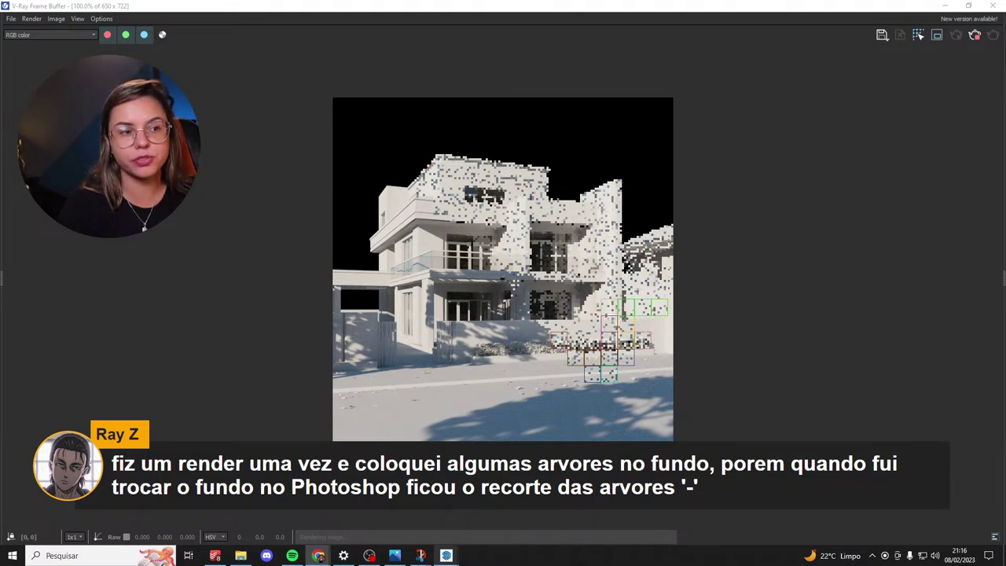
Let the house render finish, then minimize the frame buffer and show the Render Elements list.
{"action": "scroll", "coordinate": [614, 423], "scroll_direction": "up", "scroll_amount": 1}
{"action": "scroll", "coordinate": [614, 424], "scroll_direction": "down", "scroll_amount": 1}
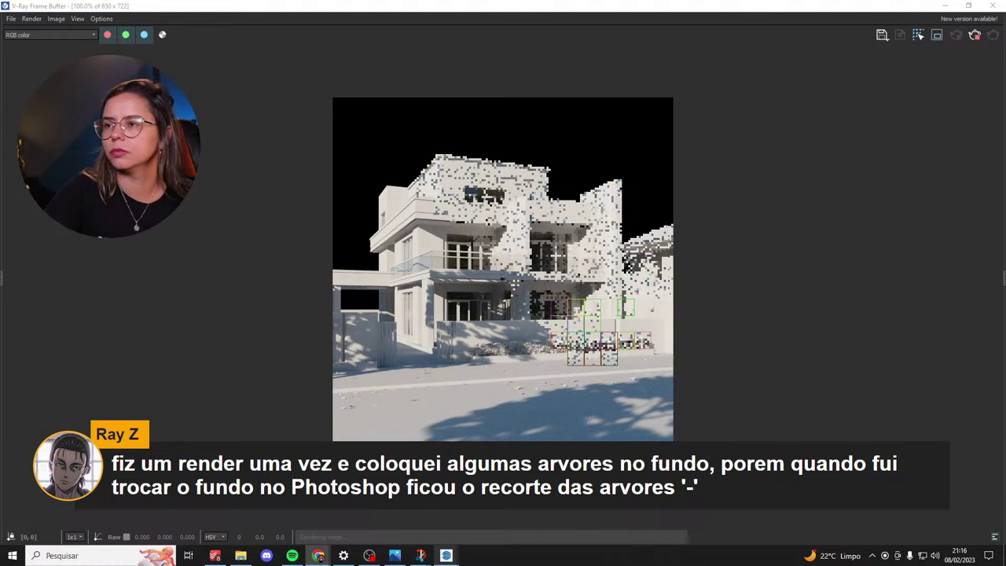
{"action": "key", "text": "alt+Tab"}
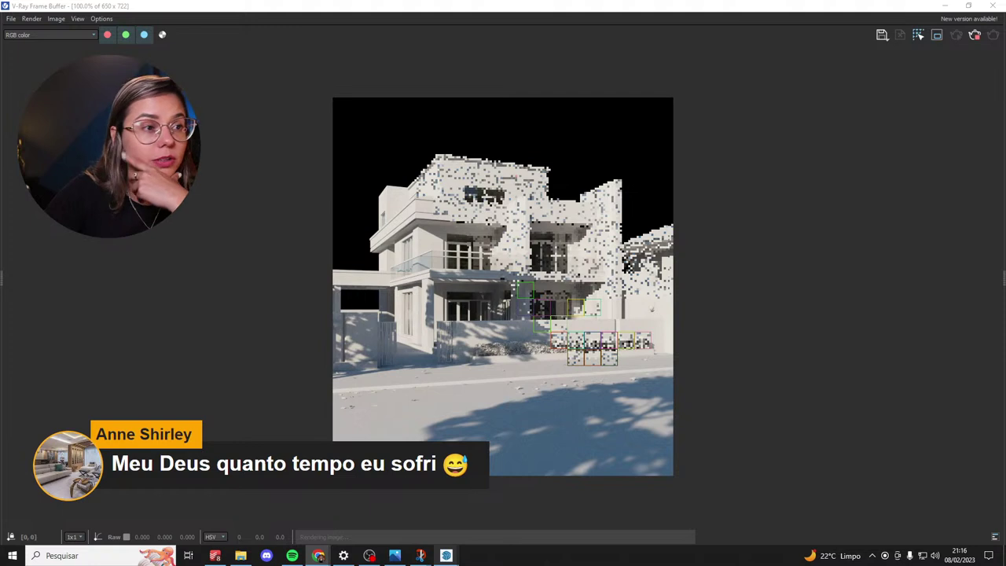
{"action": "left_click", "coordinate": [753, 371]}
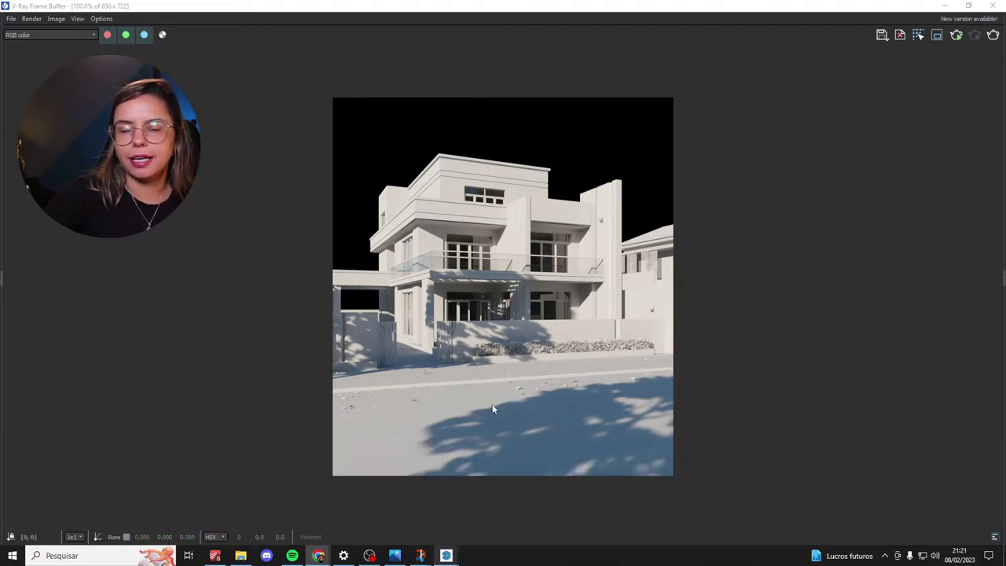
{"action": "left_click", "coordinate": [946, 6]}
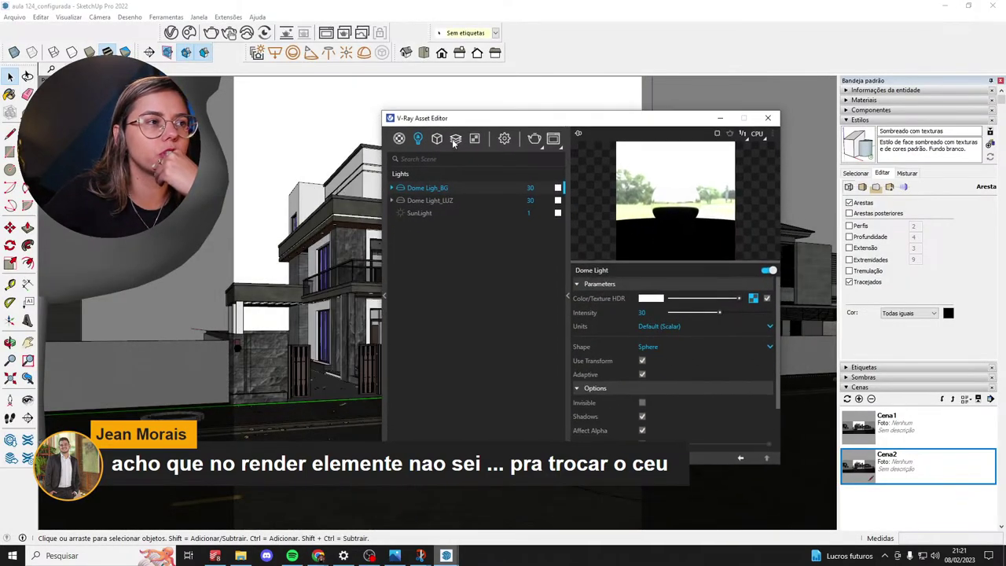
{"action": "left_click", "coordinate": [456, 139]}
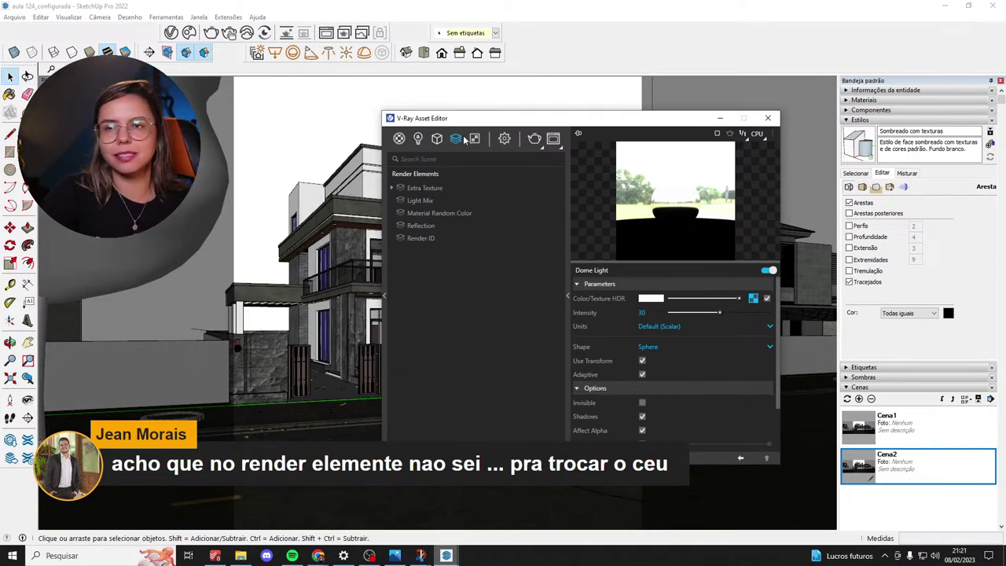
Inspect the Render ID, Reflection, Material Random Color and Light Mix elements, then reopen the frame buffer.
{"action": "left_click", "coordinate": [428, 239]}
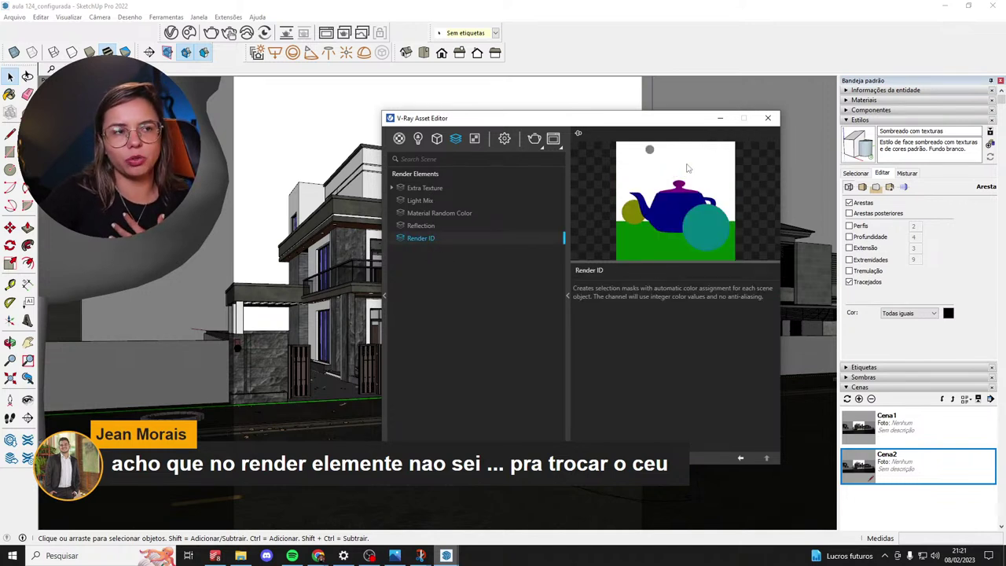
{"action": "left_click", "coordinate": [429, 226]}
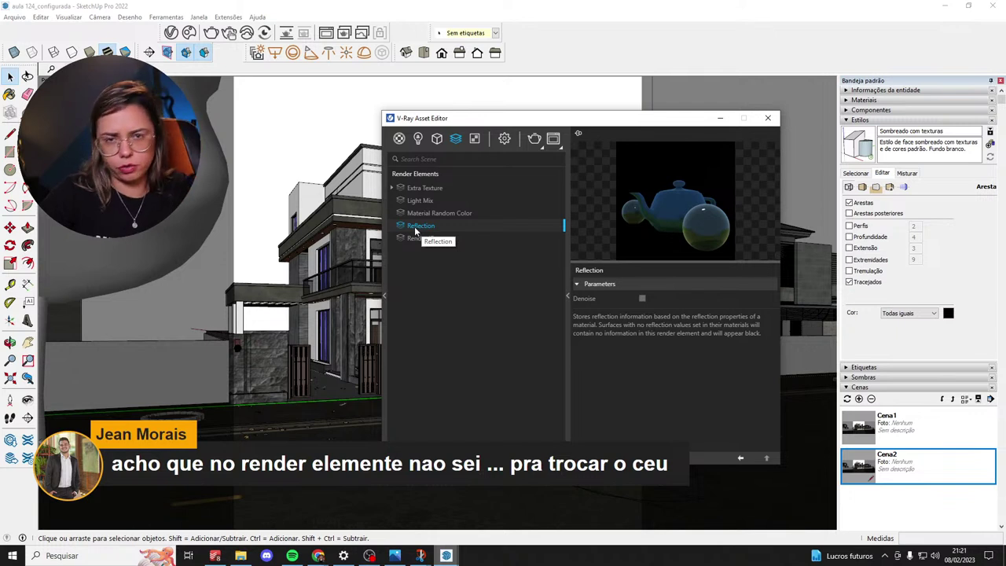
{"action": "left_click", "coordinate": [443, 214]}
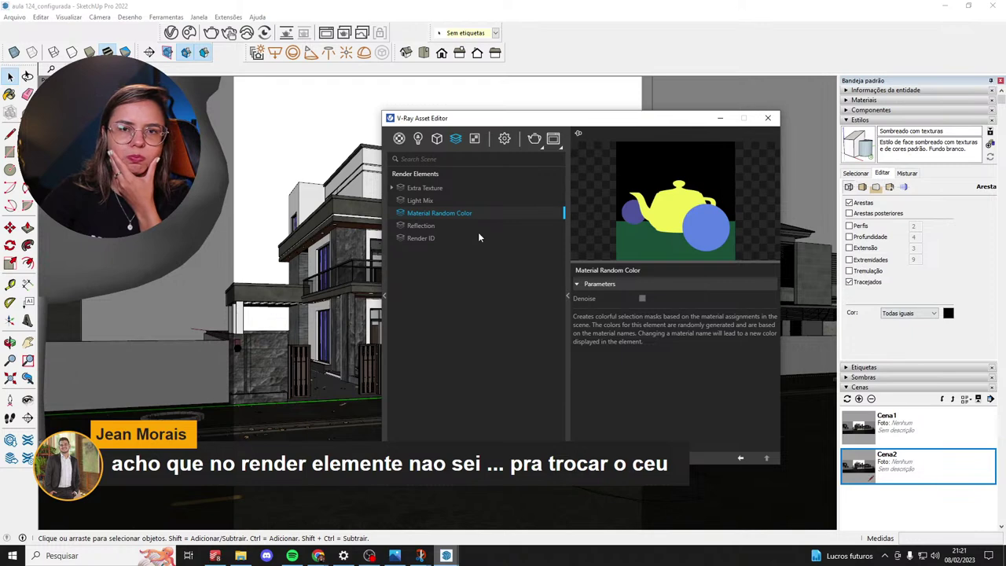
{"action": "left_click", "coordinate": [444, 199]}
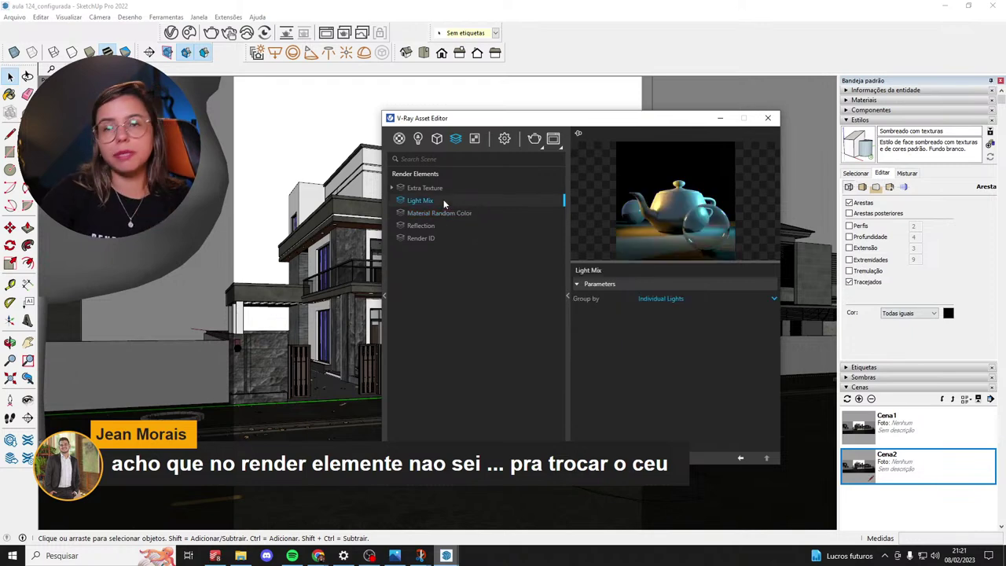
{"action": "left_click", "coordinate": [286, 33]}
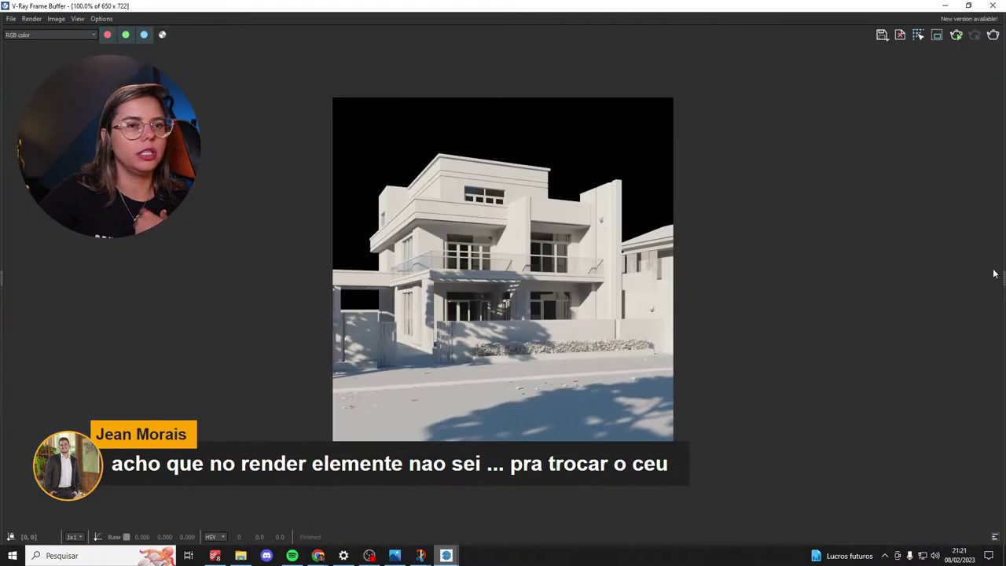
Toggle Dome Light 0 off and back on in Source: LightMix, then minimize the frame buffer.
{"action": "left_click", "coordinate": [1001, 276]}
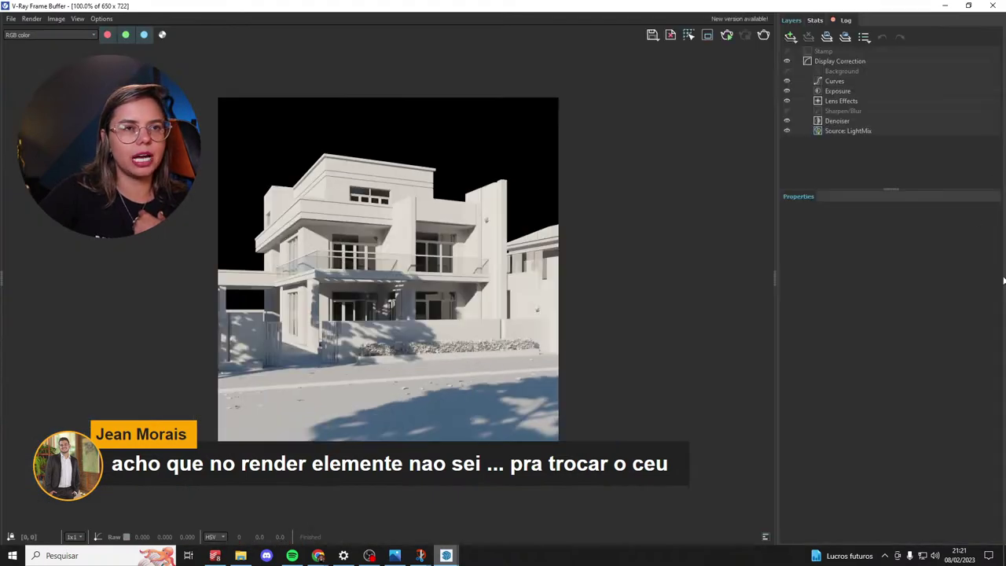
{"action": "left_click", "coordinate": [881, 131]}
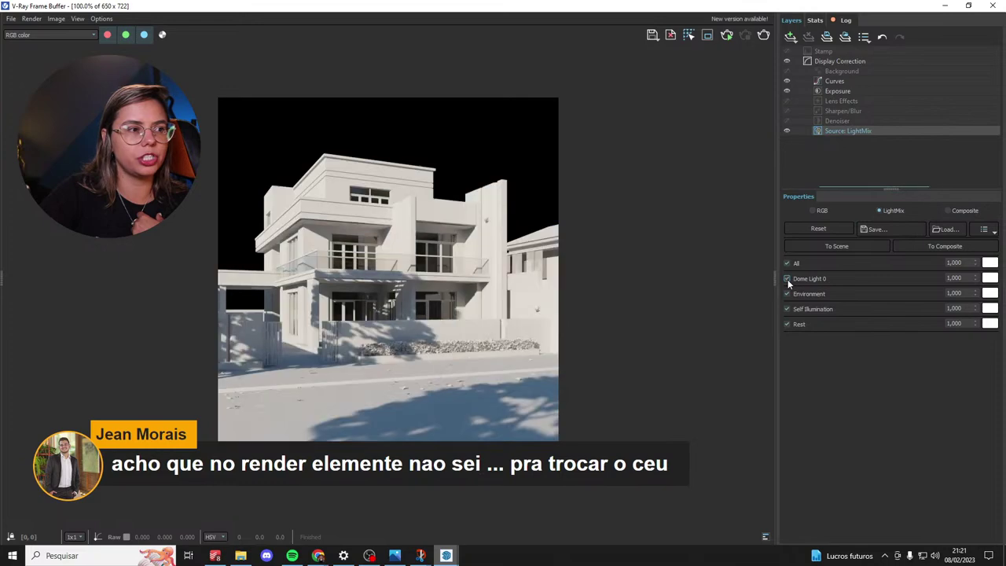
{"action": "left_click", "coordinate": [788, 279]}
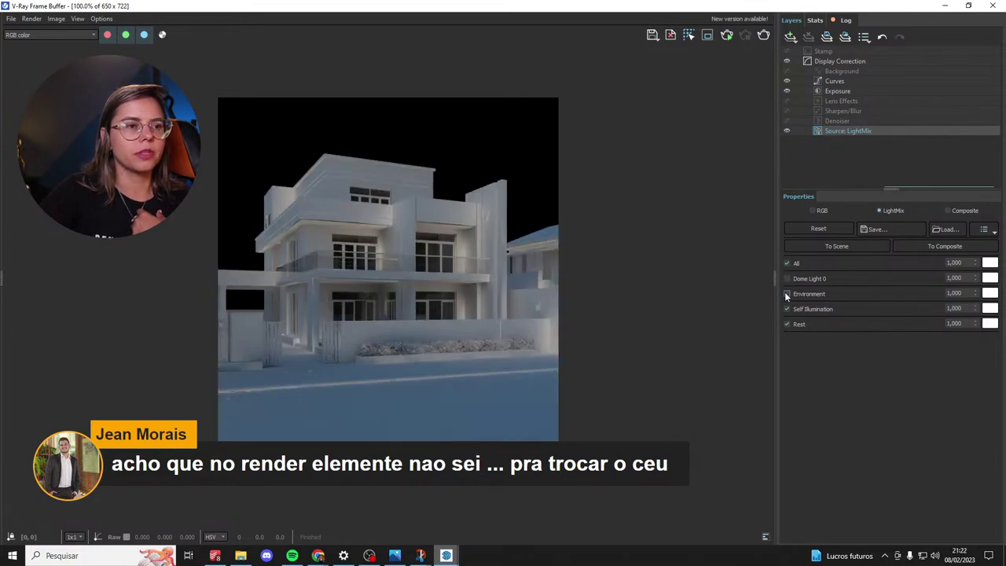
{"action": "left_click", "coordinate": [787, 279]}
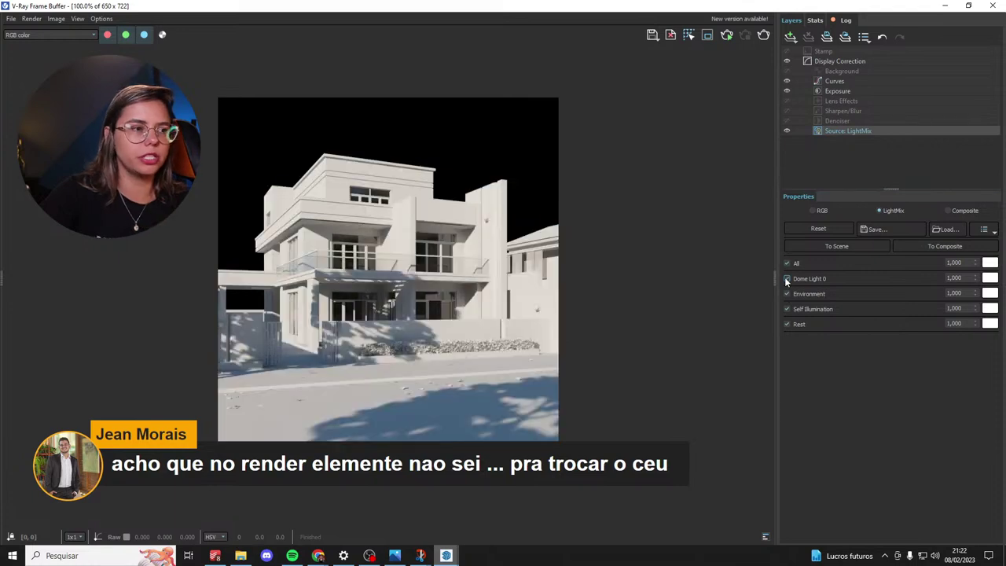
{"action": "left_click", "coordinate": [948, 7]}
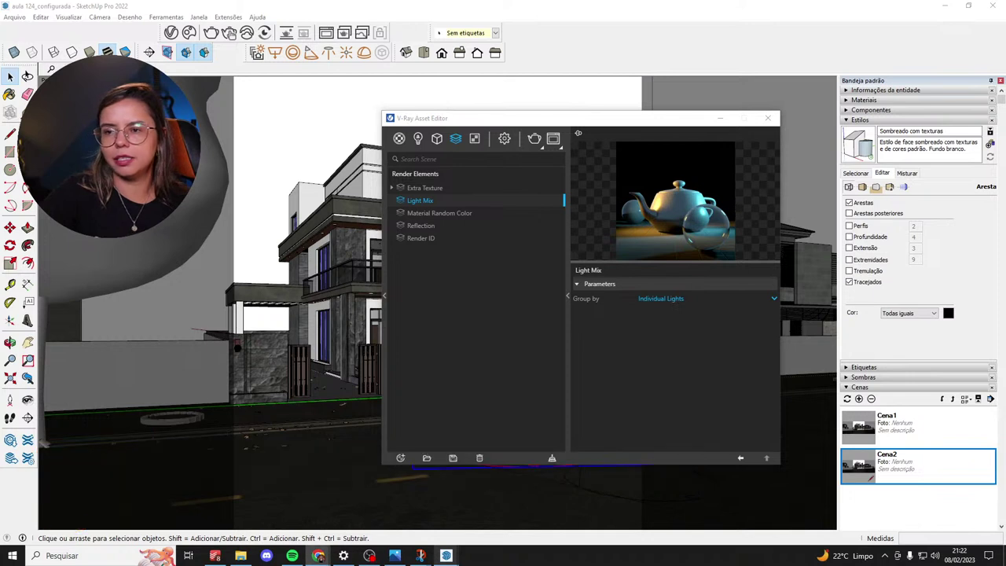
Clear Extra Texture's texture slot and assign a Dirt map, then reopen the frame buffer.
{"action": "left_click", "coordinate": [434, 187]}
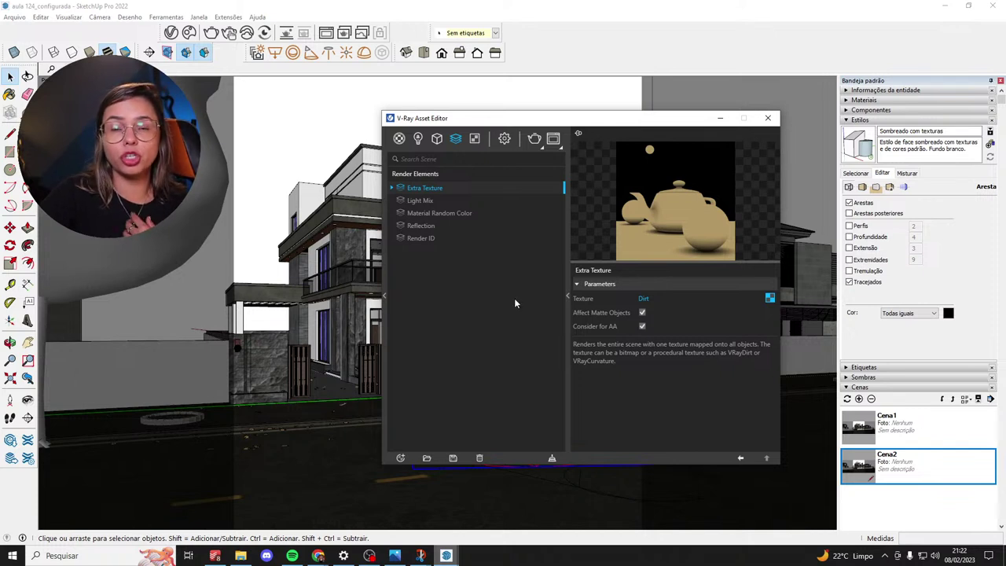
{"action": "left_click", "coordinate": [493, 189]}
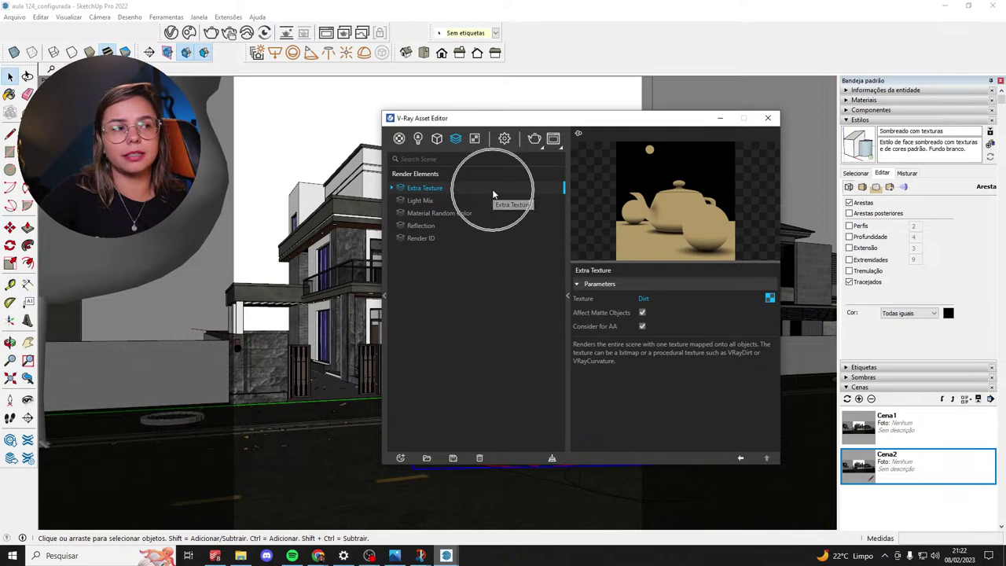
{"action": "right_click", "coordinate": [769, 299]}
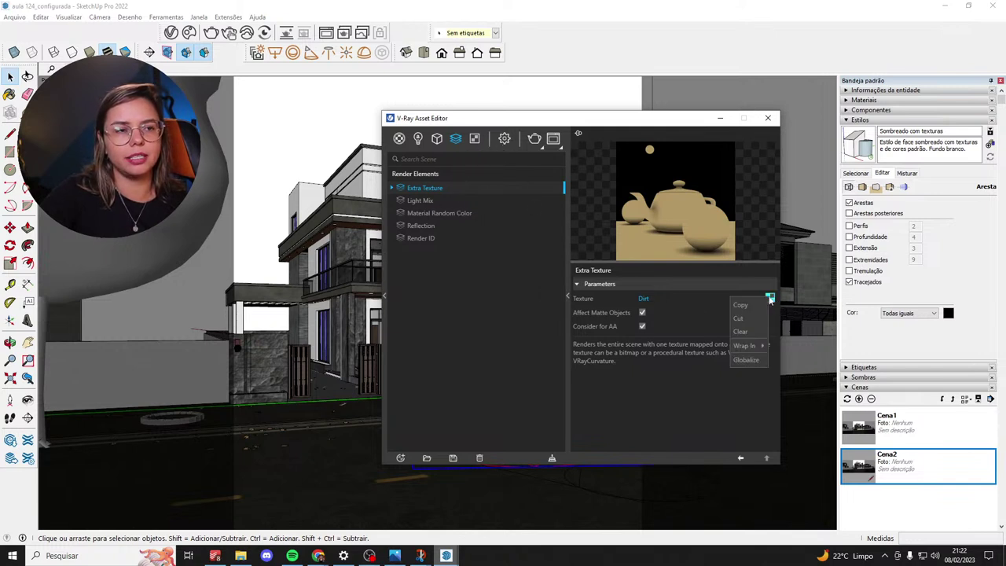
{"action": "left_click", "coordinate": [740, 331]}
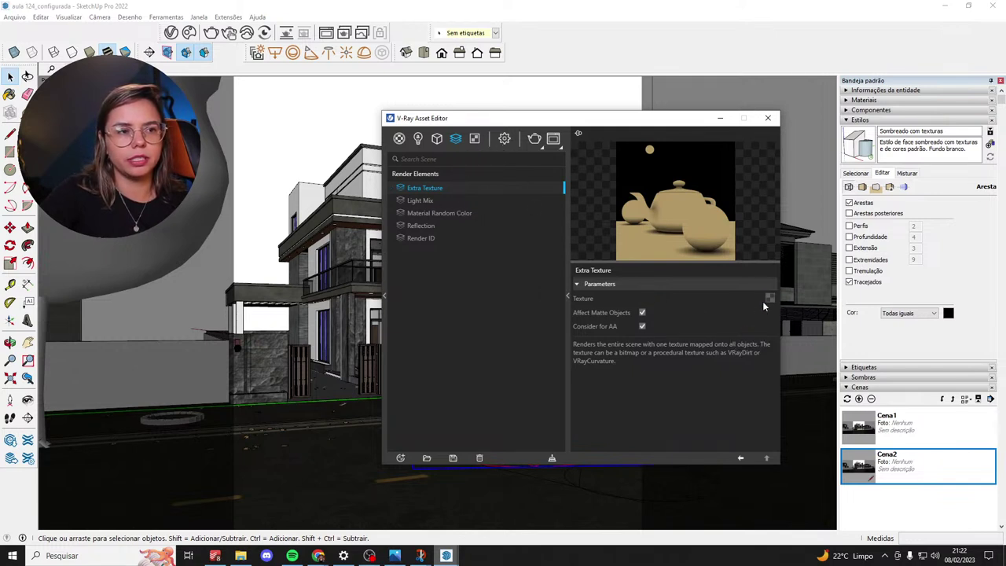
{"action": "left_click", "coordinate": [774, 295]}
{"action": "scroll", "coordinate": [739, 370], "scroll_direction": "down", "scroll_amount": 5}
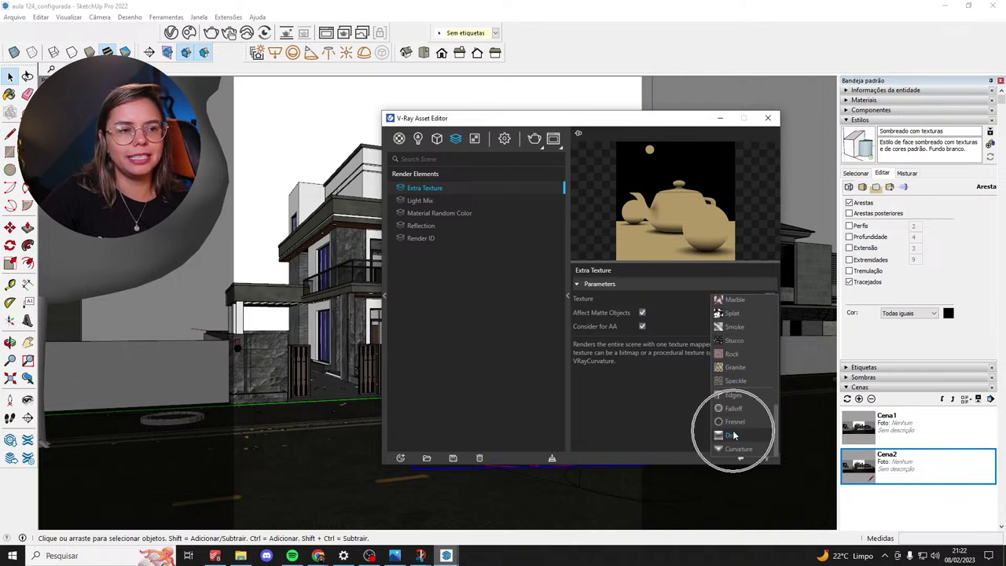
{"action": "left_click", "coordinate": [732, 434]}
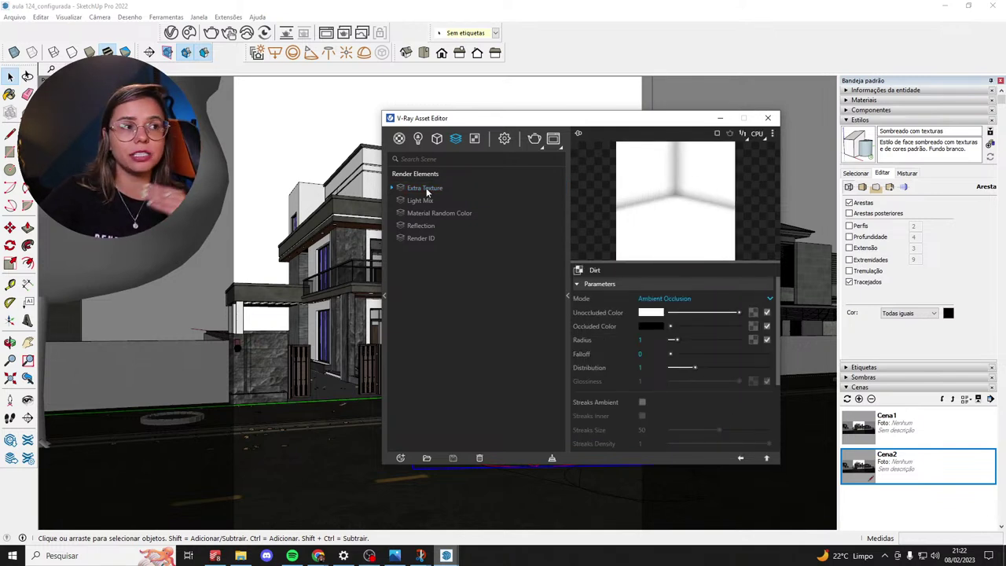
{"action": "left_click", "coordinate": [204, 52]}
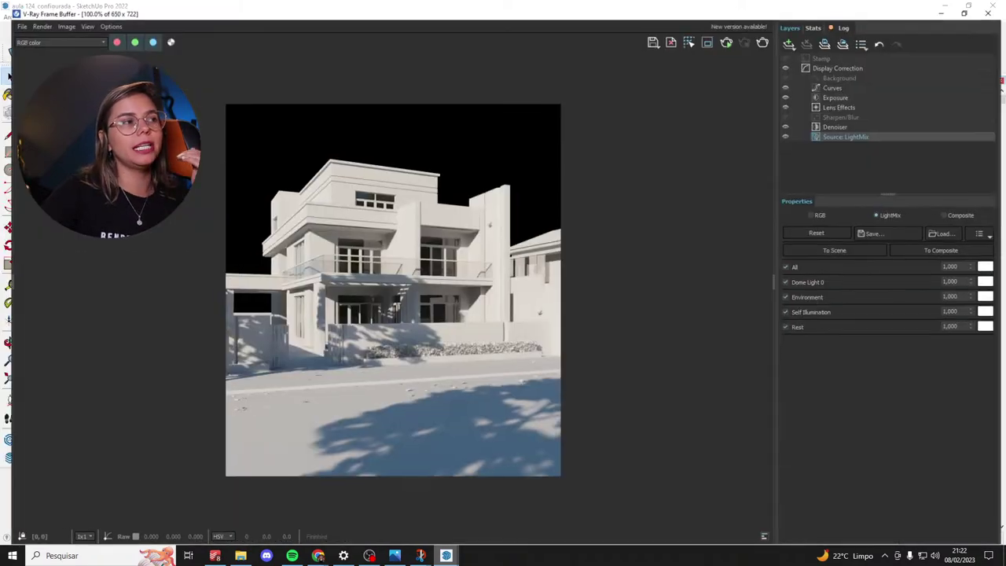
View the Alpha, Reflection and Render_ID channels in turn.
{"action": "left_click", "coordinate": [66, 36]}
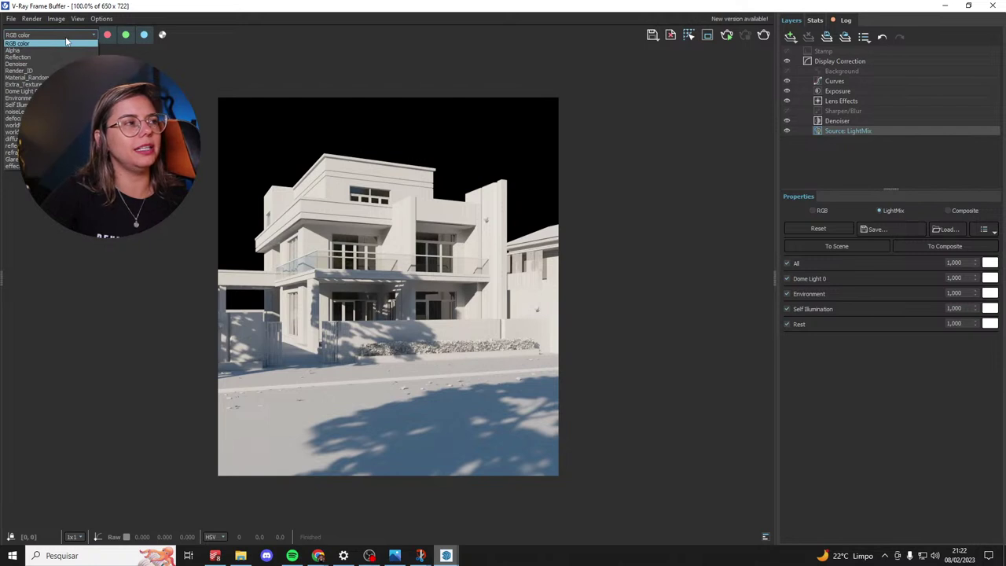
{"action": "left_click", "coordinate": [57, 52]}
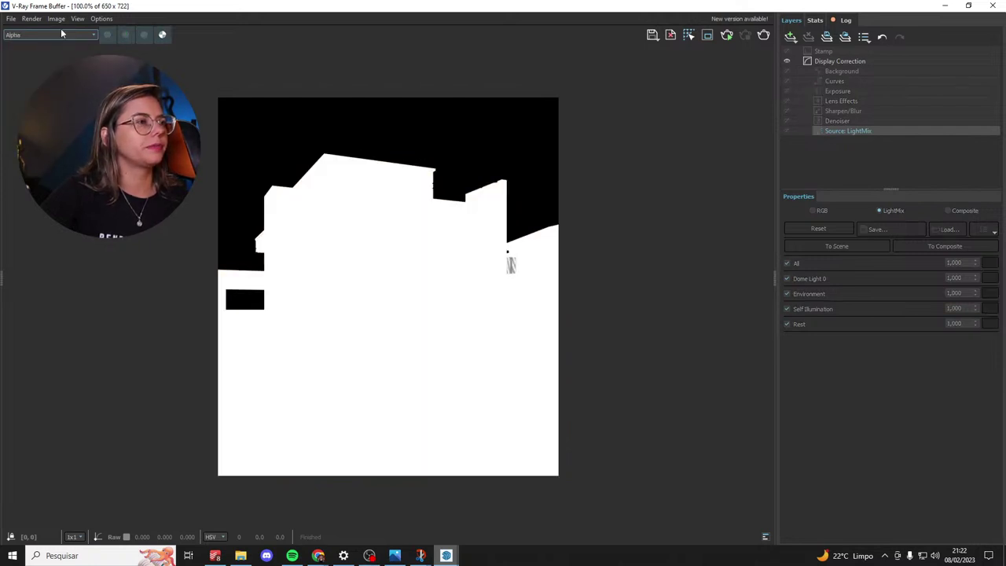
{"action": "left_click", "coordinate": [31, 34]}
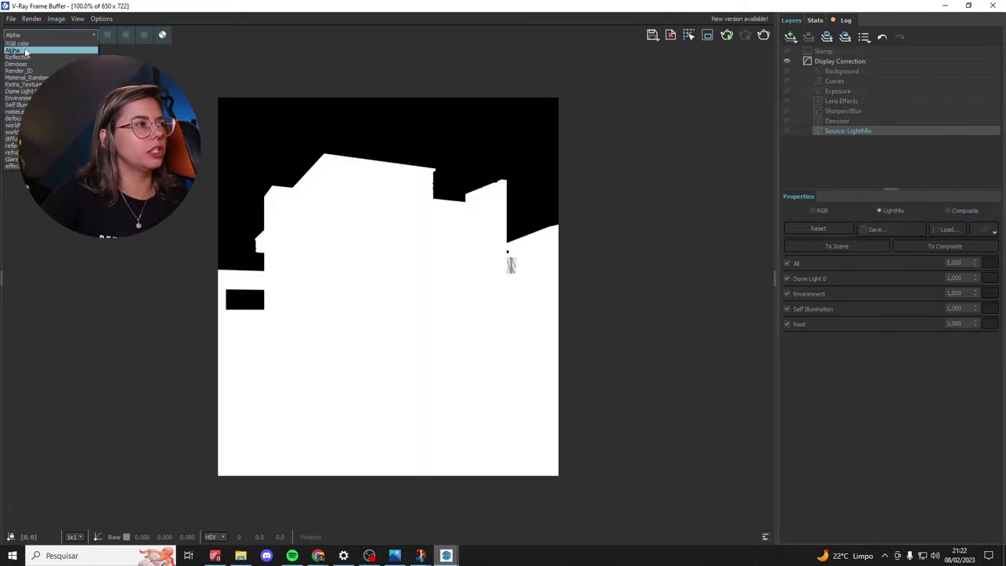
{"action": "left_click", "coordinate": [26, 61]}
{"action": "left_click", "coordinate": [37, 37]}
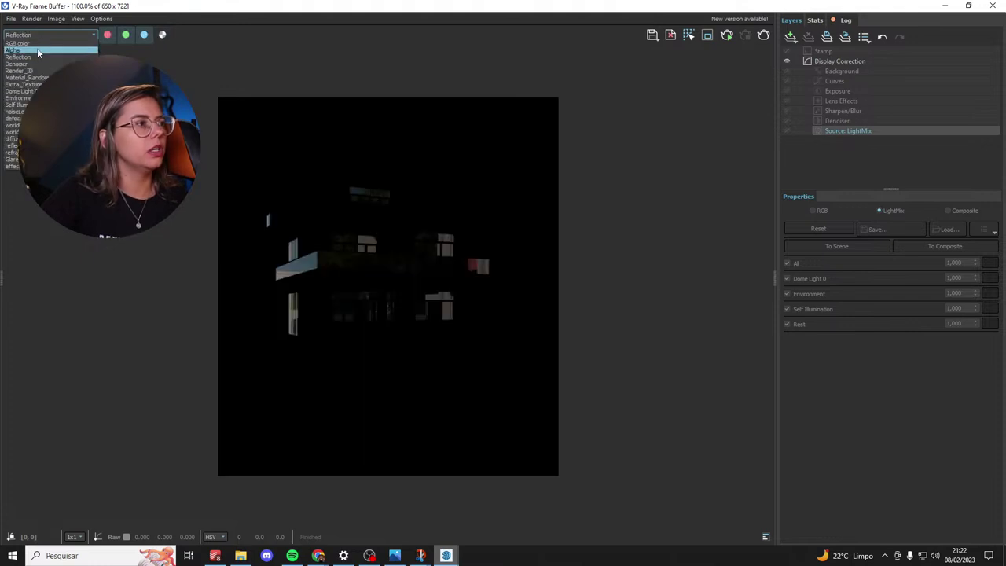
{"action": "left_click", "coordinate": [33, 72]}
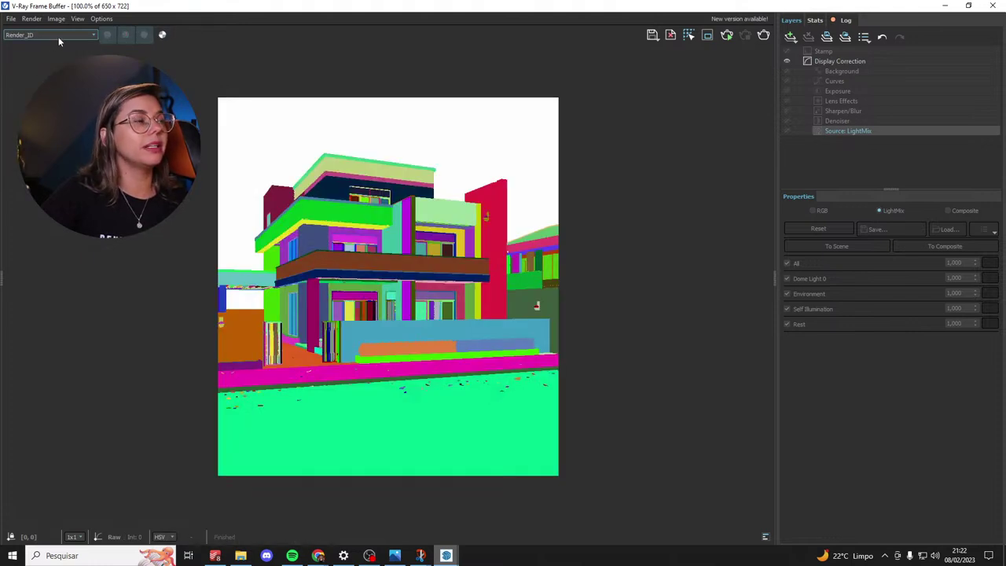
Switch to the Material_Random_Color pass, then the white Extra_Texture dirt pass.
{"action": "left_click", "coordinate": [47, 35]}
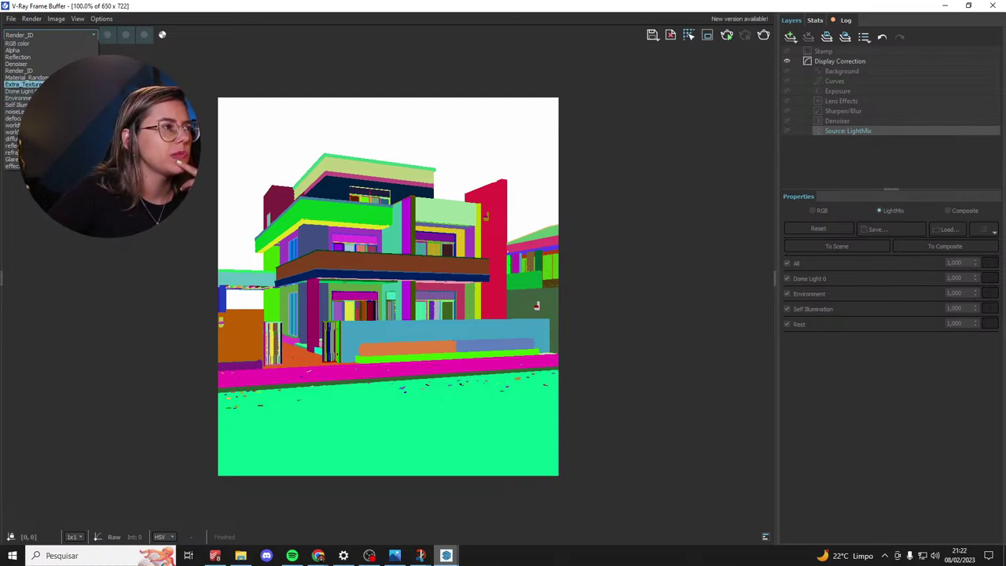
{"action": "left_click", "coordinate": [52, 72]}
{"action": "left_click", "coordinate": [47, 35]}
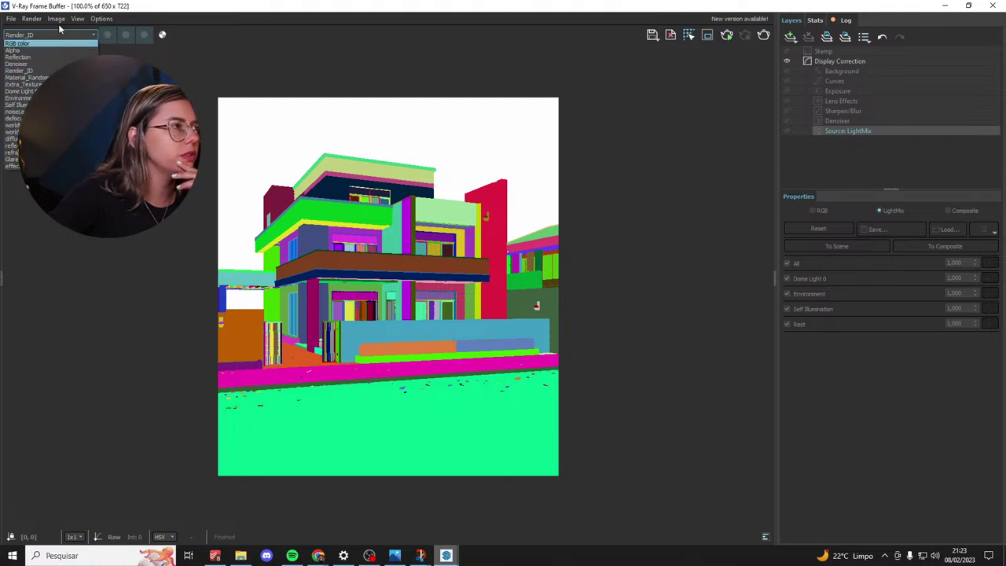
{"action": "left_click", "coordinate": [27, 77]}
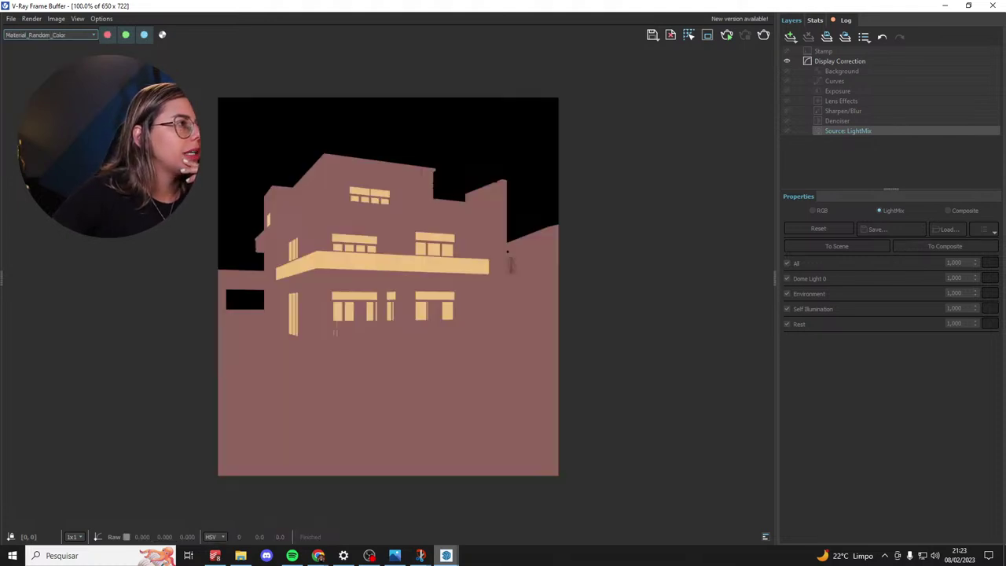
{"action": "left_click", "coordinate": [59, 35]}
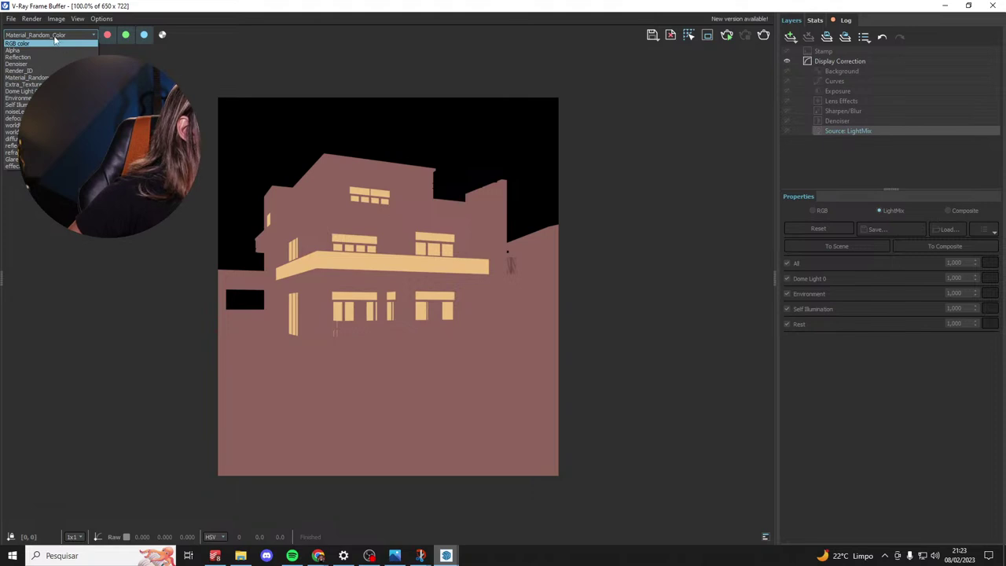
{"action": "left_click", "coordinate": [24, 84]}
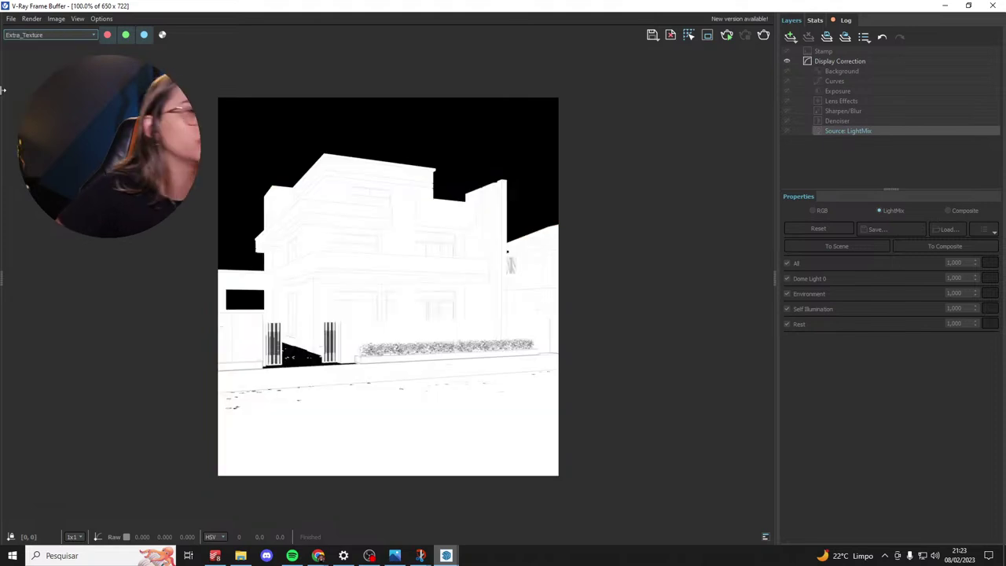
{"action": "scroll", "coordinate": [322, 323], "scroll_direction": "up", "scroll_amount": 2}
{"action": "scroll", "coordinate": [322, 323], "scroll_direction": "down", "scroll_amount": 2}
{"action": "scroll", "coordinate": [309, 286], "scroll_direction": "up", "scroll_amount": 2}
{"action": "scroll", "coordinate": [310, 286], "scroll_direction": "down", "scroll_amount": 2}
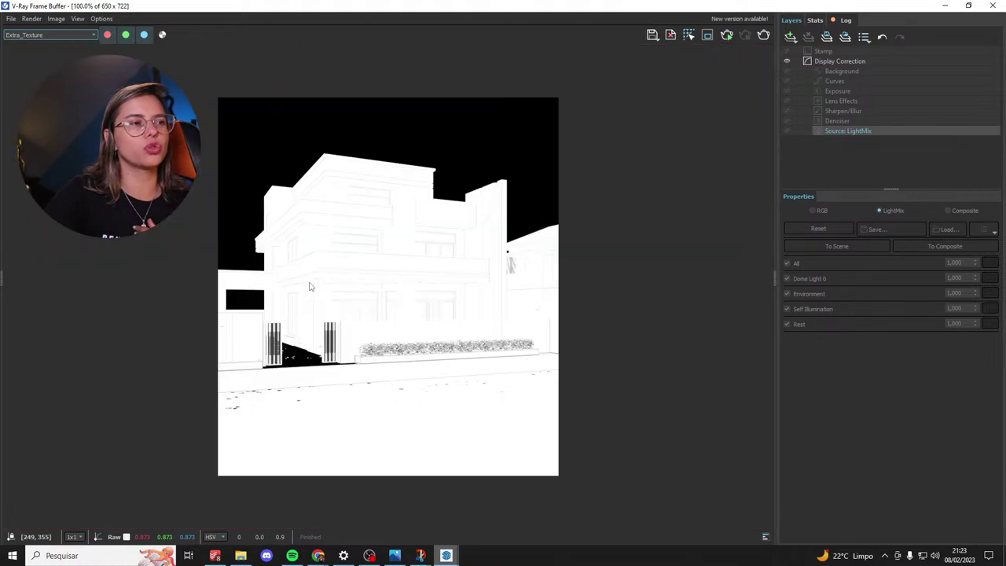
{"action": "left_click", "coordinate": [24, 35]}
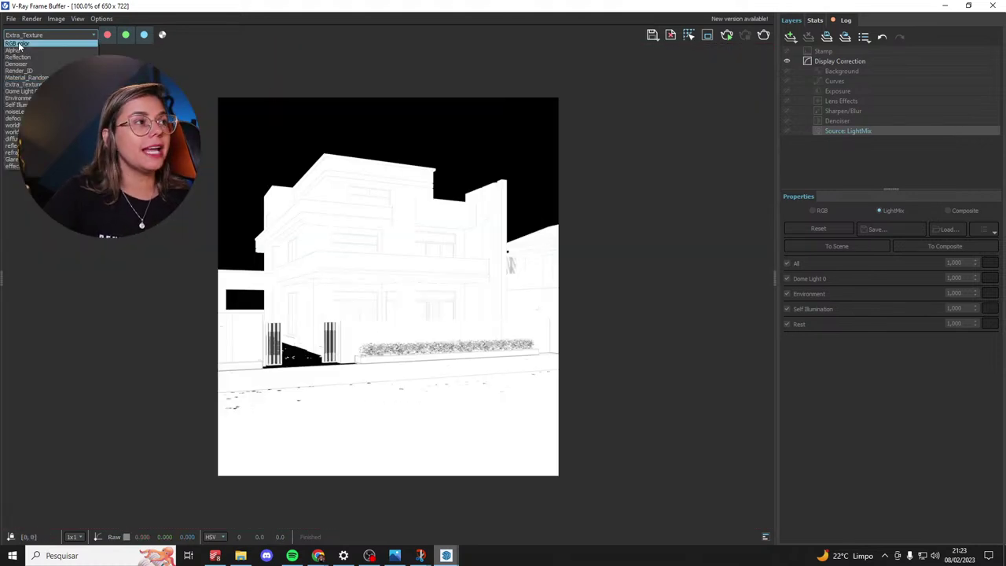
Return to the RGB color channel and raise the Exposure layer from 0.684 to 1.565.
{"action": "left_click", "coordinate": [18, 44]}
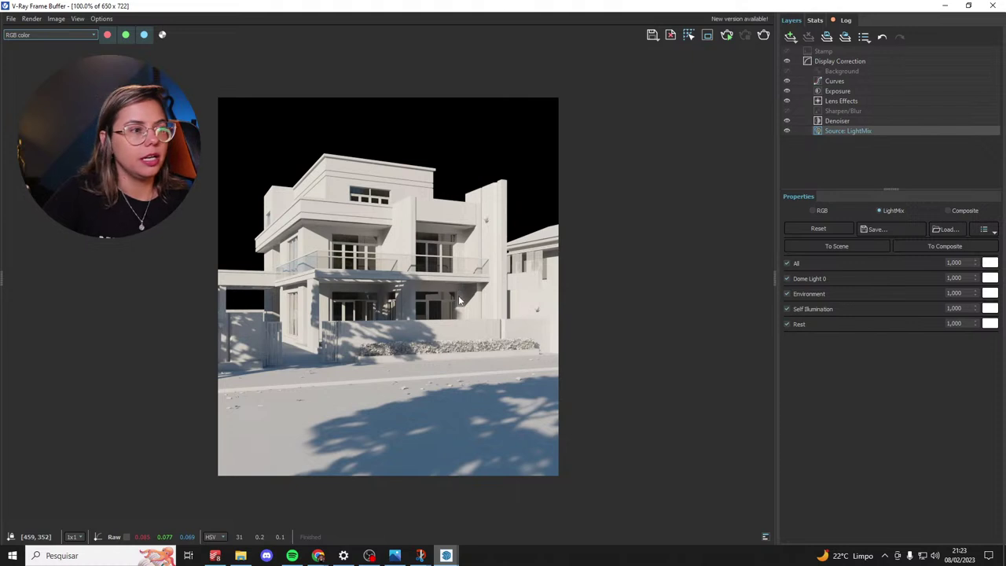
{"action": "left_click", "coordinate": [882, 92]}
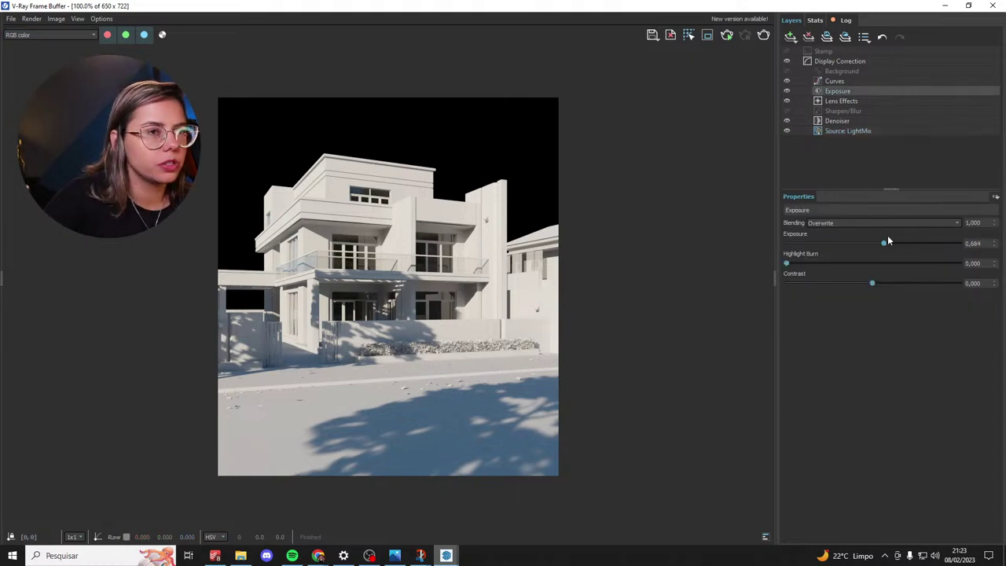
{"action": "left_click_drag", "start_coordinate": [889, 242], "coordinate": [901, 246]}
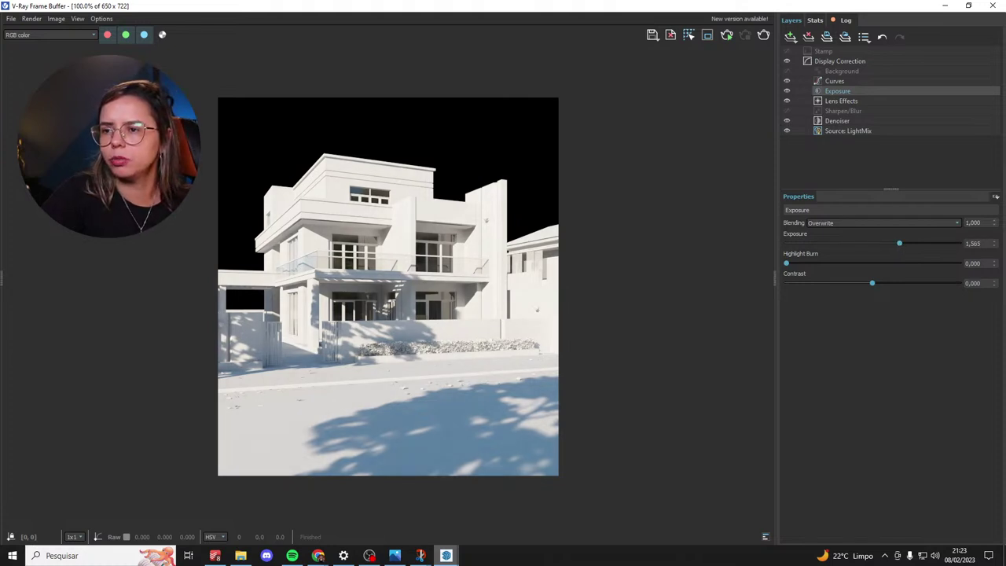
{"action": "key", "text": "alt+Tab"}
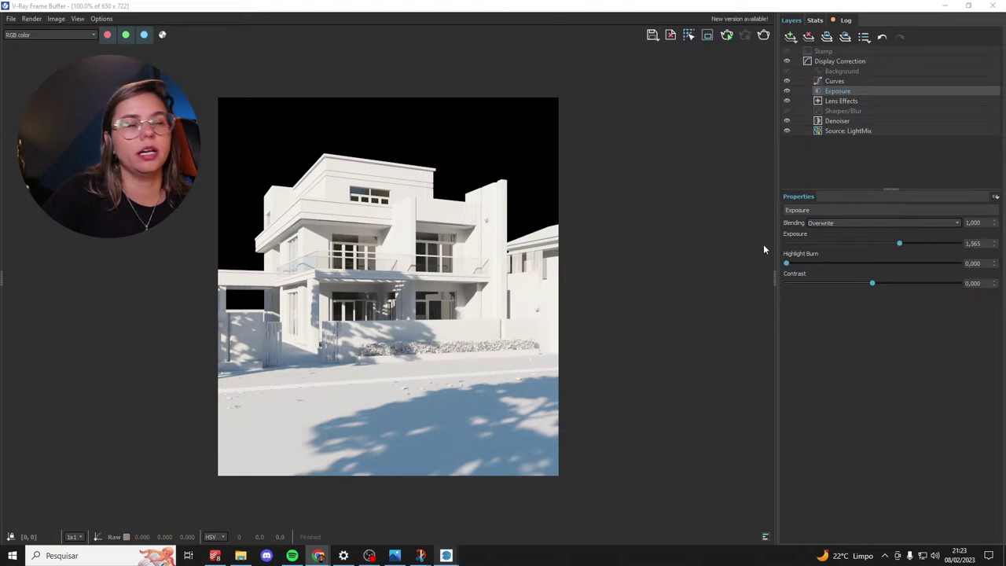
{"action": "left_click", "coordinate": [793, 41]}
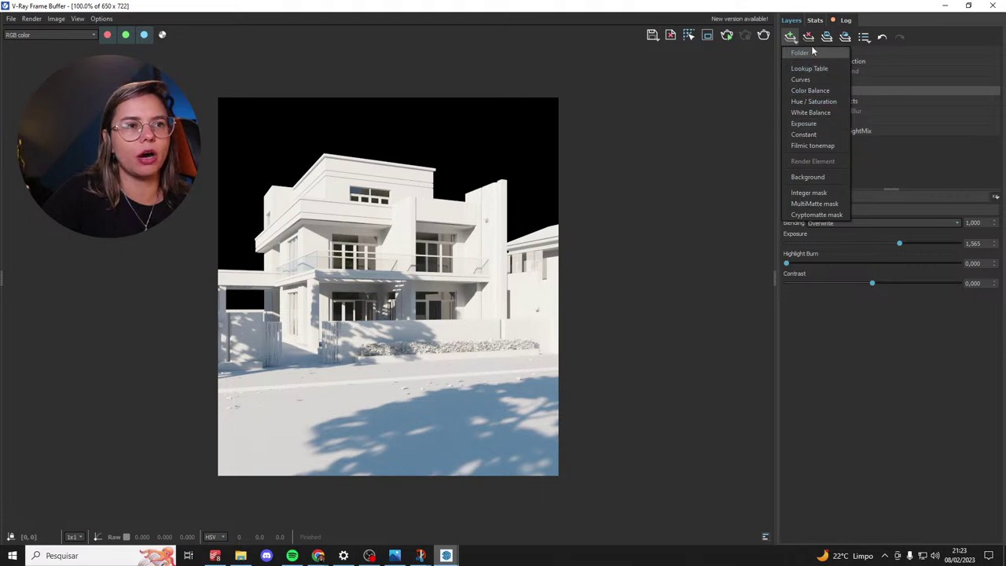
Add a Background layer and load vp_sky_v1_042 from Downloads as its image.
{"action": "left_click", "coordinate": [827, 179]}
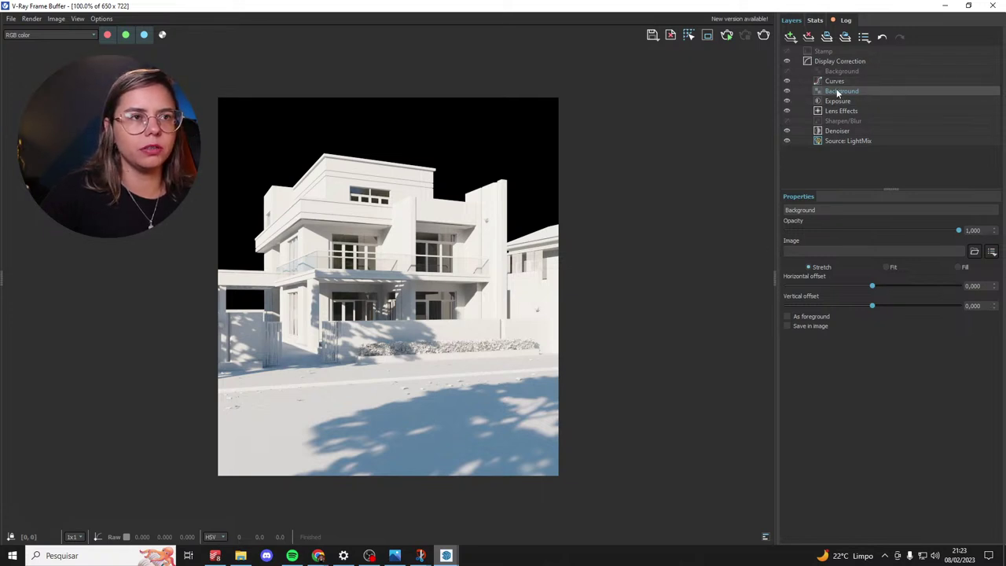
{"action": "left_click", "coordinate": [975, 252]}
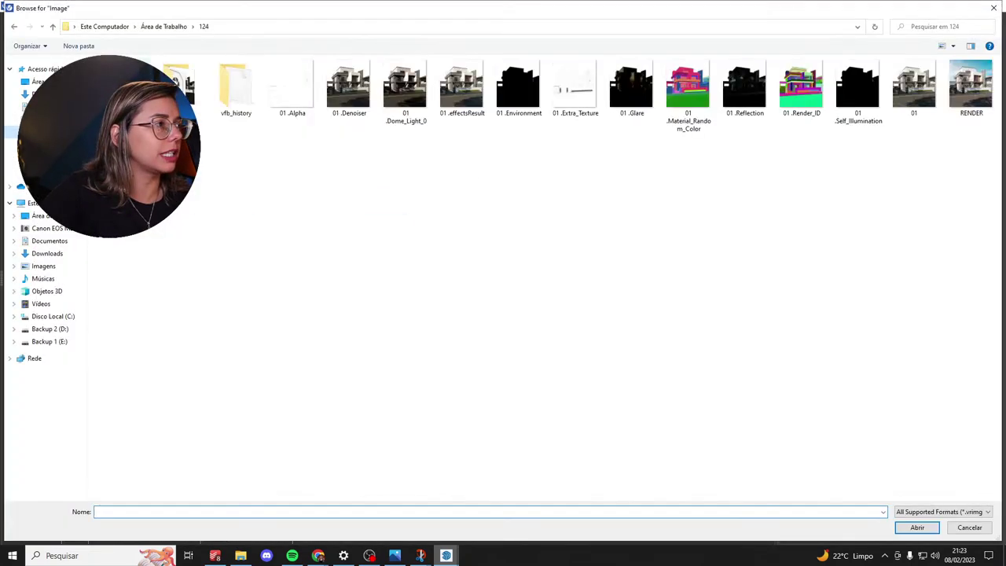
{"action": "double_click", "coordinate": [176, 87]}
{"action": "left_click", "coordinate": [35, 95]}
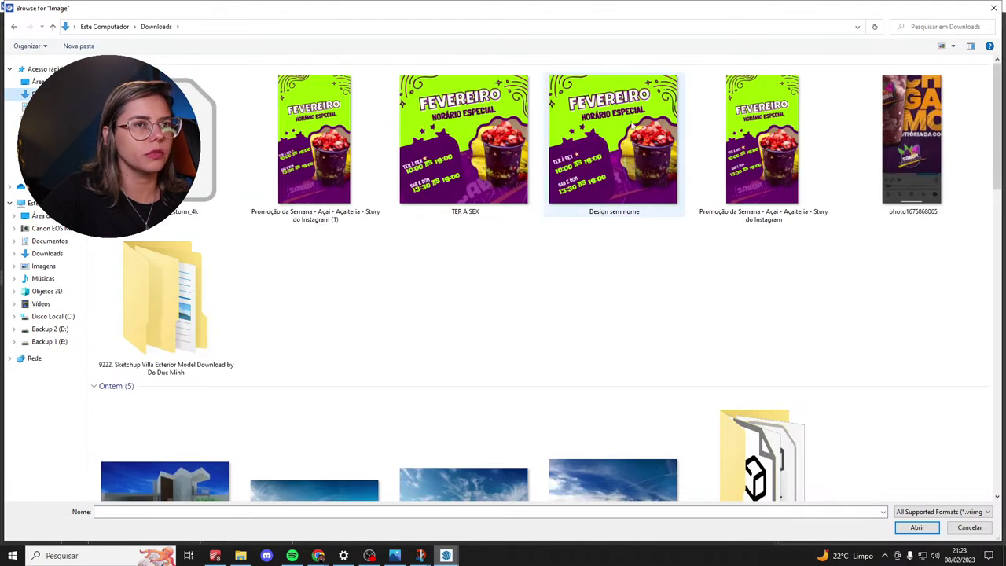
{"action": "left_click", "coordinate": [334, 475]}
{"action": "scroll", "coordinate": [335, 475], "scroll_direction": "down", "scroll_amount": 1}
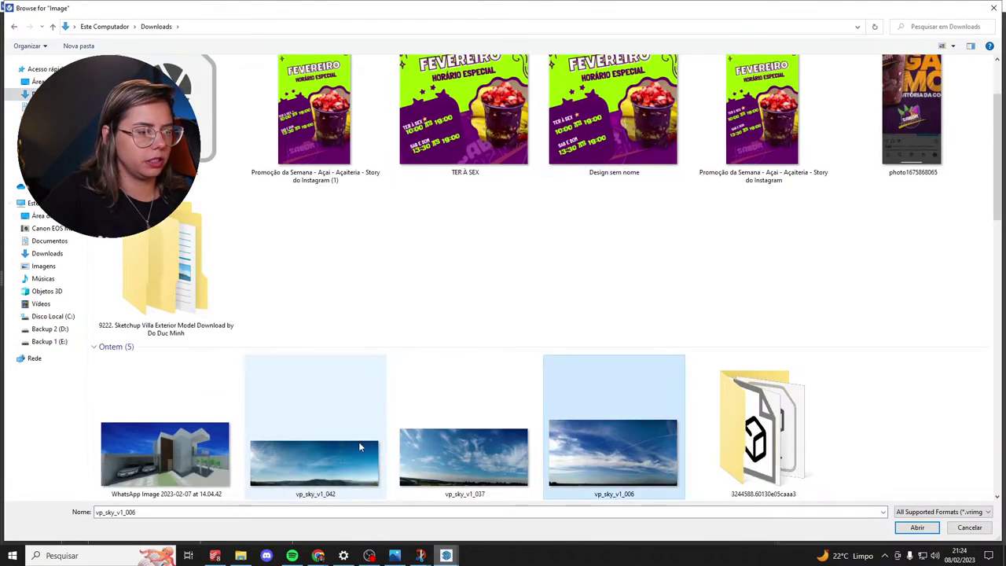
{"action": "left_click", "coordinate": [477, 440]}
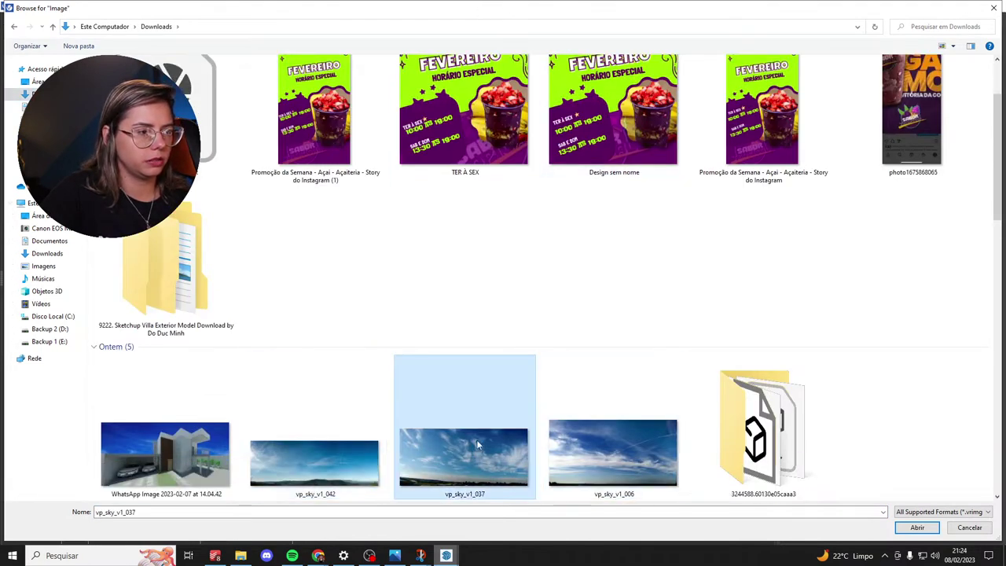
{"action": "double_click", "coordinate": [346, 462]}
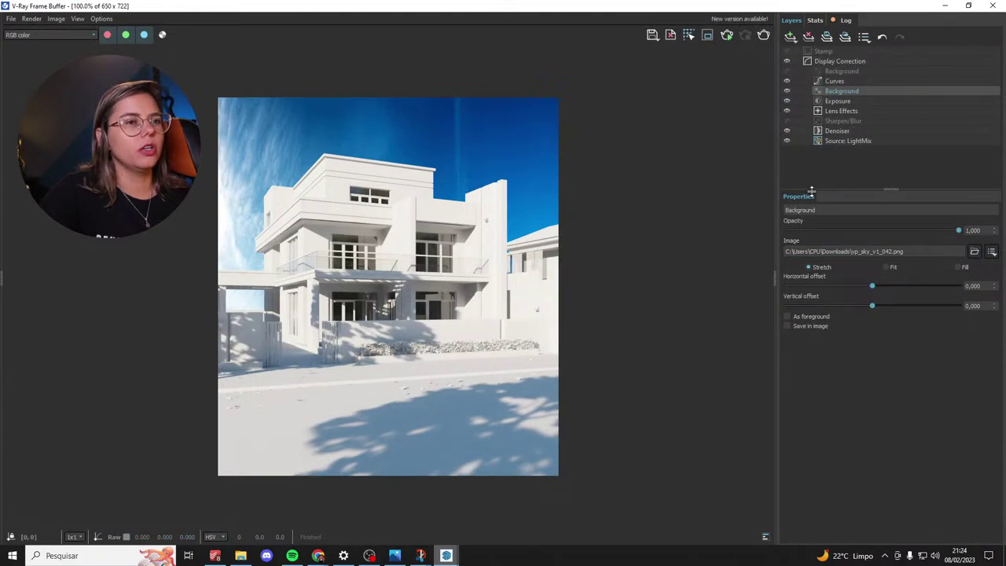
Set the sky image to Fill with horizontal offset 0.307 and vertical offset -0.374.
{"action": "left_click", "coordinate": [890, 269]}
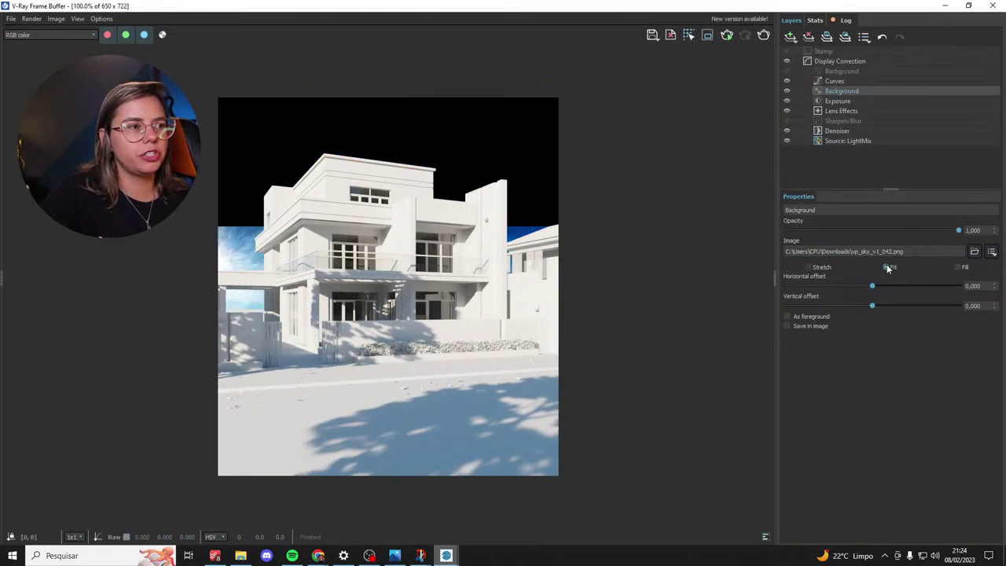
{"action": "left_click_drag", "start_coordinate": [873, 286], "coordinate": [868, 306]}
{"action": "left_click", "coordinate": [957, 267]}
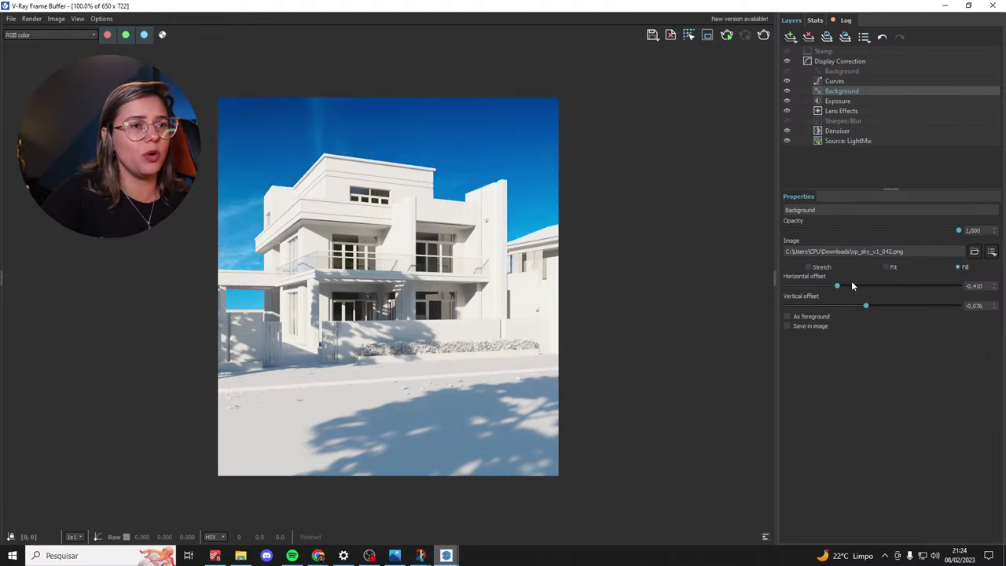
{"action": "mouse_move", "coordinate": [838, 286]}
{"action": "left_mouse_down"}
{"action": "mouse_move", "coordinate": [916, 287]}
{"action": "mouse_move", "coordinate": [826, 303]}
{"action": "mouse_move", "coordinate": [840, 306]}
{"action": "left_mouse_up"}
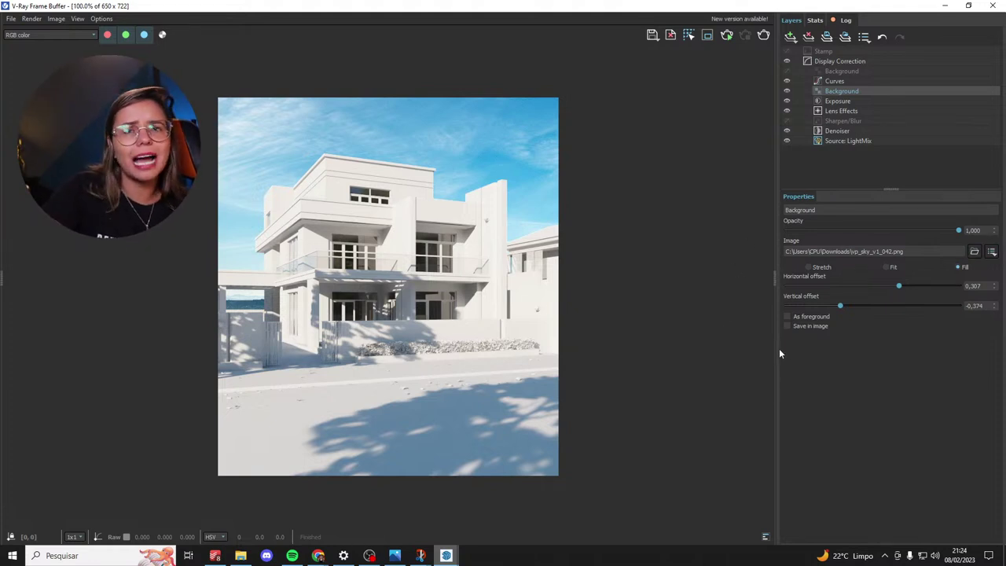
Delete the sky Background layer so the house render shows a black sky again.
{"action": "right_click", "coordinate": [859, 91]}
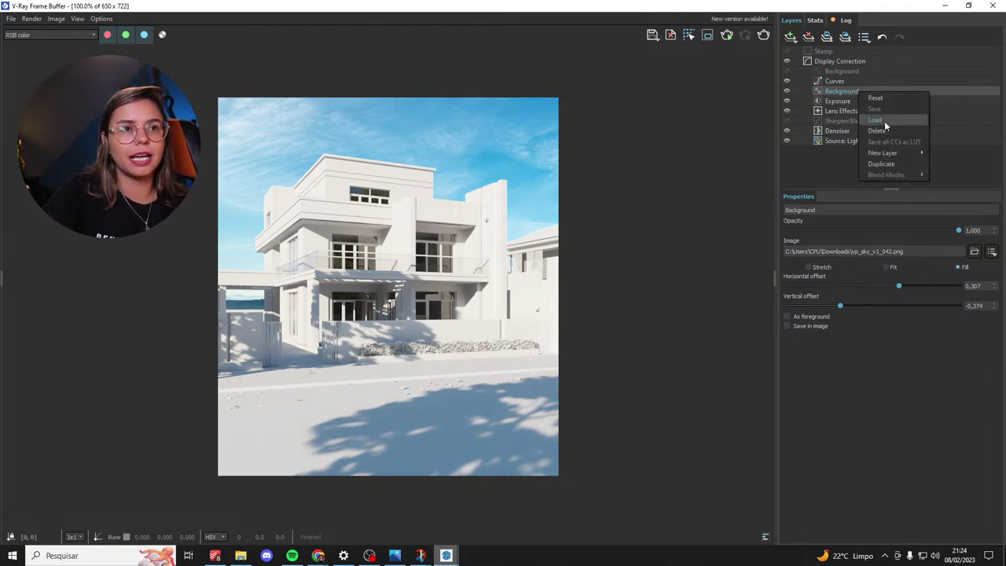
{"action": "left_click", "coordinate": [874, 133]}
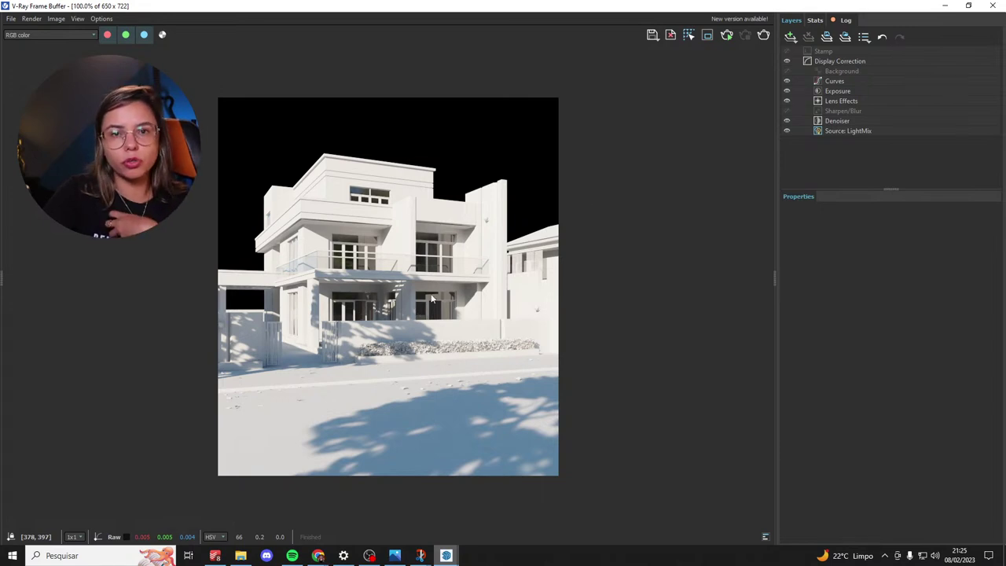
{"action": "left_click", "coordinate": [652, 35]}
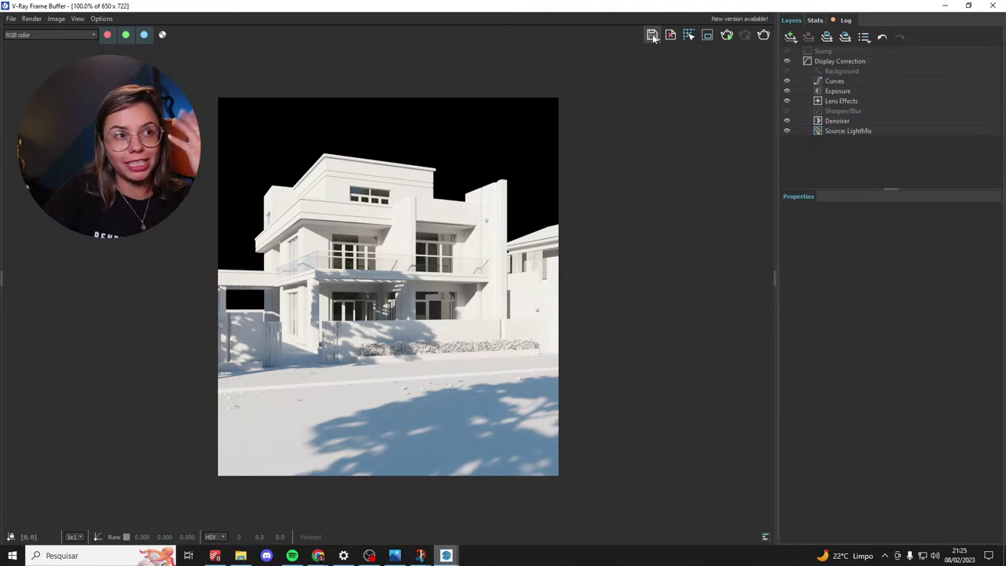
{"action": "left_click", "coordinate": [653, 36]}
Choose to save all V-Ray image channels to separate files from the Frame Buffer.
{"action": "left_click", "coordinate": [676, 65]}
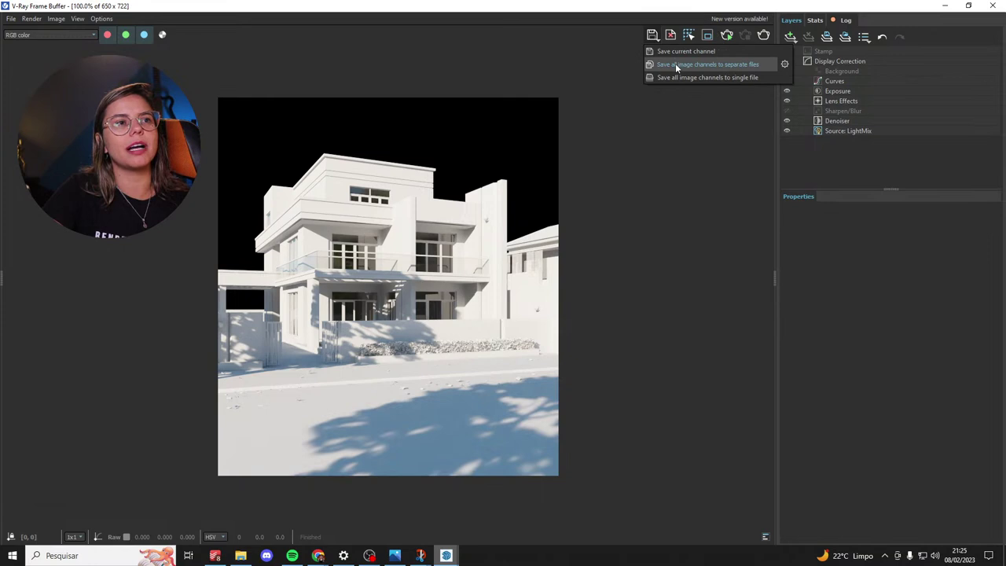
{"action": "left_click", "coordinate": [744, 69]}
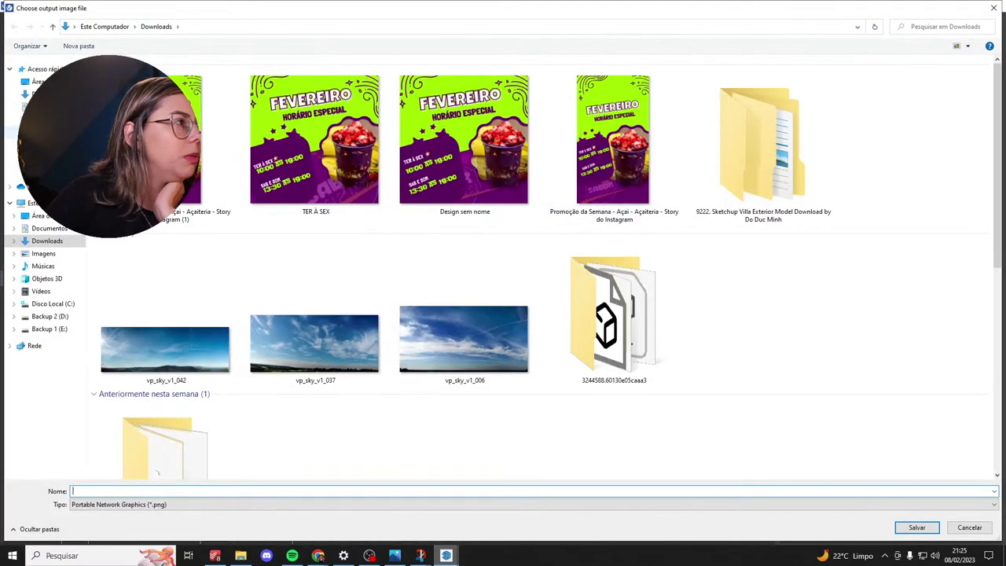
Create a new folder named CANAIS inside Desktop > 124 and open it.
{"action": "left_click", "coordinate": [11, 132]}
{"action": "right_click", "coordinate": [234, 173]}
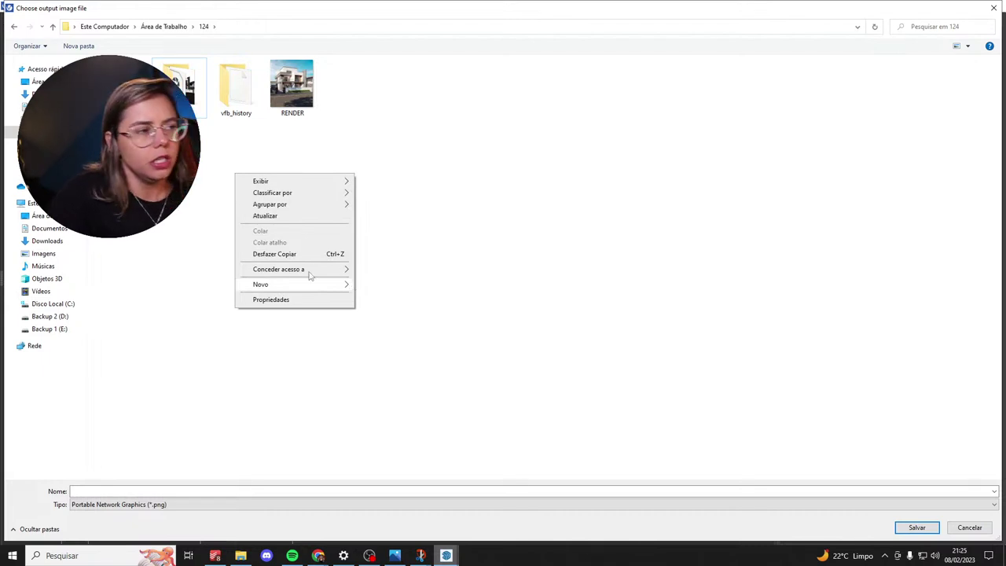
{"action": "mouse_move", "coordinate": [338, 284]}
{"action": "left_click", "coordinate": [376, 286]}
{"action": "type", "text": "cANAIS"}
{"action": "key", "text": "Return"}
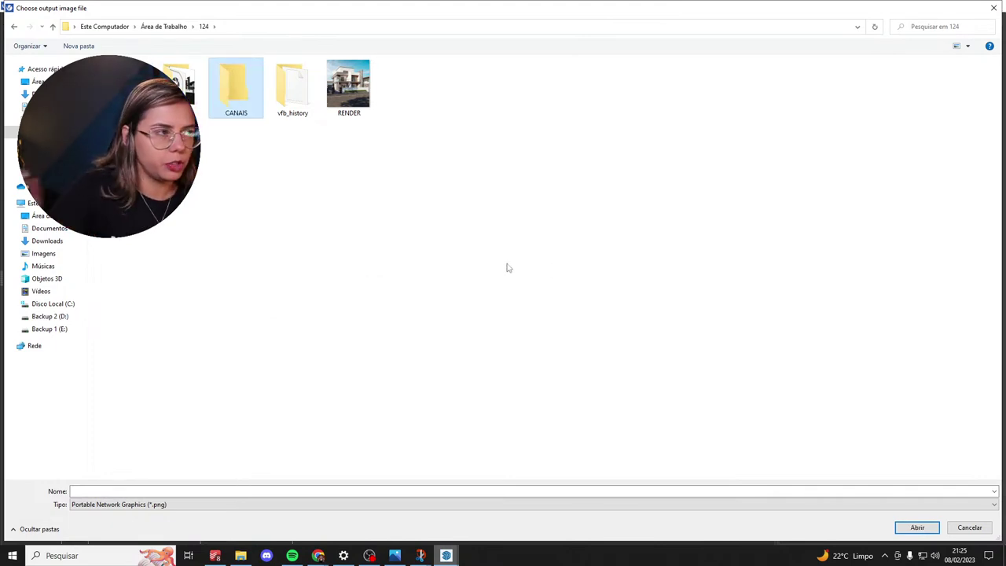
{"action": "double_click", "coordinate": [236, 102]}
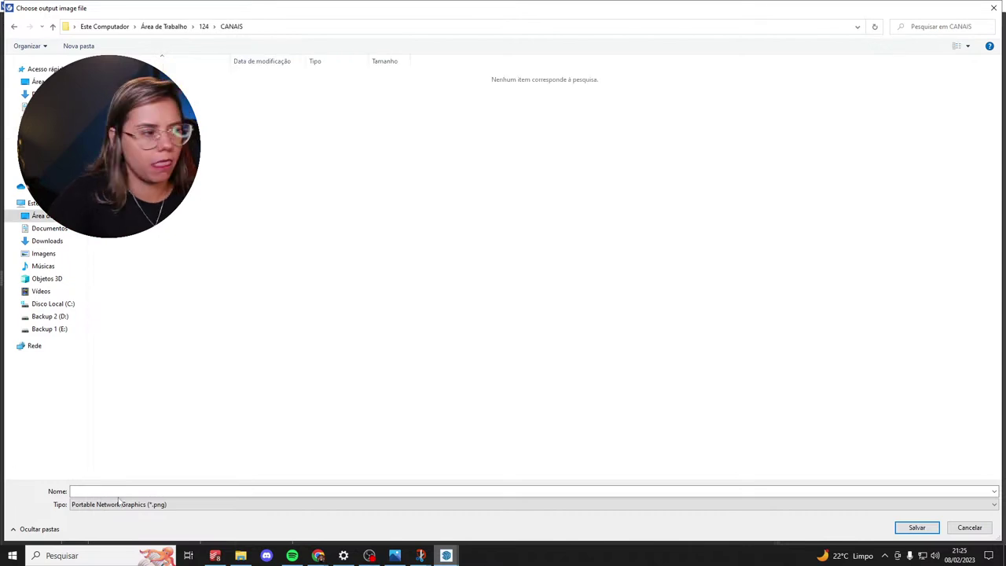
Save the channels as TIFF files named 01 into CANAIS.
{"action": "left_click", "coordinate": [161, 491]}
{"action": "type", "text": "01"}
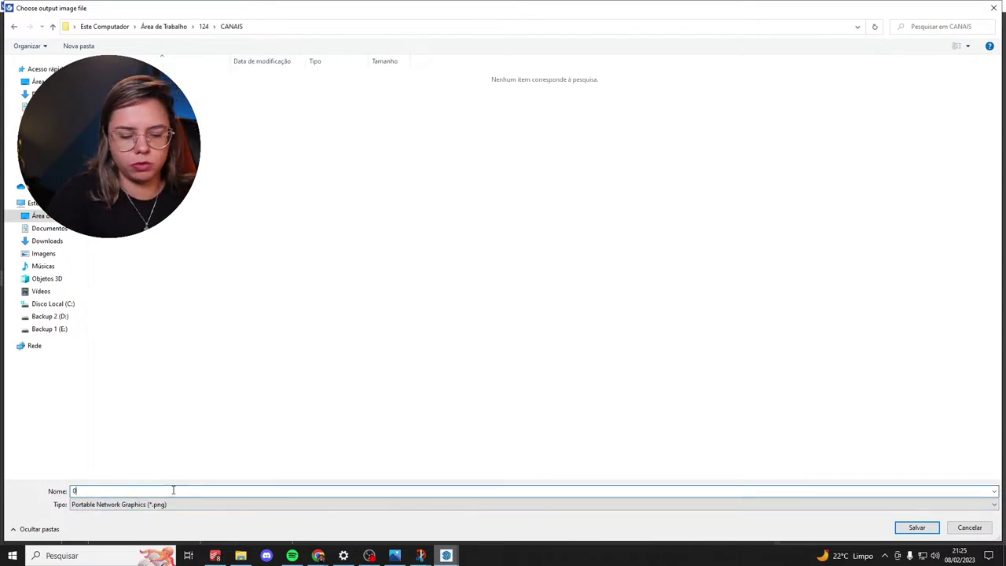
{"action": "left_click", "coordinate": [165, 505]}
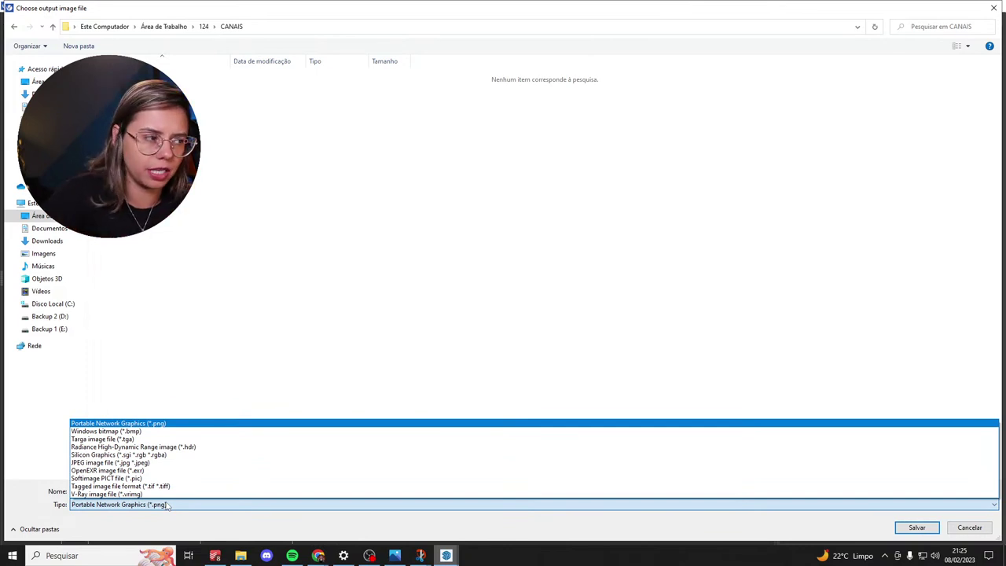
{"action": "left_click", "coordinate": [192, 486]}
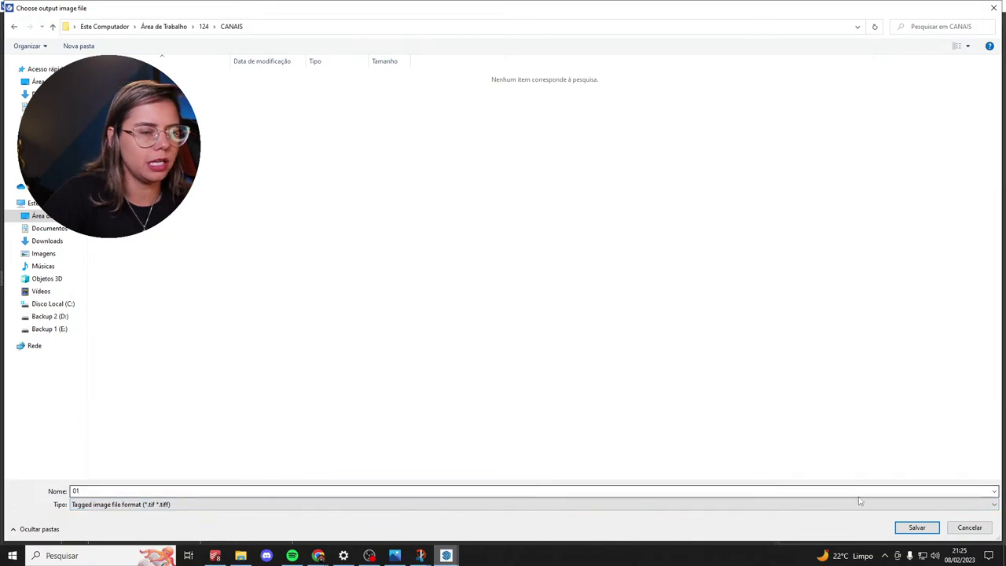
{"action": "left_click", "coordinate": [926, 527]}
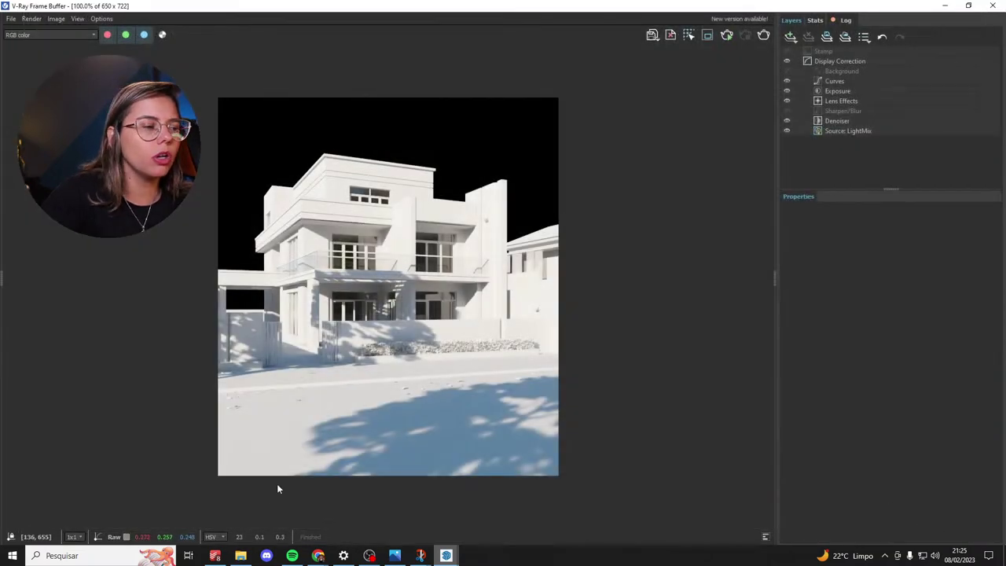
{"action": "mouse_move", "coordinate": [241, 556]}
{"action": "left_click", "coordinate": [240, 507]}
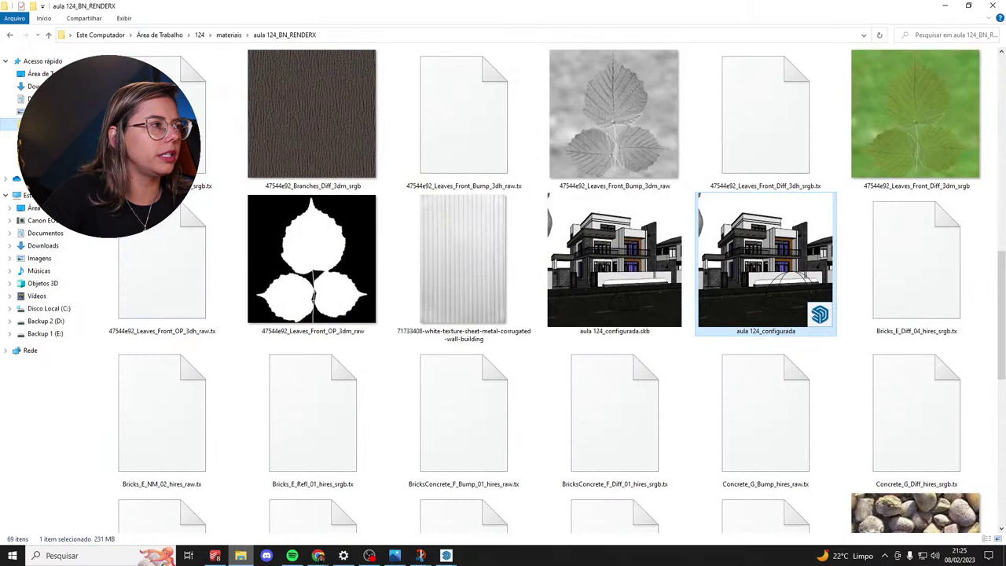
Open the CANAIS folder from 124 and view its files as extra-large icons.
{"action": "left_click", "coordinate": [200, 34]}
{"action": "double_click", "coordinate": [231, 78]}
{"action": "right_click", "coordinate": [199, 239]}
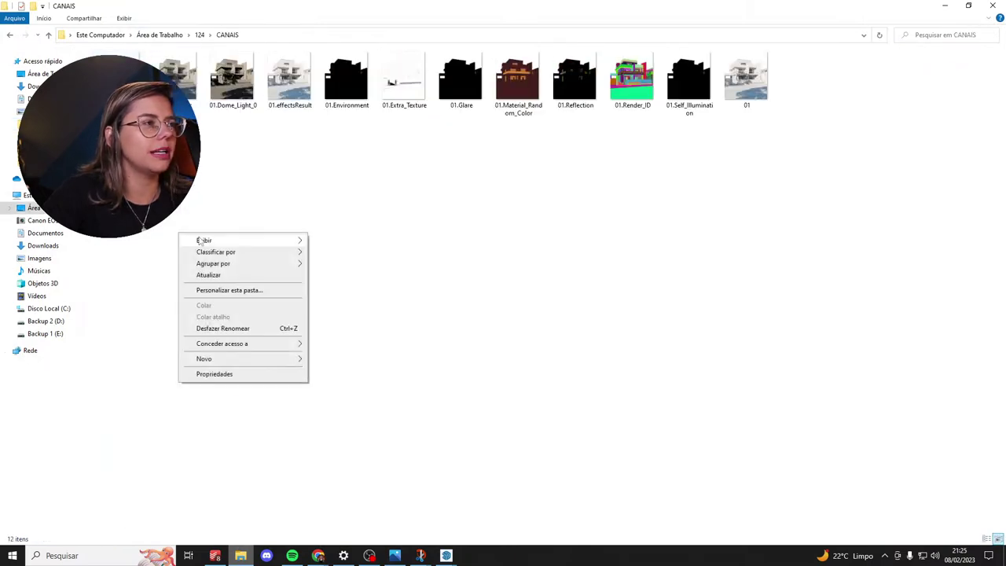
{"action": "mouse_move", "coordinate": [203, 240]}
{"action": "left_click", "coordinate": [365, 240]}
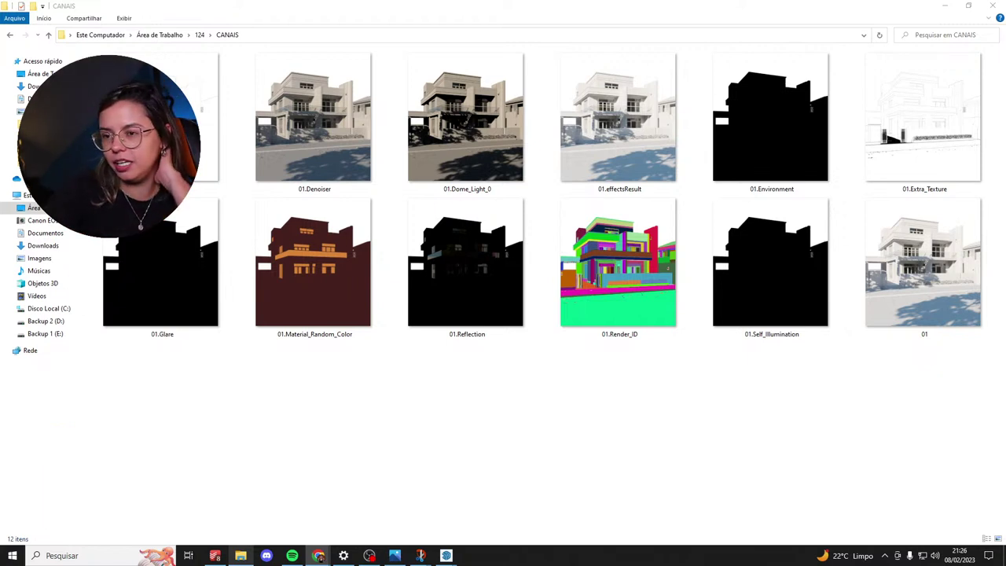
Open the 01.Dome_Light_0 channel image in the photo viewer.
{"action": "left_click", "coordinate": [409, 395]}
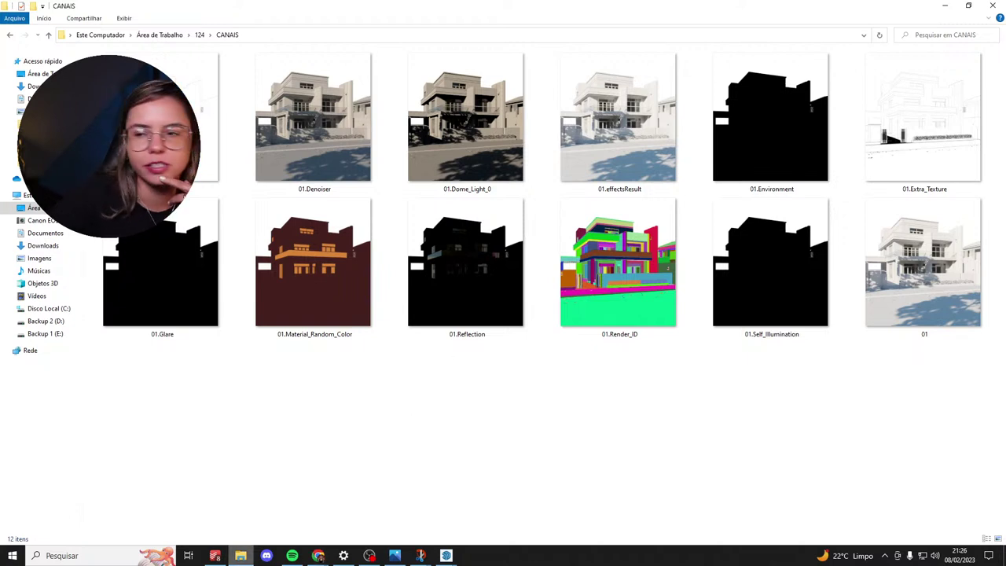
{"action": "key", "text": "alt+Tab"}
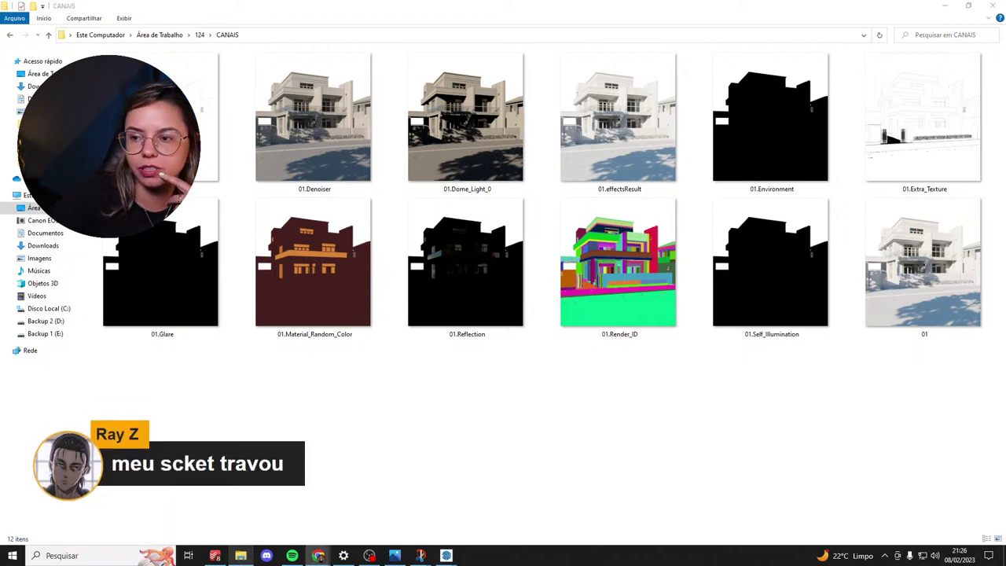
{"action": "key", "text": "alt+Tab"}
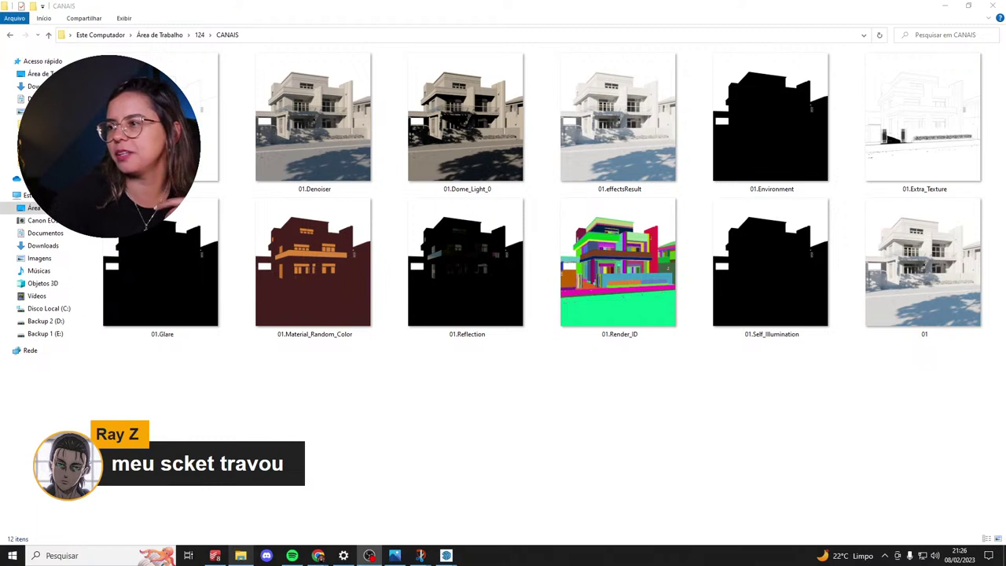
{"action": "key", "text": "alt+Tab"}
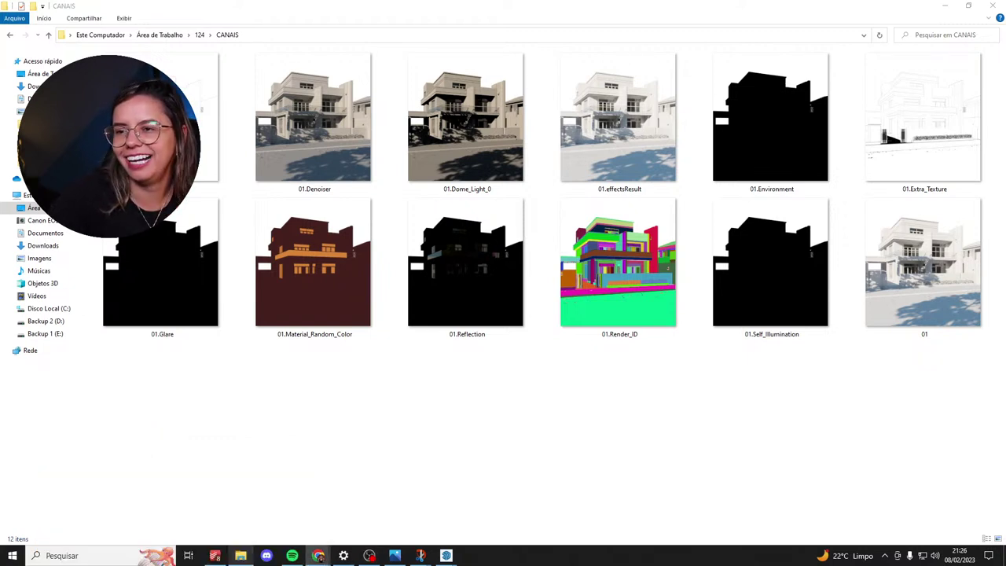
{"action": "left_click", "coordinate": [376, 337]}
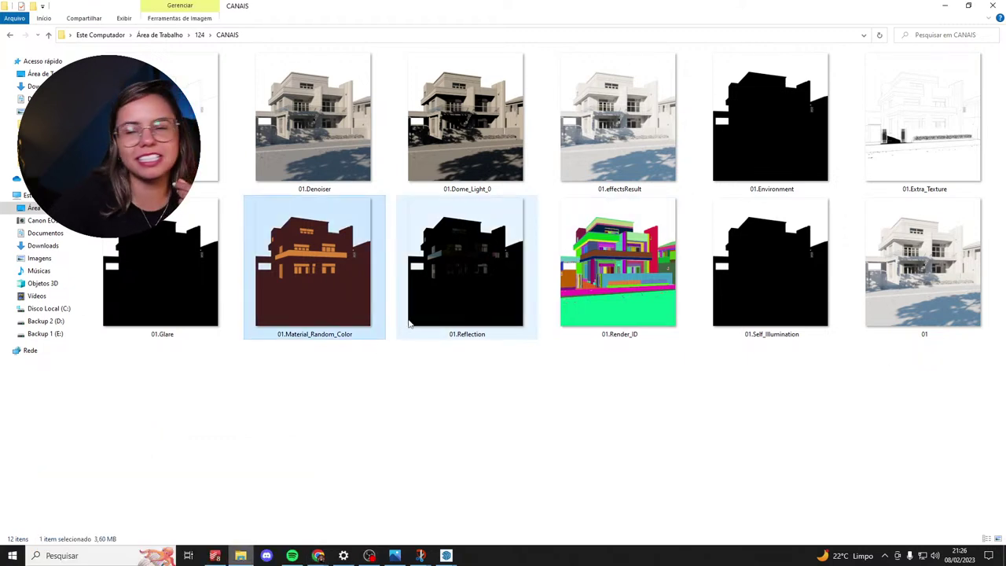
{"action": "double_click", "coordinate": [427, 131]}
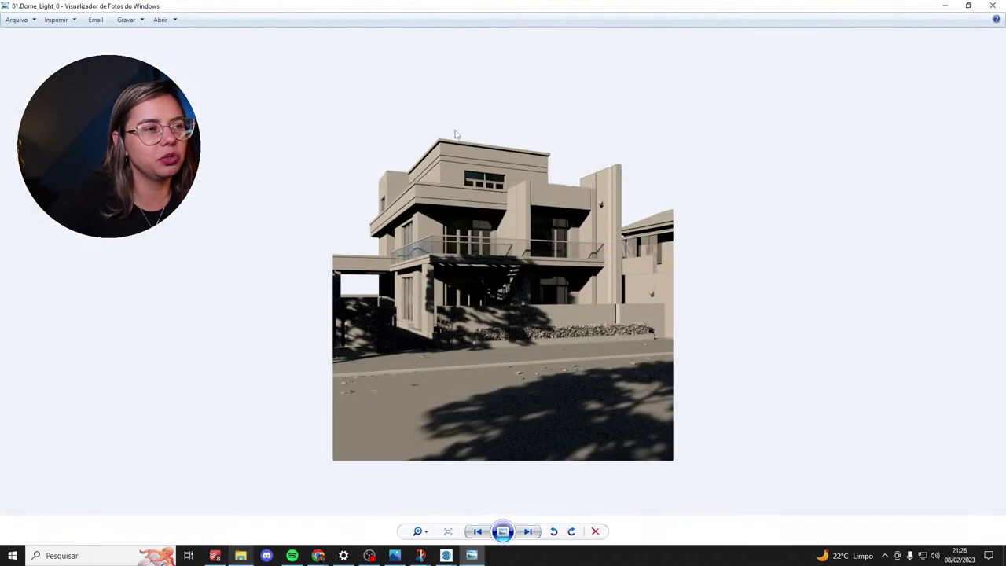
Flip between 01.Dome_Light_0 and 01.effectsResult in the photo viewer, then close it.
{"action": "key", "text": "Right"}
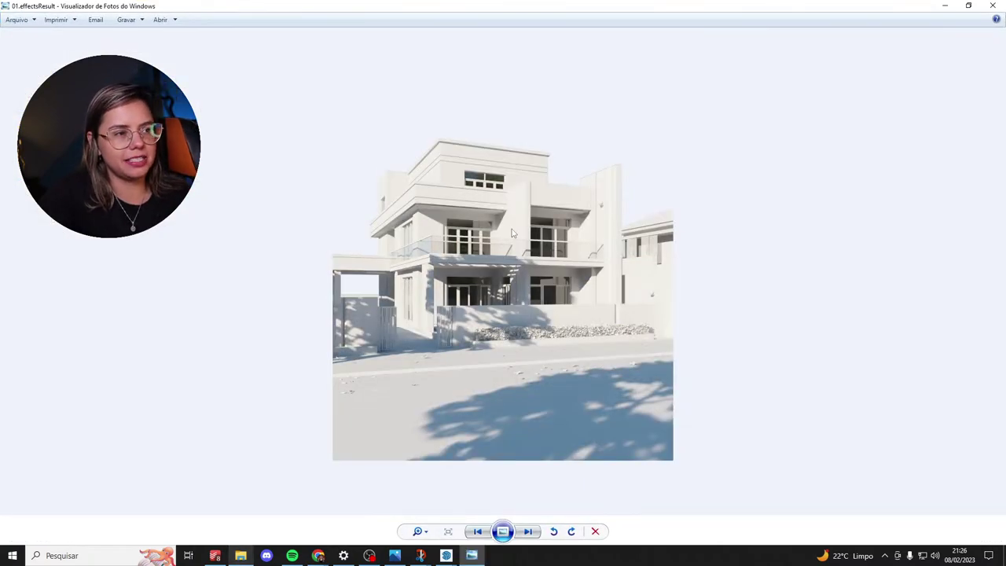
{"action": "key", "text": "Left"}
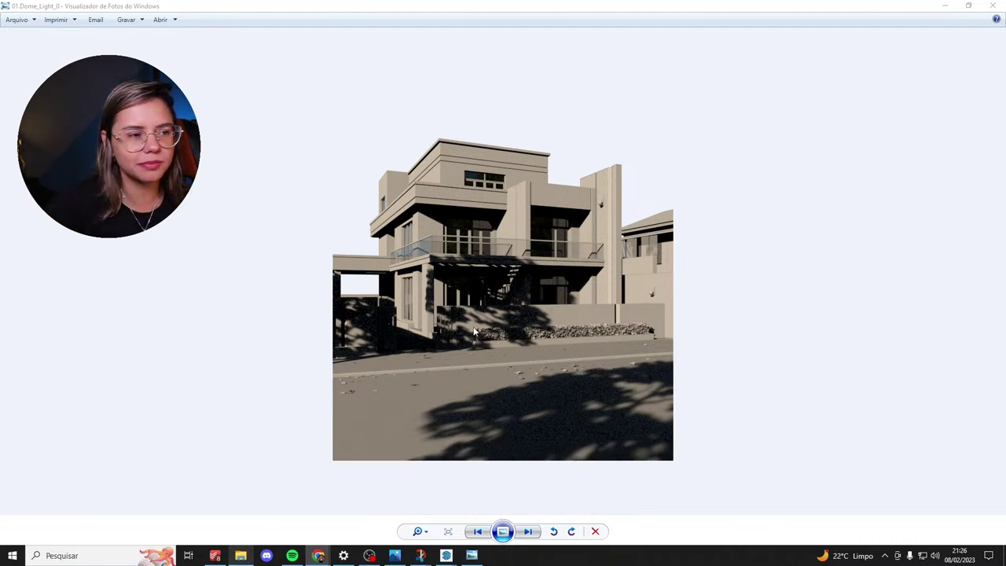
{"action": "left_click", "coordinate": [528, 298]}
{"action": "key", "text": "Right"}
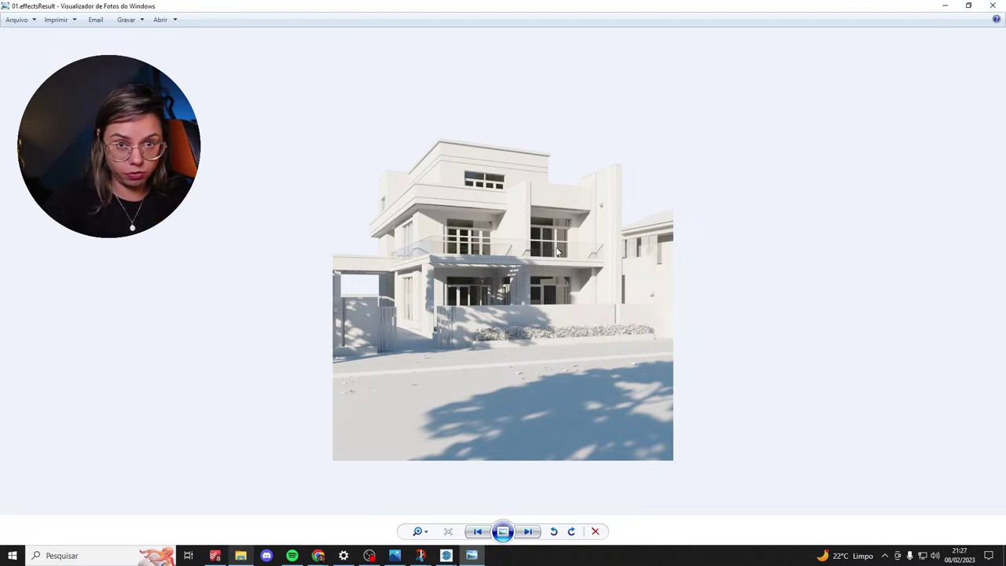
{"action": "key", "text": "Left"}
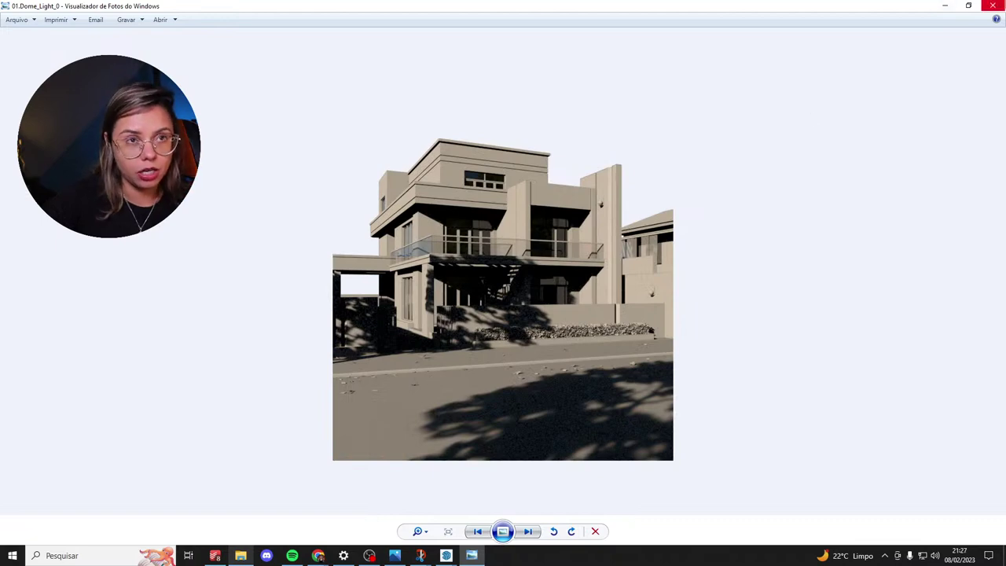
{"action": "left_click", "coordinate": [993, 6]}
{"action": "left_click", "coordinate": [233, 401]}
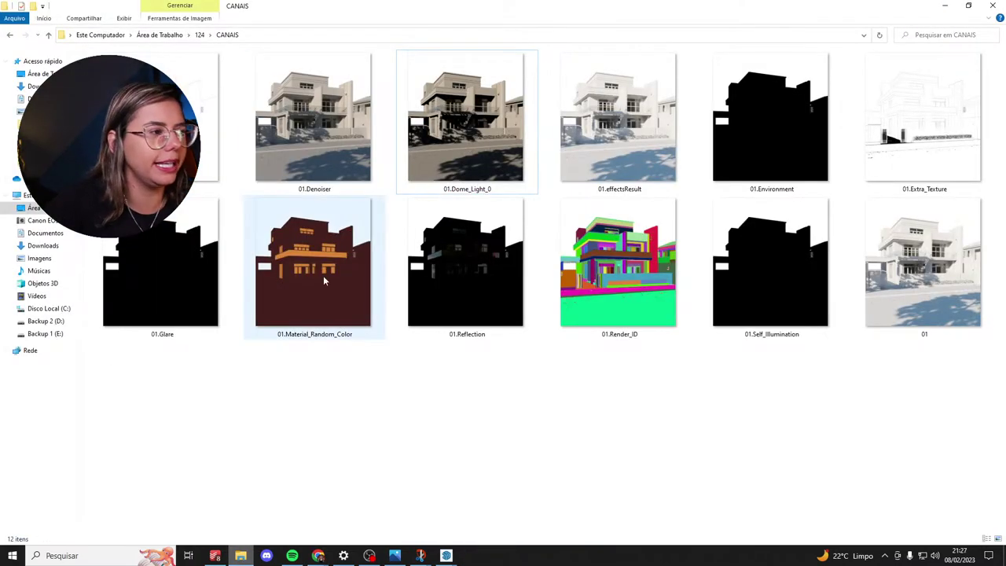
Delete the 01.Glare, 01.Environment, 01.Dome_Light_0 and 01.Denoiser renders.
{"action": "left_click", "coordinate": [176, 257]}
{"action": "key", "text": "Delete"}
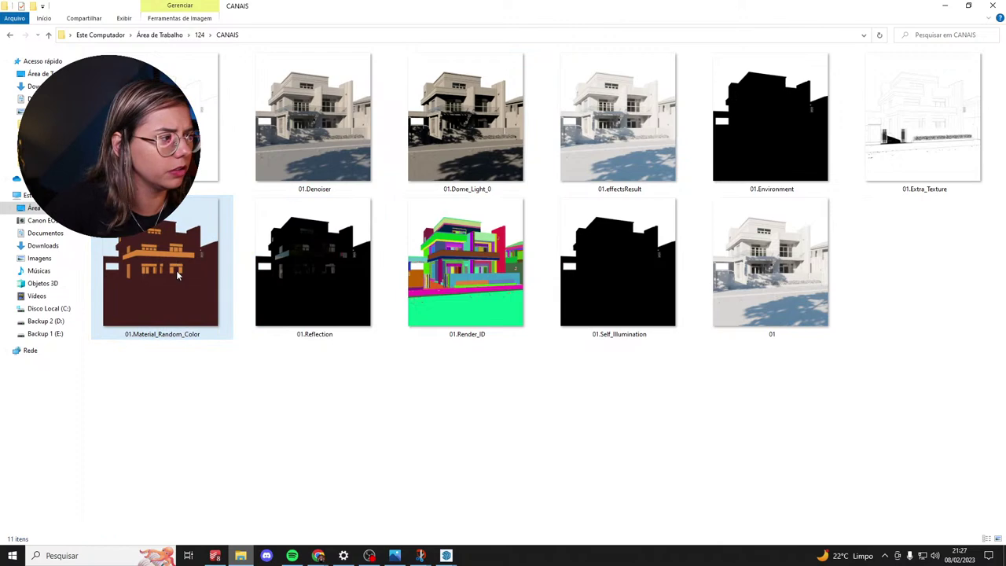
{"action": "left_click", "coordinate": [792, 147]}
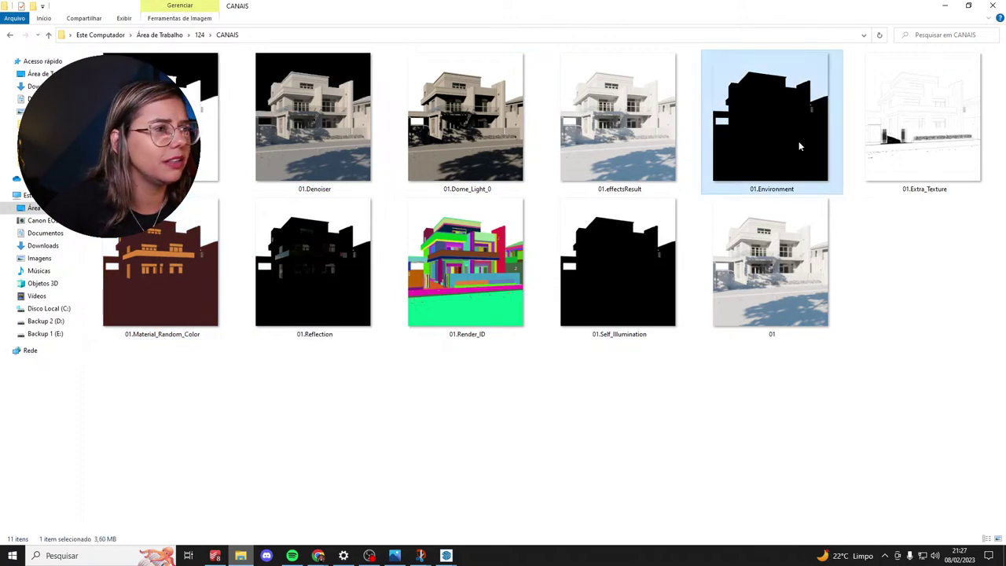
{"action": "key", "text": "Delete"}
{"action": "left_click", "coordinate": [472, 158]}
{"action": "key", "text": "Delete"}
{"action": "left_click", "coordinate": [359, 186]}
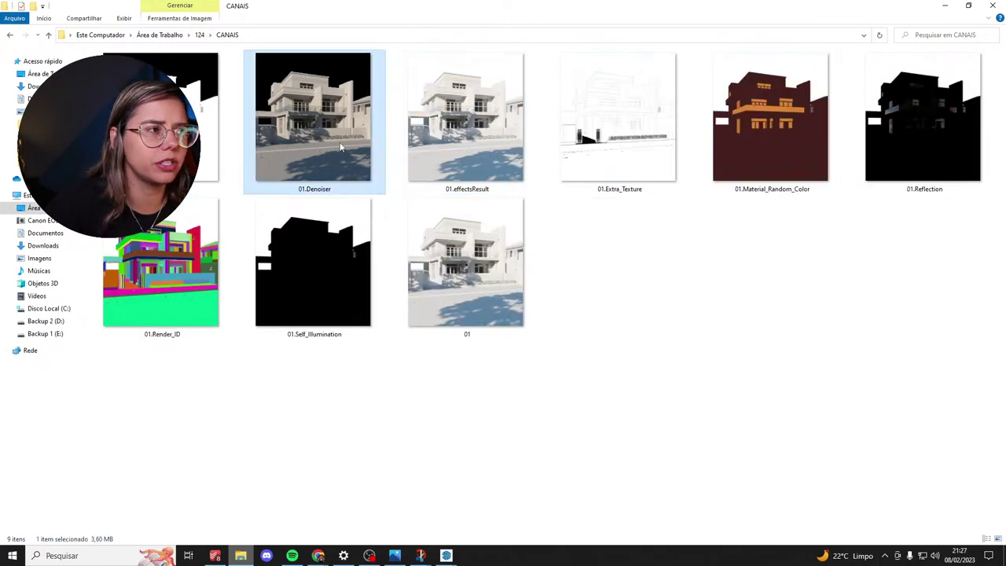
{"action": "key", "text": "Delete"}
Preview render 01, then delete it.
{"action": "double_click", "coordinate": [328, 287]}
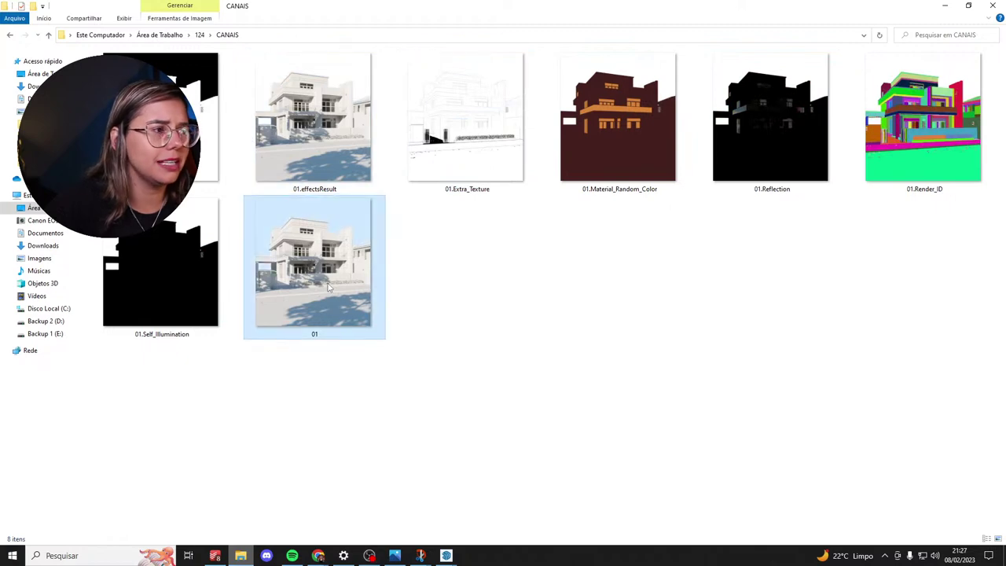
{"action": "scroll", "coordinate": [482, 364], "scroll_direction": "up", "scroll_amount": 4}
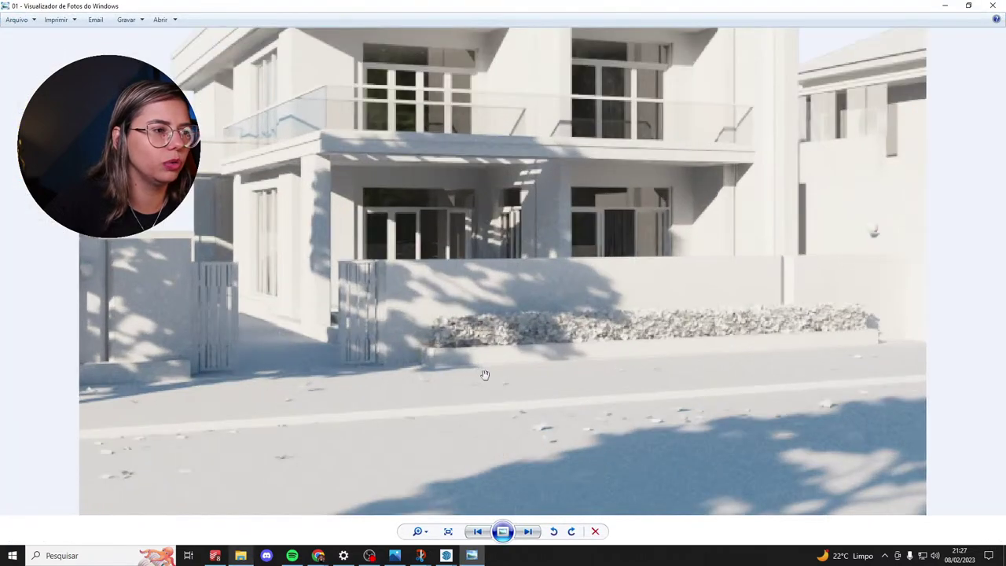
{"action": "key", "text": "alt+F4"}
{"action": "key", "text": "Delete"}
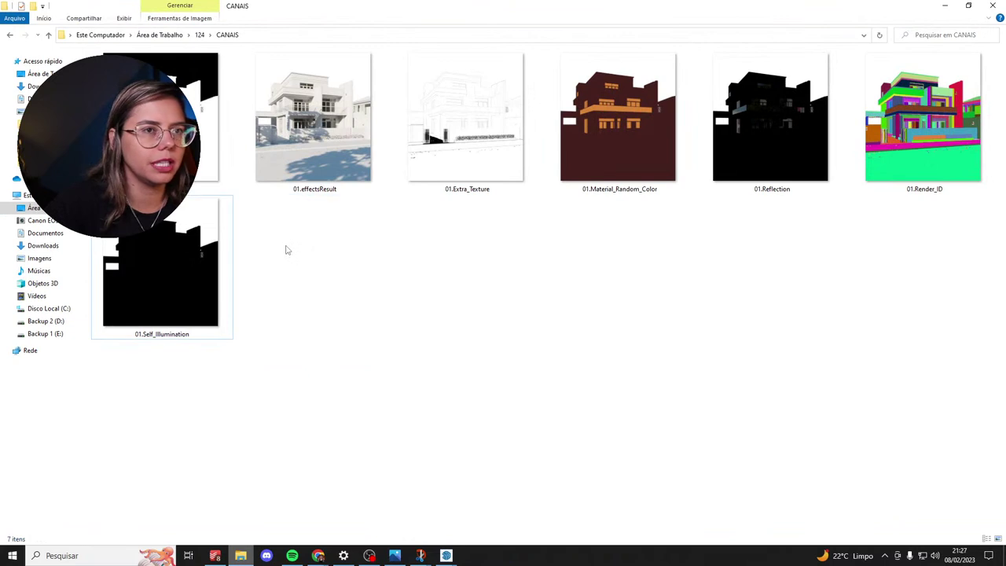
Delete the 01.Self_Illumination render, keeping Reflection, Material_Random_Color and Render_ID.
{"action": "left_click", "coordinate": [769, 153]}
{"action": "left_click", "coordinate": [646, 158]}
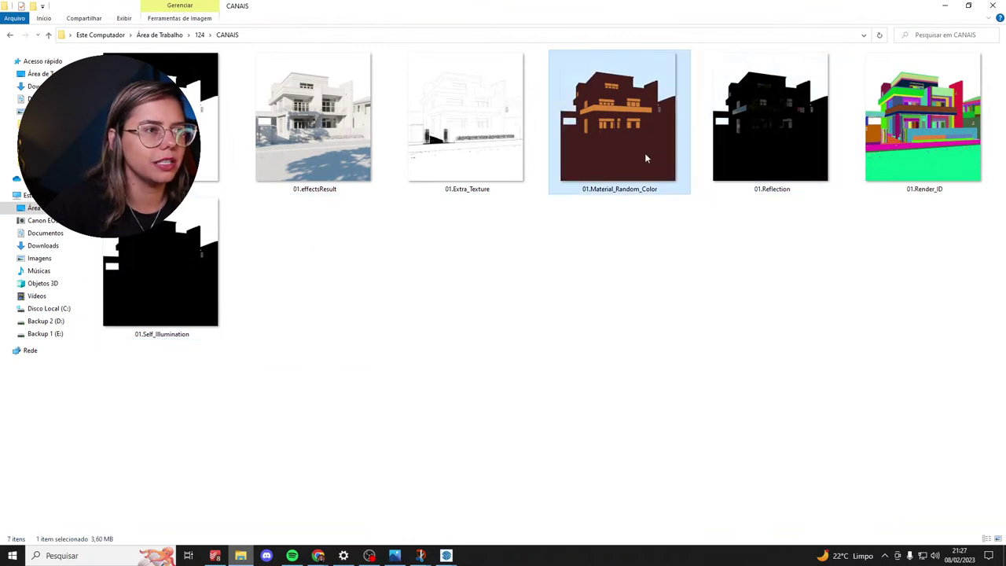
{"action": "left_click", "coordinate": [913, 157]}
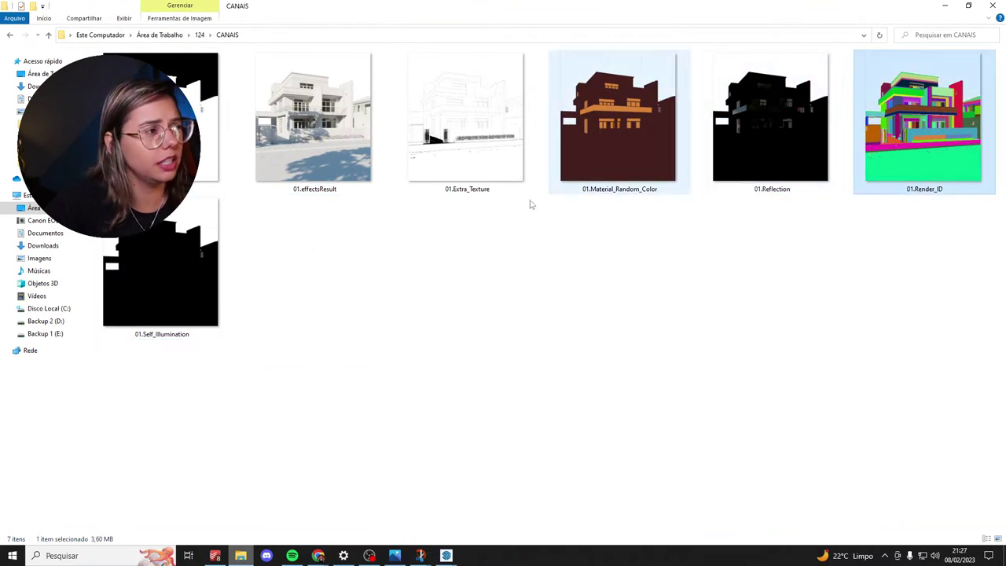
{"action": "left_click", "coordinate": [134, 325]}
{"action": "key", "text": "Delete"}
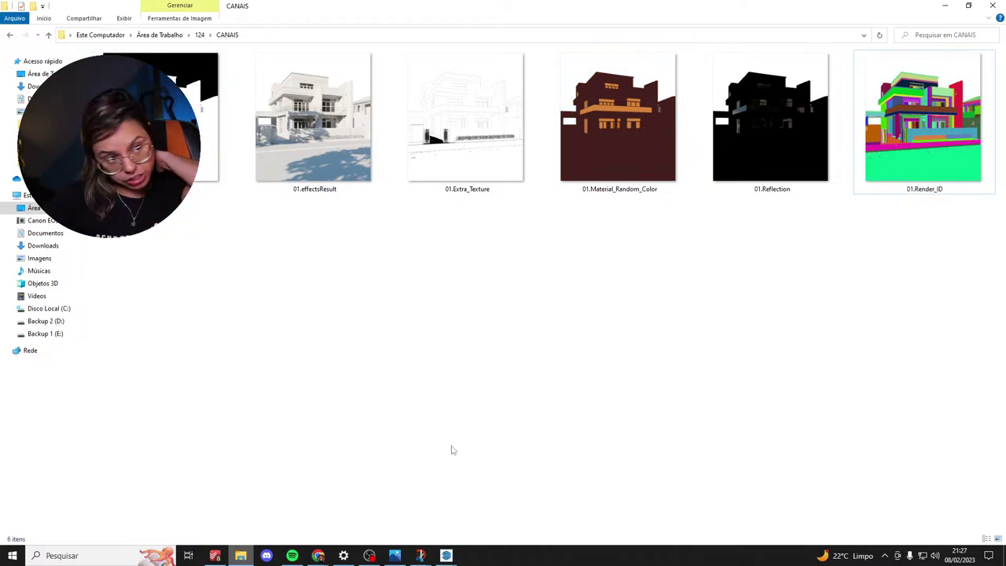
{"action": "left_click", "coordinate": [79, 556]}
Search for PHOTO and launch Adobe Photoshop 2020.
{"action": "type", "text": "PHO"}
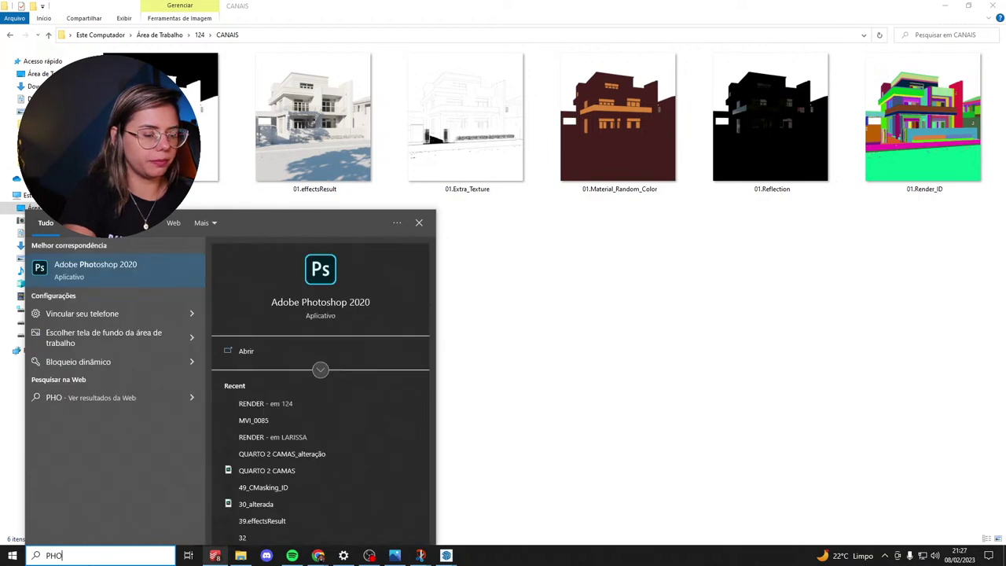
{"action": "type", "text": "TO"}
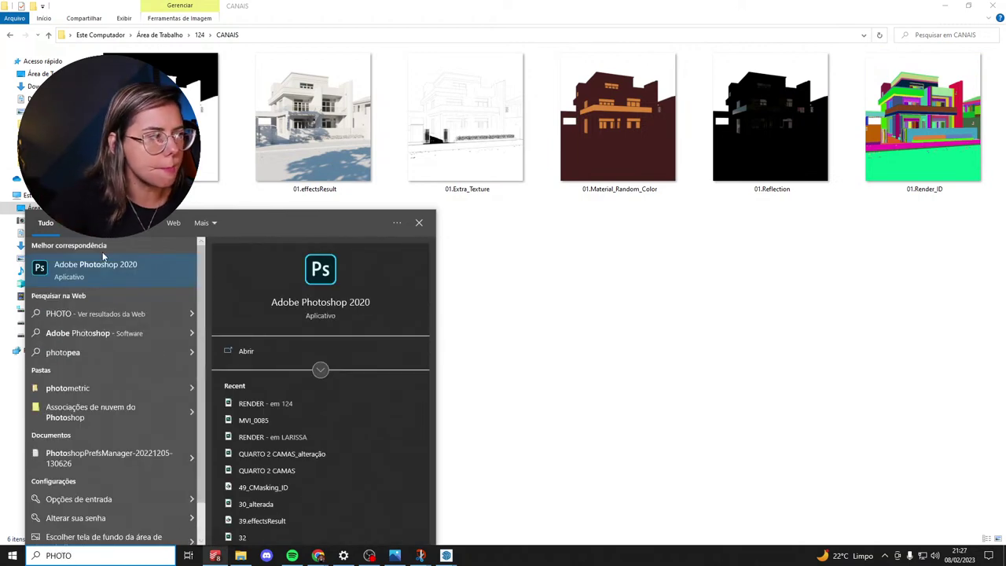
{"action": "left_click", "coordinate": [133, 266]}
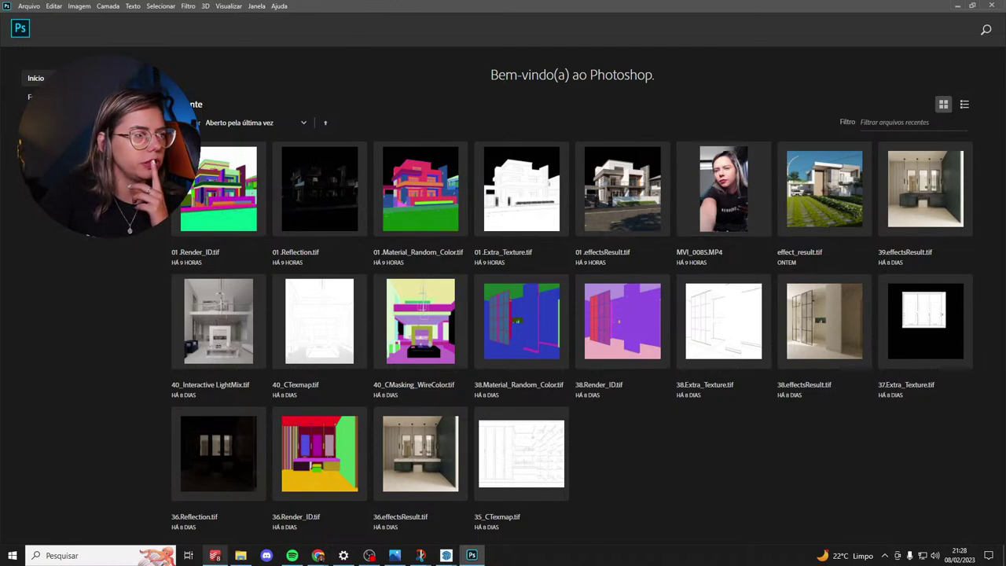
Open every channel TIFF in the CANAIS folder at once, 01.Alpha through 01.Render_ID.
{"action": "key", "text": "ctrl+o"}
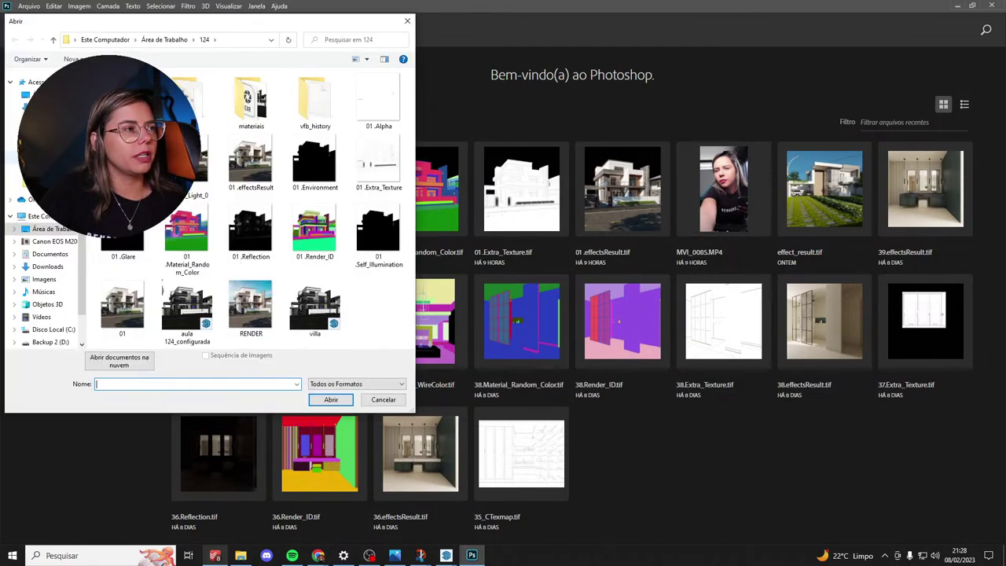
{"action": "left_click", "coordinate": [124, 99]}
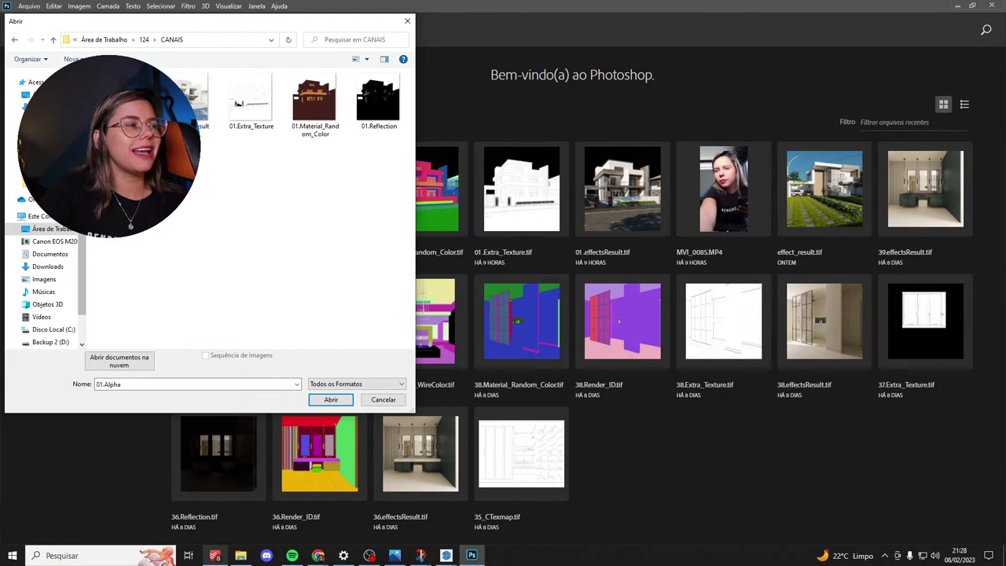
{"action": "key", "text": "ctrl+a"}
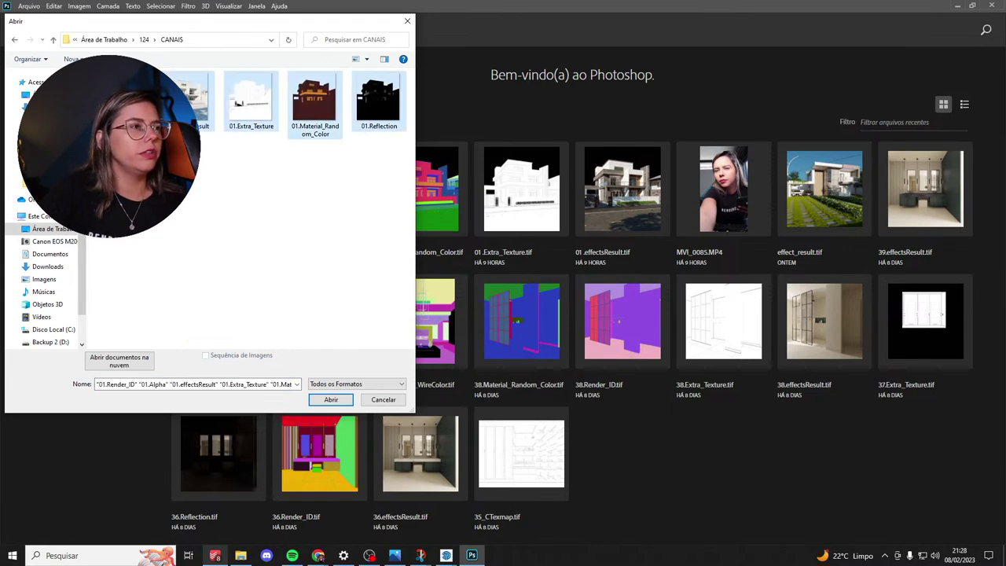
{"action": "left_click", "coordinate": [331, 401]}
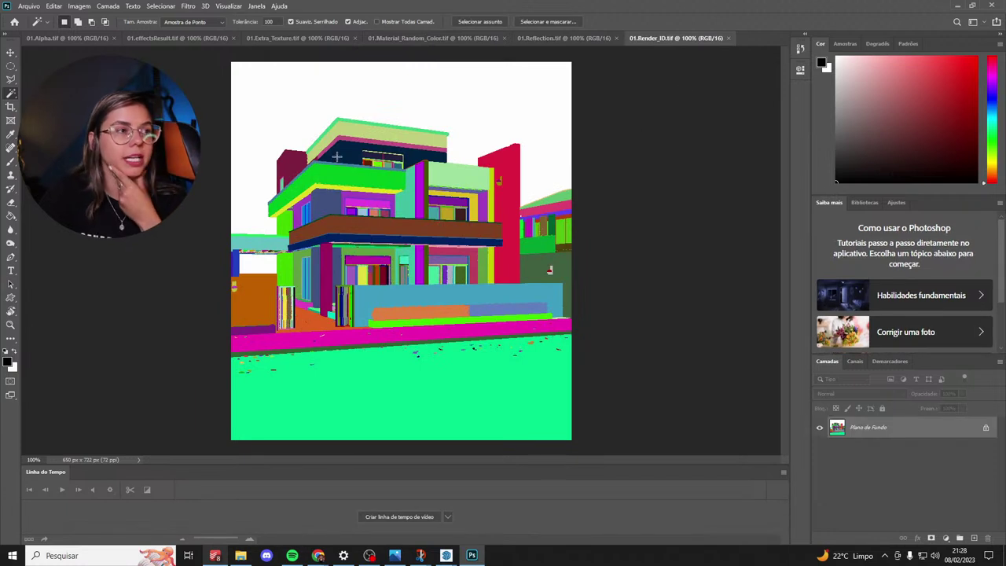
Review the effectsResult, Alpha, Reflection and Render_ID documents, then select all of 01.Alpha.
{"action": "left_click", "coordinate": [202, 40]}
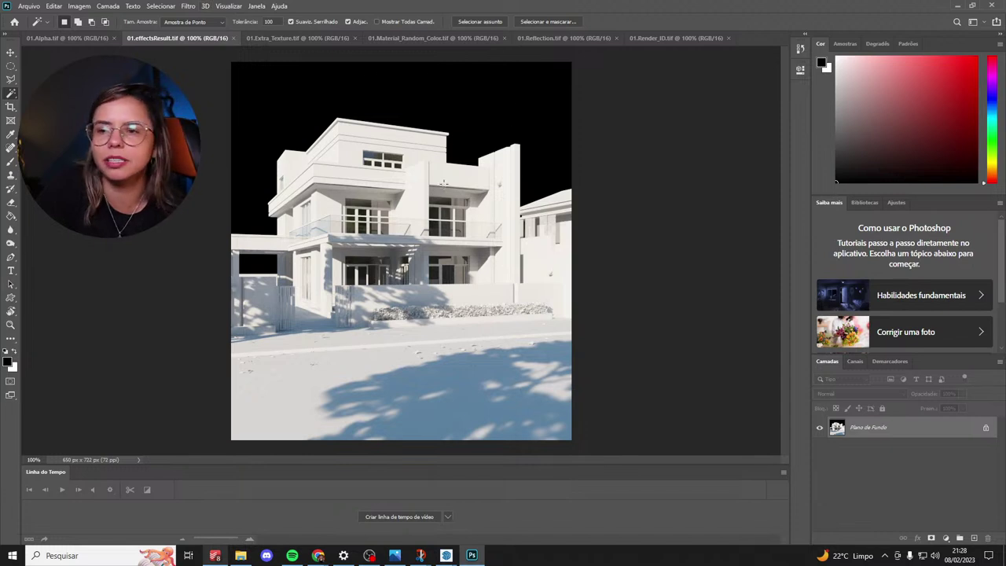
{"action": "left_click", "coordinate": [84, 37]}
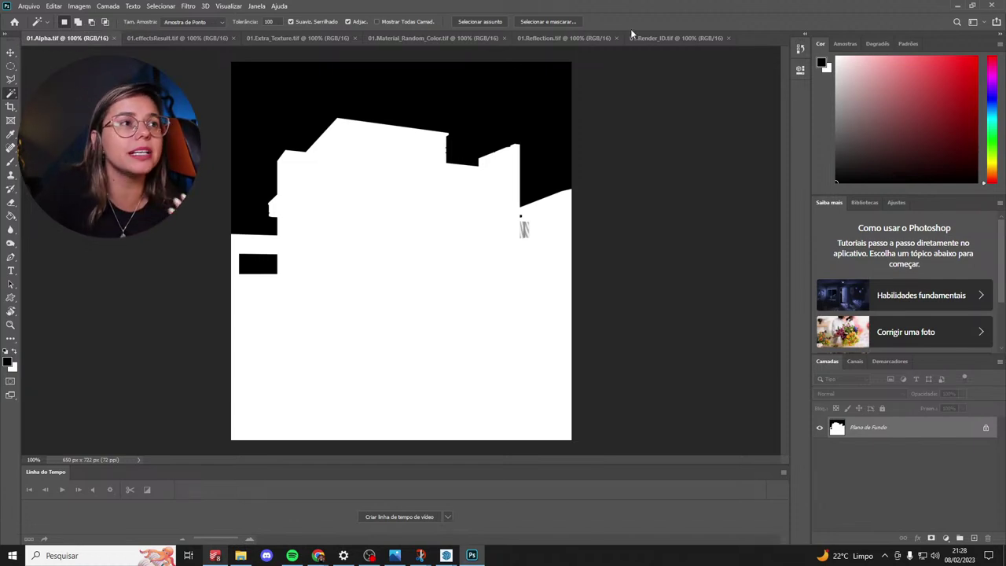
{"action": "left_click", "coordinate": [556, 37]}
{"action": "left_click", "coordinate": [683, 38]}
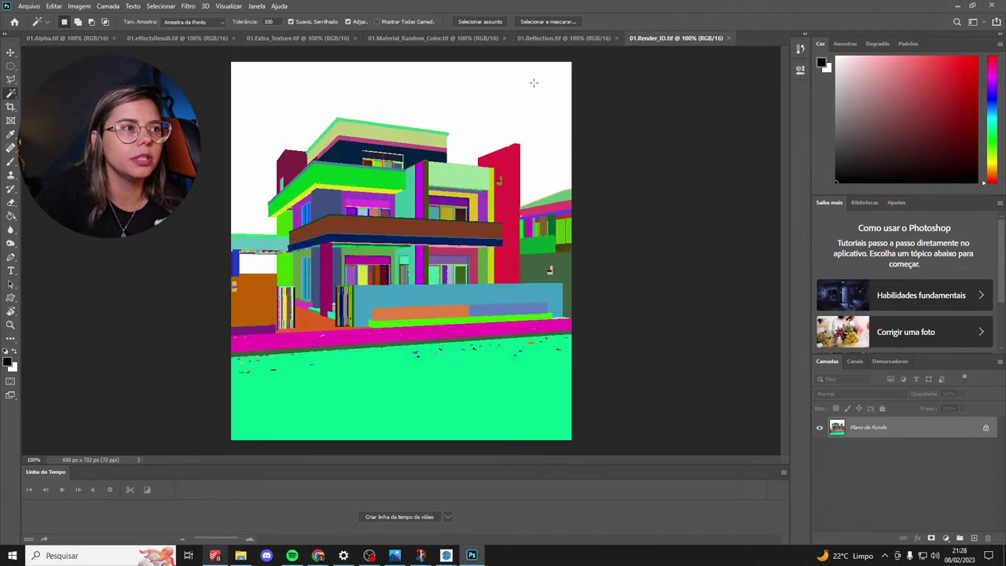
{"action": "left_click", "coordinate": [77, 38]}
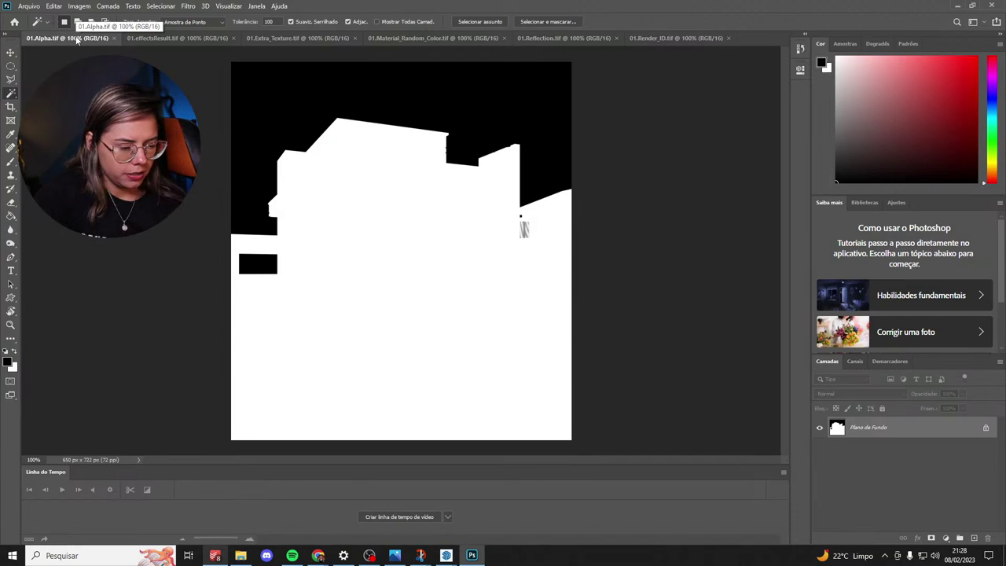
{"action": "key", "text": "ctrl+a"}
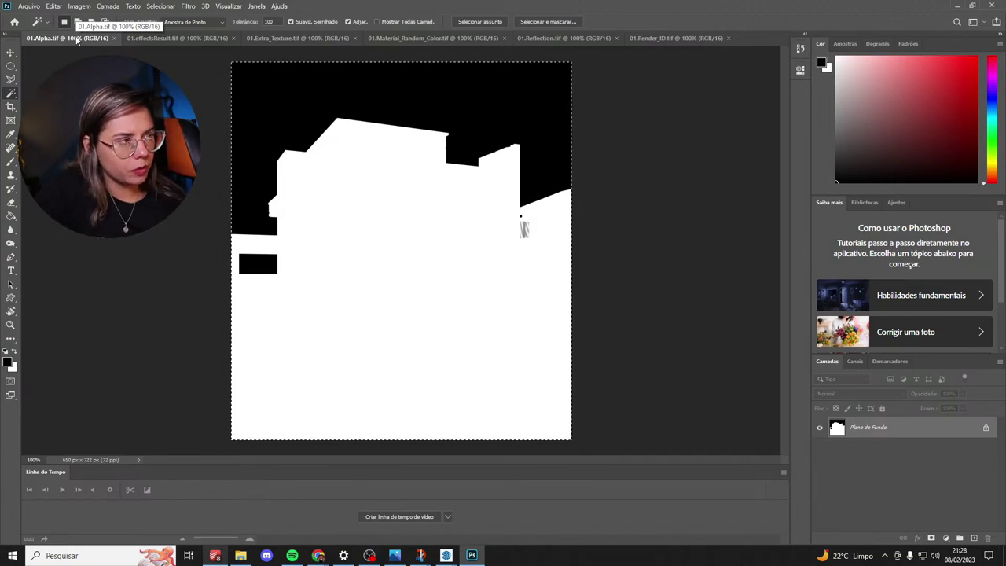
Paste the alpha mask into 01.effectsResult as Camada 1 and check it by toggling its visibility.
{"action": "left_click", "coordinate": [184, 40]}
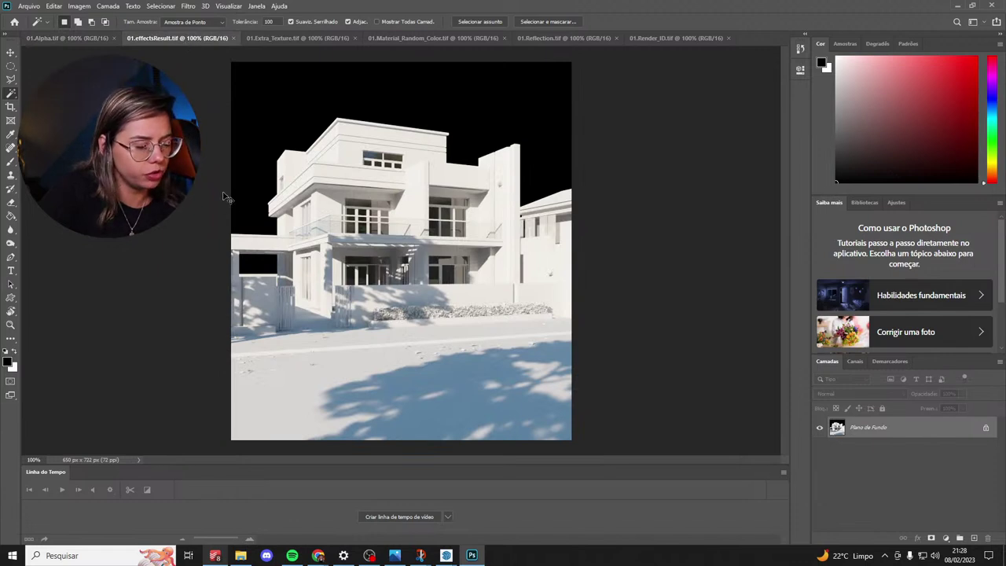
{"action": "key", "text": "ctrl+v"}
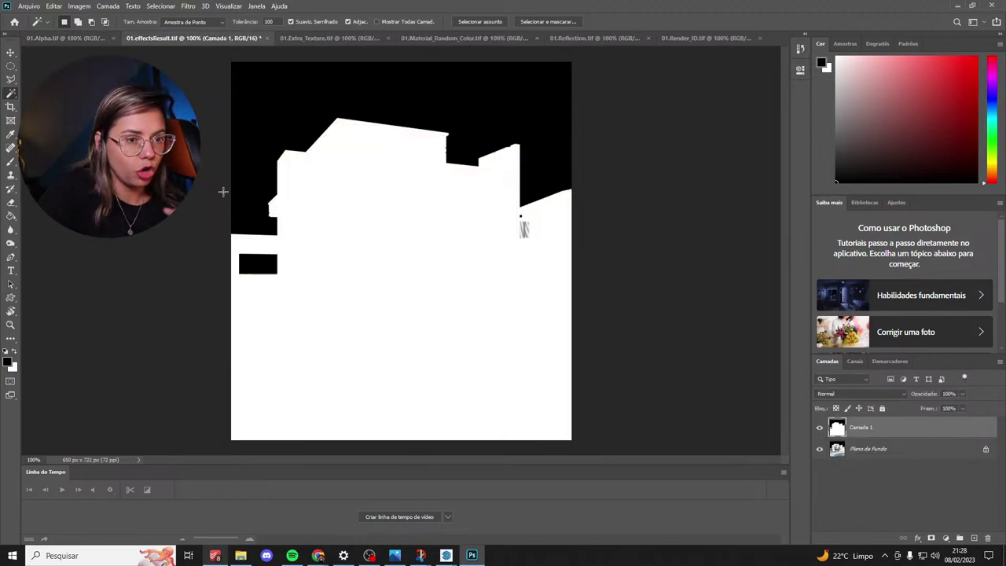
{"action": "left_click", "coordinate": [820, 428]}
{"action": "left_click", "coordinate": [820, 429]}
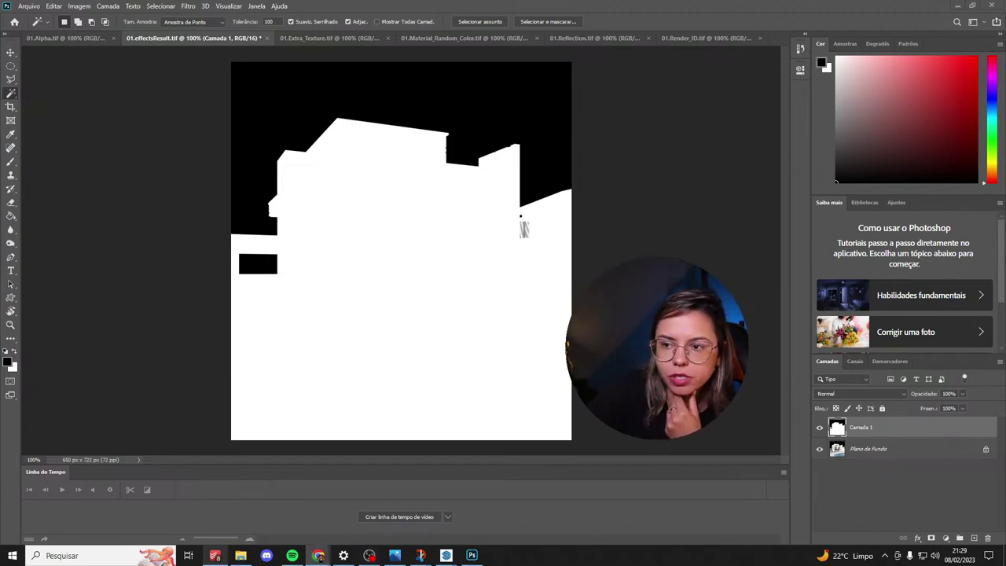
{"action": "left_click", "coordinate": [12, 93]}
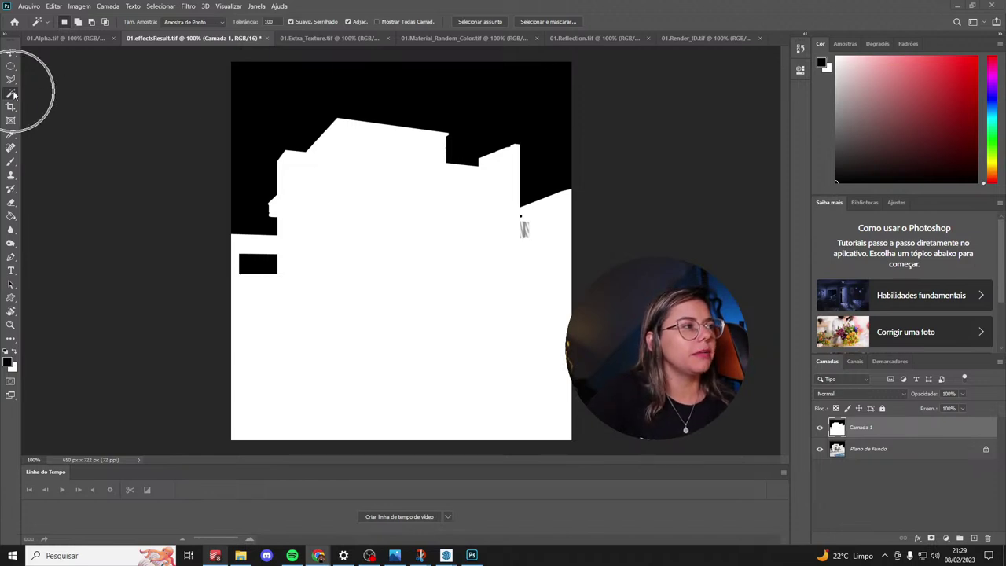
Magic-wand select the black sky area of the mask with Contiguous turned off.
{"action": "left_click", "coordinate": [274, 102]}
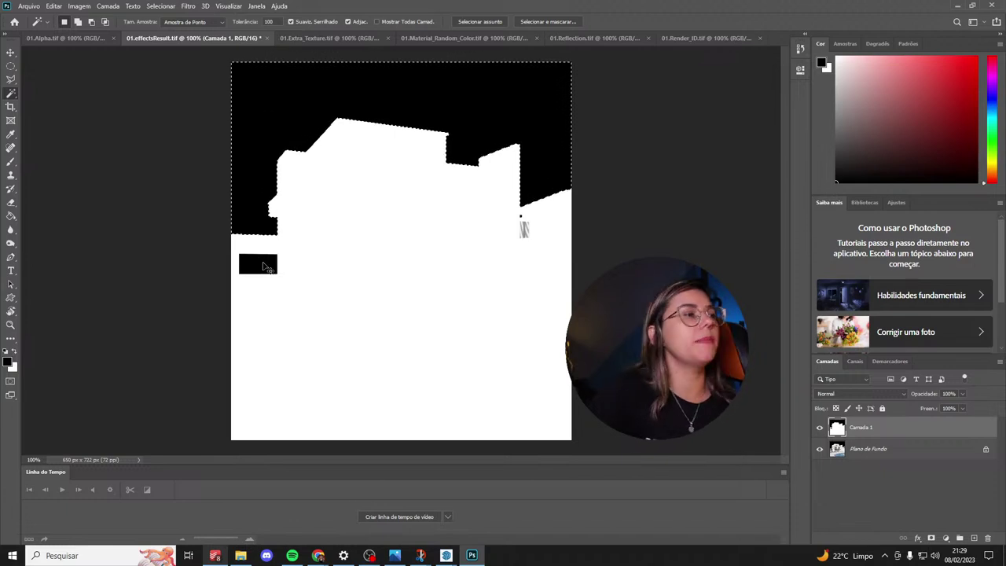
{"action": "scroll", "coordinate": [258, 261], "scroll_direction": "up", "scroll_amount": 2, "text": "alt"}
{"action": "scroll", "coordinate": [258, 261], "scroll_direction": "down", "scroll_amount": 3, "text": "alt"}
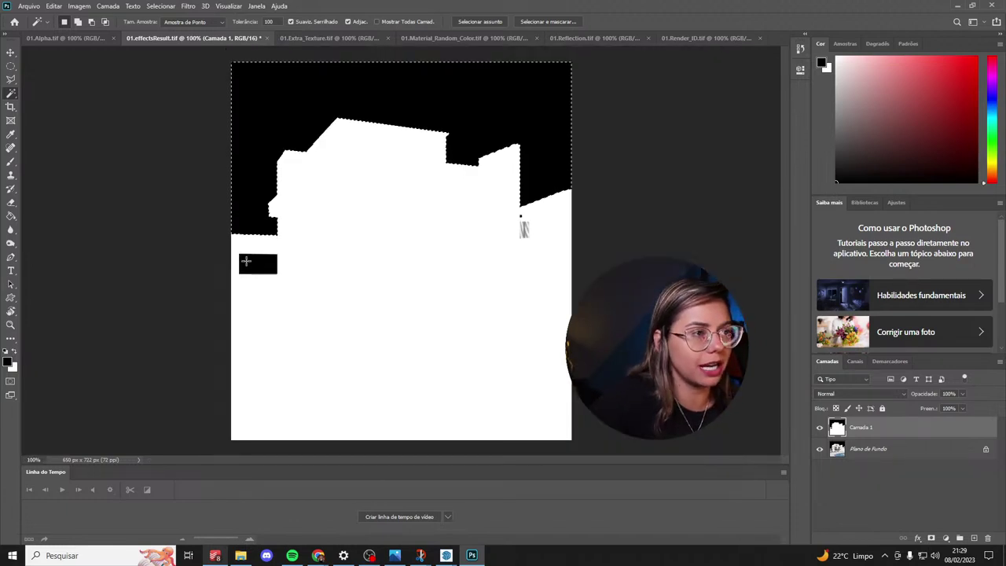
{"action": "left_click", "coordinate": [358, 24]}
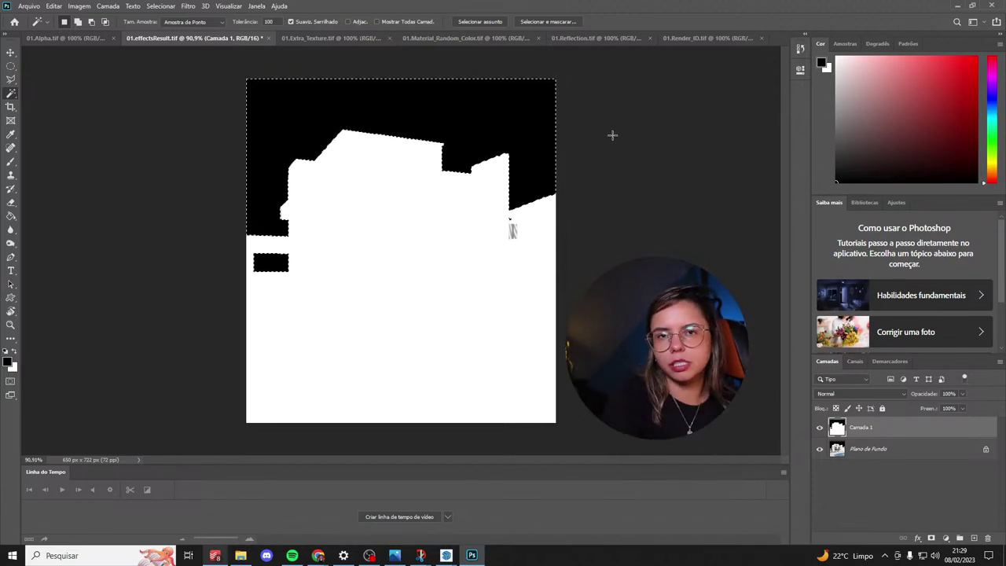
{"action": "left_click", "coordinate": [690, 39]}
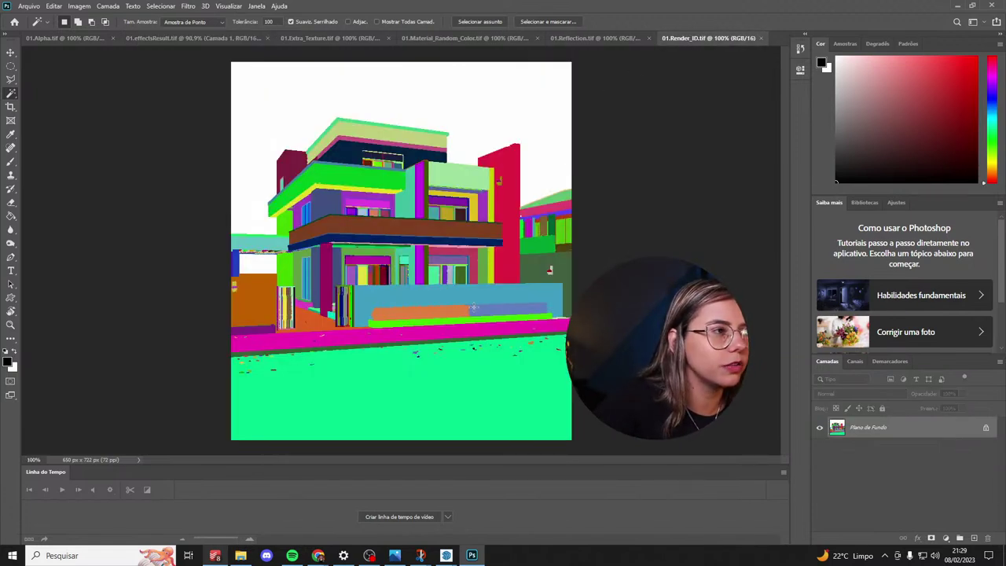
Magic Wand the magenta regions of the Render ID pass, adding both magenta columns and the window band.
{"action": "left_click_drag", "start_coordinate": [398, 198], "coordinate": [438, 165], "text": "ctrl"}
{"action": "left_click", "coordinate": [450, 169]}
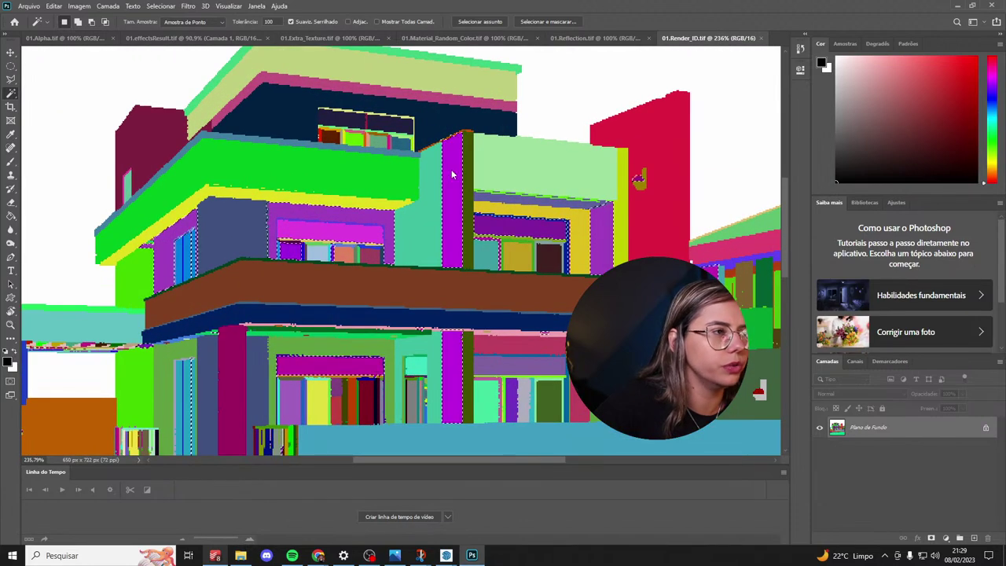
{"action": "left_click", "coordinate": [348, 22]}
{"action": "left_click_drag", "start_coordinate": [338, 49], "coordinate": [236, 51], "text": "ctrl"}
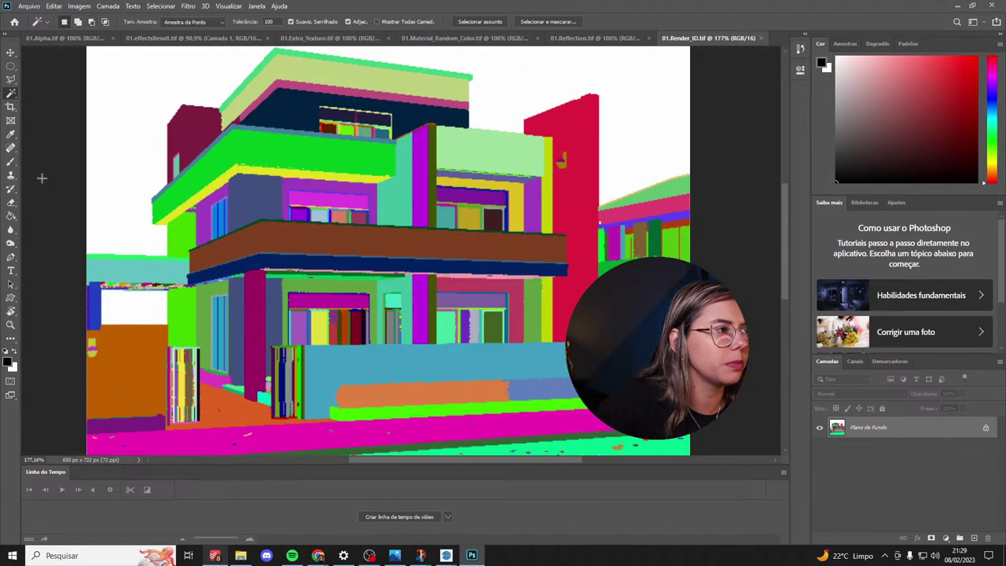
{"action": "scroll", "coordinate": [343, 192], "scroll_direction": "up", "scroll_amount": 2, "text": "alt"}
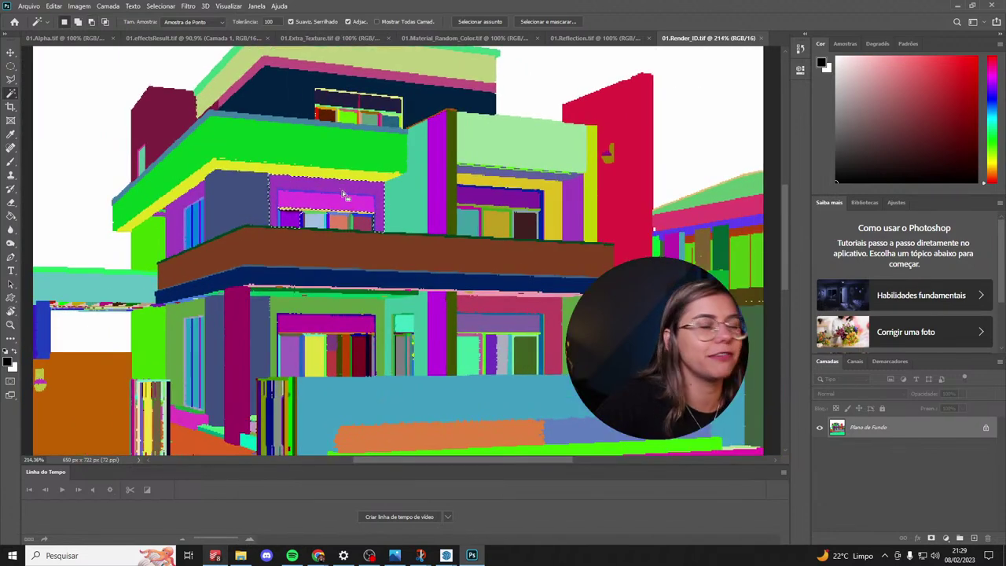
{"action": "left_click", "coordinate": [434, 210], "text": "shift"}
{"action": "left_click", "coordinate": [438, 322], "text": "shift"}
{"action": "left_click", "coordinate": [367, 327], "text": "shift"}
With Contiguous off and Tolerance 10, select the white background, then bring up 01.Alpha.tif.
{"action": "scroll", "coordinate": [368, 326], "scroll_direction": "down", "scroll_amount": 6, "text": "alt"}
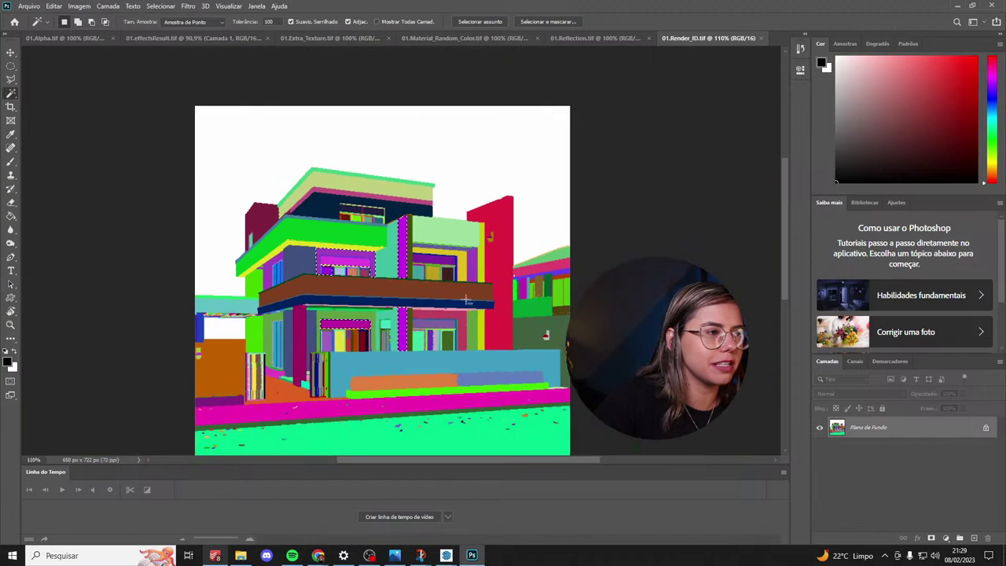
{"action": "left_click", "coordinate": [348, 22]}
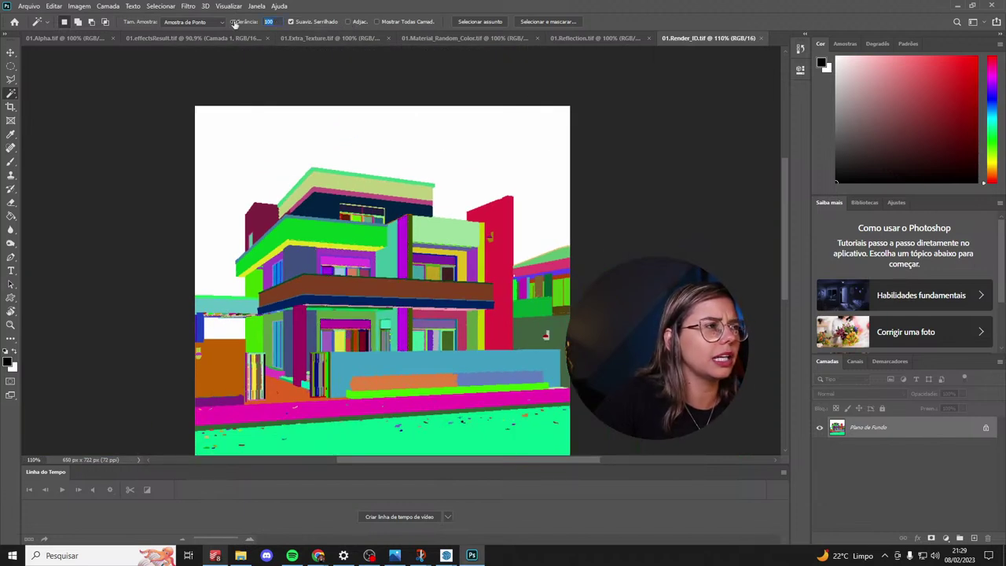
{"action": "key", "text": "Return"}
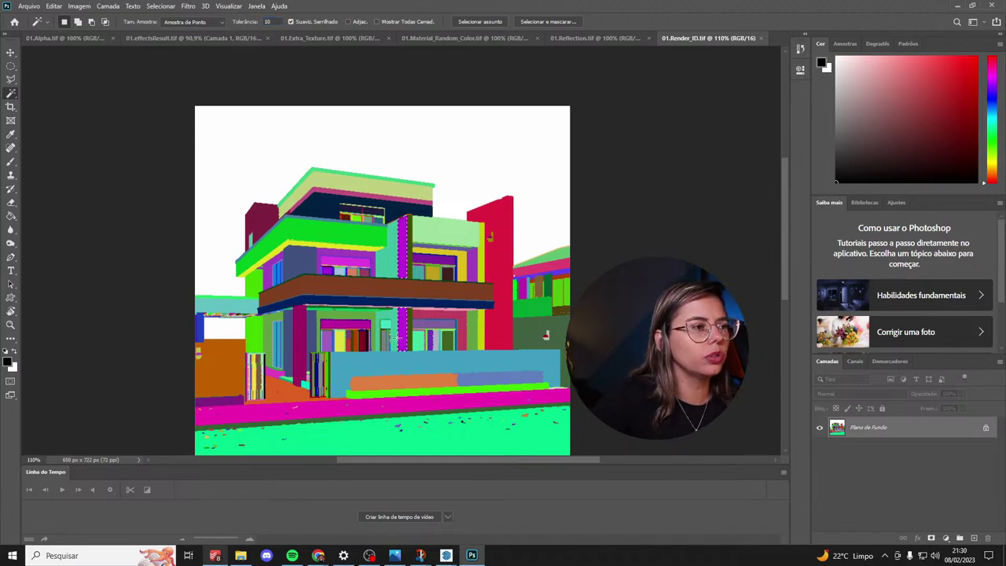
{"action": "scroll", "coordinate": [402, 340], "scroll_direction": "up", "scroll_amount": 6, "text": "alt"}
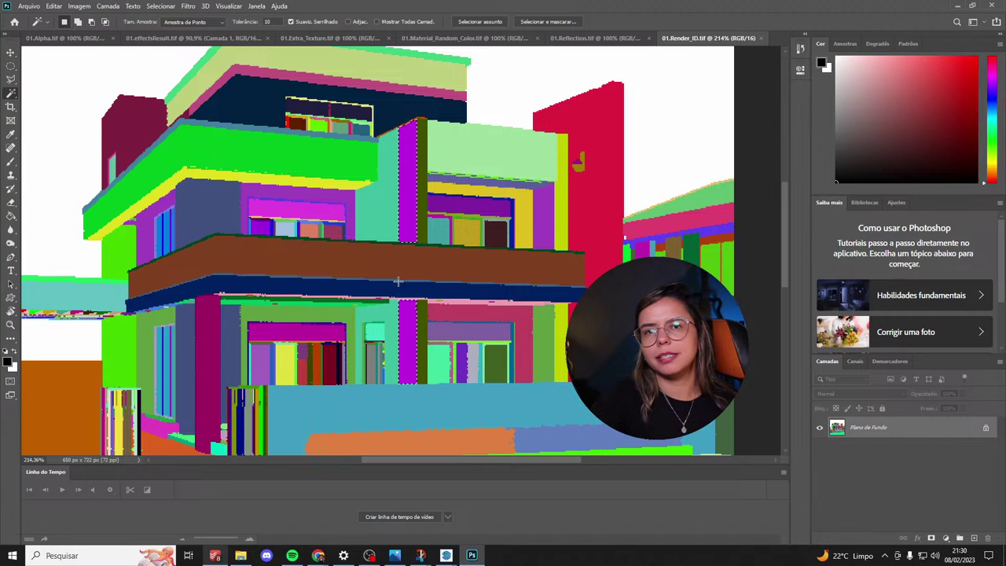
{"action": "left_click", "coordinate": [97, 51]}
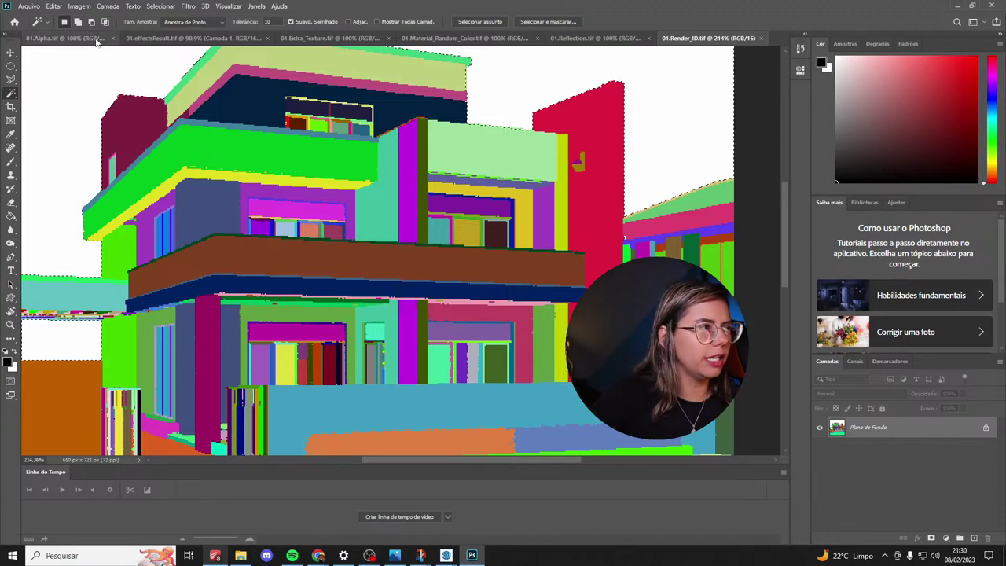
{"action": "left_click", "coordinate": [96, 39]}
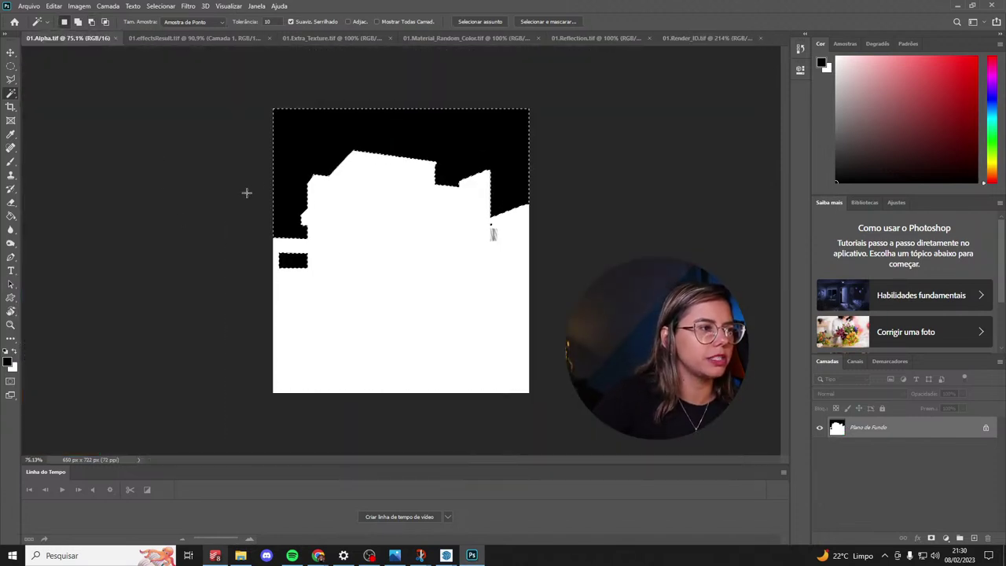
Magic Wand the black sky area of the 01.Alpha mask, toggling Contiguous.
{"action": "left_click", "coordinate": [349, 22]}
{"action": "left_click", "coordinate": [320, 135]}
{"action": "key", "text": "ctrl+d"}
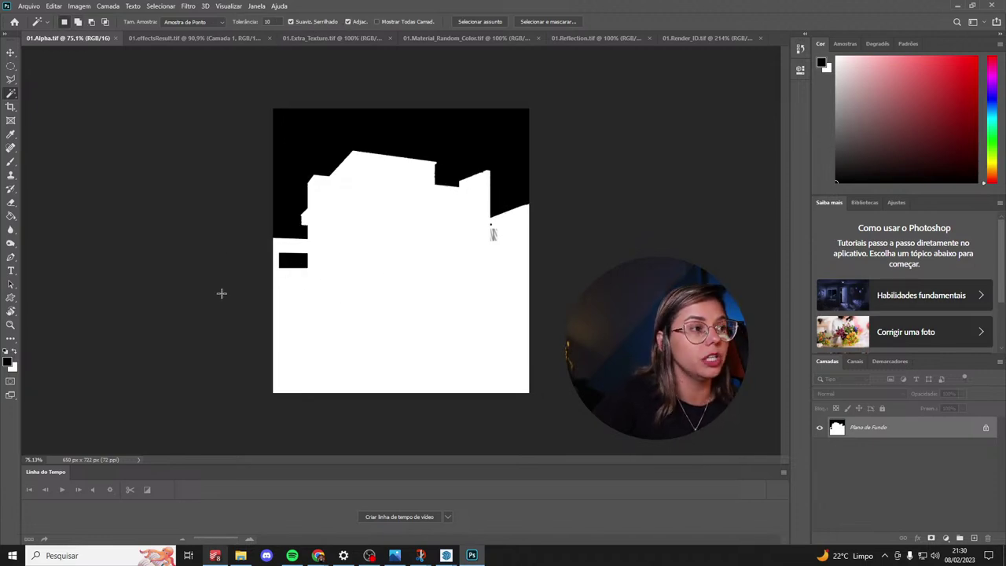
{"action": "left_click", "coordinate": [349, 22]}
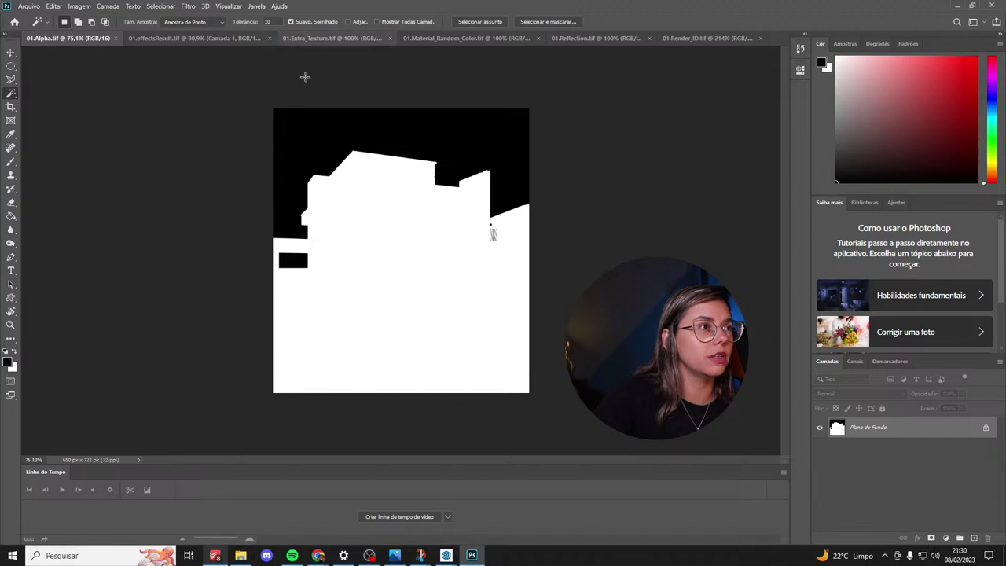
{"action": "scroll", "coordinate": [288, 143], "scroll_direction": "up", "scroll_amount": 6, "text": "alt"}
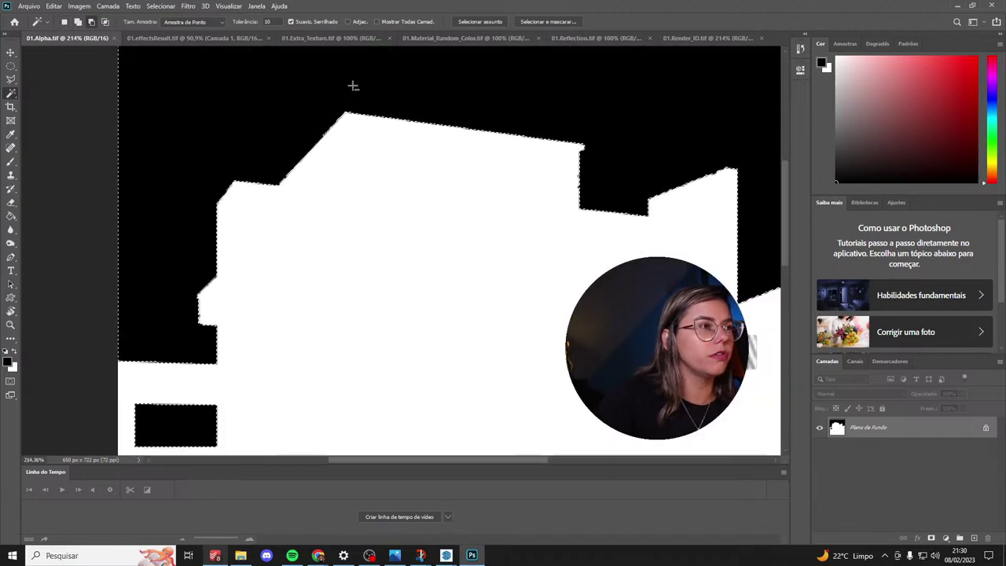
{"action": "scroll", "coordinate": [344, 114], "scroll_direction": "down", "scroll_amount": 6, "text": "alt"}
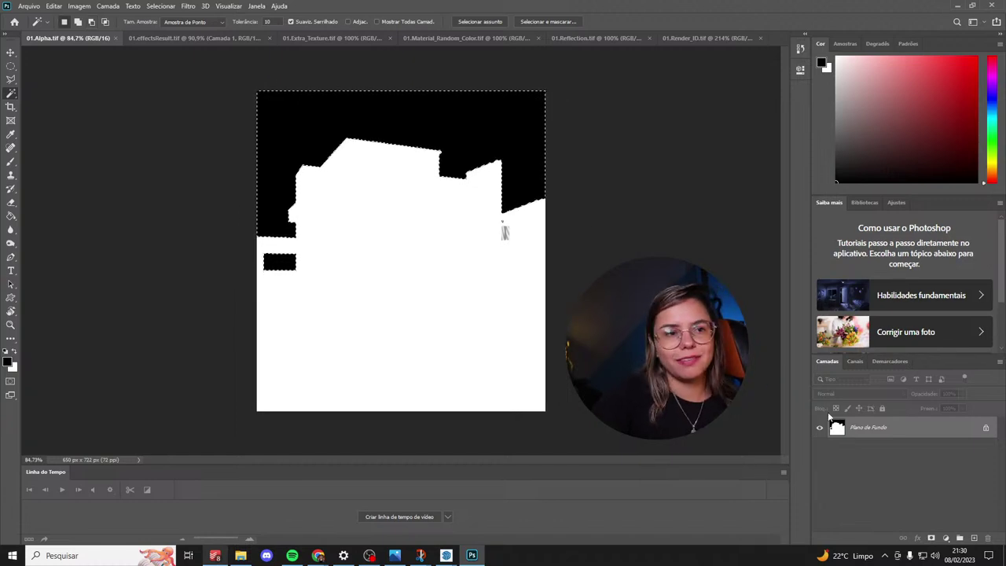
In 01.effectsResult, hide Camada 1, unlock the background layer and delete the selected sky.
{"action": "left_click", "coordinate": [179, 38]}
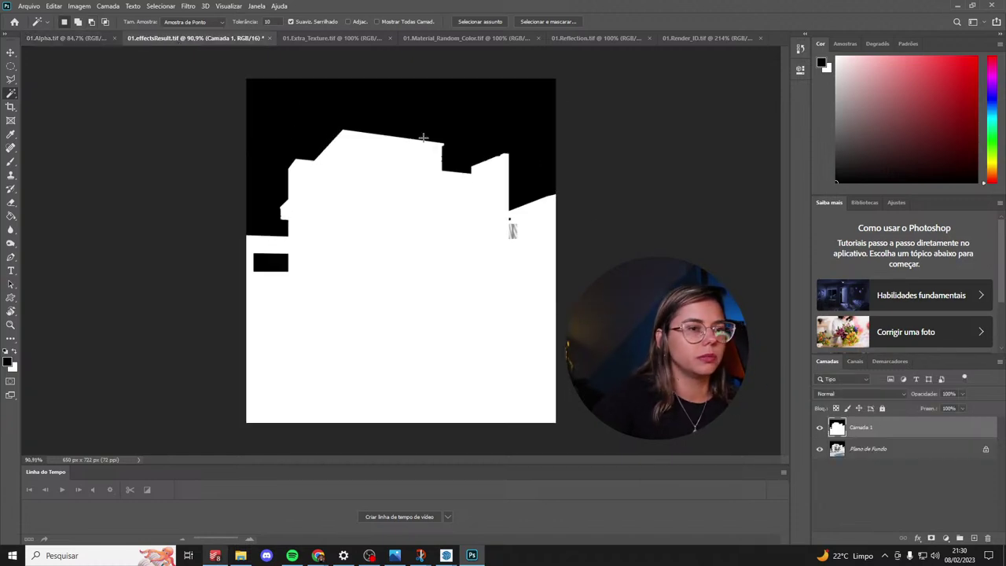
{"action": "left_click", "coordinate": [819, 428]}
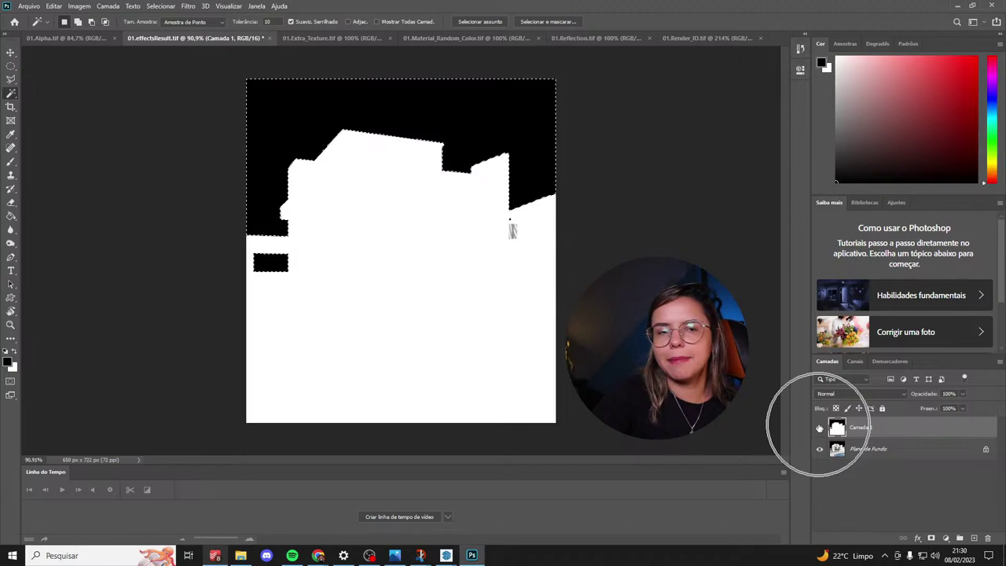
{"action": "left_click", "coordinate": [819, 428]}
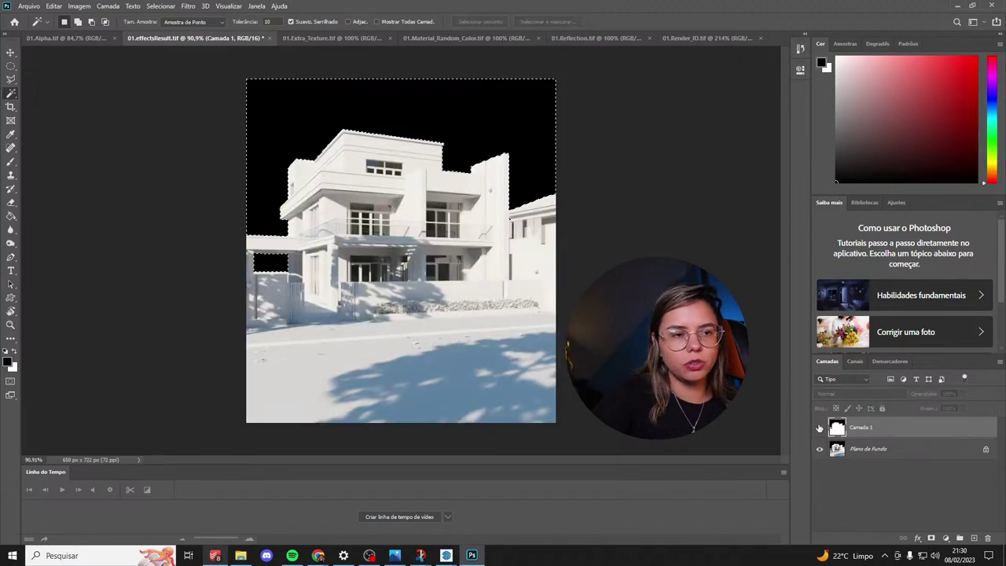
{"action": "left_click", "coordinate": [881, 449]}
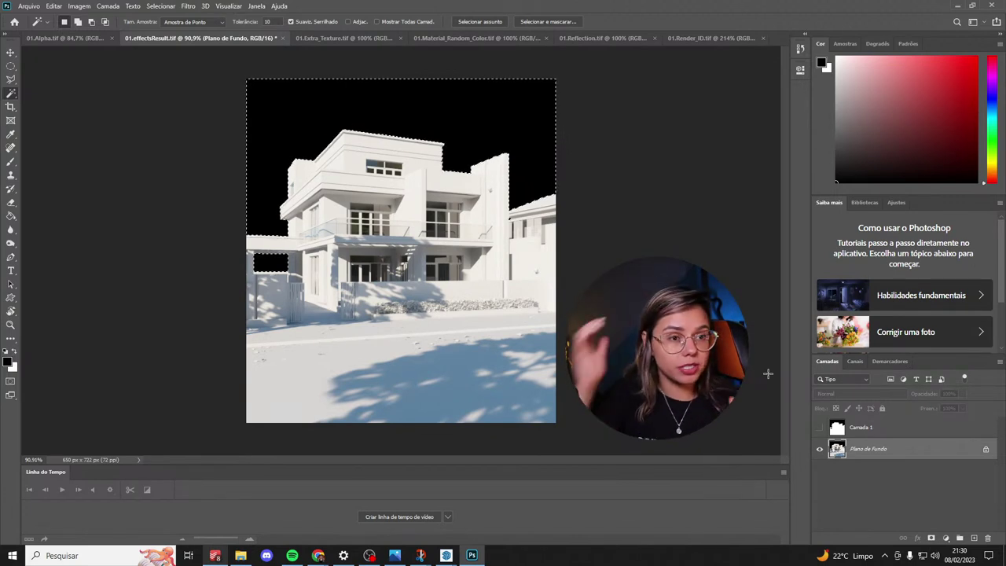
{"action": "left_click", "coordinate": [986, 458]}
{"action": "left_click", "coordinate": [987, 453]}
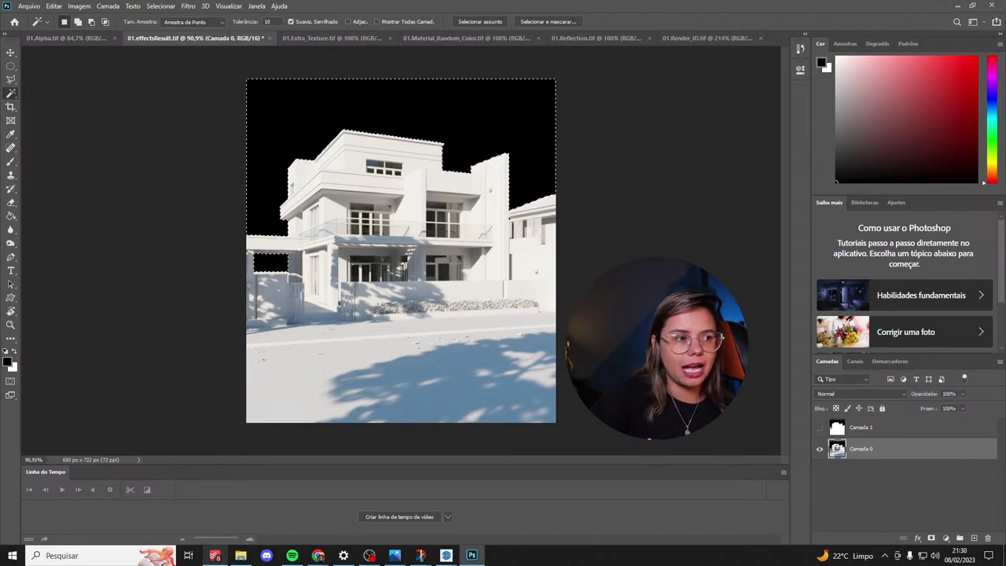
{"action": "key", "text": "Delete"}
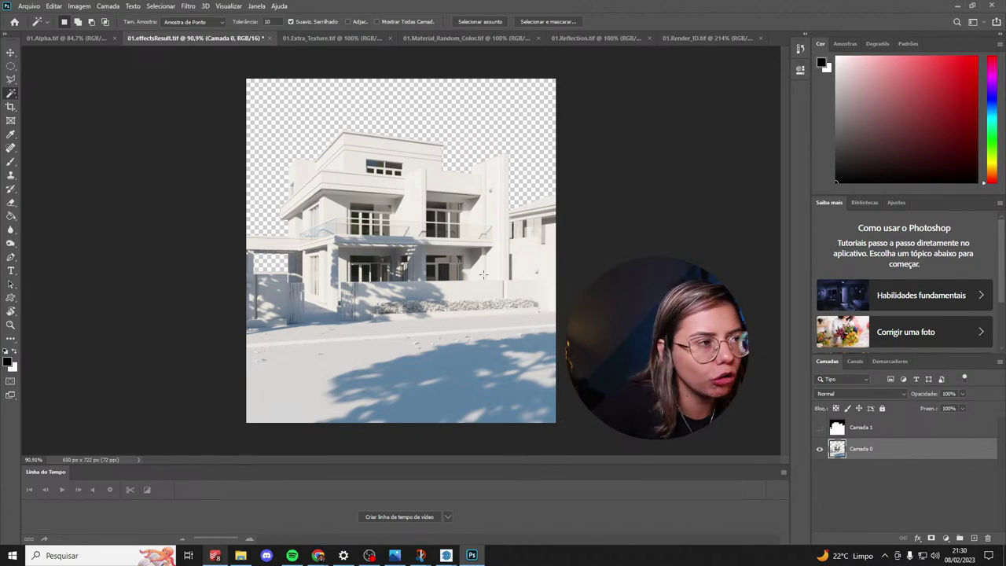
Bring File Explorer to folder 124 via Downloads and resize its window over Photoshop.
{"action": "left_click", "coordinate": [241, 556]}
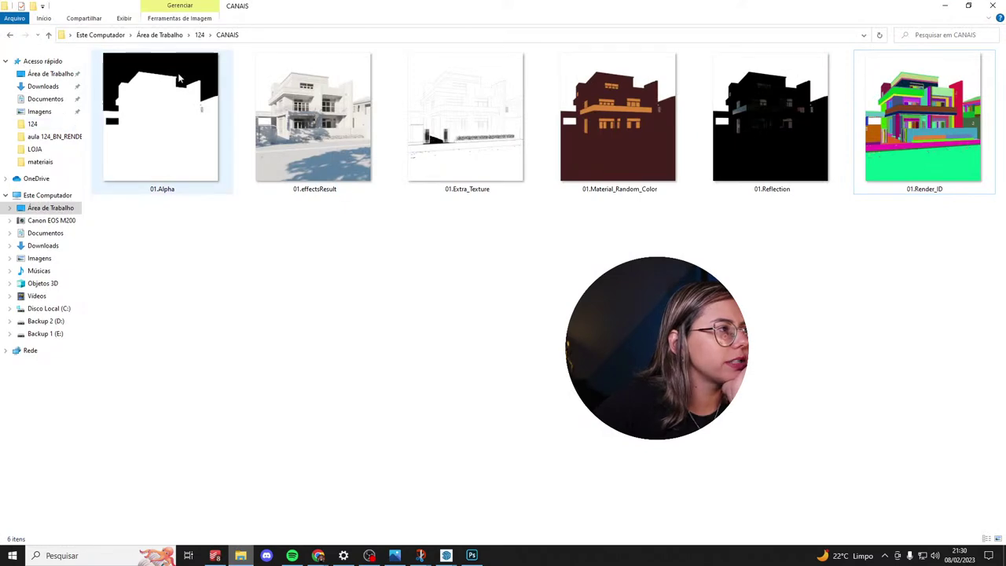
{"action": "left_click", "coordinate": [199, 35]}
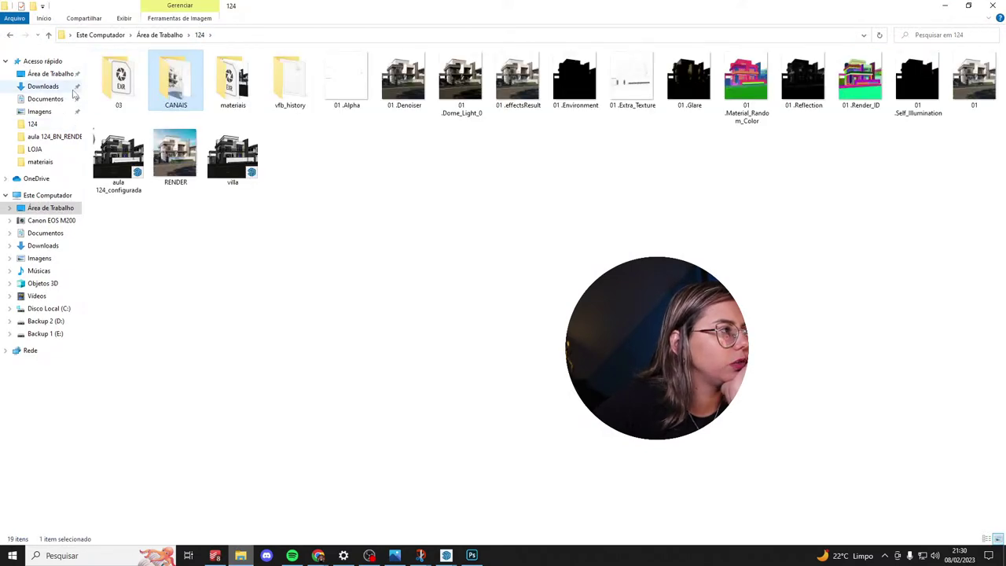
{"action": "left_click", "coordinate": [43, 86]}
{"action": "left_click_drag", "start_coordinate": [286, 14], "coordinate": [829, 70]}
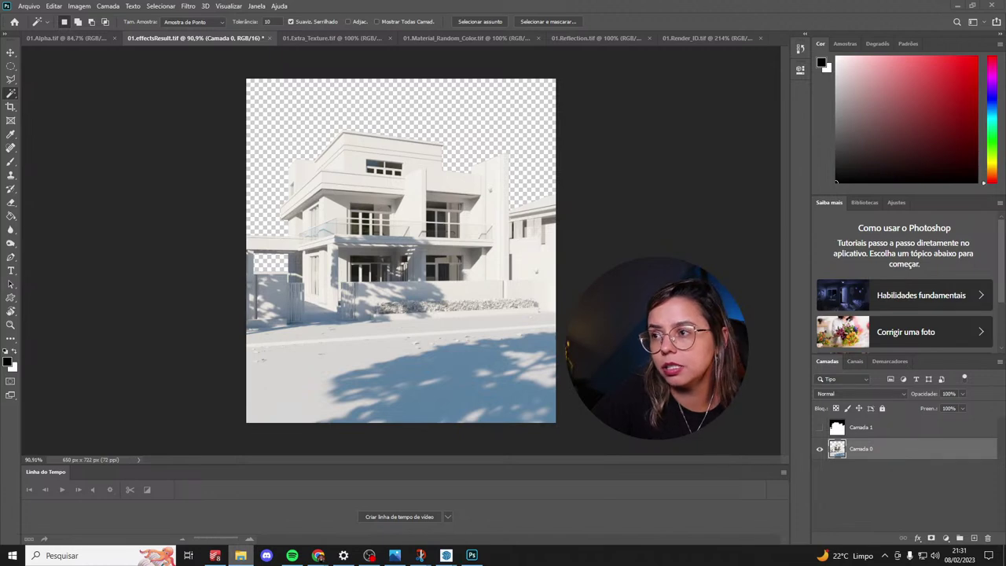
{"action": "left_click_drag", "start_coordinate": [806, 157], "coordinate": [440, 159]}
{"action": "double_click", "coordinate": [440, 159]}
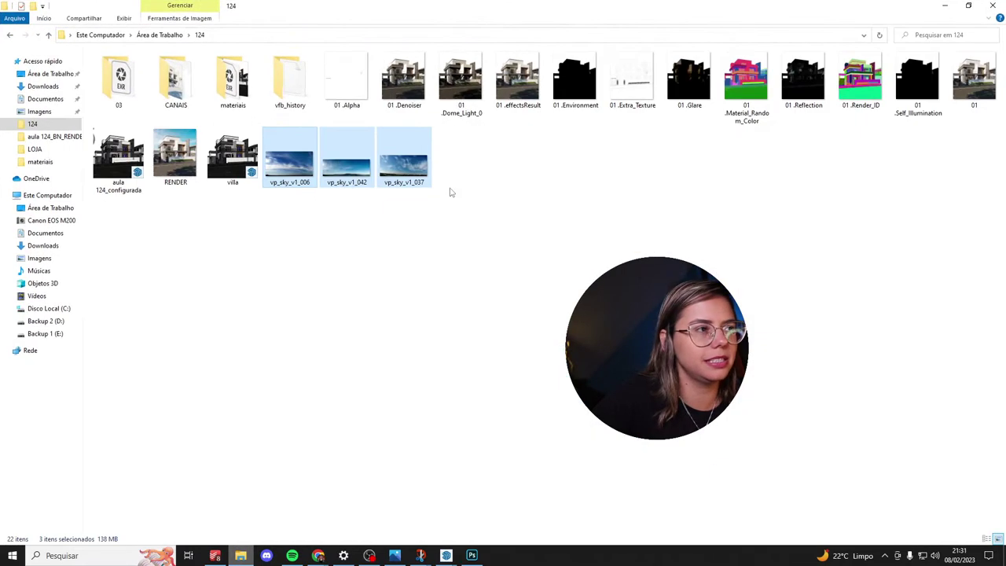
{"action": "left_click_drag", "start_coordinate": [503, 7], "coordinate": [663, 63]}
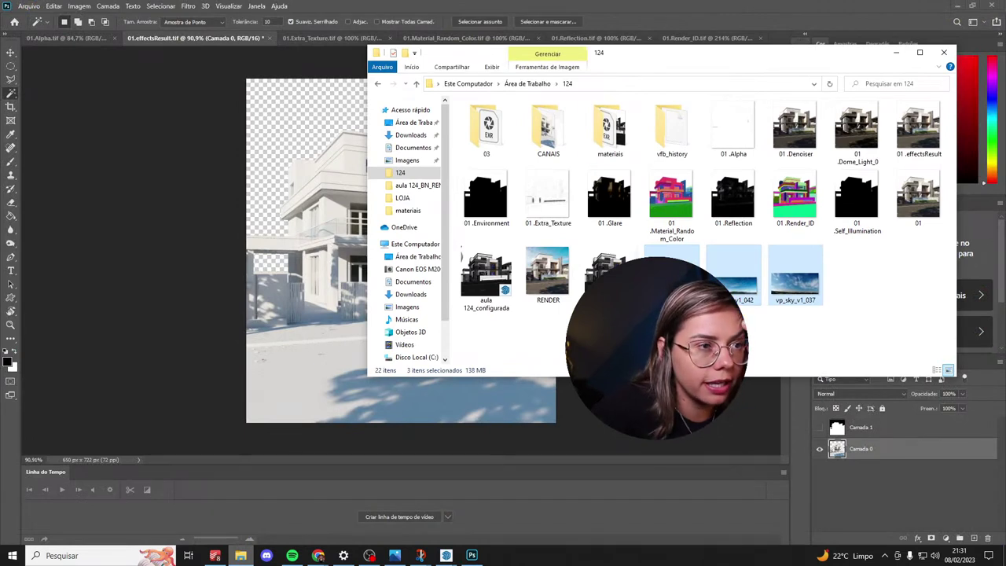
Select a vp_sky photo in folder 124 and open vp_sky_v1_037 for preview.
{"action": "left_click", "coordinate": [775, 291]}
{"action": "left_click", "coordinate": [672, 276]}
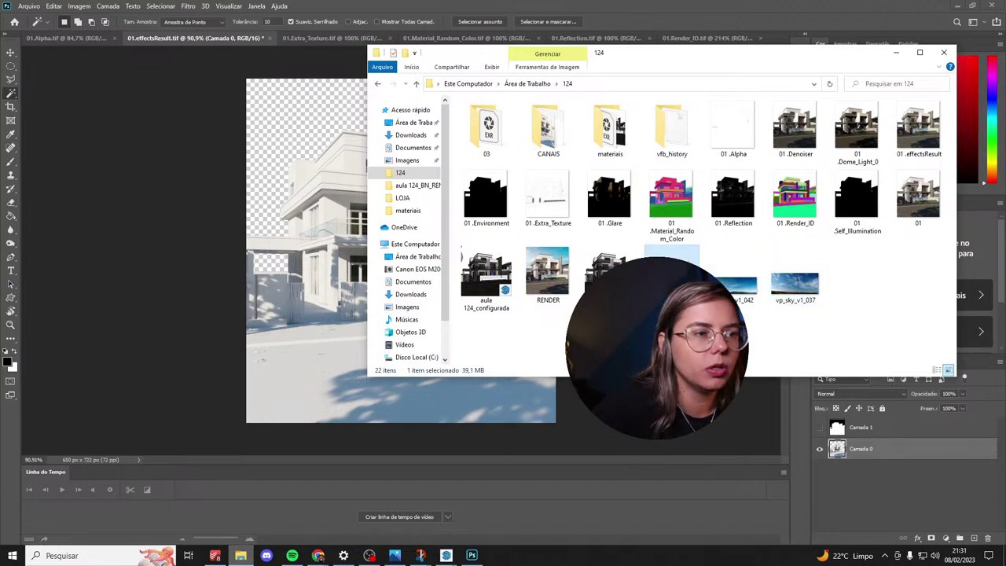
{"action": "double_click", "coordinate": [806, 281]}
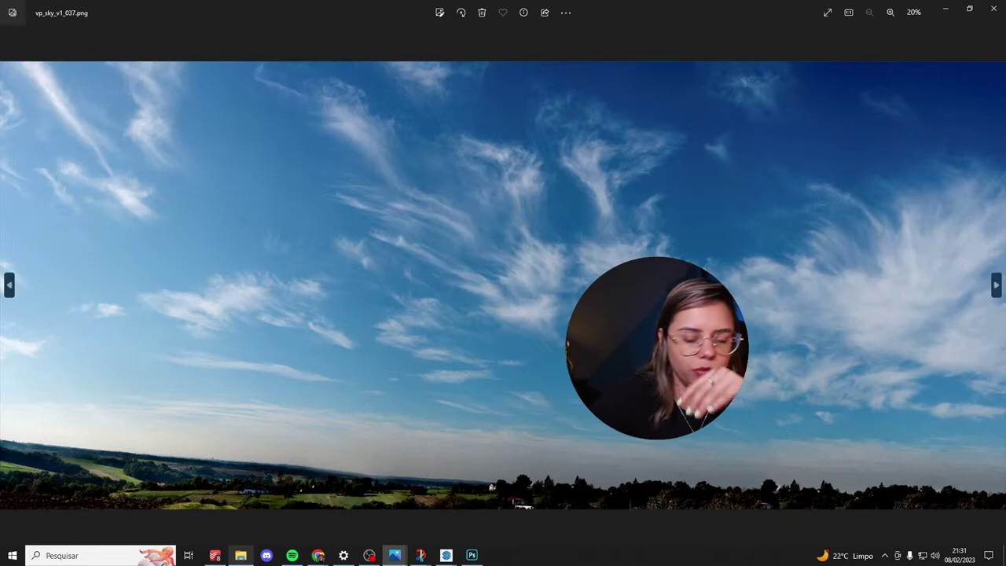
Flip through the sky photos in Windows Photos with the arrow keys, then close the viewer.
{"action": "key", "text": "Right"}
{"action": "key", "text": "Right"}
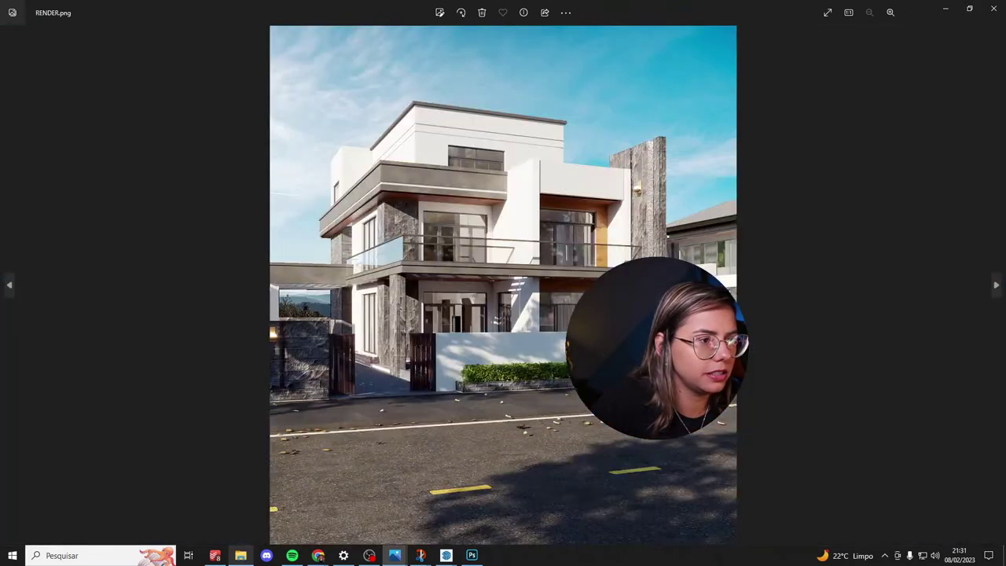
{"action": "key", "text": "Left"}
{"action": "key", "text": "Right"}
{"action": "key", "text": "Right"}
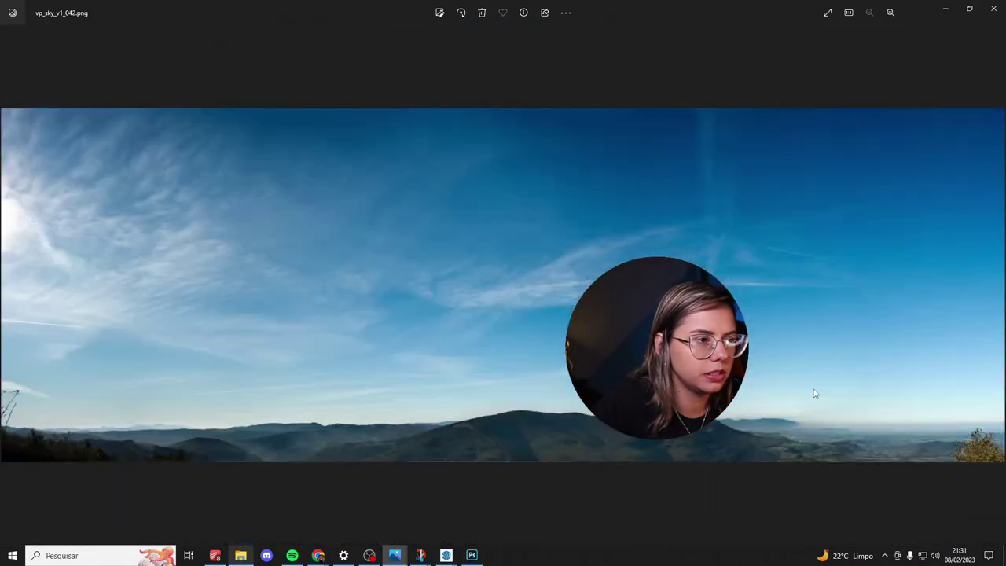
{"action": "left_click", "coordinate": [317, 555]}
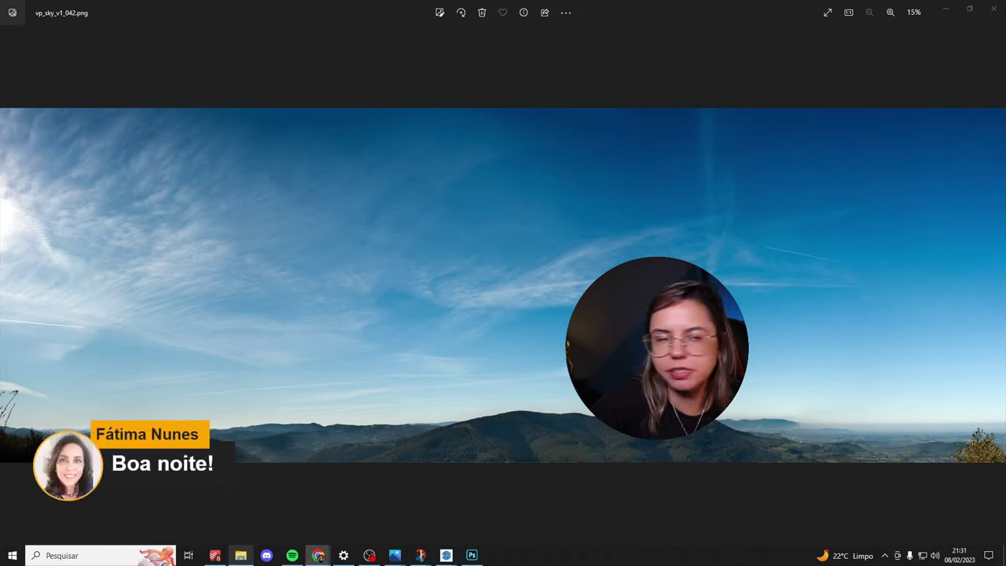
{"action": "key", "text": "Right"}
{"action": "key", "text": "Right"}
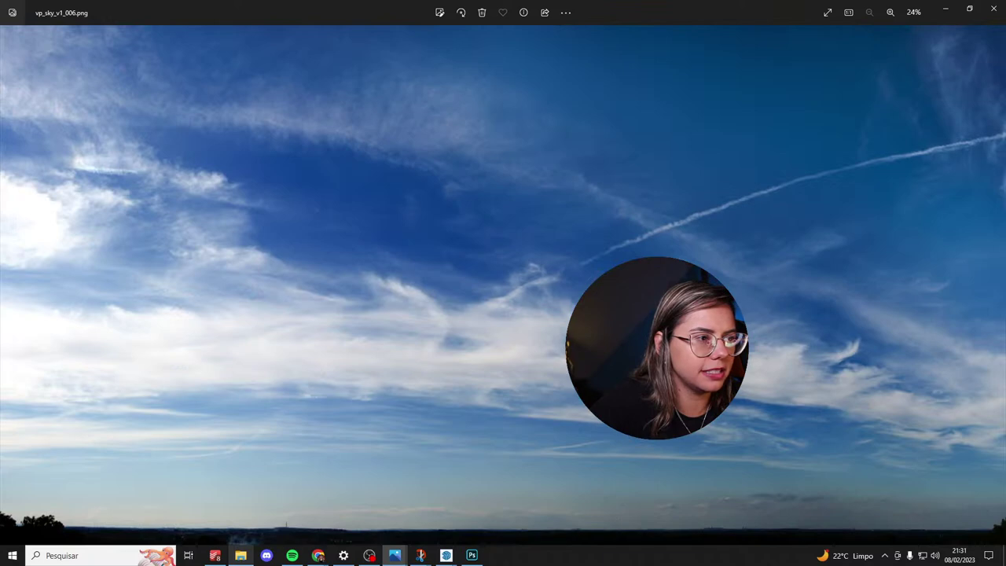
{"action": "key", "text": "Left"}
{"action": "key", "text": "Left"}
{"action": "left_click", "coordinate": [993, 8]}
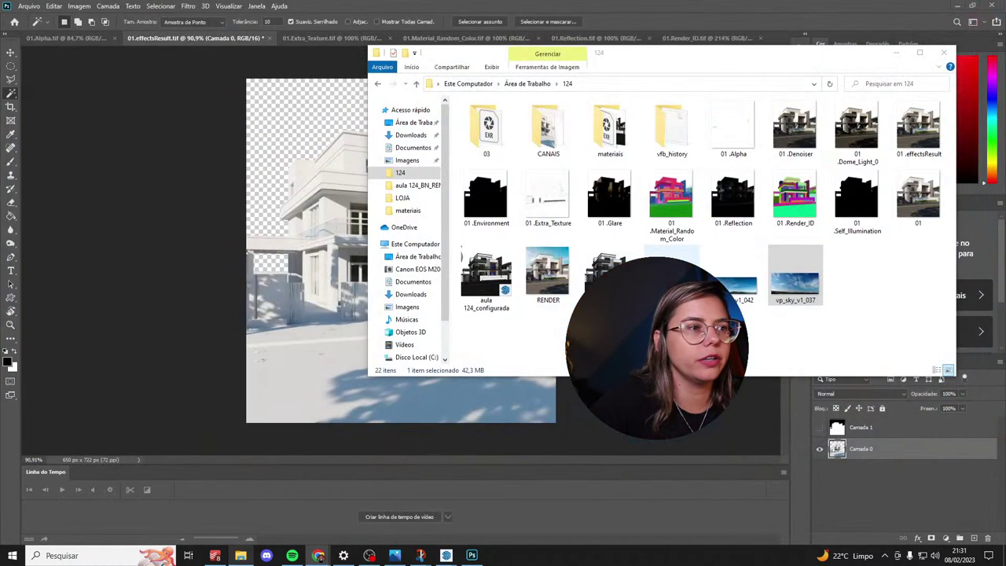
Reopen vp_sky_v1_037, step ahead to vp_sky_v1_042, and open vp_sky_v1_042 for a full preview.
{"action": "double_click", "coordinate": [800, 288]}
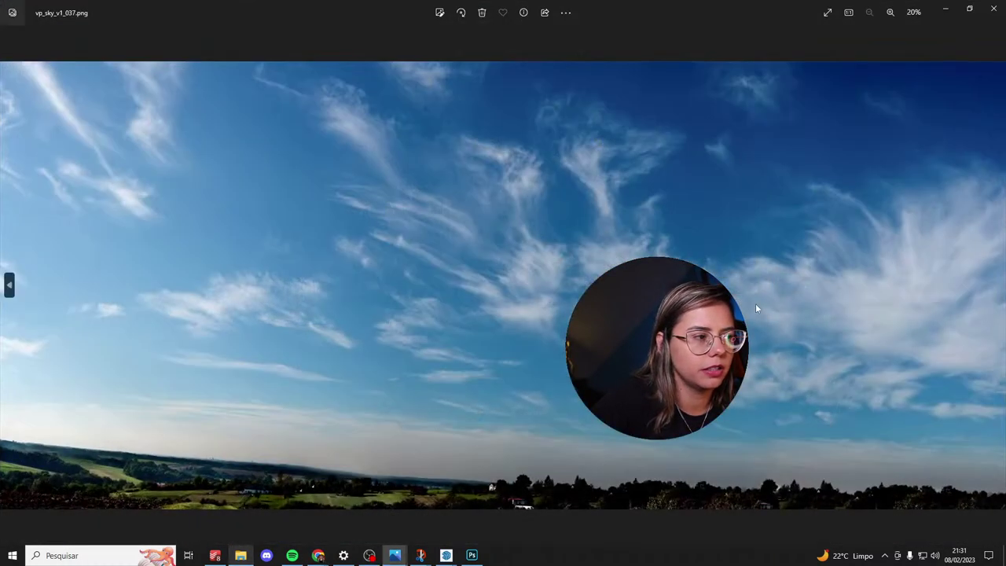
{"action": "key", "text": "Right"}
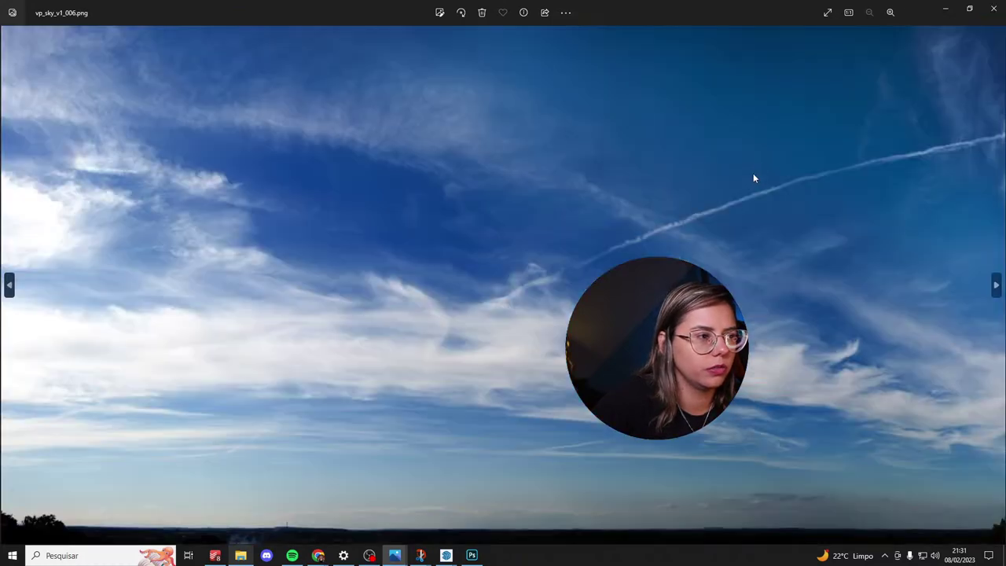
{"action": "key", "text": "Right"}
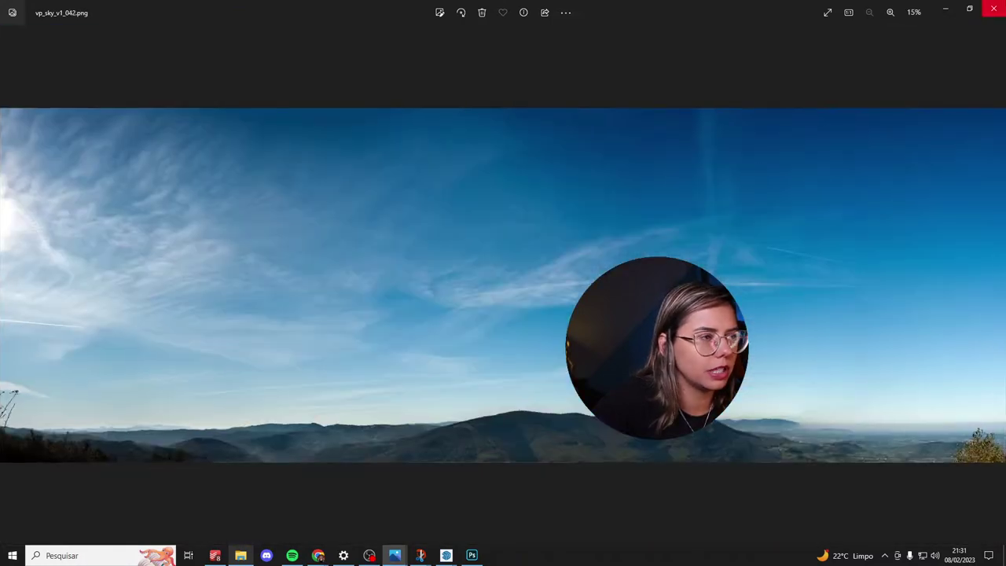
{"action": "left_click", "coordinate": [994, 8]}
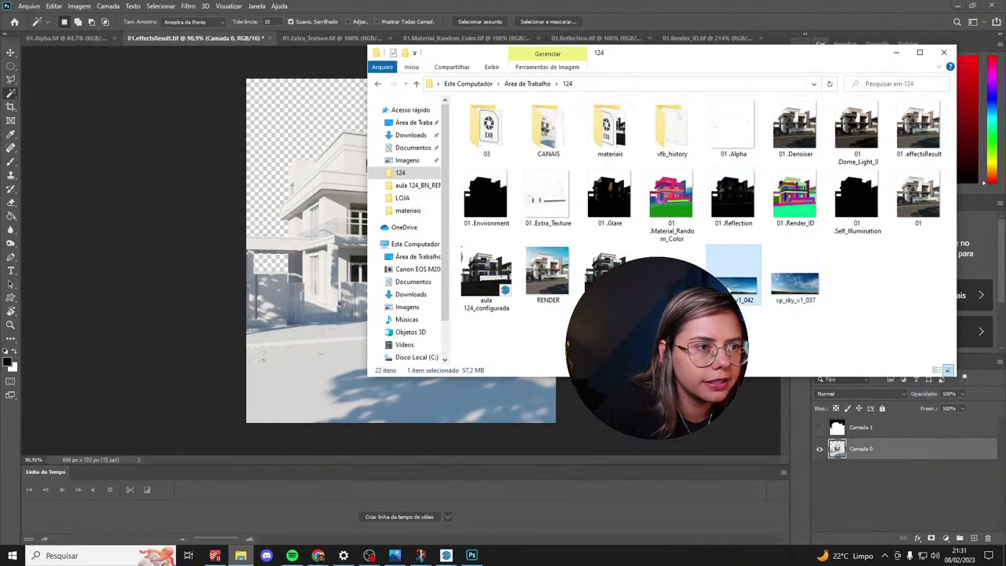
{"action": "double_click", "coordinate": [743, 283]}
Place vp_sky_v1_042 into the composition and enlarge it across the upper canvas.
{"action": "left_click", "coordinate": [994, 7]}
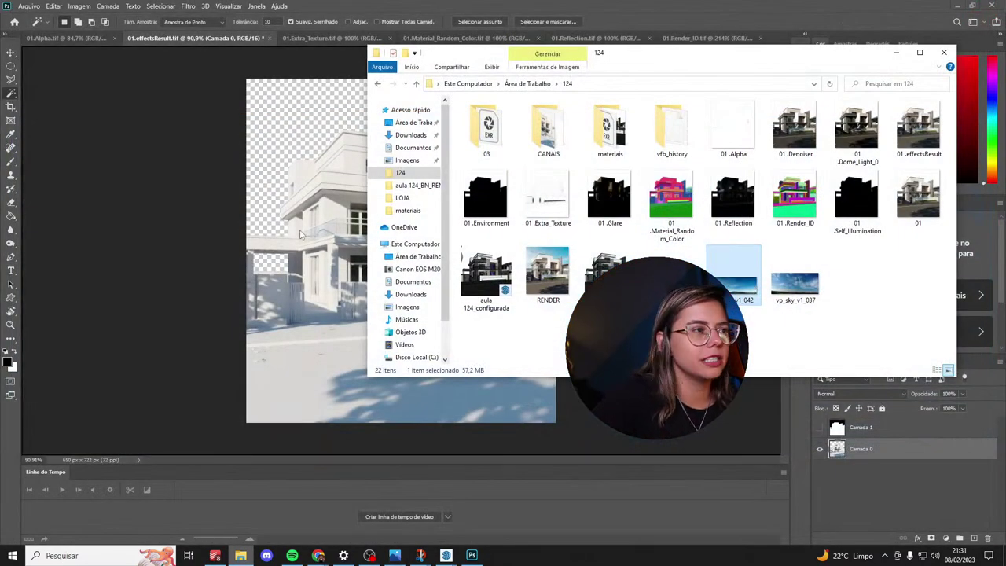
{"action": "left_click", "coordinate": [265, 231]}
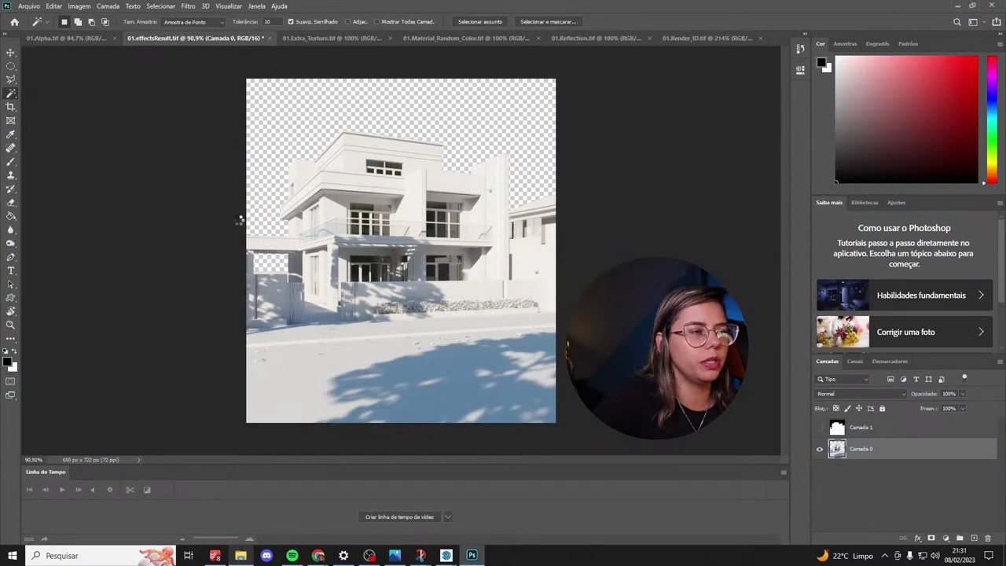
{"action": "left_click_drag", "start_coordinate": [236, 219], "coordinate": [241, 218]}
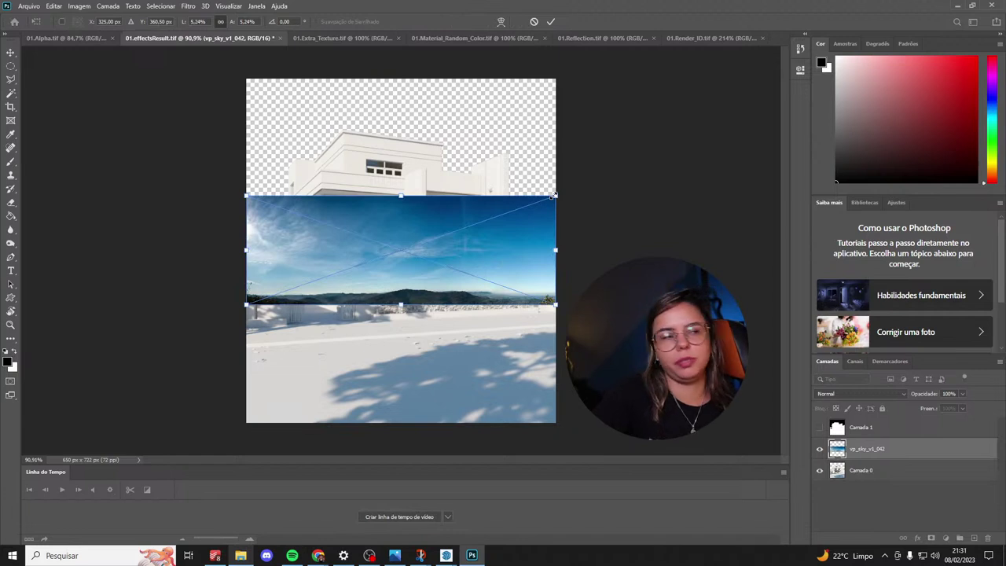
{"action": "left_click_drag", "start_coordinate": [485, 266], "coordinate": [461, 274]}
{"action": "left_click", "coordinate": [420, 281]}
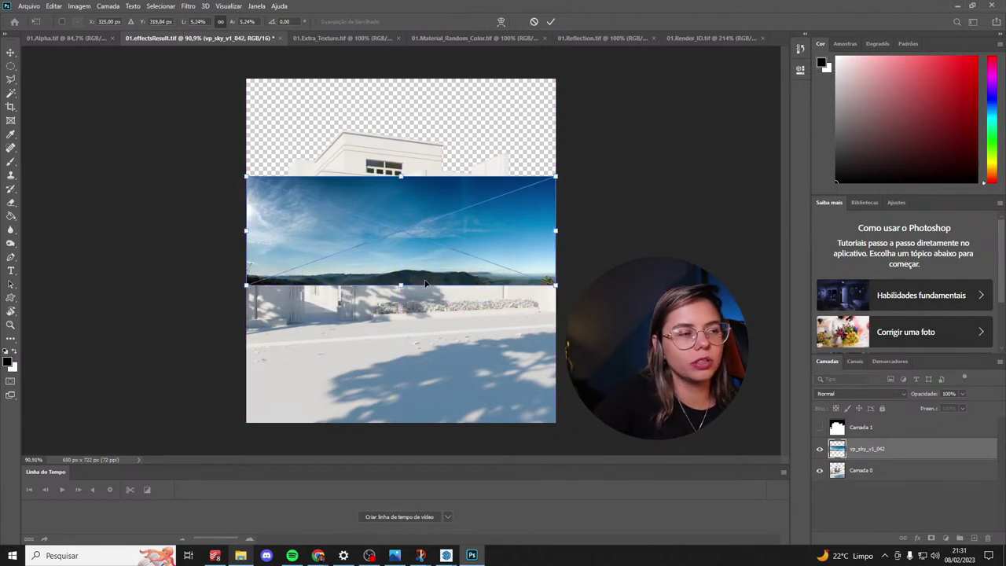
{"action": "left_click_drag", "start_coordinate": [425, 283], "coordinate": [422, 180]}
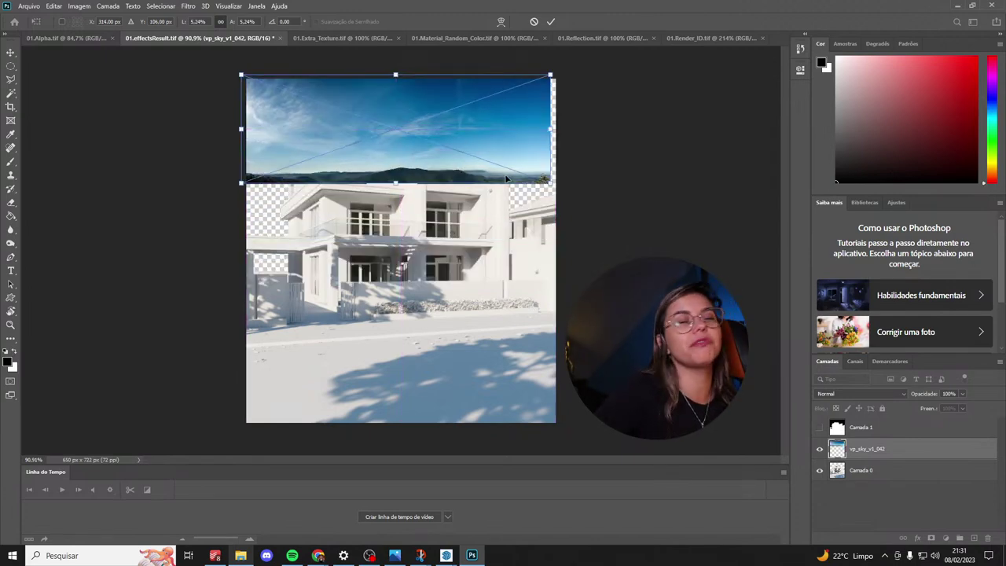
{"action": "left_click_drag", "start_coordinate": [507, 179], "coordinate": [511, 297]}
{"action": "left_click_drag", "start_coordinate": [557, 194], "coordinate": [722, 93]}
{"action": "left_click_drag", "start_coordinate": [246, 132], "coordinate": [89, 76]}
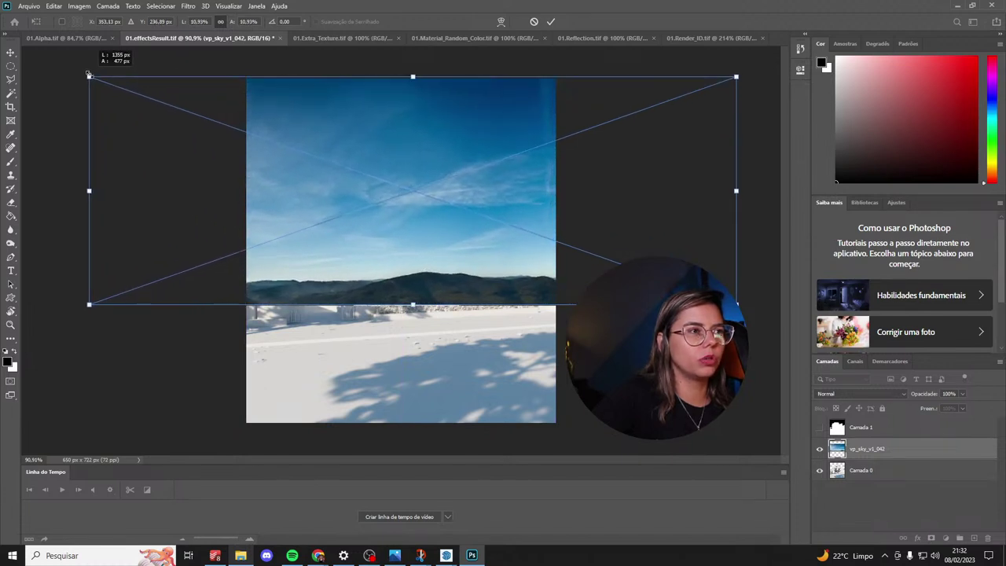
{"action": "left_click_drag", "start_coordinate": [414, 277], "coordinate": [413, 258]}
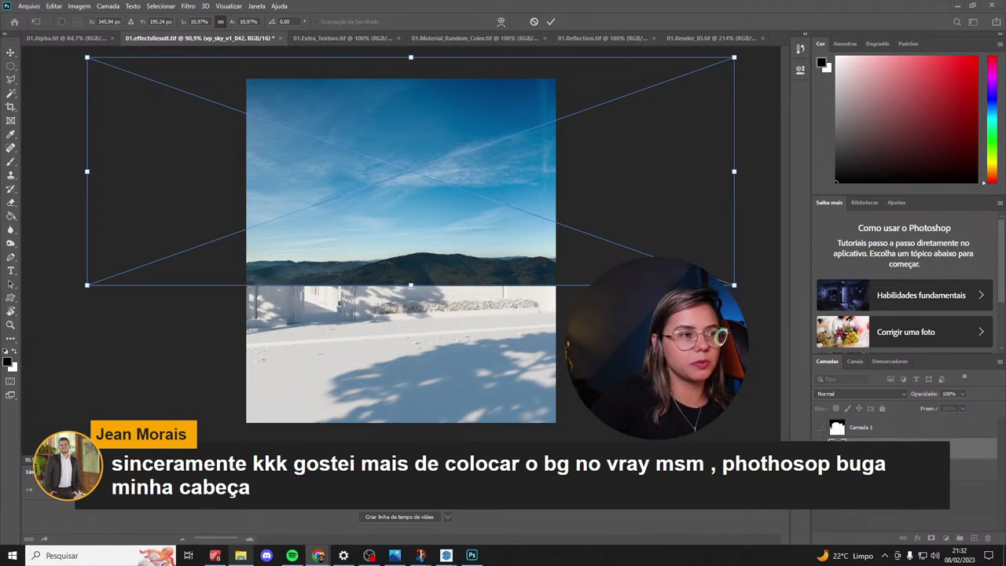
Apply the transform, move the sky under the house layer, compare, then delete the sky layer.
{"action": "left_click", "coordinate": [10, 51]}
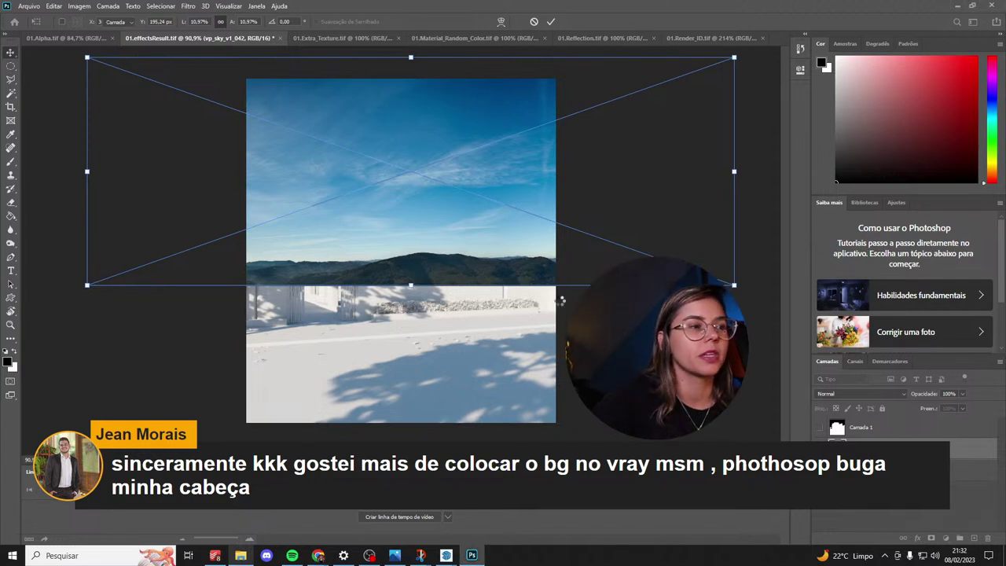
{"action": "key", "text": "Return"}
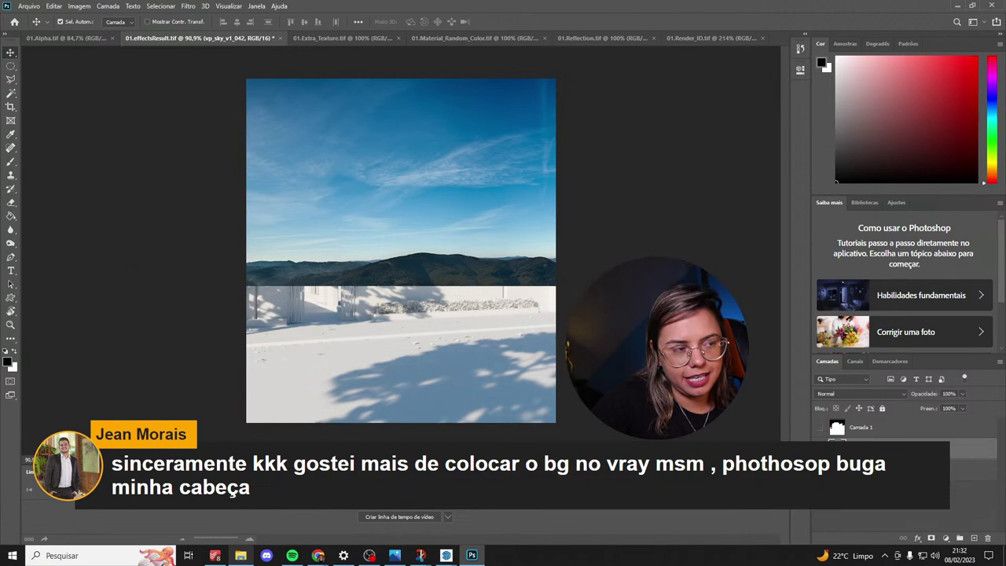
{"action": "left_click_drag", "start_coordinate": [904, 452], "coordinate": [904, 488]}
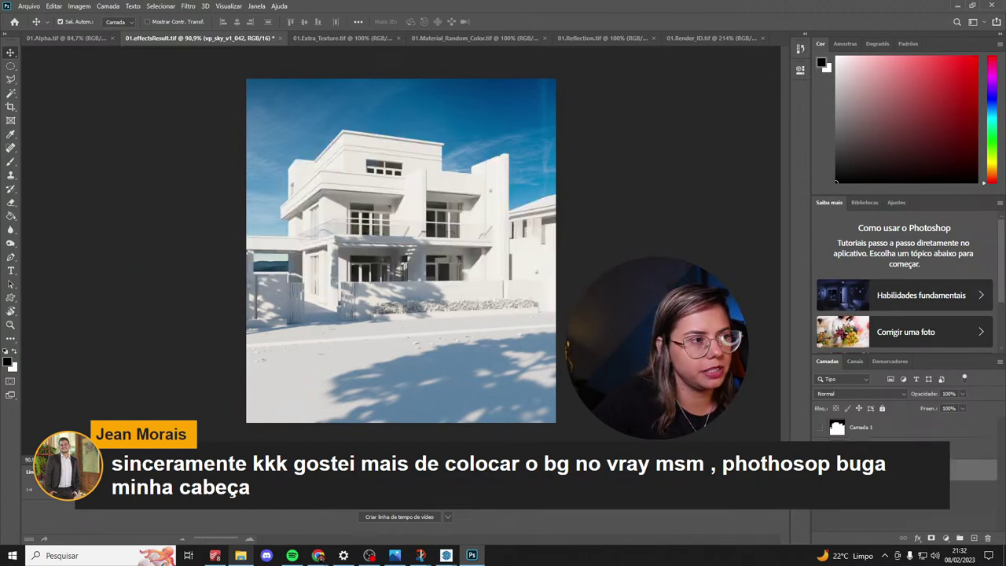
{"action": "key", "text": "ctrl+z"}
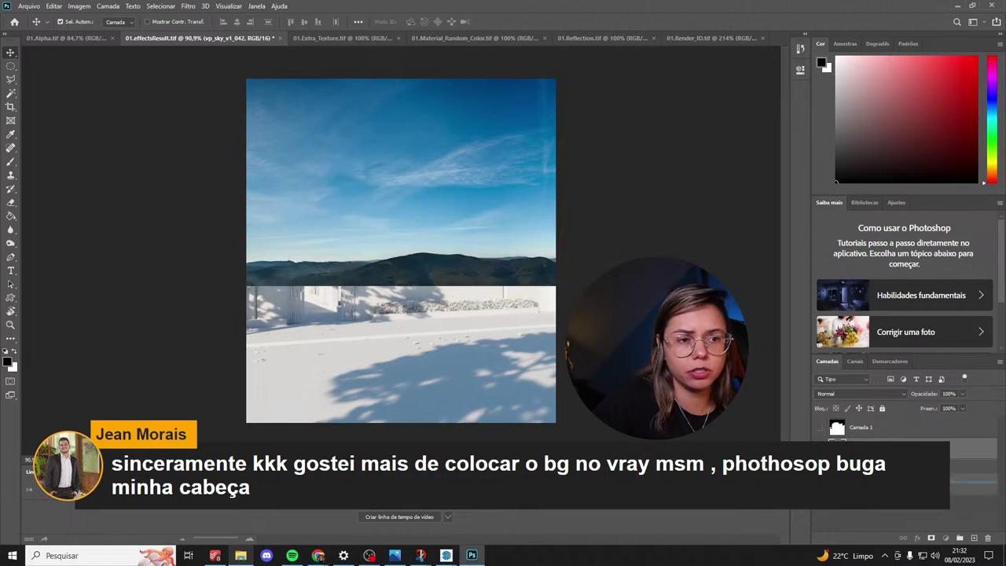
{"action": "key", "text": "ctrl+shift+z"}
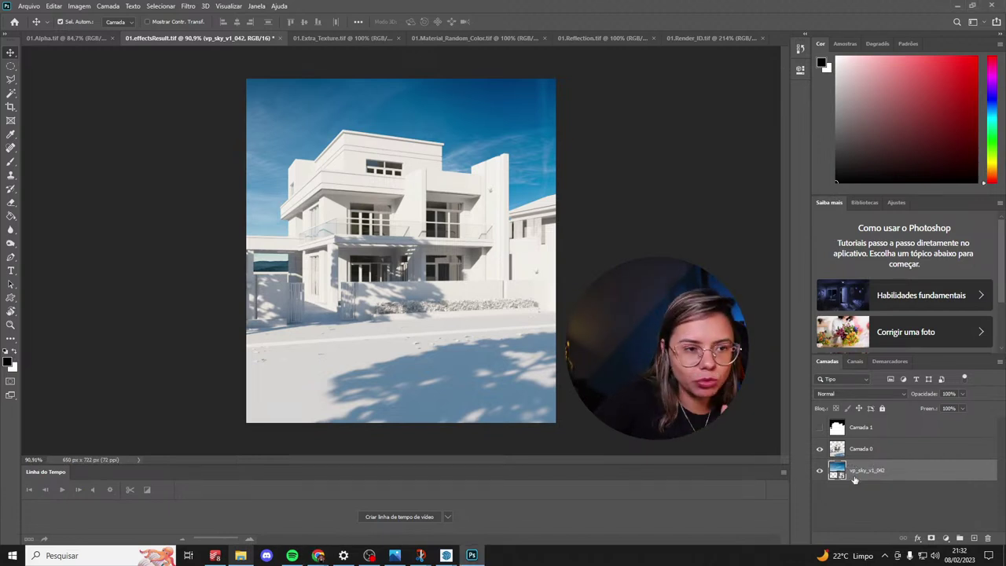
{"action": "key", "text": "Delete"}
Reselect the black sky via the visible Camada 1 mask, hide it with Camada 0 active, and bring up File Explorer.
{"action": "left_click", "coordinate": [861, 427]}
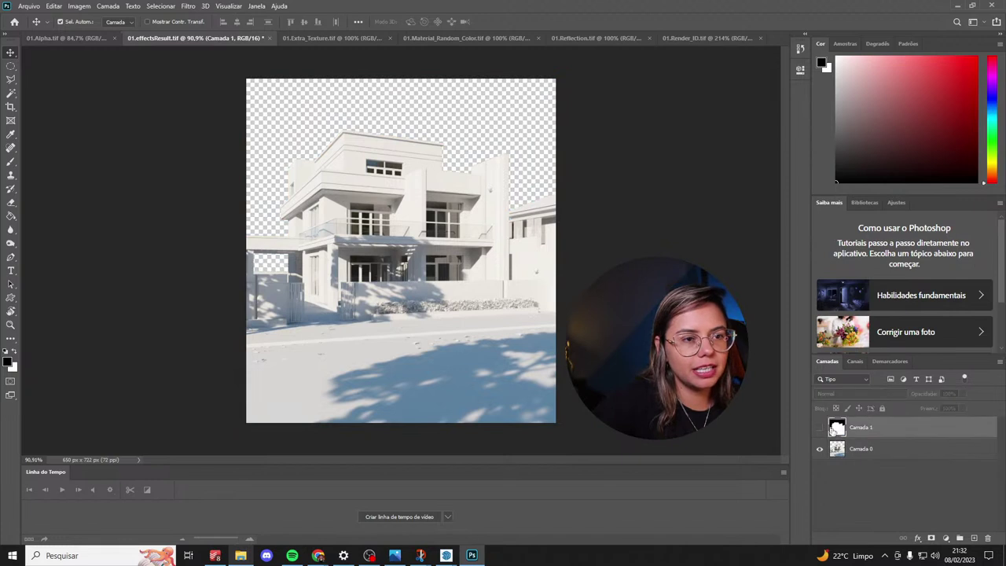
{"action": "left_click", "coordinate": [820, 427]}
{"action": "left_click", "coordinate": [11, 92]}
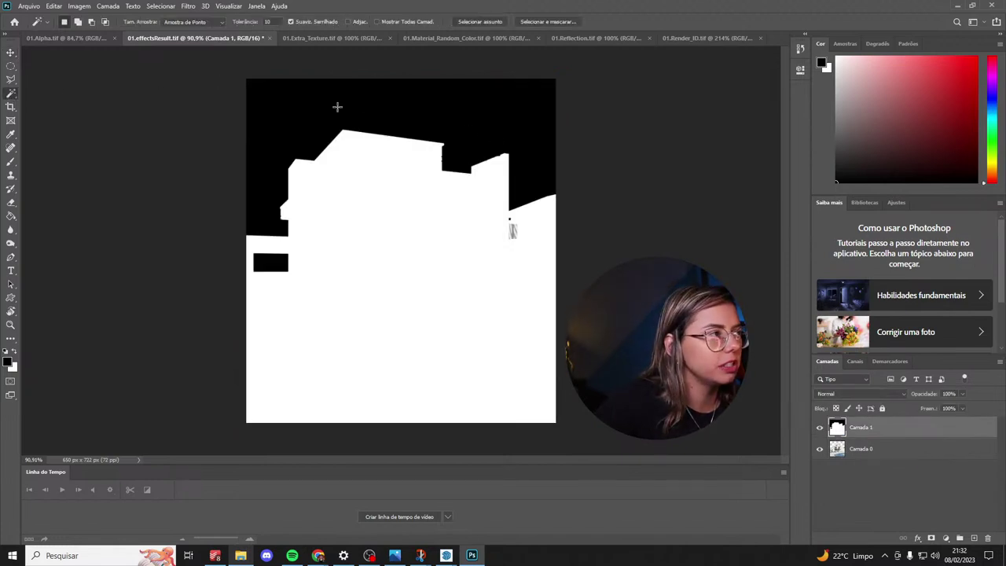
{"action": "left_click", "coordinate": [375, 124]}
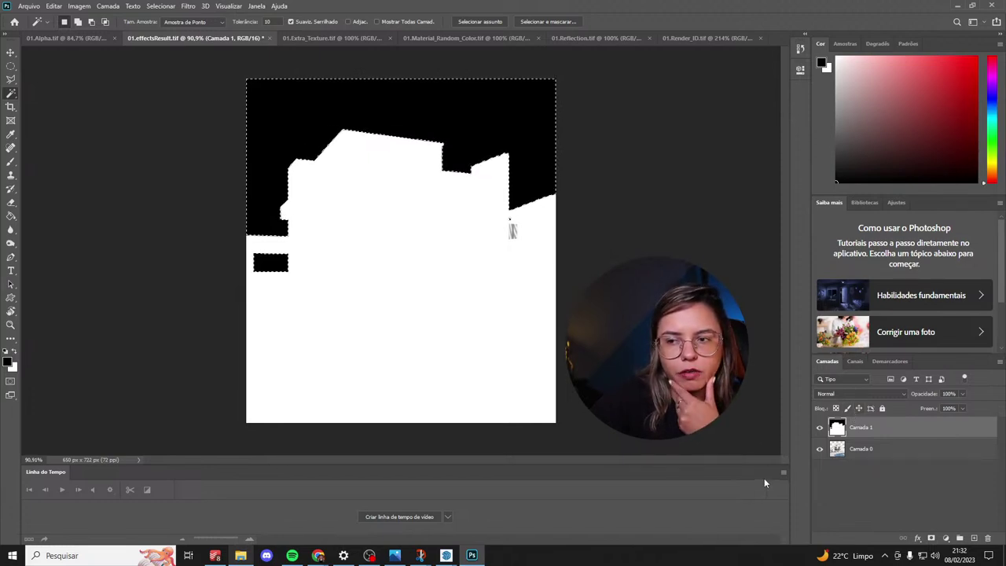
{"action": "left_click", "coordinate": [860, 449]}
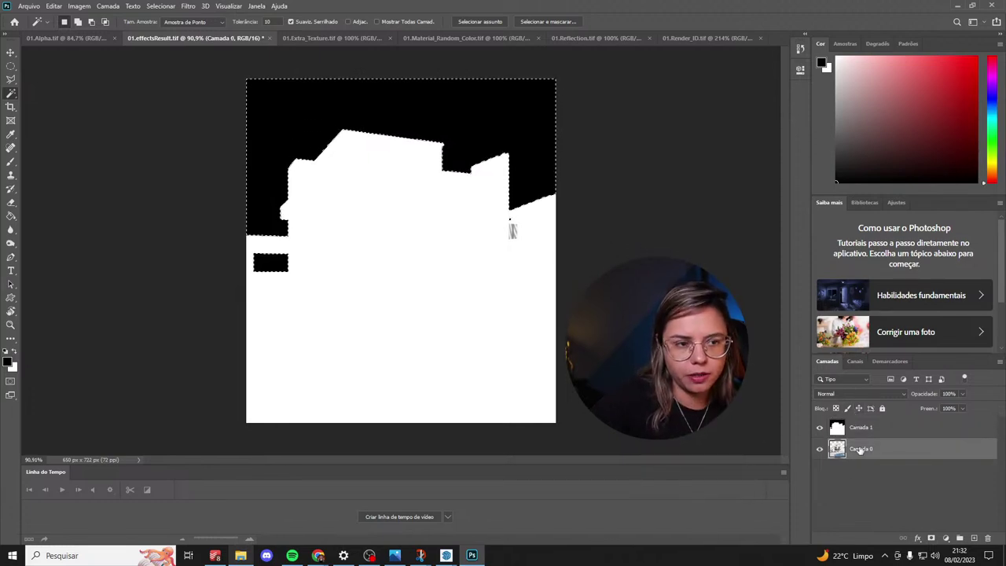
{"action": "left_click", "coordinate": [820, 427]}
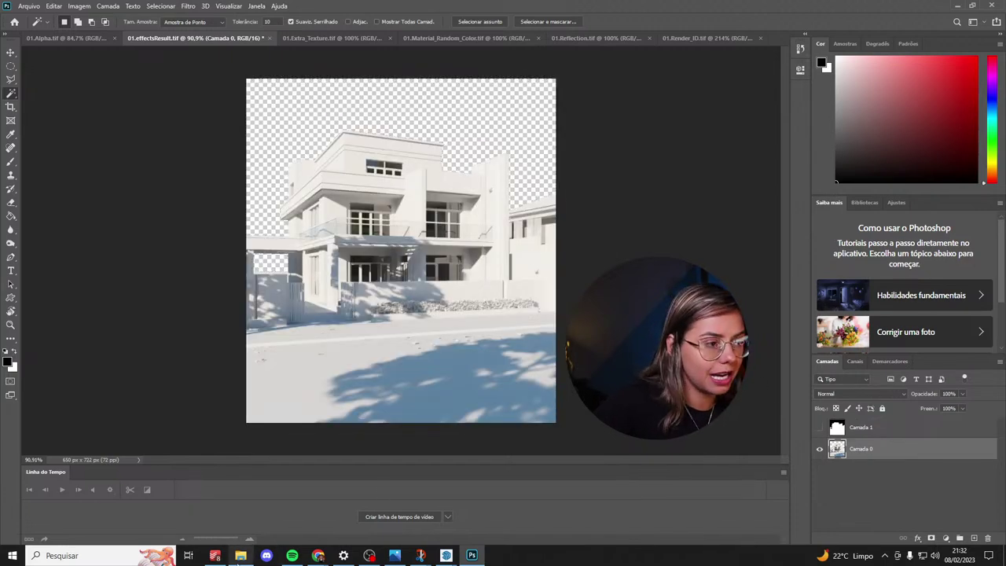
{"action": "left_click", "coordinate": [241, 557]}
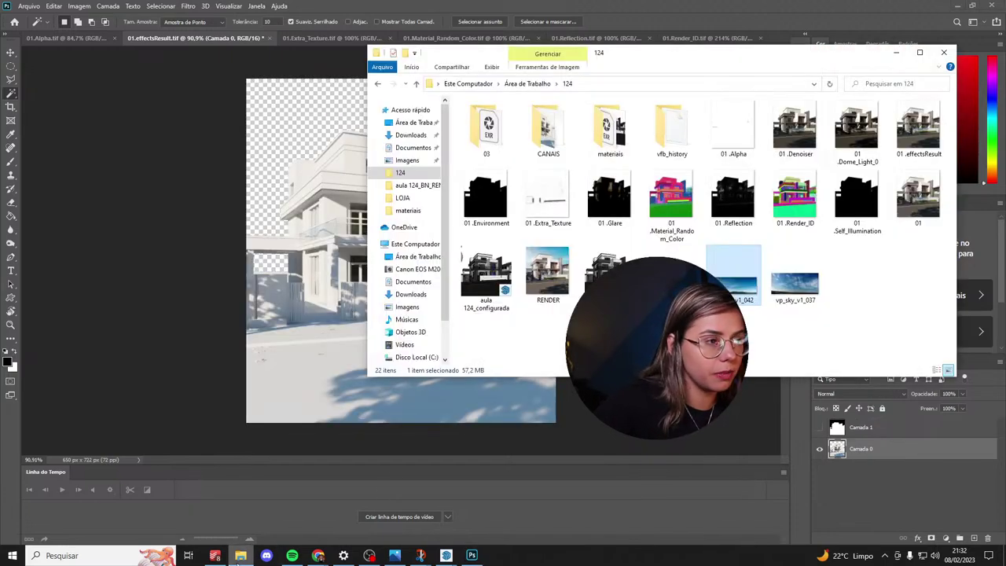
Paste vp_sky_v1_042 onto the canvas again and size it to fill the upper canvas.
{"action": "left_click", "coordinate": [347, 351]}
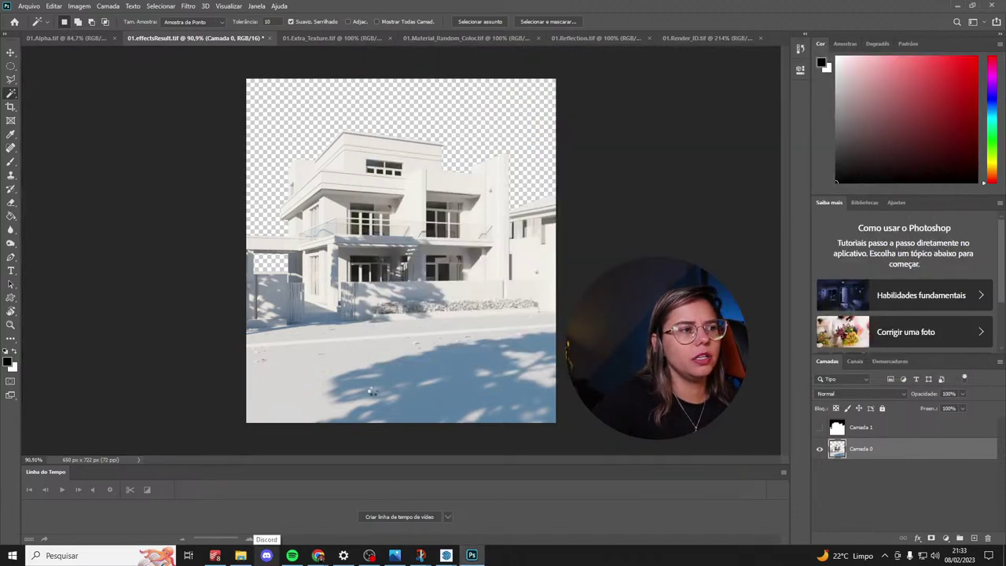
{"action": "key", "text": "ctrl+v"}
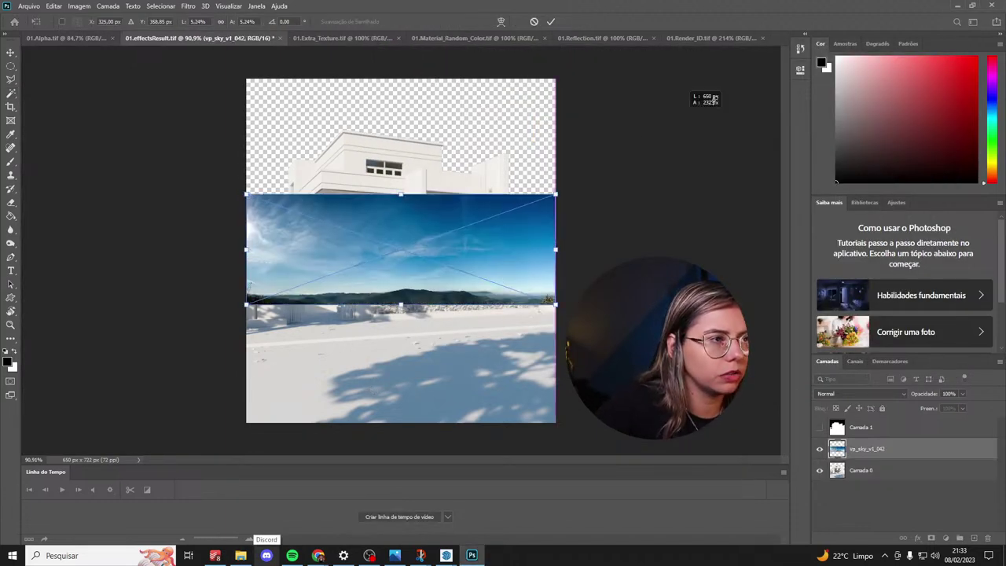
{"action": "left_click_drag", "start_coordinate": [556, 196], "coordinate": [784, 61]}
{"action": "left_click_drag", "start_coordinate": [425, 197], "coordinate": [390, 191]}
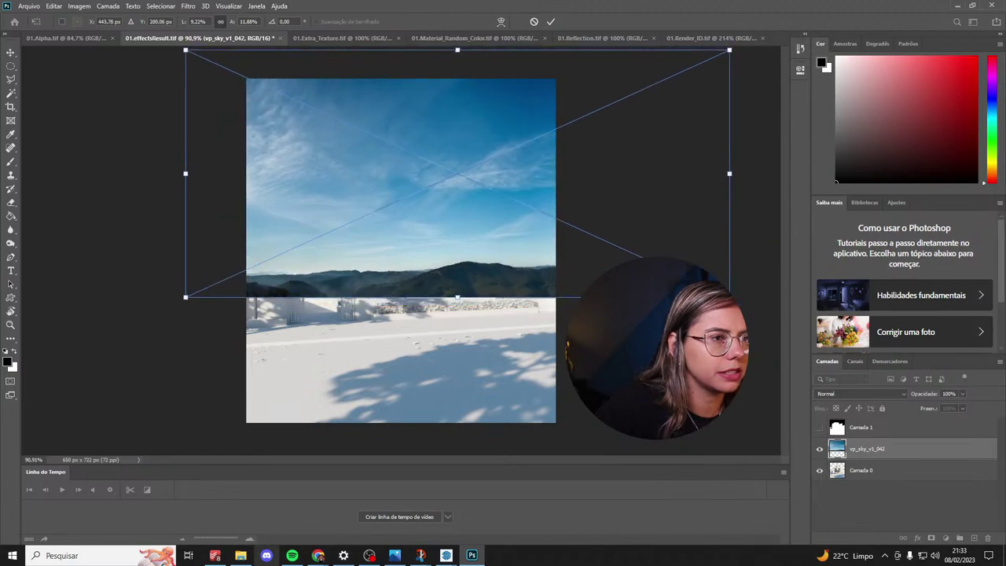
{"action": "left_click_drag", "start_coordinate": [730, 298], "coordinate": [642, 281]}
{"action": "left_click_drag", "start_coordinate": [481, 248], "coordinate": [477, 256]}
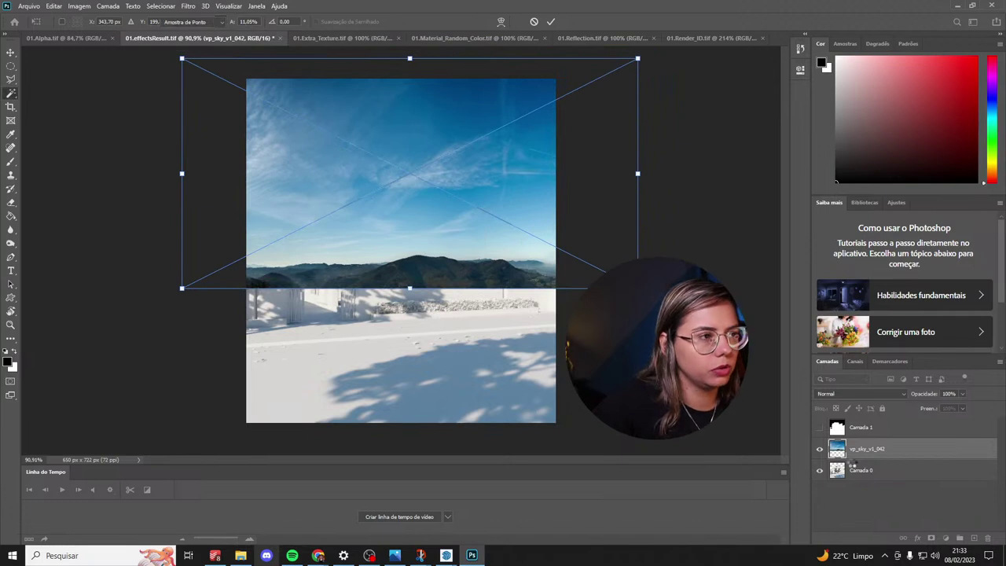
{"action": "key", "text": "Return"}
Put the sky layer beneath Camada 0 and shift it right behind the house.
{"action": "left_click_drag", "start_coordinate": [873, 449], "coordinate": [876, 478]}
{"action": "left_click", "coordinate": [11, 53]}
{"action": "left_click_drag", "start_coordinate": [303, 112], "coordinate": [369, 108]}
Widen the sky to the canvas's left edge and reposition it behind the house.
{"action": "left_click", "coordinate": [245, 270], "text": "ctrl"}
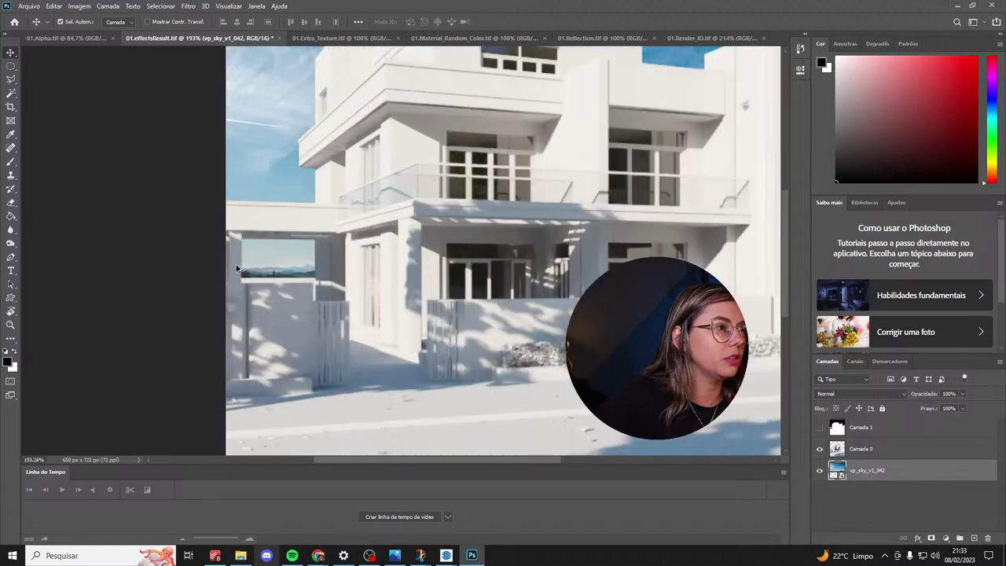
{"action": "scroll", "coordinate": [218, 288], "scroll_direction": "down", "scroll_amount": 3, "text": "alt"}
{"action": "left_click_drag", "start_coordinate": [444, 105], "coordinate": [459, 121]}
{"action": "key", "text": "ctrl+t"}
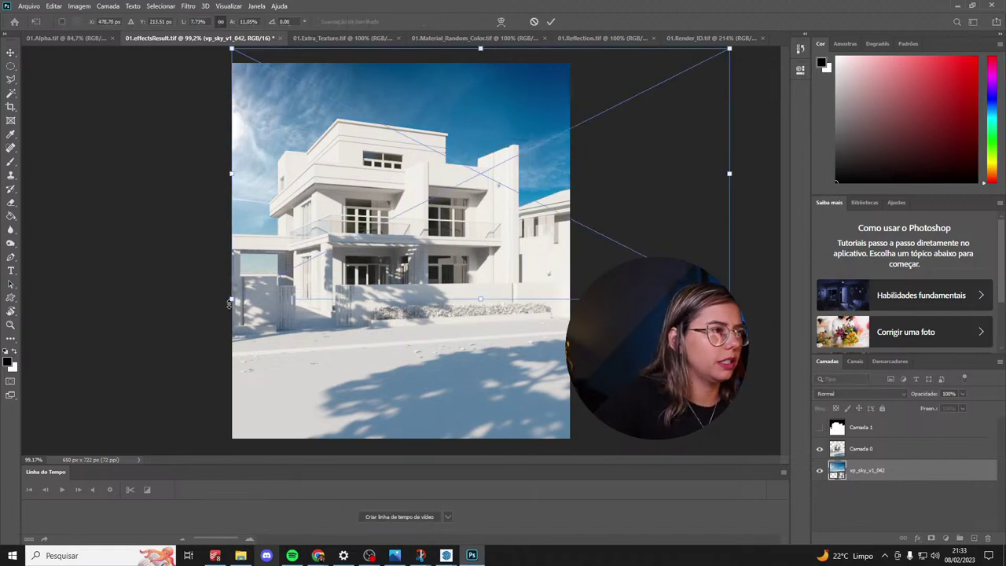
{"action": "left_click_drag", "start_coordinate": [233, 299], "coordinate": [174, 299]}
{"action": "key", "text": "Return"}
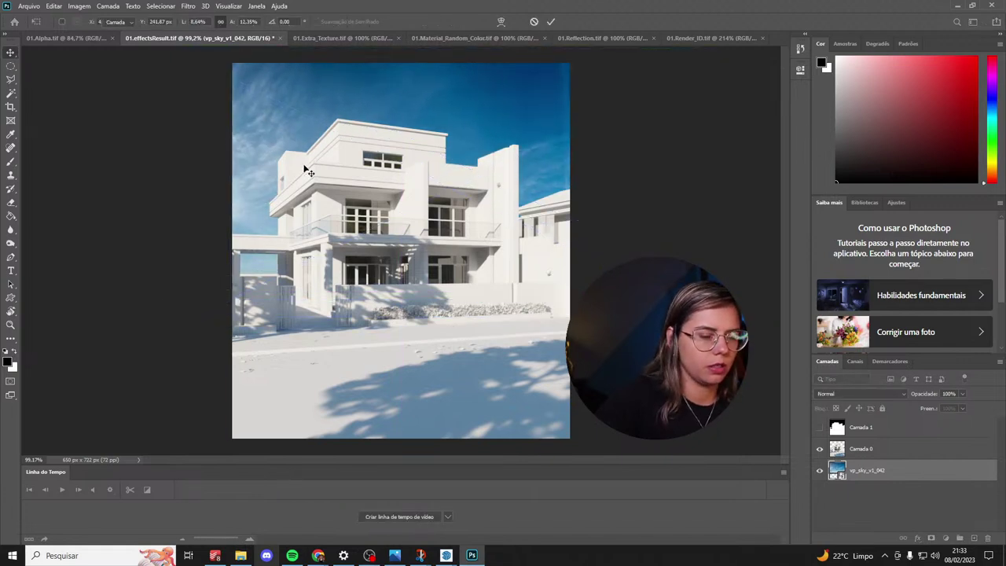
{"action": "left_click", "coordinate": [11, 51]}
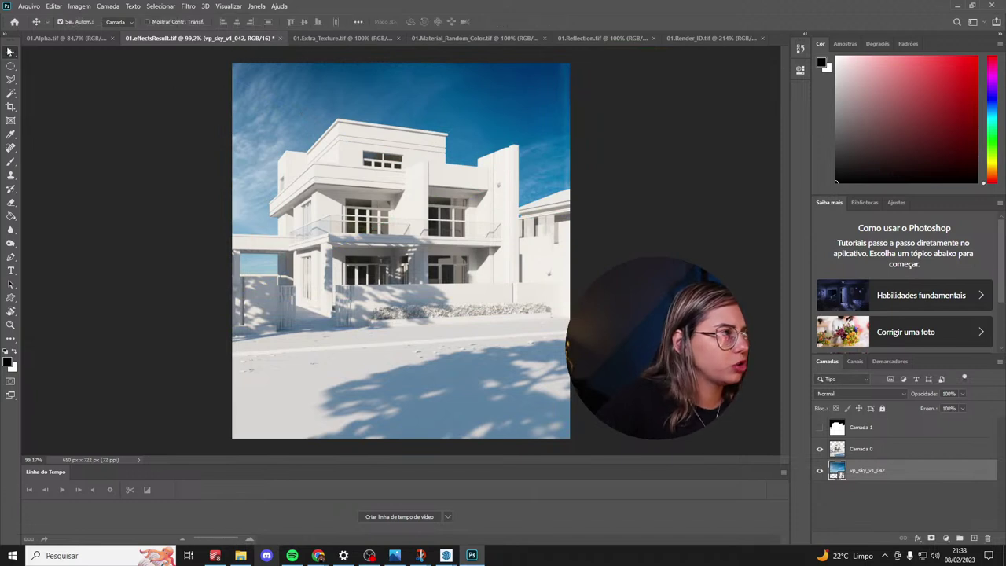
{"action": "left_click_drag", "start_coordinate": [288, 140], "coordinate": [323, 99]}
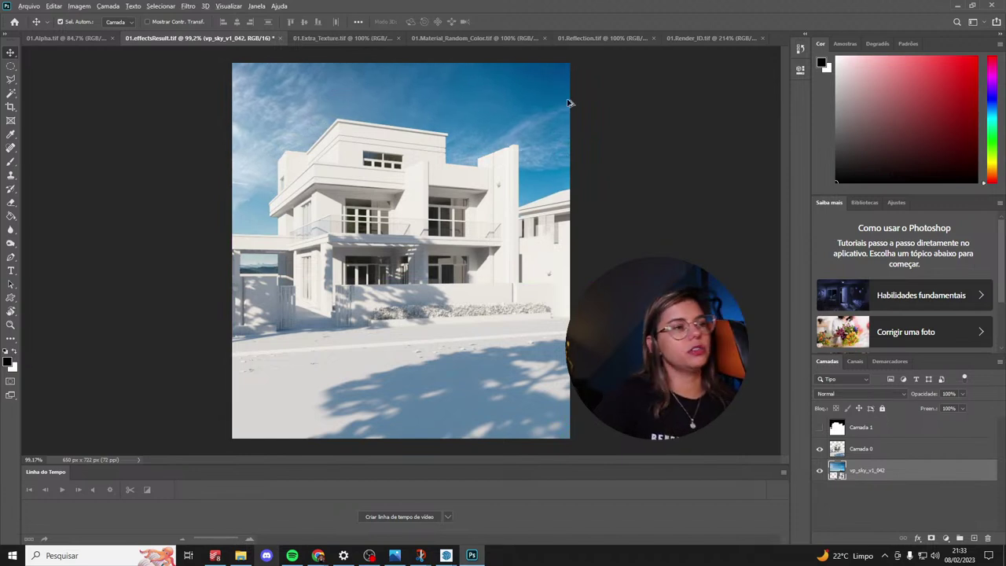
{"action": "scroll", "coordinate": [570, 103], "scroll_direction": "up", "scroll_amount": 1, "text": "alt"}
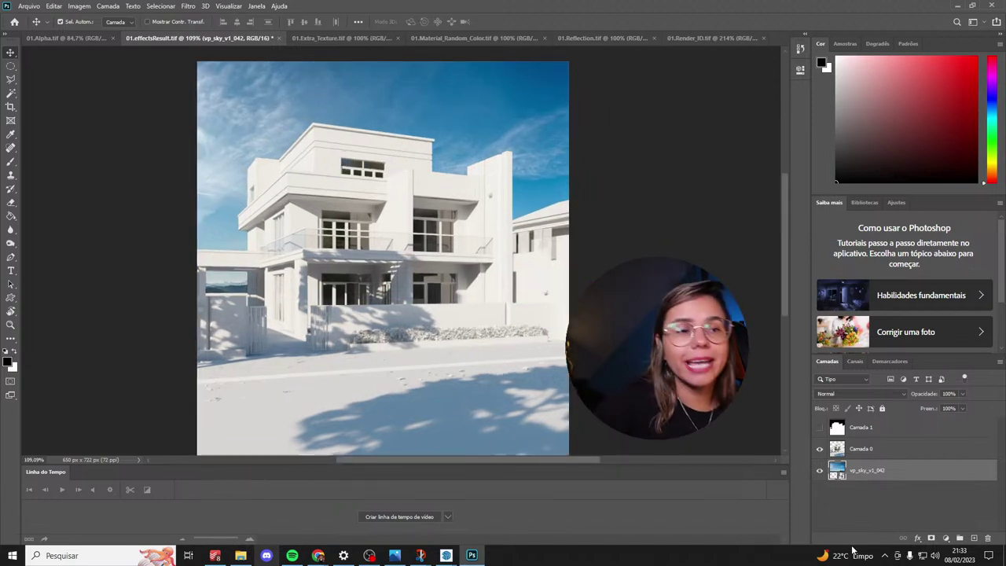
Toggle the sky layer's visibility to compare, make it active, and open Imagem > Ajustes.
{"action": "left_click", "coordinate": [820, 471]}
{"action": "left_click", "coordinate": [820, 471]}
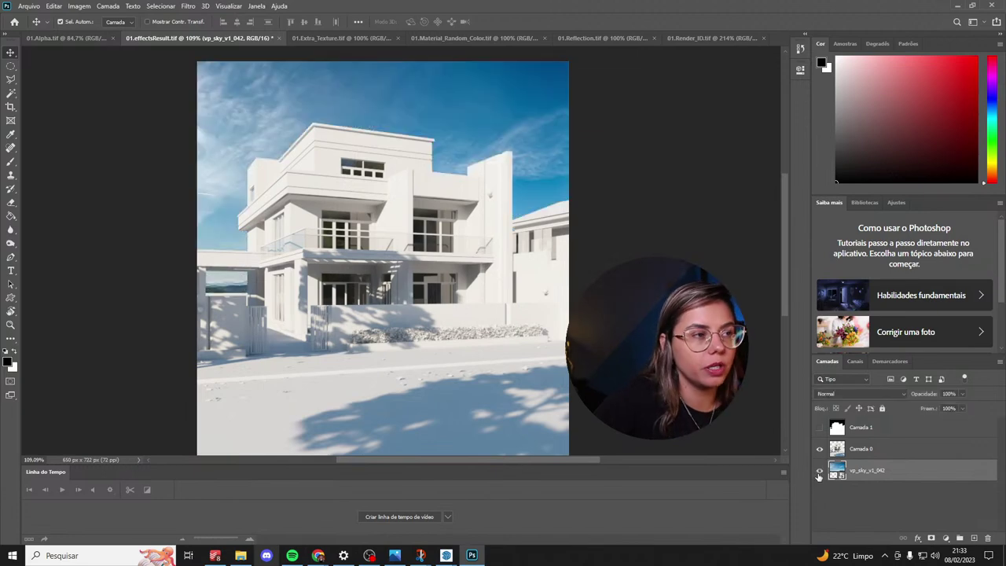
{"action": "left_click", "coordinate": [820, 471]}
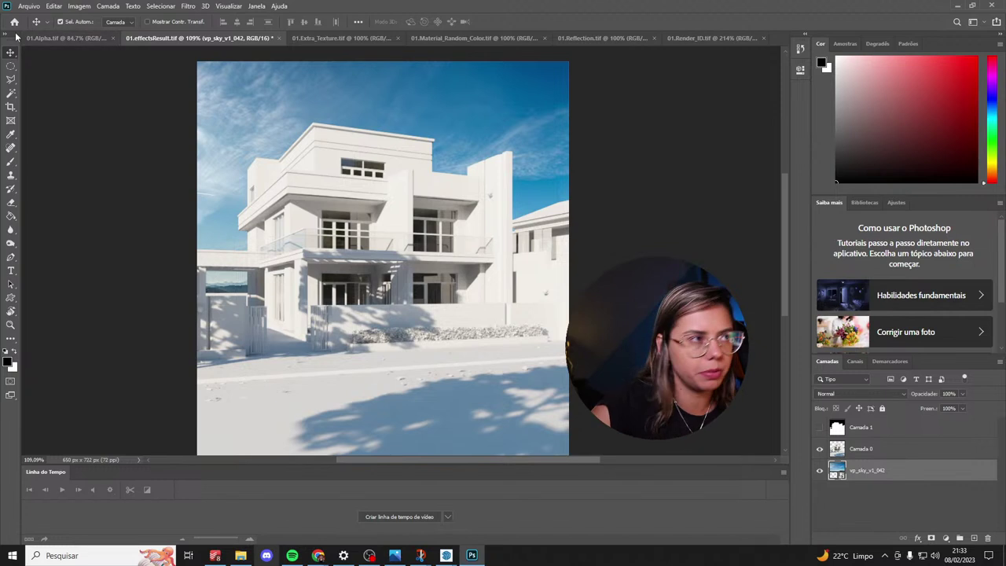
{"action": "left_click", "coordinate": [879, 451]}
{"action": "left_click", "coordinate": [882, 471]}
{"action": "left_click", "coordinate": [79, 6]}
{"action": "mouse_move", "coordinate": [92, 35]}
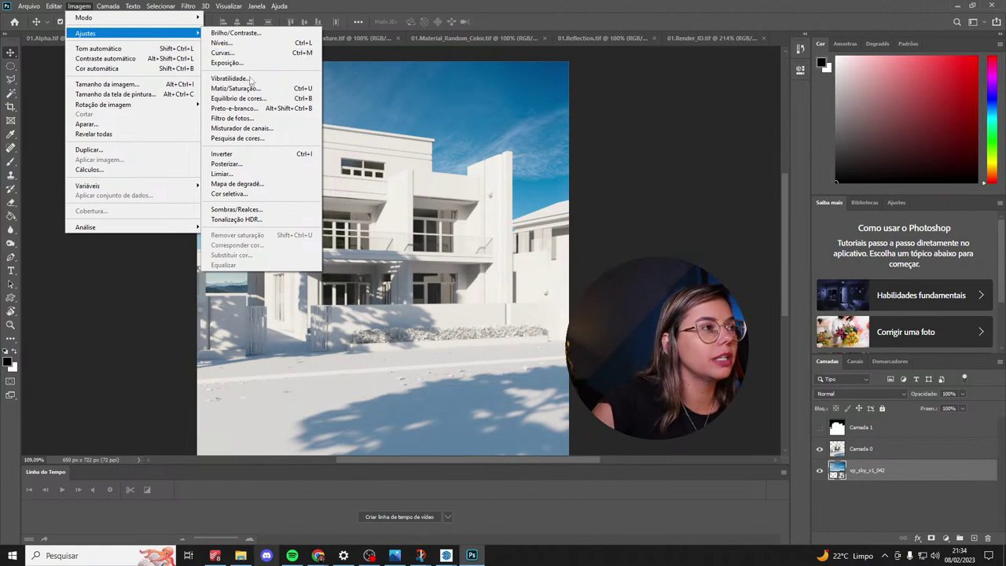
Start Equilíbrio de cores on the sky, shifting midtones to about -52/+1/+4 and shadows toward cyan.
{"action": "left_click", "coordinate": [265, 100]}
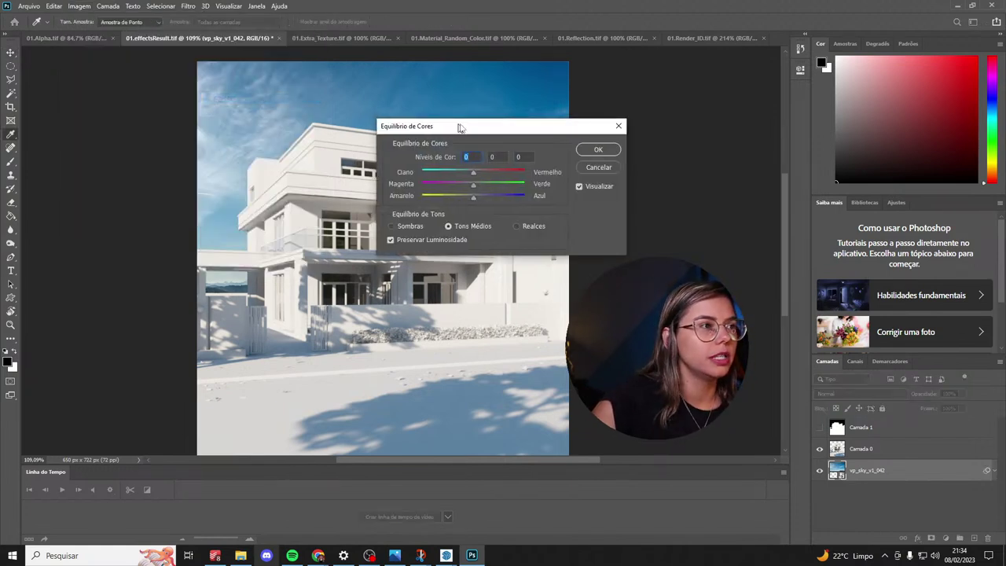
{"action": "left_click_drag", "start_coordinate": [461, 128], "coordinate": [574, 131]}
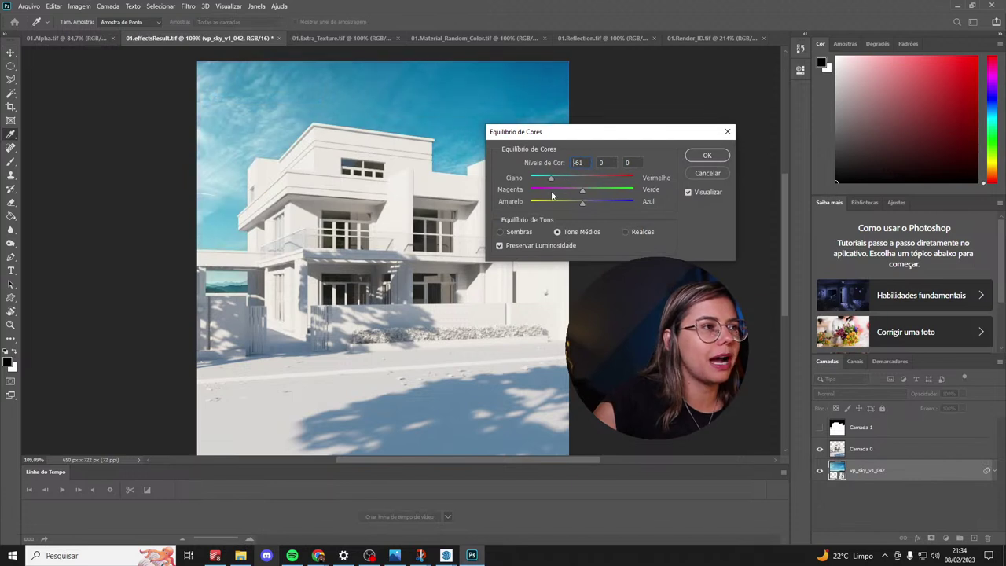
{"action": "mouse_move", "coordinate": [587, 193]}
{"action": "left_mouse_down"}
{"action": "mouse_move", "coordinate": [565, 194]}
{"action": "mouse_move", "coordinate": [584, 191]}
{"action": "mouse_move", "coordinate": [560, 212]}
{"action": "mouse_move", "coordinate": [585, 202]}
{"action": "left_mouse_up"}
{"action": "left_click_drag", "start_coordinate": [583, 132], "coordinate": [639, 135]}
{"action": "left_click", "coordinate": [575, 235]}
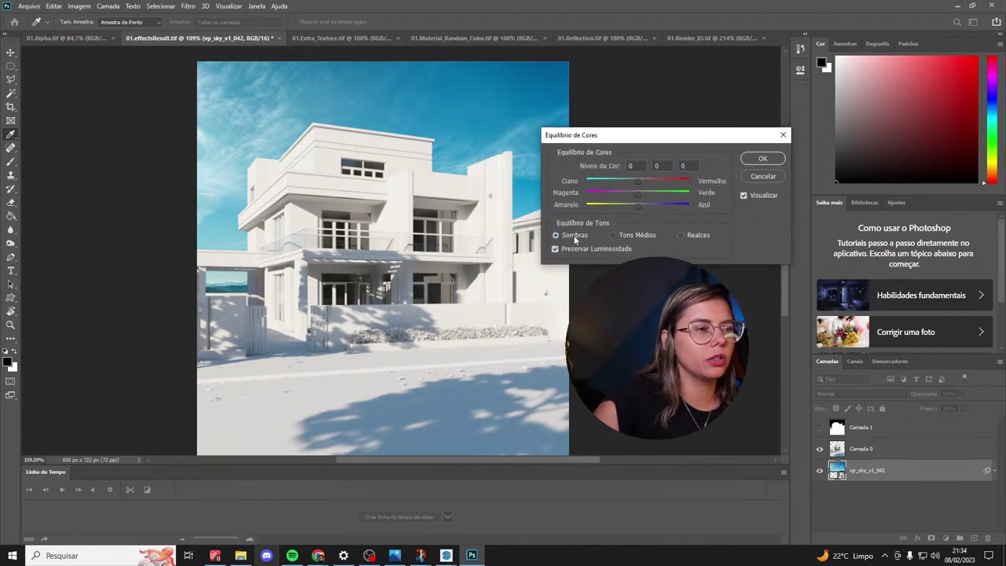
{"action": "mouse_move", "coordinate": [640, 183]}
{"action": "left_mouse_down"}
{"action": "mouse_move", "coordinate": [615, 182]}
{"action": "mouse_move", "coordinate": [666, 175]}
{"action": "mouse_move", "coordinate": [619, 193]}
{"action": "mouse_move", "coordinate": [644, 191]}
{"action": "mouse_move", "coordinate": [626, 198]}
{"action": "mouse_move", "coordinate": [635, 204]}
{"action": "mouse_move", "coordinate": [640, 189]}
{"action": "mouse_move", "coordinate": [616, 183]}
{"action": "mouse_move", "coordinate": [639, 179]}
{"action": "mouse_move", "coordinate": [619, 183]}
{"action": "mouse_move", "coordinate": [619, 194]}
{"action": "mouse_move", "coordinate": [645, 197]}
{"action": "mouse_move", "coordinate": [625, 210]}
{"action": "mouse_move", "coordinate": [660, 210]}
{"action": "mouse_move", "coordinate": [636, 182]}
{"action": "mouse_move", "coordinate": [623, 194]}
{"action": "mouse_move", "coordinate": [646, 193]}
{"action": "left_mouse_up"}
Set the highlights to -16/-17/+3, comparing before and after with the preview toggle.
{"action": "left_click", "coordinate": [681, 235]}
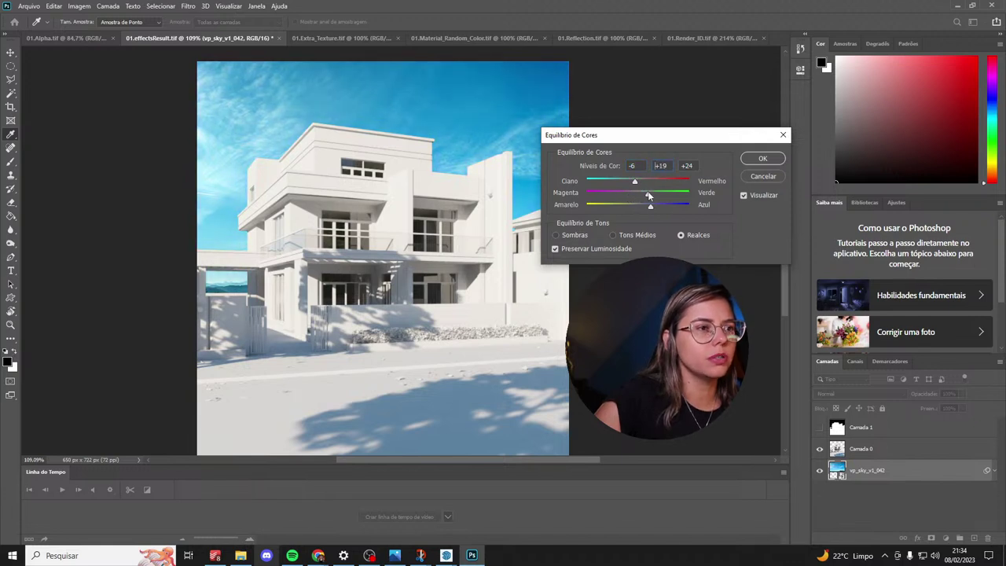
{"action": "left_click", "coordinate": [744, 197]}
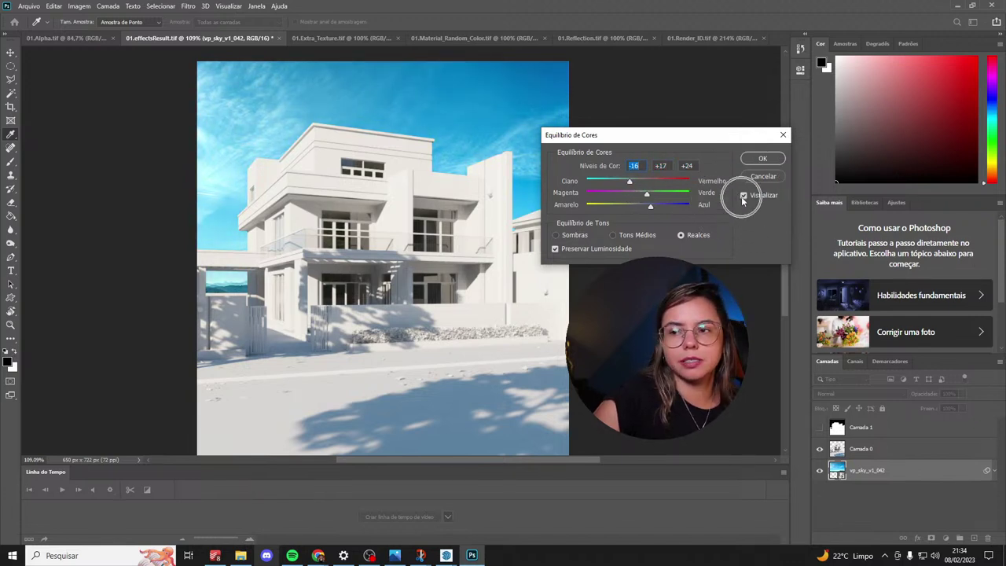
{"action": "left_click", "coordinate": [743, 195]}
{"action": "left_click", "coordinate": [743, 195]}
{"action": "left_click_drag", "start_coordinate": [646, 193], "coordinate": [629, 193]}
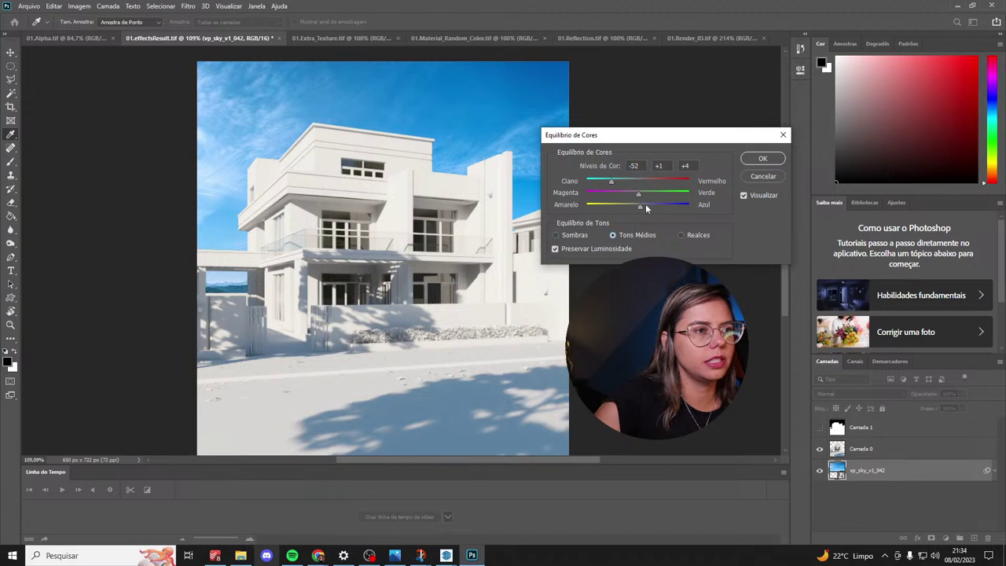
{"action": "left_click", "coordinate": [682, 235]}
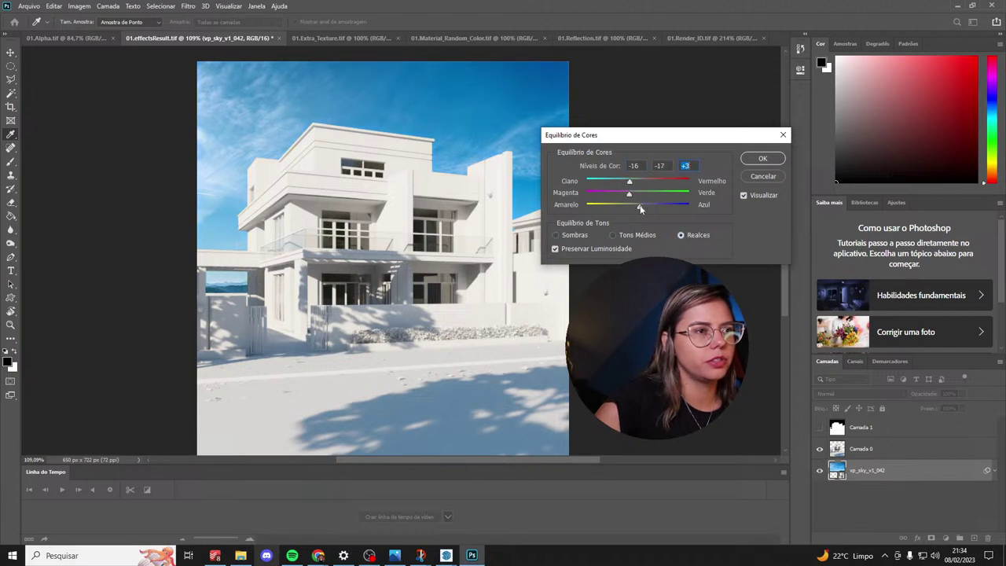
{"action": "left_click", "coordinate": [744, 195]}
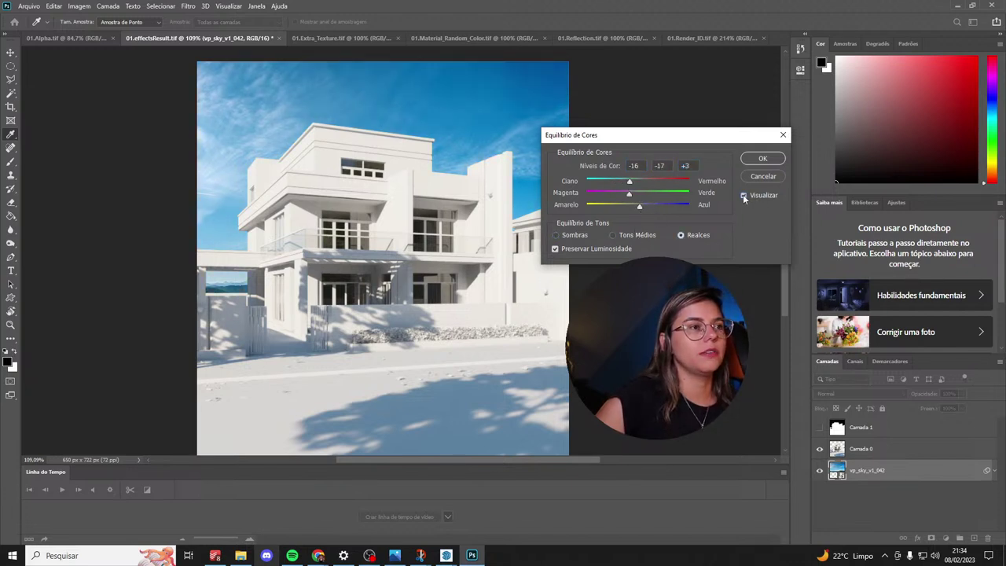
{"action": "left_click", "coordinate": [744, 195]}
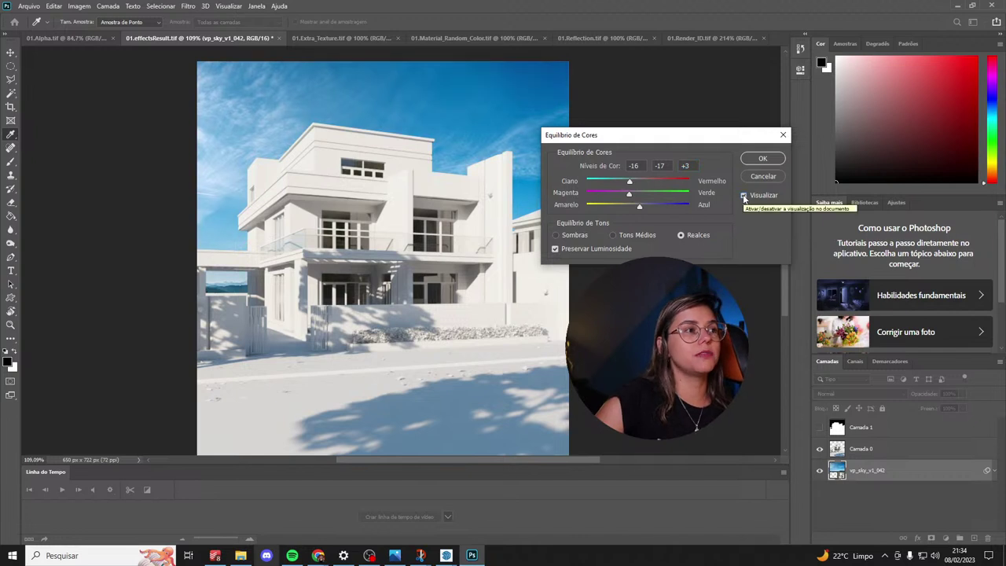
Apply the Color Balance smart filter, toggle it to compare, and reopen Imagem > Ajustes.
{"action": "left_click", "coordinate": [763, 160]}
{"action": "key", "text": "v"}
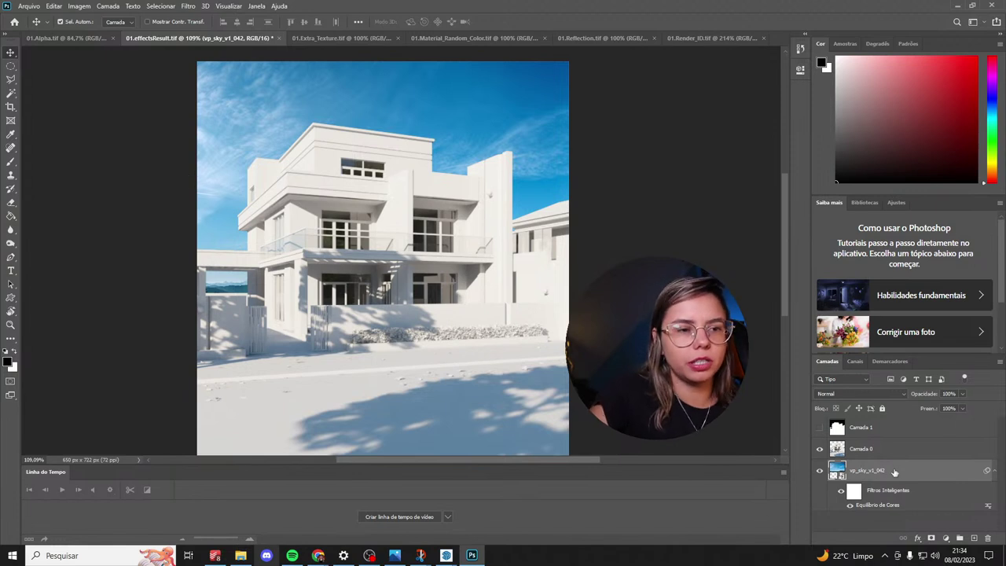
{"action": "left_click", "coordinate": [841, 492]}
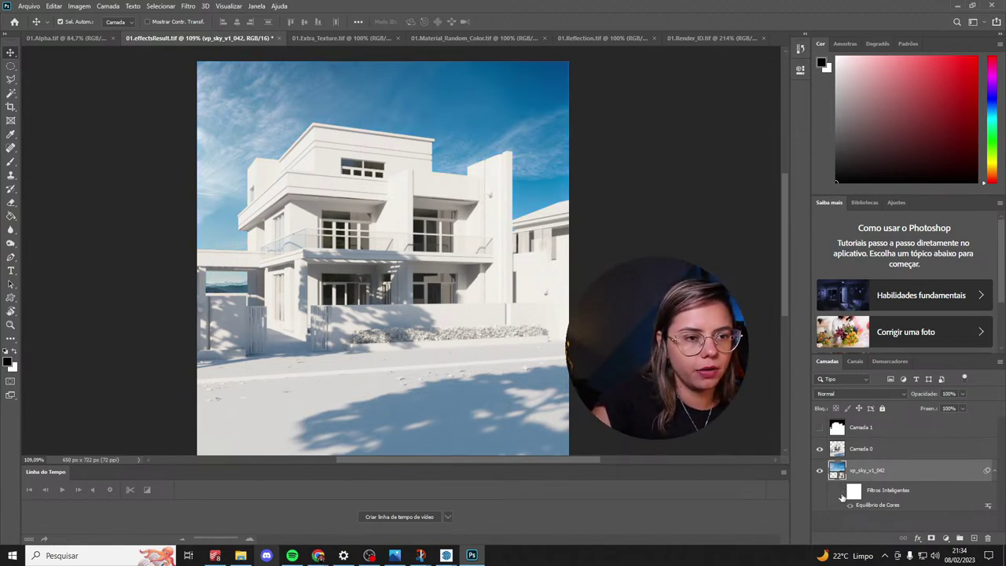
{"action": "left_click", "coordinate": [841, 492]}
{"action": "left_click", "coordinate": [82, 7]}
{"action": "mouse_move", "coordinate": [92, 32]}
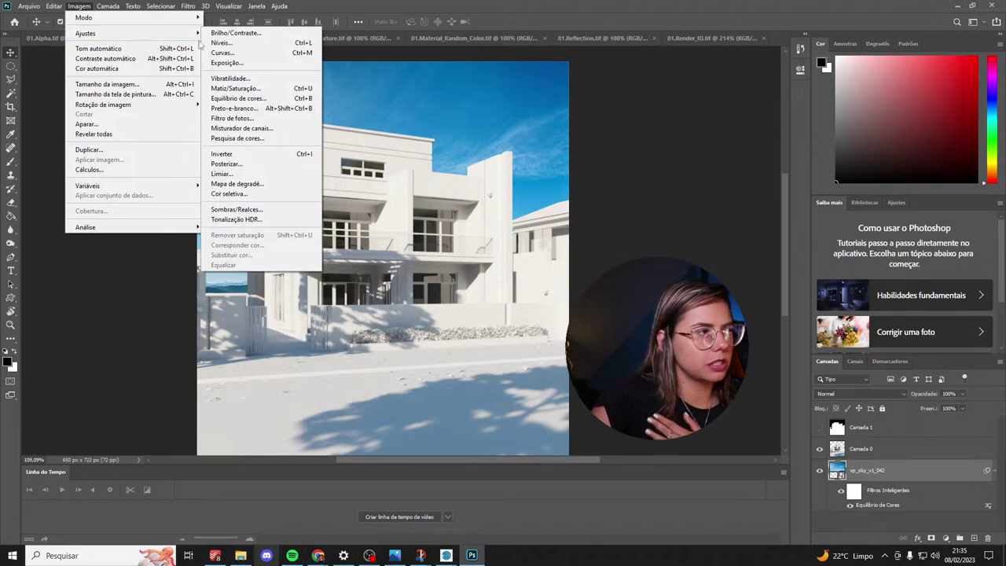
Apply Curvas to the sky with two RGB curve points raised, checking it with Visualizar.
{"action": "left_click", "coordinate": [223, 53]}
{"action": "left_click_drag", "start_coordinate": [445, 93], "coordinate": [697, 132]}
{"action": "left_click_drag", "start_coordinate": [705, 221], "coordinate": [689, 222]}
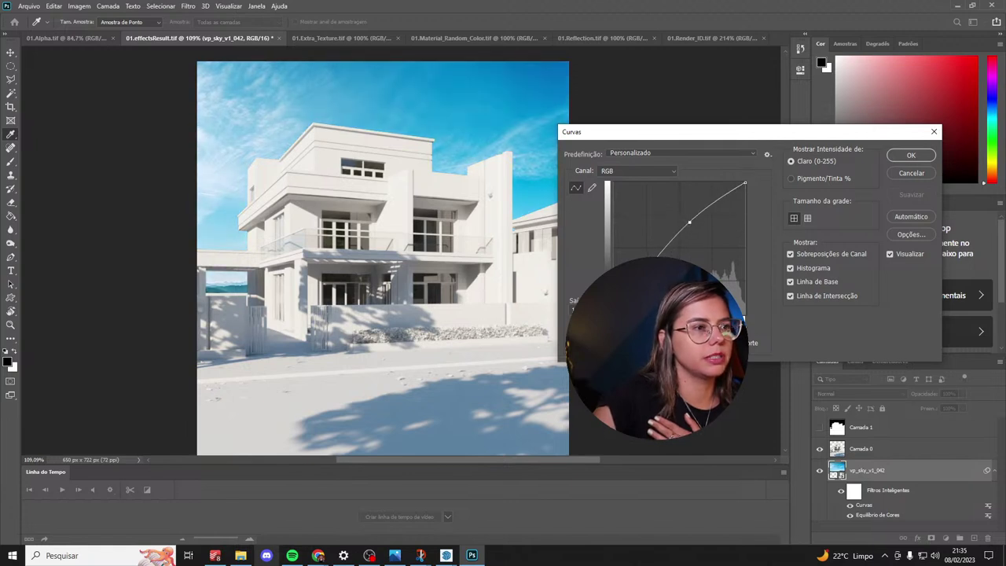
{"action": "left_click_drag", "start_coordinate": [638, 274], "coordinate": [659, 258]}
{"action": "left_click", "coordinate": [890, 254]}
{"action": "left_click", "coordinate": [891, 254]}
{"action": "left_click", "coordinate": [890, 254]}
{"action": "left_click", "coordinate": [890, 254]}
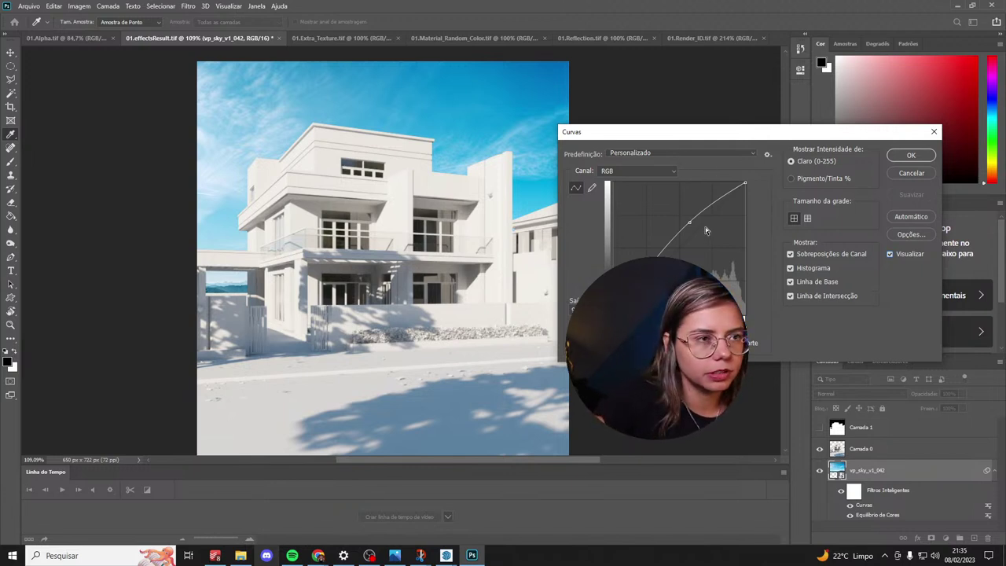
{"action": "mouse_move", "coordinate": [691, 222]}
{"action": "left_mouse_down"}
{"action": "mouse_move", "coordinate": [696, 231]}
{"action": "mouse_move", "coordinate": [696, 222]}
{"action": "left_mouse_up"}
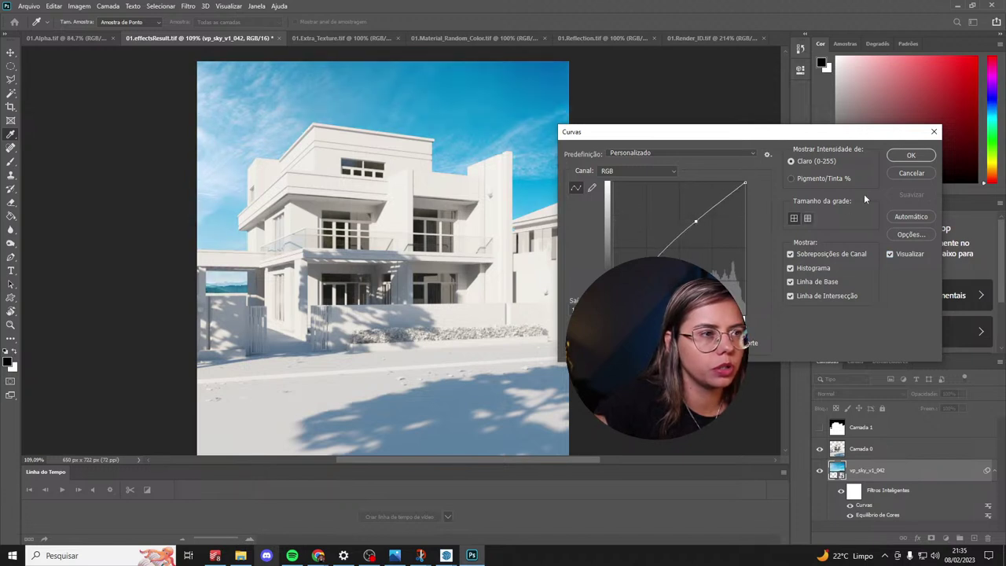
{"action": "left_click", "coordinate": [912, 155]}
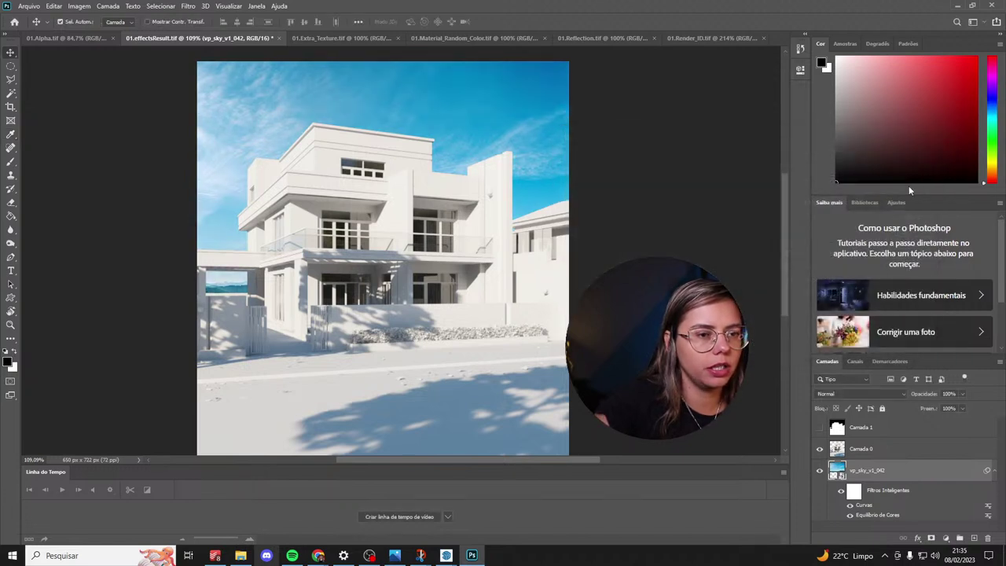
{"action": "left_click", "coordinate": [849, 510]}
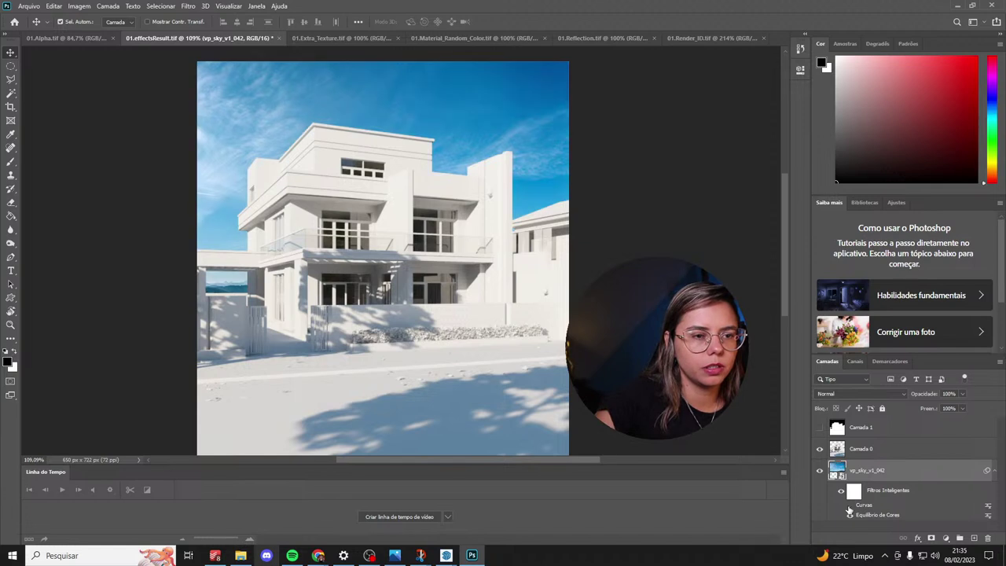
{"action": "left_click", "coordinate": [850, 510]}
{"action": "left_click", "coordinate": [850, 516]}
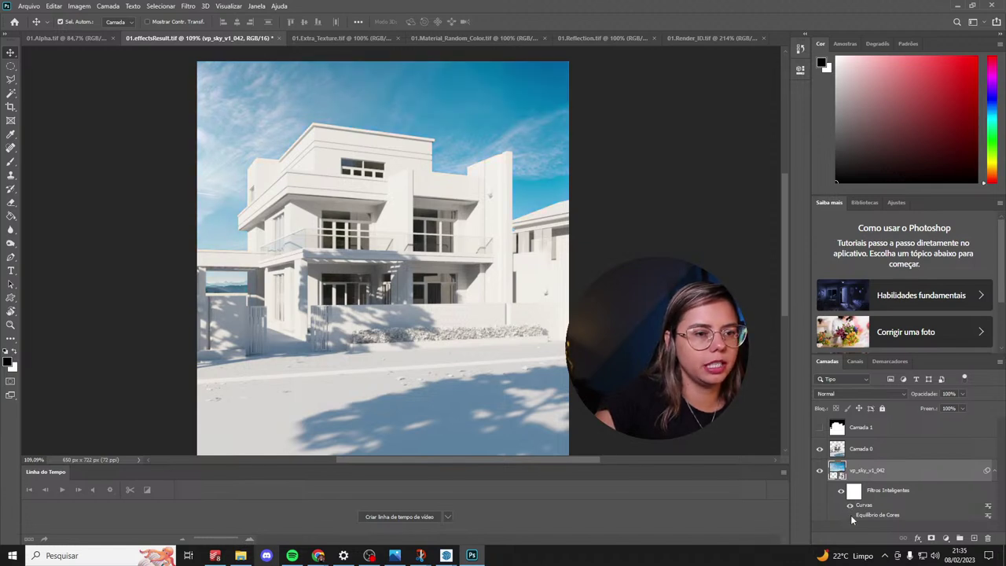
{"action": "left_click", "coordinate": [850, 516]}
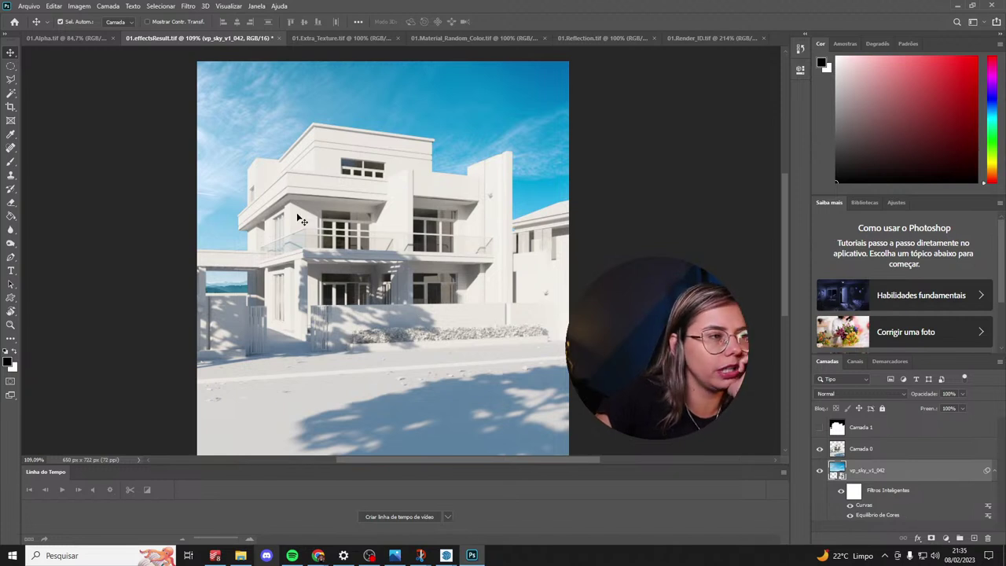
{"action": "left_click", "coordinate": [11, 67]}
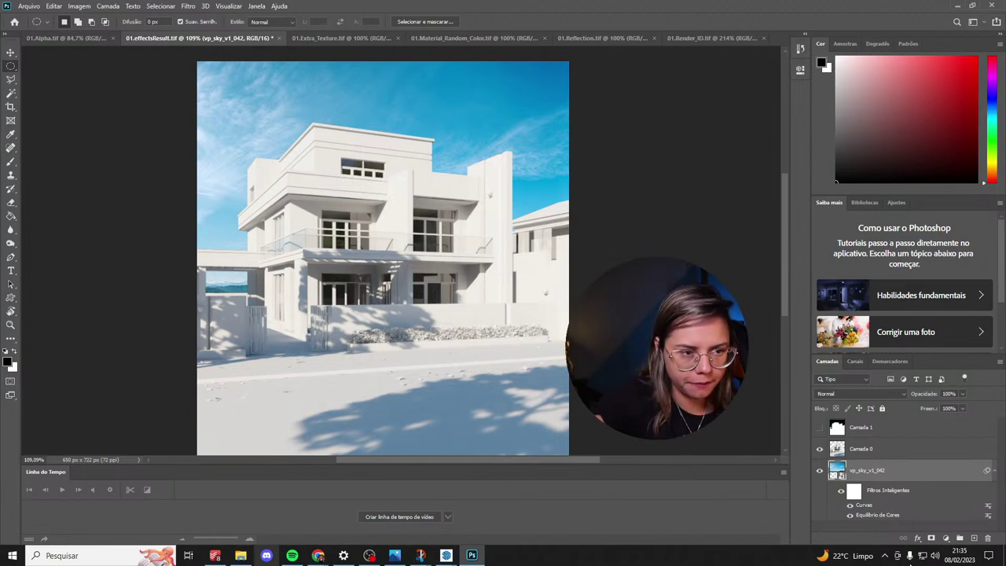
{"action": "left_click", "coordinate": [820, 471]}
{"action": "left_click", "coordinate": [820, 472]}
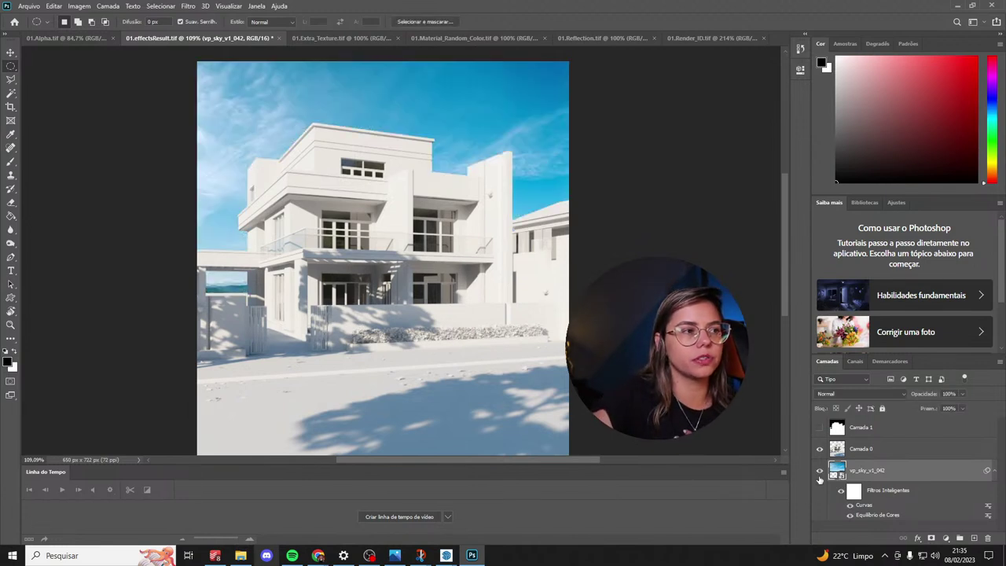
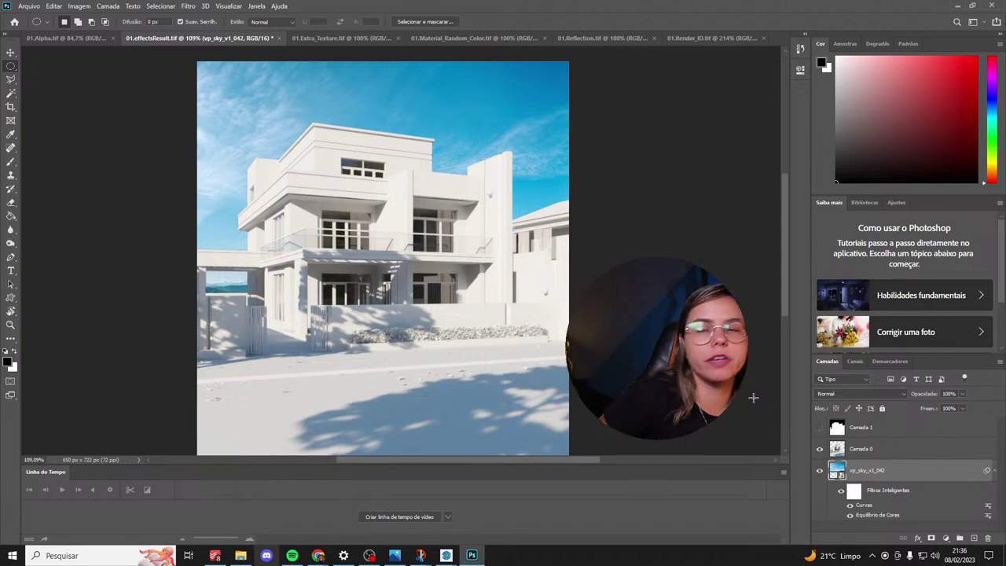
Copy the whole 01.Extra_Texture.tif line render and paste it into 01.effectsResult.tif as a new layer.
{"action": "scroll", "coordinate": [568, 402], "scroll_direction": "down", "scroll_amount": 3, "text": "alt"}
{"action": "scroll", "coordinate": [650, 143], "scroll_direction": "up", "scroll_amount": 3, "text": "alt"}
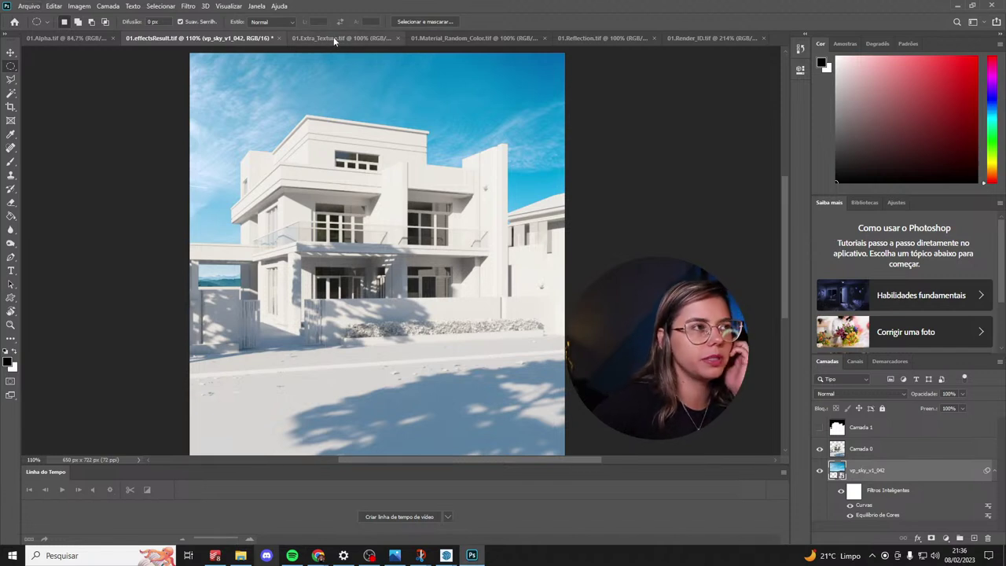
{"action": "left_click", "coordinate": [337, 38]}
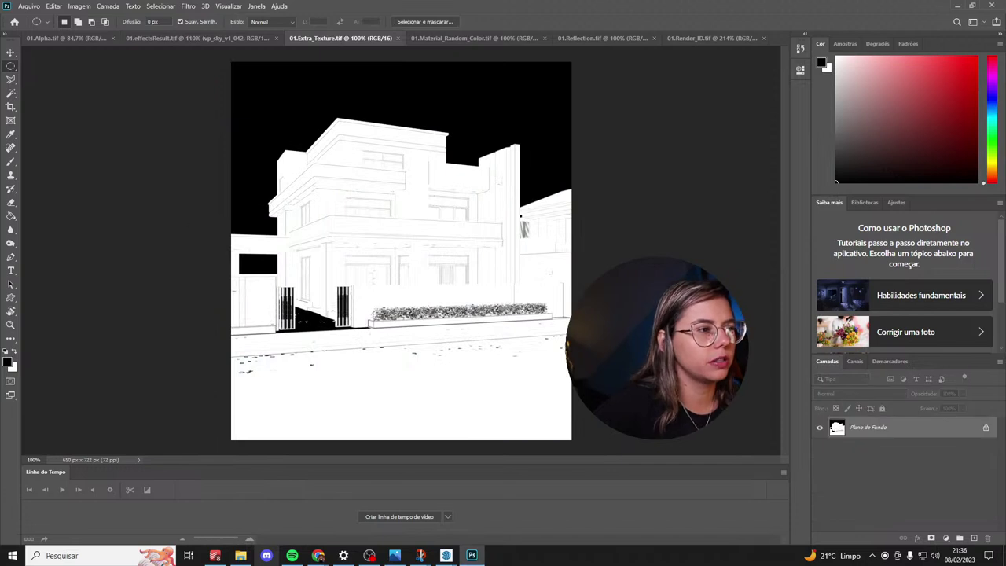
{"action": "key", "text": "ctrl+a"}
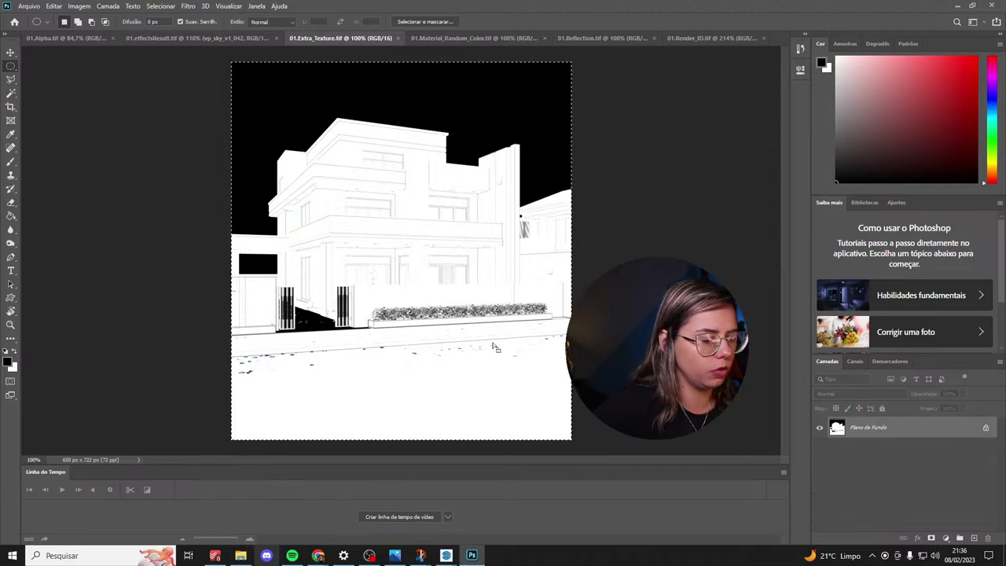
{"action": "left_click", "coordinate": [223, 42]}
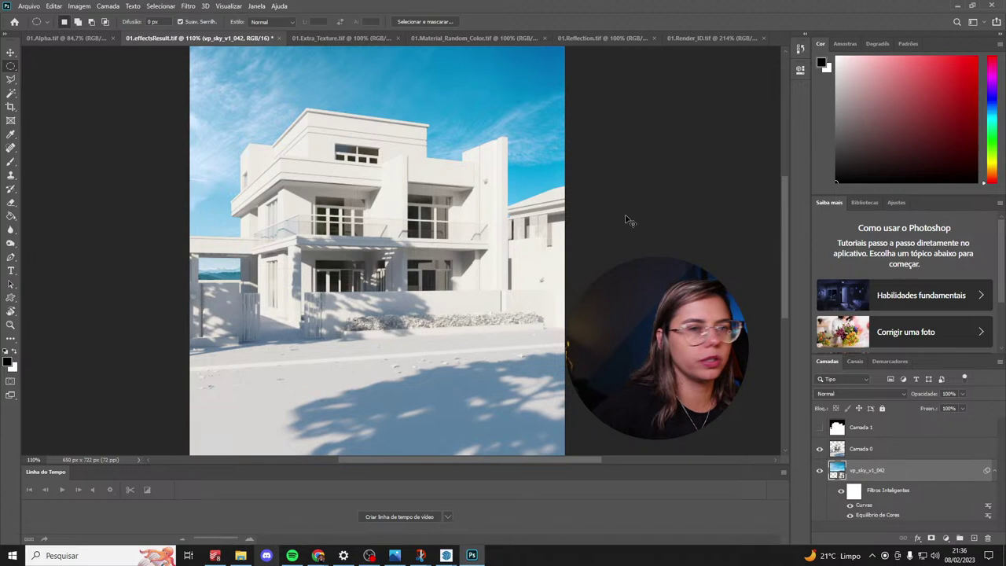
{"action": "key", "text": "ctrl+v"}
Drag the pasted line-texture layer above Camada 0 in the Layers panel.
{"action": "scroll", "coordinate": [479, 299], "scroll_direction": "right", "scroll_amount": 2}
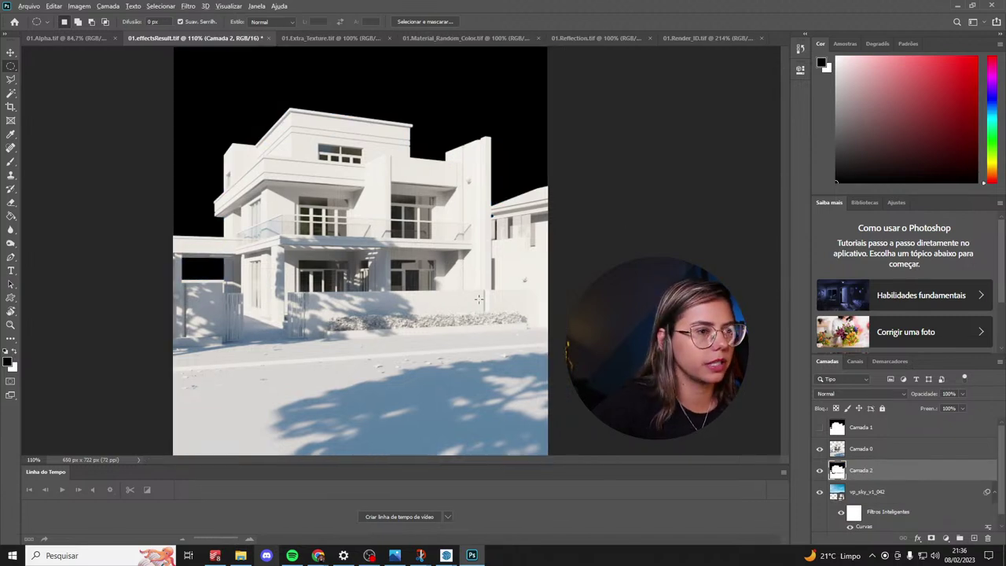
{"action": "scroll", "coordinate": [478, 299], "scroll_direction": "down", "scroll_amount": 2, "text": "alt"}
{"action": "scroll", "coordinate": [478, 298], "scroll_direction": "up", "scroll_amount": 2, "text": "alt"}
{"action": "left_click_drag", "start_coordinate": [869, 454], "coordinate": [865, 479]}
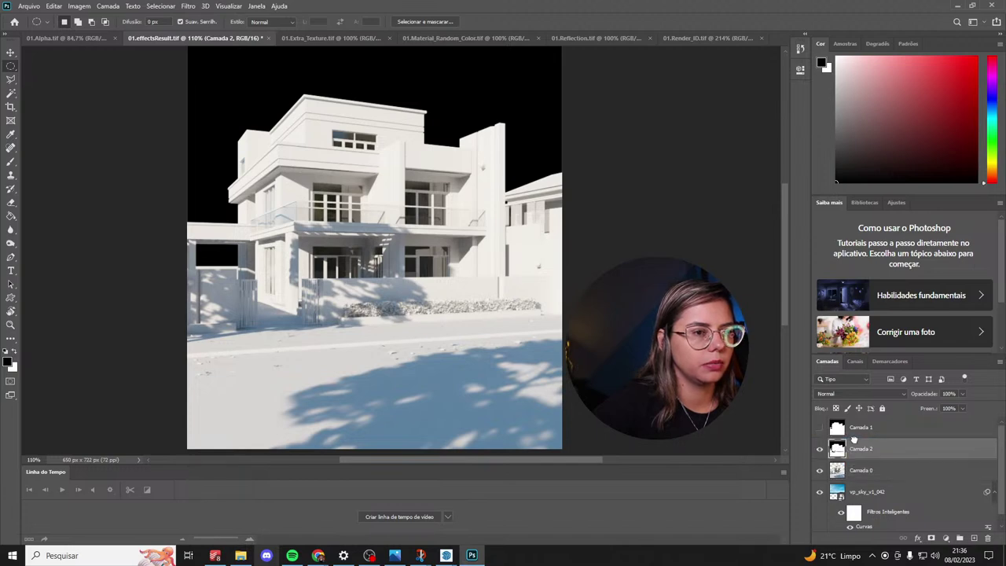
Toggle Camada 2's visibility to check the render beneath, then make Camada 2 the active layer.
{"action": "left_click", "coordinate": [819, 449]}
{"action": "left_click", "coordinate": [819, 449]}
{"action": "scroll", "coordinate": [606, 99], "scroll_direction": "down", "scroll_amount": 2, "text": "alt"}
{"action": "scroll", "coordinate": [598, 96], "scroll_direction": "up", "scroll_amount": 2, "text": "alt"}
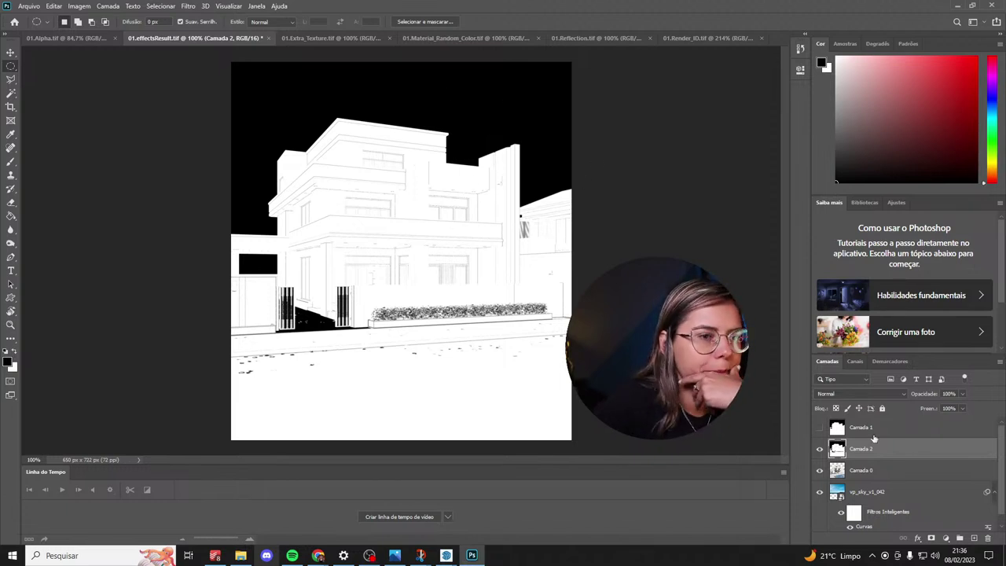
{"action": "left_click", "coordinate": [837, 428]}
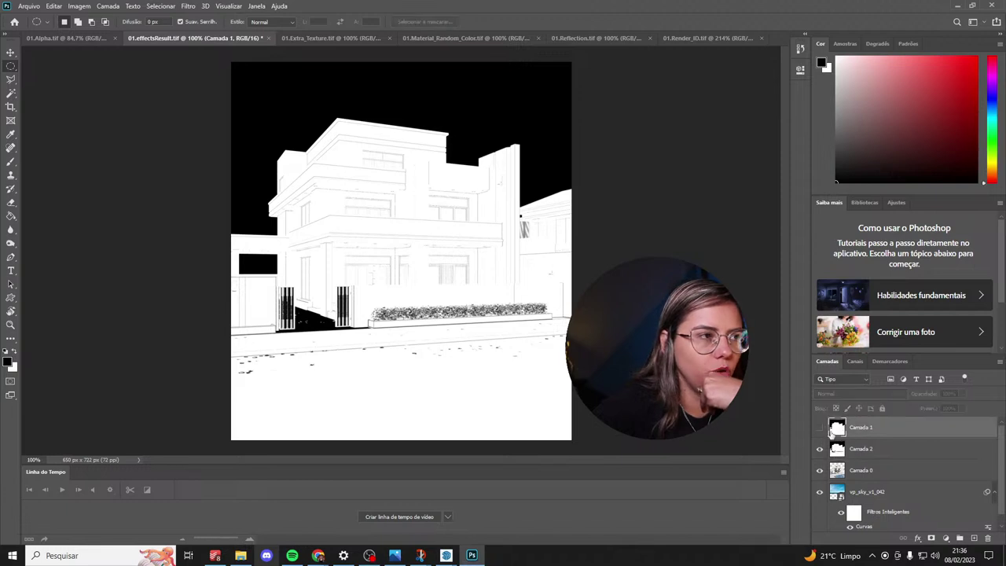
{"action": "left_click", "coordinate": [847, 448]}
Magic Wand the black sky of Camada 2, delete it, and deselect.
{"action": "left_click", "coordinate": [10, 93]}
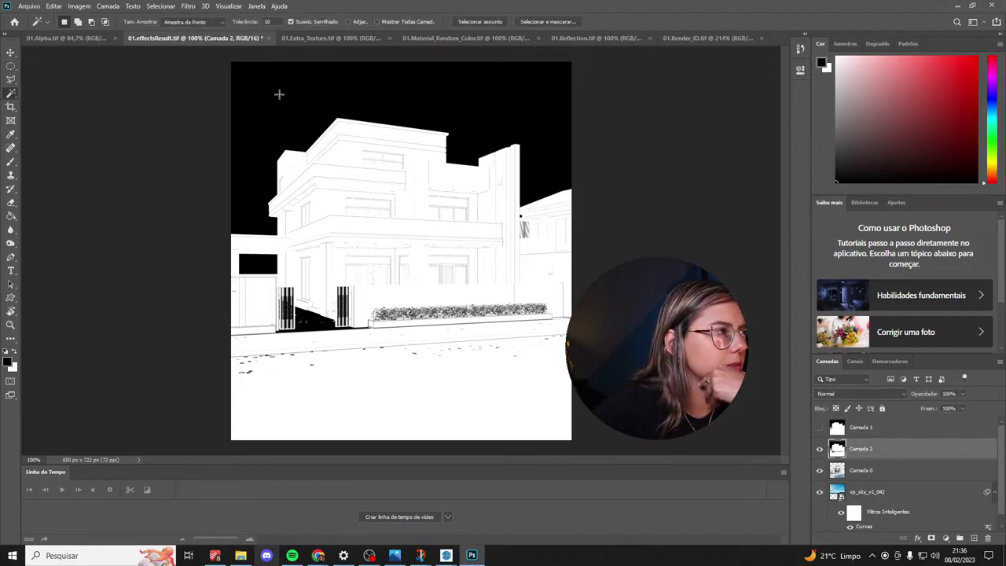
{"action": "left_click", "coordinate": [310, 91]}
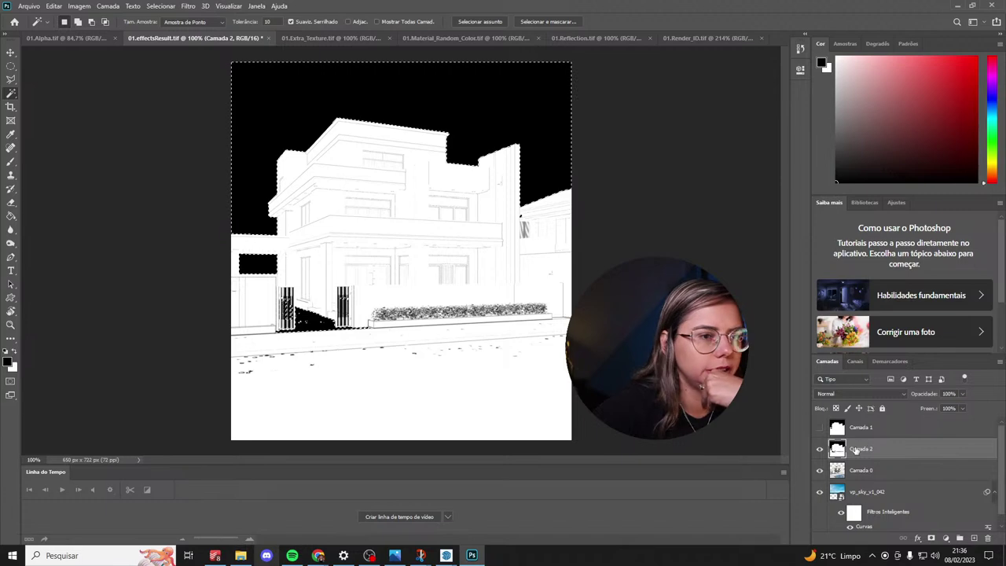
{"action": "key", "text": "Delete"}
{"action": "key", "text": "ctrl+d"}
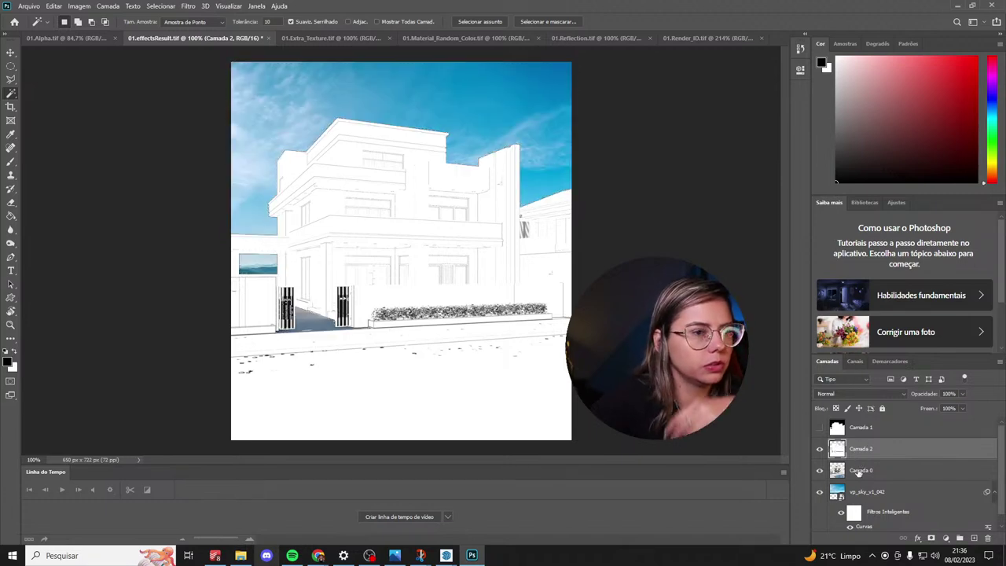
Toggle the cleaned Camada 2 on and off to compare it with the render below.
{"action": "left_click", "coordinate": [820, 449]}
{"action": "left_click", "coordinate": [821, 448]}
{"action": "left_click", "coordinate": [820, 448]}
{"action": "left_click", "coordinate": [820, 449]}
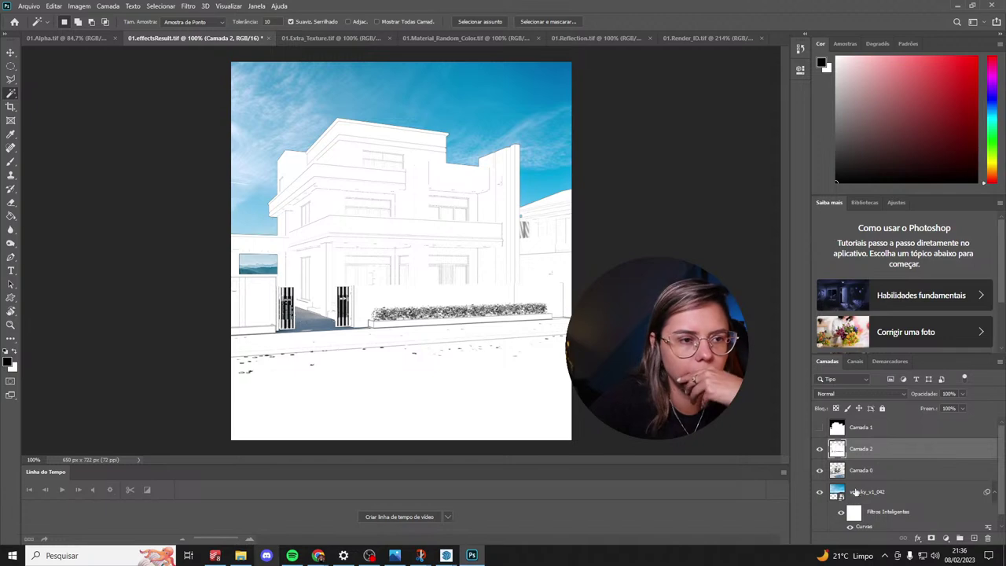
{"action": "left_click", "coordinate": [904, 395]}
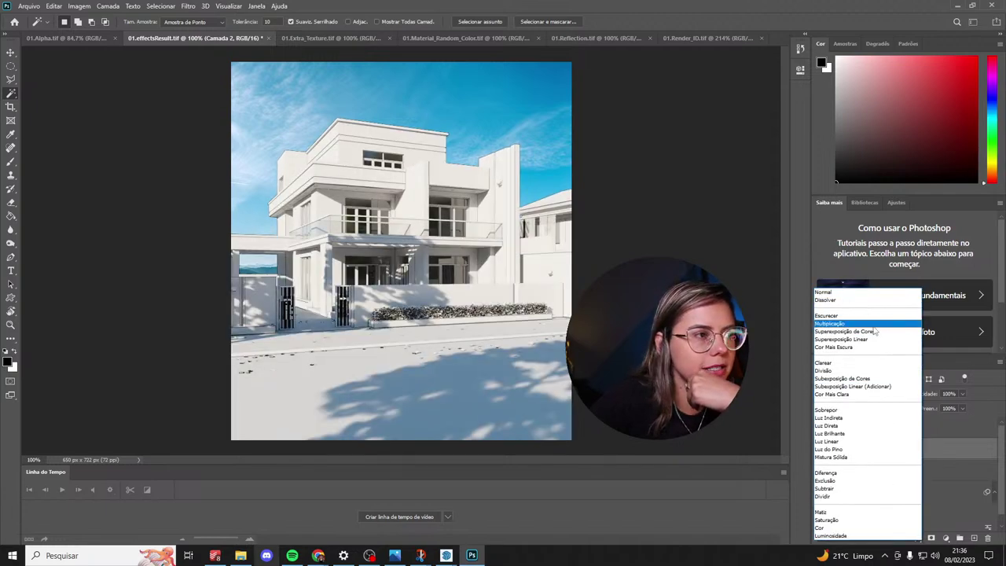
Set Camada 2's blend mode to Multiplicação and toggle it to compare the shading.
{"action": "left_click", "coordinate": [874, 325]}
{"action": "left_click", "coordinate": [819, 449]}
{"action": "left_click", "coordinate": [819, 449]}
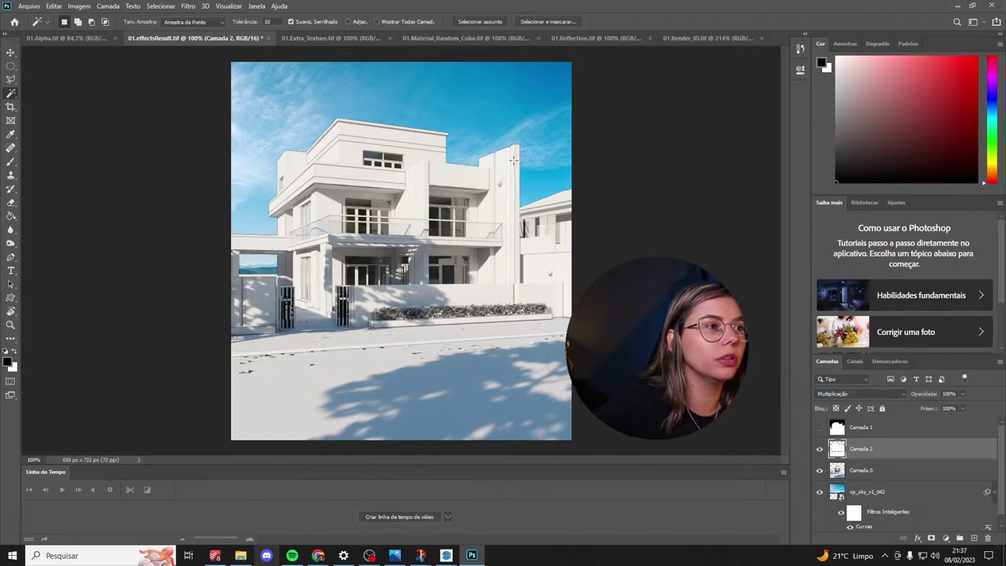
{"action": "left_click", "coordinate": [820, 452]}
{"action": "left_click", "coordinate": [820, 450]}
{"action": "left_click", "coordinate": [820, 449]}
{"action": "left_click", "coordinate": [820, 449]}
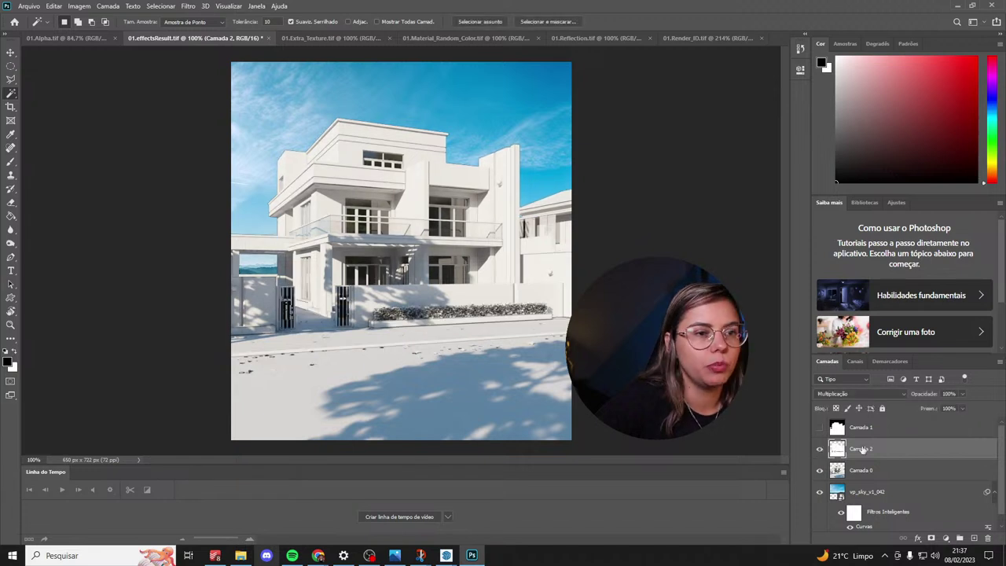
Lower Camada 2's opacity to 52% and toggle it to compare the subtler shading.
{"action": "left_click", "coordinate": [961, 394]}
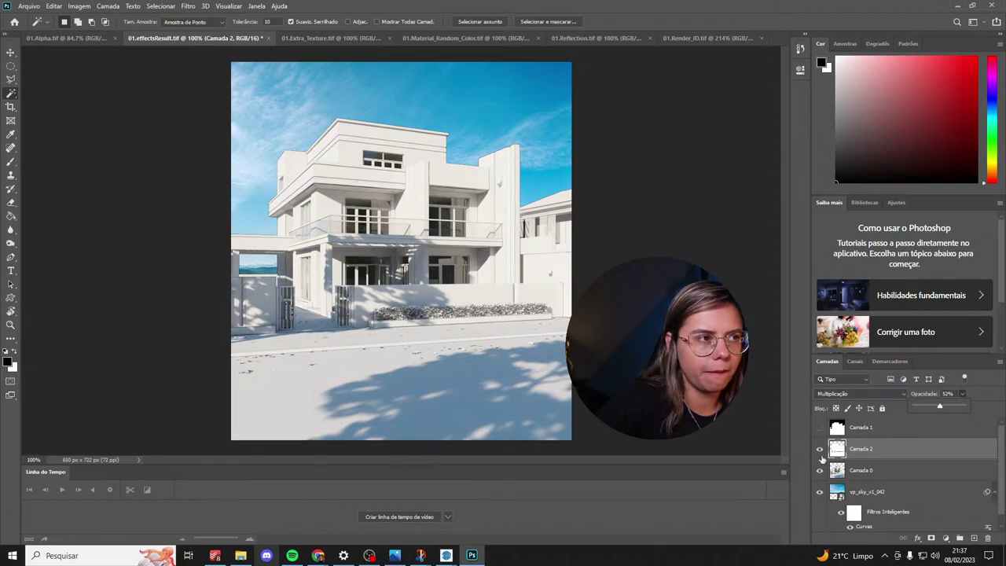
{"action": "left_click", "coordinate": [820, 450]}
{"action": "left_click", "coordinate": [820, 450]}
{"action": "left_click", "coordinate": [821, 450]}
{"action": "left_click", "coordinate": [820, 449]}
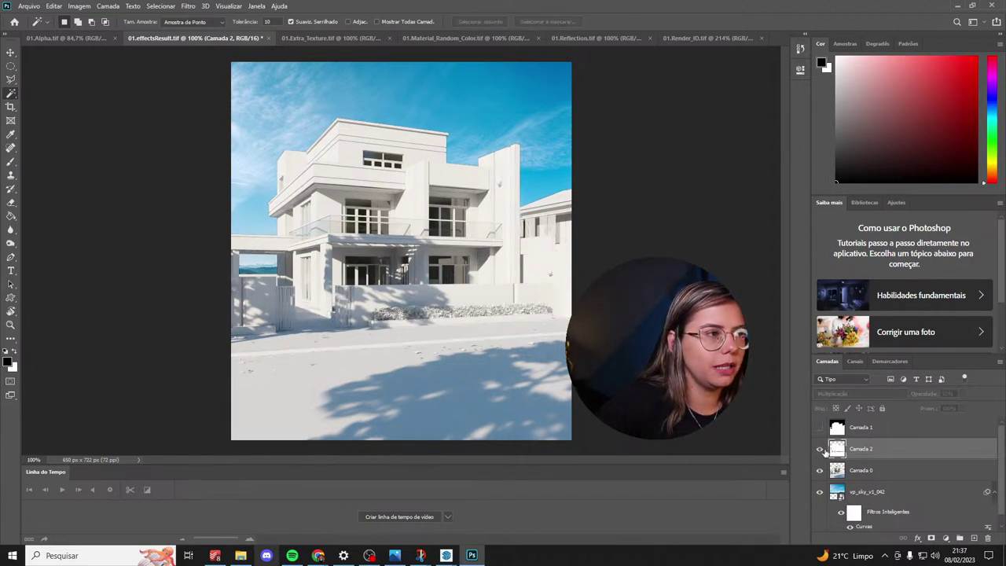
{"action": "left_click", "coordinate": [820, 450]}
{"action": "left_click", "coordinate": [820, 450]}
{"action": "left_click", "coordinate": [820, 450]}
{"action": "left_click", "coordinate": [820, 450]}
{"action": "left_click", "coordinate": [820, 450]}
{"action": "left_click", "coordinate": [820, 449]}
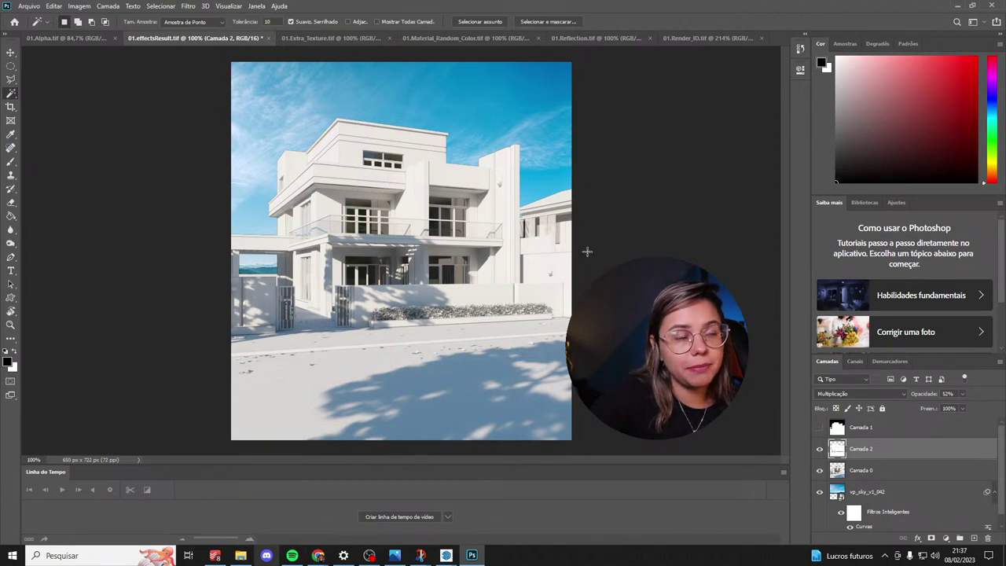
Copy the whole Reflection pass and paste it into effectsResult as a new layer, Camada 3.
{"action": "left_click", "coordinate": [596, 38]}
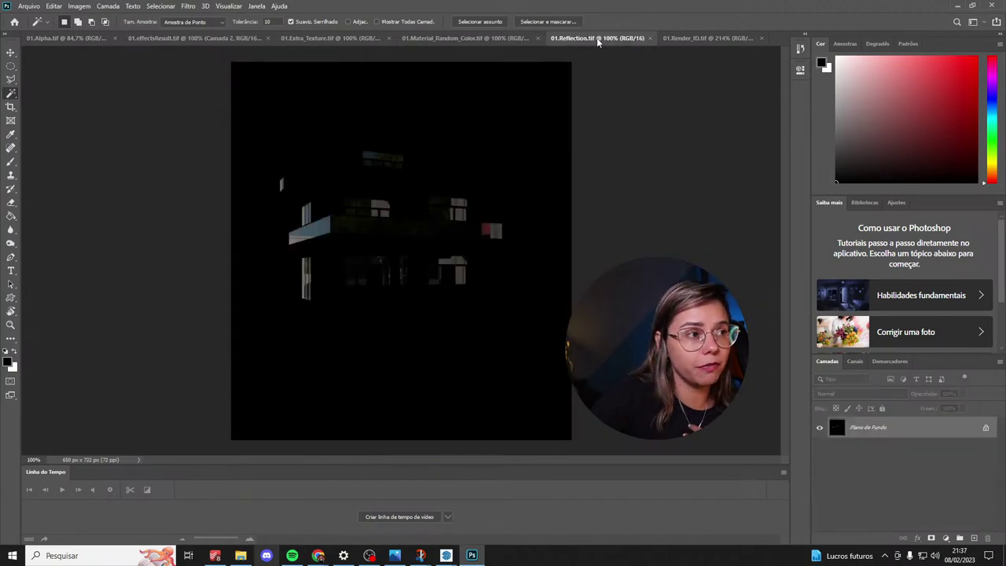
{"action": "key", "text": "ctrl+a"}
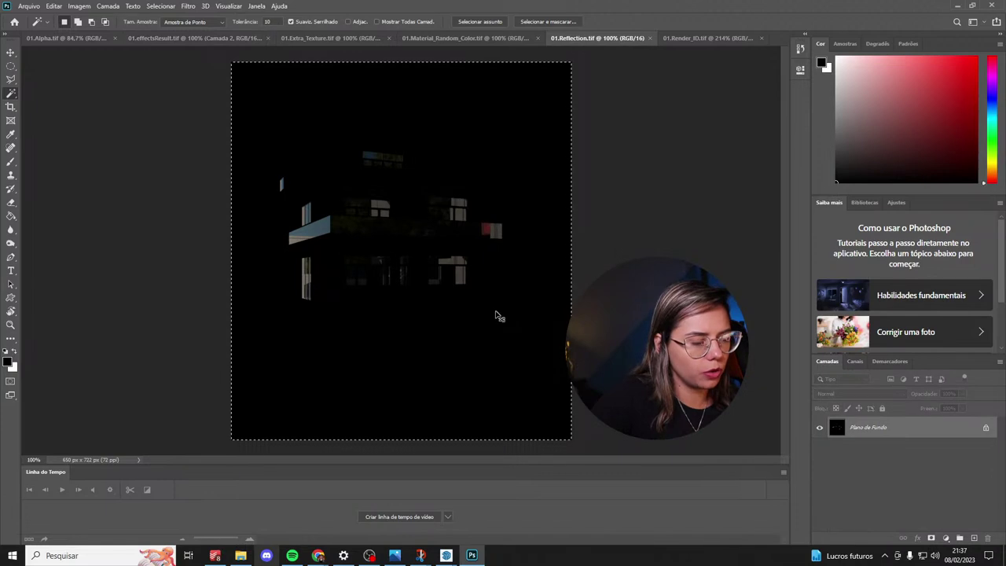
{"action": "left_click", "coordinate": [193, 38]}
{"action": "key", "text": "ctrl+v"}
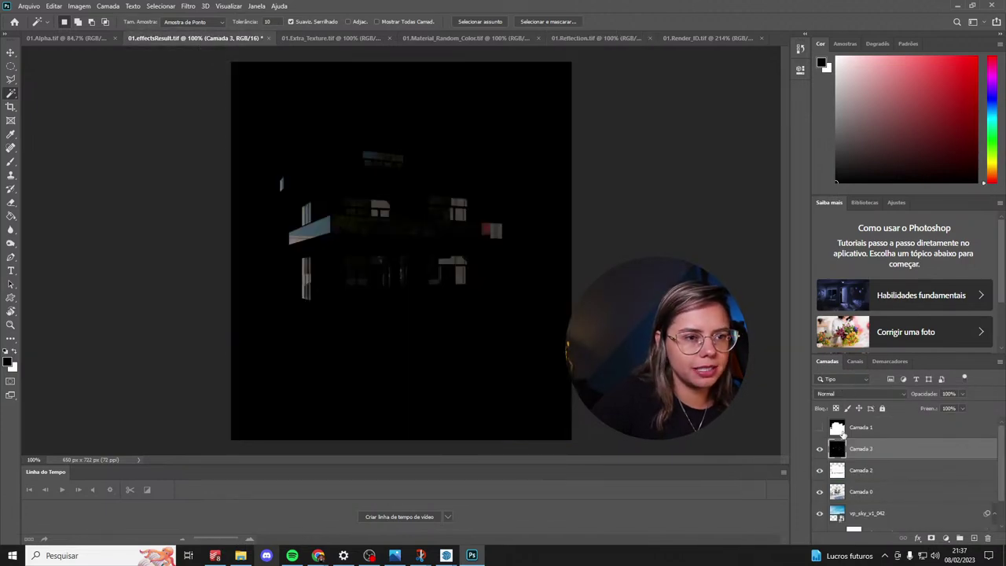
Magic Wand the black areas using Camada 1's mask, then delete them from Camada 3 and deselect.
{"action": "left_click", "coordinate": [840, 429]}
{"action": "left_click", "coordinate": [820, 427]}
{"action": "left_click", "coordinate": [10, 106]}
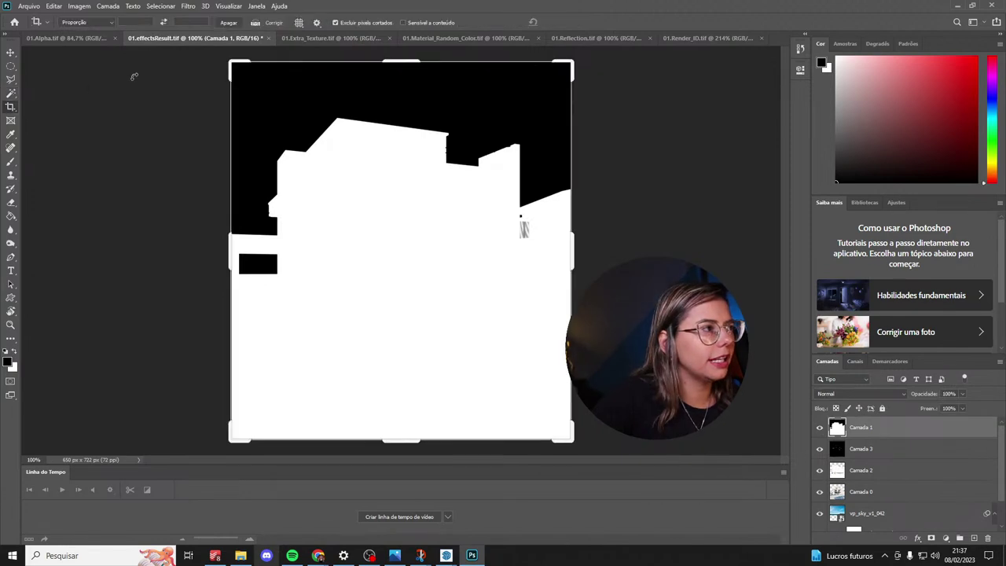
{"action": "left_click", "coordinate": [11, 93]}
{"action": "left_click", "coordinate": [290, 102]}
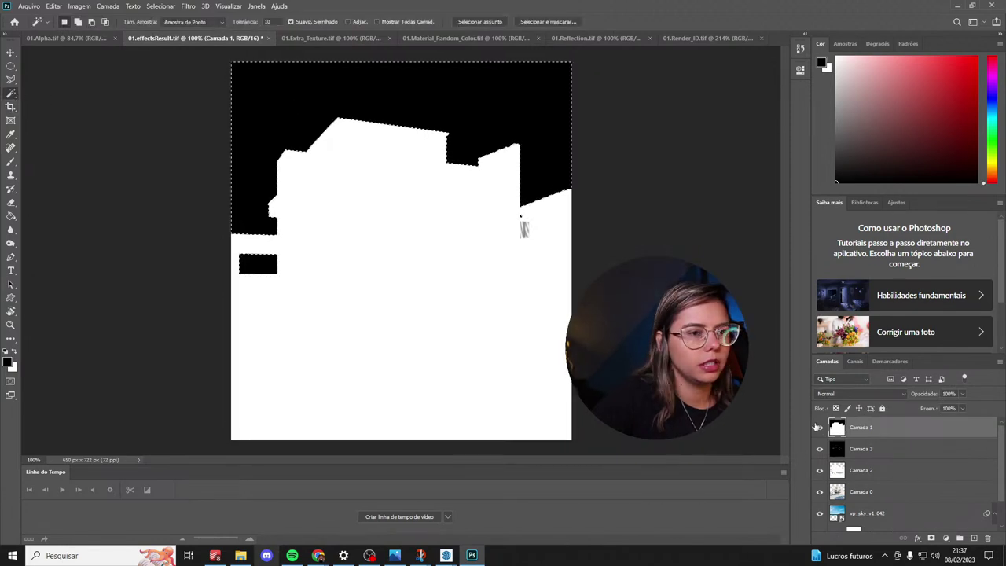
{"action": "left_click", "coordinate": [820, 427]}
{"action": "left_click", "coordinate": [855, 453]}
{"action": "key", "text": "Delete"}
{"action": "key", "text": "ctrl+d"}
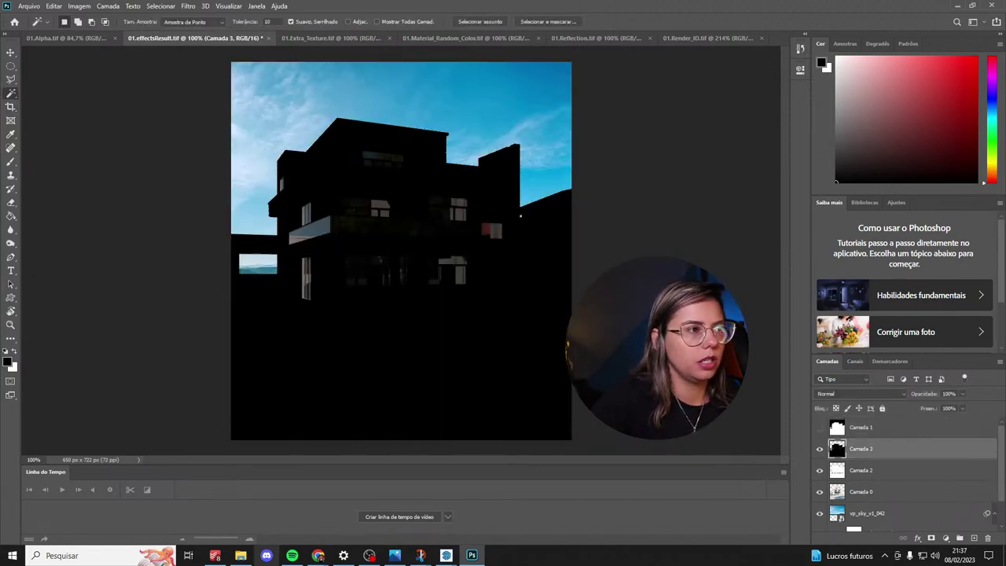
Set Camada 3's blend mode to Divisão and toggle it on and off to compare.
{"action": "left_click", "coordinate": [841, 393]}
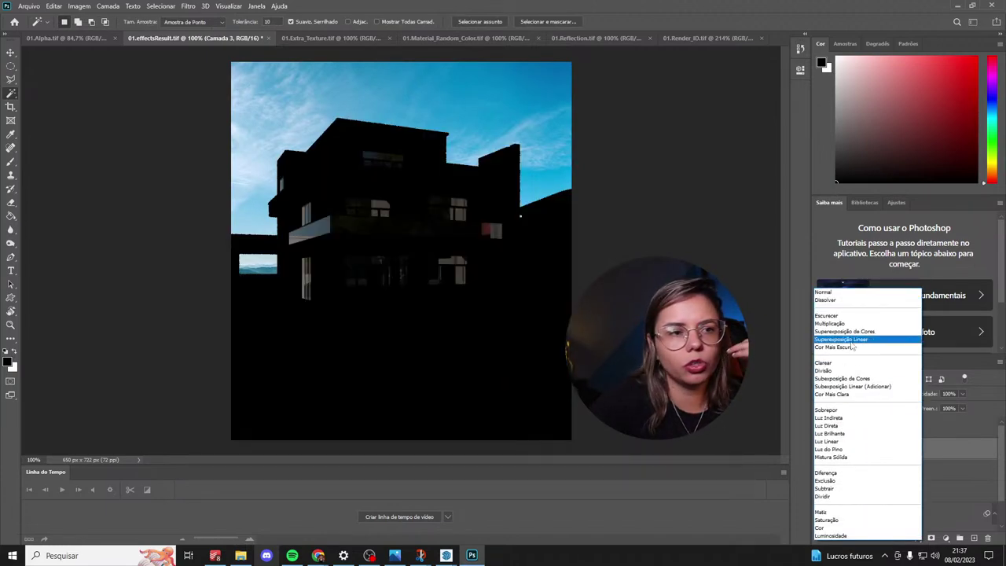
{"action": "left_click", "coordinate": [853, 371]}
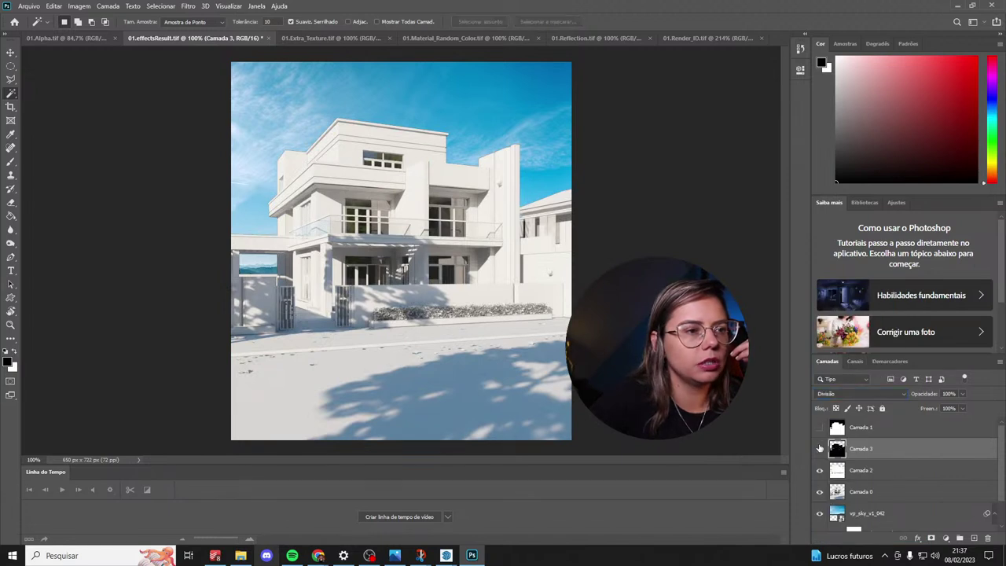
{"action": "left_click", "coordinate": [820, 448]}
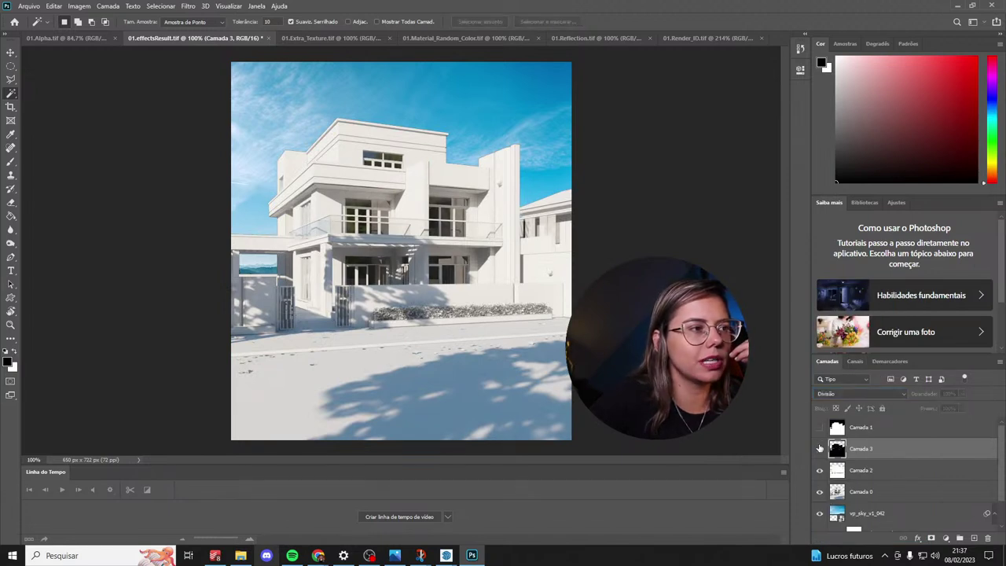
{"action": "left_click", "coordinate": [820, 448]}
{"action": "left_click", "coordinate": [820, 448]}
{"action": "left_click", "coordinate": [820, 448]}
{"action": "left_click", "coordinate": [819, 448]}
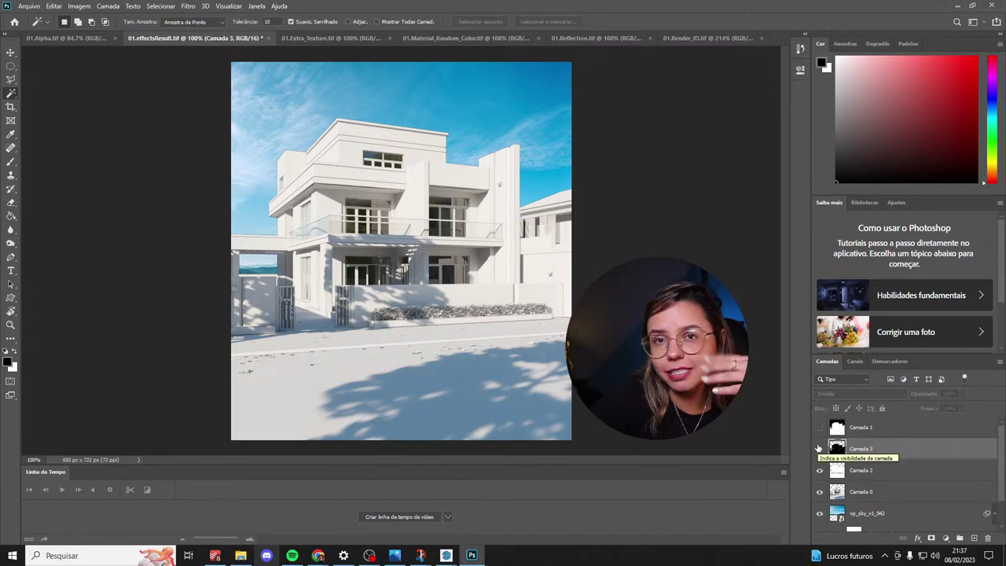
{"action": "left_click", "coordinate": [819, 449]}
{"action": "left_click", "coordinate": [819, 448]}
{"action": "left_click", "coordinate": [819, 448]}
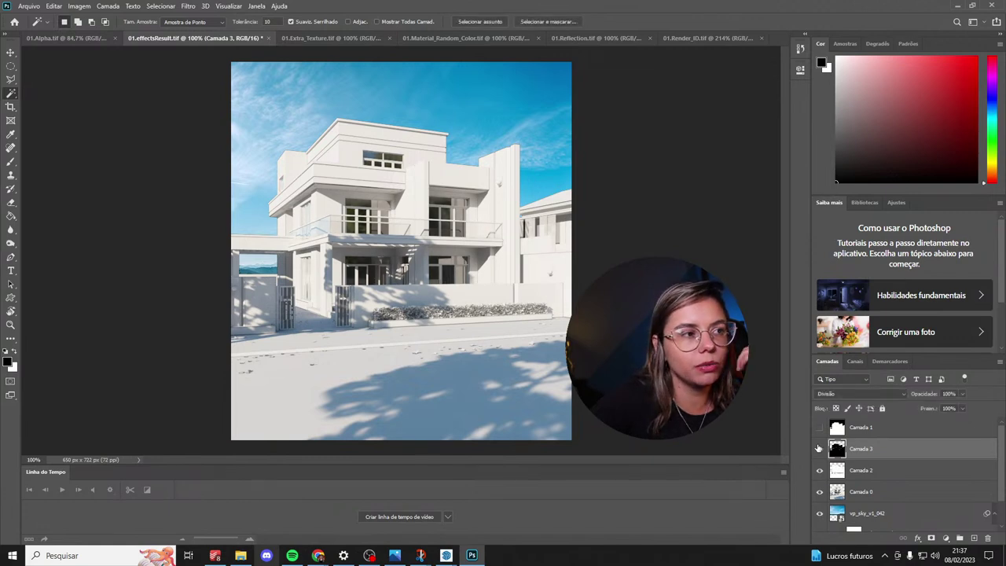
{"action": "left_click", "coordinate": [819, 449]}
{"action": "left_click", "coordinate": [820, 448]}
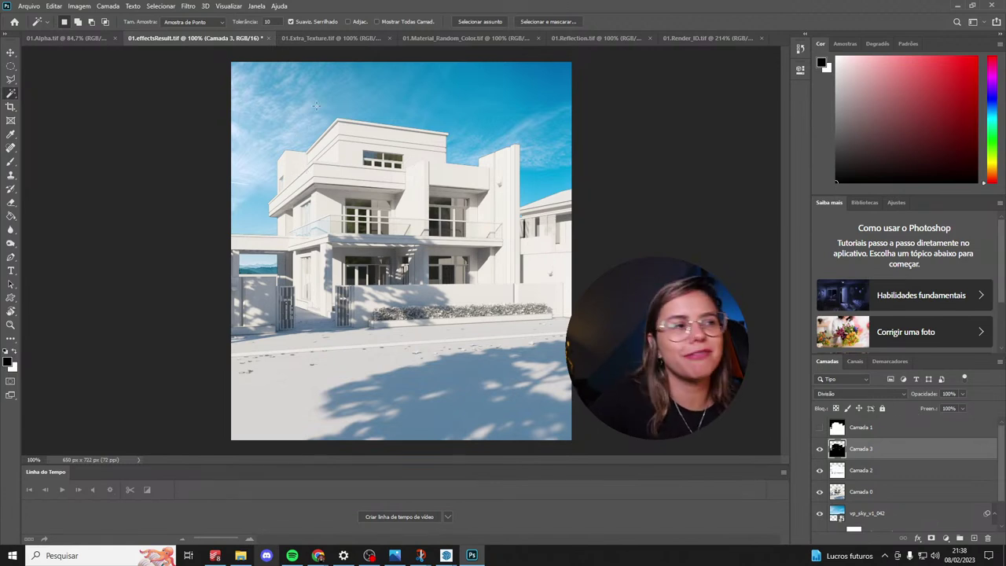
{"action": "left_click", "coordinate": [30, 6]}
Export the composite as a 650×722 PNG named 'teste' via File > Exportar > Exportar como.
{"action": "mouse_move", "coordinate": [47, 158]}
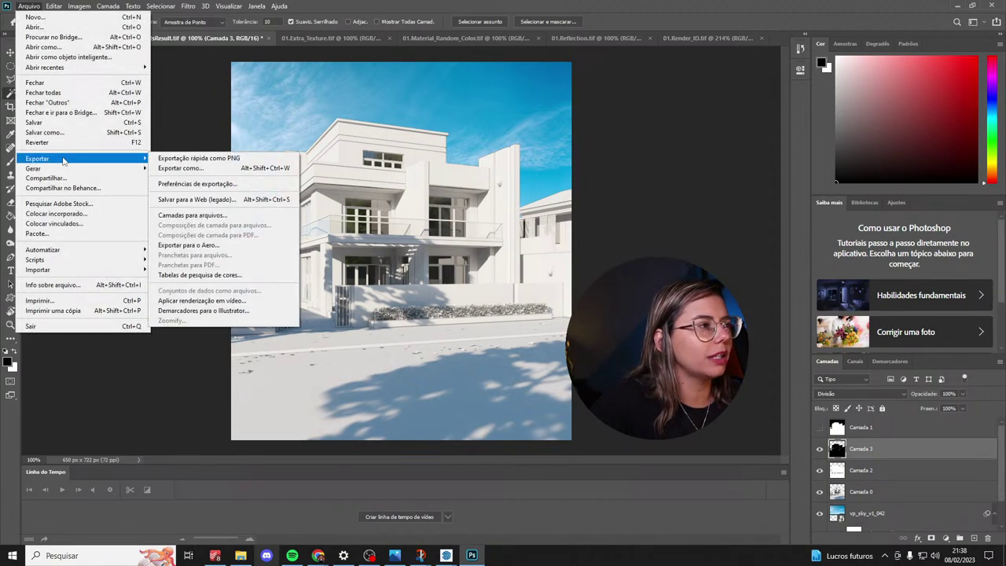
{"action": "left_click", "coordinate": [198, 169]}
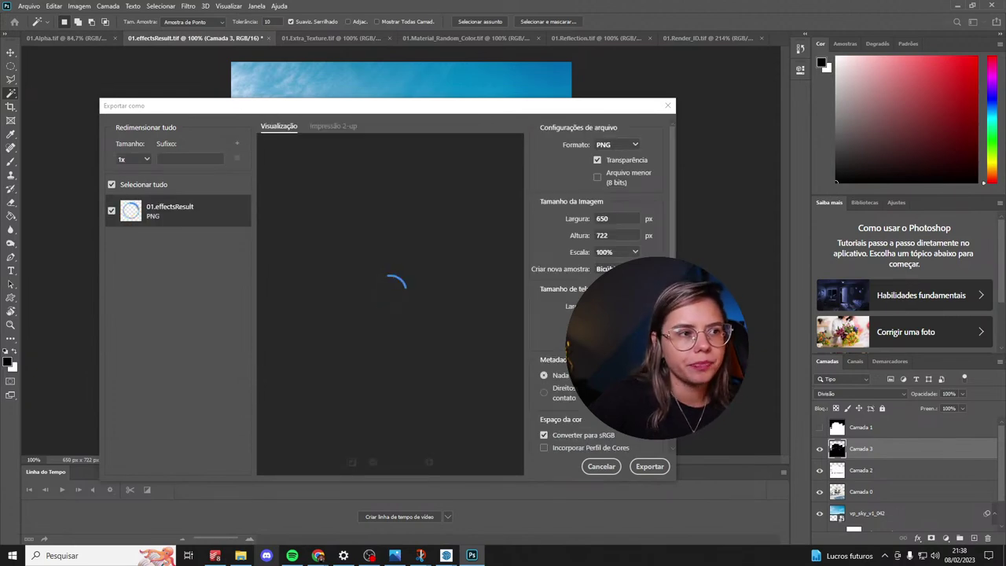
{"action": "left_click", "coordinate": [641, 467]}
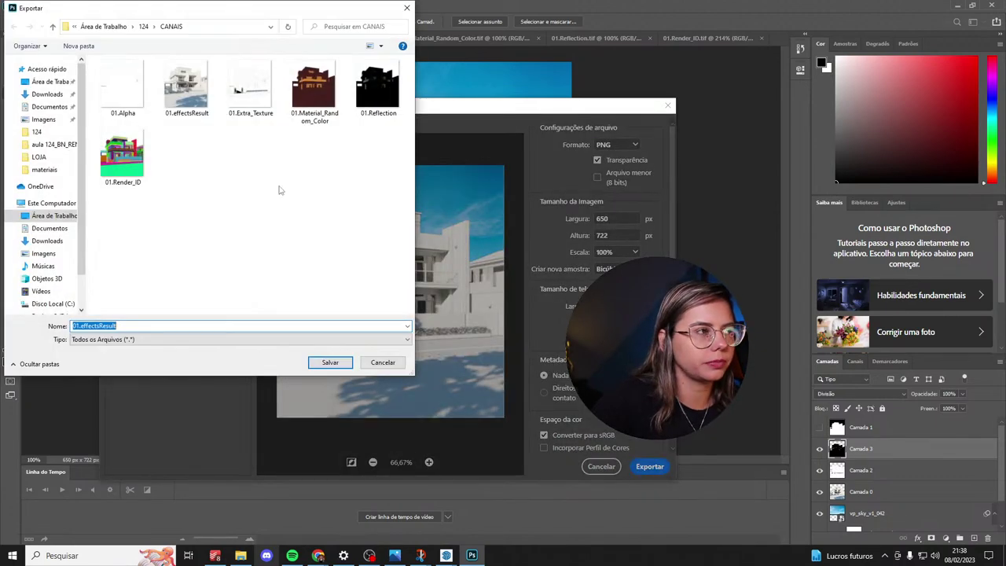
{"action": "type", "text": "teste"}
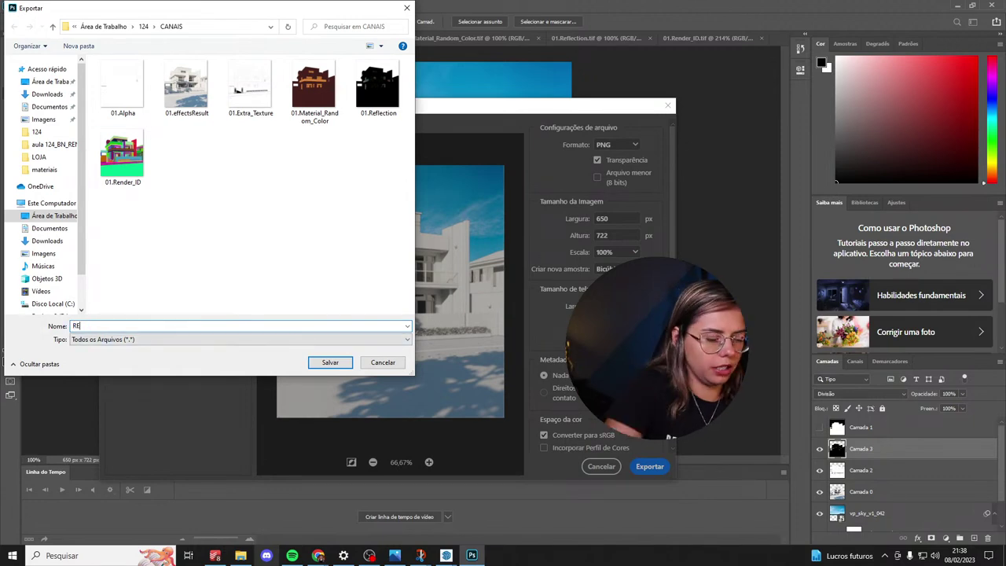
{"action": "key", "text": "Return"}
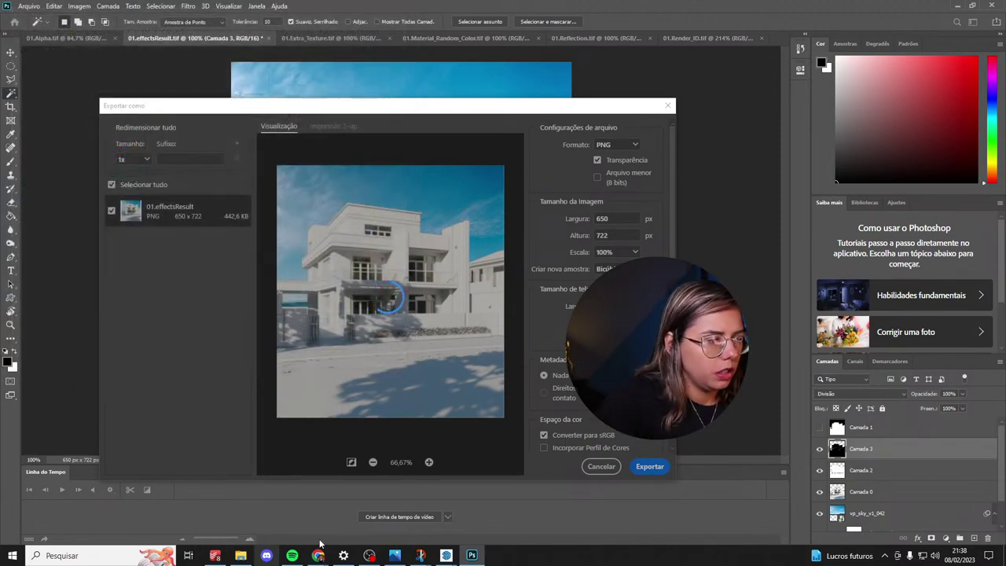
Open File Explorer at the 124 project folder.
{"action": "left_click", "coordinate": [241, 555]}
{"action": "left_click", "coordinate": [241, 555]}
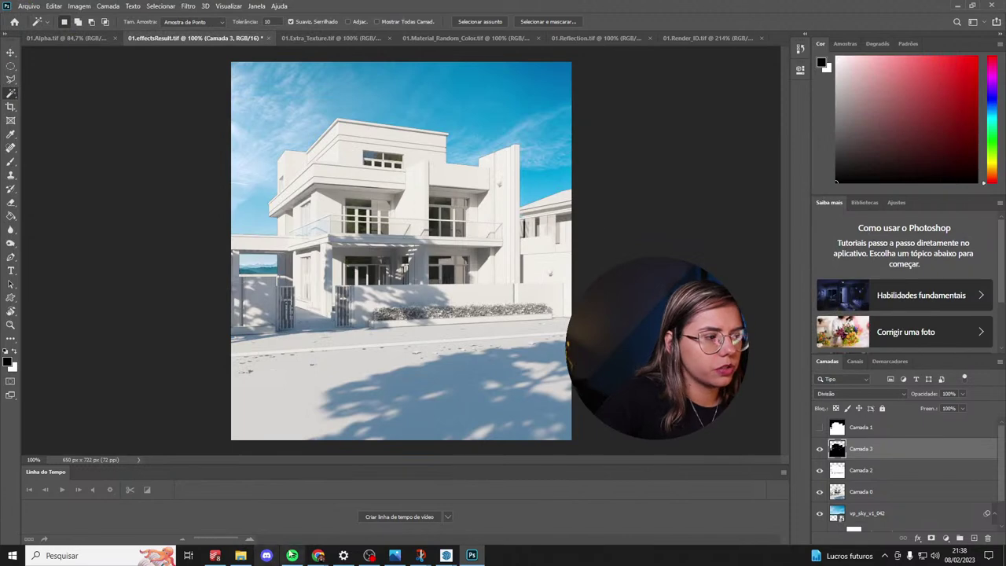
{"action": "left_click", "coordinate": [242, 555]}
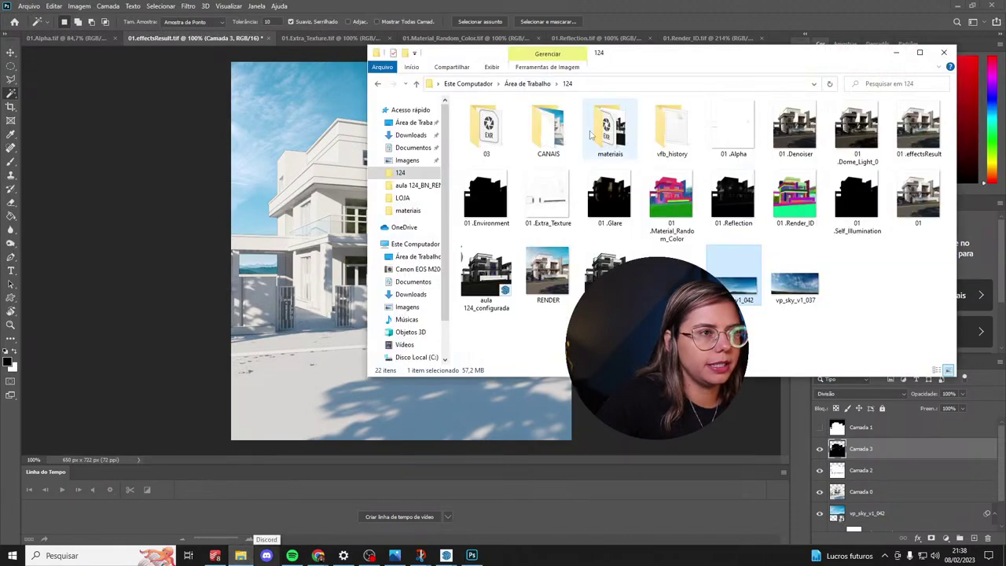
{"action": "double_click", "coordinate": [564, 135]}
{"action": "scroll", "coordinate": [598, 236], "scroll_direction": "down", "scroll_amount": 3}
{"action": "left_click", "coordinate": [550, 291]}
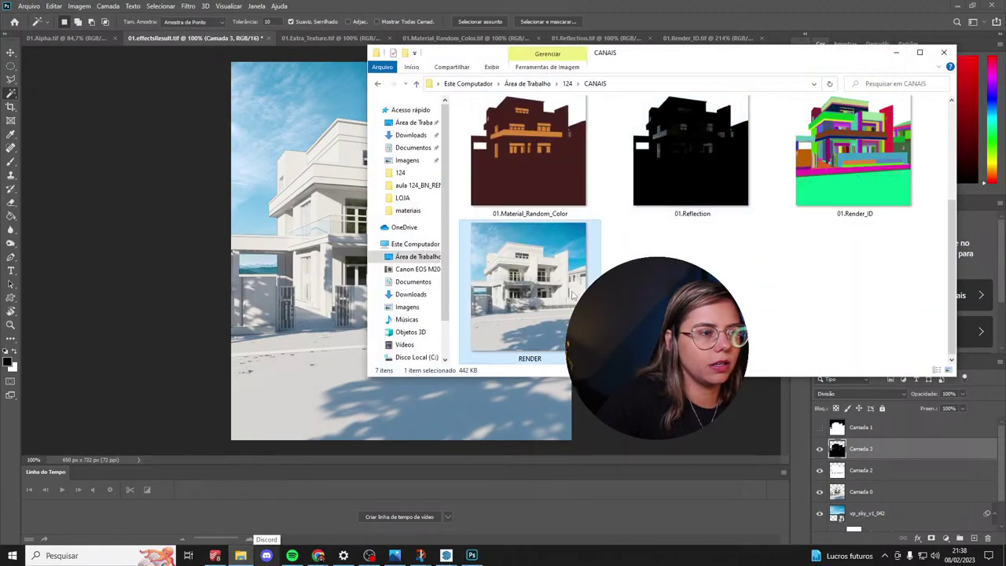
{"action": "double_click", "coordinate": [574, 293]}
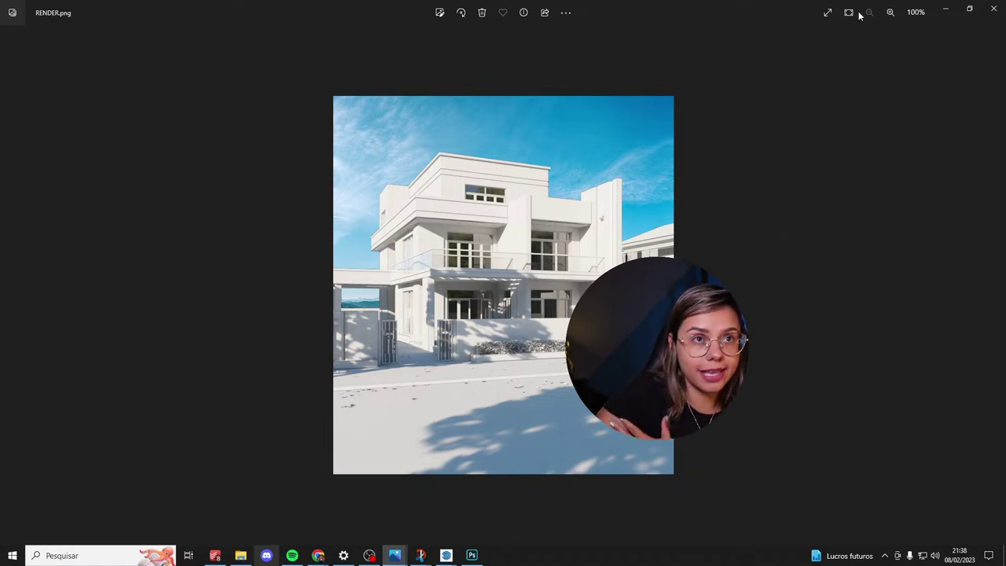
{"action": "left_click", "coordinate": [944, 7]}
{"action": "left_click", "coordinate": [674, 157]}
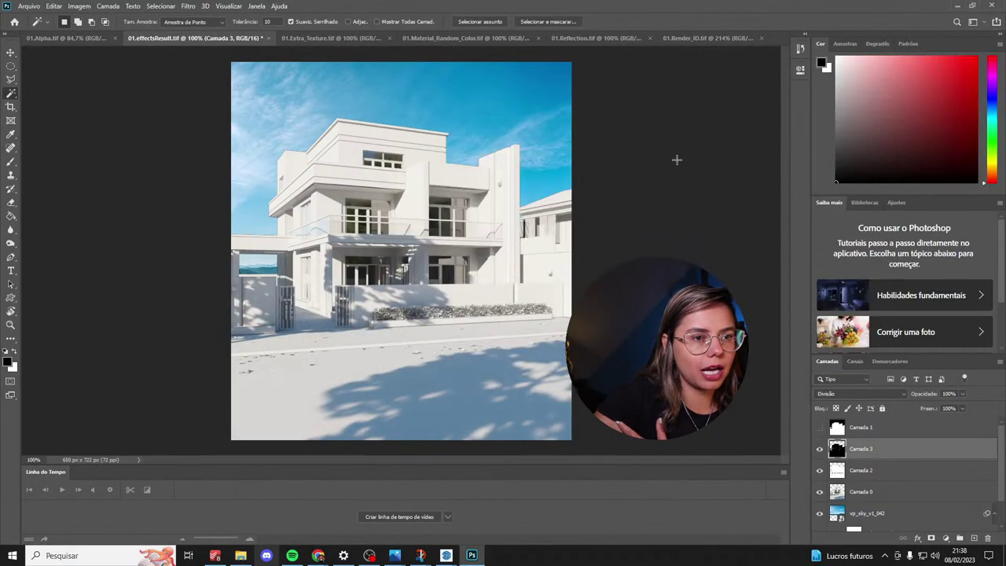
Delete Camada 3, Camada 2, the vp_sky_v1_042 sky layer and Camada 1, leaving only Camada 0.
{"action": "left_click", "coordinate": [820, 448]}
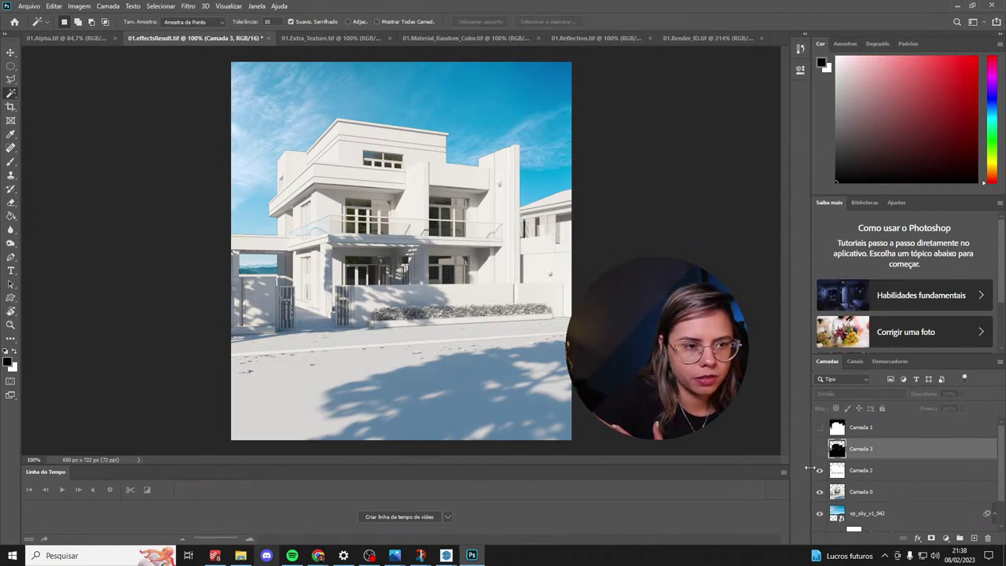
{"action": "key", "text": "Delete"}
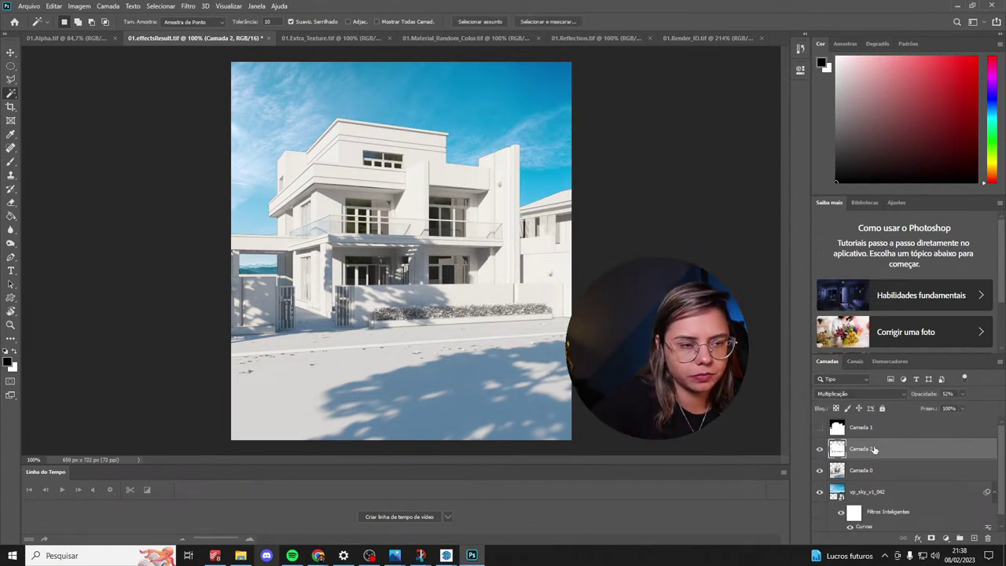
{"action": "key", "text": "Delete"}
{"action": "left_click", "coordinate": [870, 475]}
{"action": "key", "text": "Delete"}
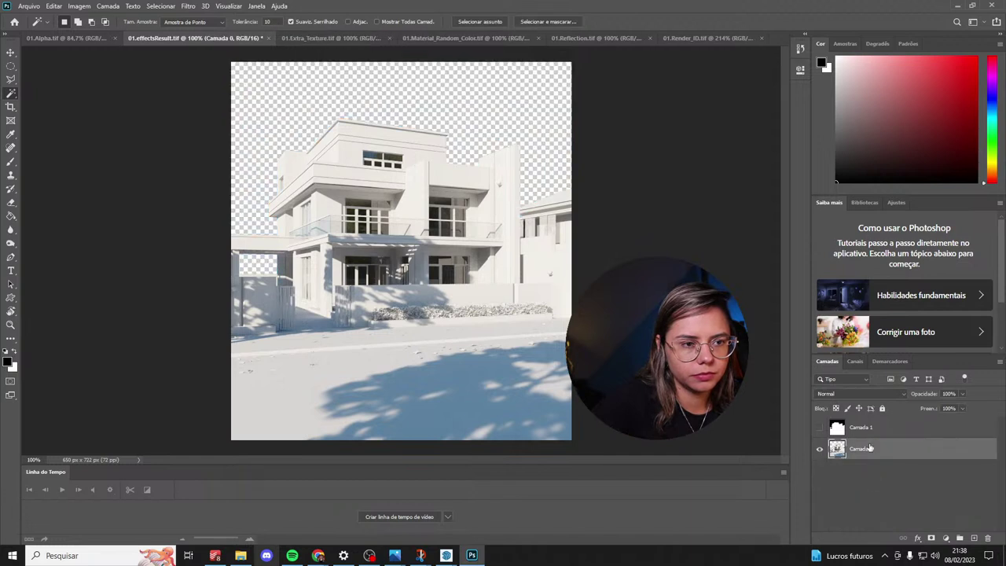
{"action": "left_click", "coordinate": [875, 428]}
{"action": "key", "text": "Delete"}
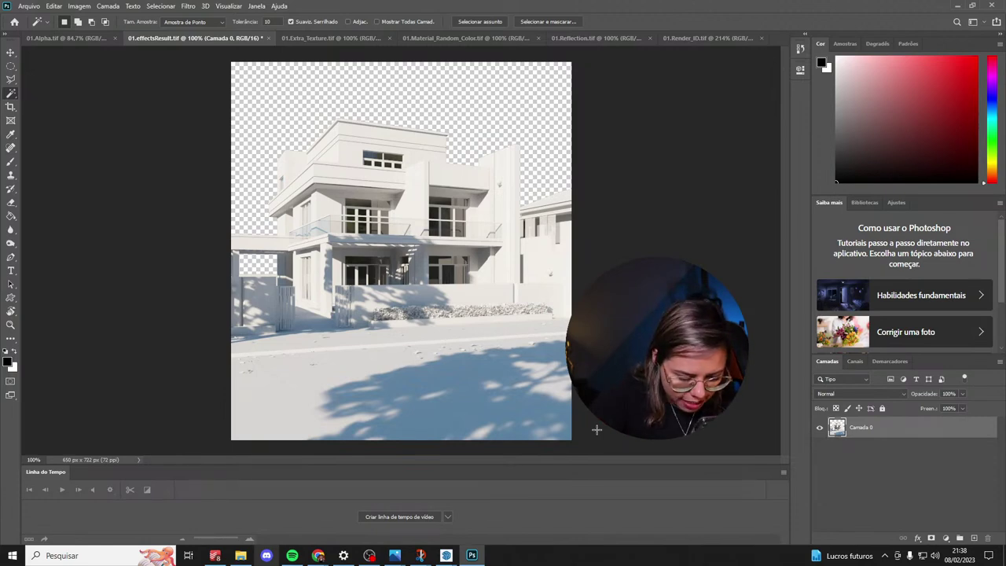
{"action": "left_click", "coordinate": [66, 7]}
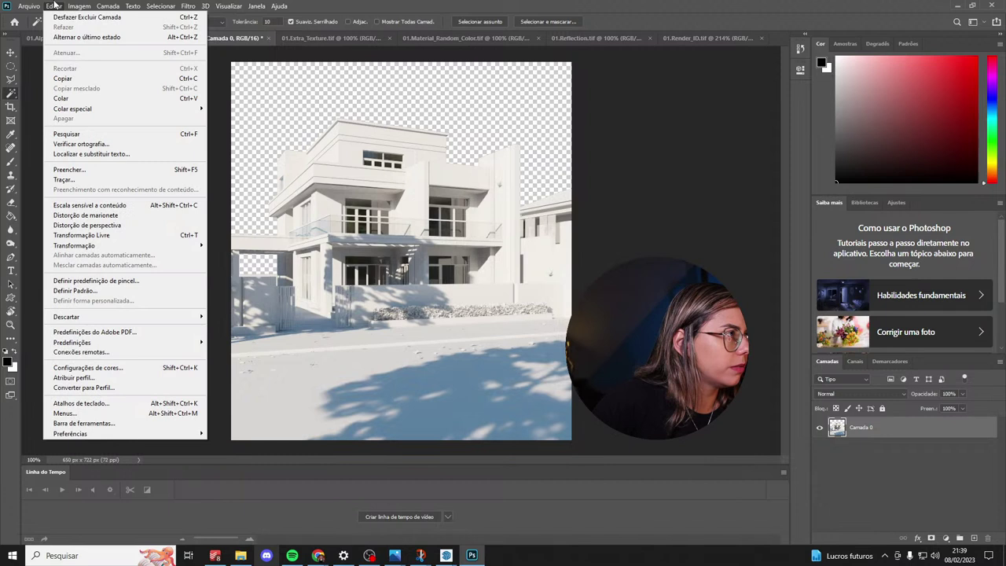
After looking through the Edit menu, Magic Wand the transparent sky around the house.
{"action": "mouse_move", "coordinate": [115, 317]}
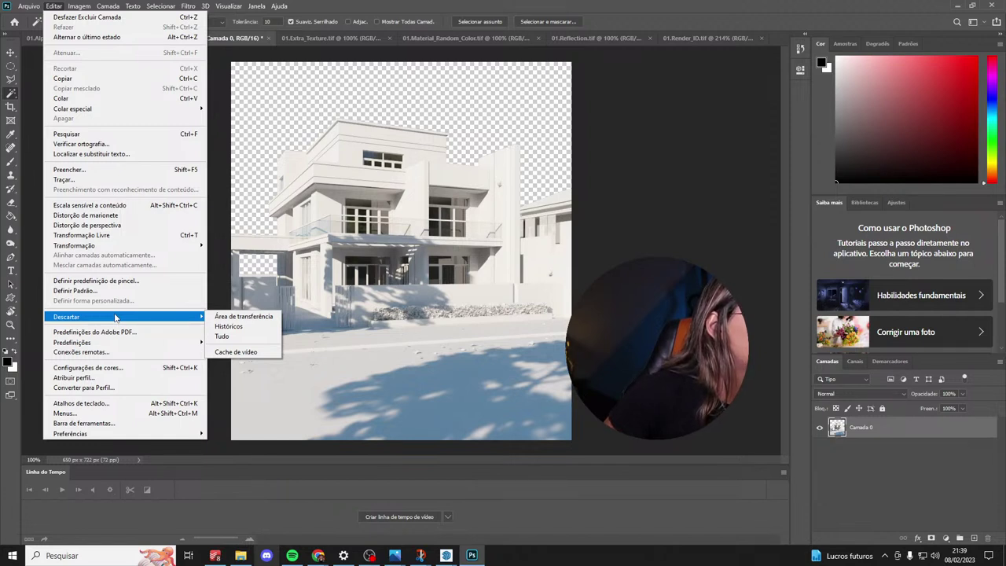
{"action": "left_click", "coordinate": [470, 92]}
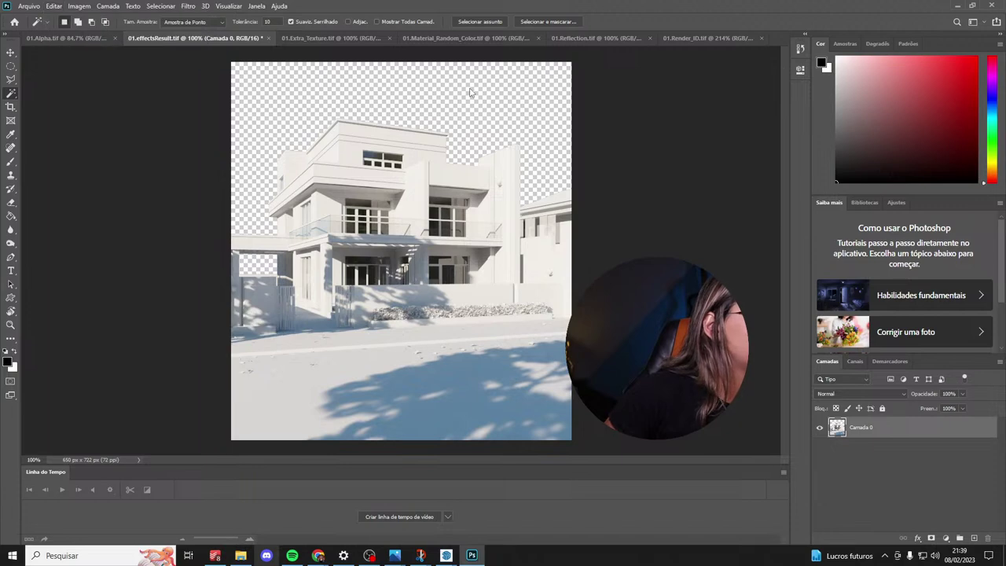
{"action": "left_click", "coordinate": [289, 83]}
{"action": "left_click", "coordinate": [57, 6]}
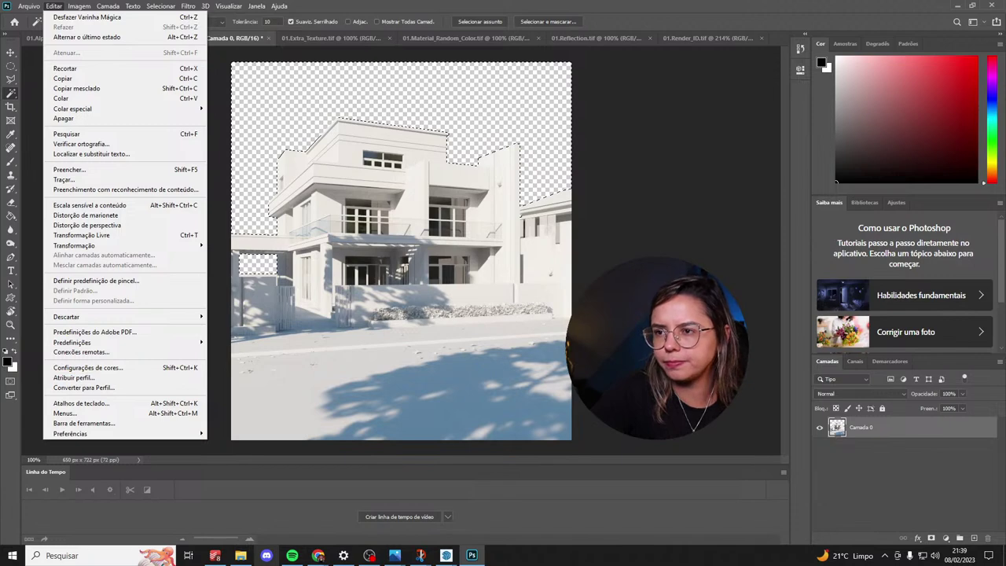
Undo and reselect the transparent sky, then search Windows for 'PH' and dismiss the results.
{"action": "key", "text": "ctrl+z"}
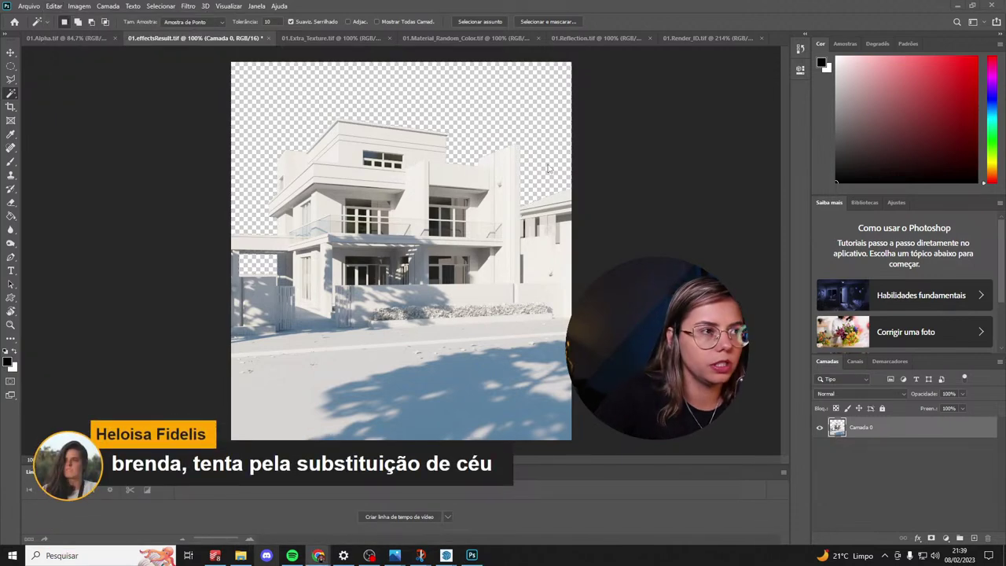
{"action": "left_click", "coordinate": [246, 119]}
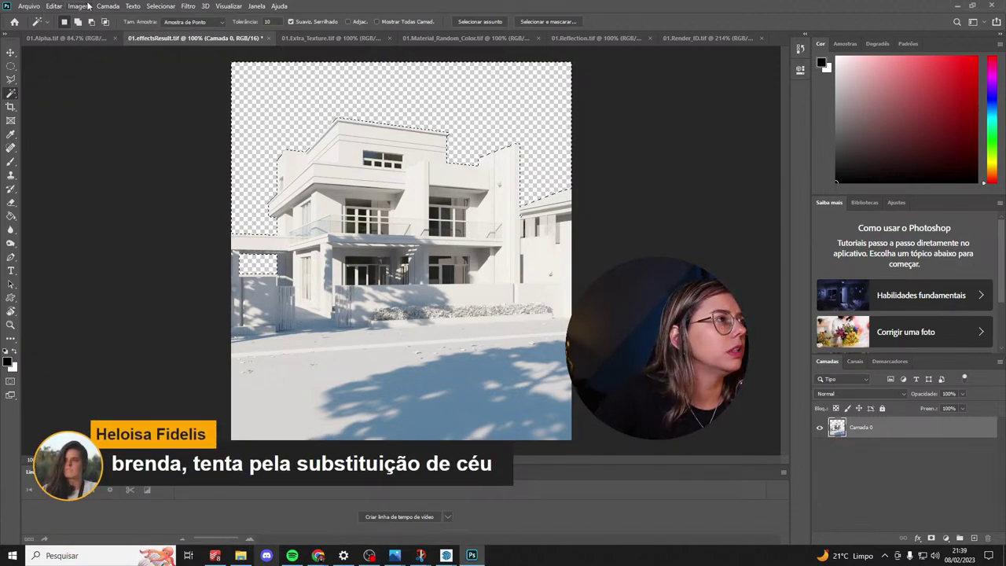
{"action": "left_click", "coordinate": [79, 6]}
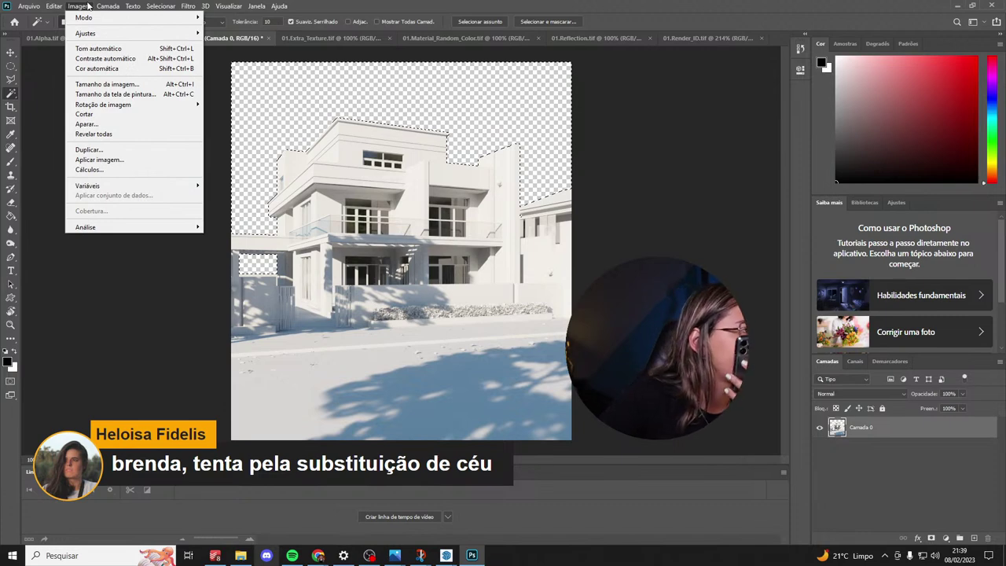
{"action": "mouse_move", "coordinate": [61, 5]}
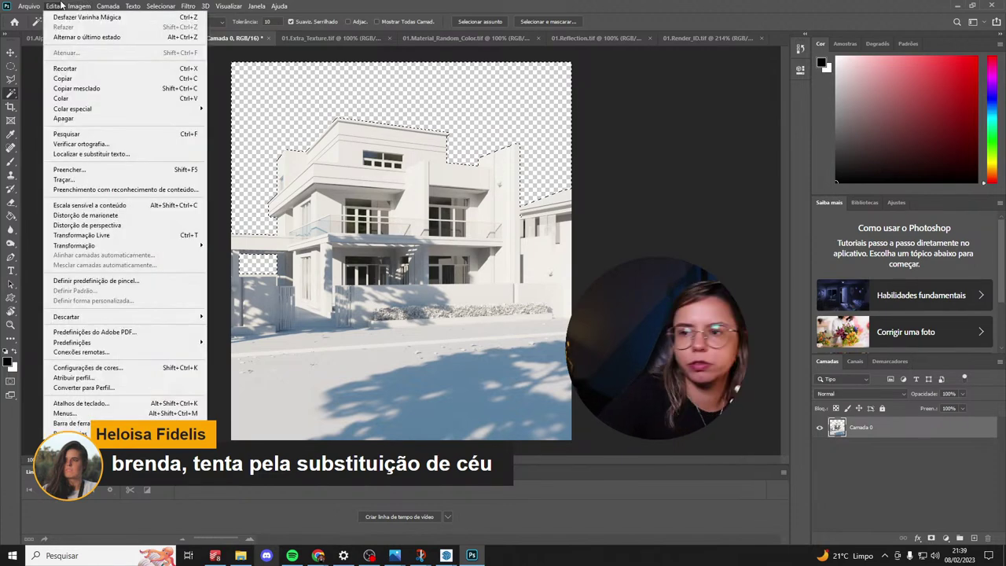
{"action": "left_click", "coordinate": [102, 555]}
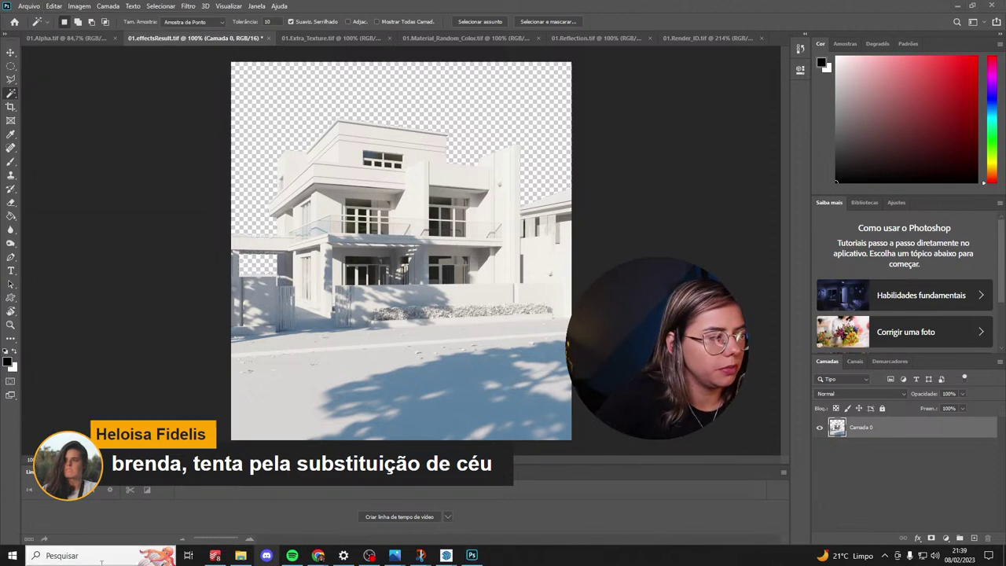
{"action": "type", "text": "PH"}
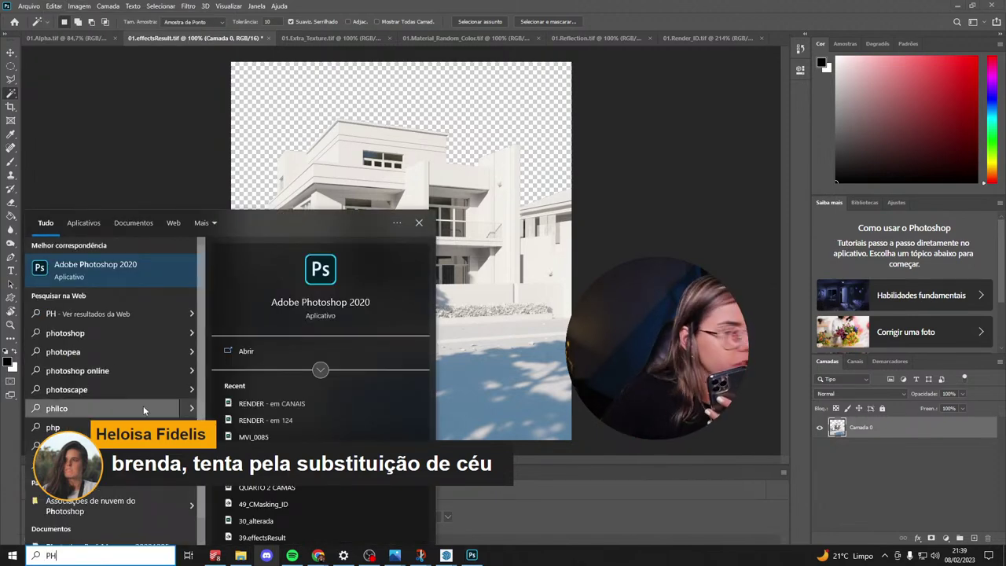
{"action": "left_click", "coordinate": [127, 128]}
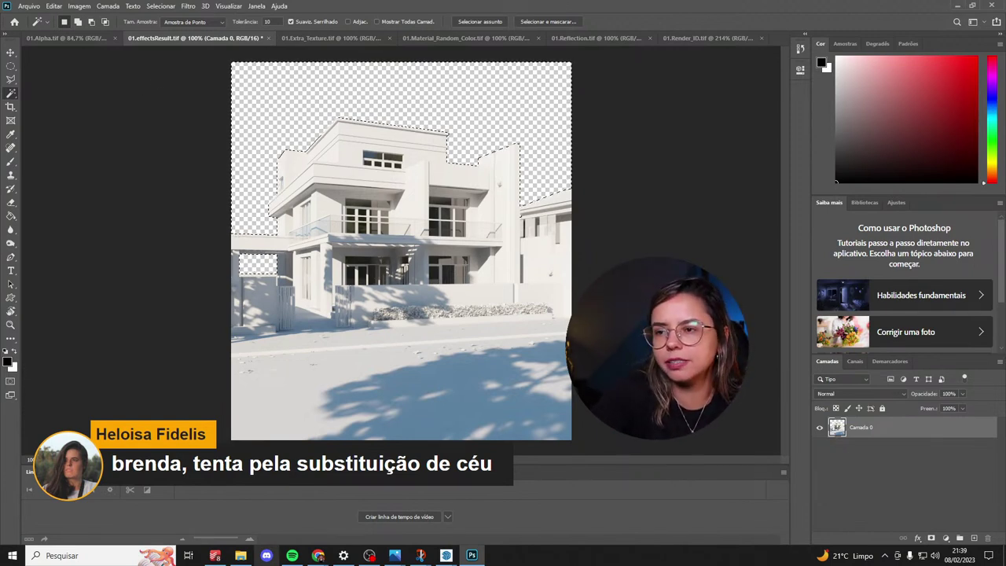
Deselect the sky with Ctrl+D and browse the Image and Edit menus without choosing anything.
{"action": "key", "text": "ctrl+d"}
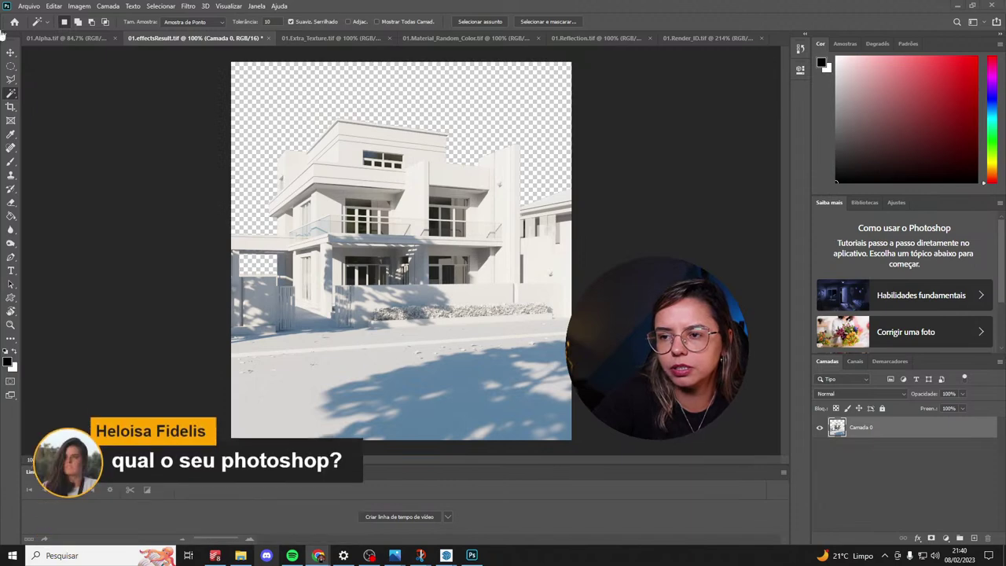
{"action": "left_click", "coordinate": [78, 5]}
{"action": "left_click", "coordinate": [53, 5]}
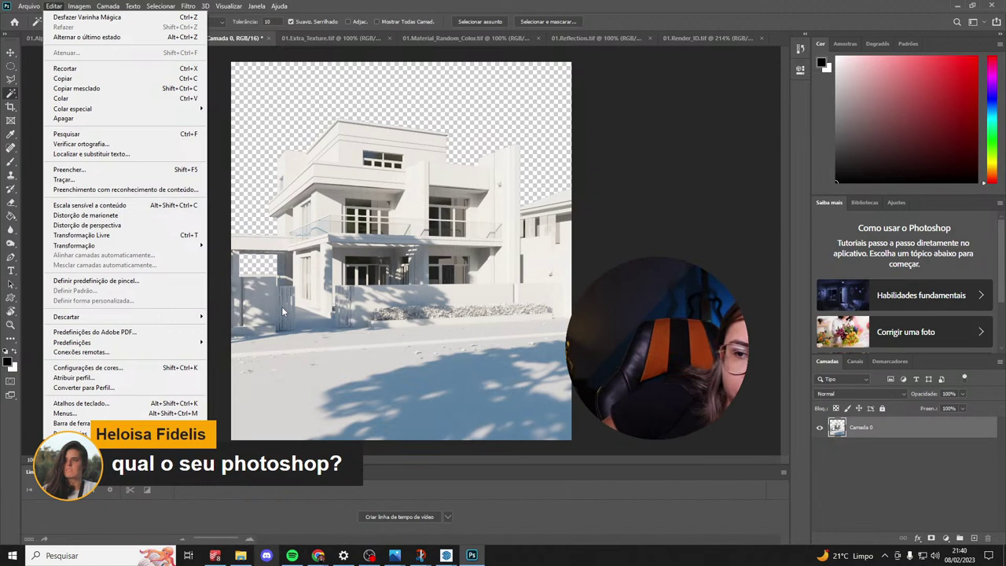
{"action": "left_click", "coordinate": [268, 264]}
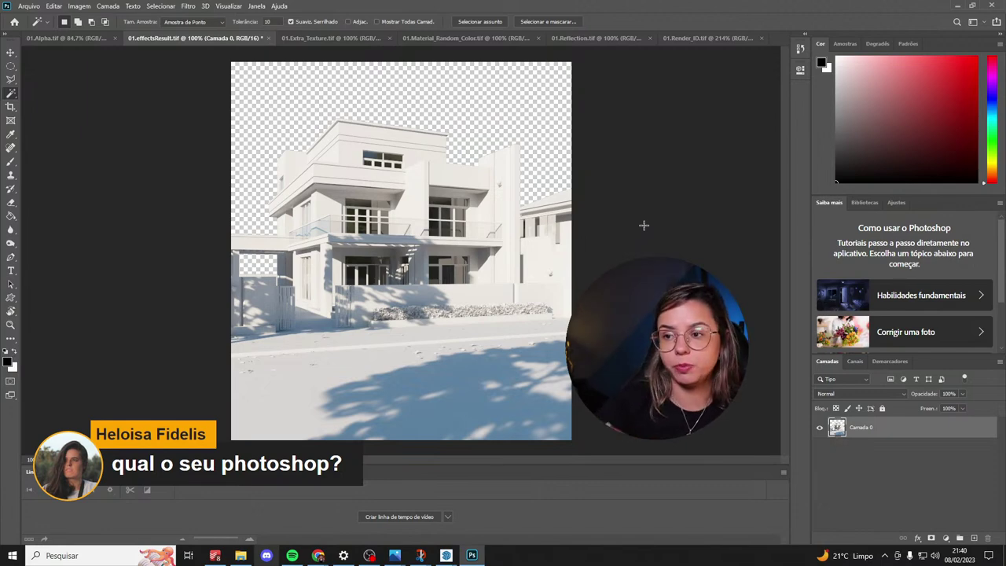
In SketchUp, turn off V-Ray's Material Override in the Settings tab and render the house scene.
{"action": "mouse_move", "coordinate": [446, 556]}
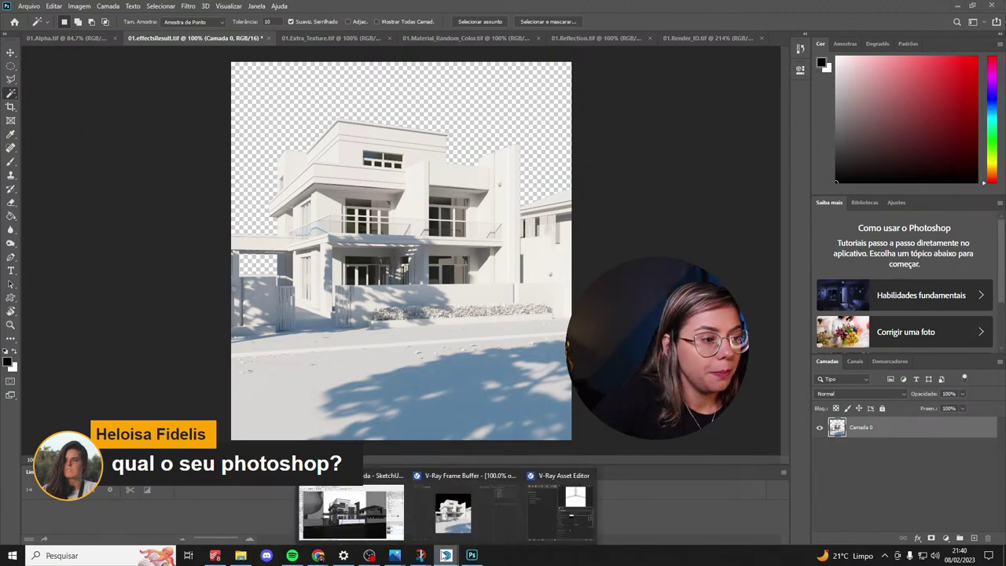
{"action": "left_click", "coordinate": [379, 525]}
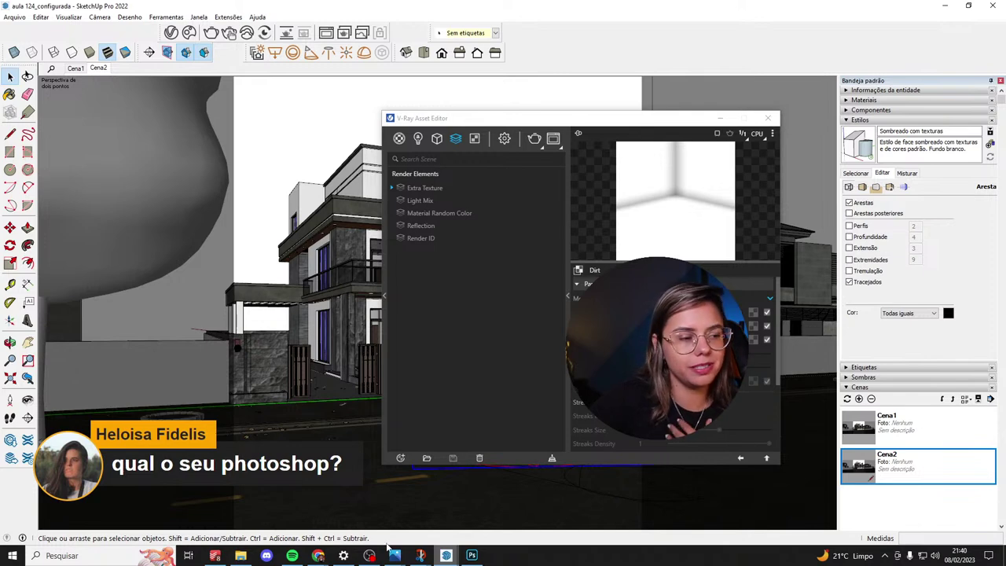
{"action": "left_click", "coordinate": [472, 556]}
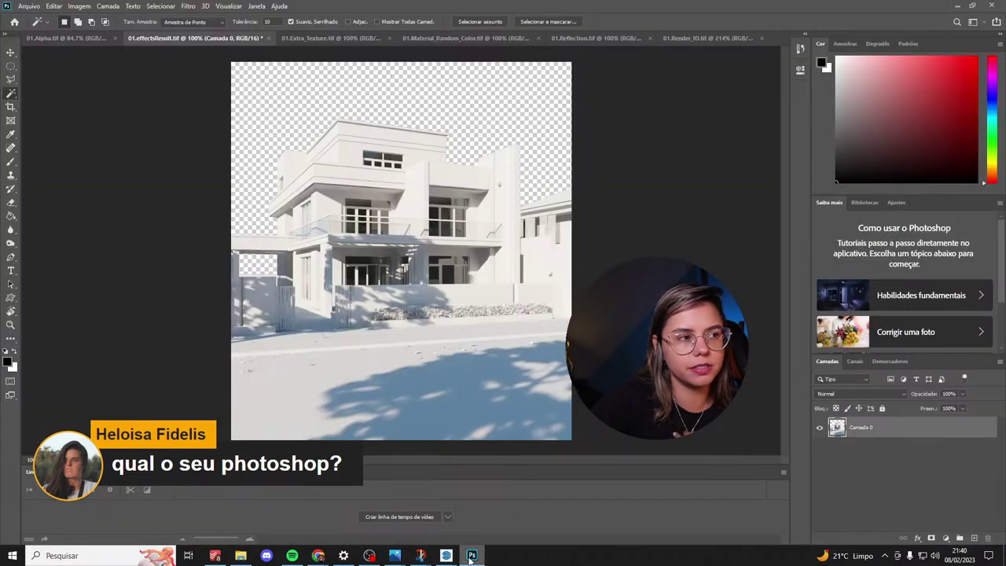
{"action": "left_click", "coordinate": [472, 556]}
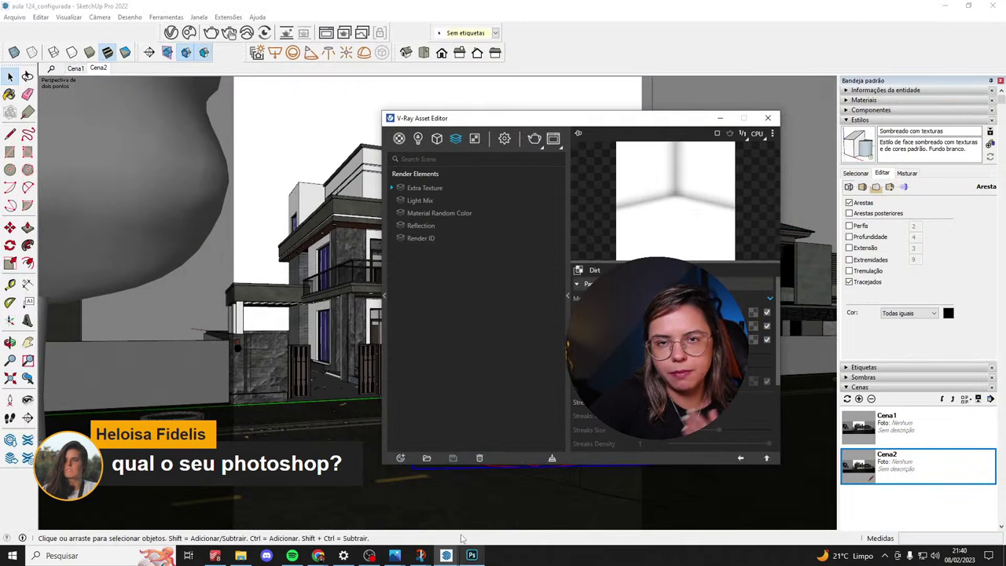
{"action": "left_click", "coordinate": [504, 138]}
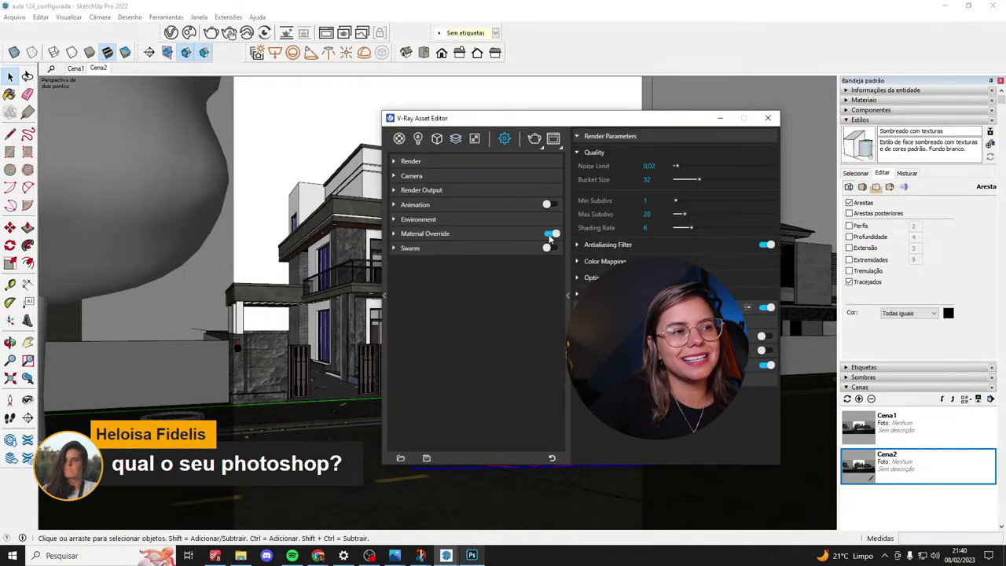
{"action": "left_click", "coordinate": [552, 234]}
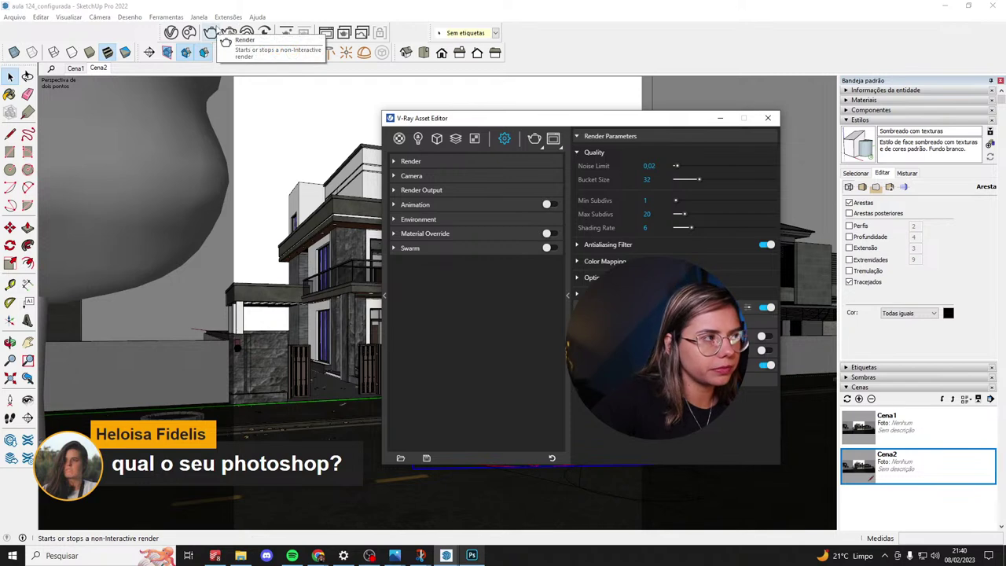
{"action": "left_click", "coordinate": [211, 33]}
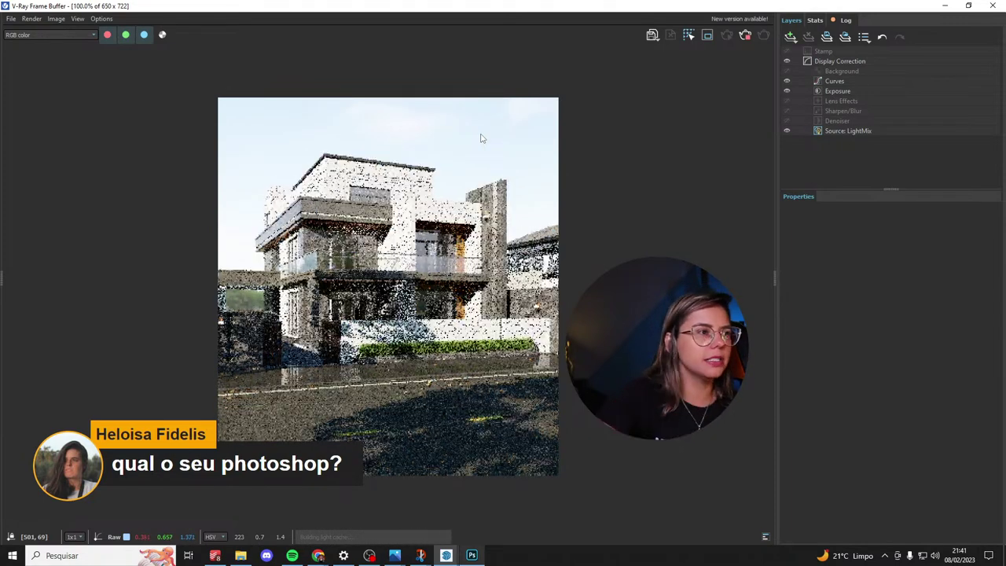
Restart the render, check the 650 × 722 Image Width/Height in Render Output, and view the frame buffer.
{"action": "left_click", "coordinate": [743, 38]}
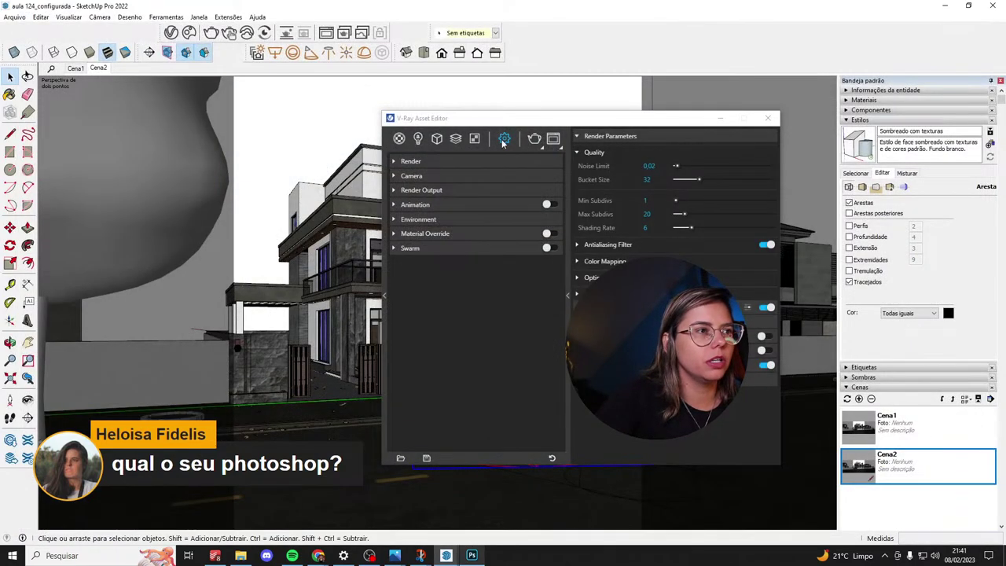
{"action": "left_click", "coordinate": [424, 190]}
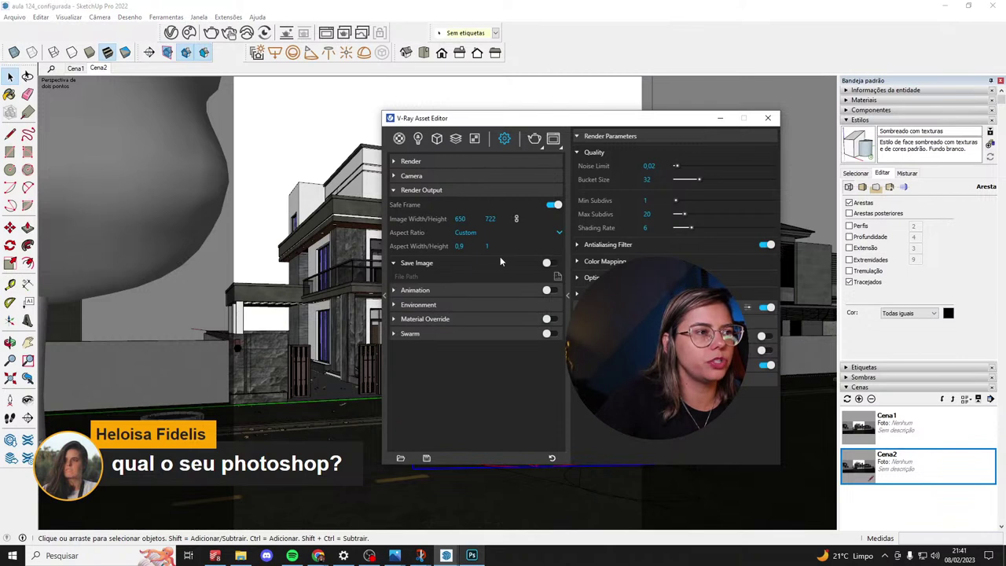
{"action": "double_click", "coordinate": [461, 218]}
{"action": "key", "text": "Tab"}
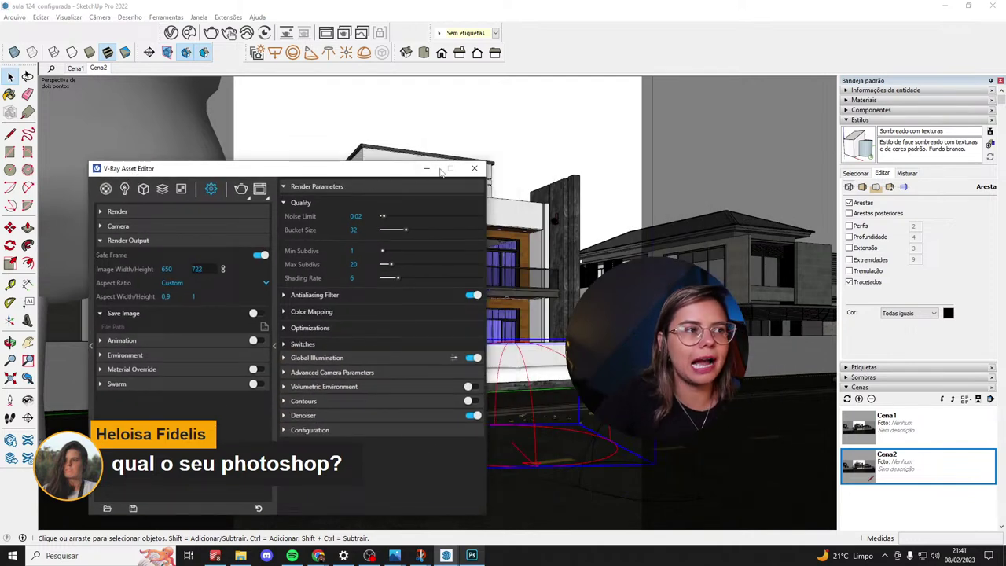
{"action": "left_click", "coordinate": [428, 177]}
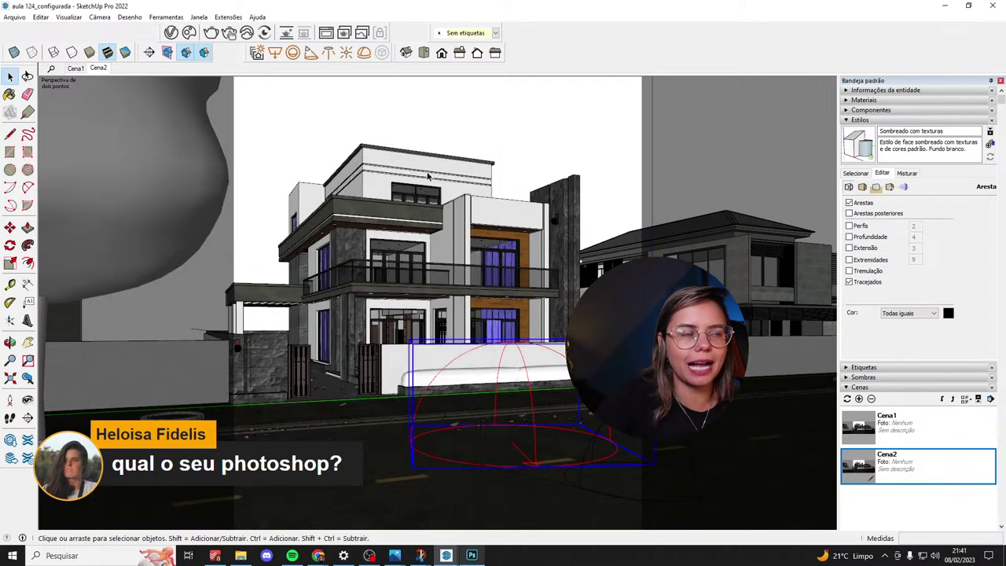
{"action": "left_click", "coordinate": [322, 34]}
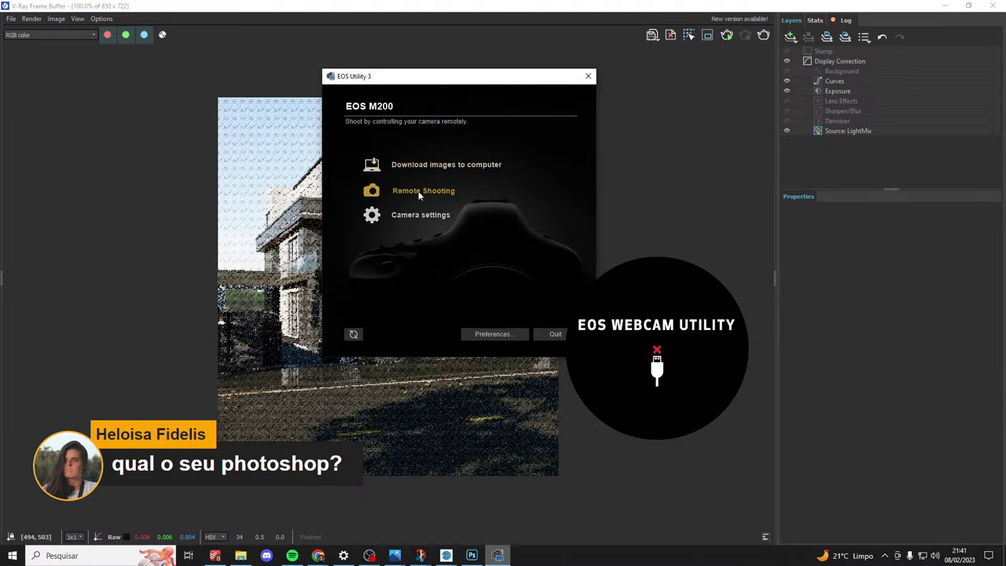
Open Remote Shooting for the EOS M200 and move its window slightly left.
{"action": "left_click", "coordinate": [419, 192]}
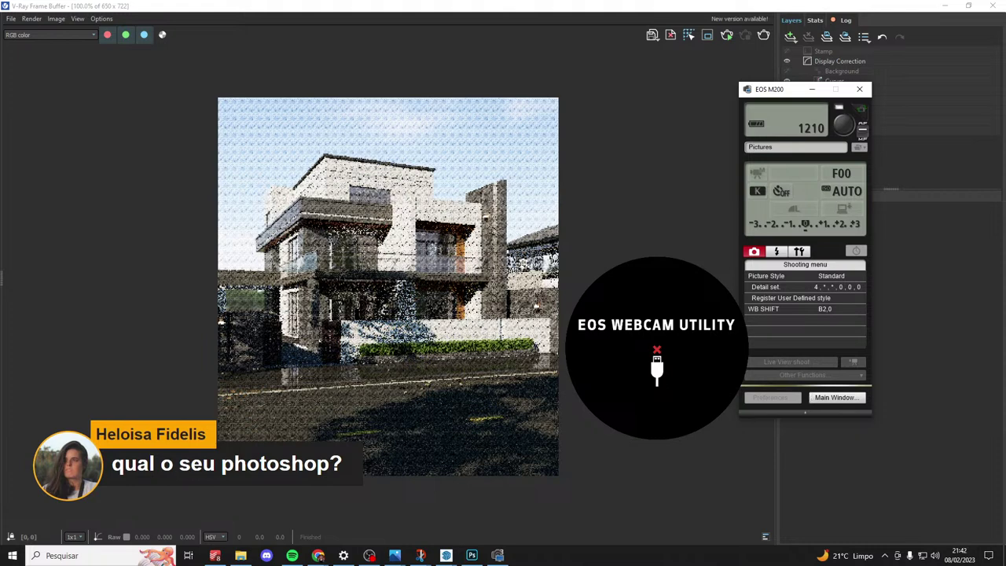
{"action": "left_click", "coordinate": [370, 556]}
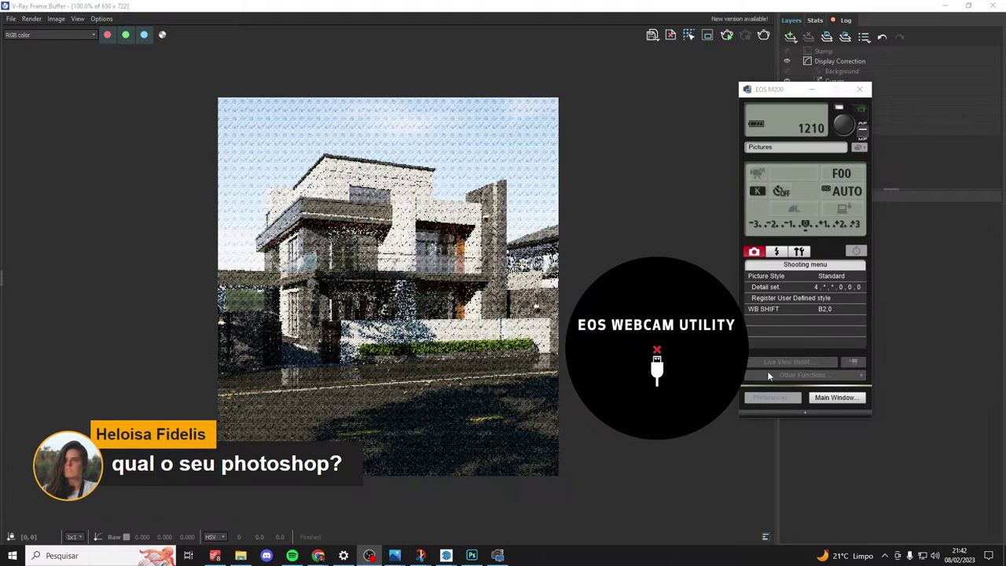
{"action": "left_click", "coordinate": [803, 366]}
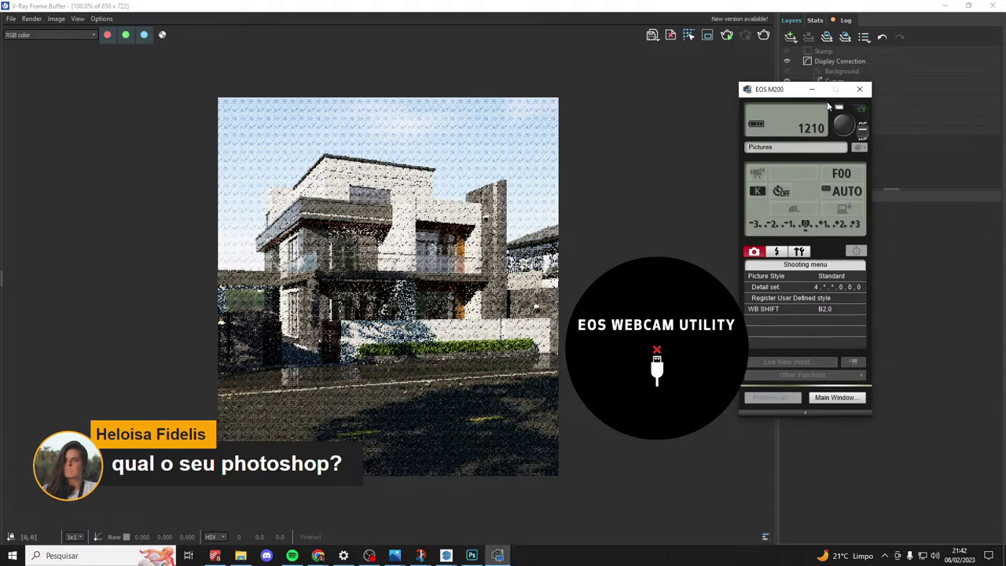
{"action": "left_click_drag", "start_coordinate": [804, 109], "coordinate": [771, 108]}
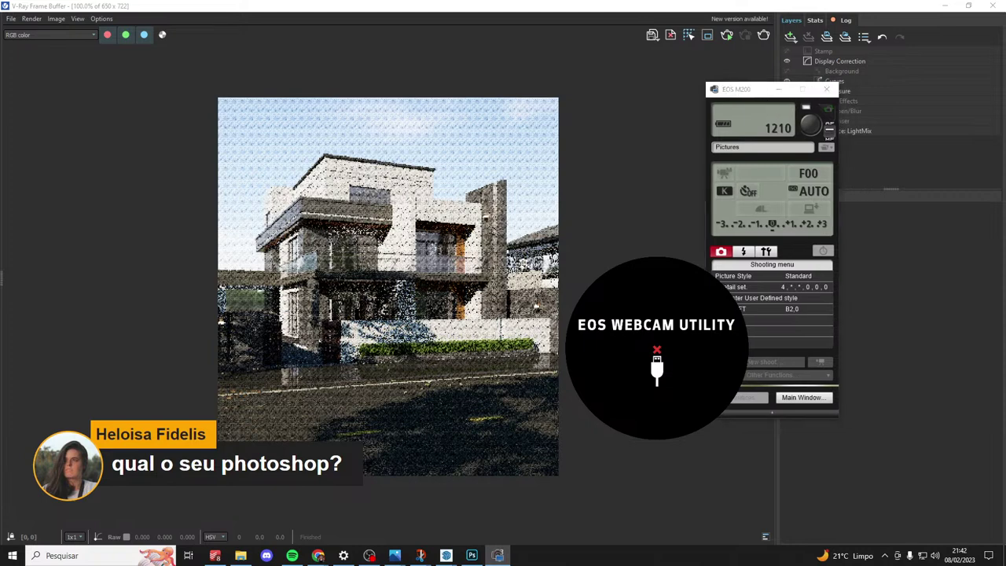
{"action": "key", "text": "alt+Tab"}
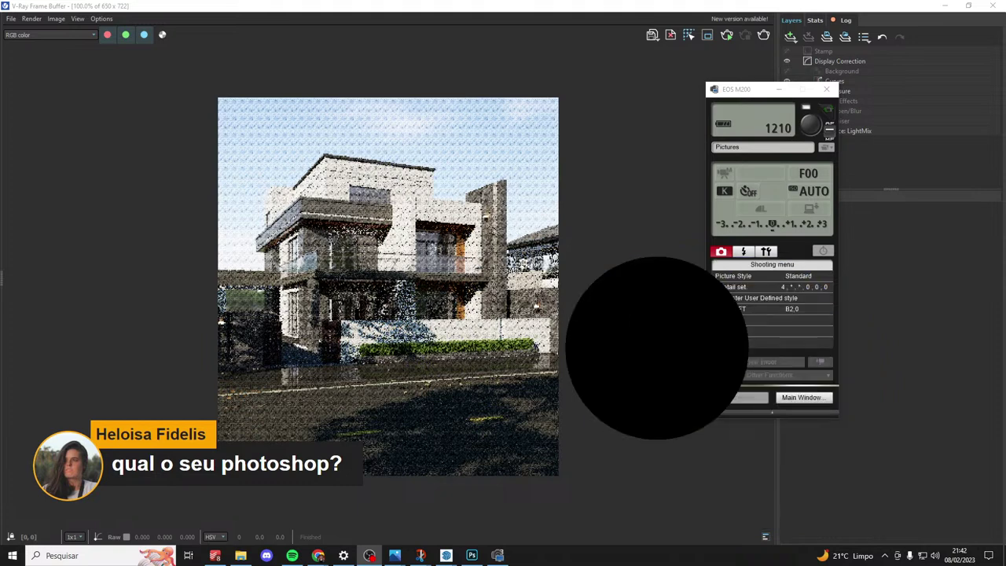
Quit the EOS M200 camera window and start a Windows search for EOS Utility.
{"action": "left_click", "coordinate": [507, 556]}
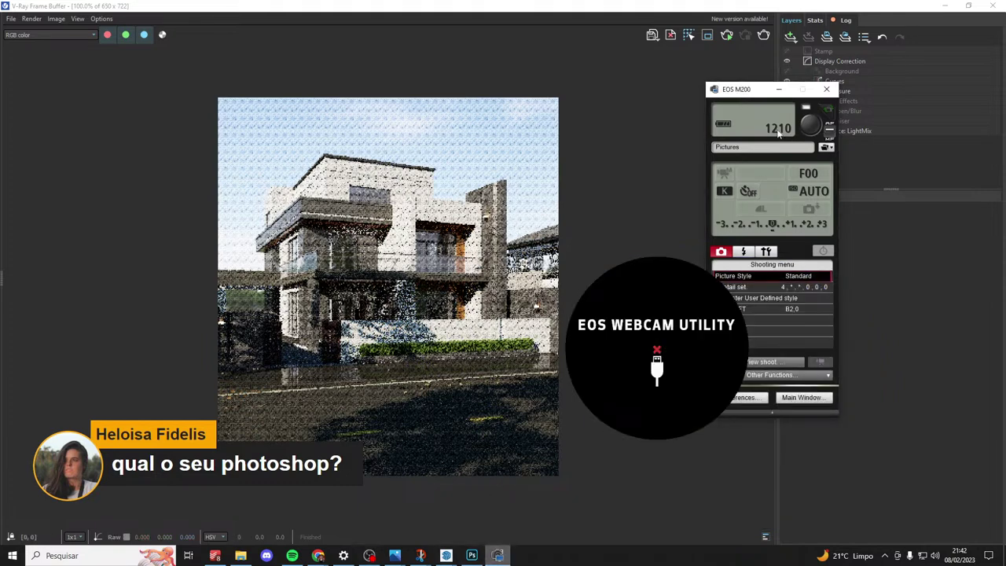
{"action": "left_click", "coordinate": [826, 91]}
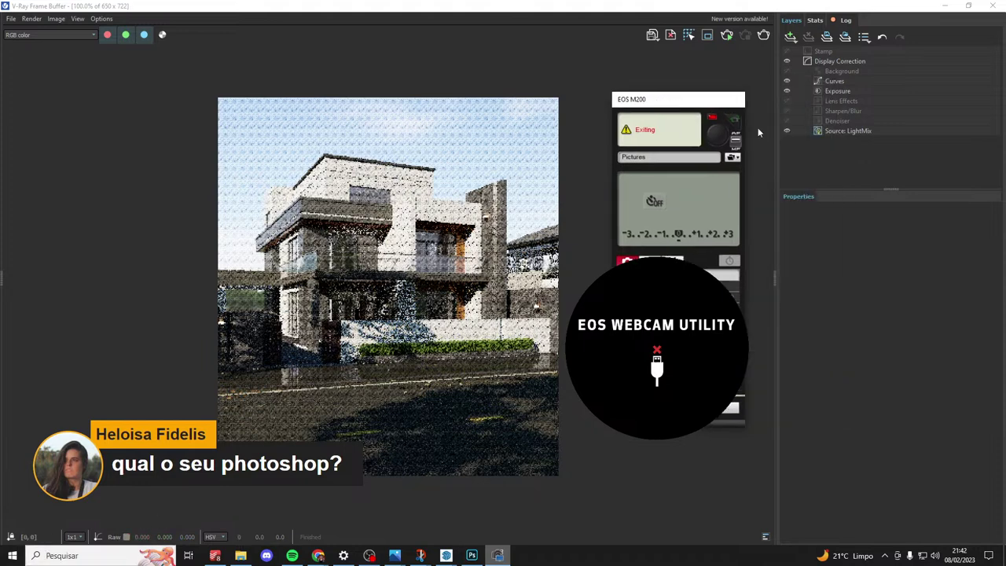
{"action": "left_click", "coordinate": [94, 556]}
{"action": "type", "text": "E"}
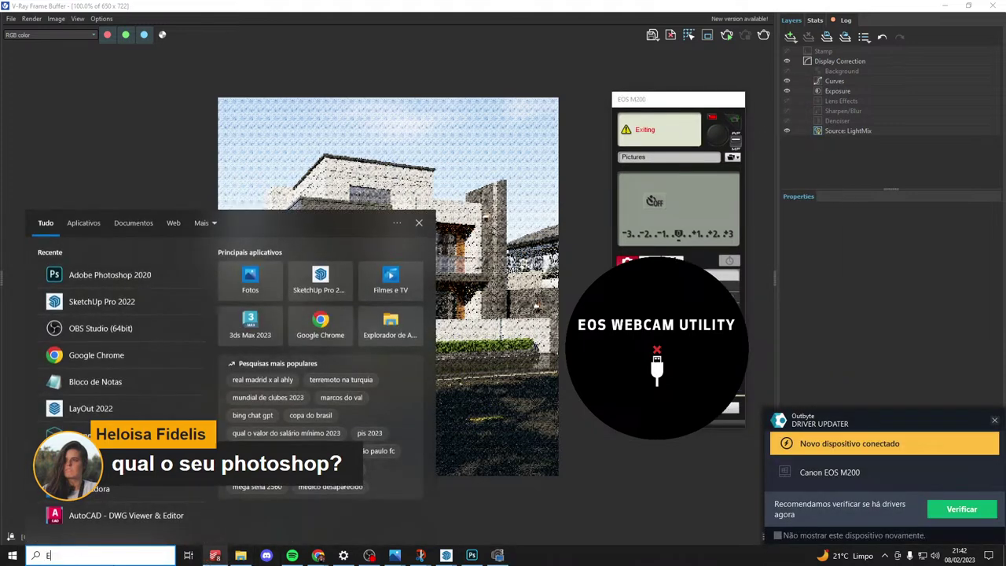
{"action": "type", "text": "OA"}
Correct the search query and launch EOS Utility from the results.
{"action": "key", "text": "BackSpace"}
{"action": "type", "text": "S Utility"}
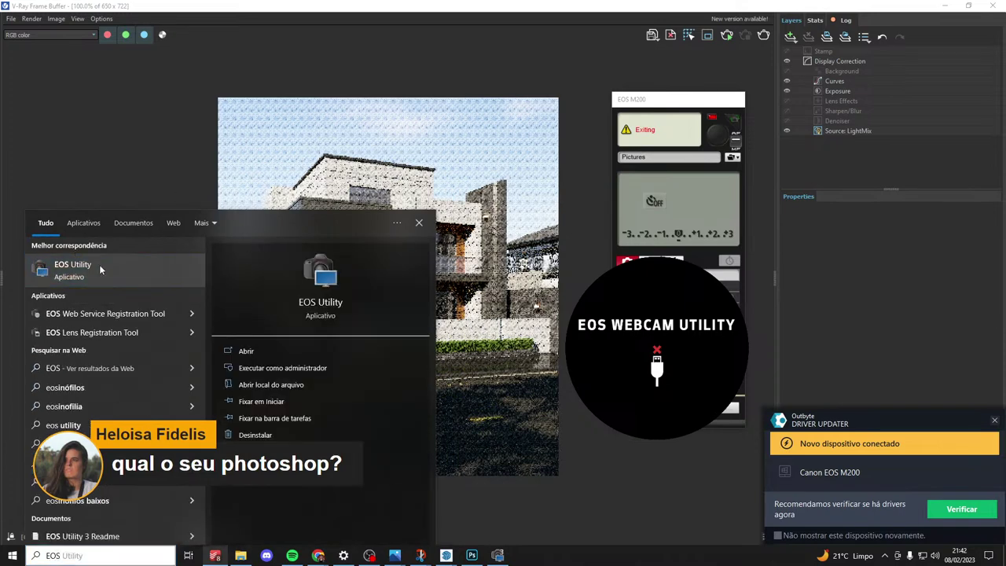
{"action": "left_click", "coordinate": [99, 264]}
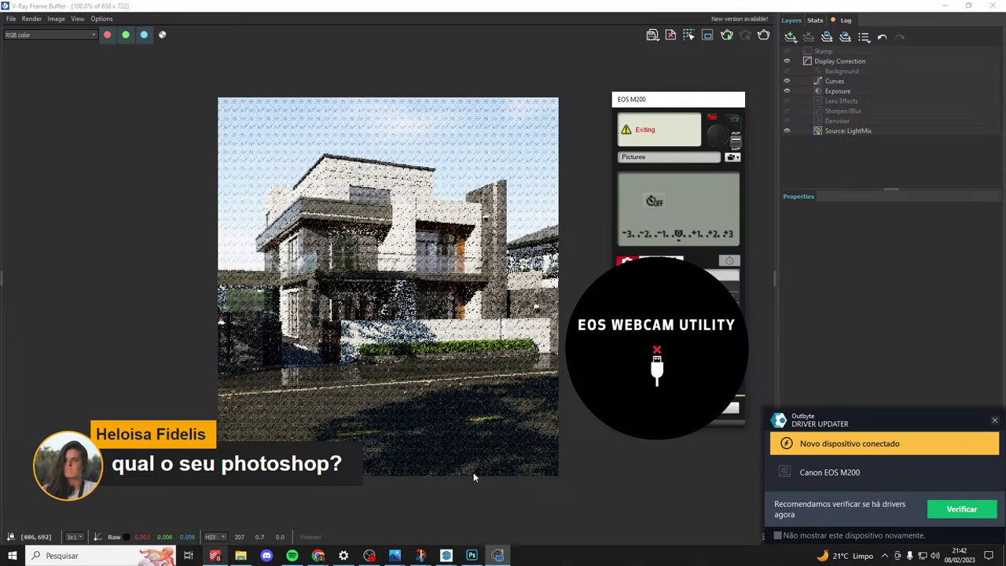
Close the lingering EOS Utility window using Fechar janela on its taskbar icon.
{"action": "right_click", "coordinate": [497, 554]}
{"action": "left_click", "coordinate": [509, 542]}
{"action": "right_click", "coordinate": [498, 555]}
{"action": "left_click", "coordinate": [472, 532]}
{"action": "right_click", "coordinate": [498, 555]}
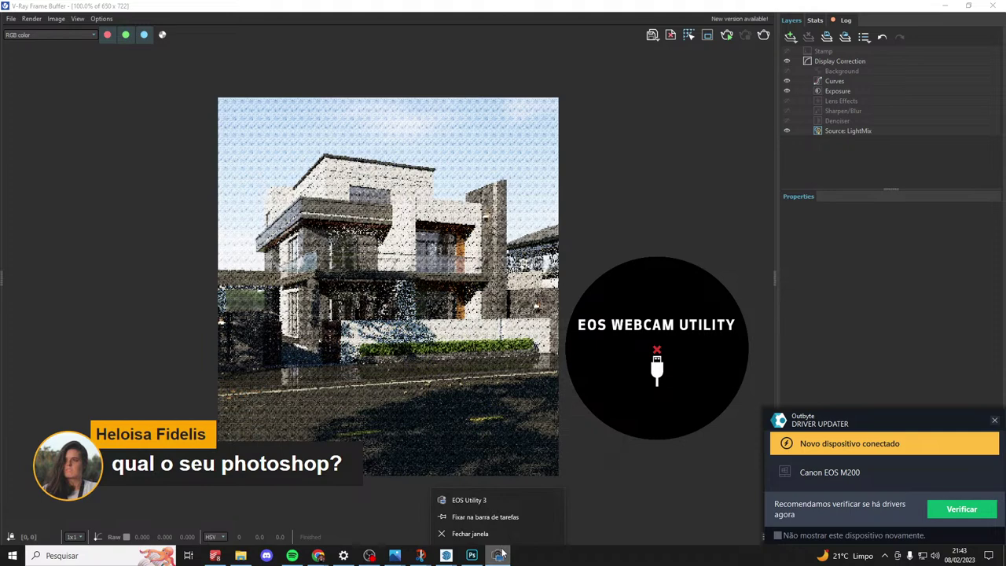
{"action": "left_click", "coordinate": [472, 532]}
{"action": "right_click", "coordinate": [498, 555]}
{"action": "left_click", "coordinate": [503, 534]}
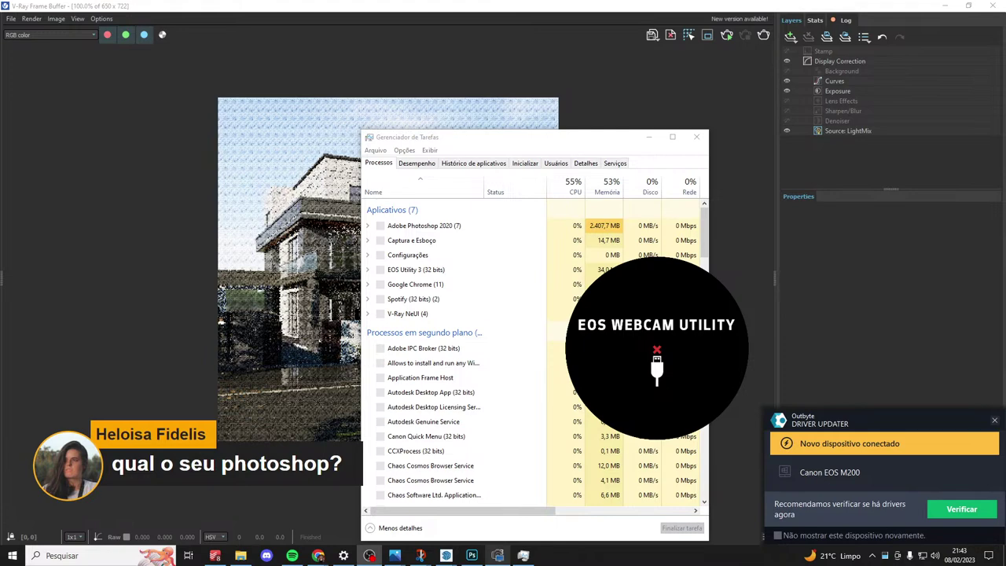
End the EOS Utility 3 process on the Processos tab, then minimize Task Manager.
{"action": "left_click", "coordinate": [421, 163]}
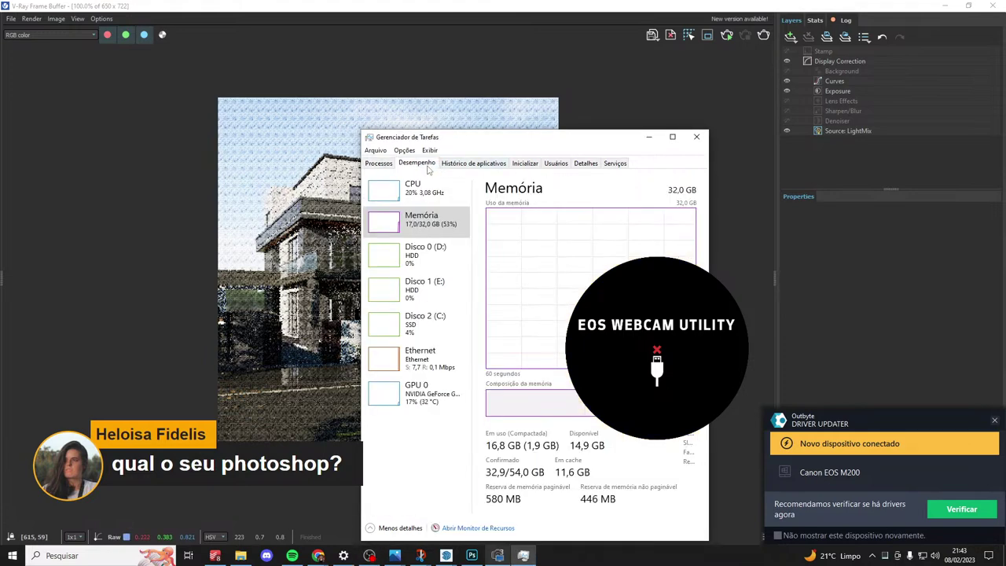
{"action": "left_click", "coordinate": [380, 163]}
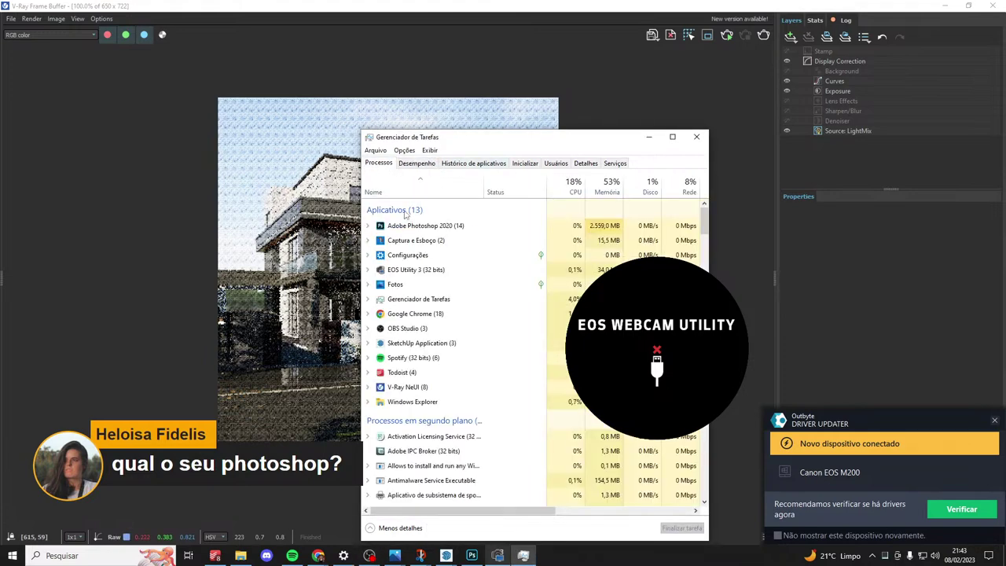
{"action": "left_click", "coordinate": [417, 270]}
{"action": "left_click", "coordinate": [692, 529]}
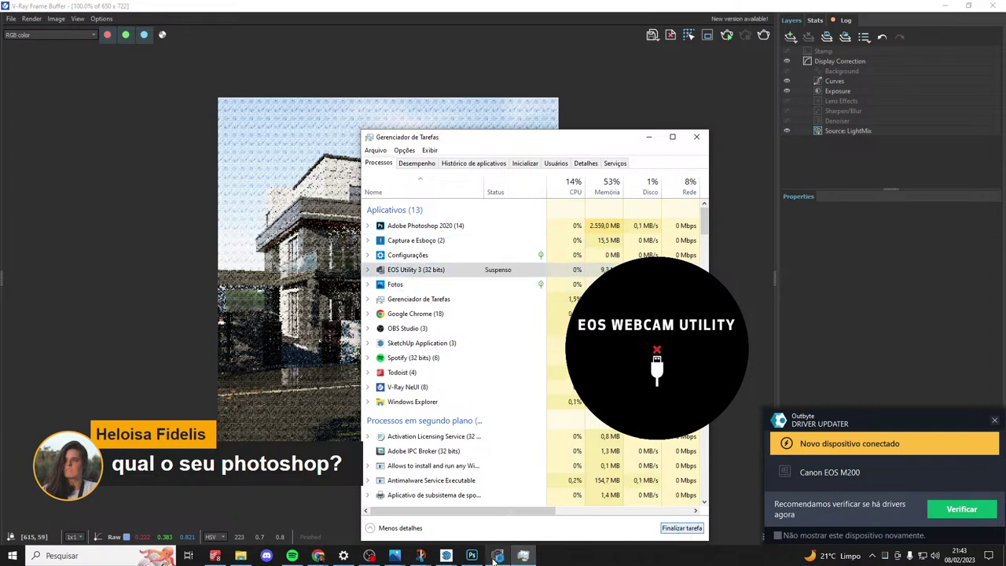
{"action": "left_click", "coordinate": [517, 271]}
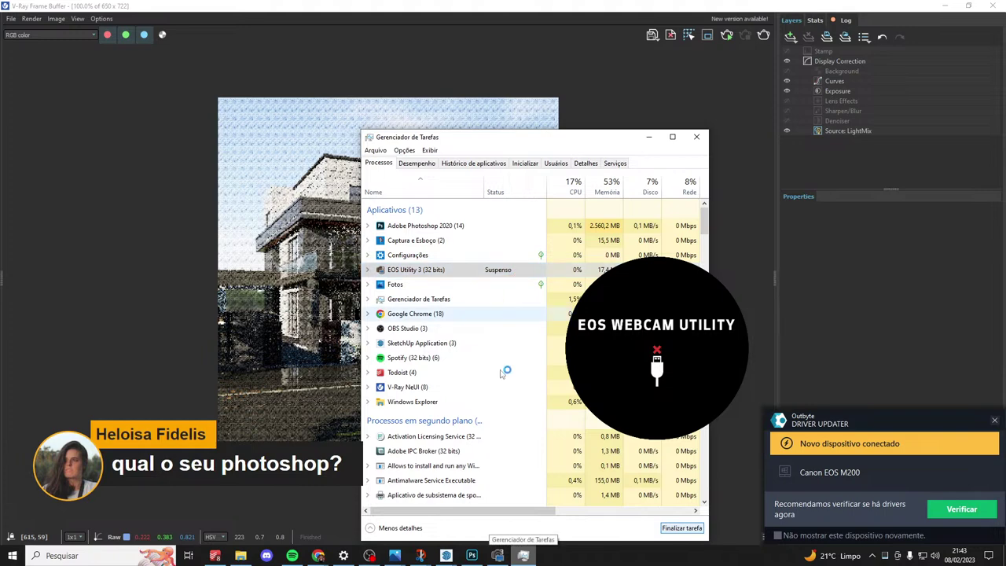
{"action": "left_click", "coordinate": [498, 556]}
{"action": "left_click", "coordinate": [78, 555]}
Relaunch EOS Utility from an 'EO' search, then close its launcher to reveal the render.
{"action": "type", "text": "EO"}
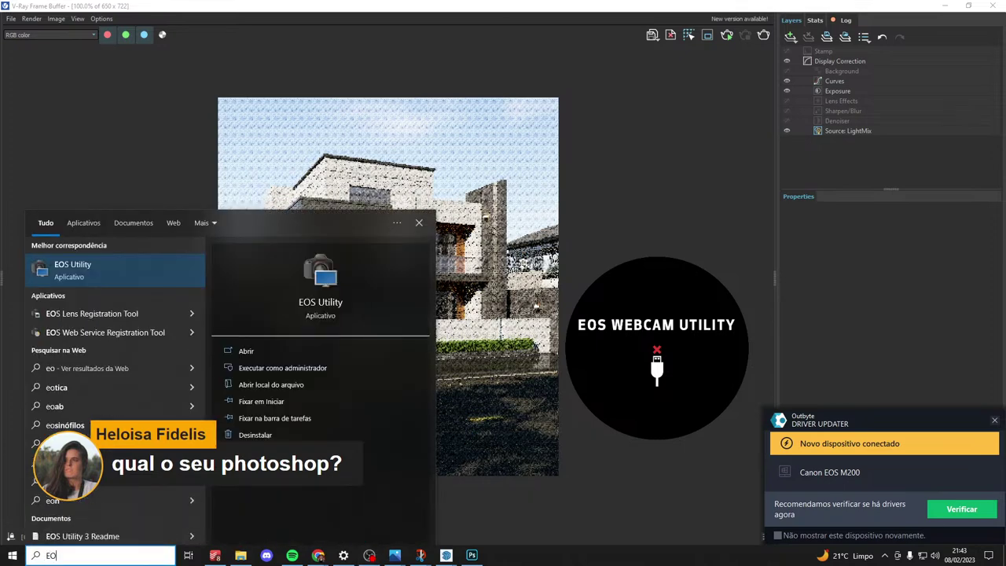
{"action": "left_click", "coordinate": [151, 271]}
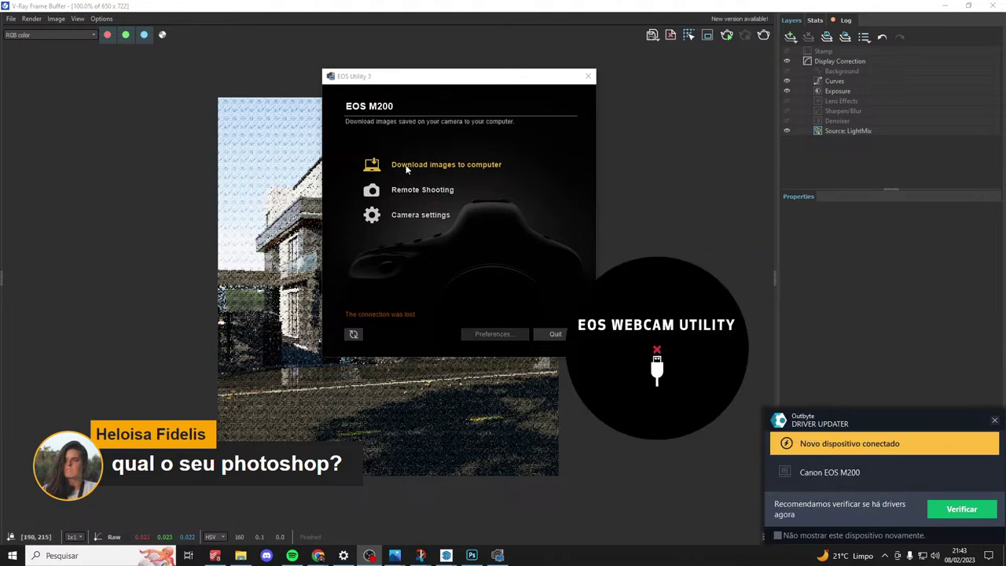
{"action": "left_click", "coordinate": [555, 334]}
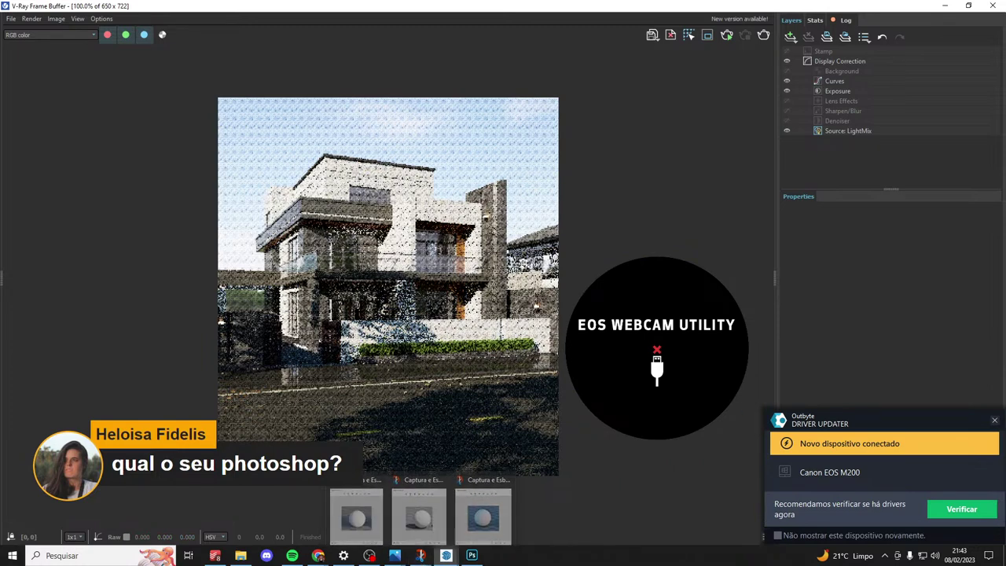
{"action": "left_click", "coordinate": [370, 556]}
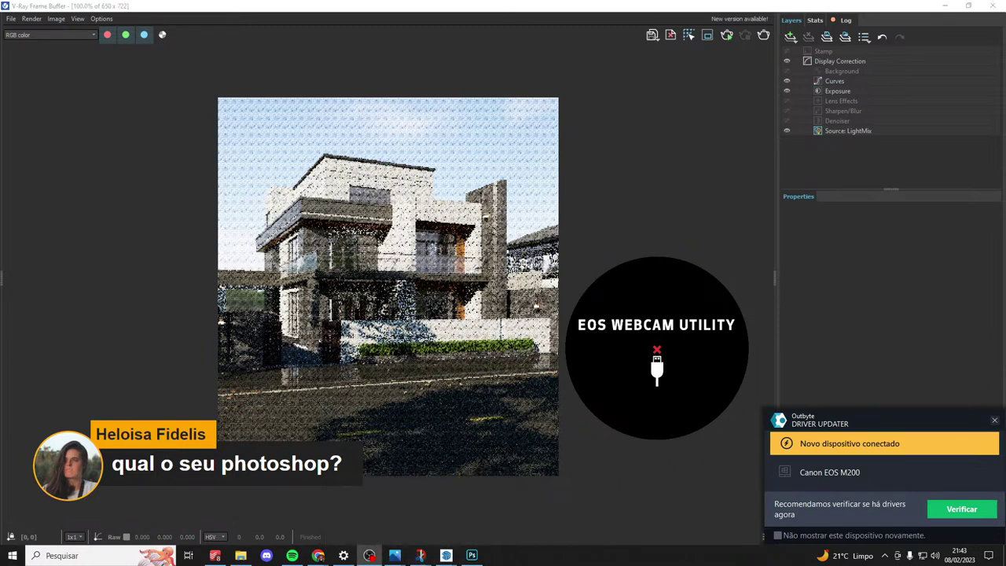
{"action": "scroll", "coordinate": [504, 365], "scroll_direction": "up", "scroll_amount": 2}
{"action": "scroll", "coordinate": [504, 366], "scroll_direction": "down", "scroll_amount": 2}
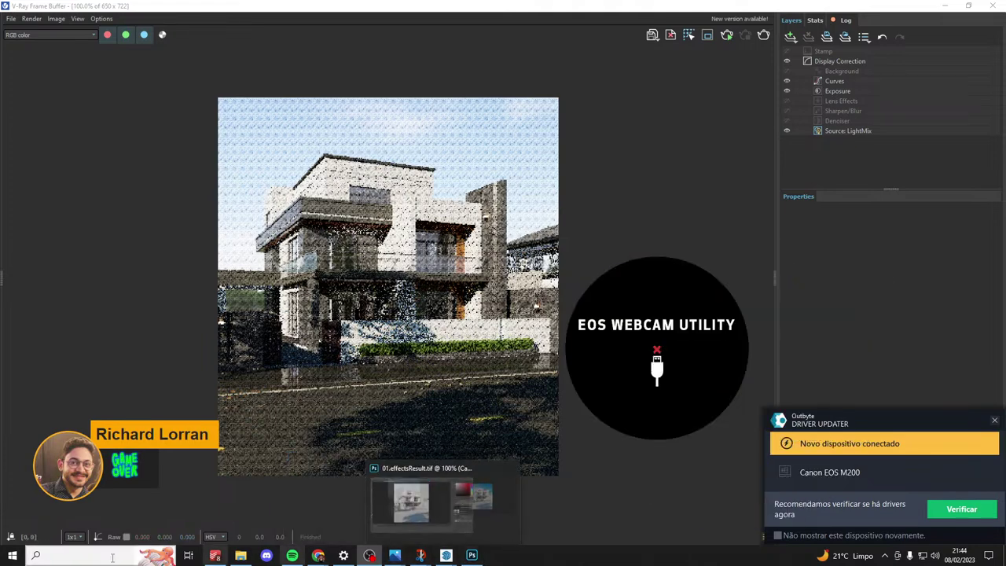
{"action": "left_click", "coordinate": [49, 556]}
{"action": "type", "text": "EOS"}
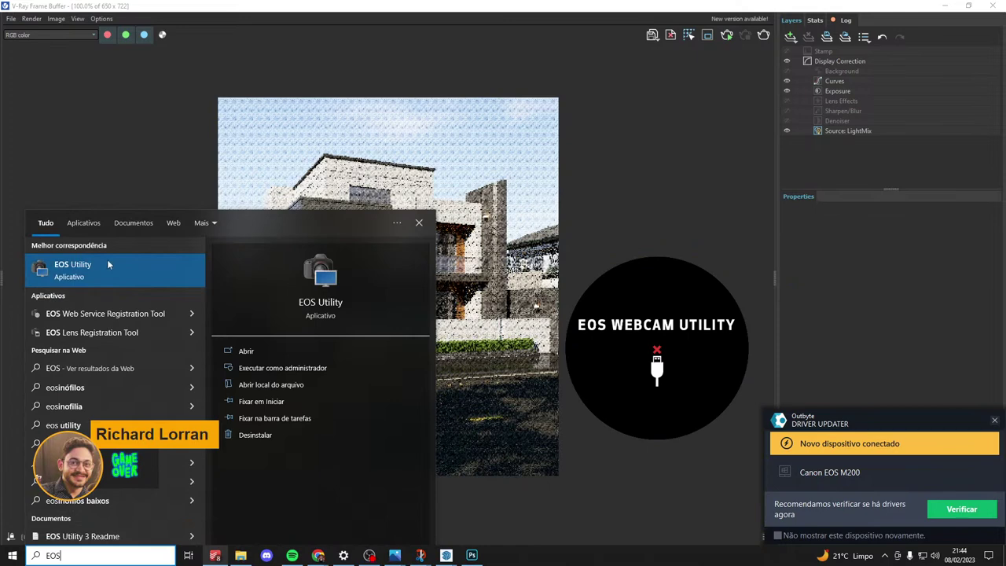
{"action": "left_click", "coordinate": [108, 261]}
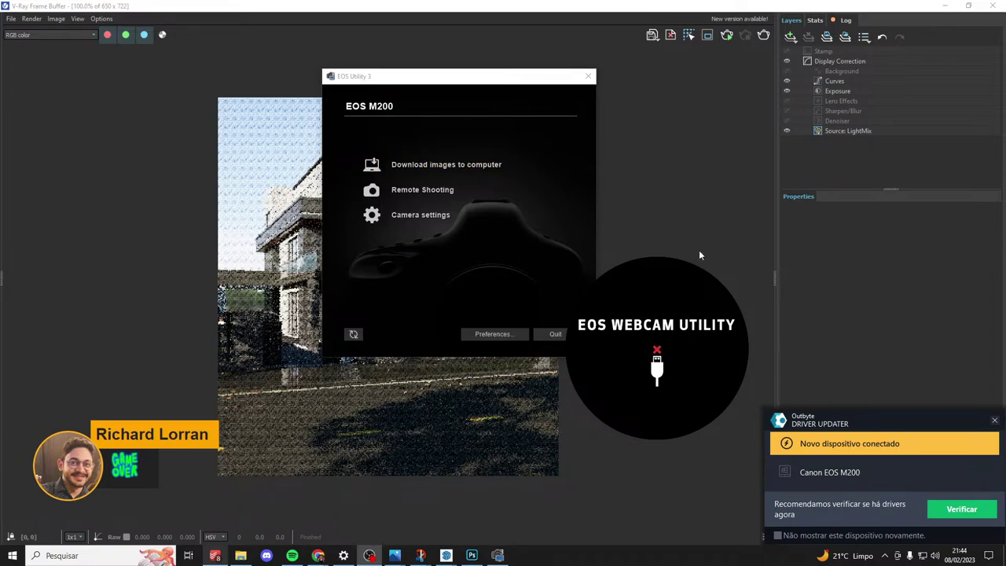
{"action": "left_click", "coordinate": [444, 189]}
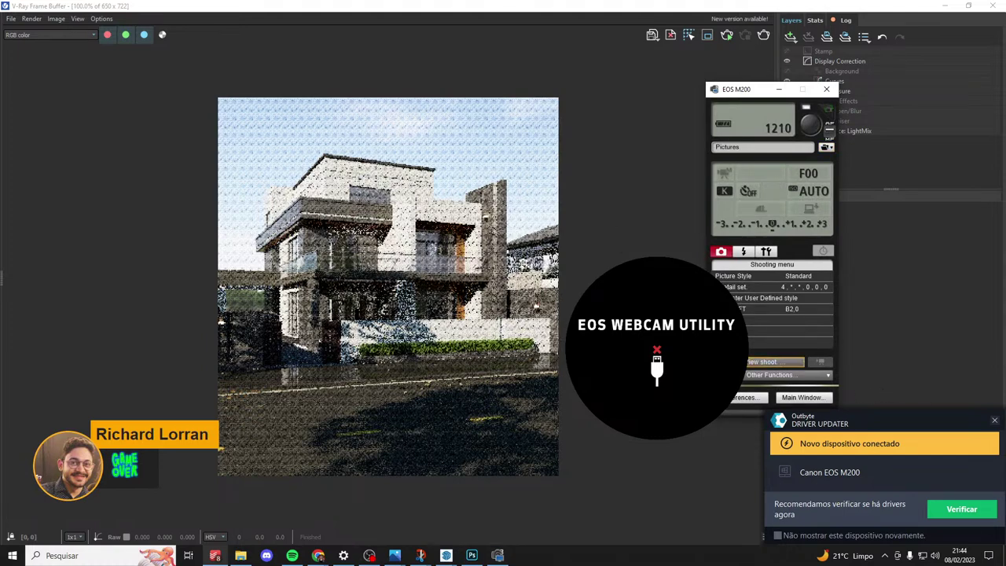
{"action": "left_click", "coordinate": [759, 376]}
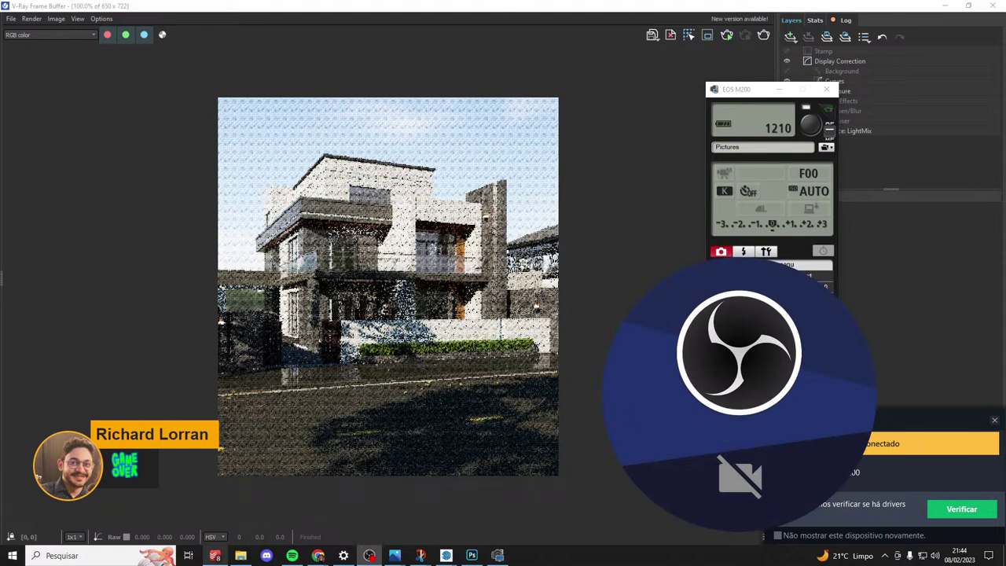
{"action": "left_click", "coordinate": [750, 363]}
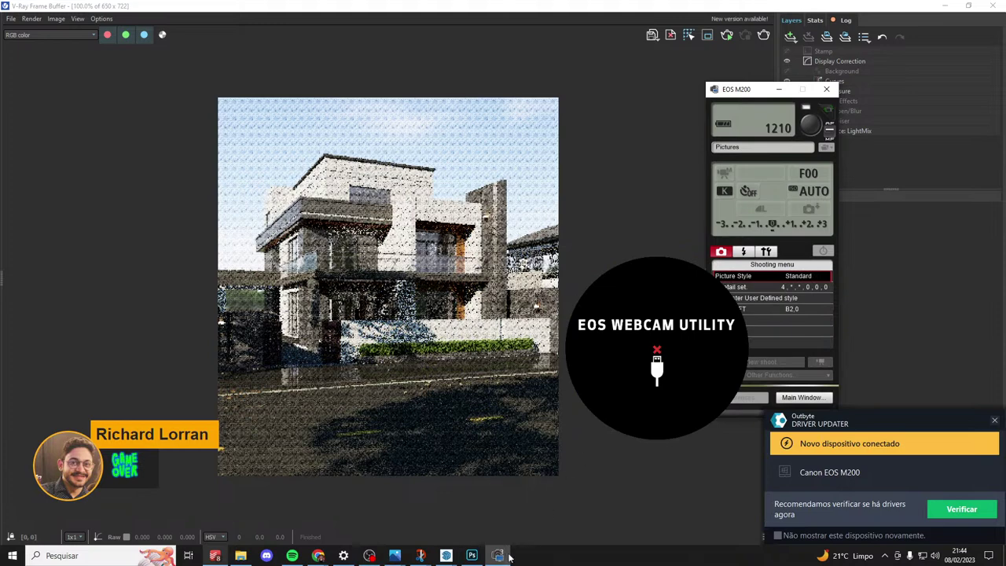
{"action": "mouse_move", "coordinate": [498, 555]}
{"action": "left_click", "coordinate": [370, 555]}
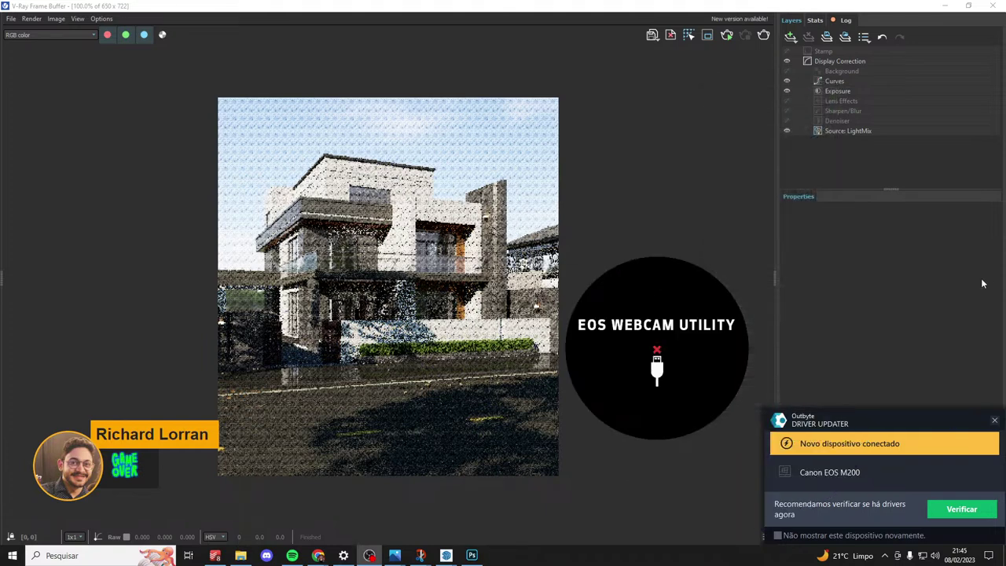
Dismiss the Outbyte Driver Updater popup and open the Windows search panel.
{"action": "left_click", "coordinate": [994, 420]}
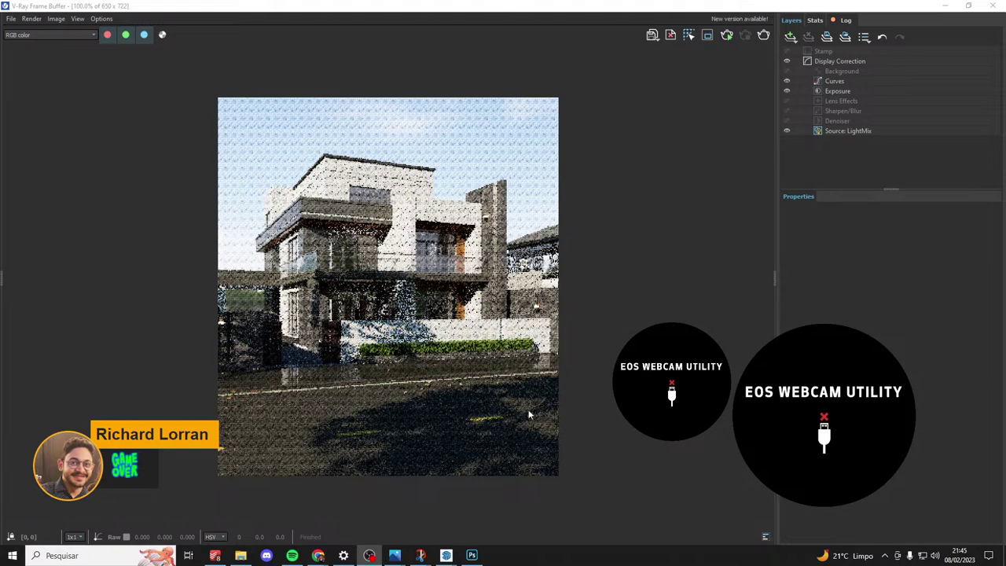
{"action": "mouse_move", "coordinate": [421, 555]}
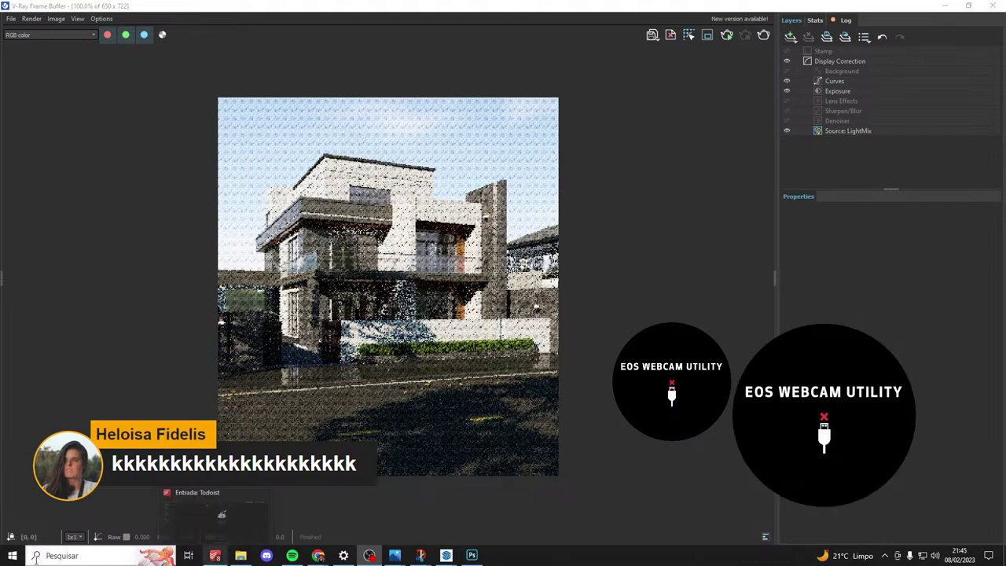
{"action": "left_click", "coordinate": [69, 556]}
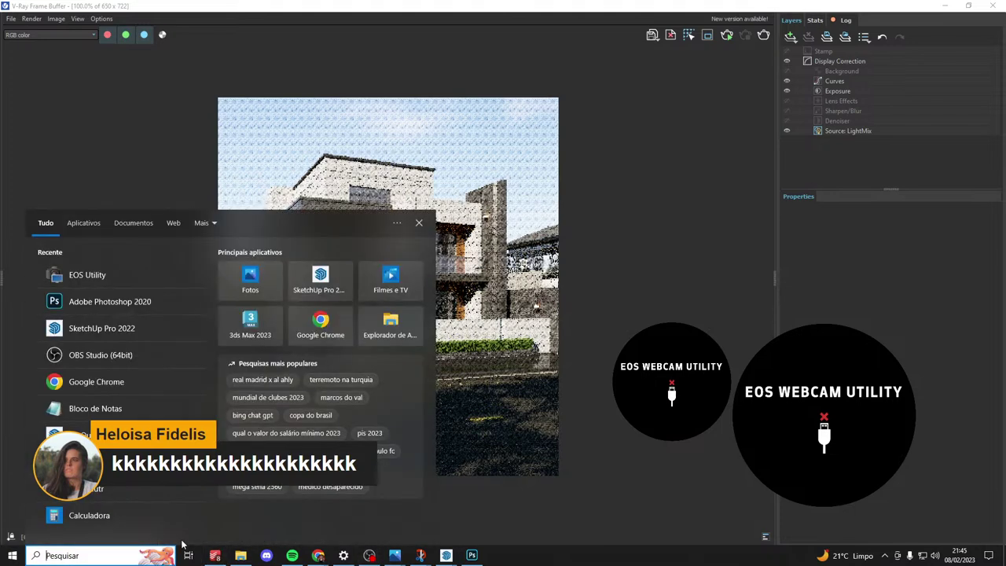
Relaunch EOS Utility via an 'EOS' search and choose Remote Shooting for live view.
{"action": "type", "text": "EOS"}
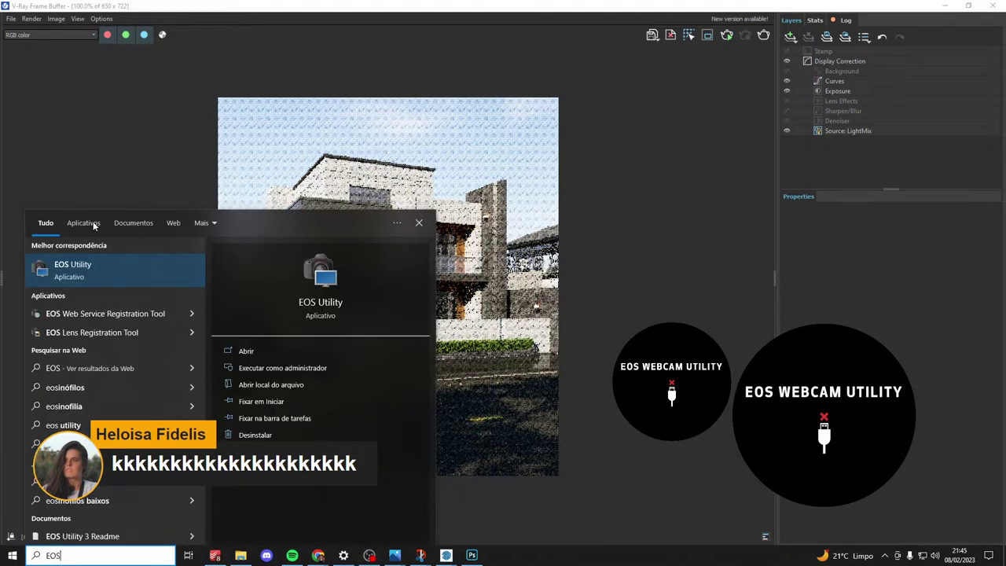
{"action": "left_click", "coordinate": [126, 266]}
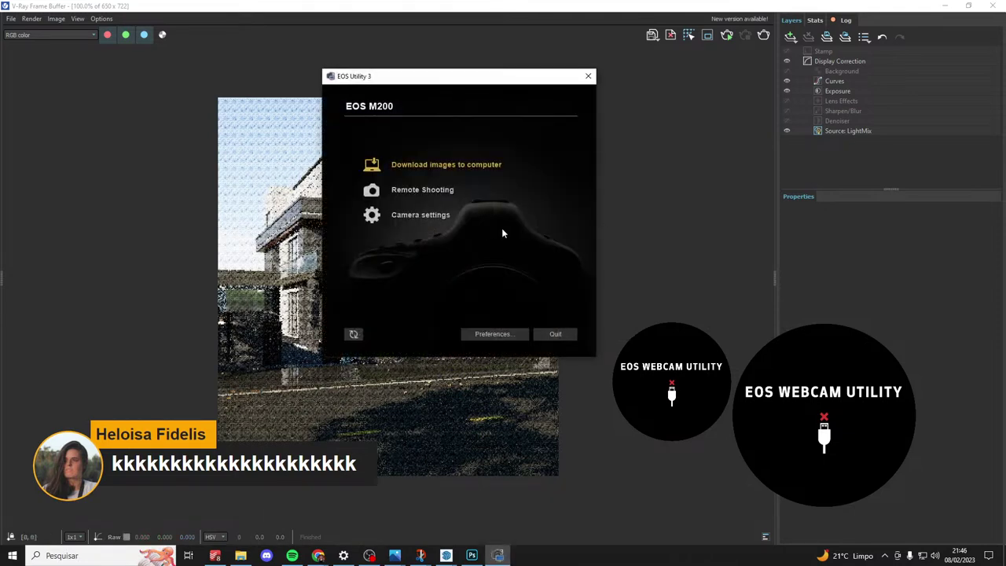
{"action": "left_click", "coordinate": [415, 192]}
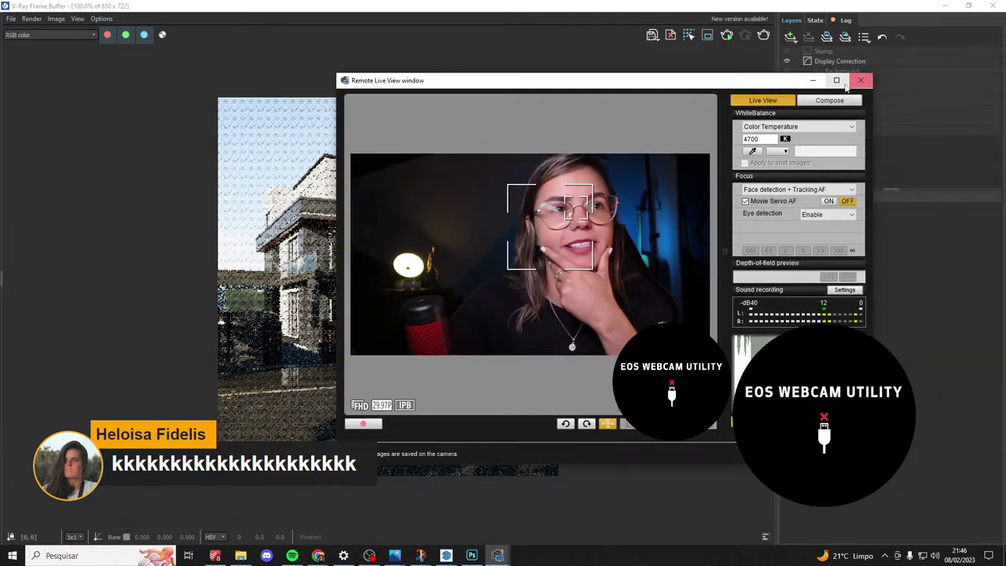
Maximize the EOS M200 Remote Live View window.
{"action": "left_click", "coordinate": [838, 81]}
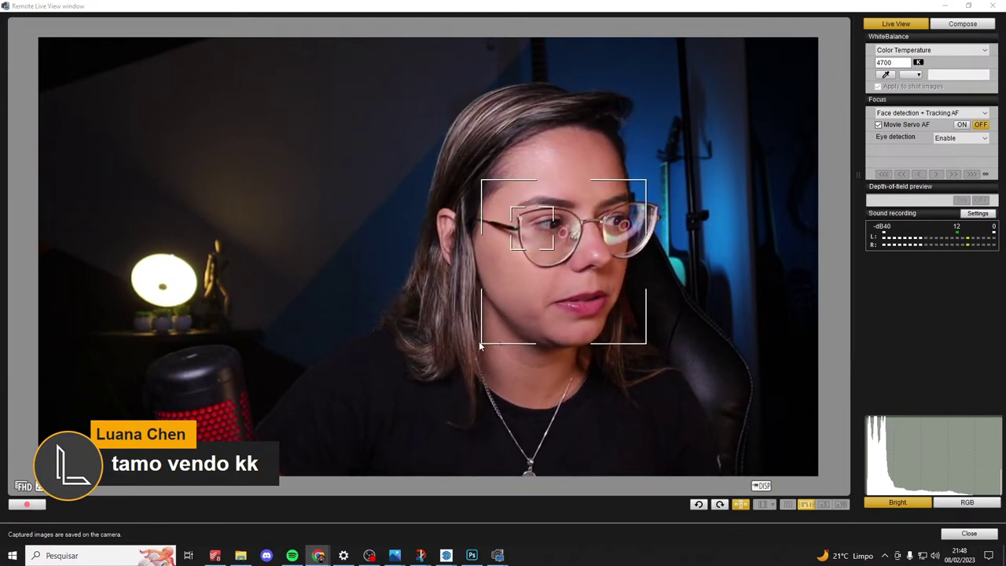
Bring the Remote Live View forward, then take the RENDER.png viewer out of full screen.
{"action": "left_click", "coordinate": [586, 259]}
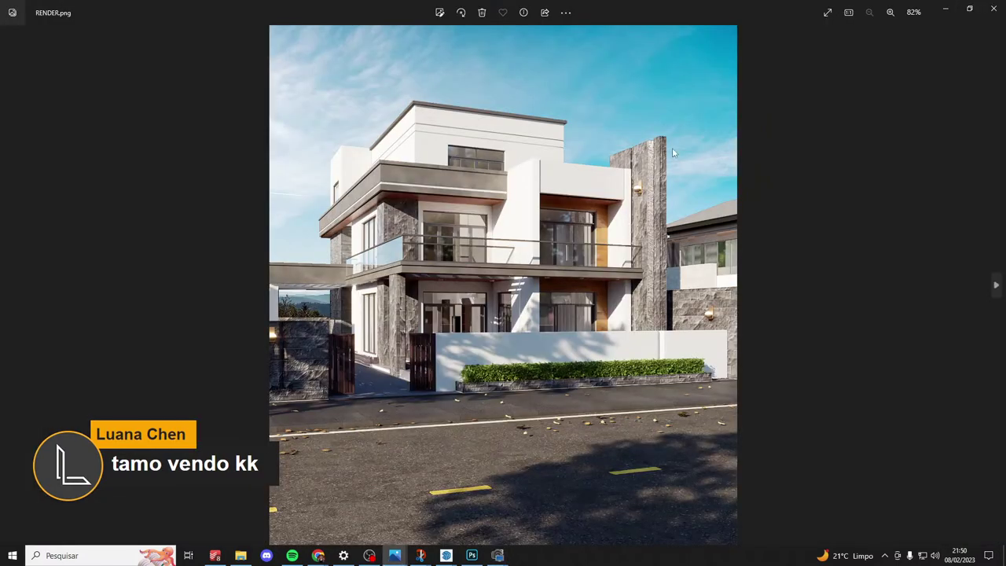
{"action": "left_click", "coordinate": [970, 10]}
Snap the house render left and the live view right, then maximize the live view.
{"action": "left_click_drag", "start_coordinate": [574, 125], "coordinate": [1, 86]}
{"action": "left_click", "coordinate": [612, 94]}
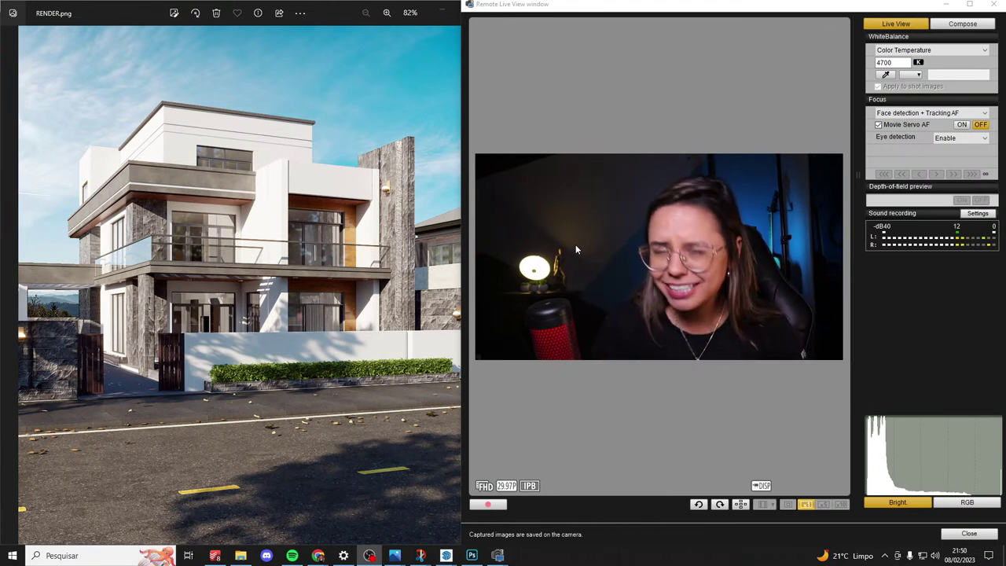
{"action": "left_click", "coordinate": [970, 6]}
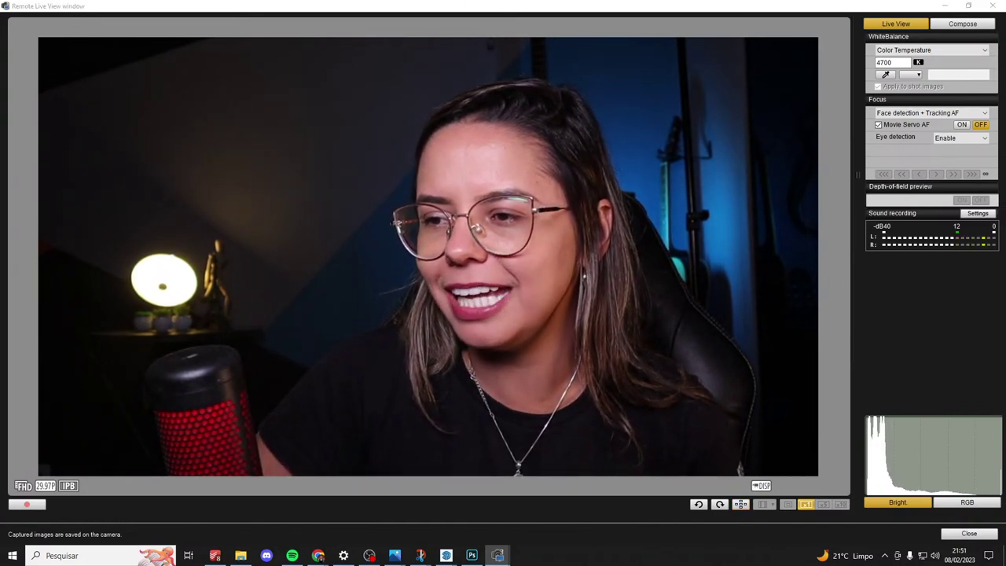
Switch to the Chrome browser from the taskbar.
{"action": "left_click", "coordinate": [318, 556]}
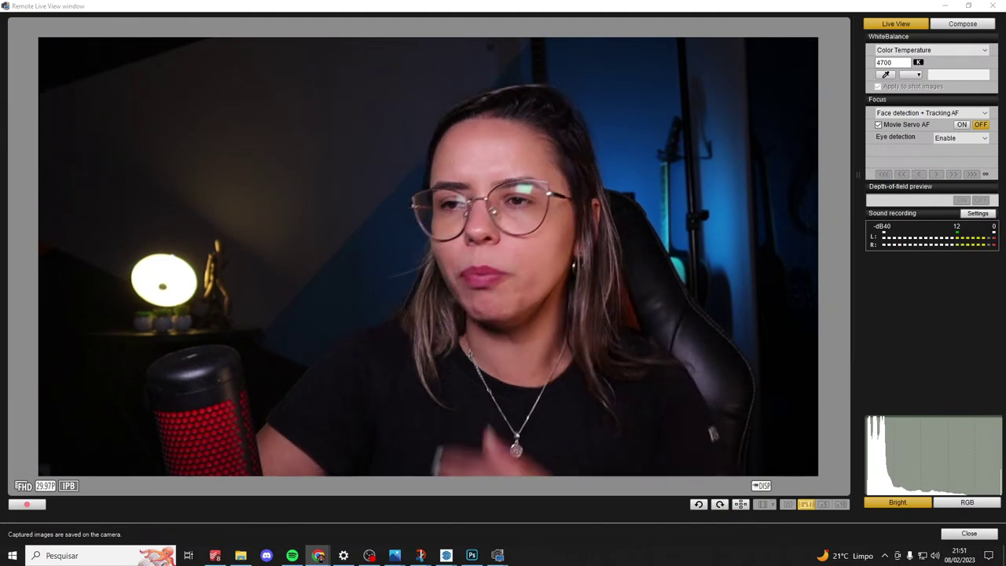